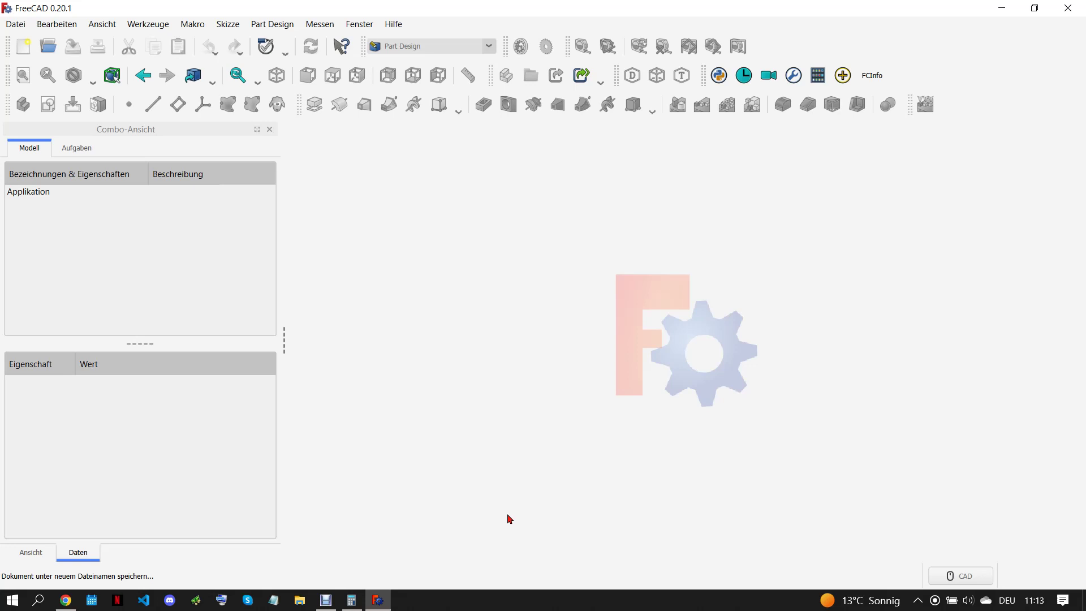
Step: Bring up Chrome and scroll through the Rocket3 plans page's drawing sheets
click(66, 599)
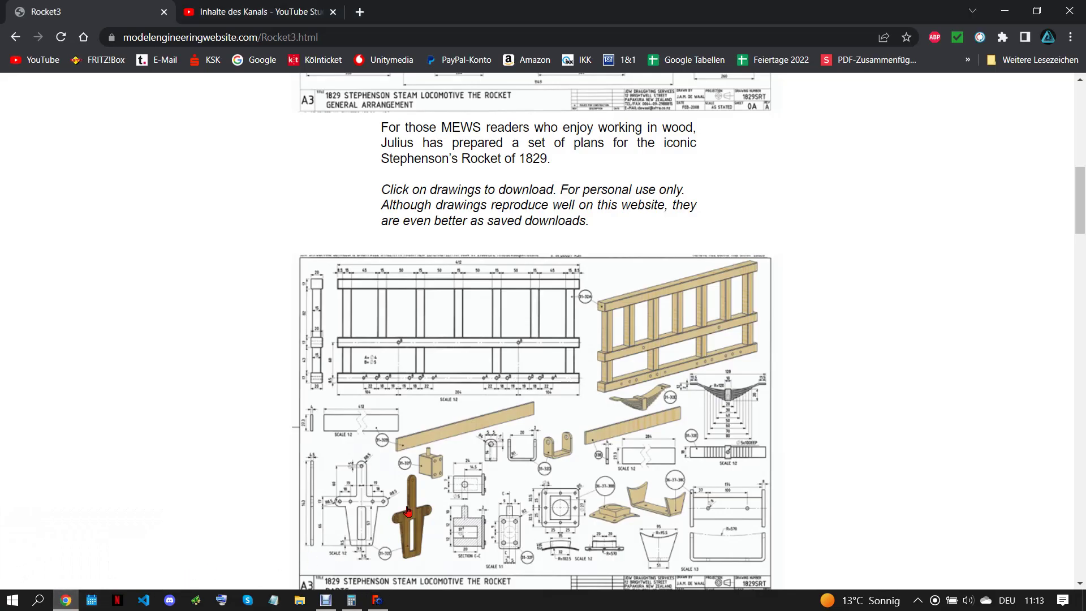
scroll(449, 478, down, 2)
scroll(497, 452, up, 2)
scroll(493, 454, up, 1)
scroll(499, 459, up, 5)
scroll(500, 456, up, 1)
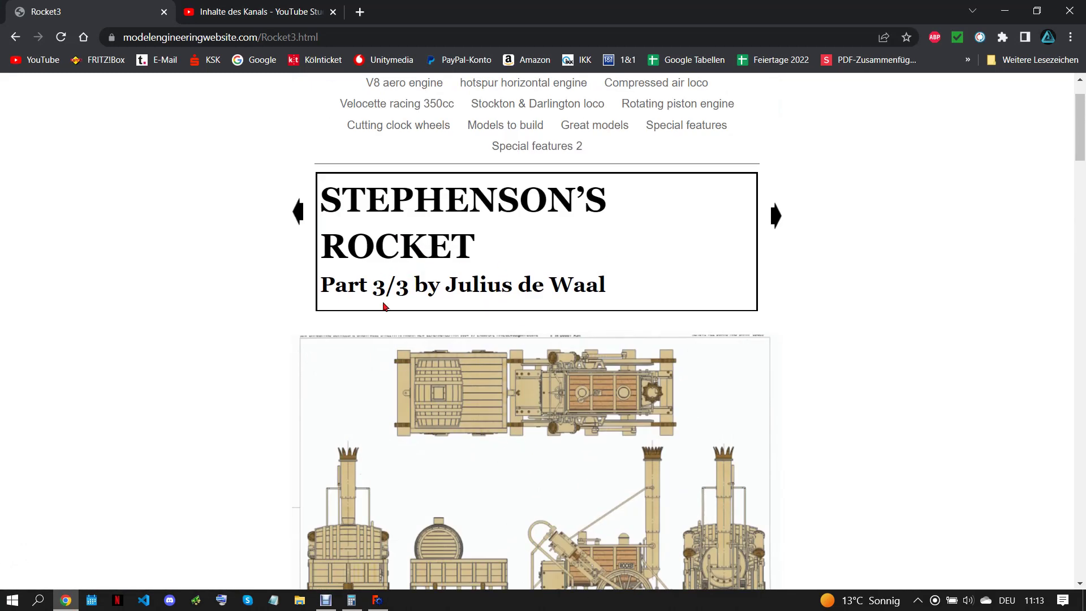
scroll(487, 316, down, 3)
scroll(509, 339, down, 2)
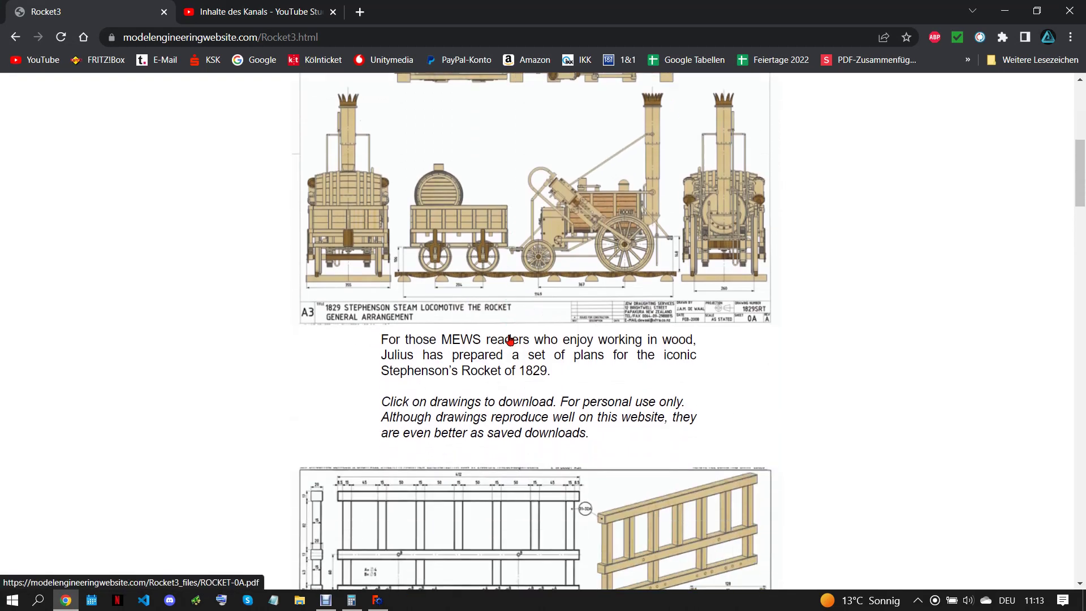
scroll(509, 339, down, 3)
scroll(509, 335, down, 1)
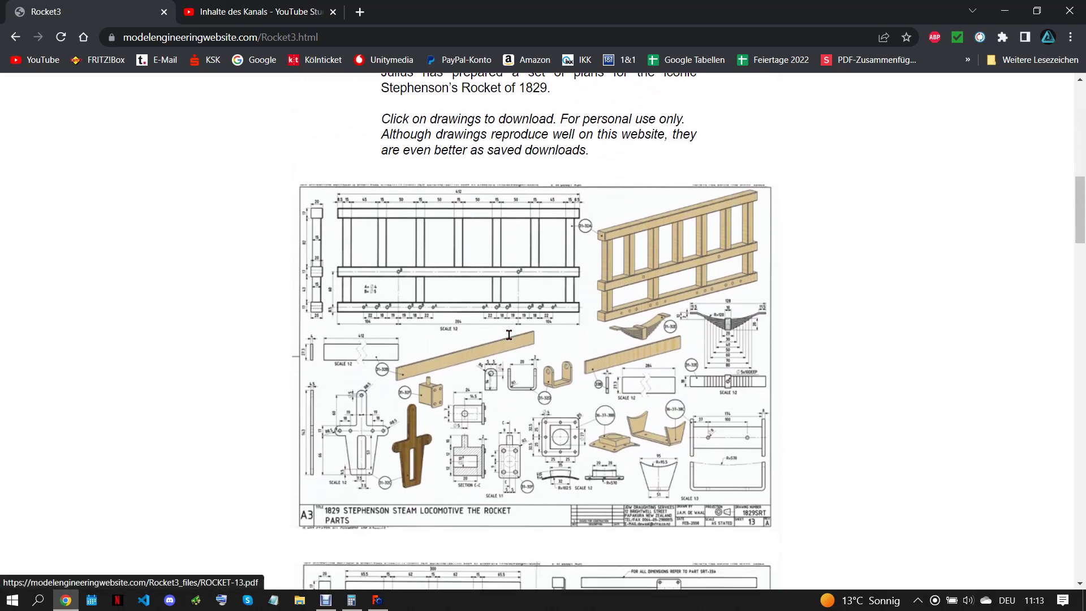
scroll(504, 348, down, 5)
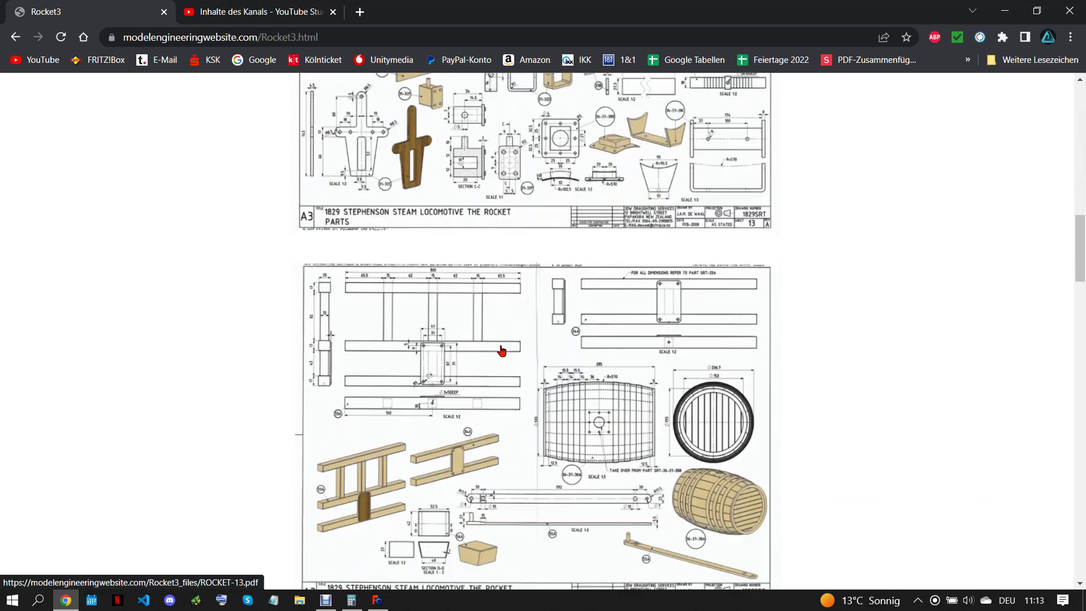
scroll(509, 375, down, 5)
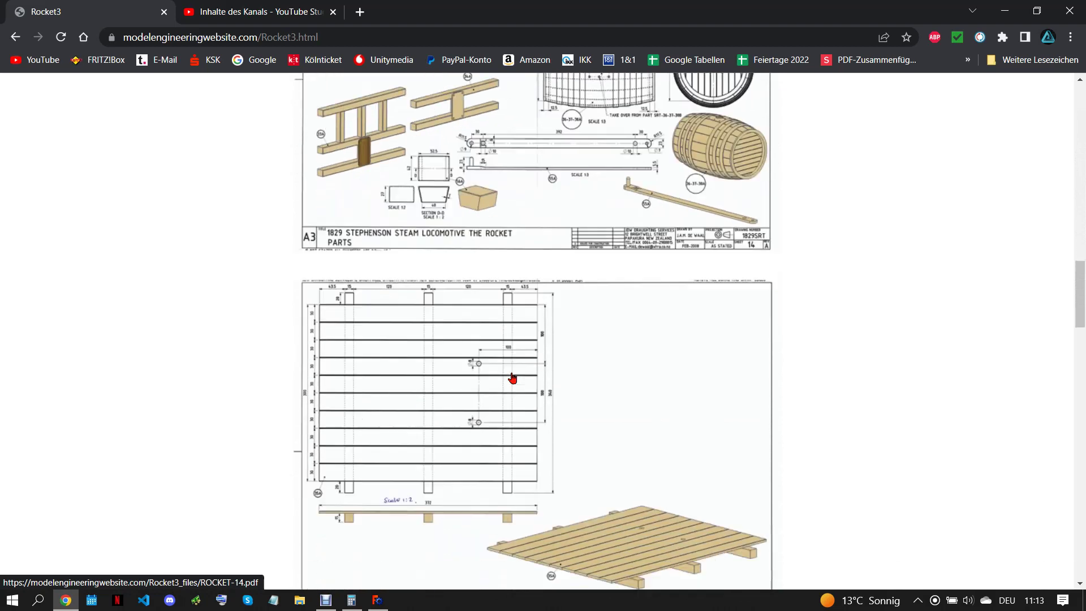
scroll(506, 404, down, 4)
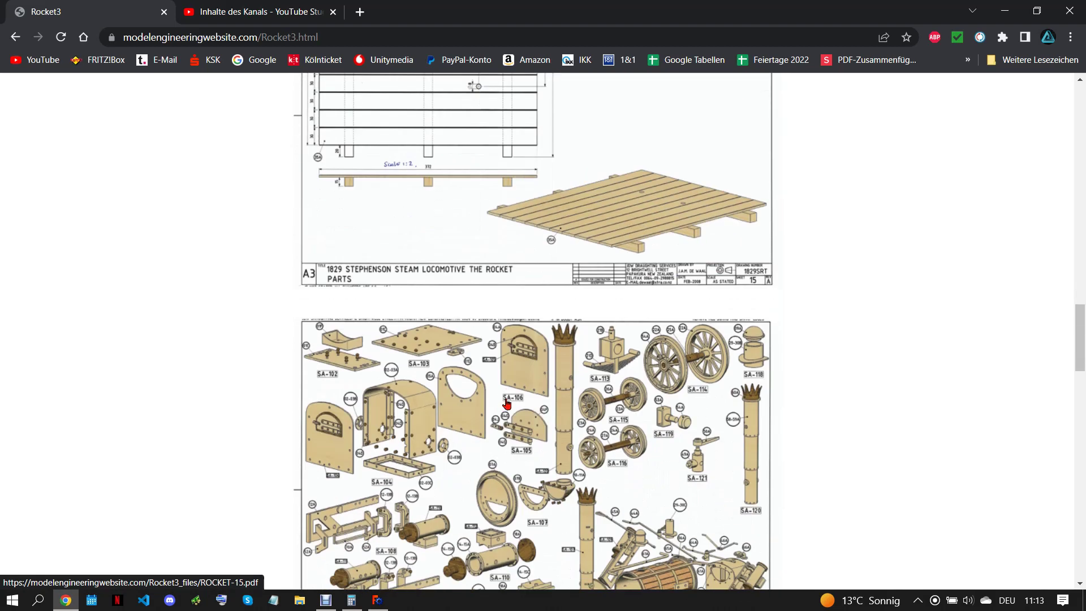
scroll(613, 344, down, 2)
scroll(519, 407, down, 4)
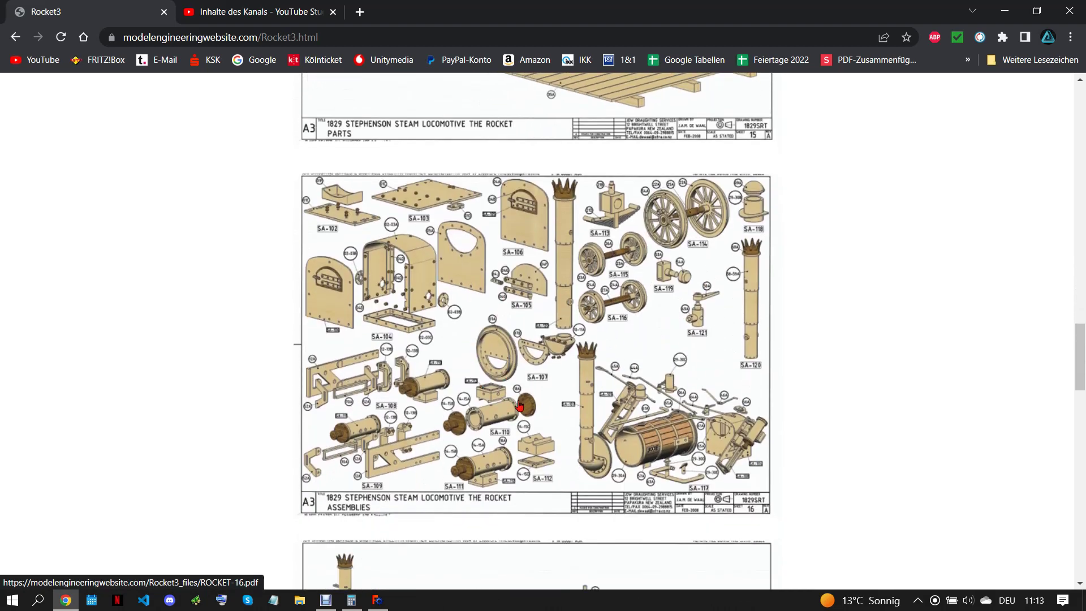
scroll(545, 442, down, 2)
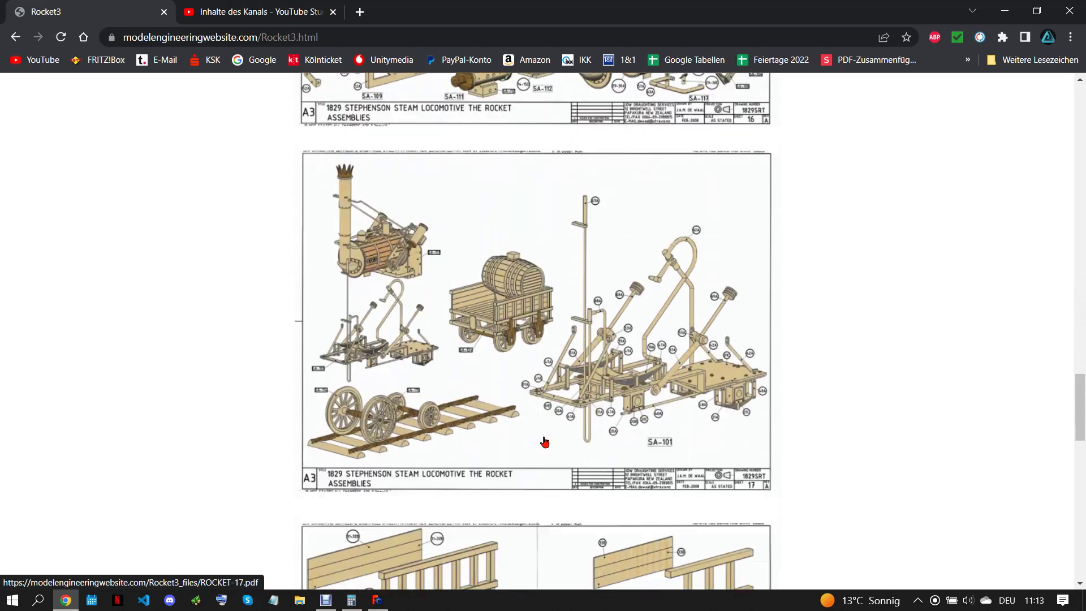
scroll(545, 439, down, 1)
scroll(565, 436, down, 2)
scroll(526, 467, down, 3)
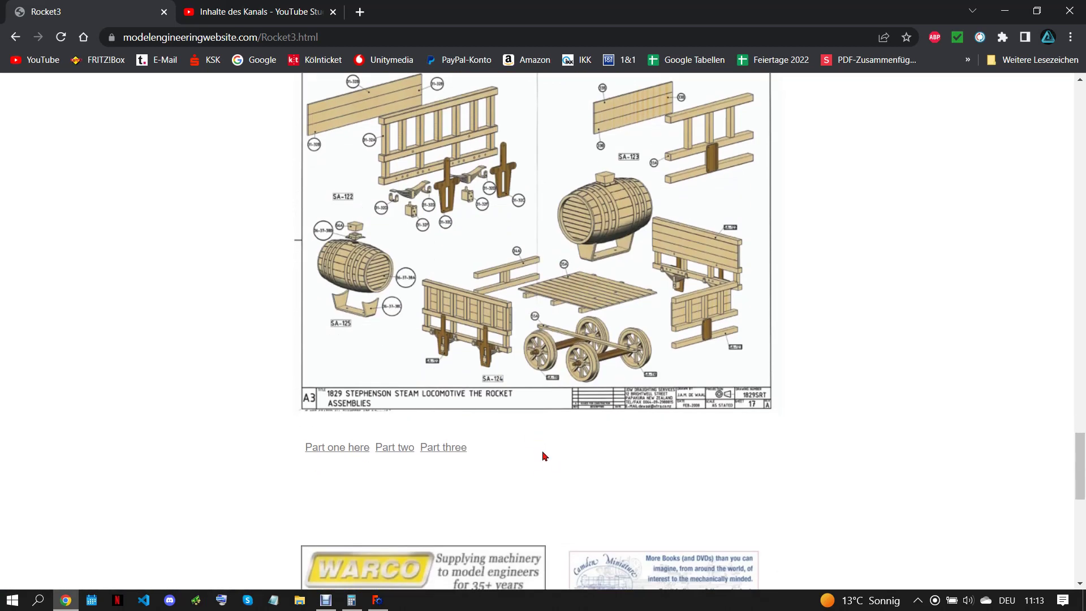
Step: Scroll back up and open the ROCKET-13 parts drawing as a PDF
scroll(557, 399, up, 5)
scroll(553, 388, up, 5)
scroll(553, 388, up, 5)
scroll(552, 388, up, 5)
scroll(552, 385, up, 5)
scroll(552, 384, up, 5)
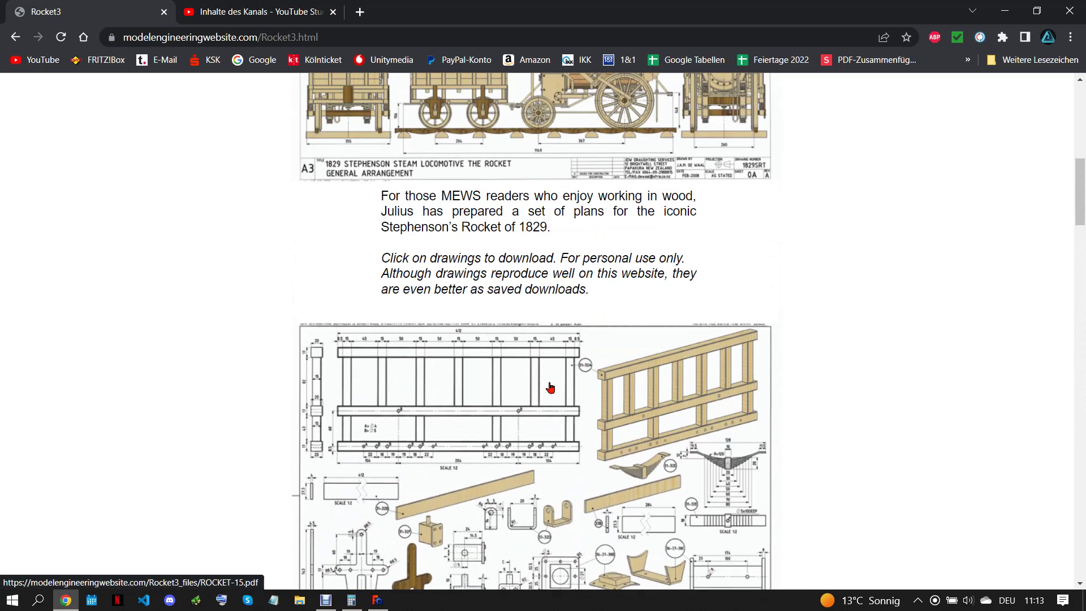
scroll(526, 383, down, 2)
click(525, 382)
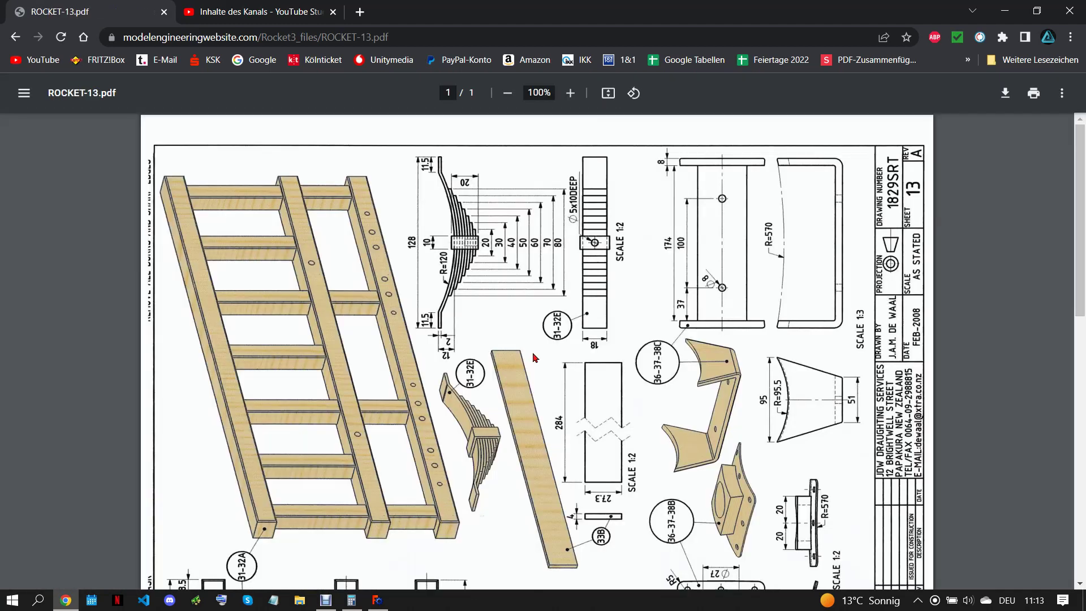
Step: Rotate the ROCKET-13 sheet upright into landscape and zoom out to 80%
click(634, 94)
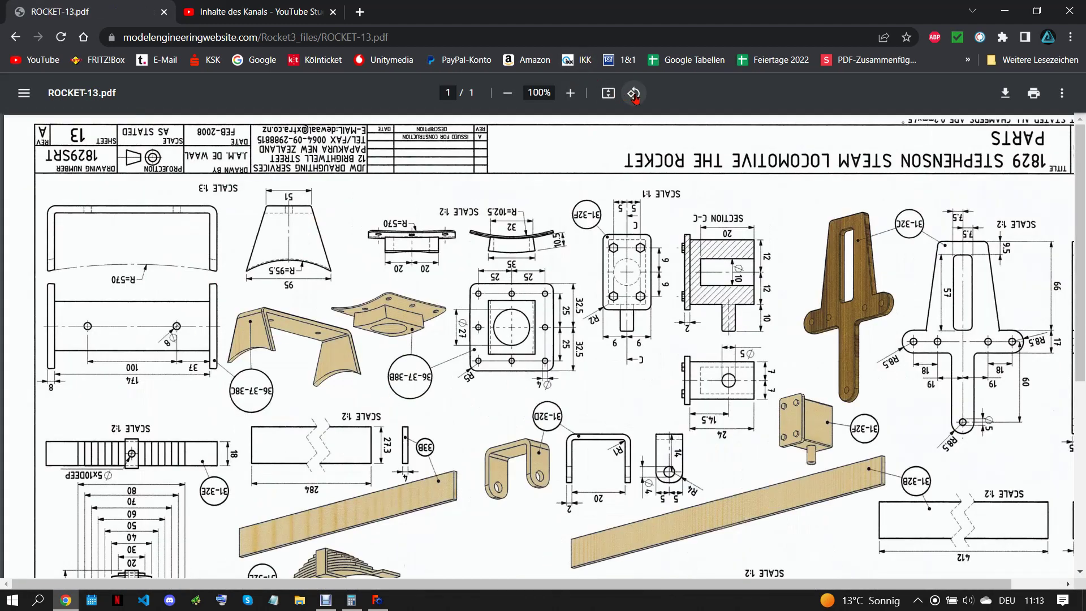
click(634, 95)
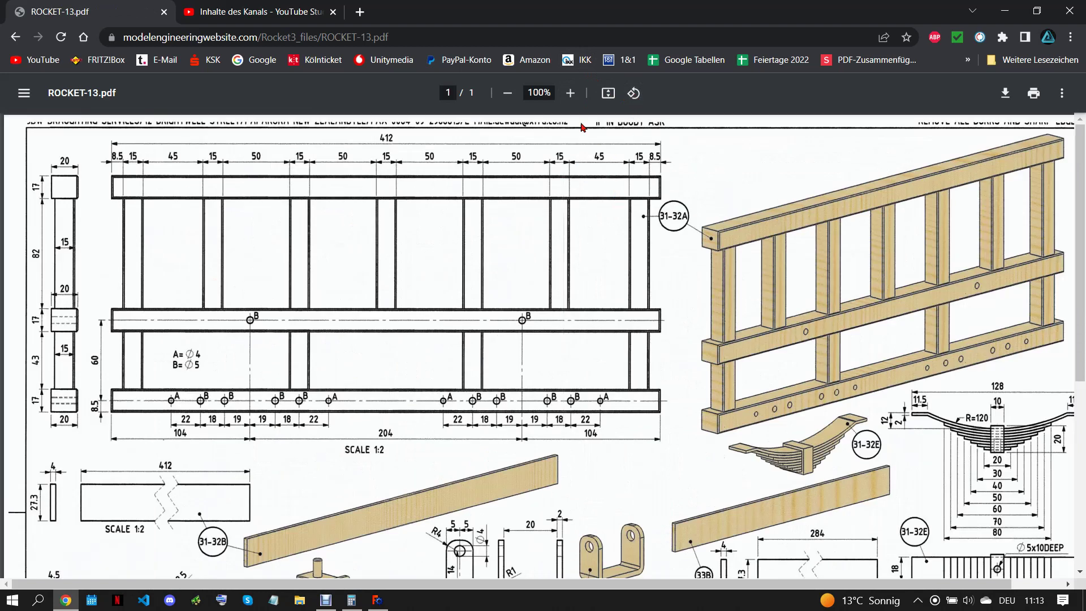
click(507, 94)
click(507, 94)
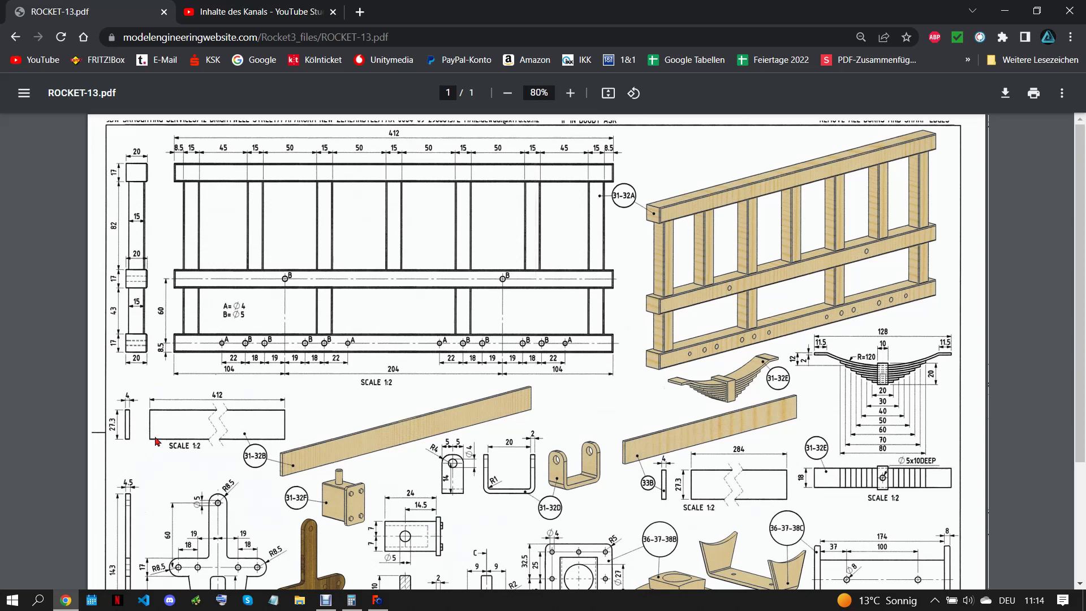
click(352, 600)
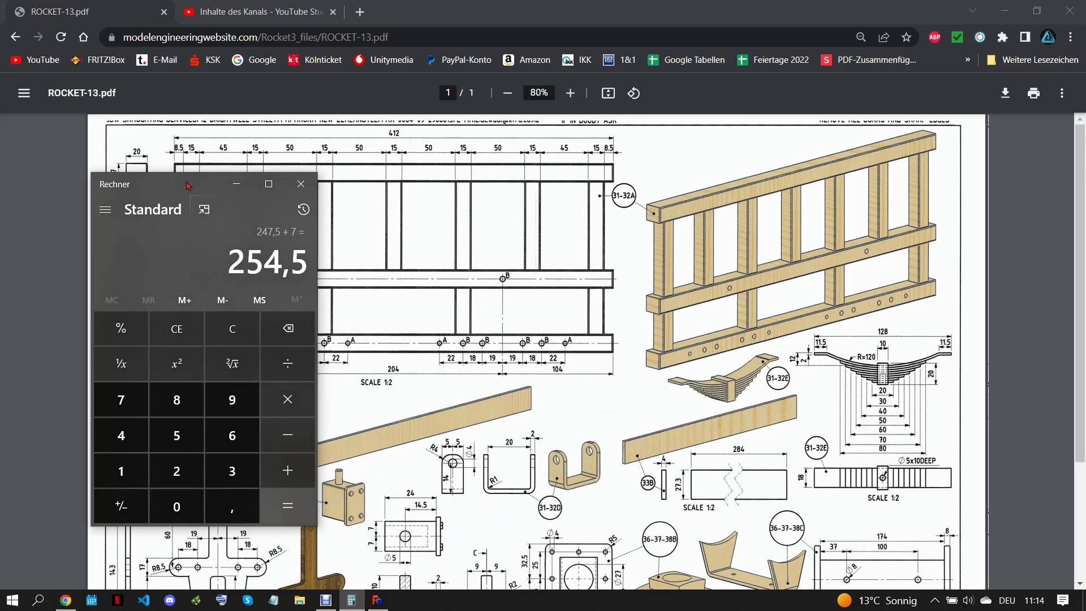
Step: Move Calculator aside, clear it, and start the sum with 17 + 43
drag(185, 188, 428, 184)
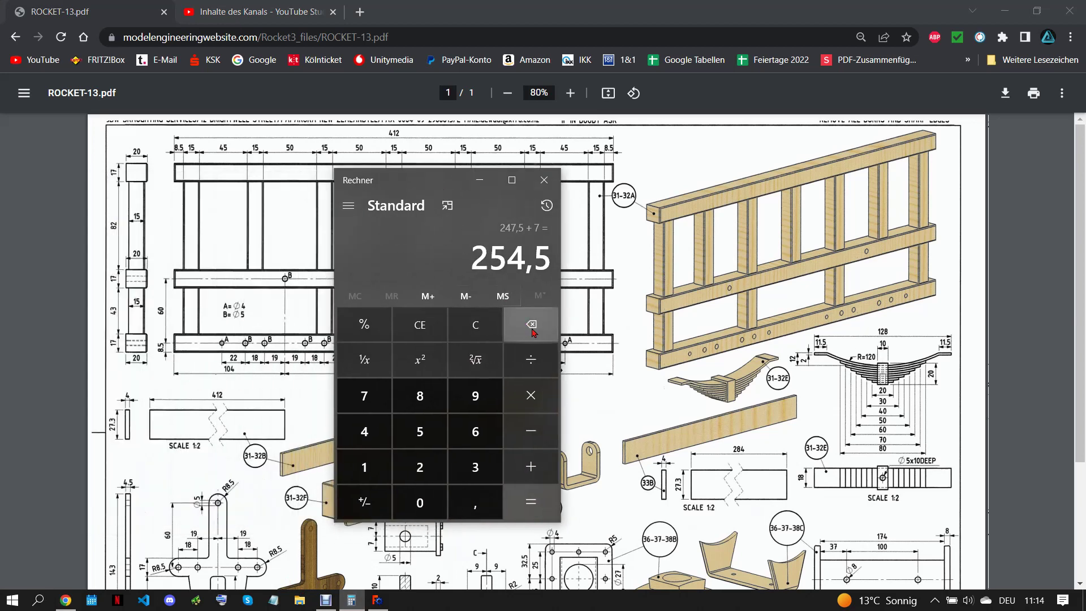
click(475, 325)
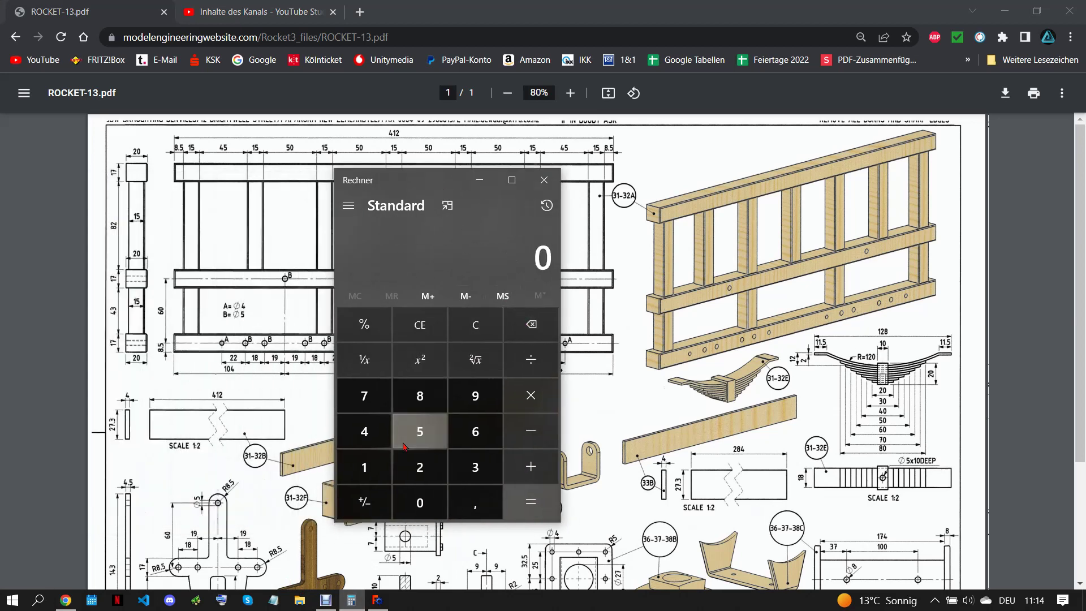
click(368, 468)
click(371, 399)
click(526, 473)
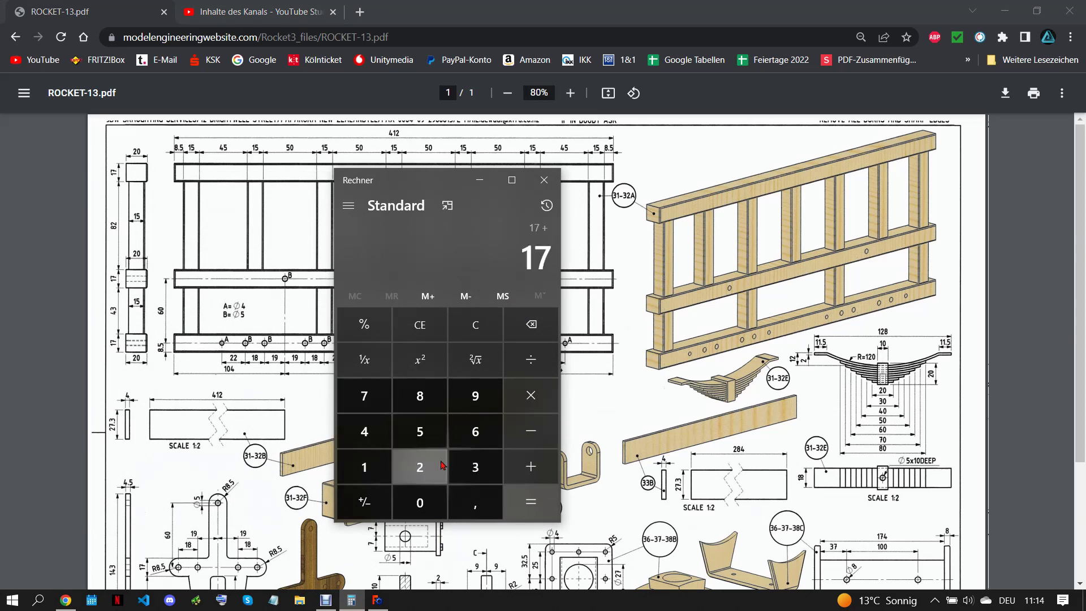
click(364, 430)
click(475, 466)
click(532, 467)
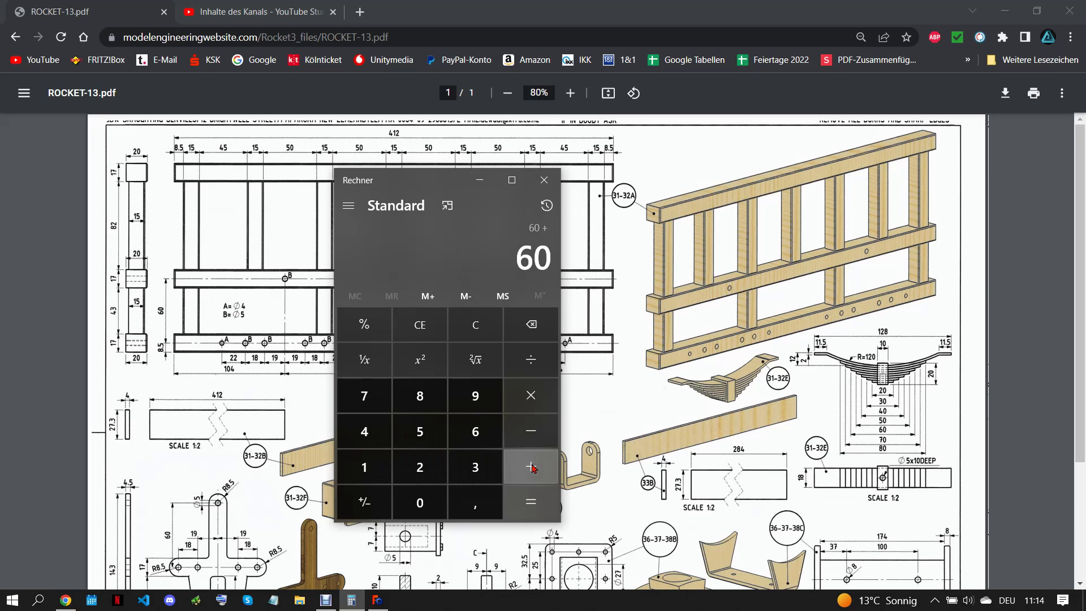
Step: Add 17, 82 and 17 to reach the total height of 176
click(364, 467)
click(364, 396)
click(539, 469)
click(420, 395)
click(420, 467)
click(519, 478)
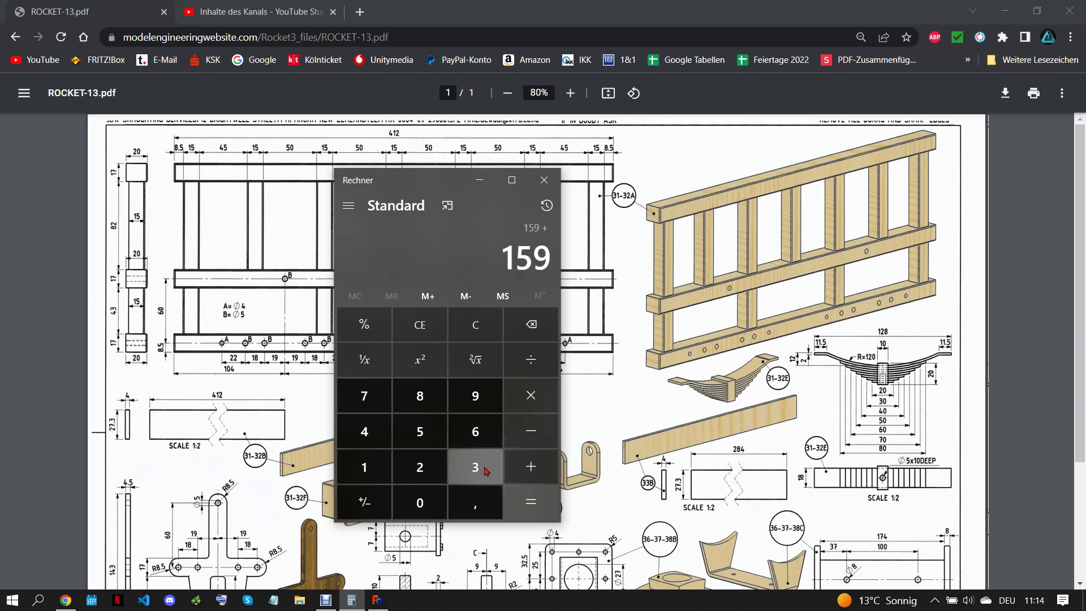
click(365, 465)
click(364, 396)
click(523, 509)
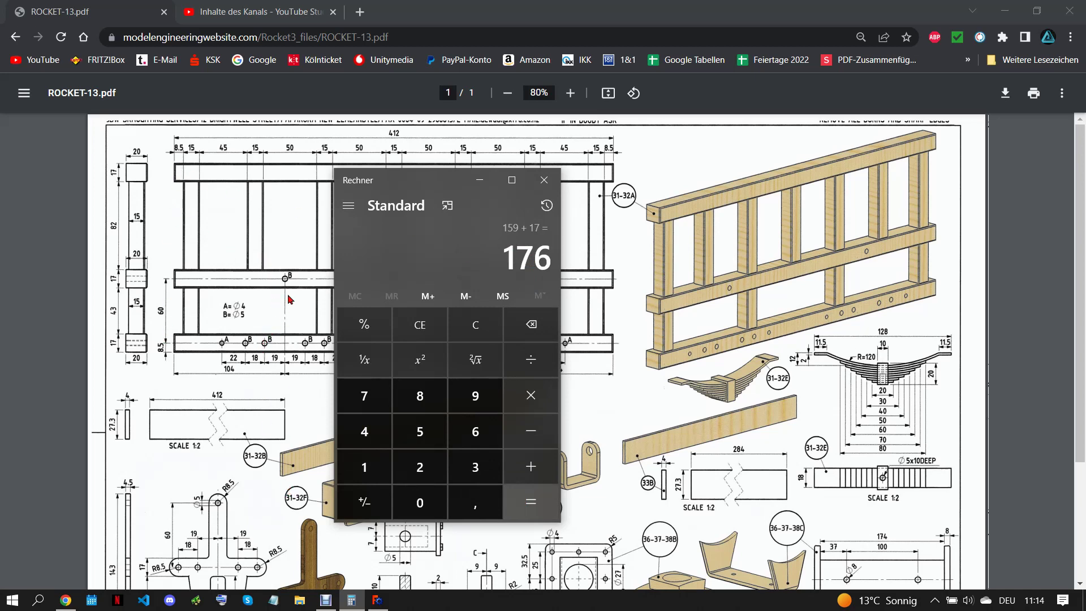
Step: Create a new FreeCAD document with a body and a sketch on the XZ_Plane
click(378, 600)
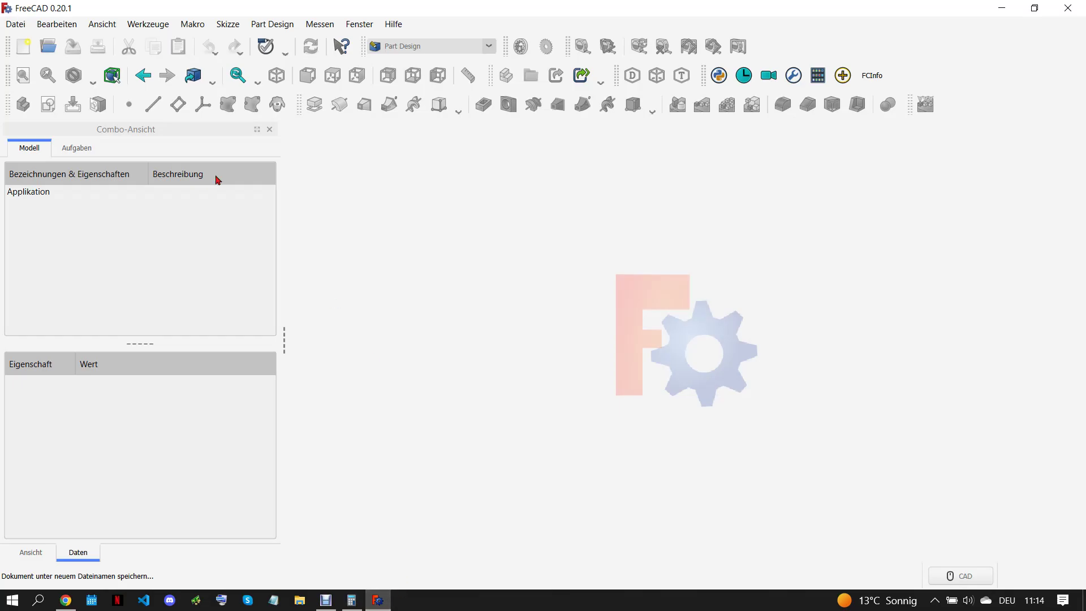
click(24, 47)
click(23, 104)
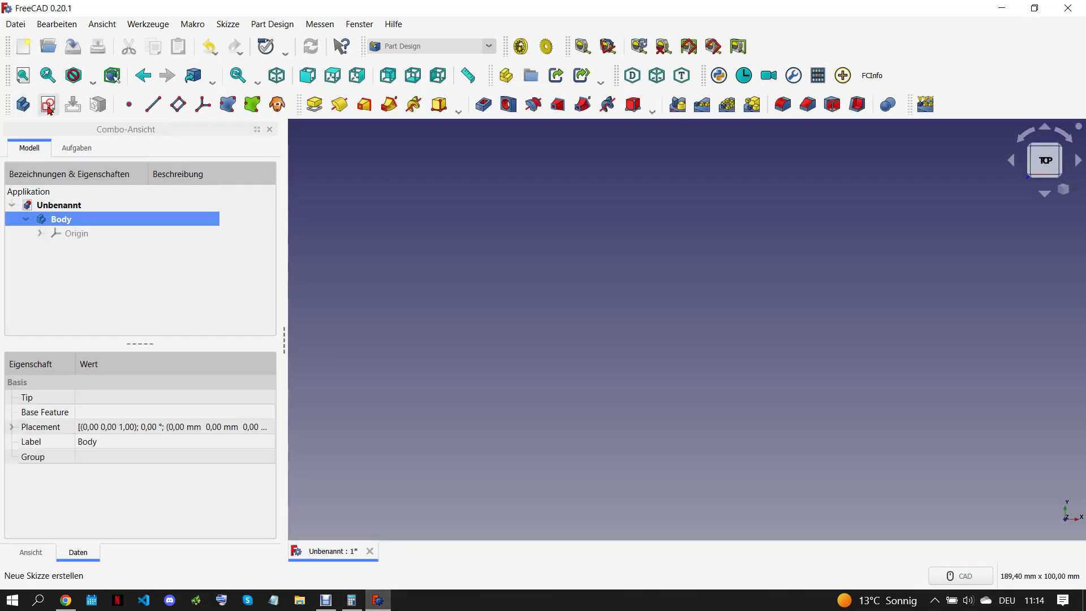
click(94, 259)
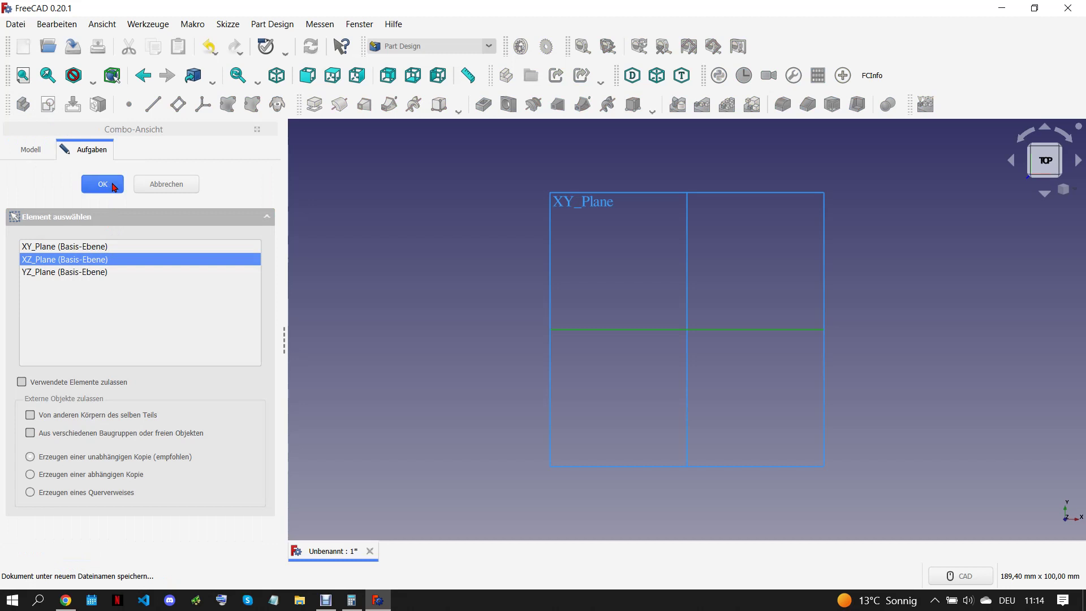
click(112, 184)
Step: Draw a rectangle and make it symmetric about the sketch origin
click(558, 104)
click(354, 235)
click(820, 469)
key(Escape)
click(355, 236)
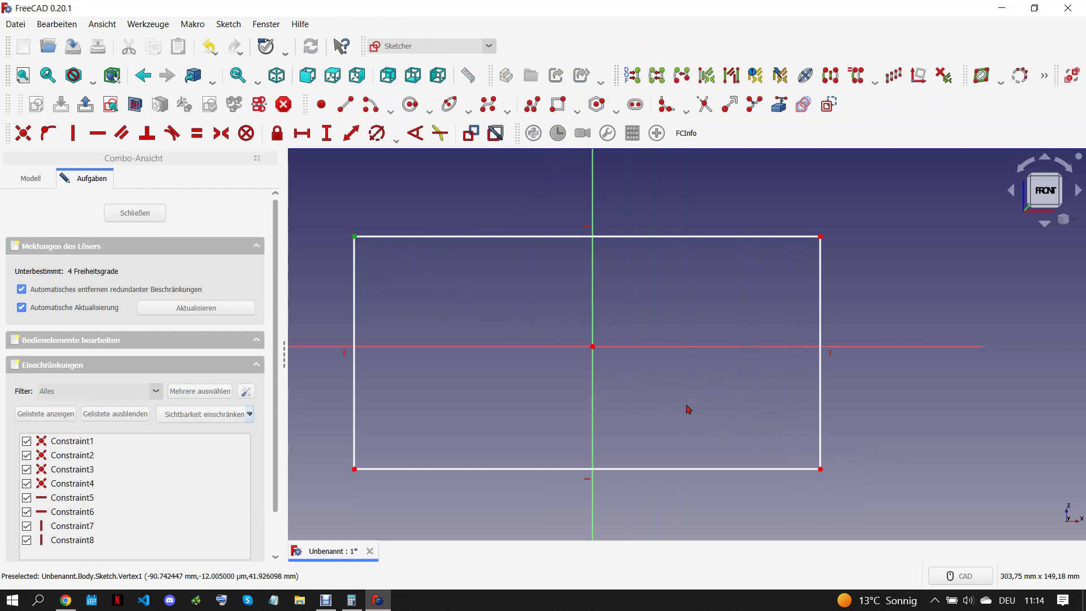
click(820, 469)
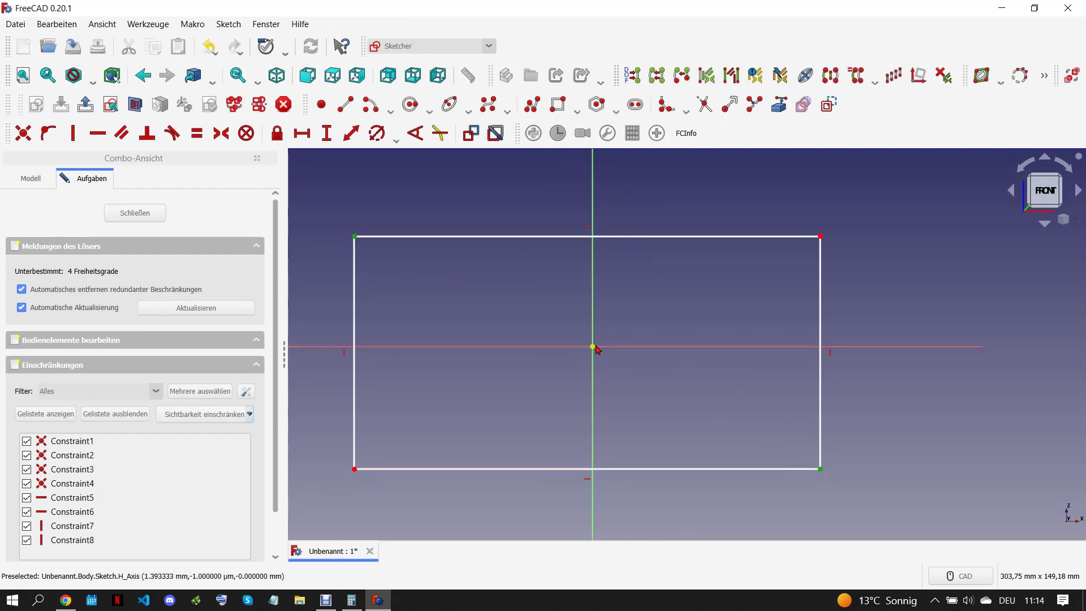
click(221, 133)
Step: Constrain the rectangle's left edge to a vertical length of 176 mm
click(358, 308)
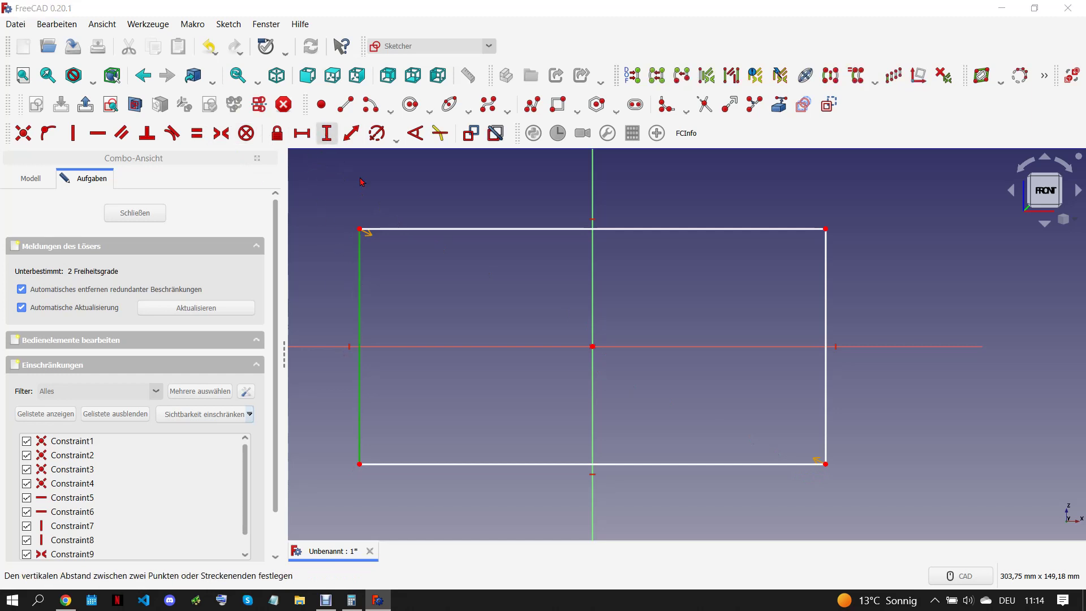
click(327, 133)
text(176)
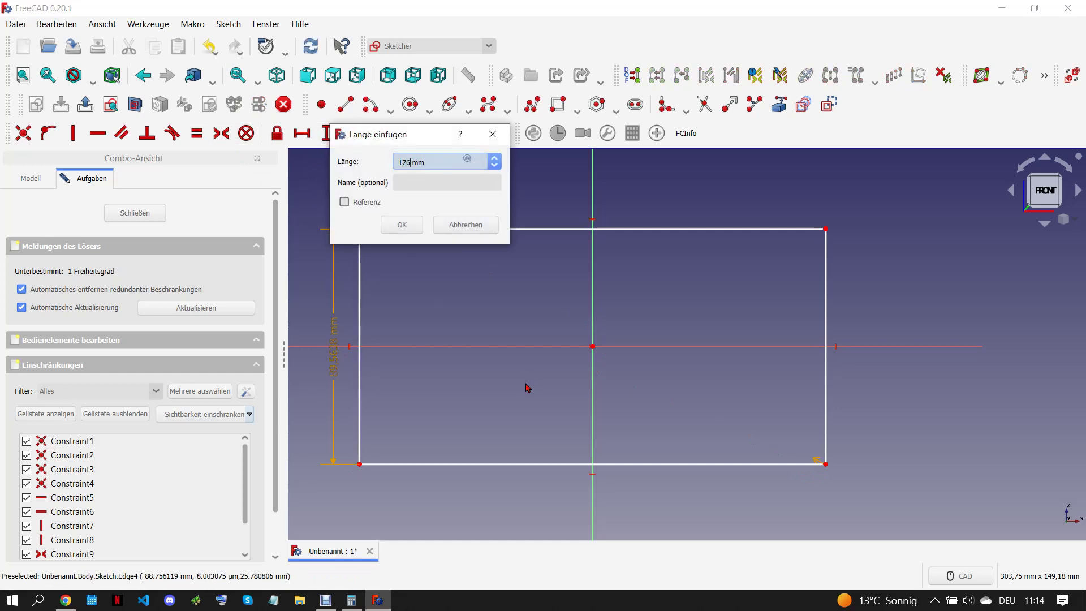
key(Return)
scroll(538, 402, down, 2)
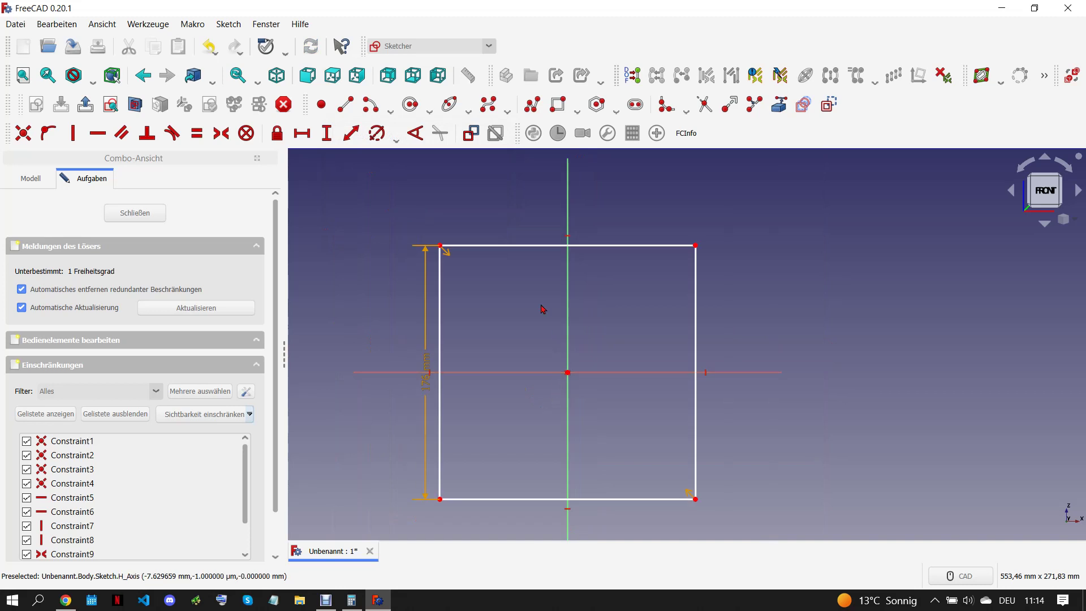
Step: Constrain the top edge to 412 mm and move both dimension labels clear
click(530, 249)
click(302, 133)
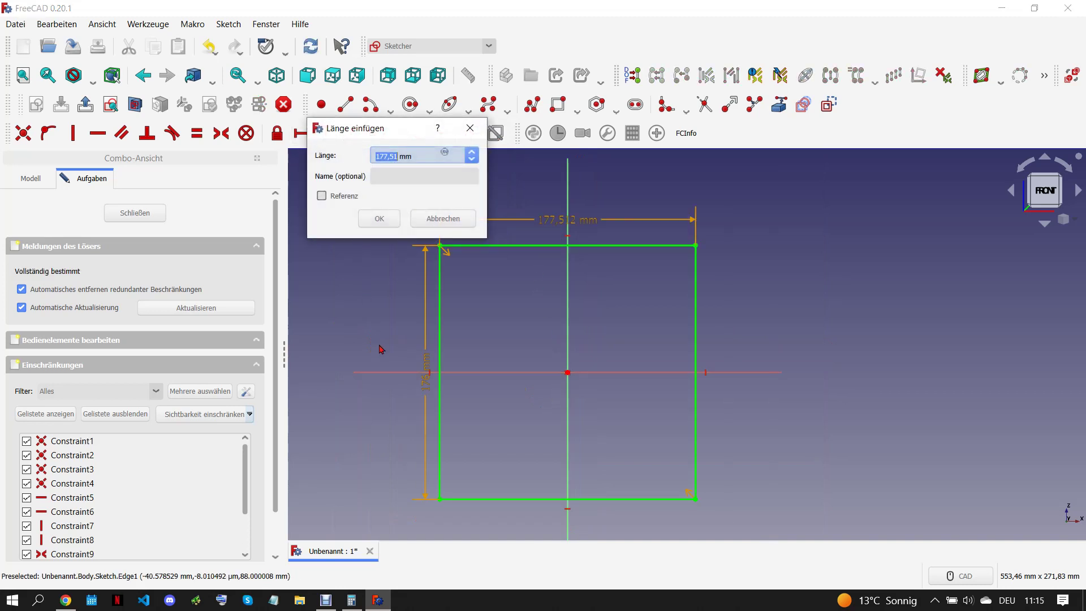
text(412)
key(Return)
scroll(659, 395, down, 3)
scroll(533, 391, up, 1)
drag(521, 395, 493, 396)
scroll(662, 390, up, 2)
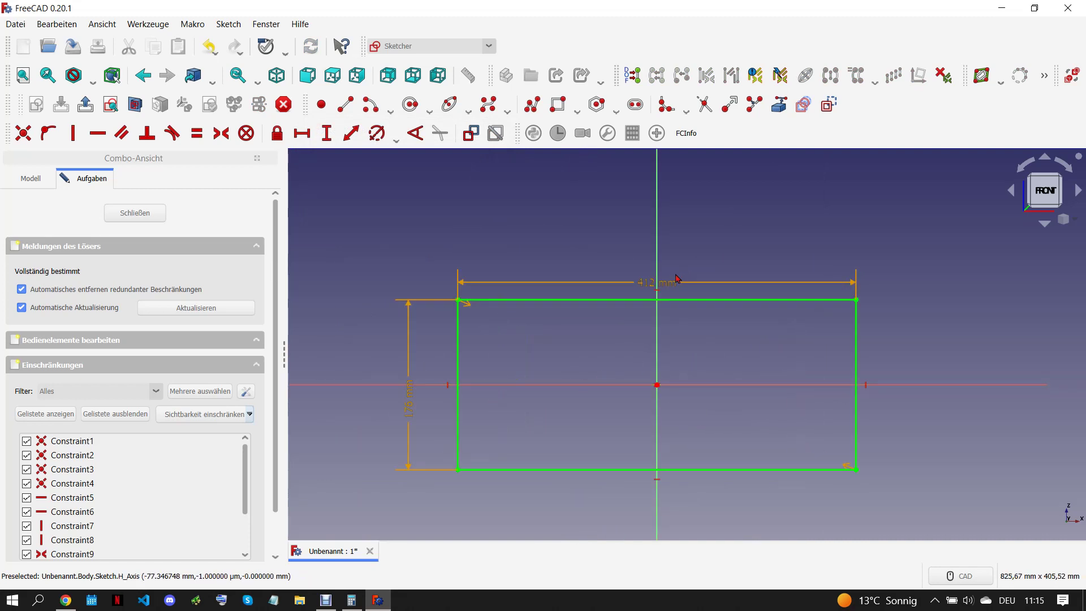
drag(680, 277, 729, 265)
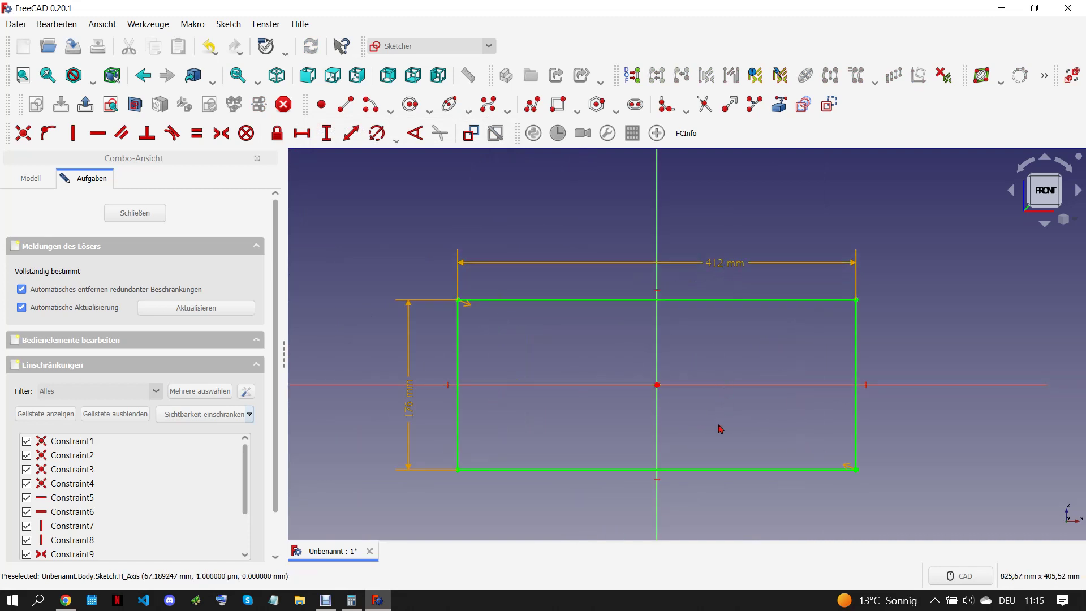
click(65, 598)
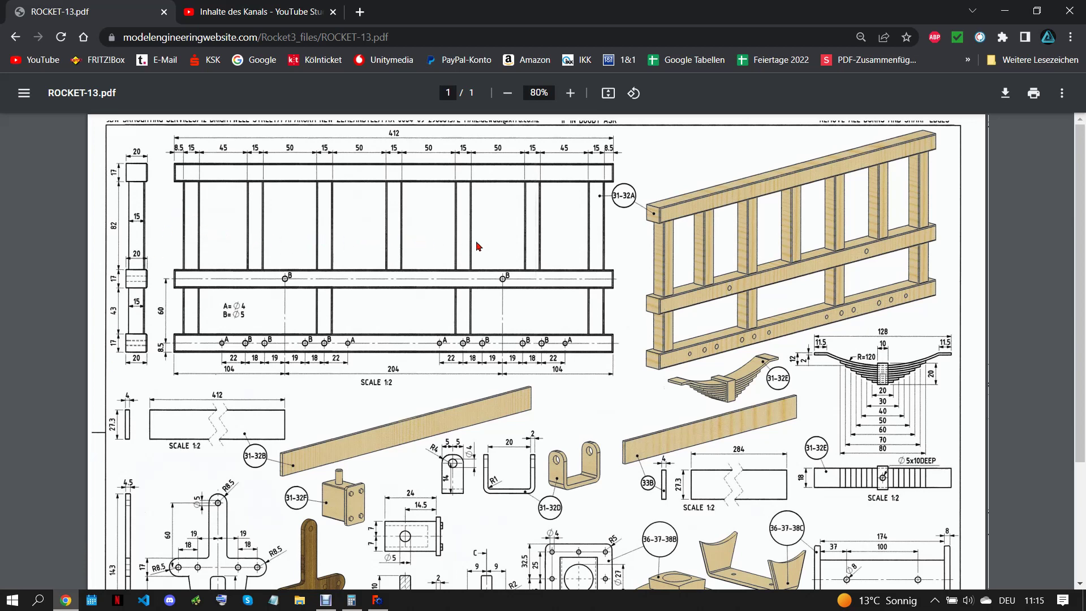
click(377, 599)
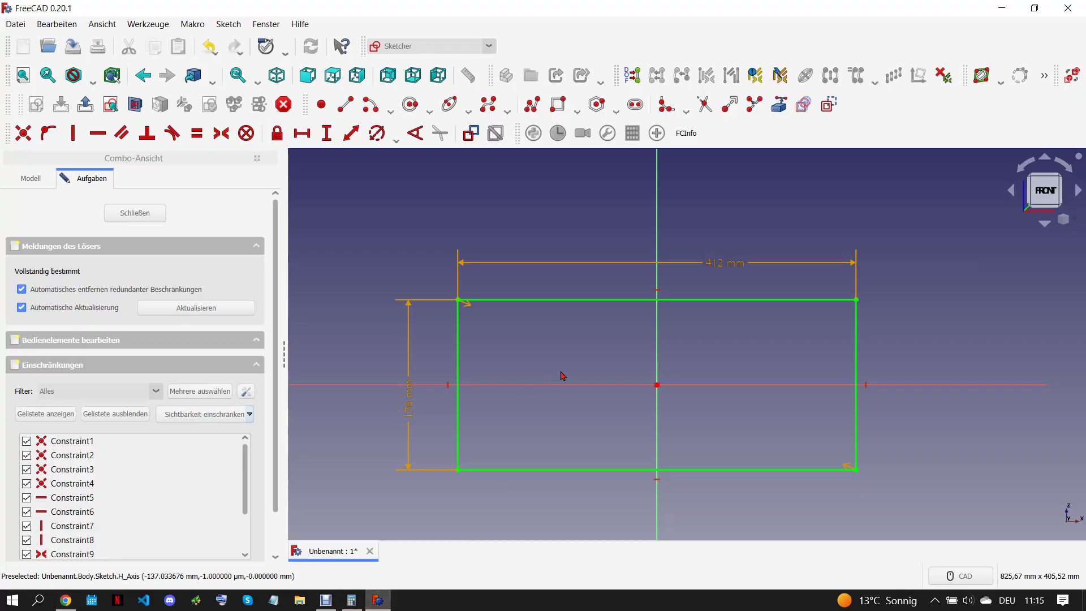
Step: Draw six narrow upright pocket rectangles inside the plank outline
click(558, 104)
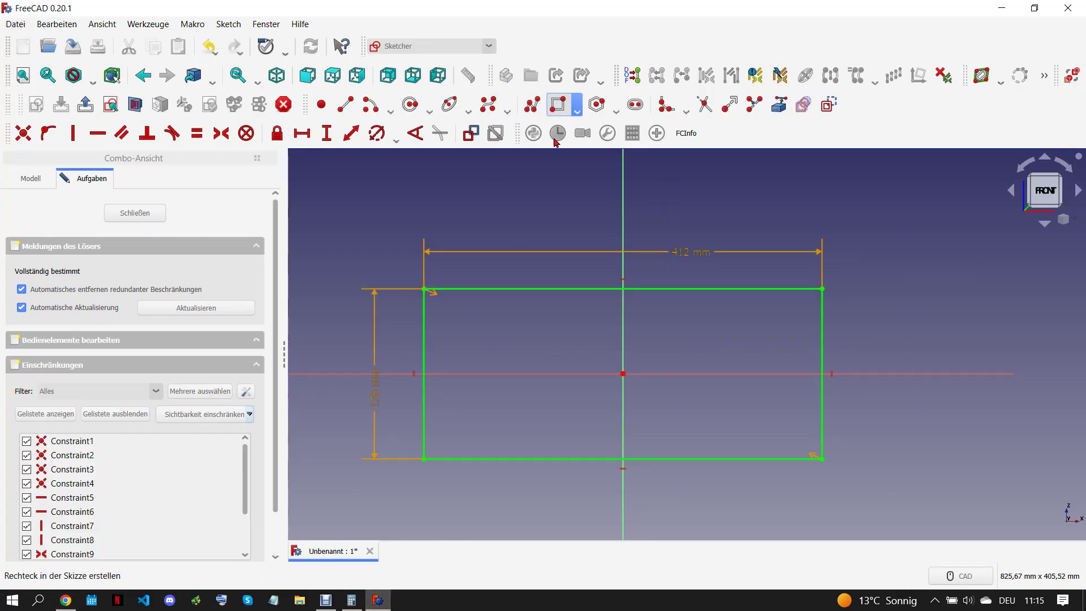
click(453, 313)
click(496, 407)
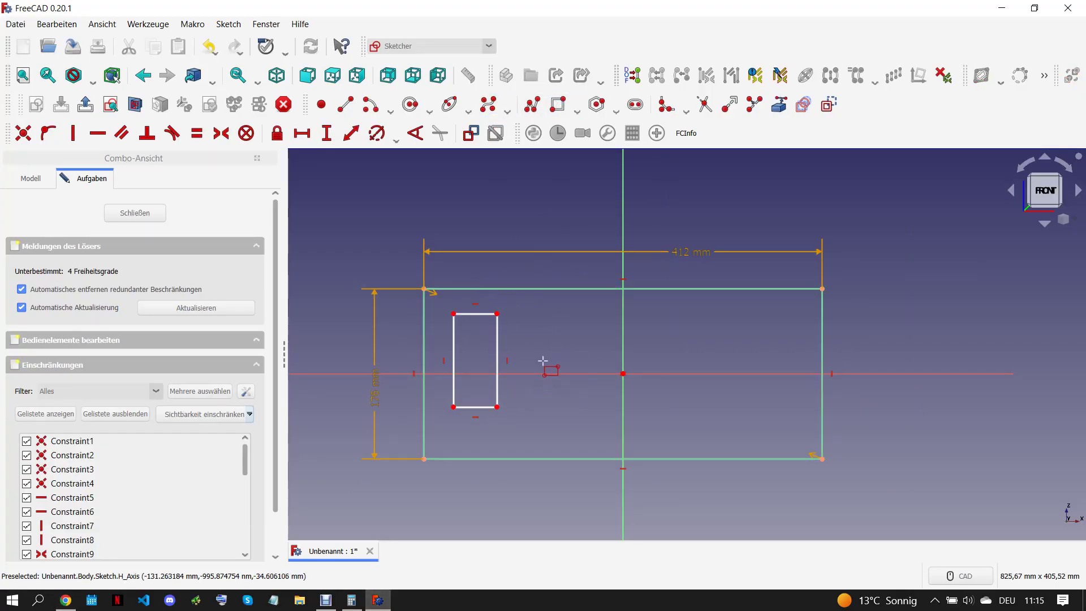
click(535, 316)
click(574, 415)
click(595, 316)
click(612, 417)
click(643, 311)
click(661, 415)
click(693, 314)
click(722, 414)
click(747, 308)
click(777, 411)
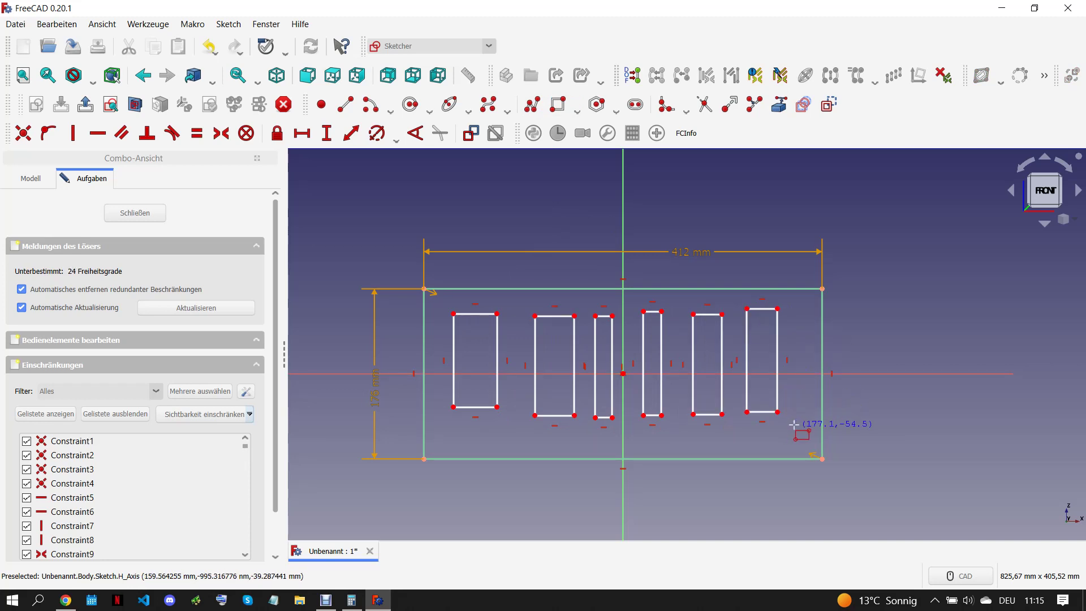
Step: Select the pockets' edges and apply Equal so all six pockets match
right_click(484, 315)
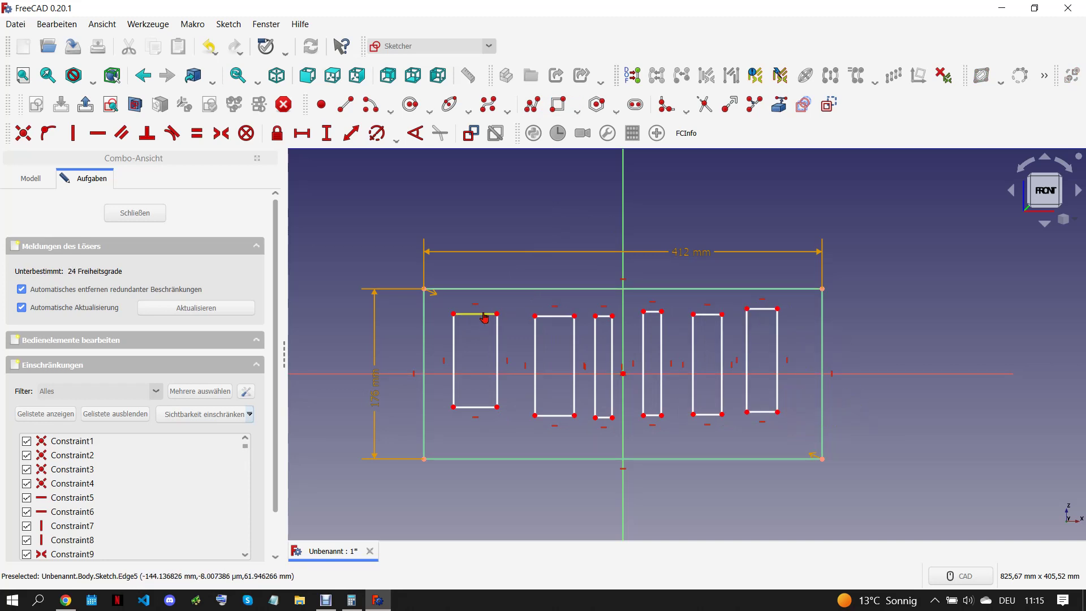
click(478, 313)
click(554, 315)
click(608, 317)
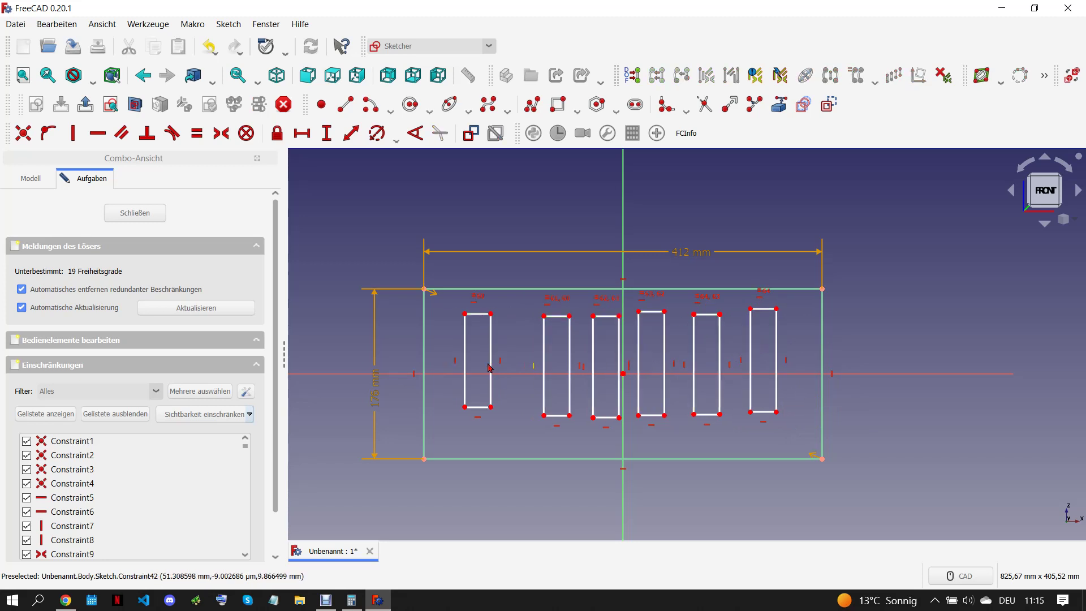
click(465, 341)
click(544, 338)
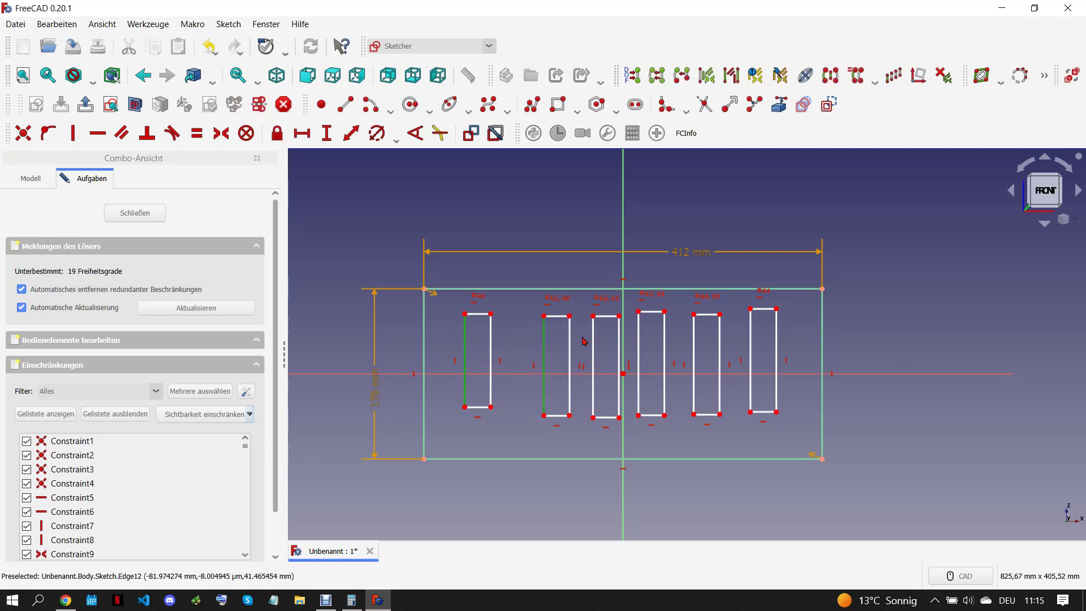
click(593, 340)
click(639, 335)
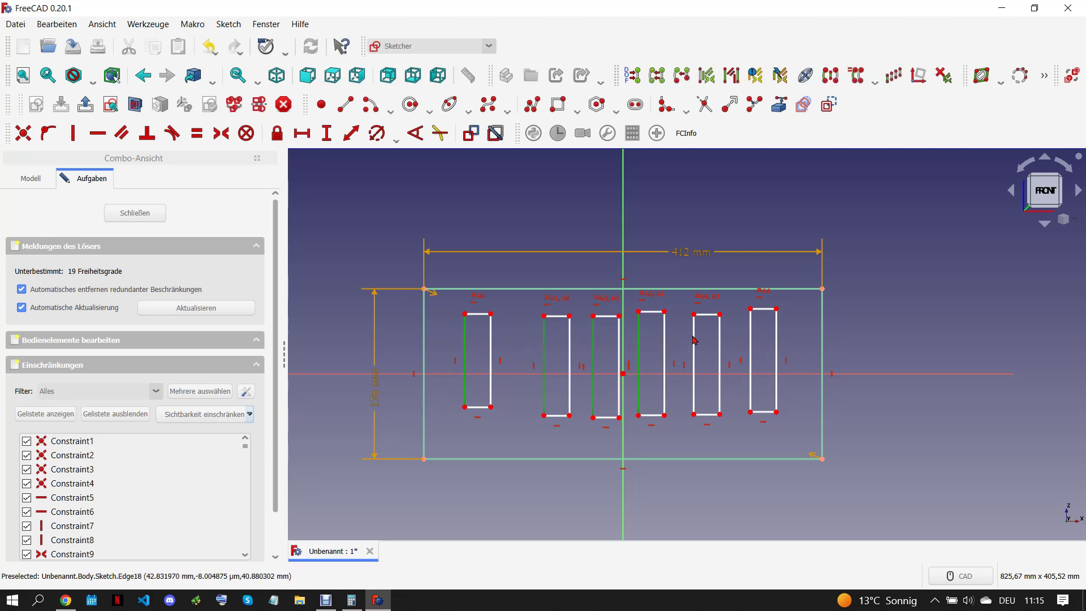
click(694, 341)
click(752, 342)
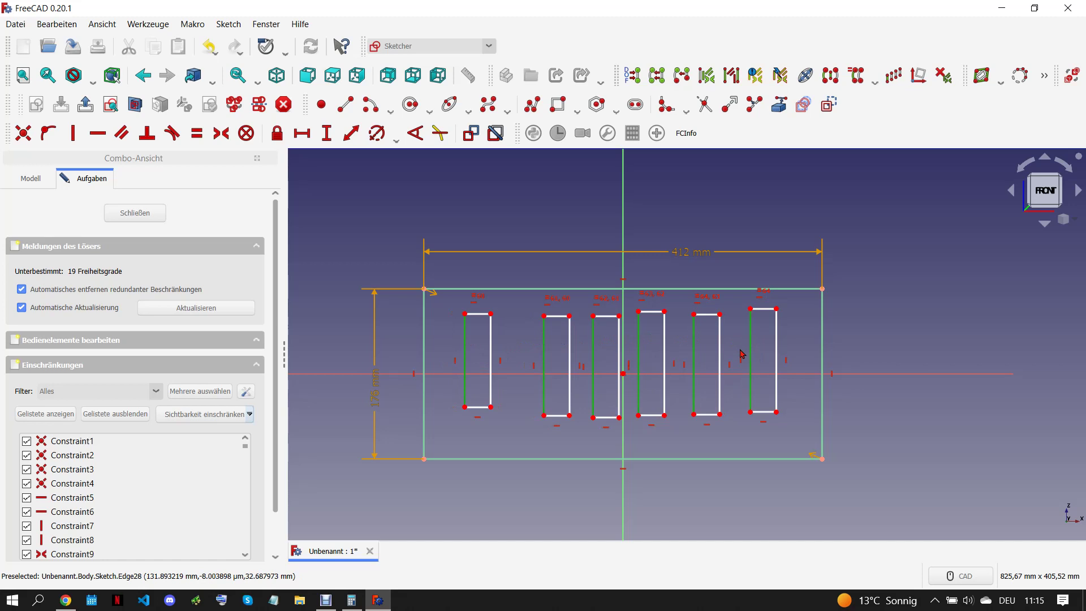
key(e)
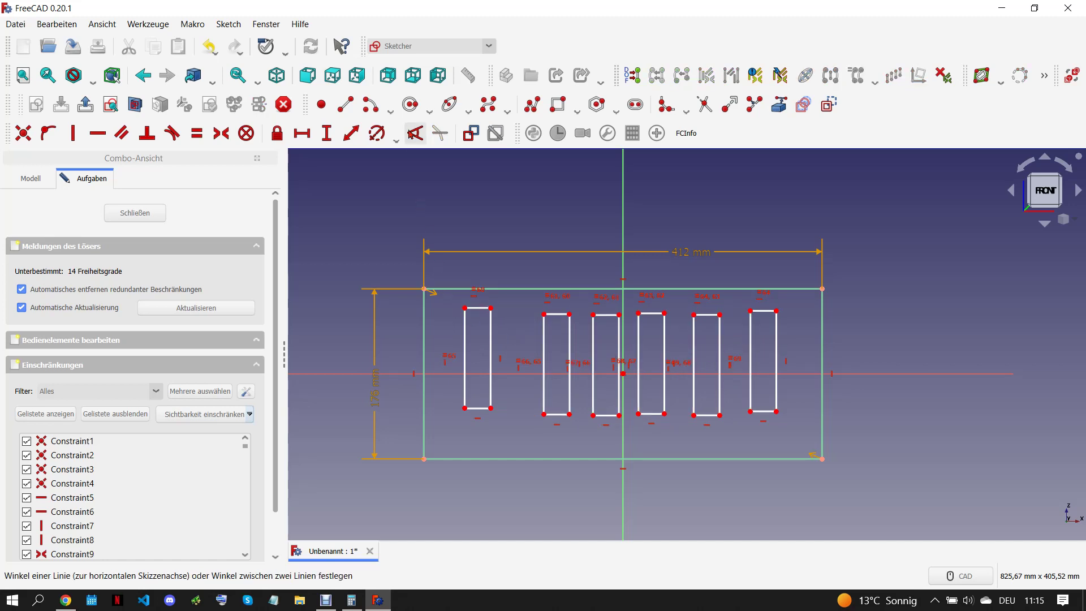
click(531, 111)
click(491, 309)
Step: Draw a continuous line joining the top corners of the six pockets
click(544, 314)
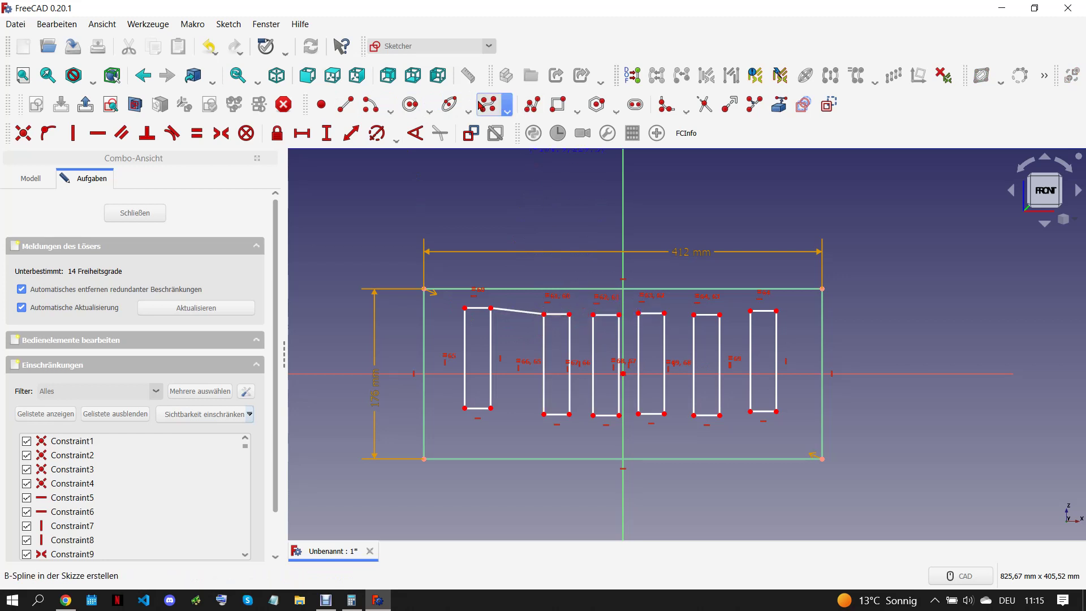
click(569, 314)
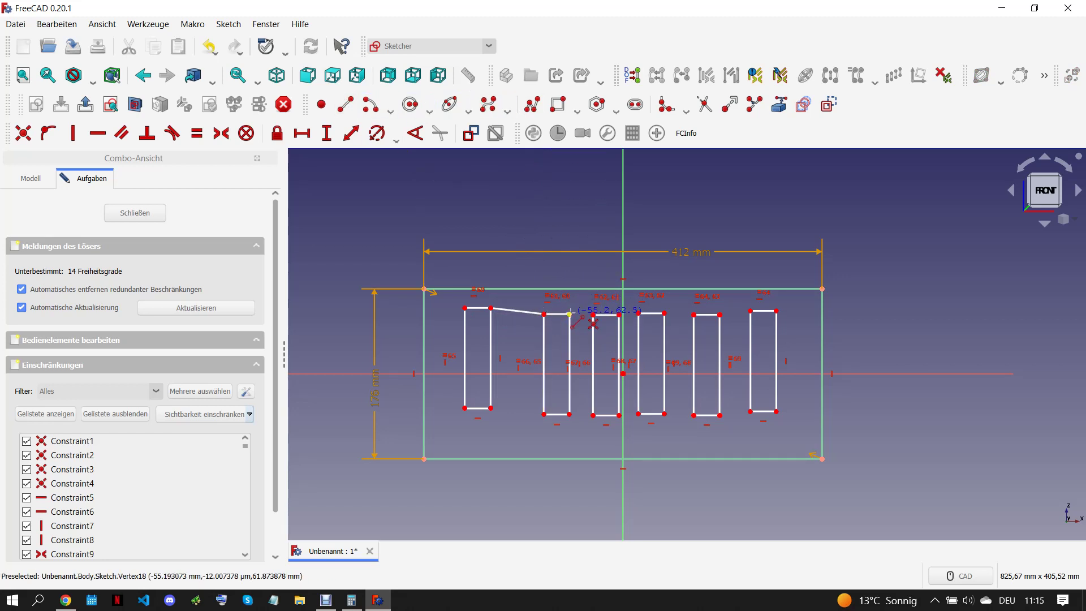
click(593, 314)
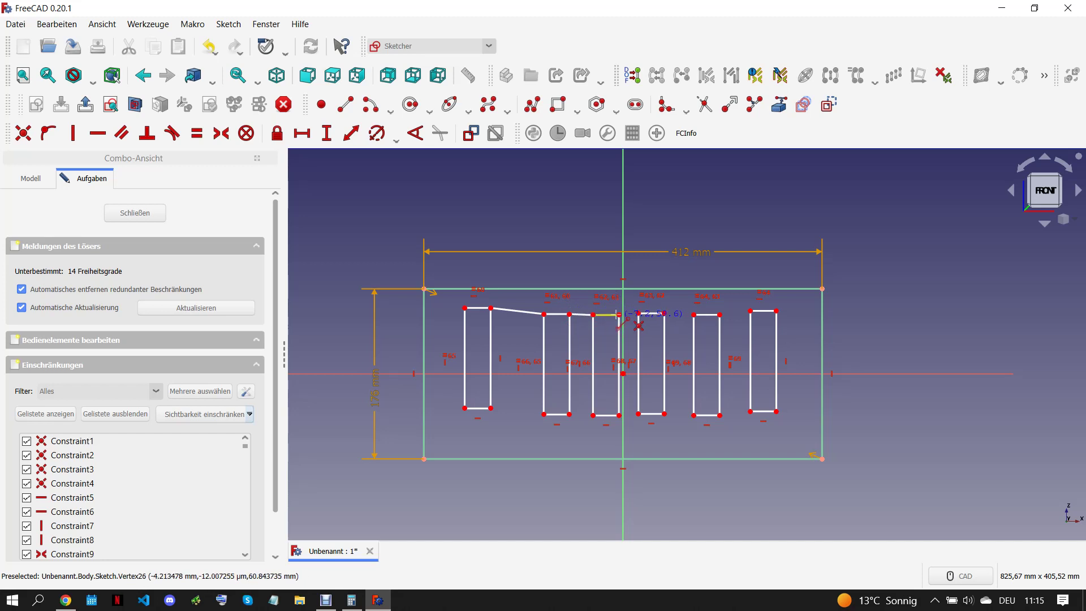
click(620, 315)
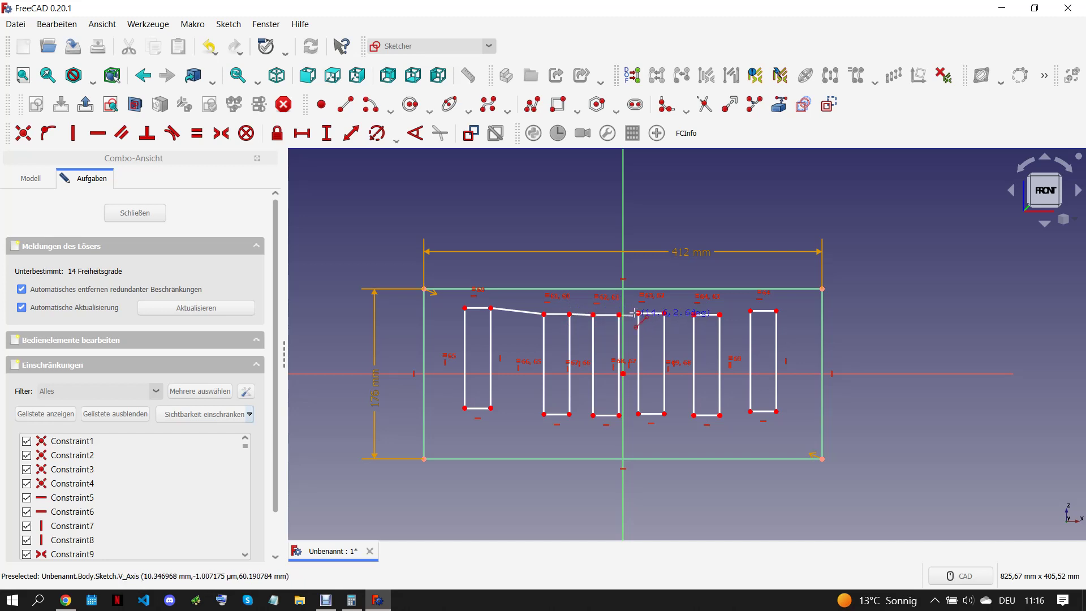
click(664, 312)
click(694, 315)
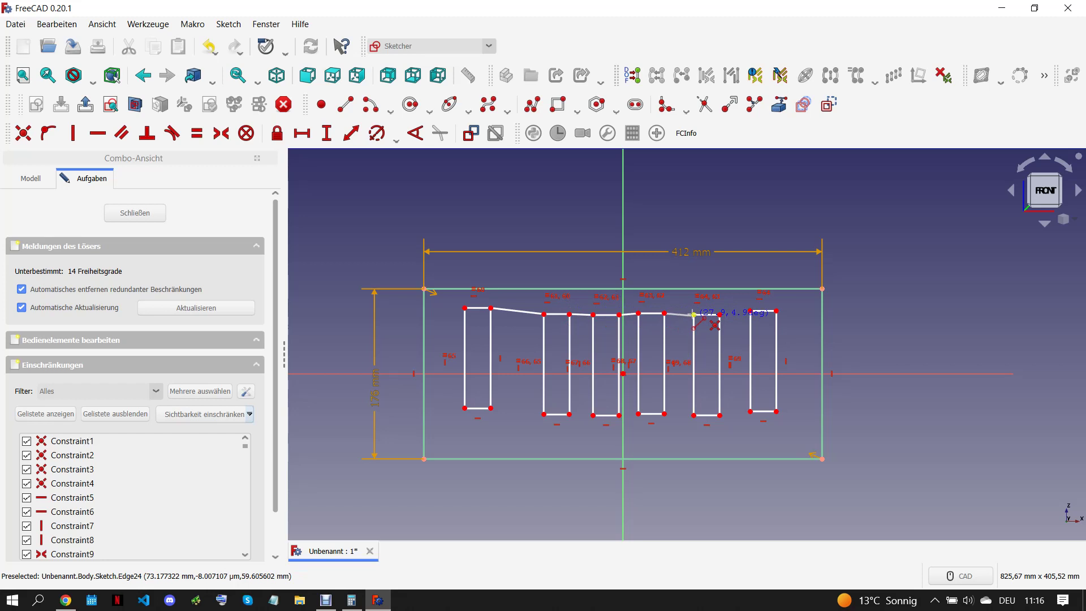
click(720, 315)
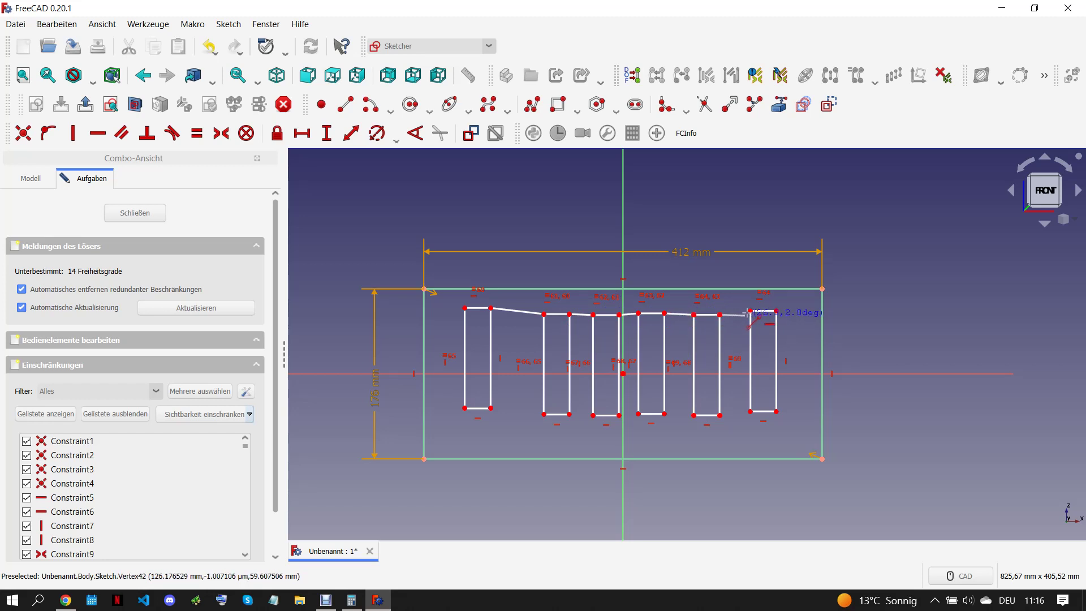
click(750, 311)
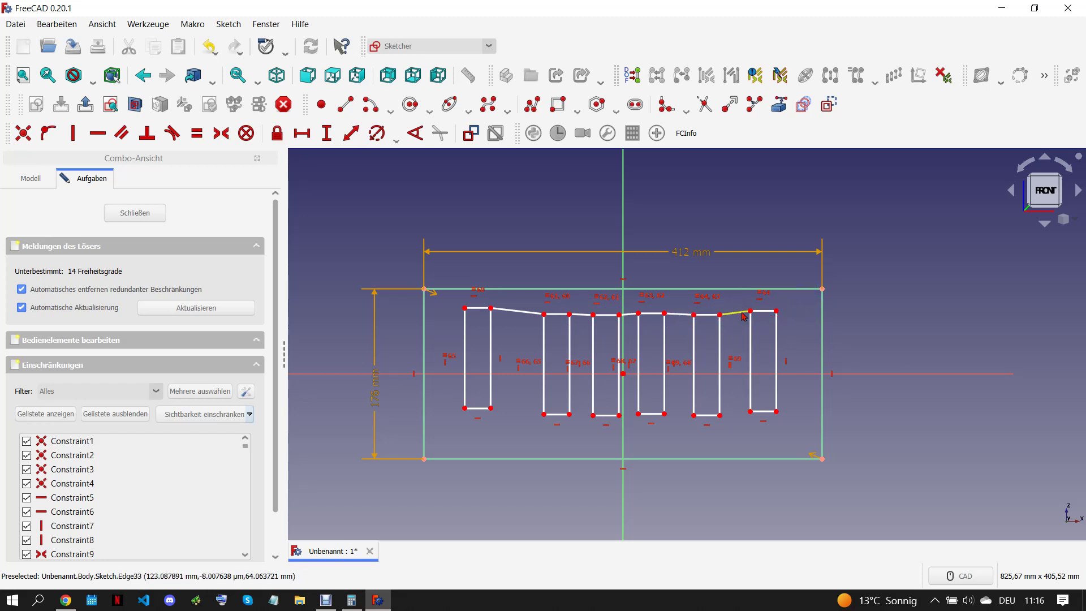
Step: Make the sloped connecting segments horizontal with the H constraint
scroll(686, 320, up, 3)
click(684, 310)
click(589, 308)
click(513, 315)
click(402, 310)
key(h)
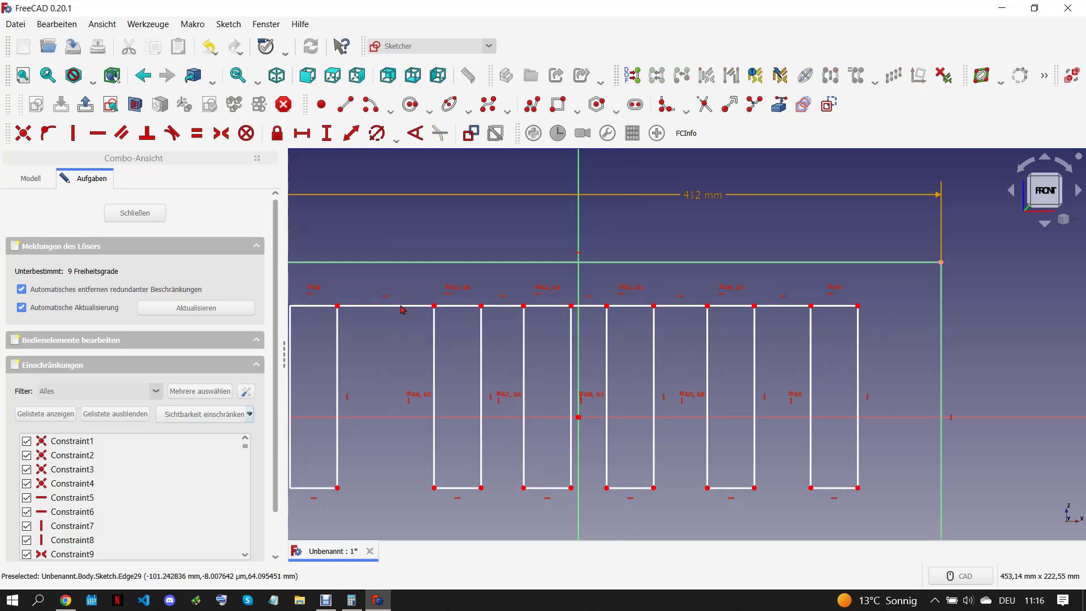
scroll(577, 344, down, 2)
click(527, 317)
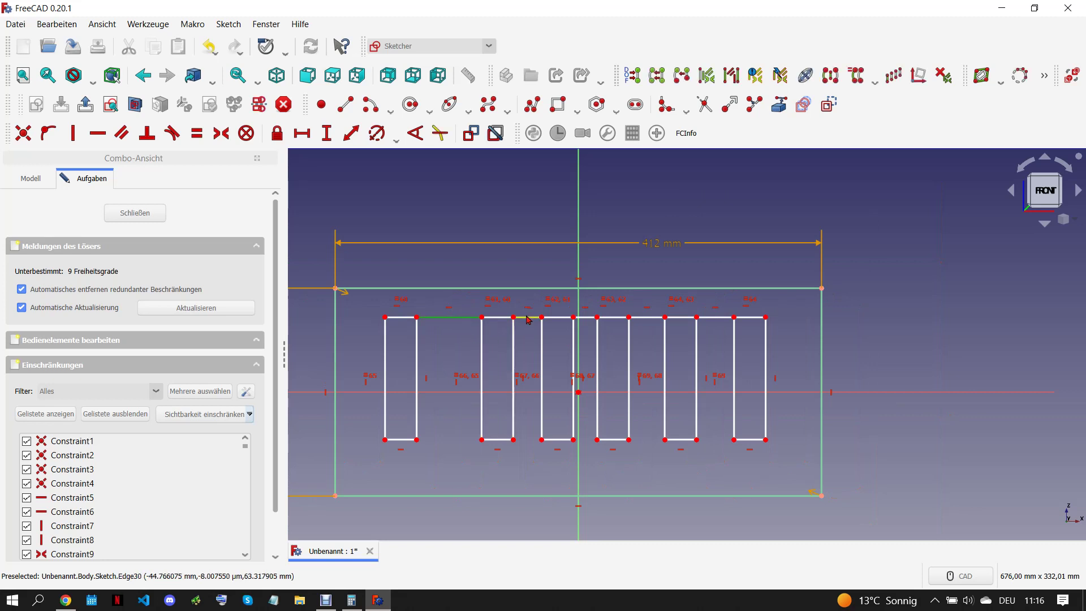
click(585, 317)
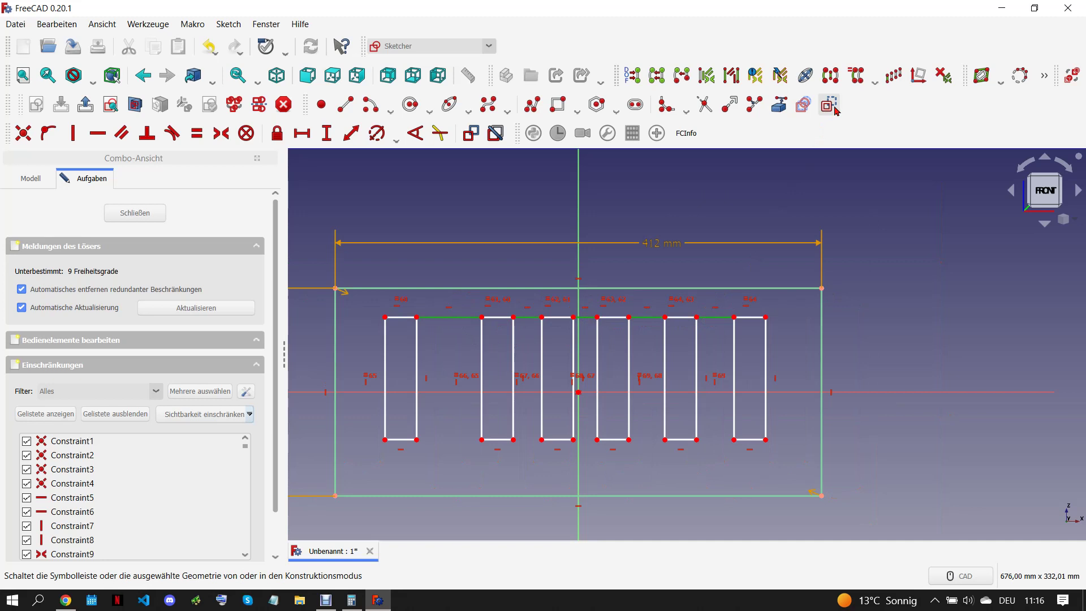
Step: Make the four gap segments between pockets equal in length
click(450, 318)
click(527, 317)
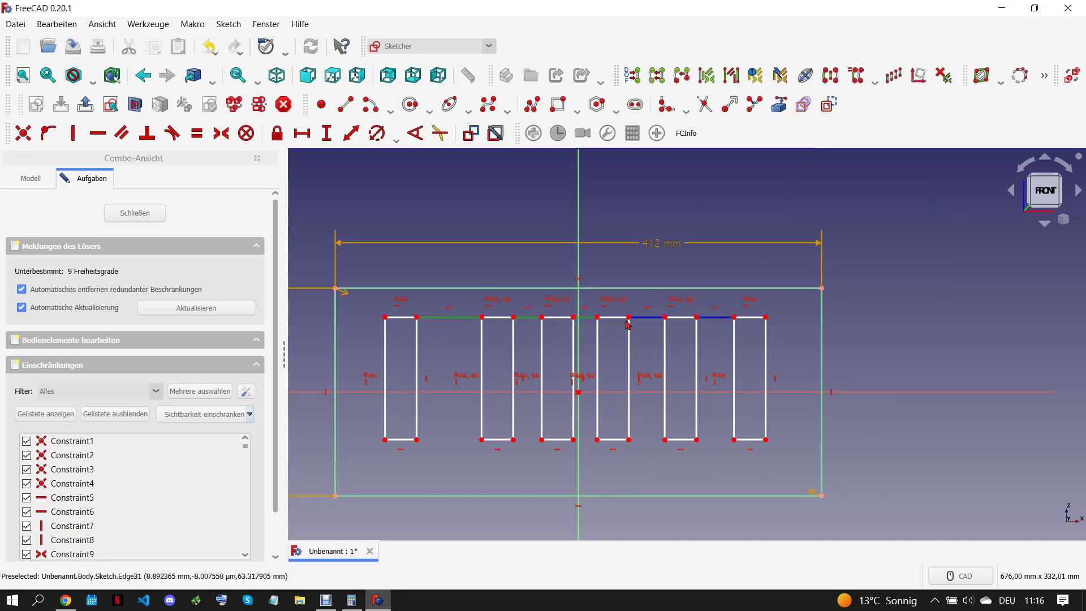
click(648, 318)
click(725, 324)
key(e)
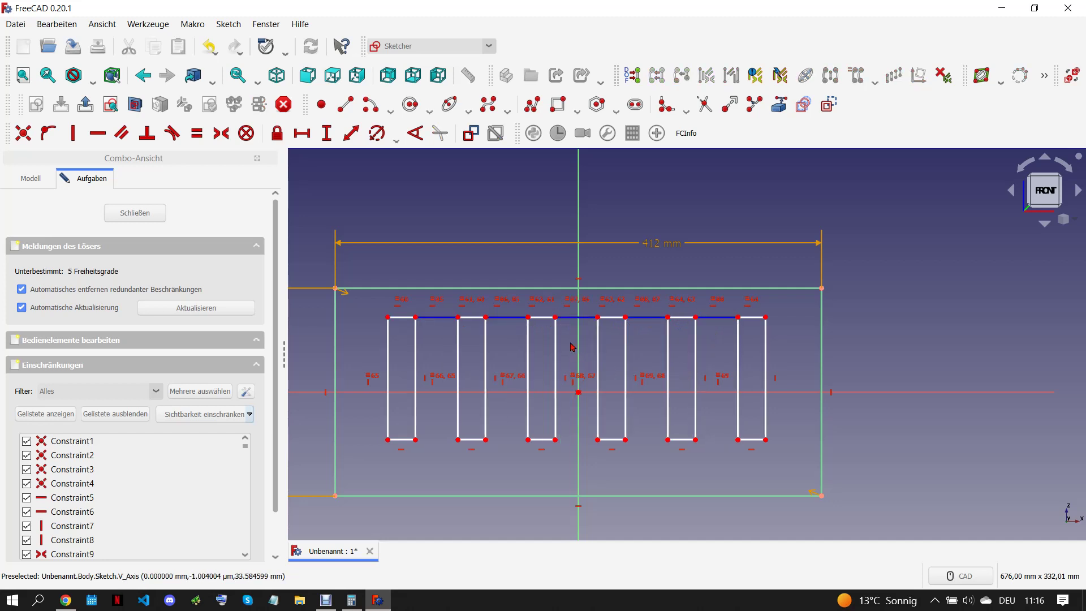
Step: Make two top vertices symmetric about the center and drag the slots wider leftward
click(556, 318)
click(598, 317)
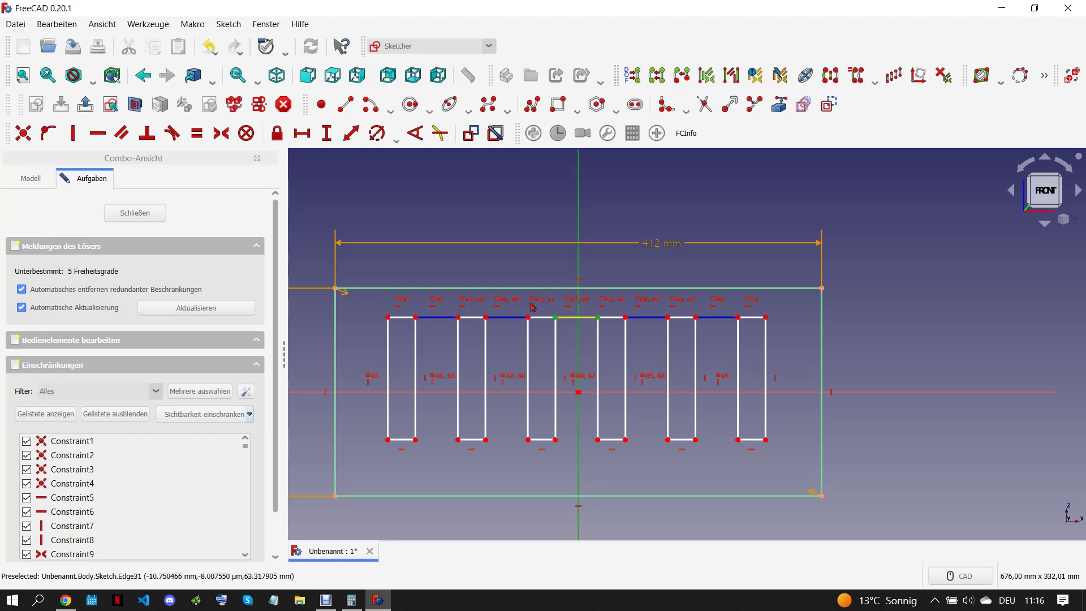
click(222, 133)
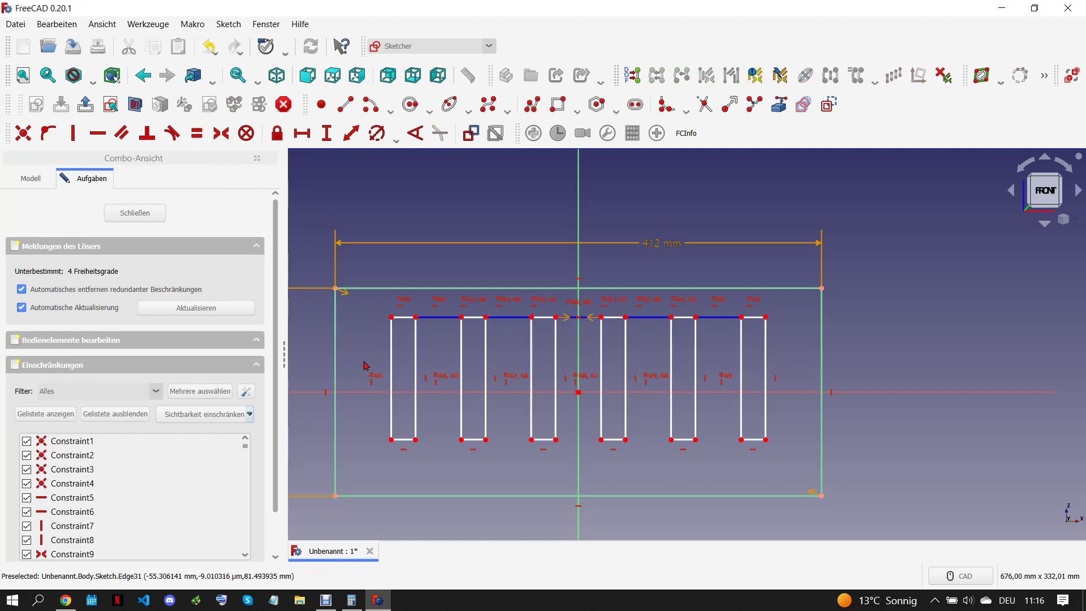
drag(392, 320, 363, 317)
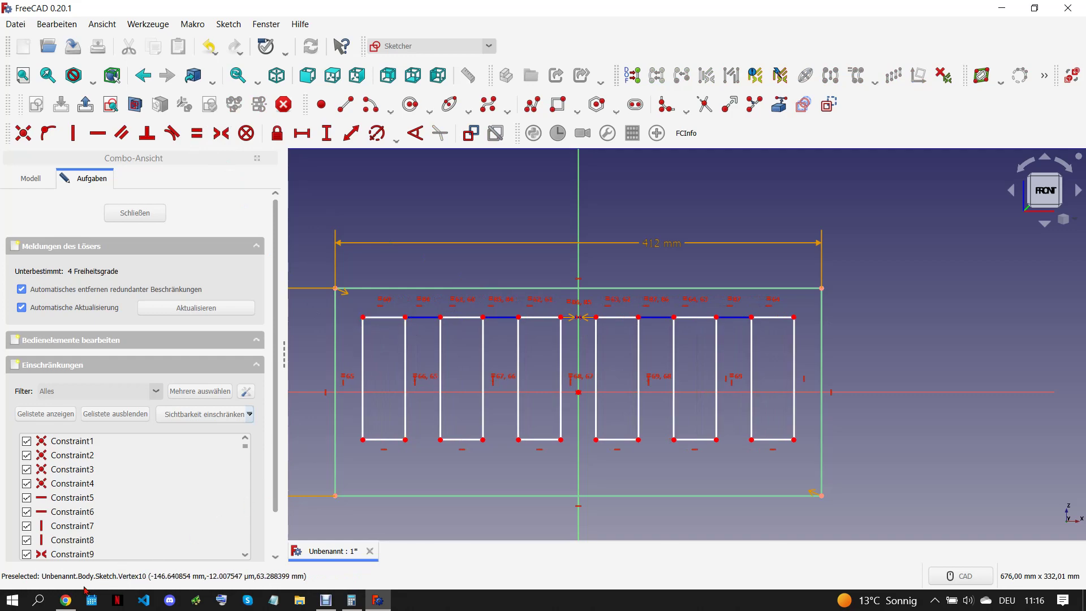
click(66, 601)
mouse_move(351, 600)
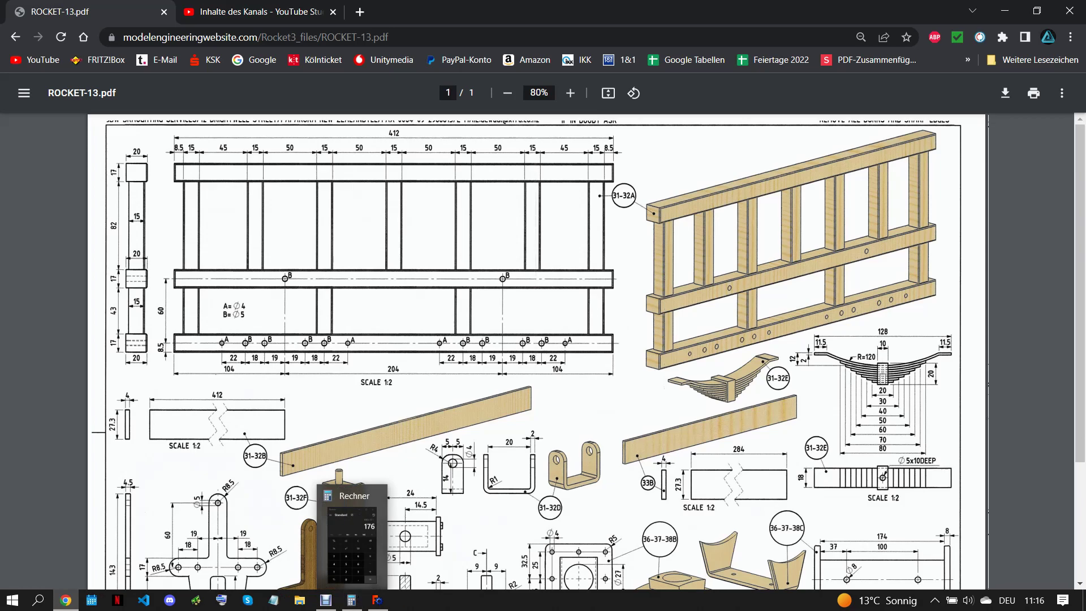
Step: Delete Constraint60 and a second equal constraint from the Constraints list
click(378, 601)
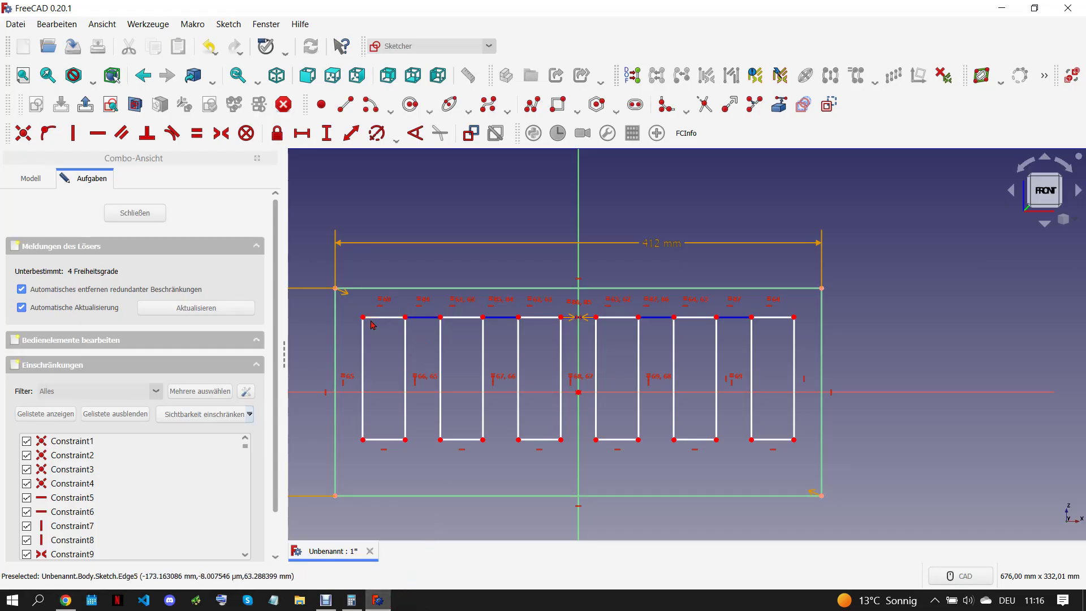
click(244, 390)
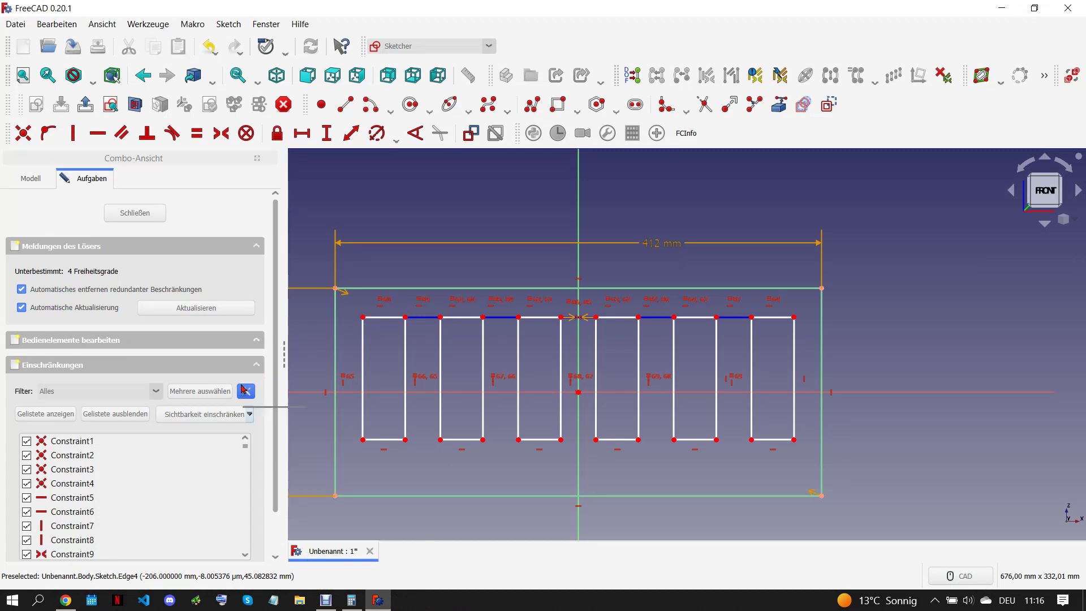
scroll(160, 478, down, 5)
scroll(150, 505, down, 8)
scroll(150, 505, down, 6)
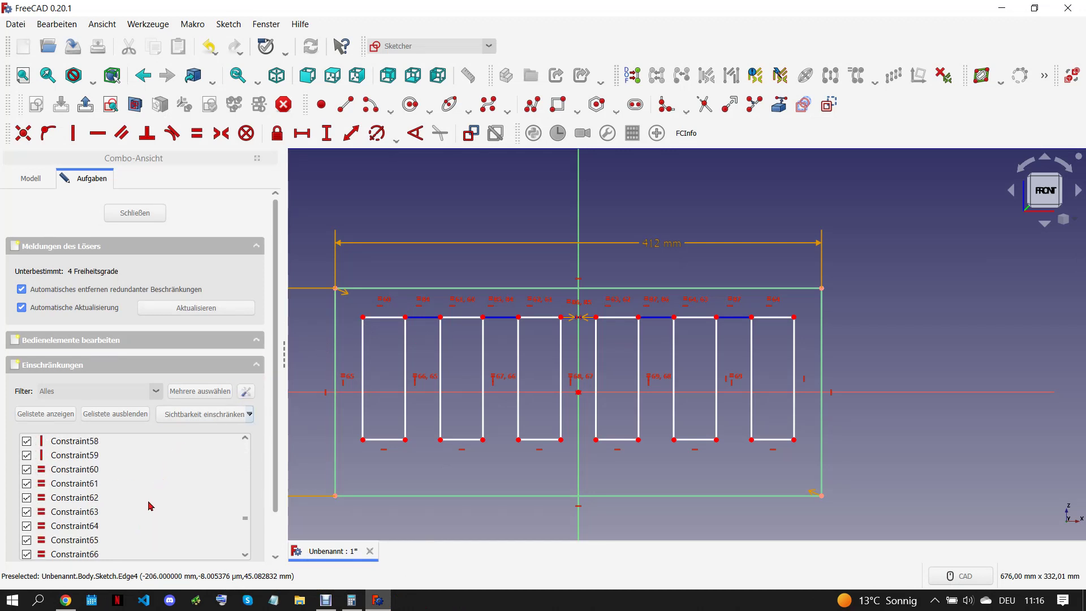
click(122, 474)
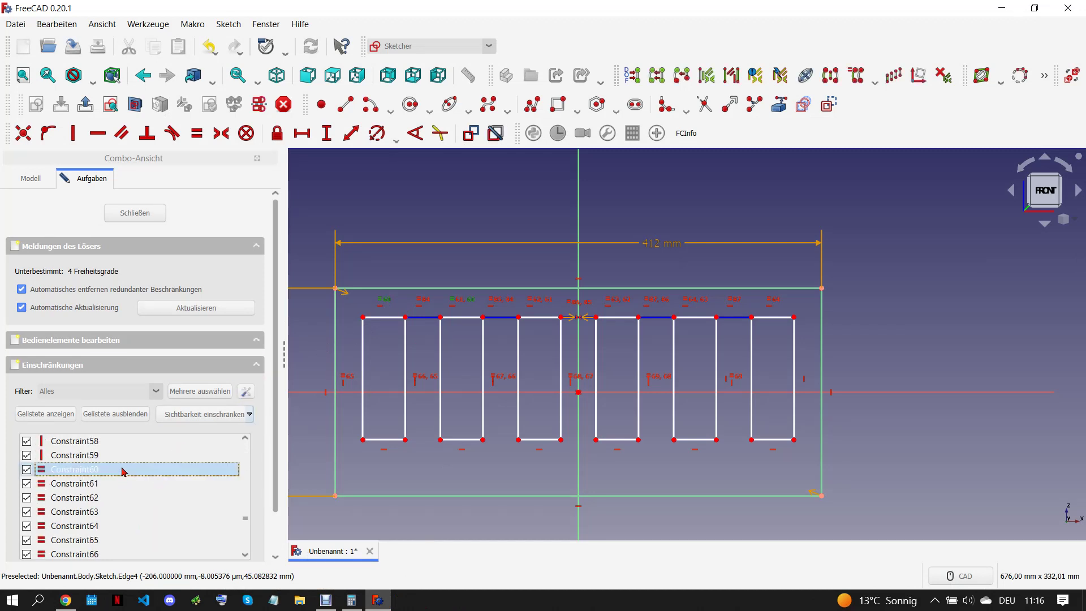
key(Delete)
click(134, 513)
key(Delete)
Step: Make the rightmost slot's top edge equal to the selected top edge
click(779, 318)
key(e)
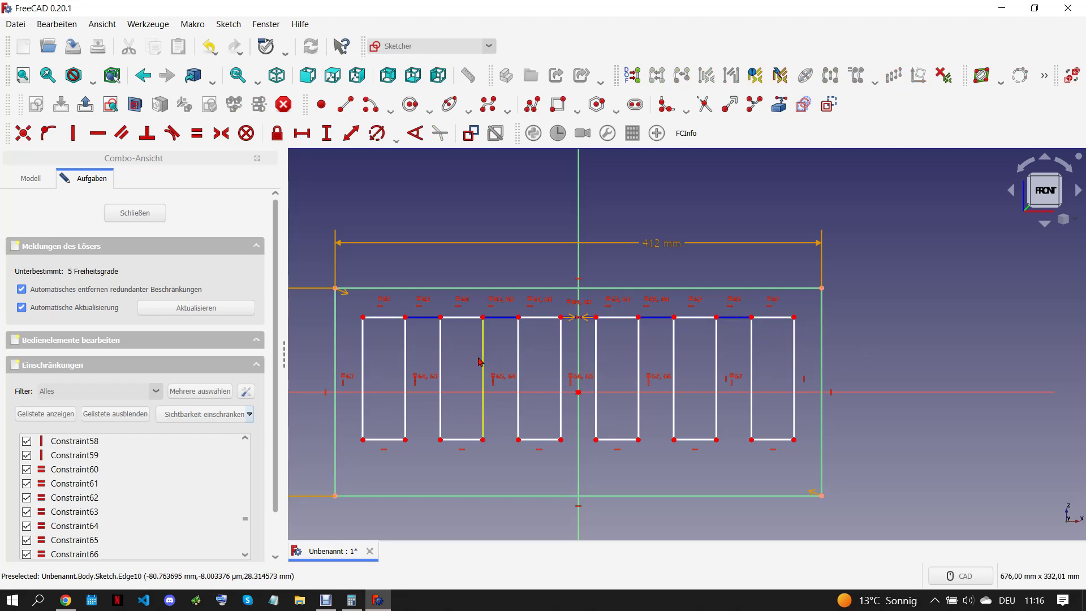
click(66, 601)
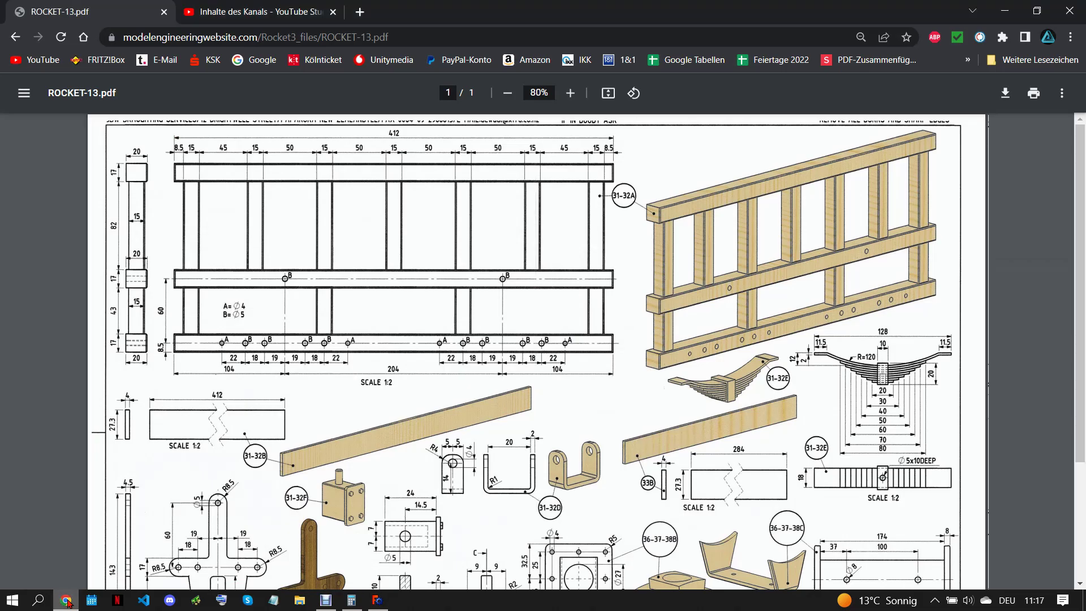
Step: Dimension the first slot's top edge at 45 mm and the gap after it at 15 mm
click(378, 600)
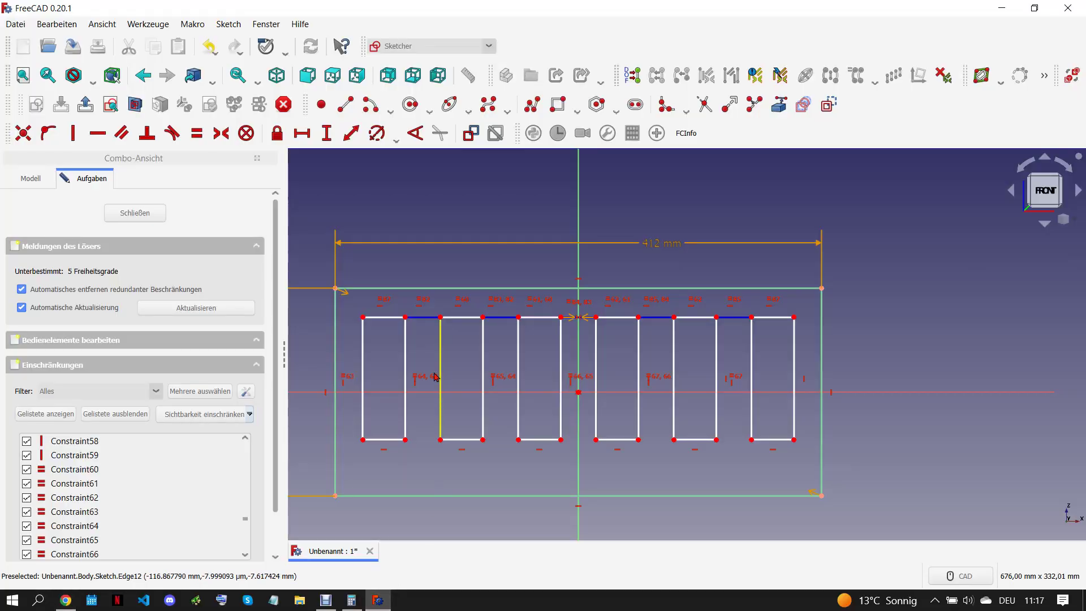
click(384, 319)
click(301, 133)
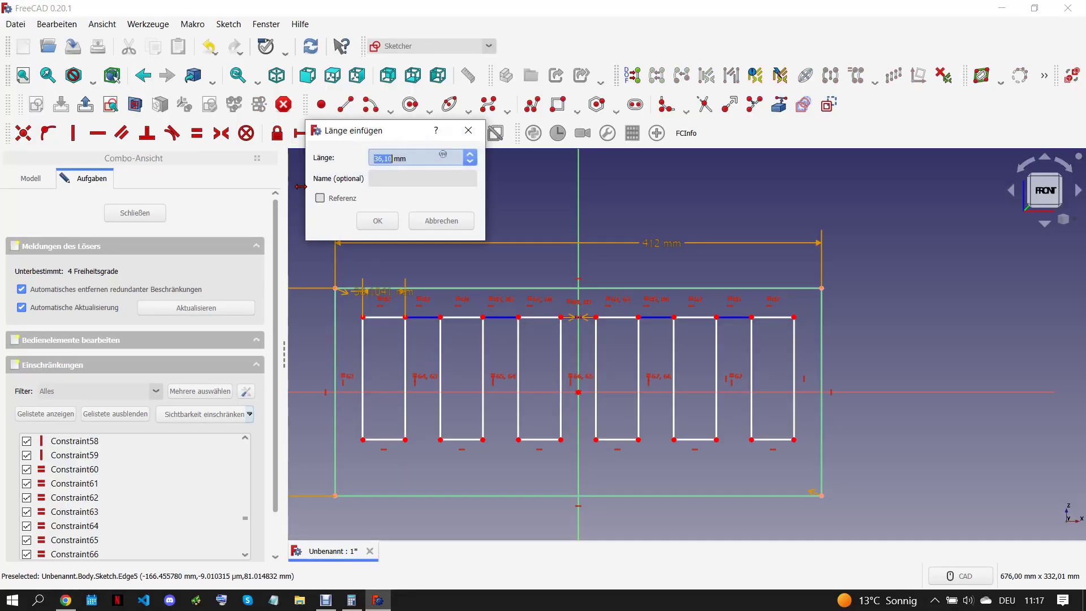
text(45)
click(376, 221)
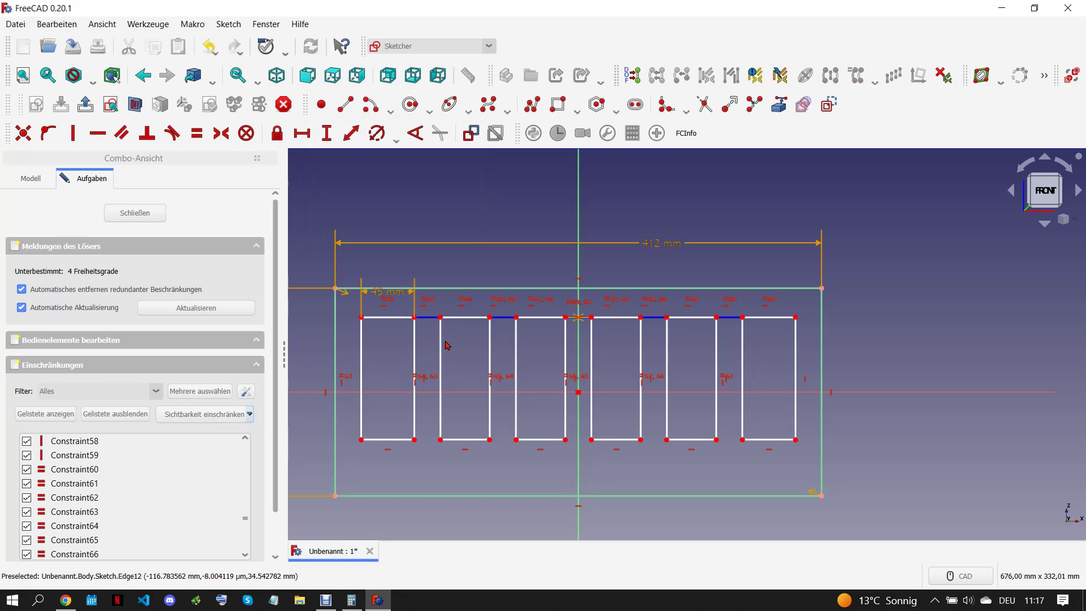
click(440, 317)
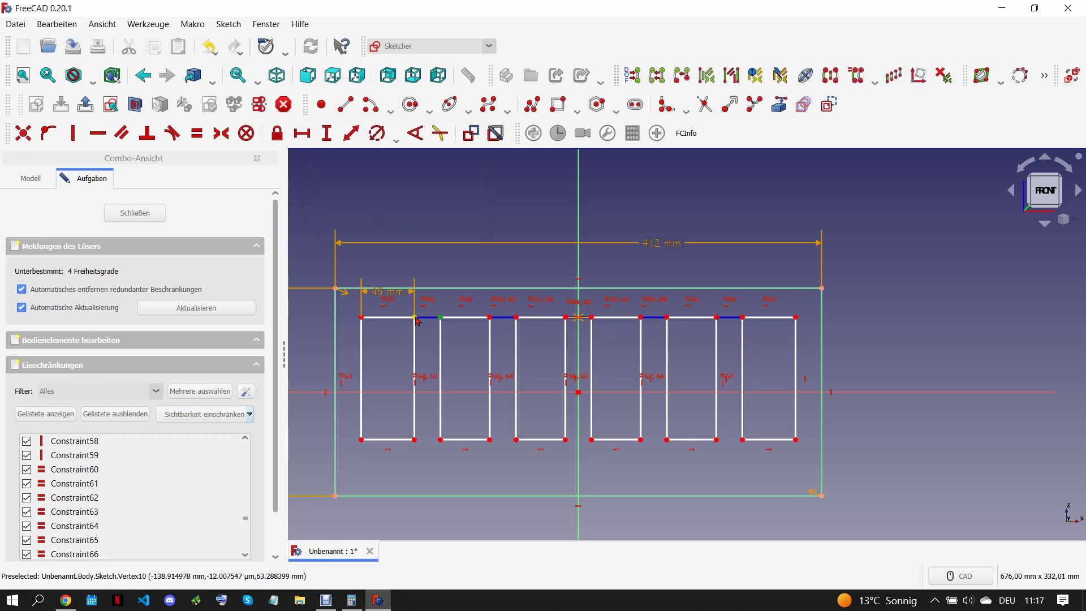
click(302, 134)
text(15)
click(378, 217)
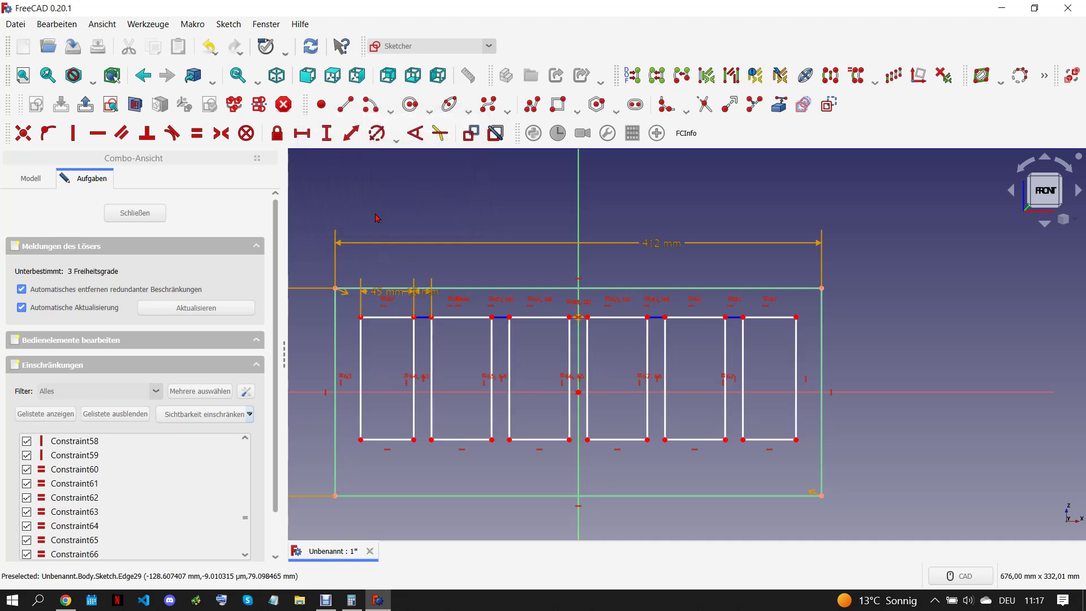
Step: Dimension the second slot 50 mm wide and move the 50 mm and 45 mm labels upward
click(463, 324)
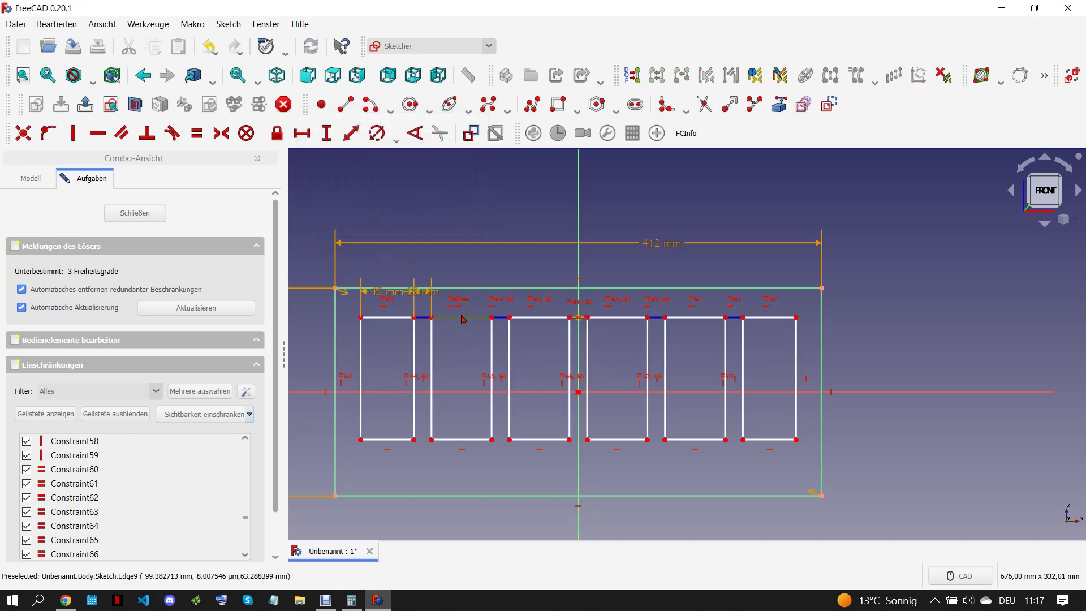
click(301, 134)
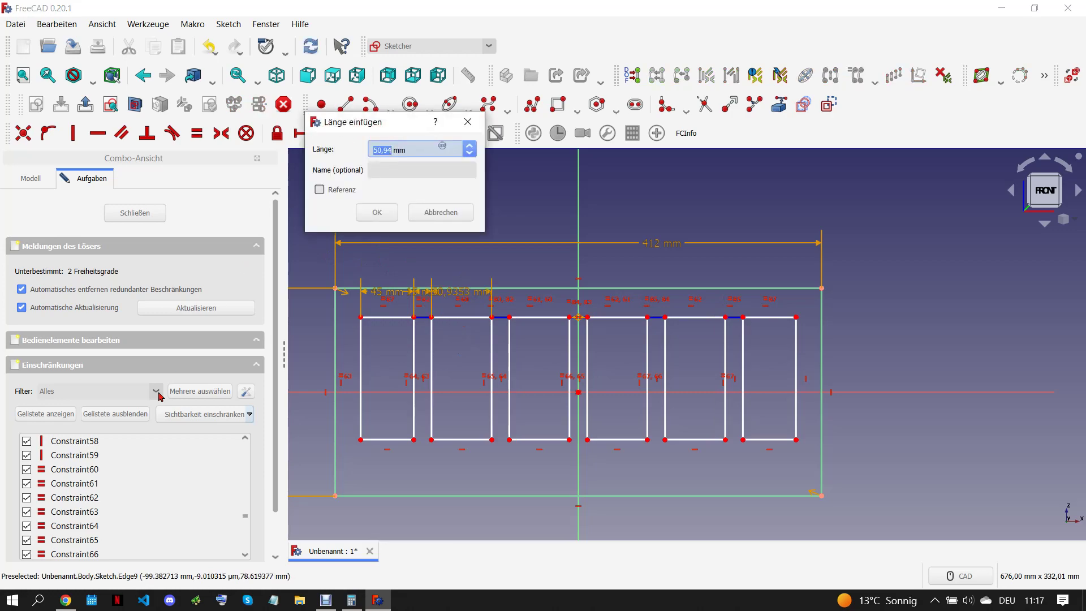
click(66, 600)
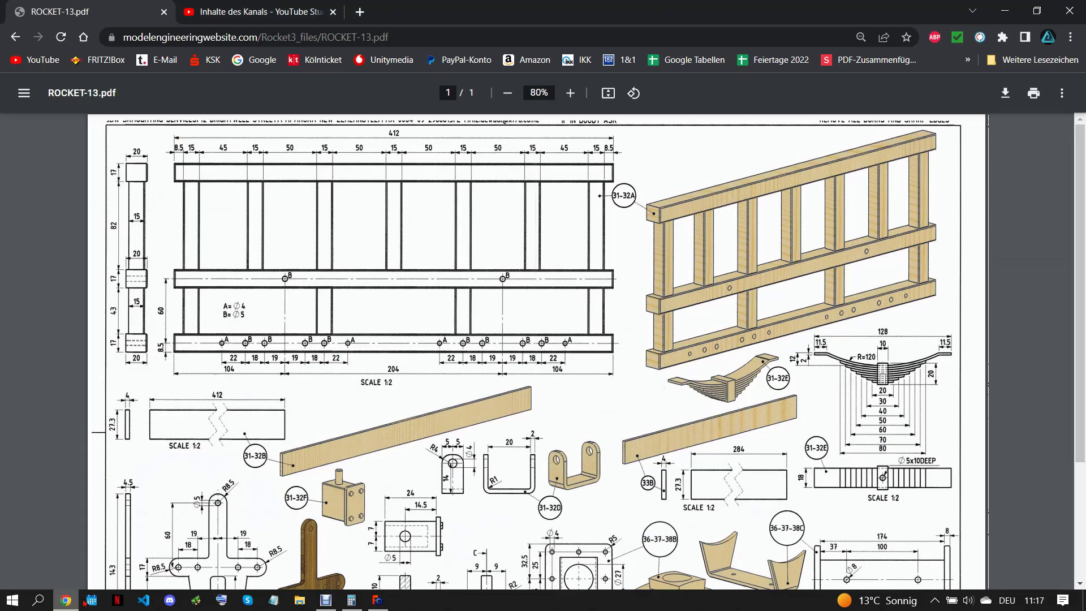
click(377, 599)
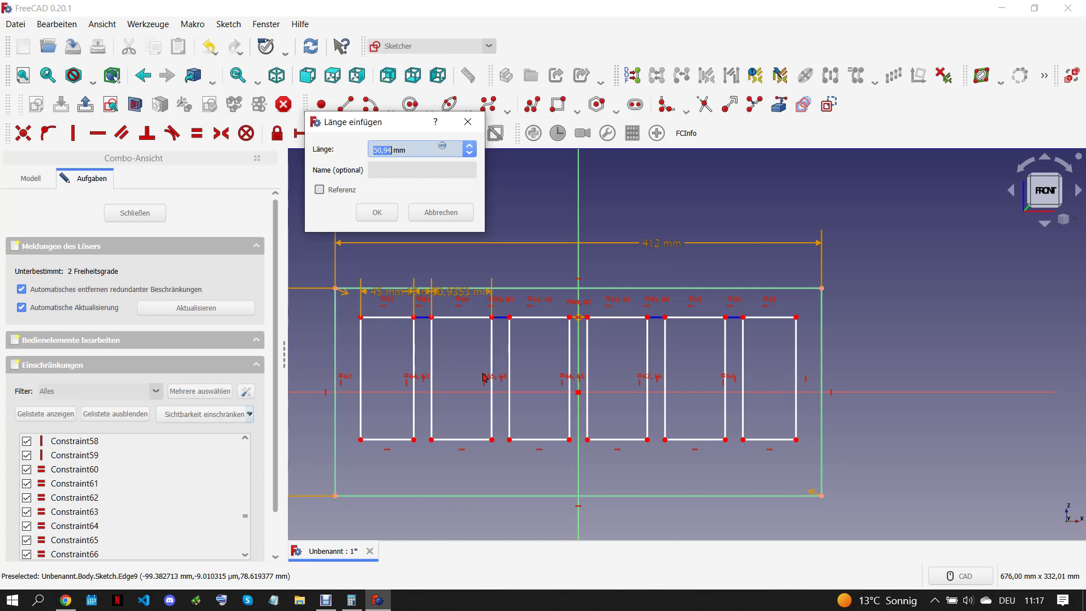
key(Return)
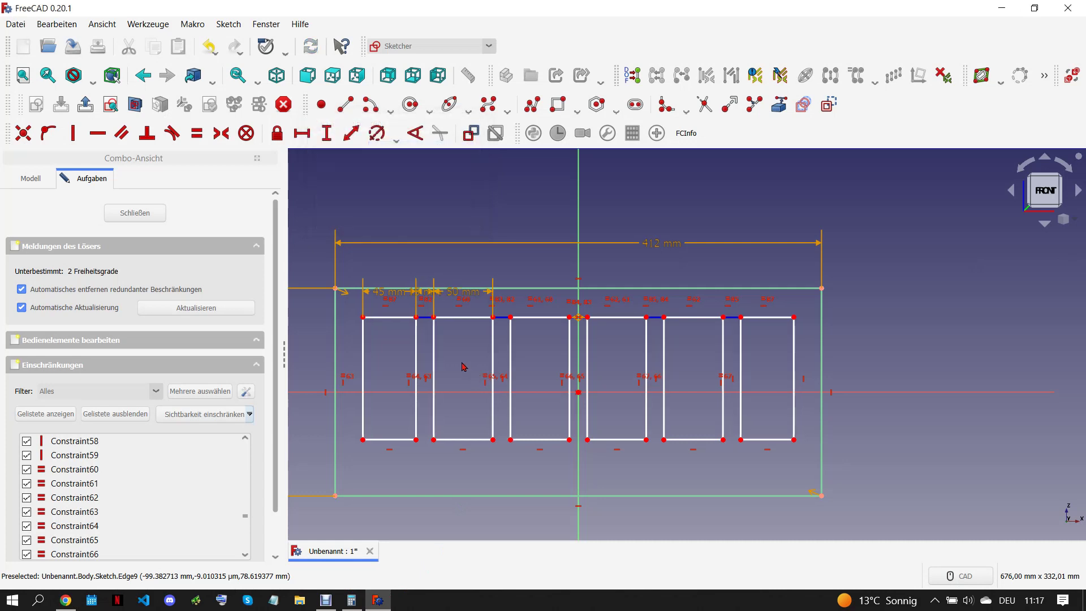
drag(463, 299, 479, 213)
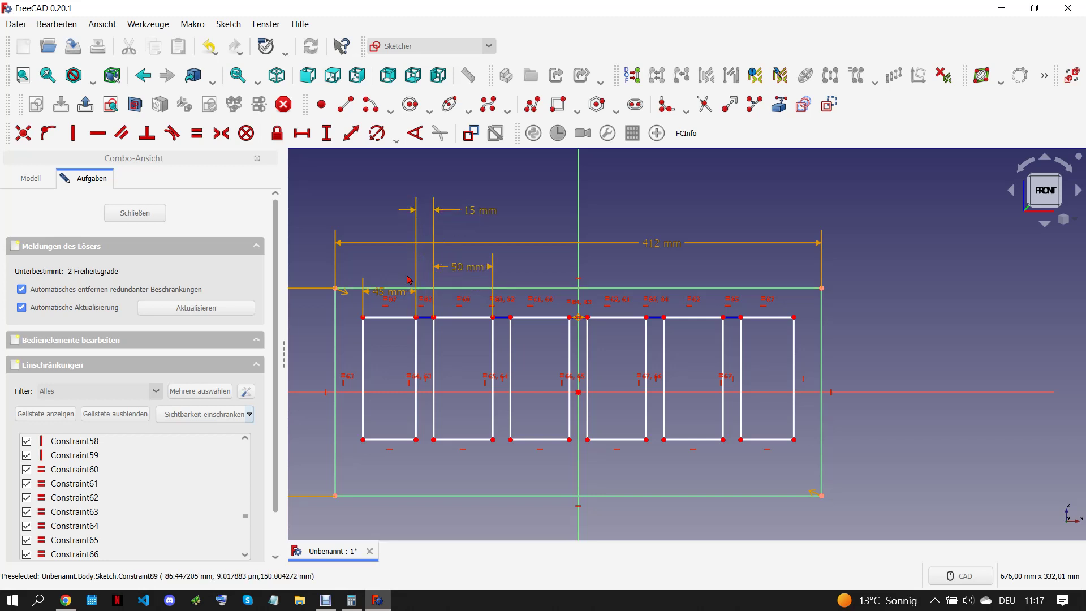
drag(394, 293, 394, 264)
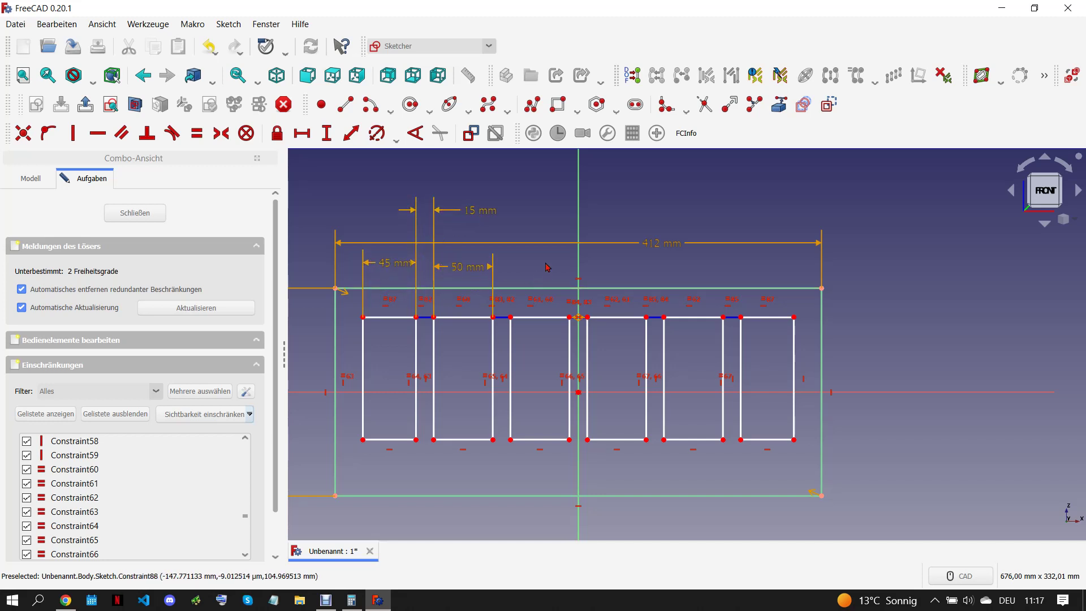
click(362, 317)
click(384, 288)
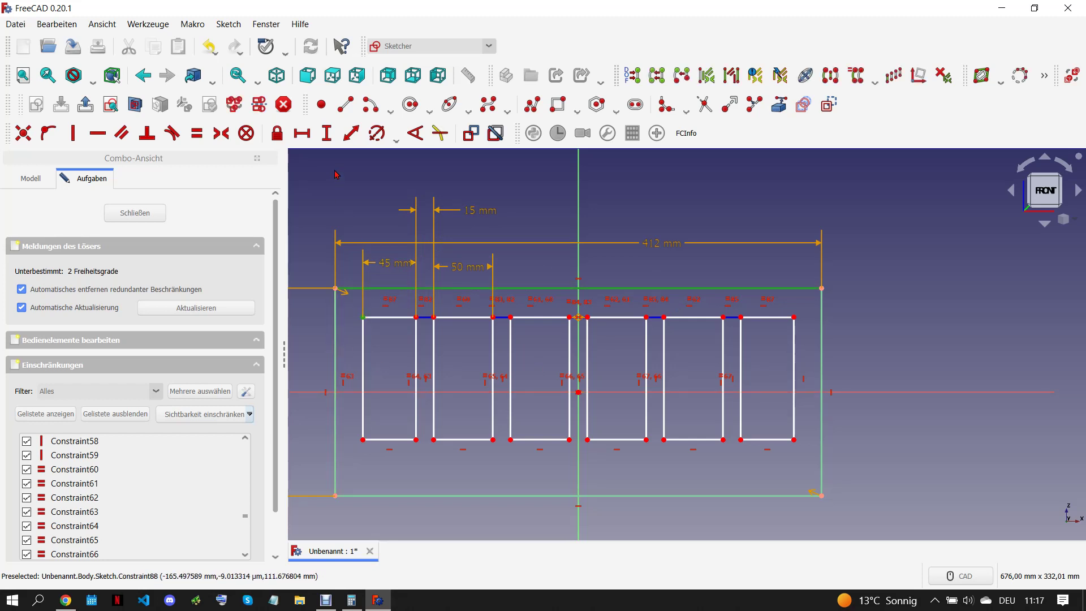
Step: Place the slots 17 mm below the plank's top edge, checking against the PDF drawing
click(350, 135)
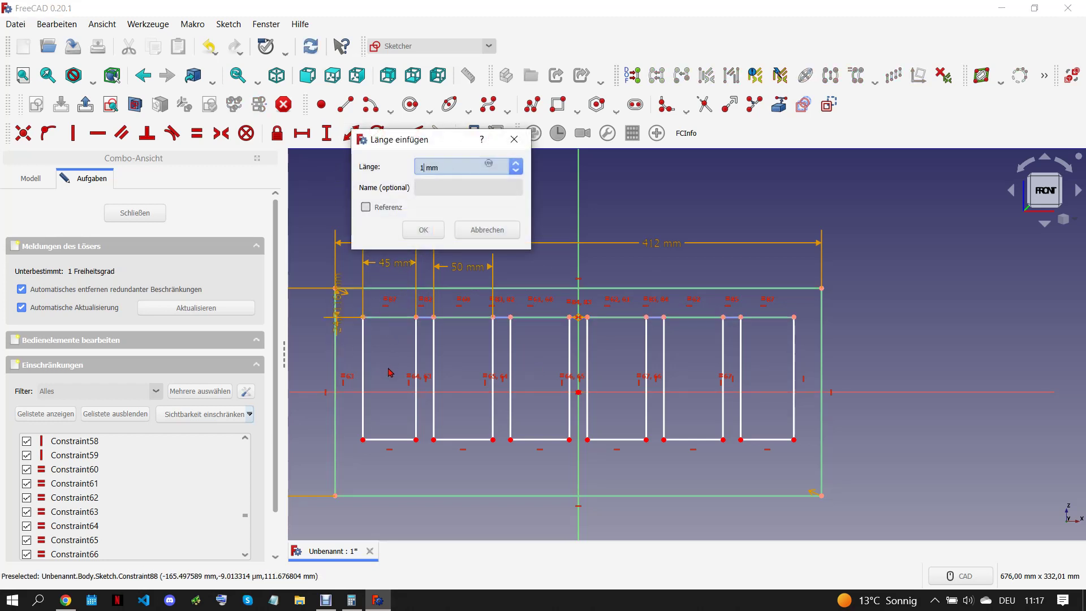
click(421, 230)
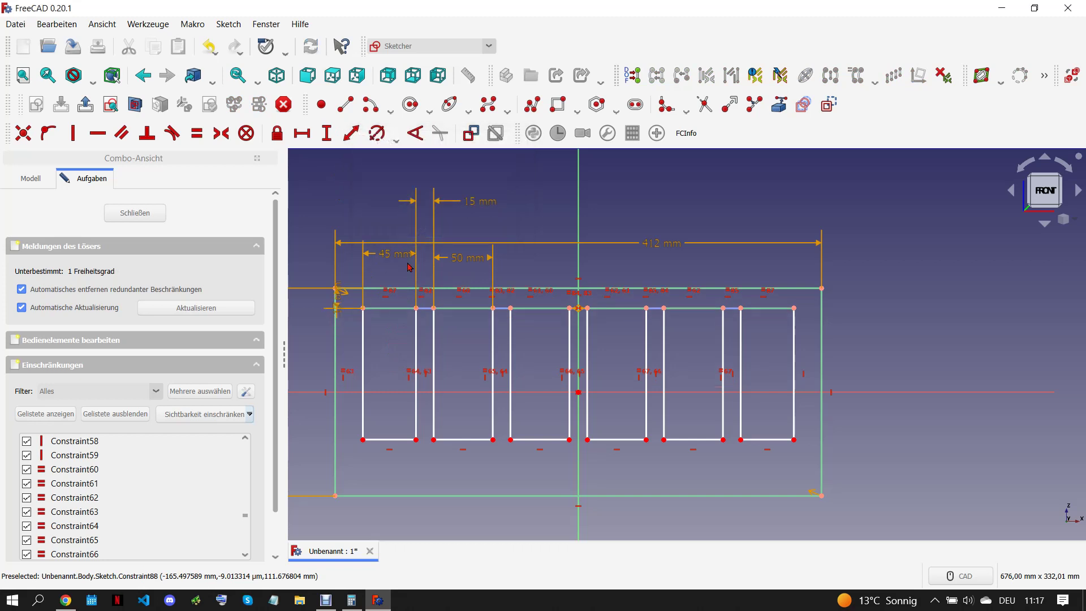
drag(342, 316, 315, 257)
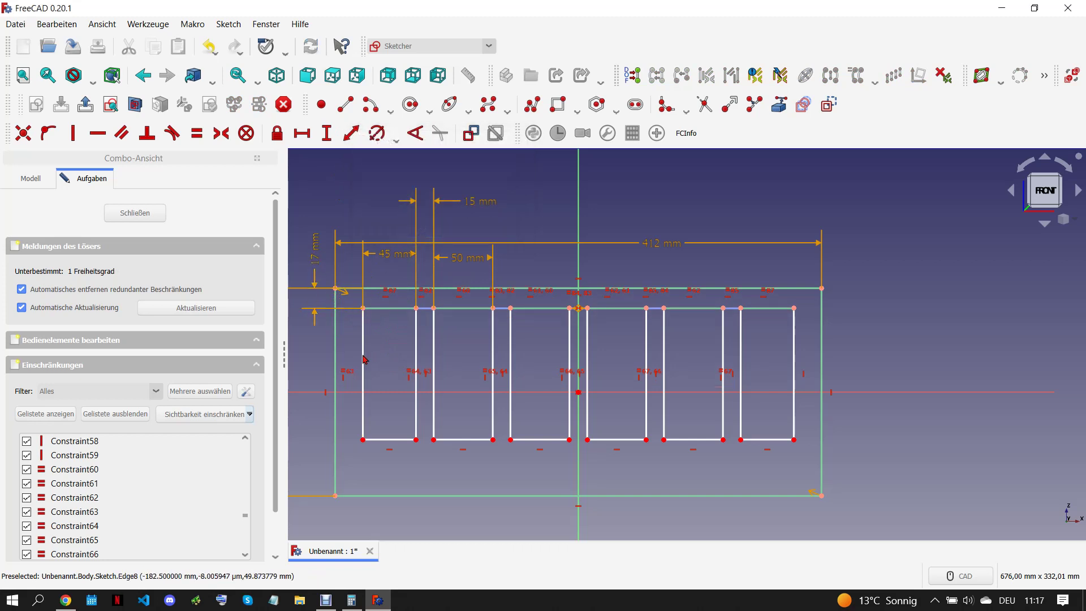
click(65, 602)
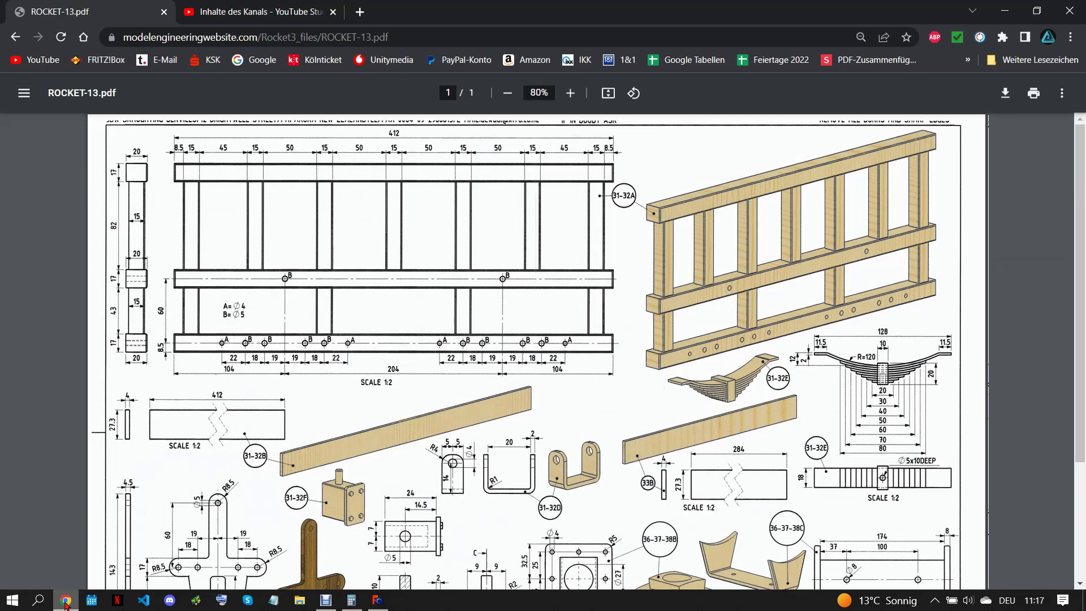
click(378, 600)
click(57, 604)
click(377, 600)
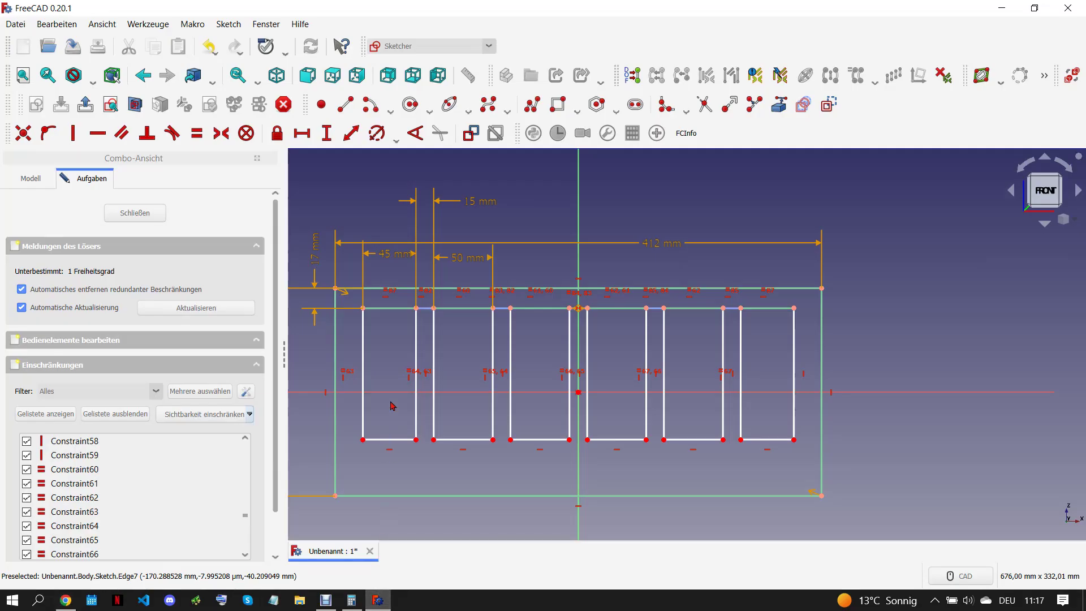
Step: Dimension the first slot's left edge to an 82 mm height
click(368, 348)
click(327, 133)
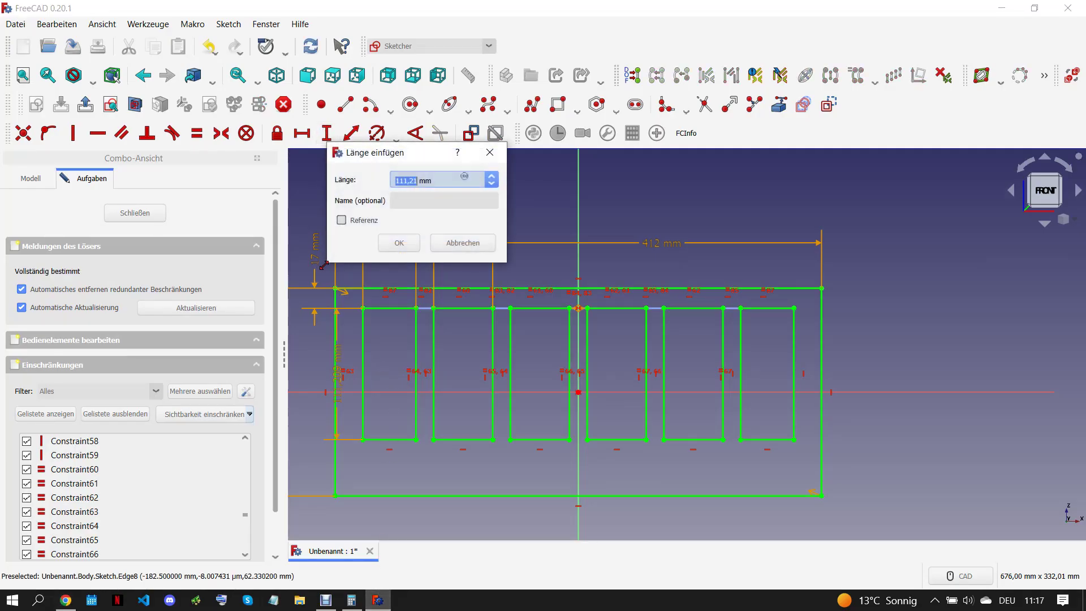
text(82)
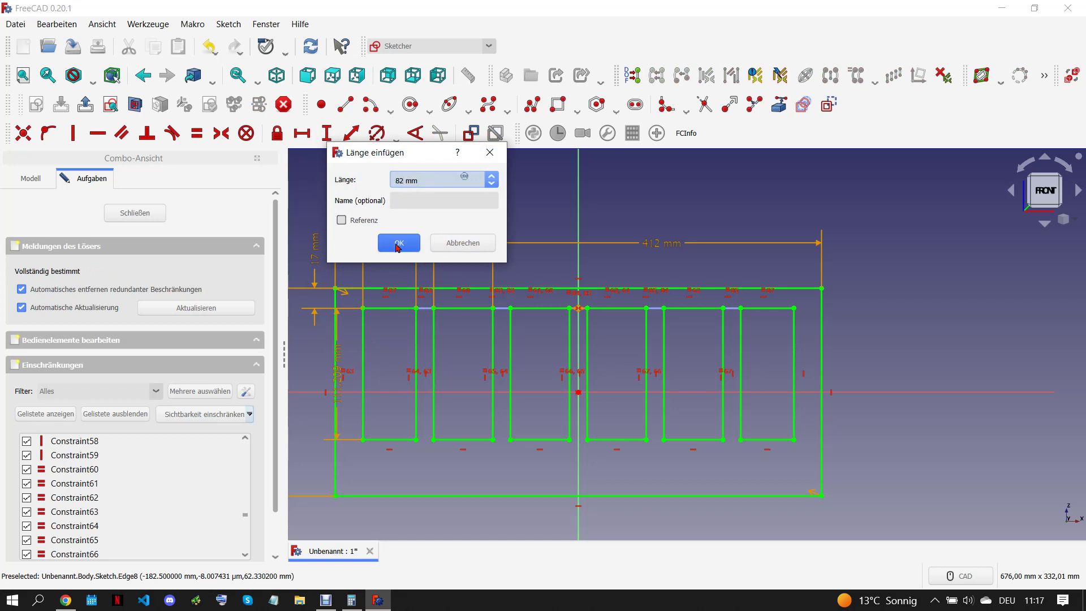
click(380, 242)
Step: Move the 82 mm label aside and draw three lower rectangles beneath the upper slots
drag(340, 373, 315, 371)
scroll(457, 443, down, 1)
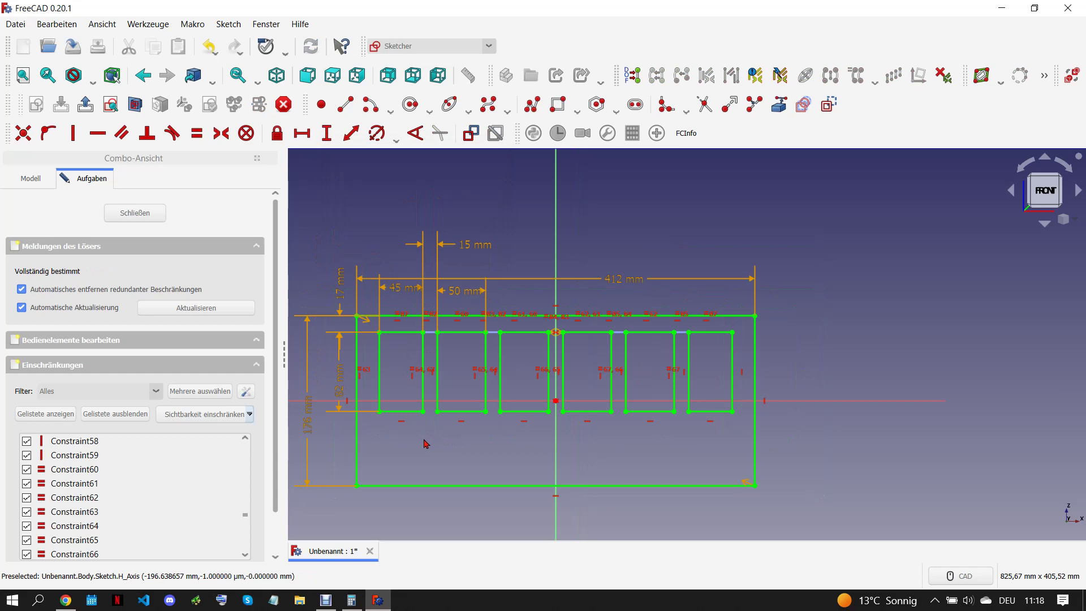
scroll(419, 462, up, 2)
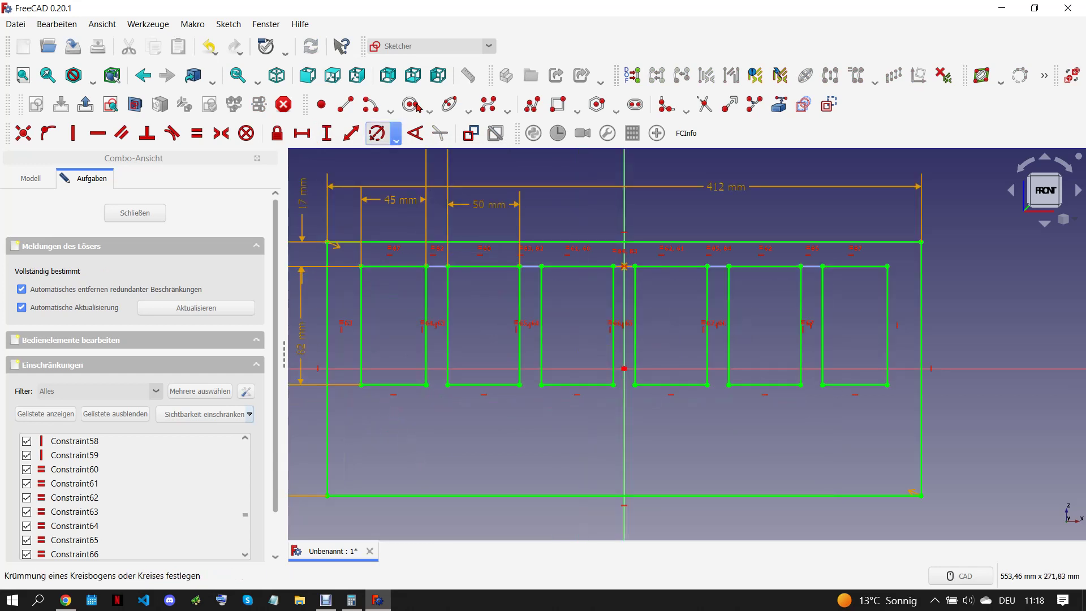
click(558, 104)
click(360, 409)
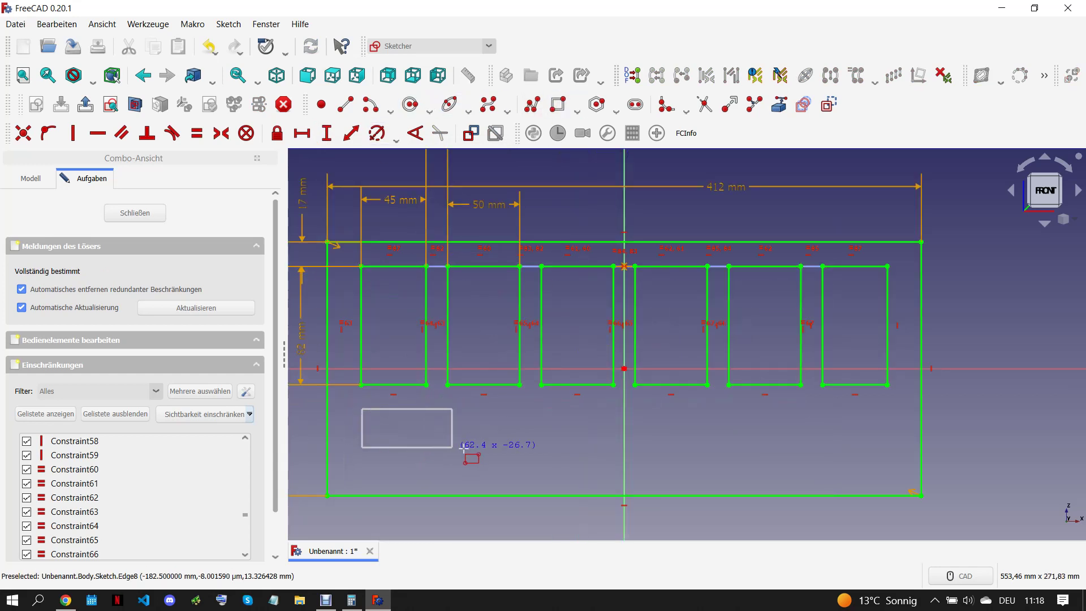
click(494, 469)
click(551, 406)
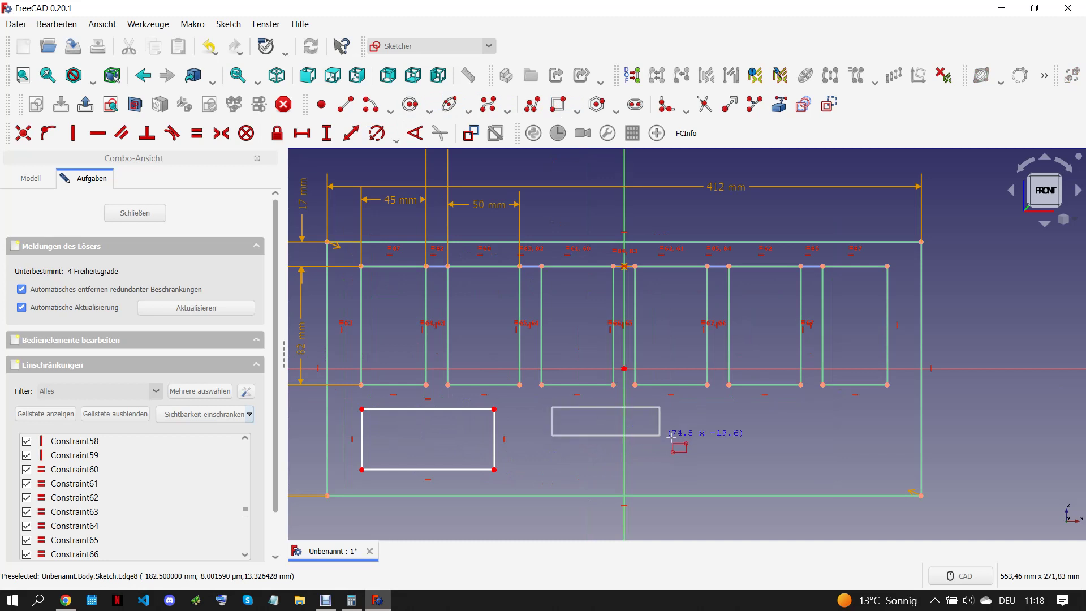
click(695, 470)
click(741, 405)
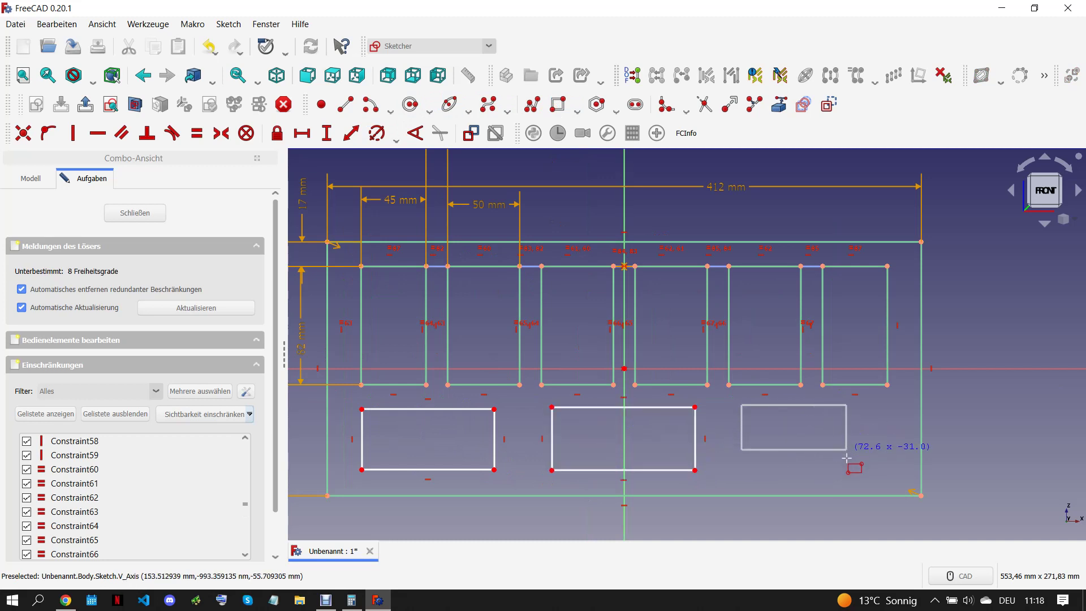
click(864, 465)
right_click(728, 432)
Step: Select the top edges of the three lower rectangles
click(473, 409)
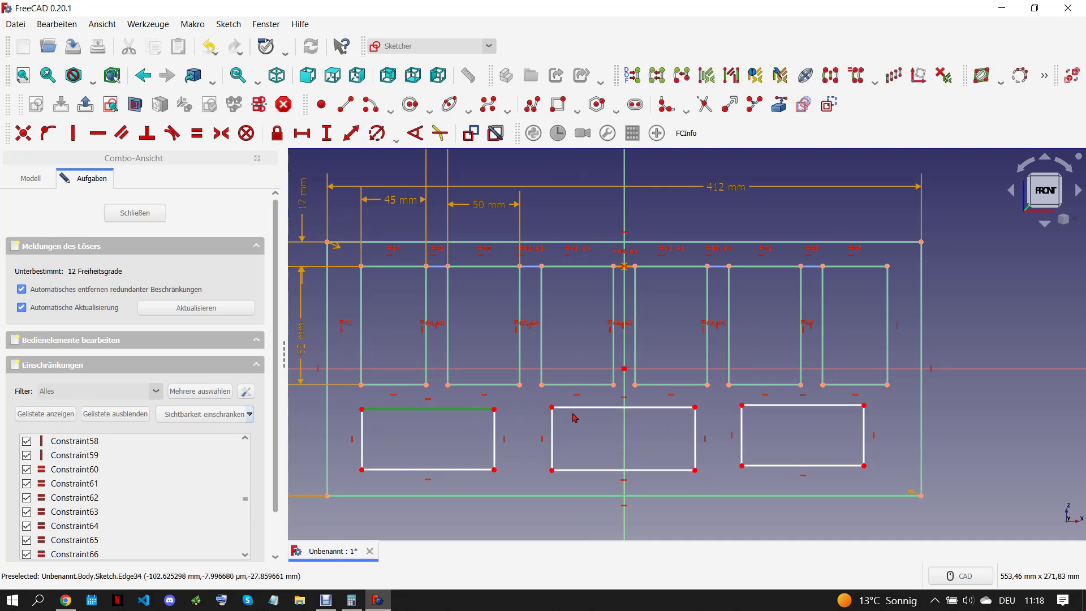
click(589, 407)
click(787, 405)
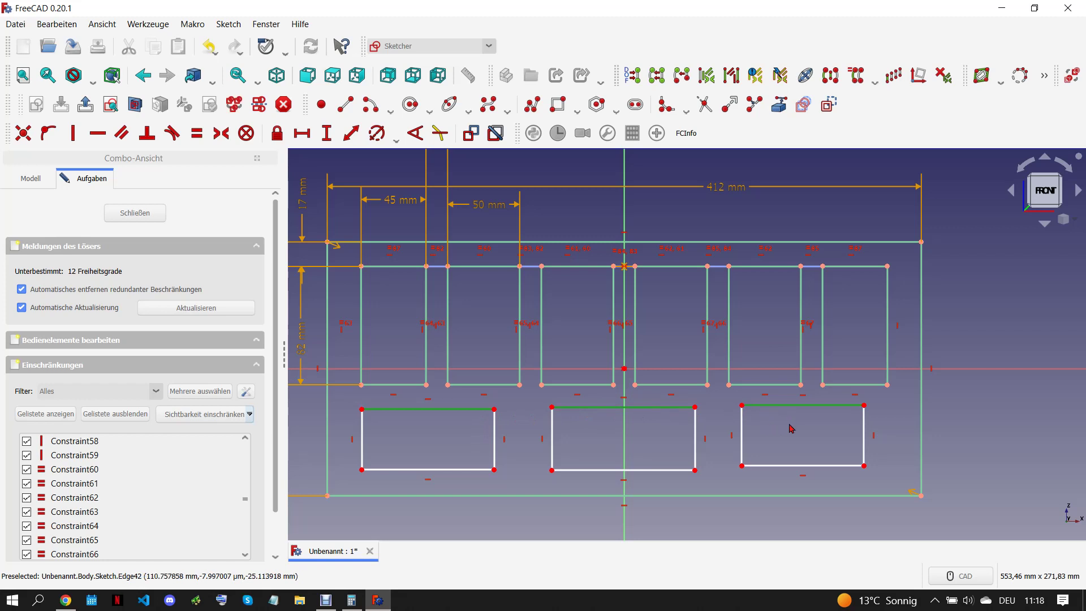
Step: Vertically align both sides of the left rectangle and the middle one's left side with the slot corners
click(791, 428)
drag(347, 375, 377, 430)
key(v)
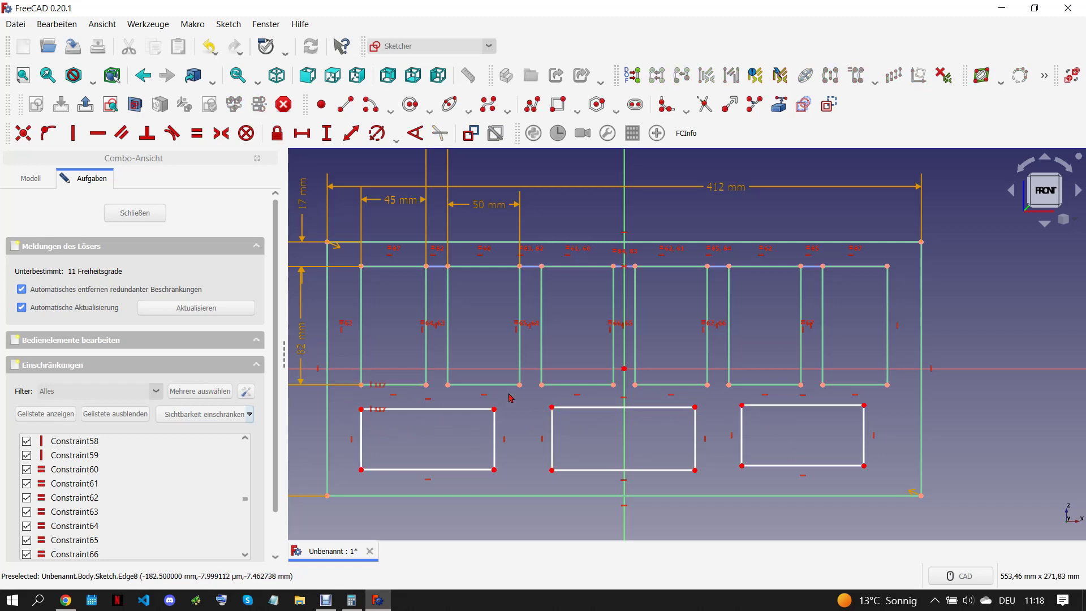
drag(498, 361, 529, 445)
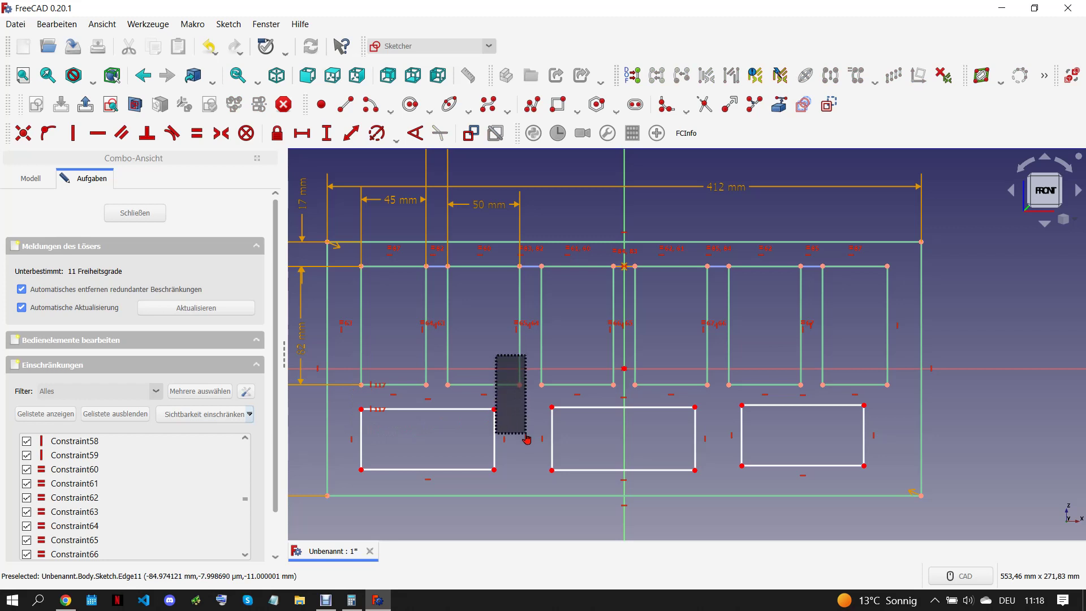
key(v)
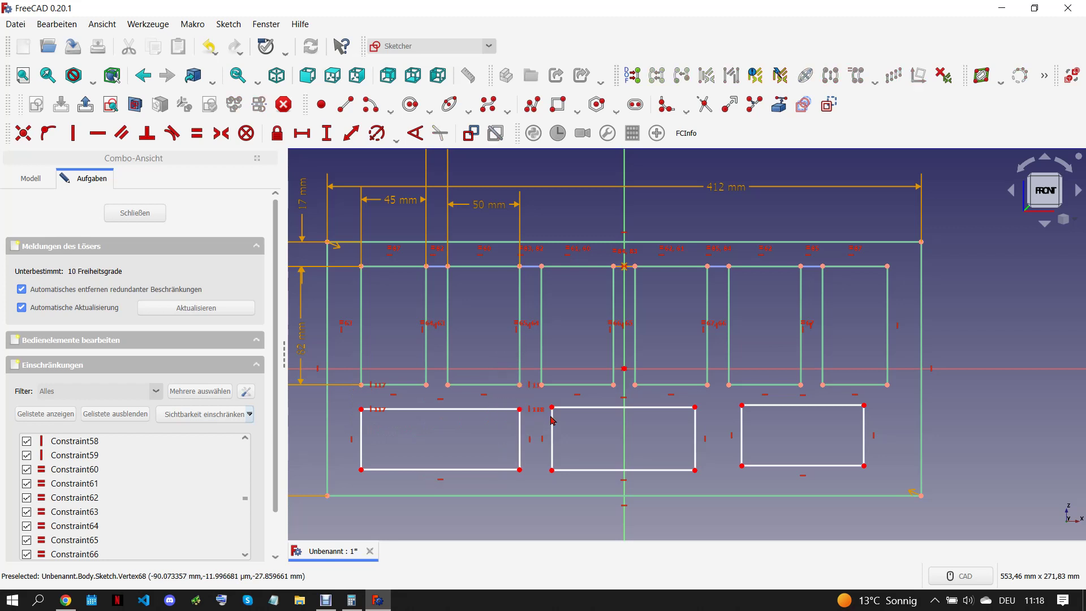
drag(535, 353, 569, 423)
key(v)
Step: Vertically align the middle rectangle's right side and both sides of the right rectangle with the slots
drag(689, 365, 722, 434)
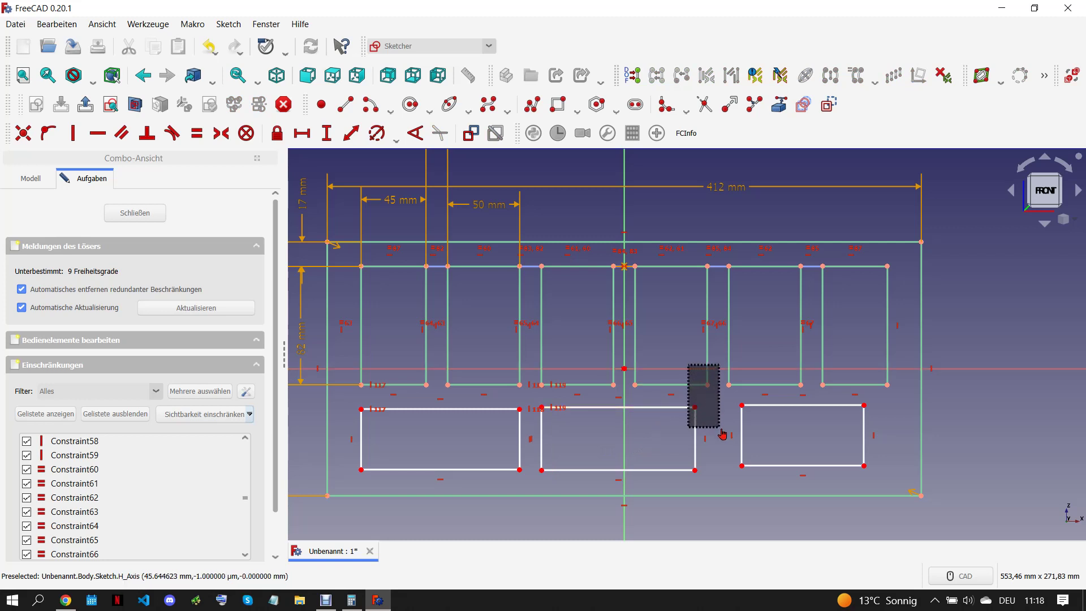
key(v)
drag(724, 374, 760, 432)
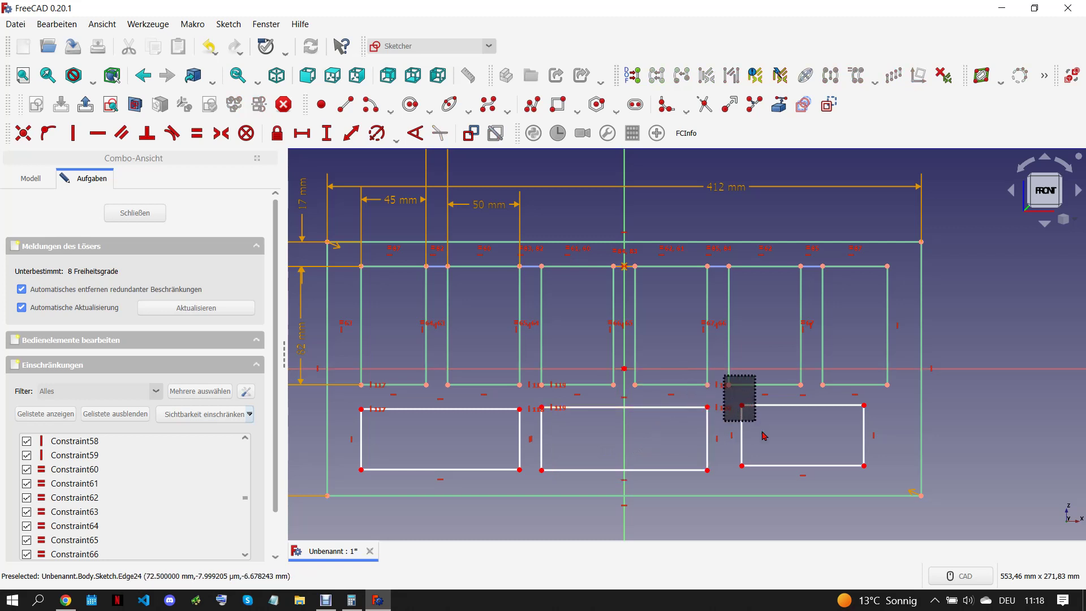
key(v)
drag(854, 349, 899, 430)
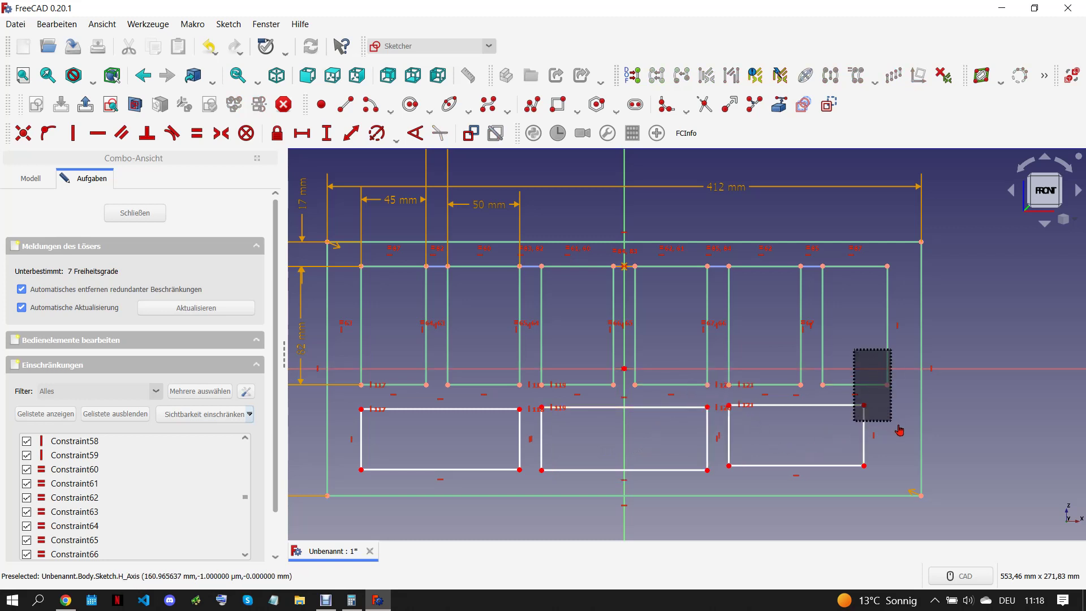
key(v)
scroll(733, 458, down, 2)
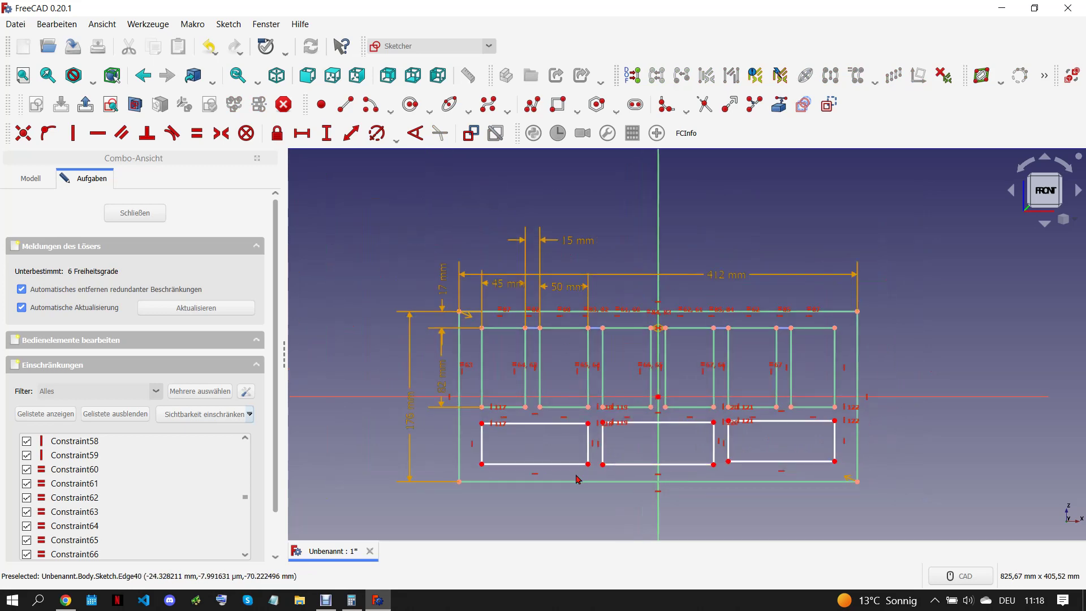
scroll(581, 478, up, 2)
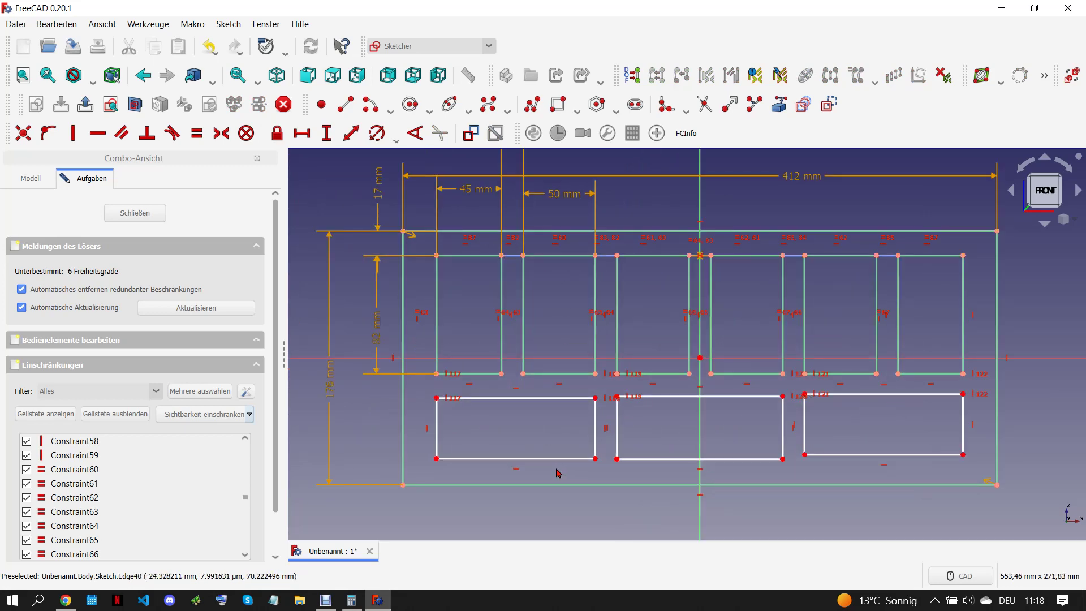
Step: Set 17 mm vertical gaps above and below the lower-left rectangle
click(437, 398)
click(437, 374)
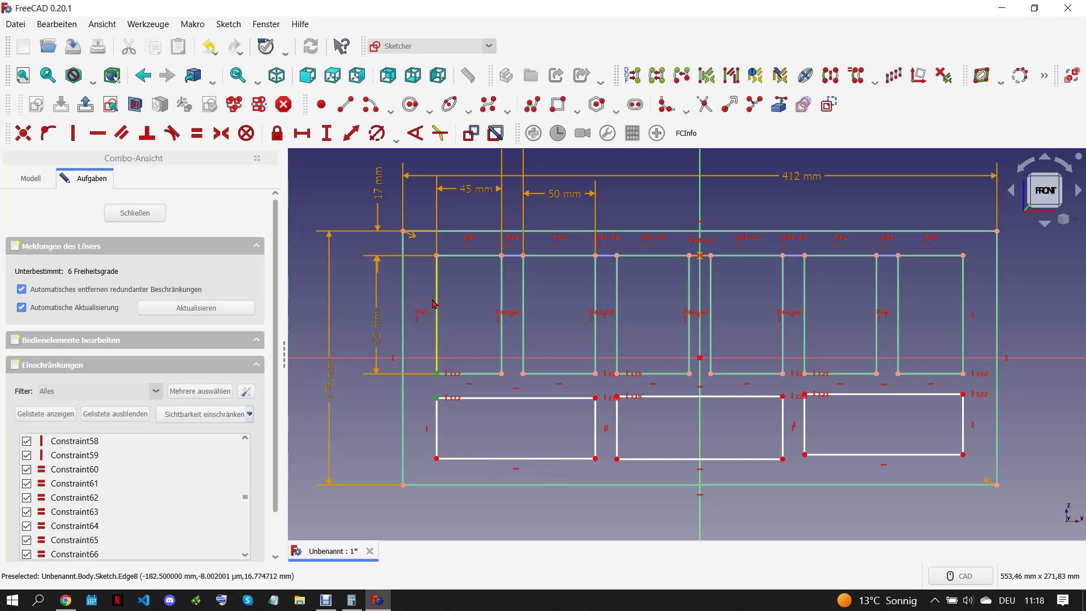
click(327, 134)
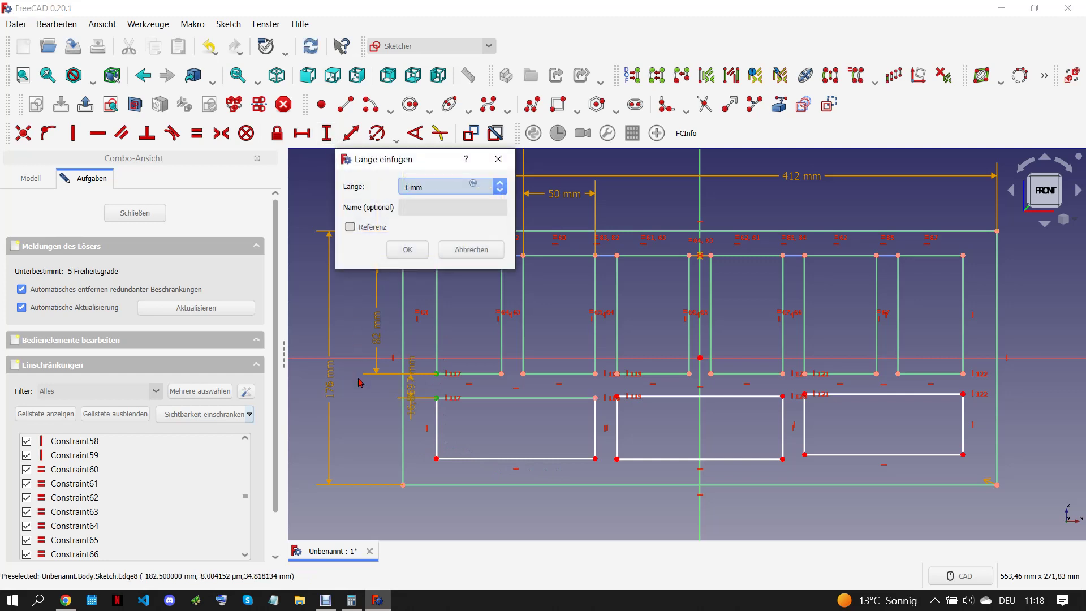
click(407, 249)
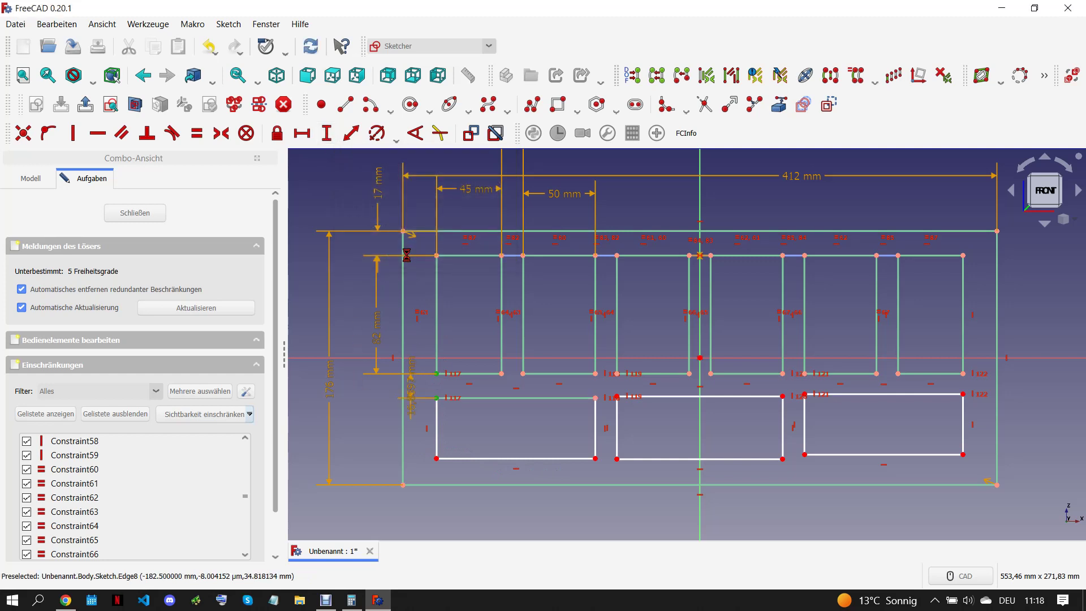
click(437, 458)
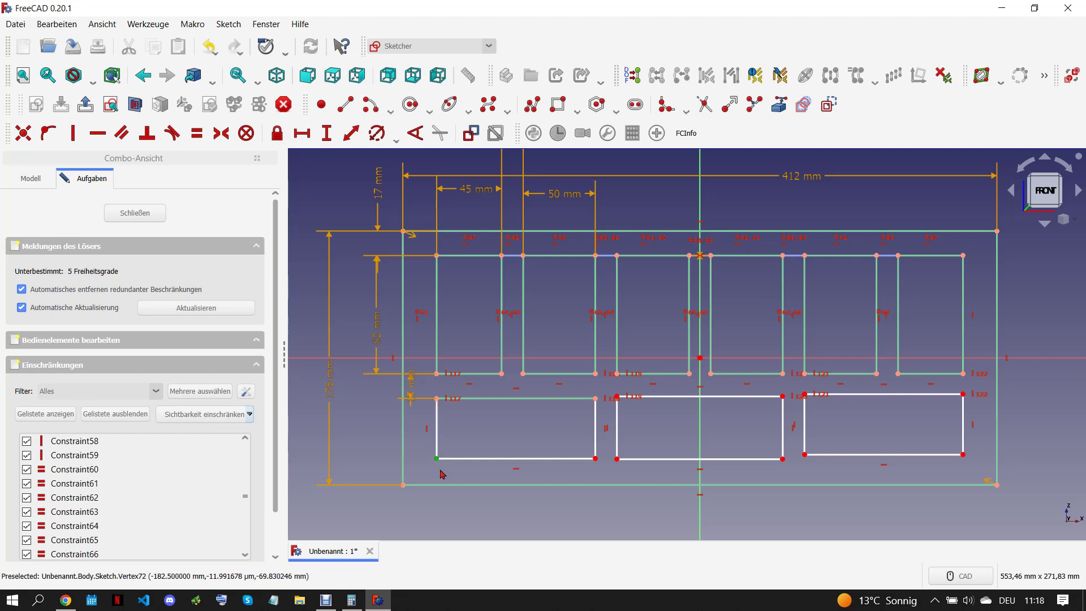
click(439, 485)
click(350, 133)
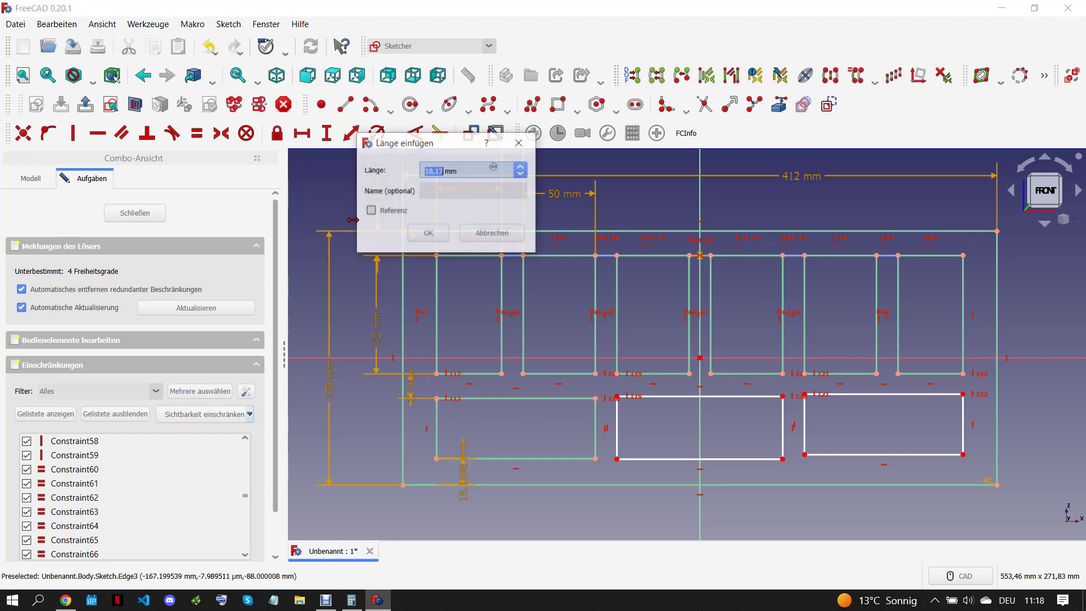
text(1)
click(426, 233)
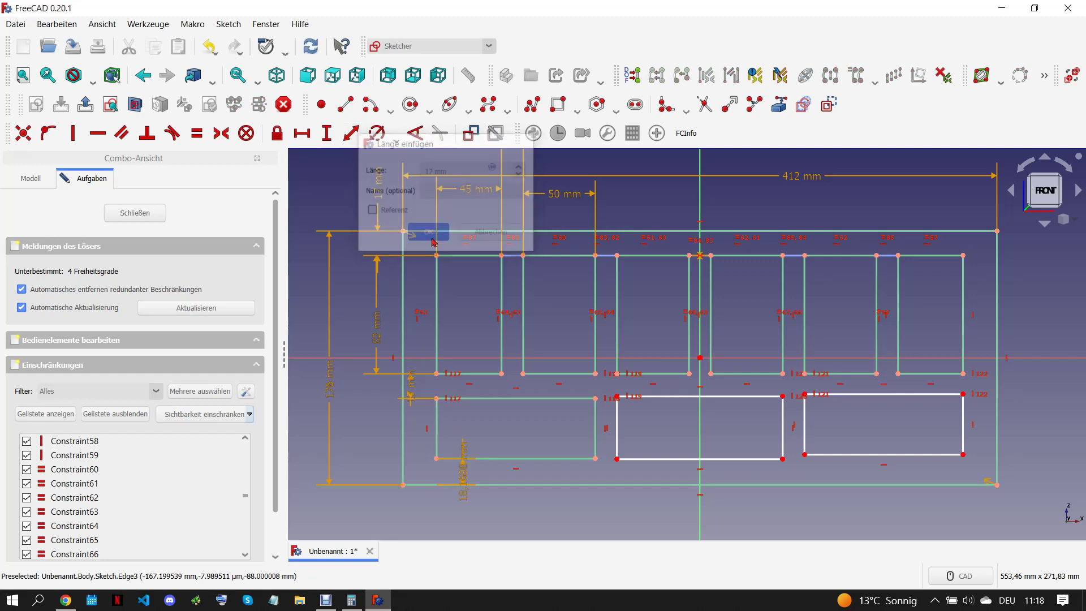
Step: Make the left rectangle's right edge equal to the middle rectangle's left edge
click(596, 433)
click(618, 433)
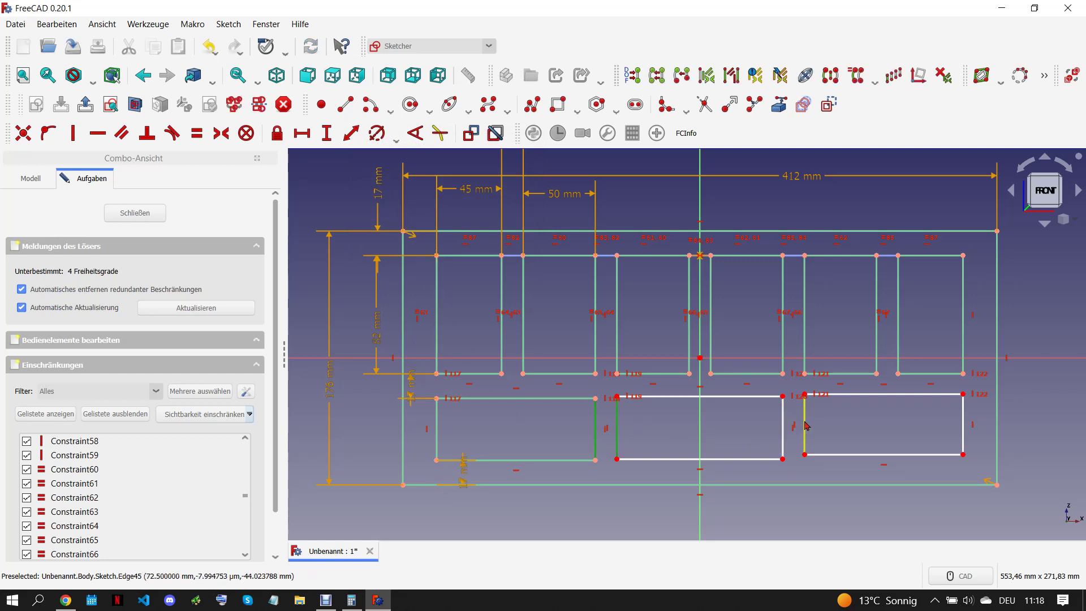
key(e)
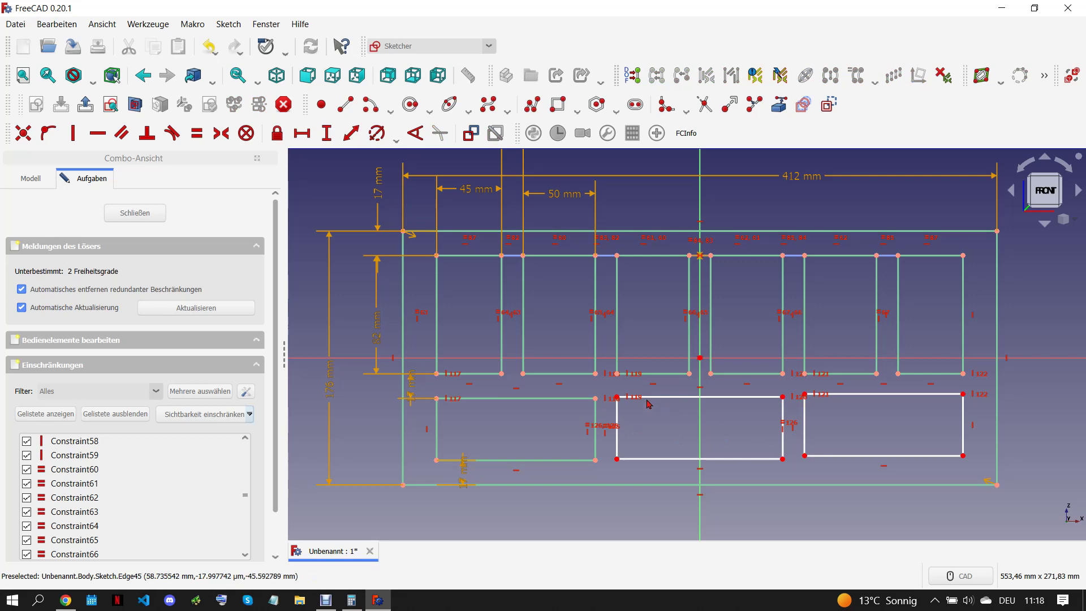
scroll(612, 410, up, 4)
scroll(577, 390, down, 2)
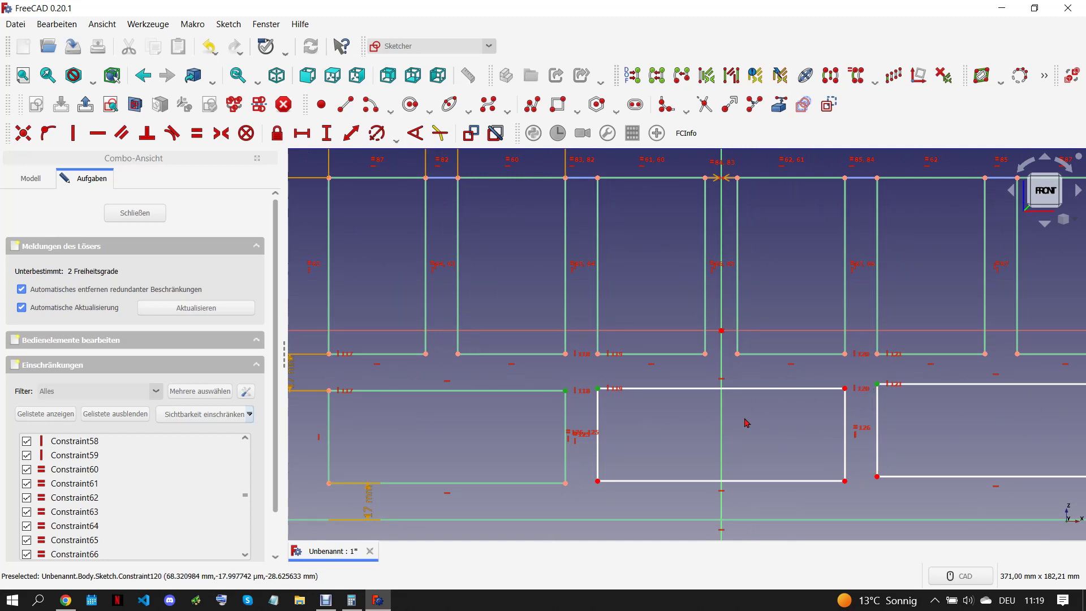
scroll(554, 408, down, 4)
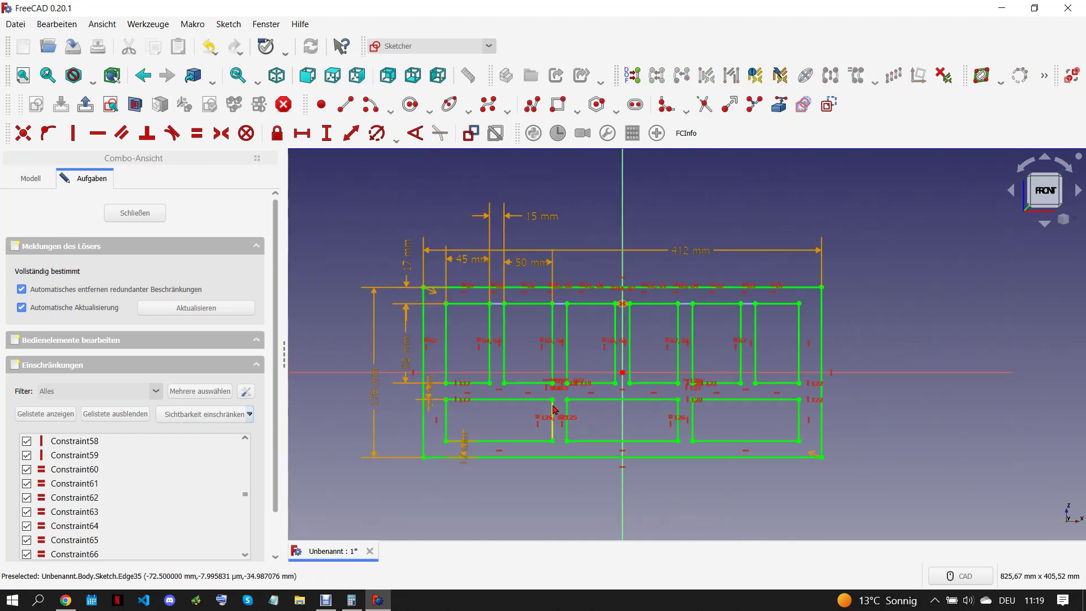
Step: Check the frame sketch against ROCKET-13.pdf, close it, and orbit the 3D outline
click(65, 600)
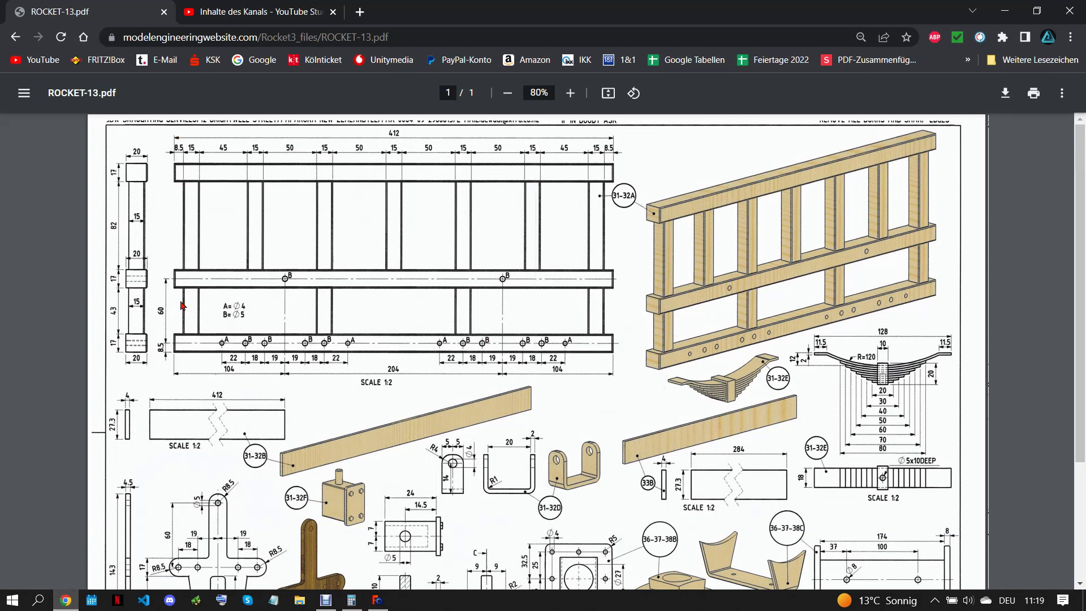
click(377, 600)
scroll(416, 317, up, 2)
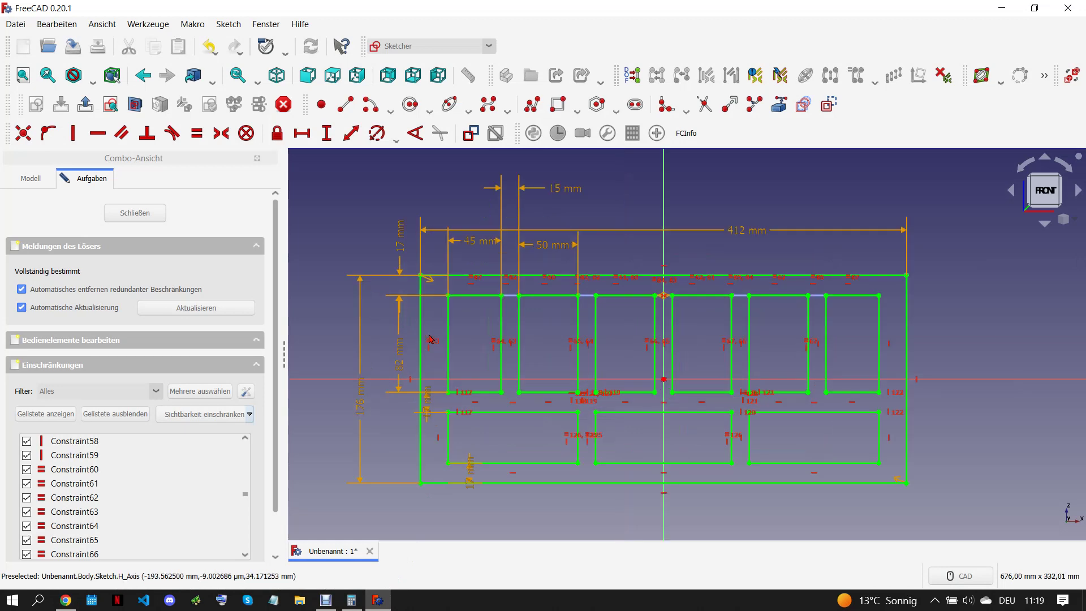
scroll(415, 316, up, 2)
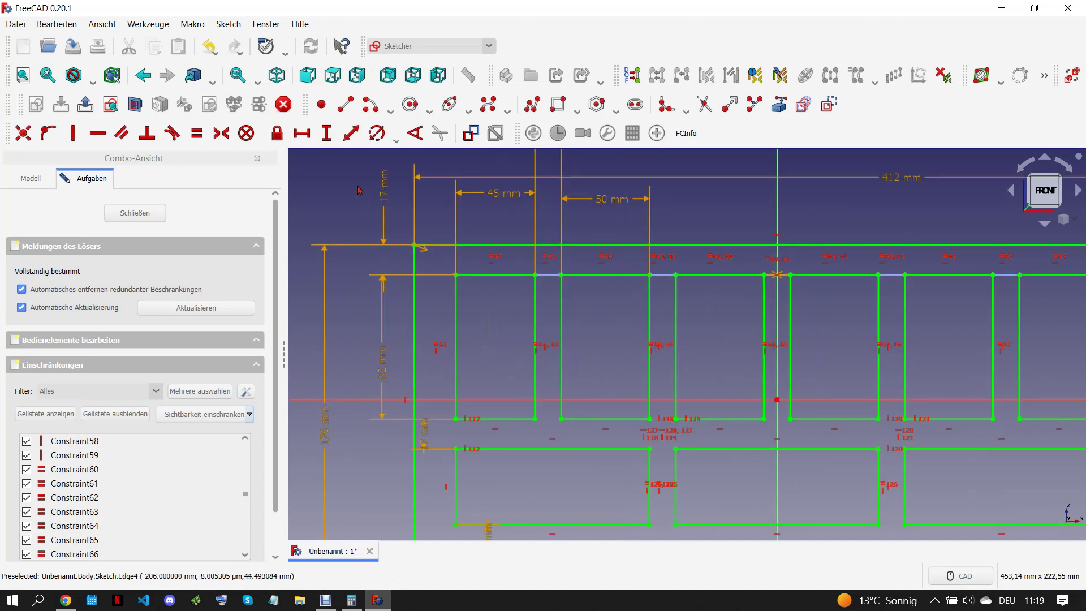
click(555, 116)
scroll(430, 311, down, 3)
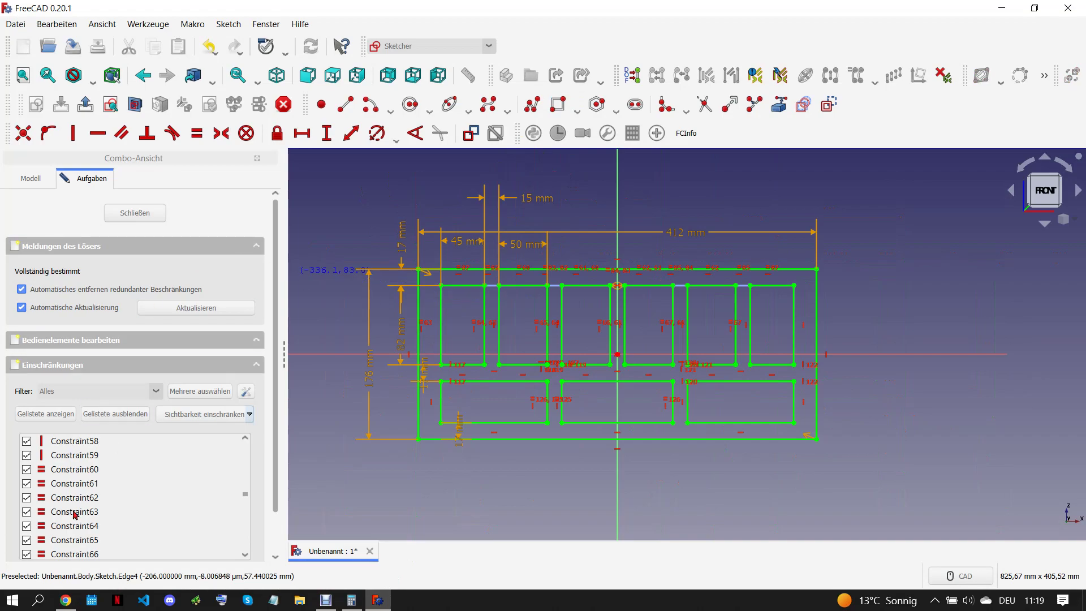
click(66, 600)
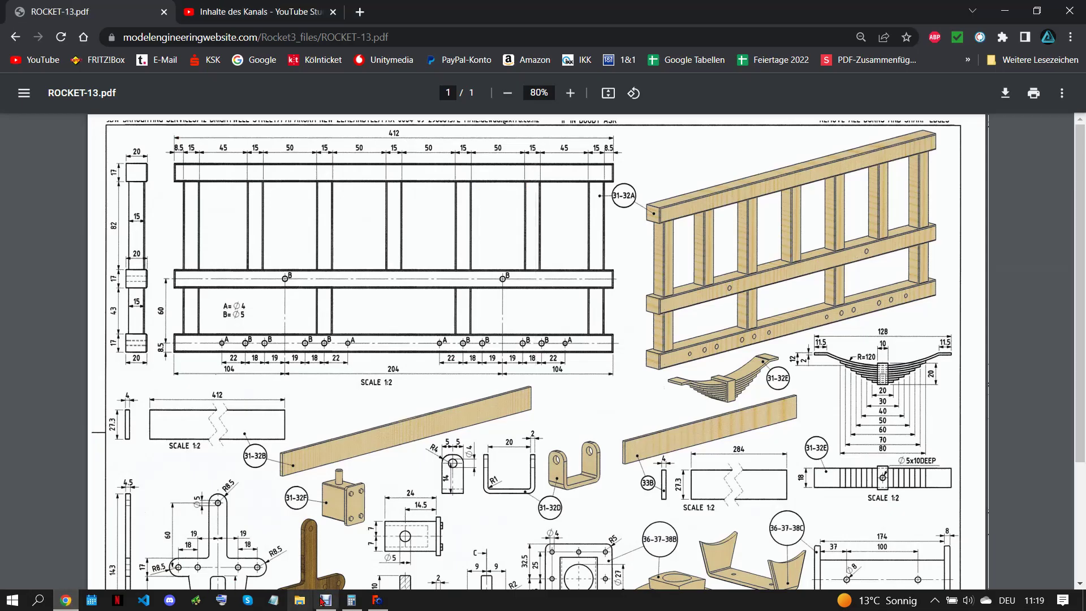
click(378, 600)
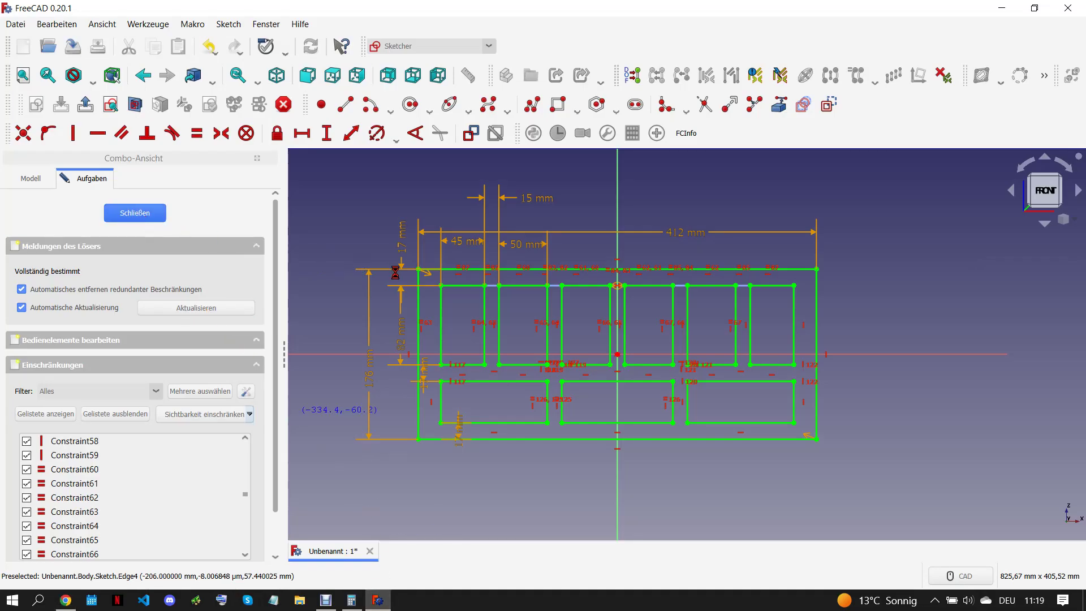
mouse_move(592, 396)
middle_down()
mouse_move(594, 340)
mouse_move(528, 359)
middle_up()
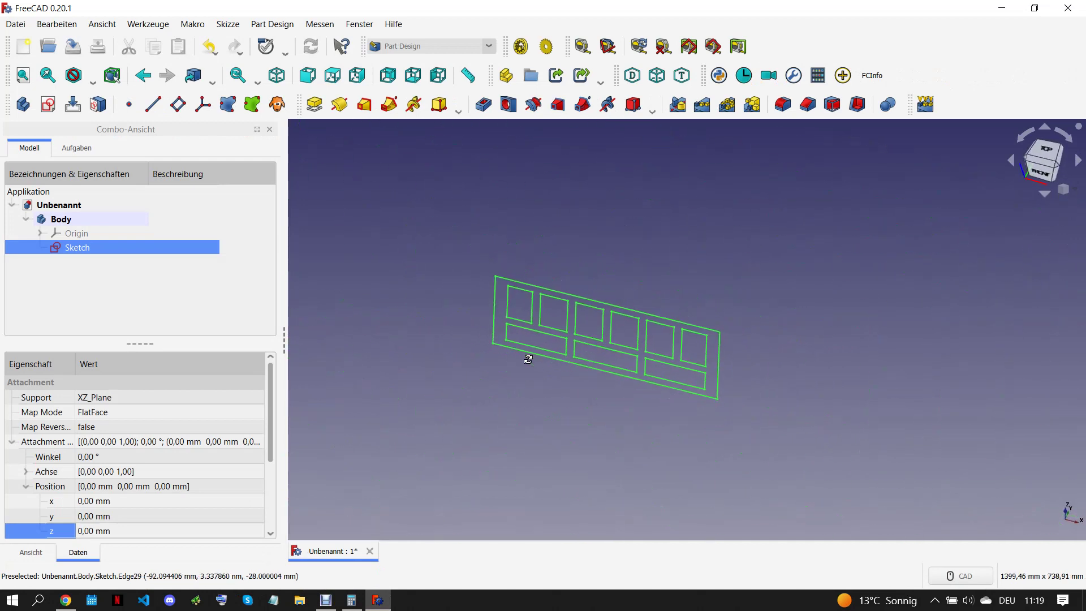
Step: Pad the frame sketch 20 mm symmetrically and open a new sketch on the frame's face
click(314, 104)
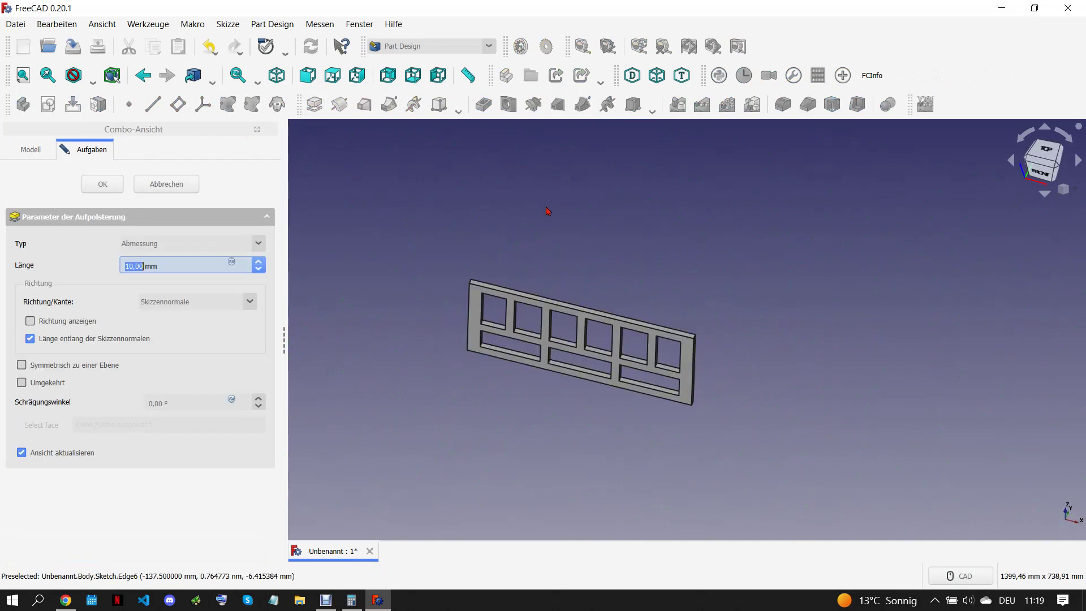
click(22, 365)
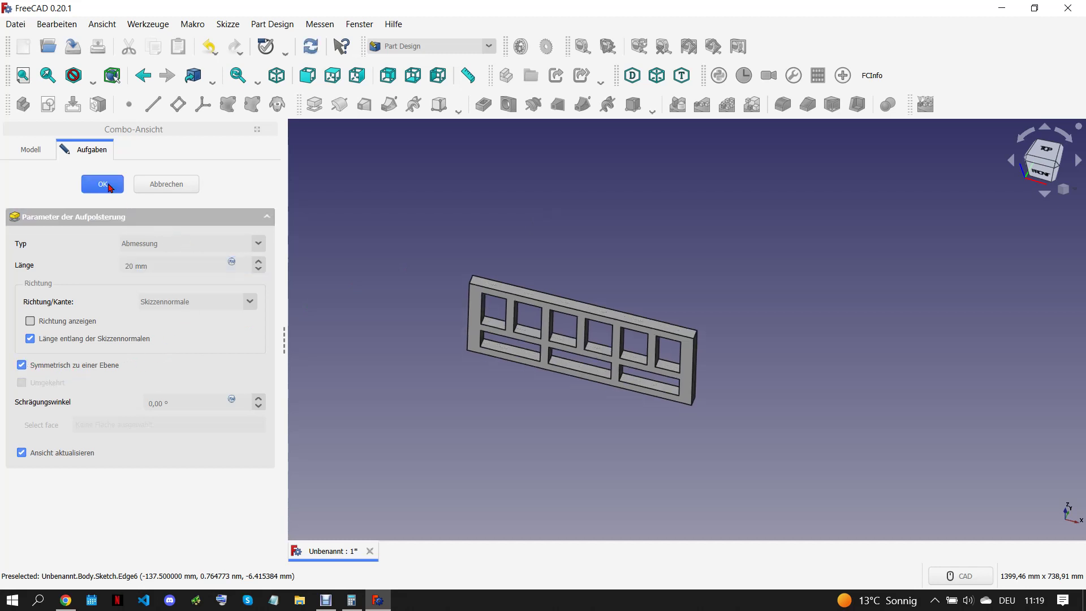
click(494, 336)
click(47, 104)
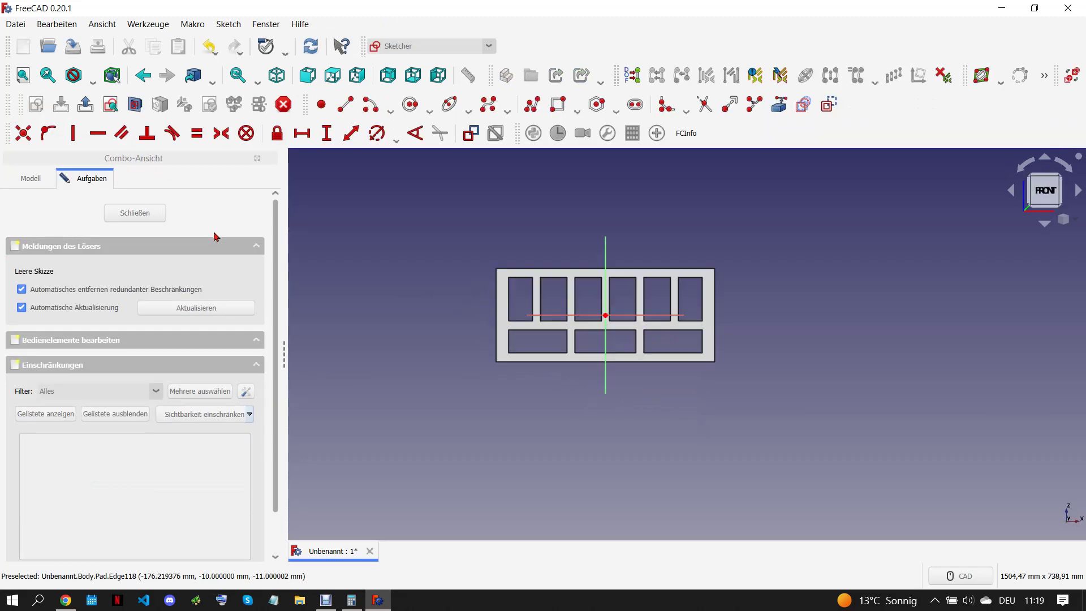
Step: Reference the left edges of the upper and lower left openings as external geometry
scroll(509, 280, up, 4)
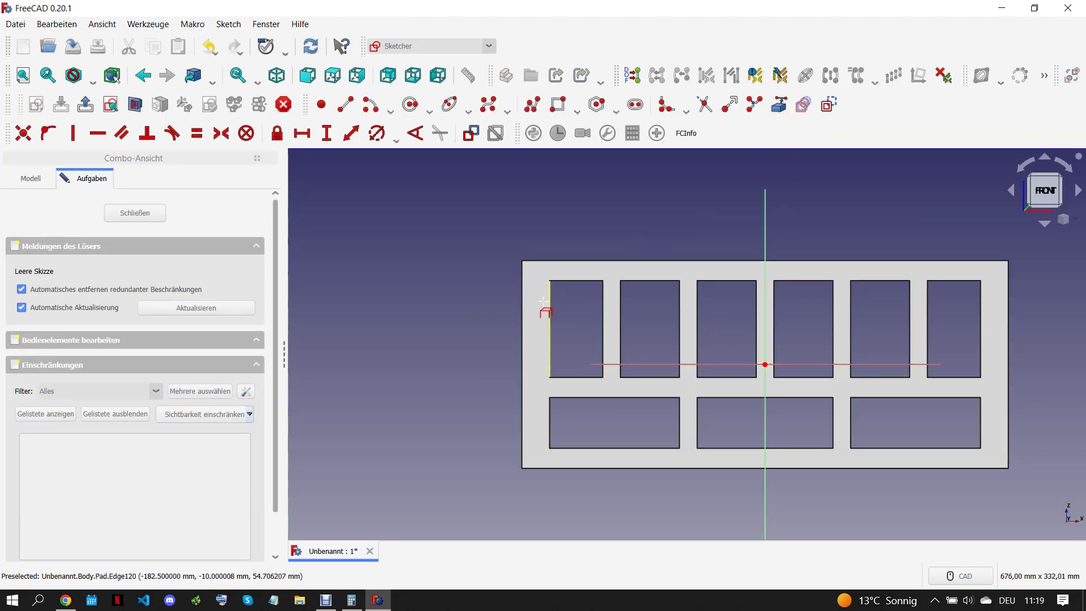
click(544, 301)
click(544, 418)
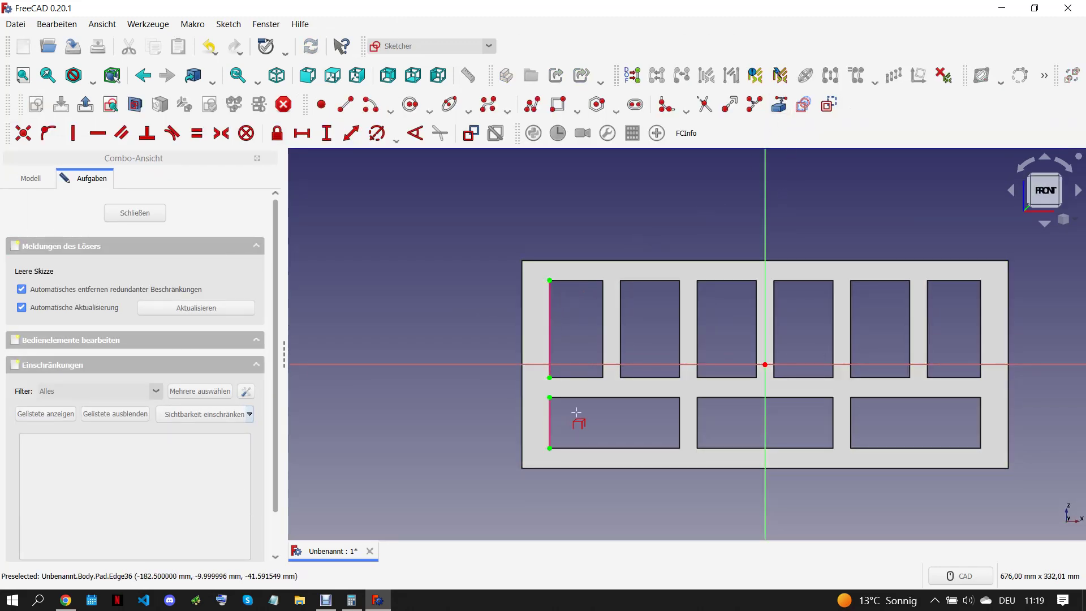
scroll(587, 306, up, 3)
scroll(586, 305, up, 1)
Step: Draw two rectangles beside the upper and lower left openings
click(470, 240)
click(470, 467)
scroll(447, 429, down, 2)
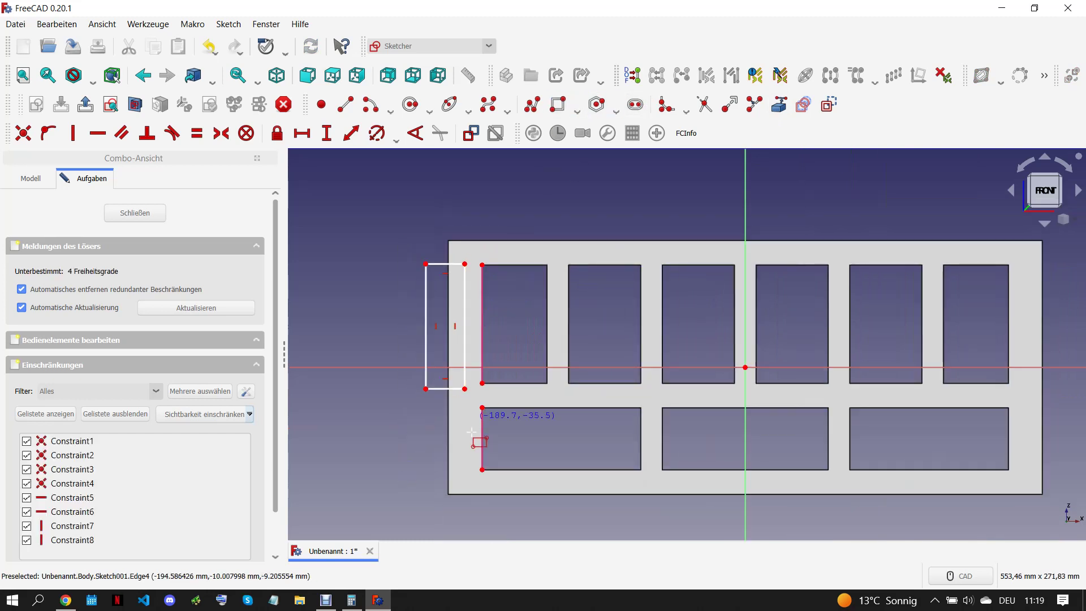
scroll(447, 430, up, 1)
click(422, 405)
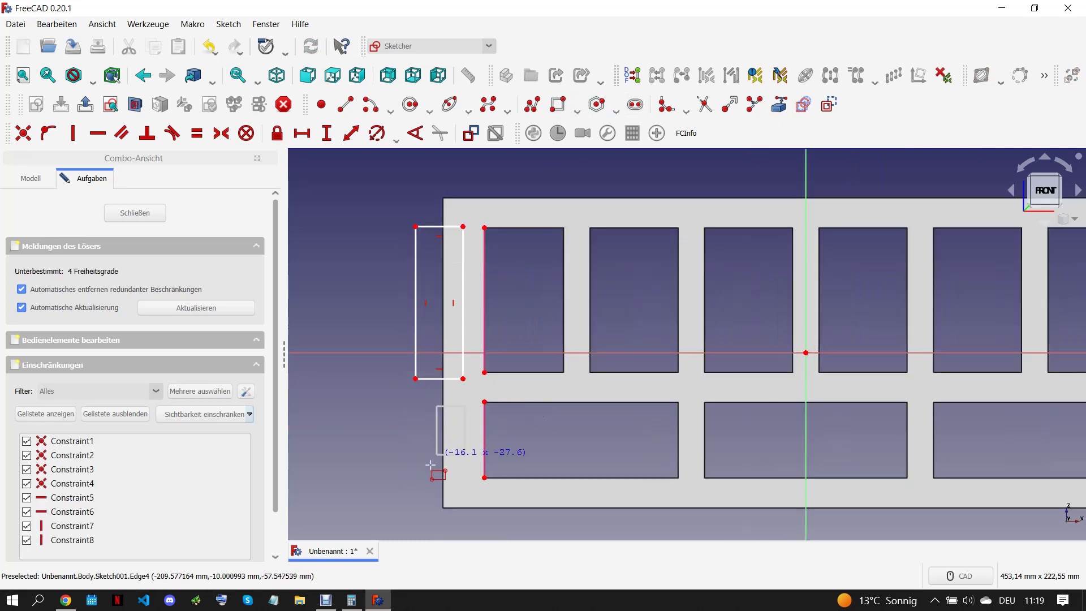
key(Escape)
Step: Make the rectangle edges equal to the referenced frame edges and align their top corners horizontally
click(486, 422)
key(e)
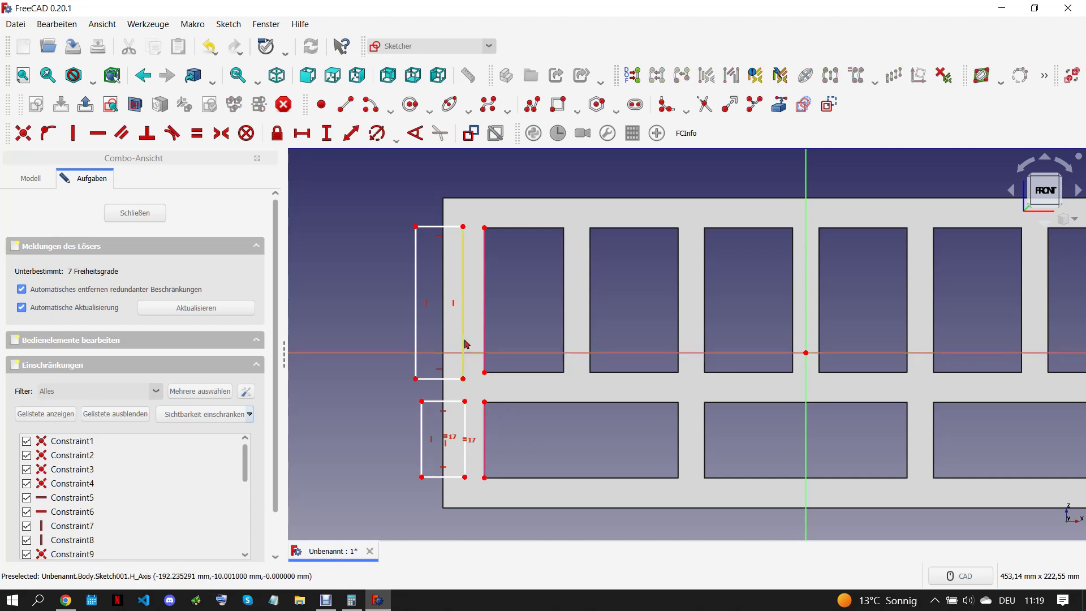
click(464, 302)
click(485, 318)
key(e)
click(464, 228)
key(h)
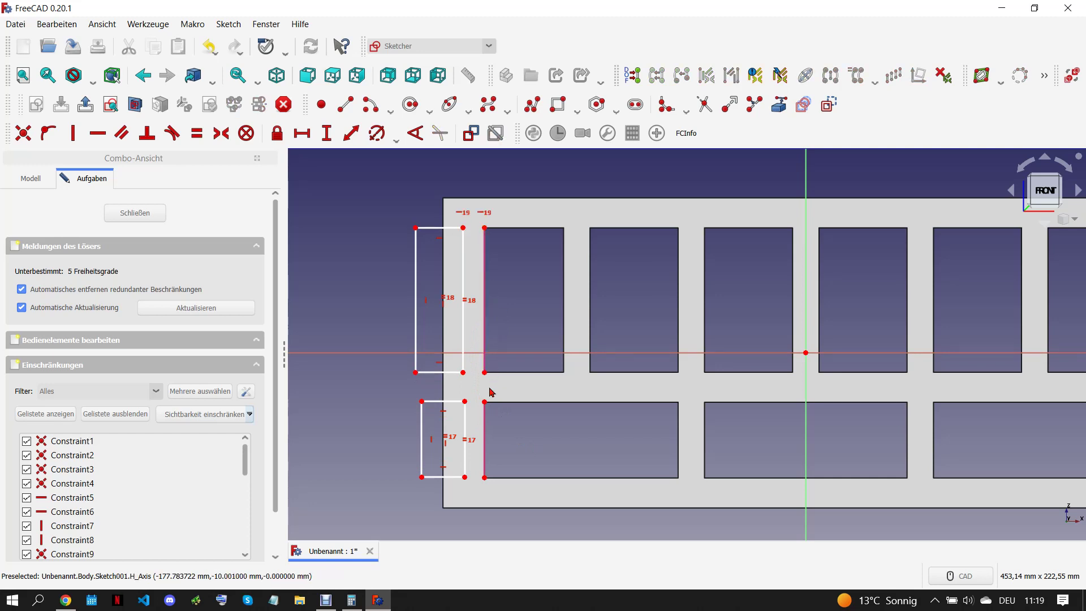
click(464, 401)
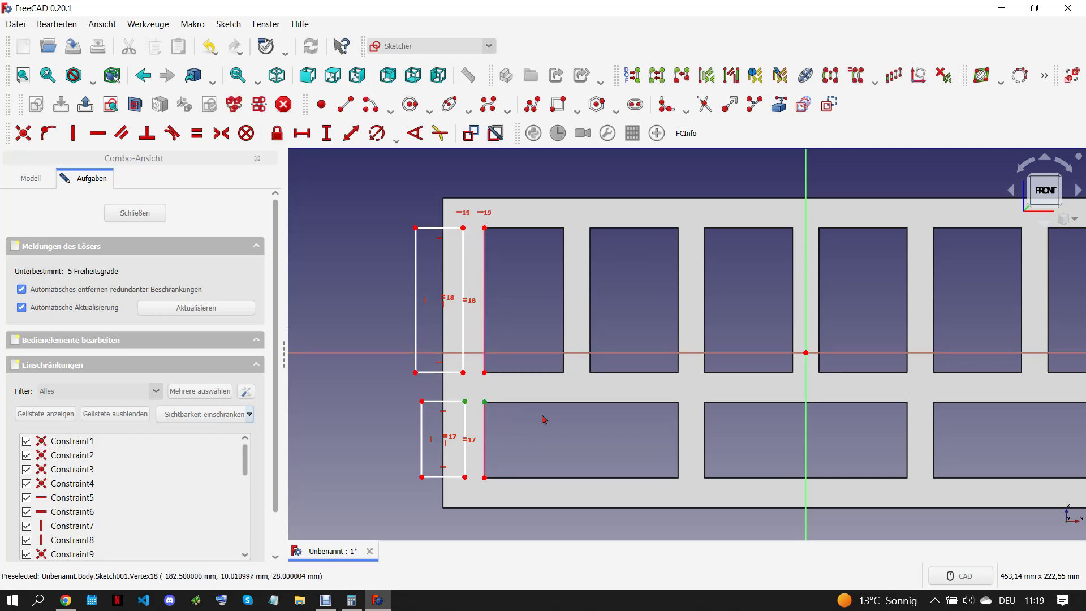
key(h)
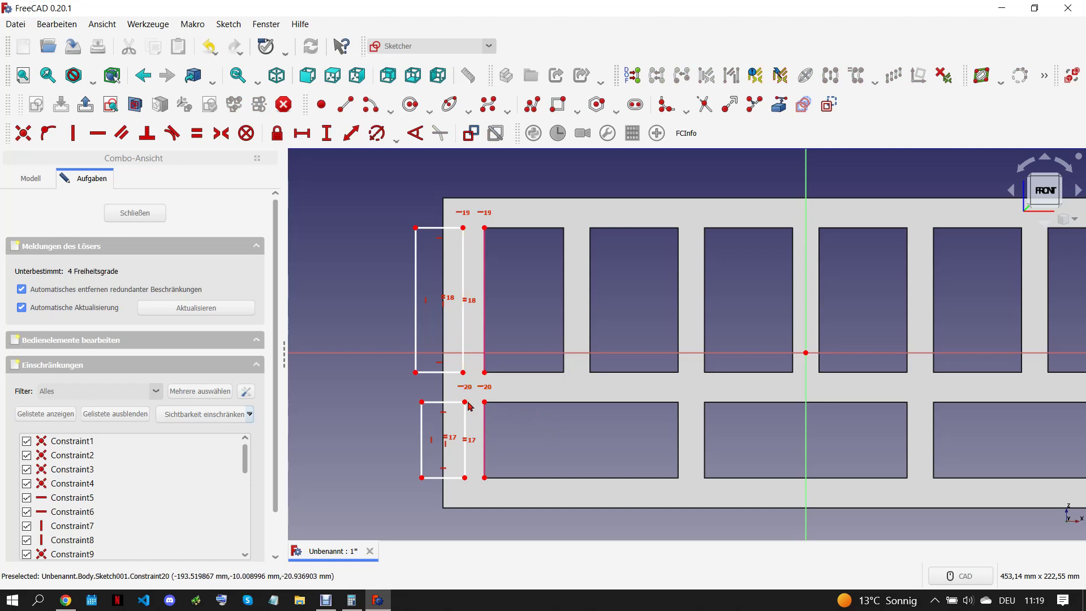
Step: Align the lower corners vertically, set an 8,5 mm edge length, and equalize the horizontal edges
click(461, 401)
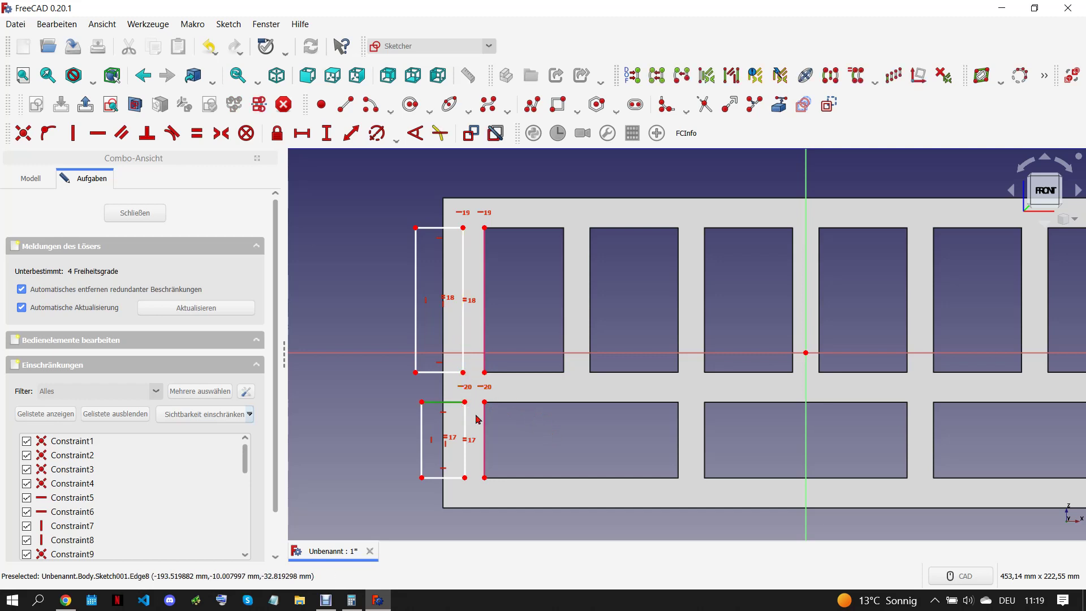
click(465, 402)
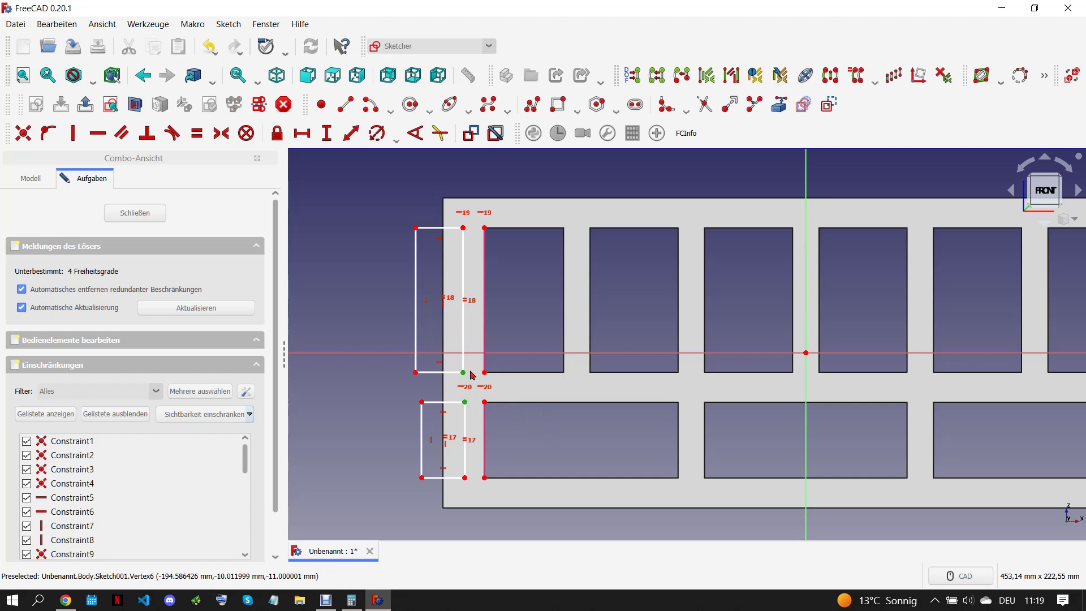
key(v)
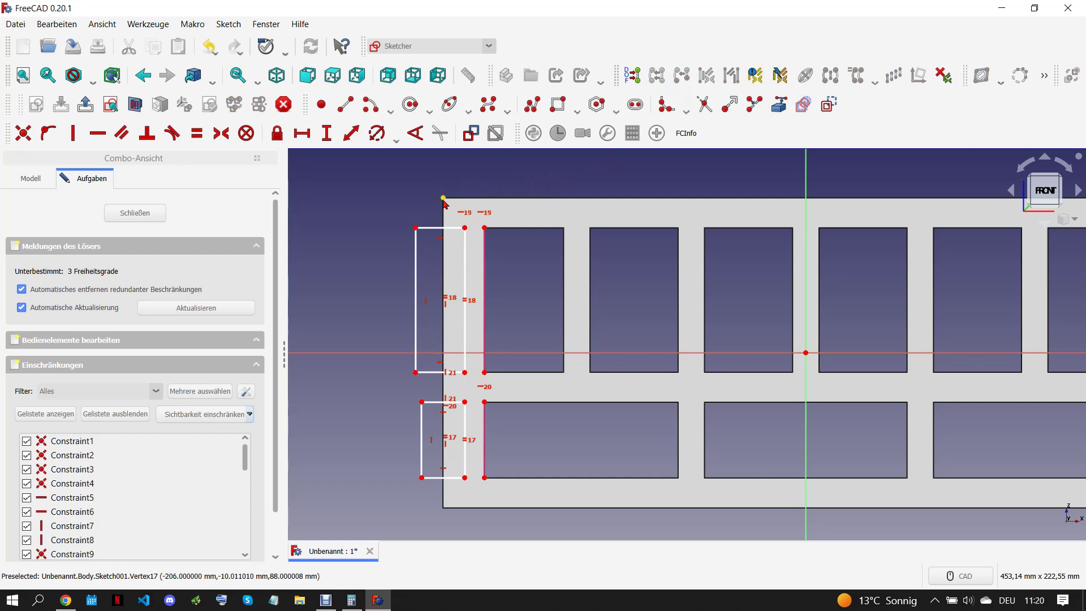
click(465, 235)
click(326, 133)
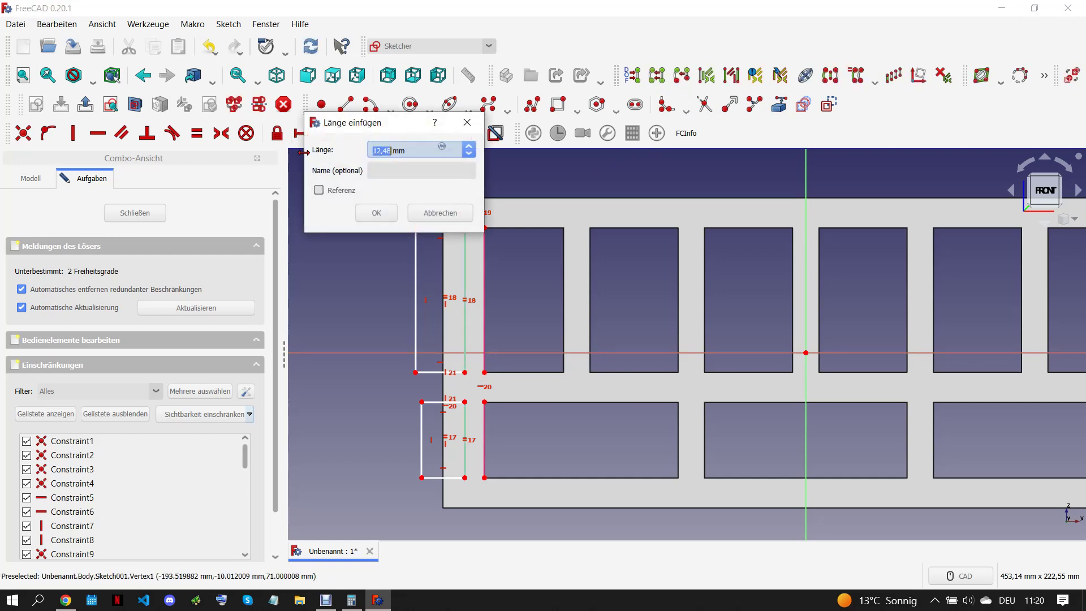
key(Return)
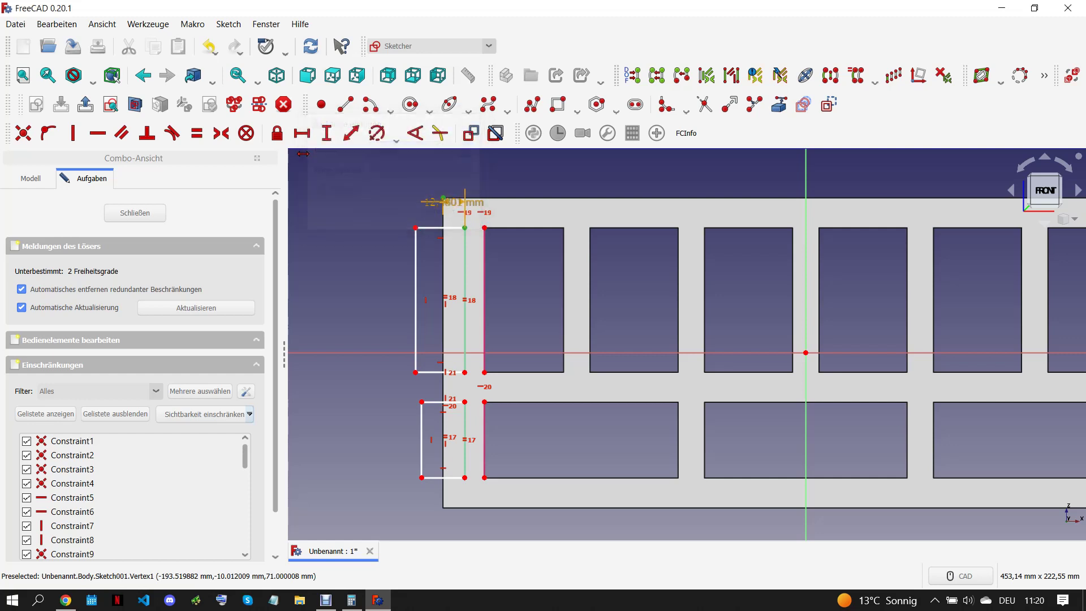
click(433, 402)
click(430, 374)
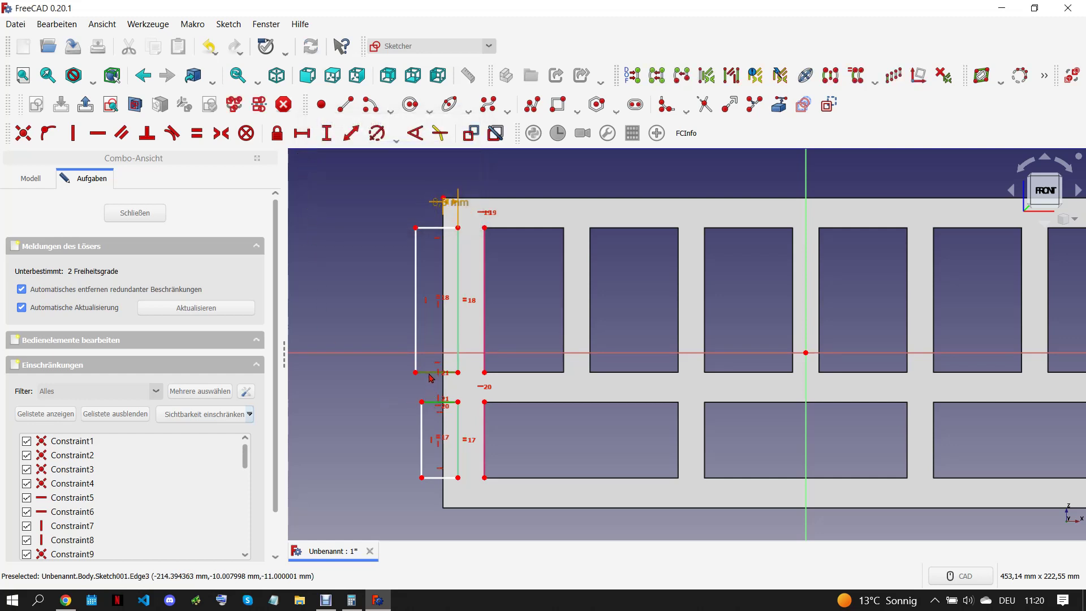
key(e)
click(67, 600)
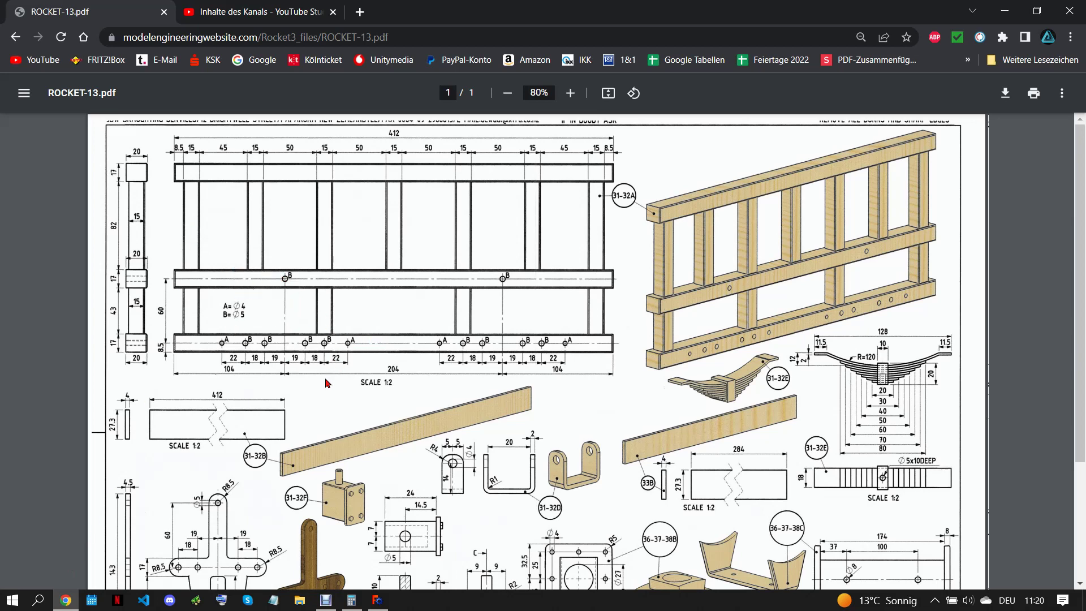
mouse_move(378, 600)
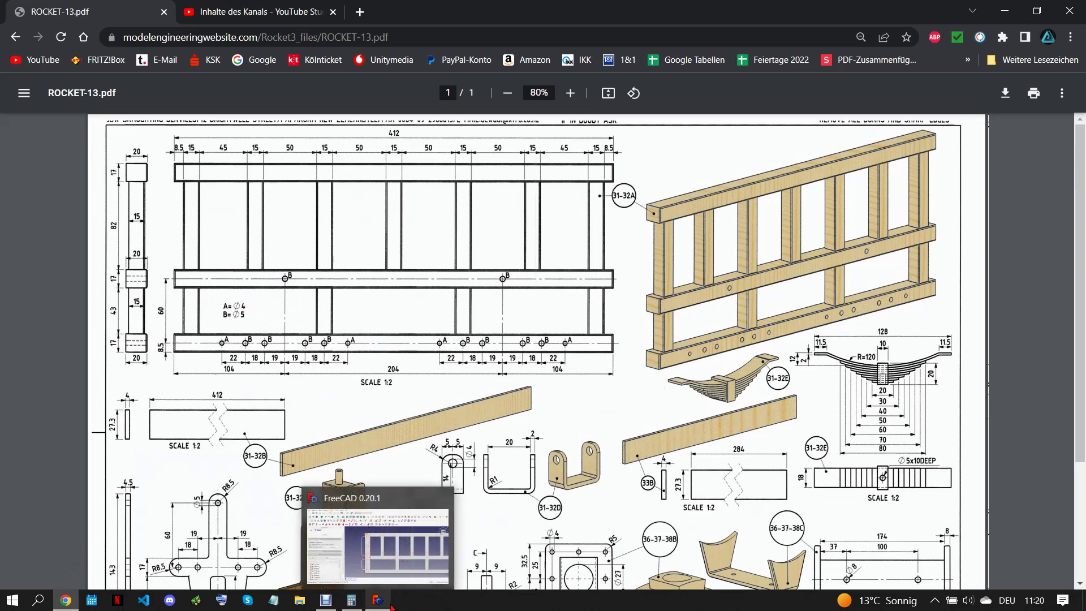
Step: Return to the FreeCAD face sketch, zoom in, and pick the Circle tool
click(391, 607)
scroll(526, 396, up, 1)
scroll(430, 369, up, 2)
click(411, 104)
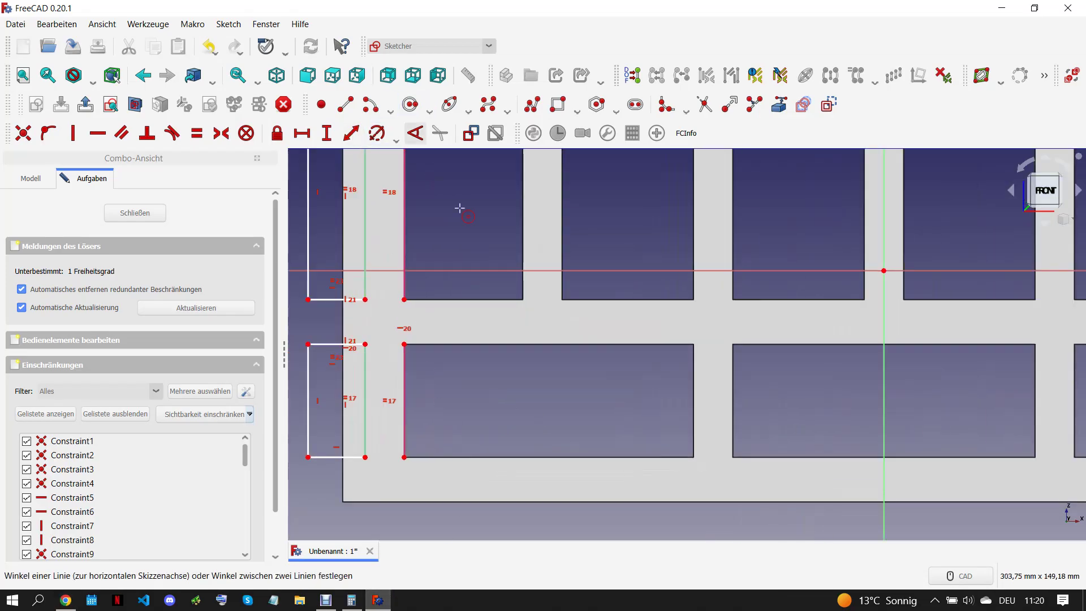
Step: Place three small hole circles along the frame's bottom rail
click(492, 477)
click(504, 477)
click(534, 478)
click(571, 478)
click(581, 478)
click(623, 478)
Step: Add larger hole circles further right, checking their spacing against the PDF drawing
click(666, 478)
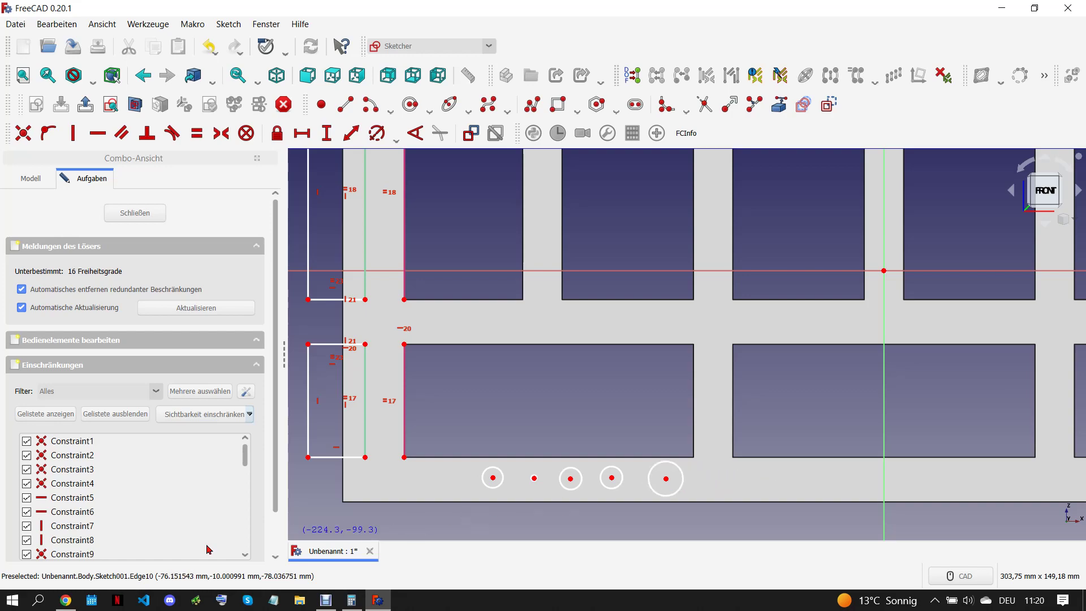
click(65, 600)
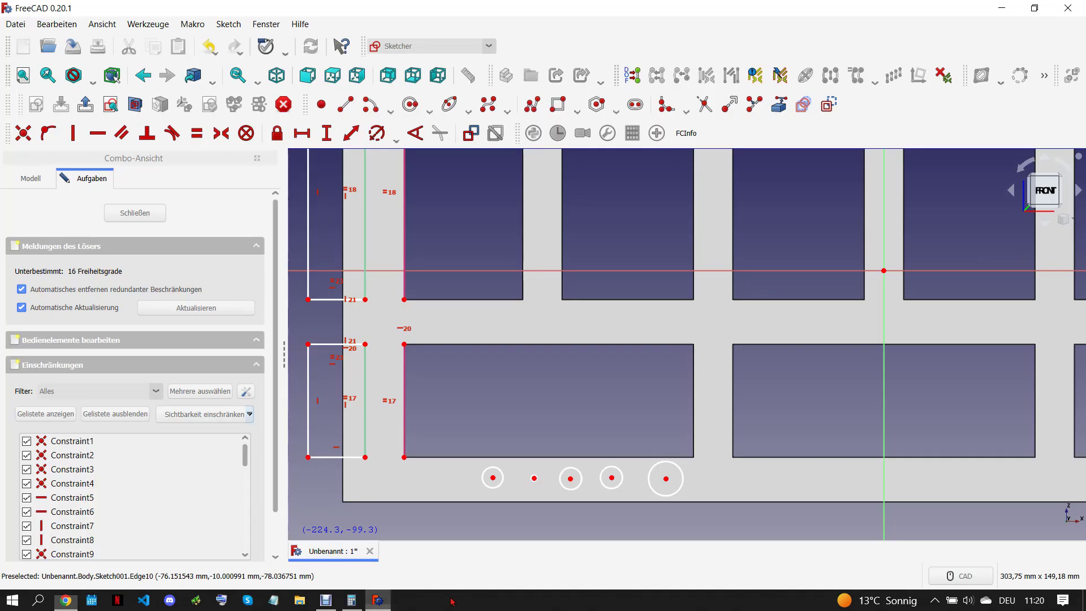
click(377, 600)
click(717, 481)
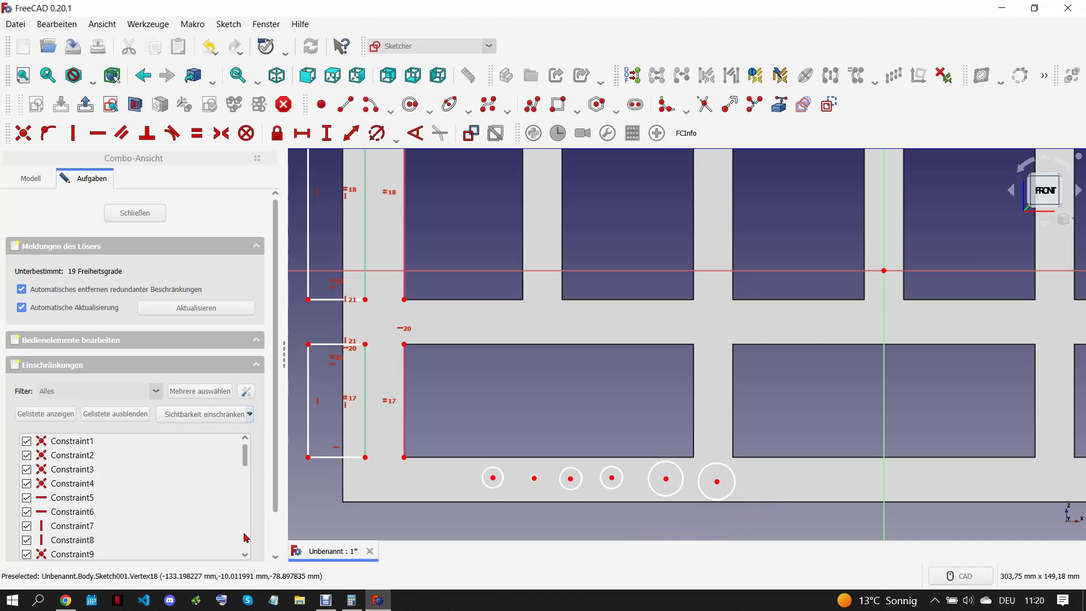
click(66, 601)
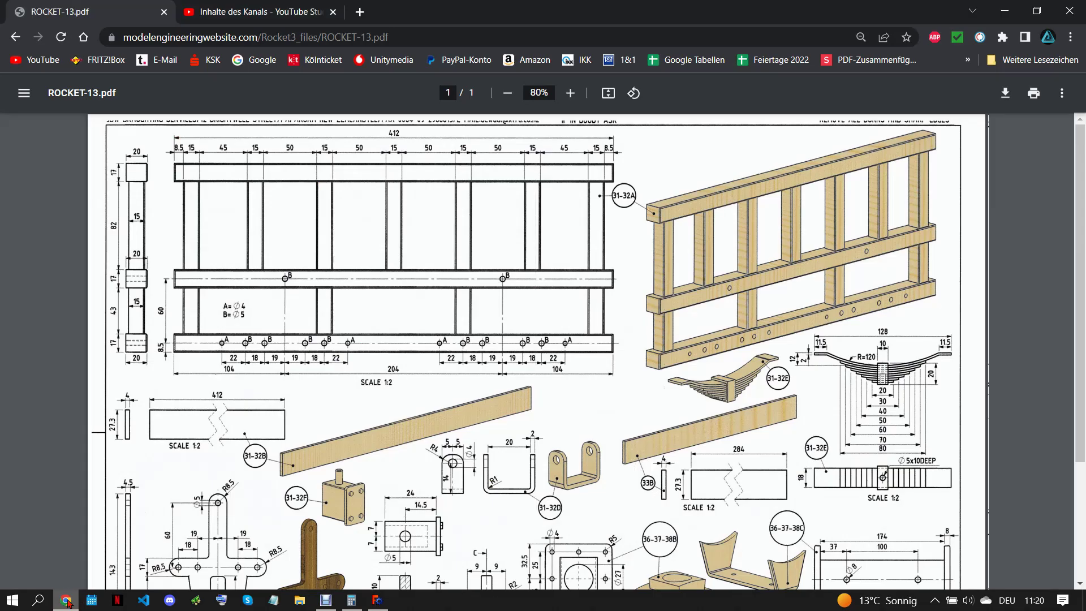
click(382, 590)
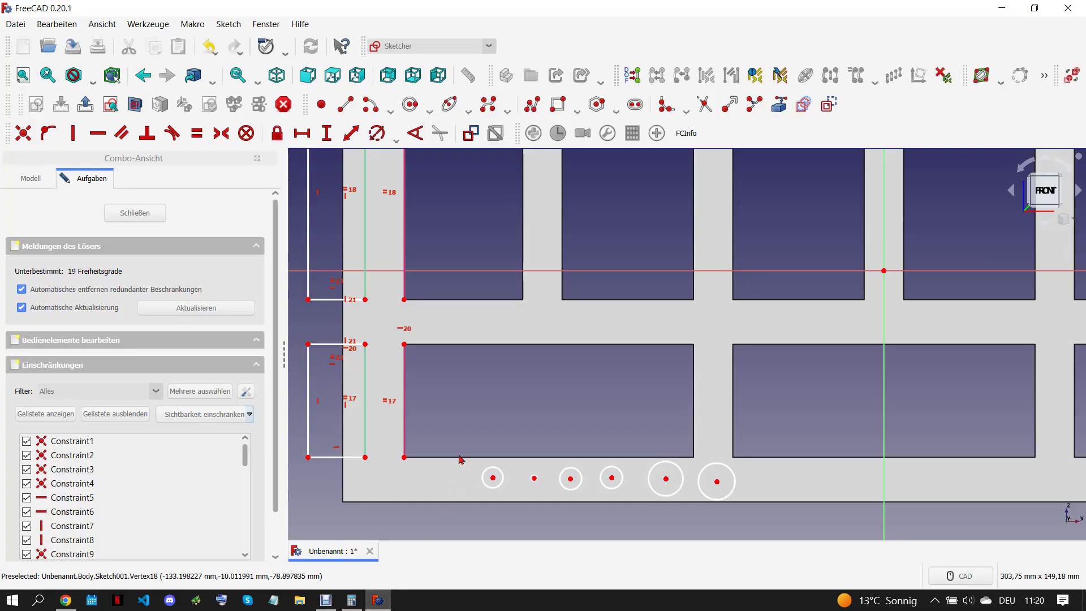
Step: Draw a vertical line through the hole row and make it construction geometry
click(357, 105)
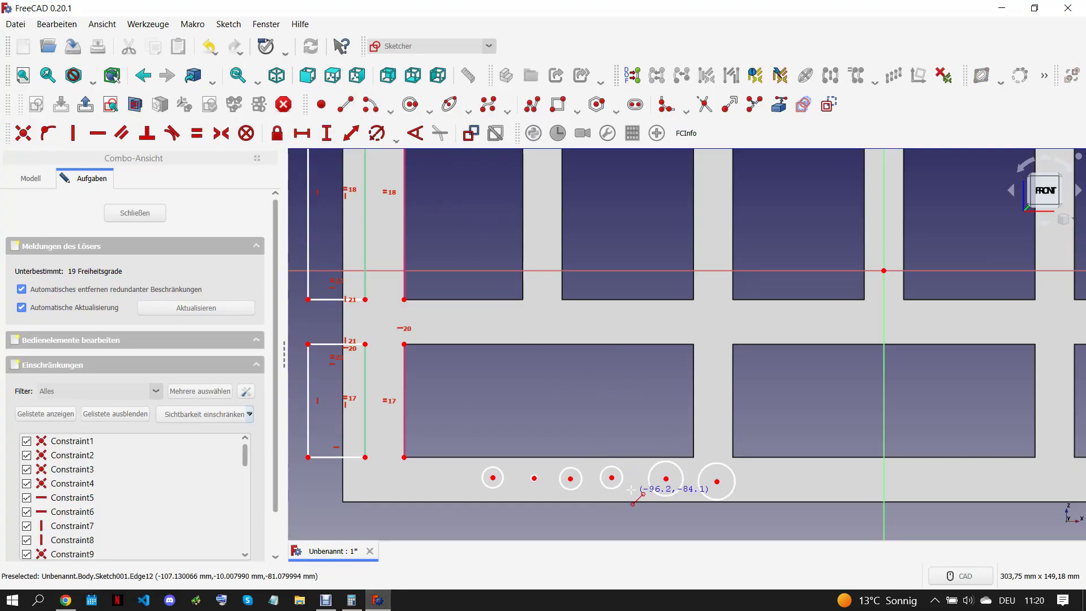
click(591, 490)
click(591, 311)
click(570, 479)
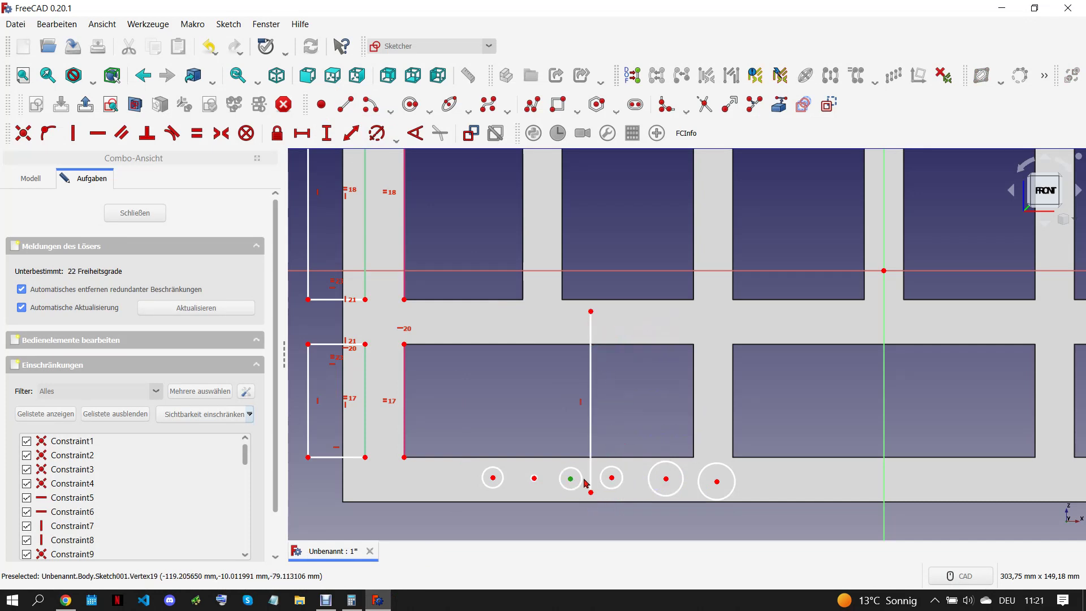
click(611, 478)
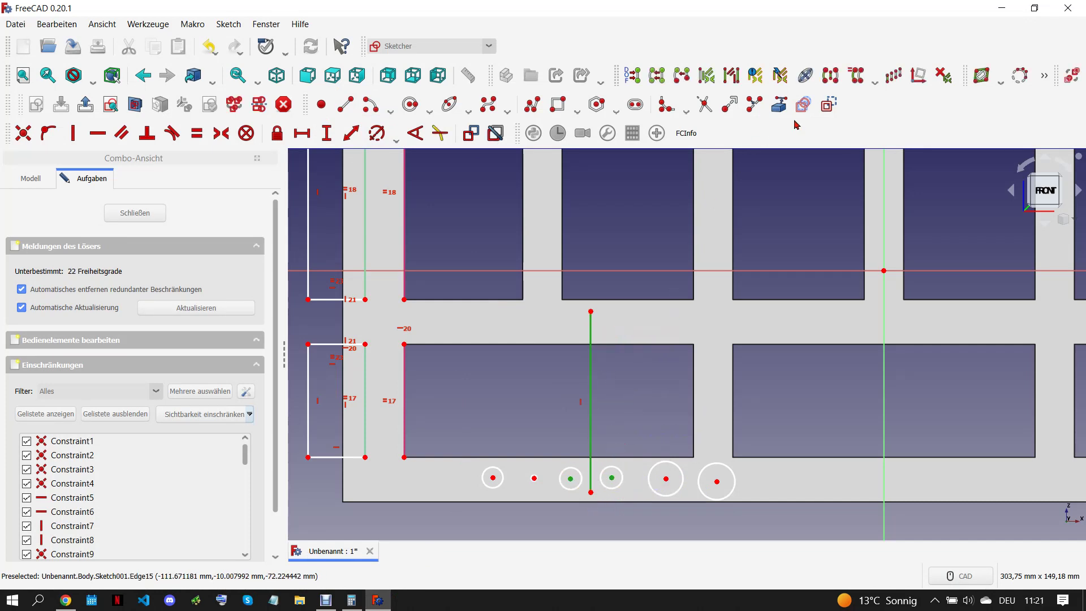
click(825, 111)
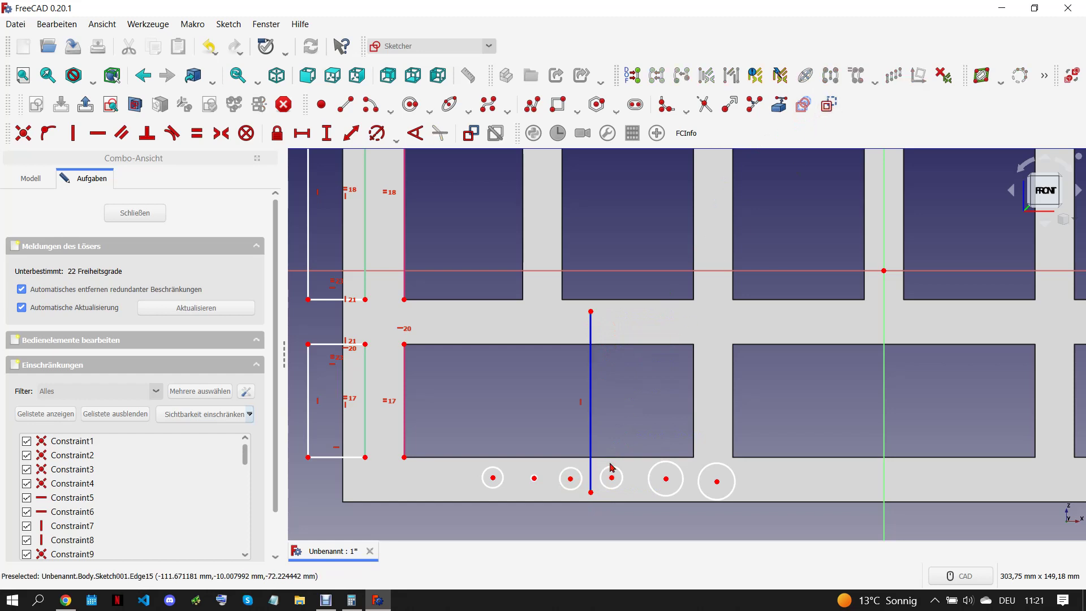
Step: Make three pairs of hole centres symmetric about the vertical centre line
click(570, 478)
click(611, 478)
click(590, 459)
click(220, 133)
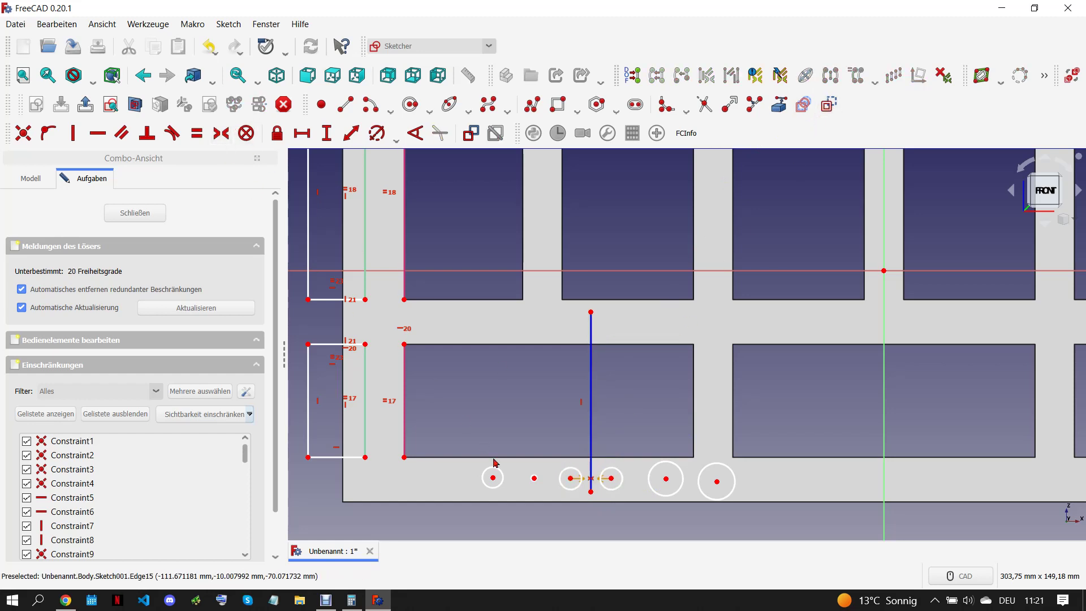
click(534, 478)
click(666, 478)
click(591, 450)
click(220, 133)
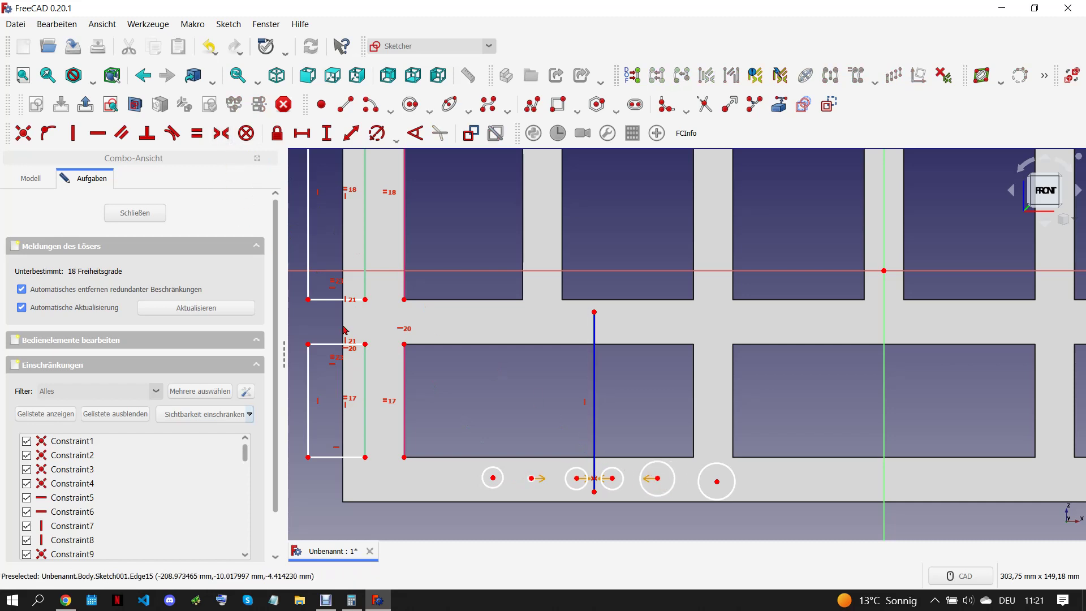
click(494, 478)
click(717, 481)
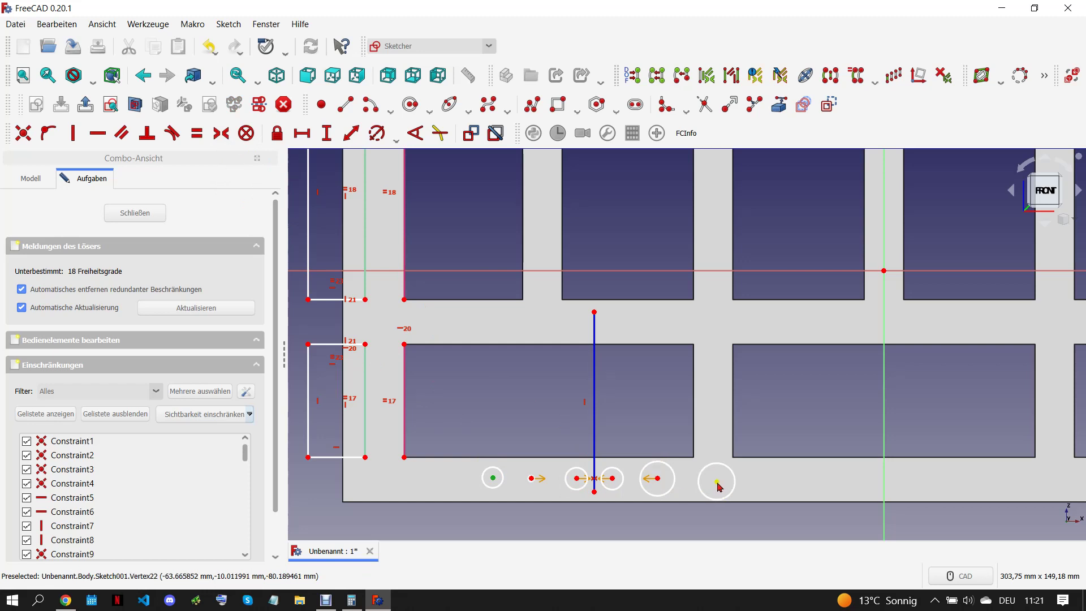
click(594, 441)
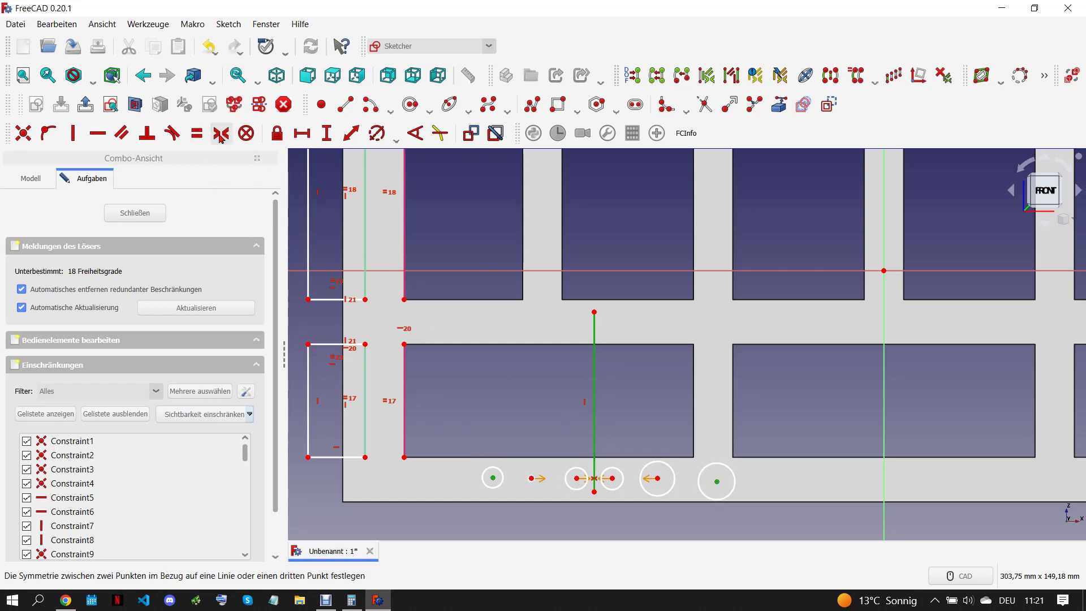
Step: Constrain three small hole centres horizontal, then view the ROCKET-13 drawing
click(489, 483)
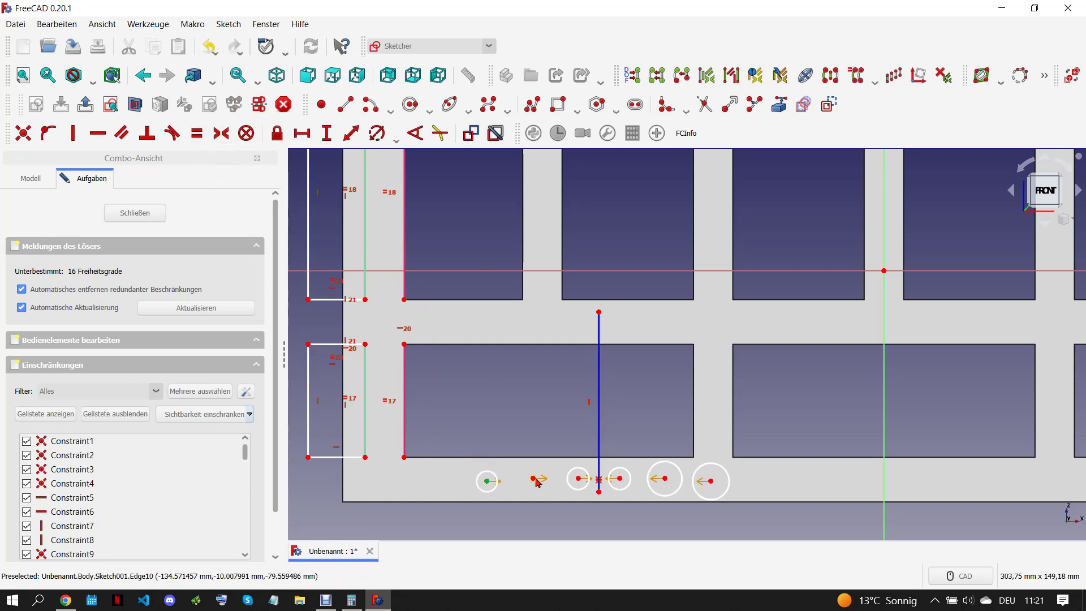
click(533, 479)
click(579, 479)
key(h)
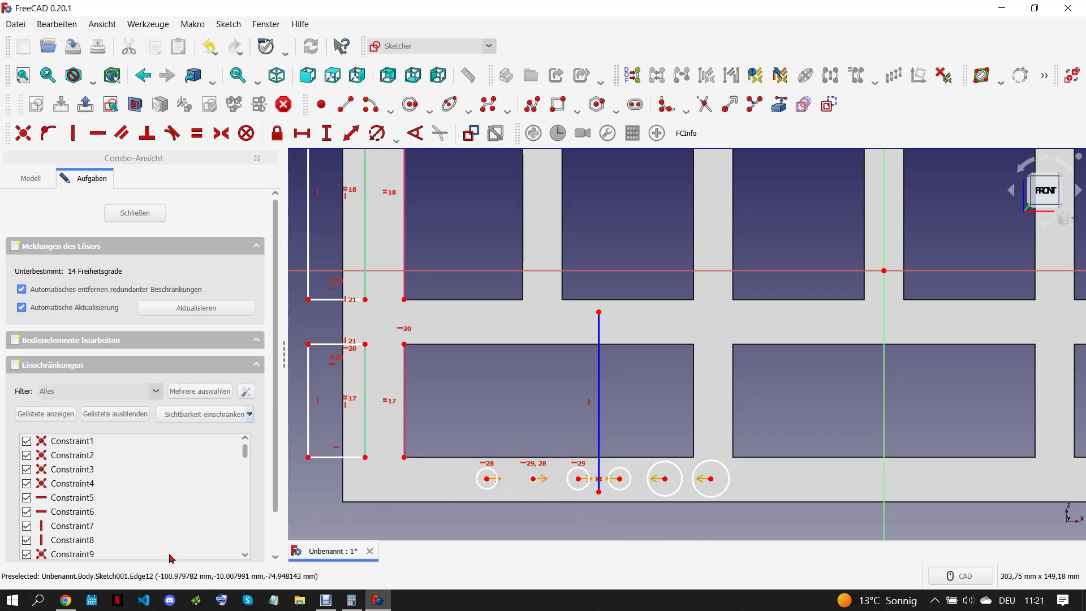
click(66, 600)
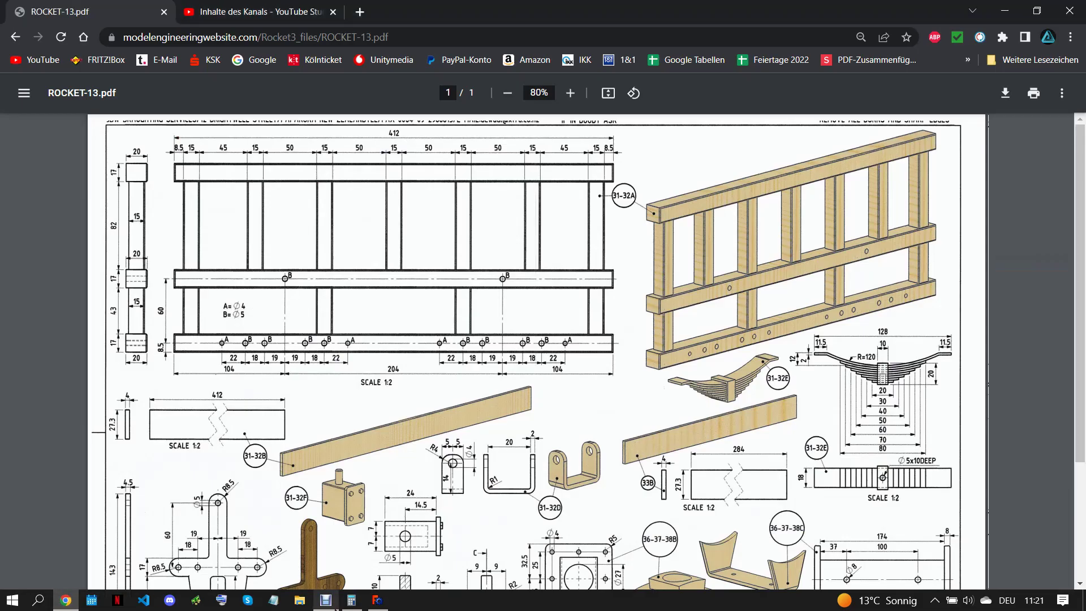
Step: Set a 19 mm horizontal distance from a hole centre to the centre line
click(378, 599)
click(581, 479)
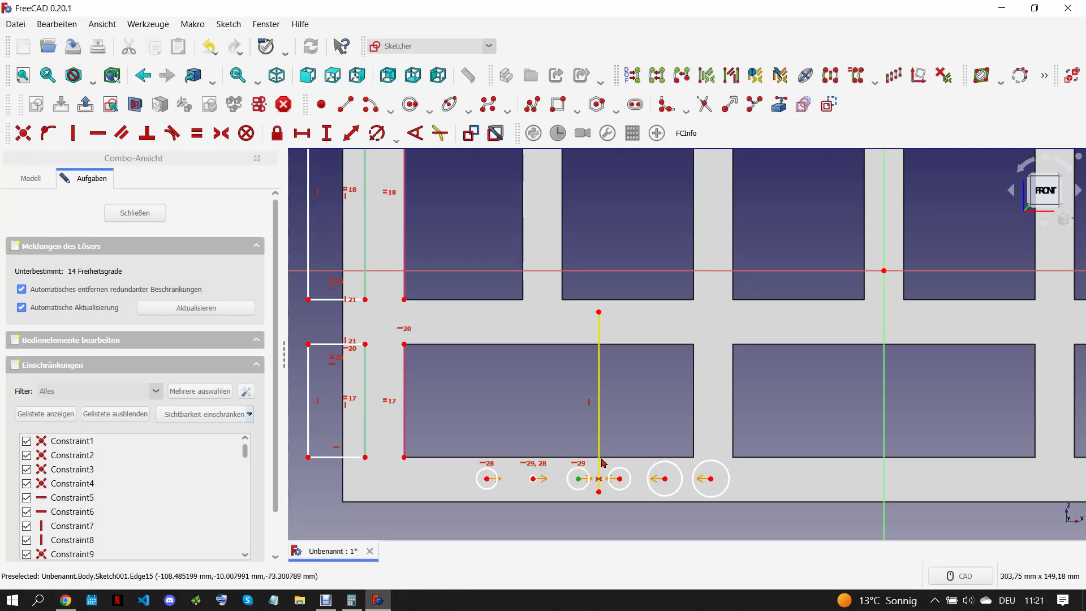
click(355, 141)
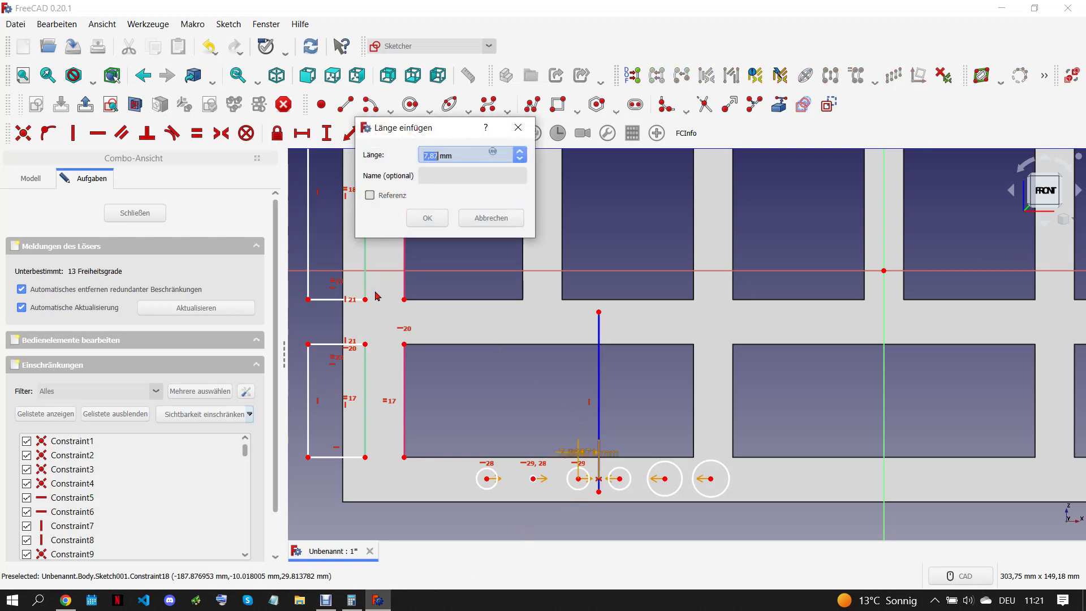
key(Return)
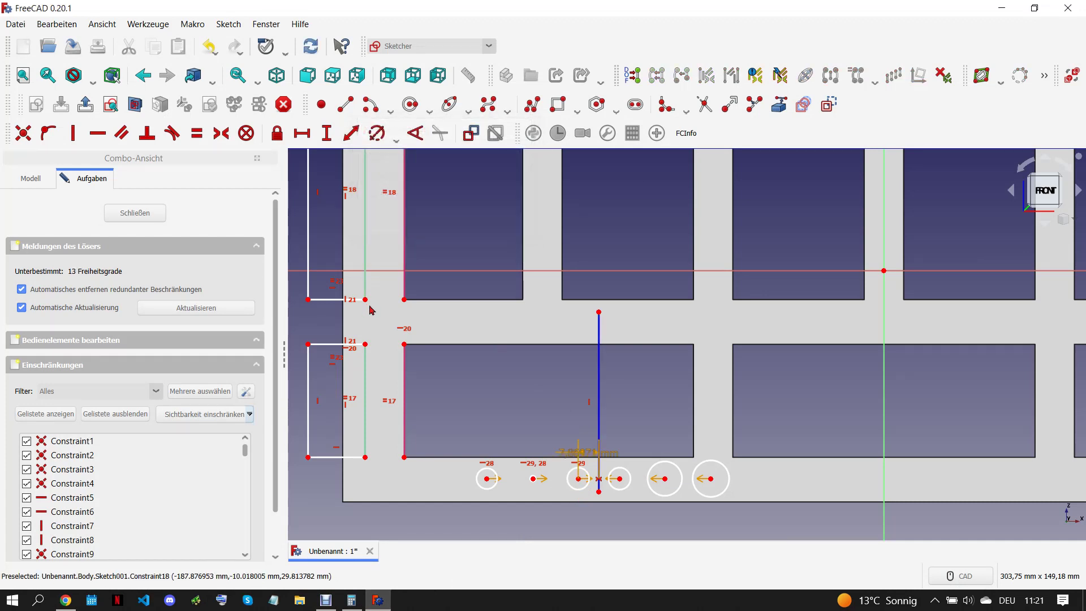
scroll(396, 389, up, 2)
scroll(475, 459, up, 2)
drag(547, 469, 521, 471)
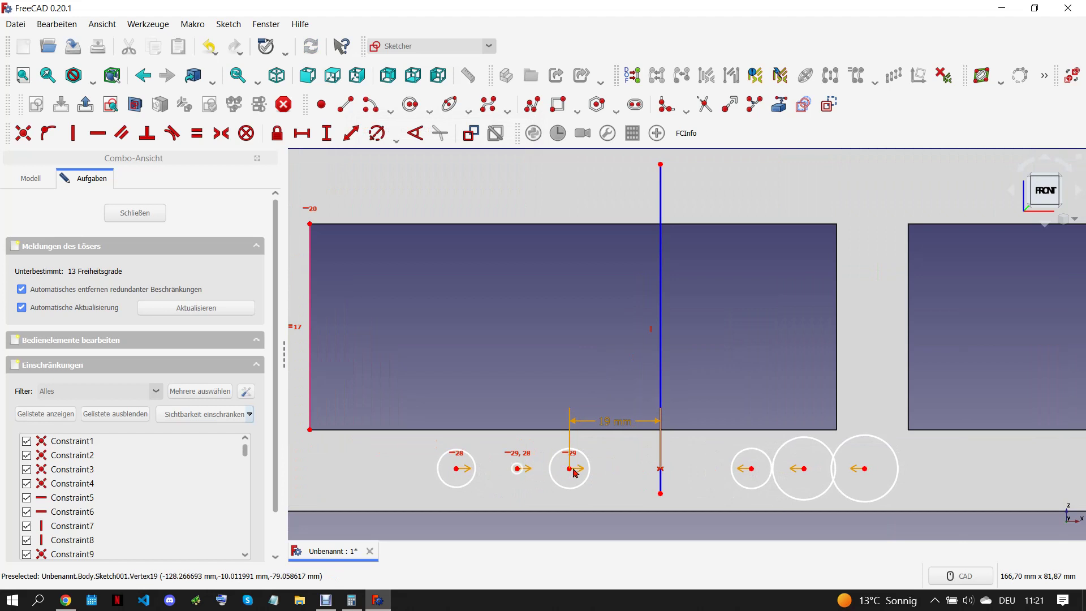
Step: Space the next pair of hole centres 18 mm apart horizontally
click(518, 468)
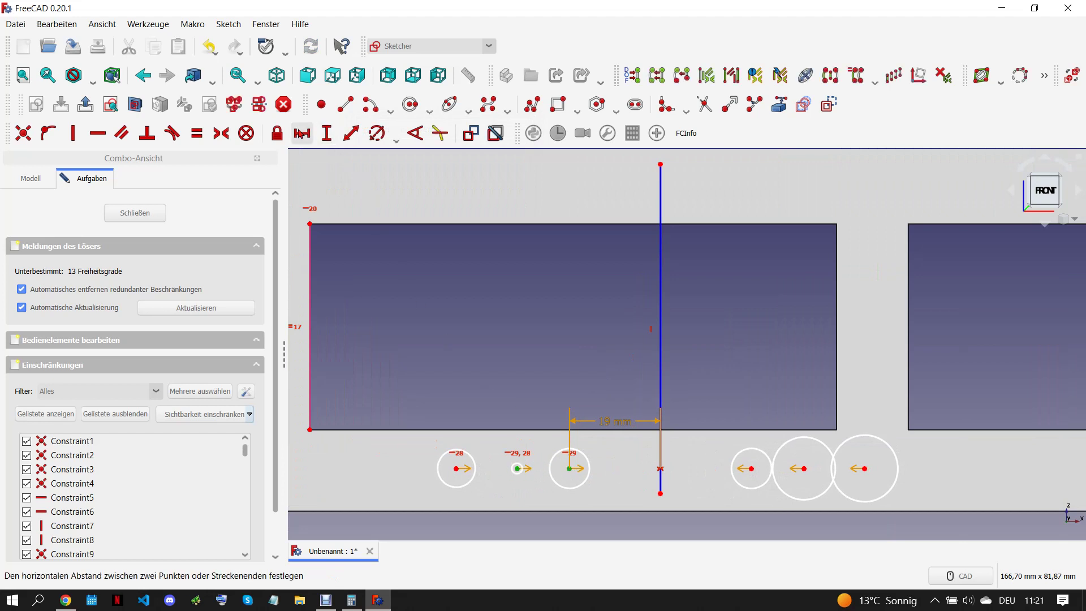
key(l)
click(66, 600)
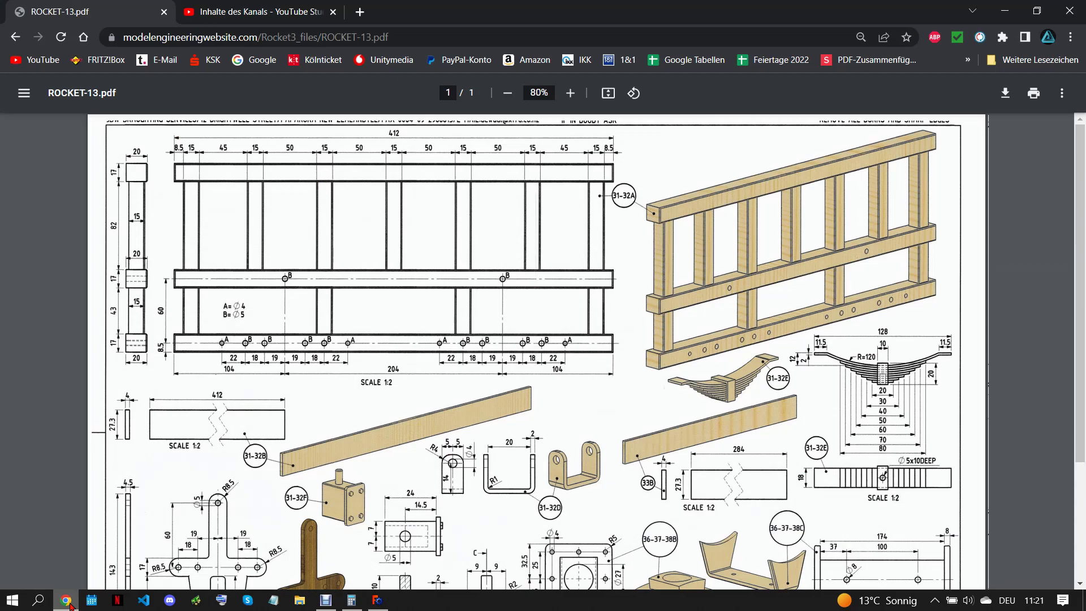
click(377, 600)
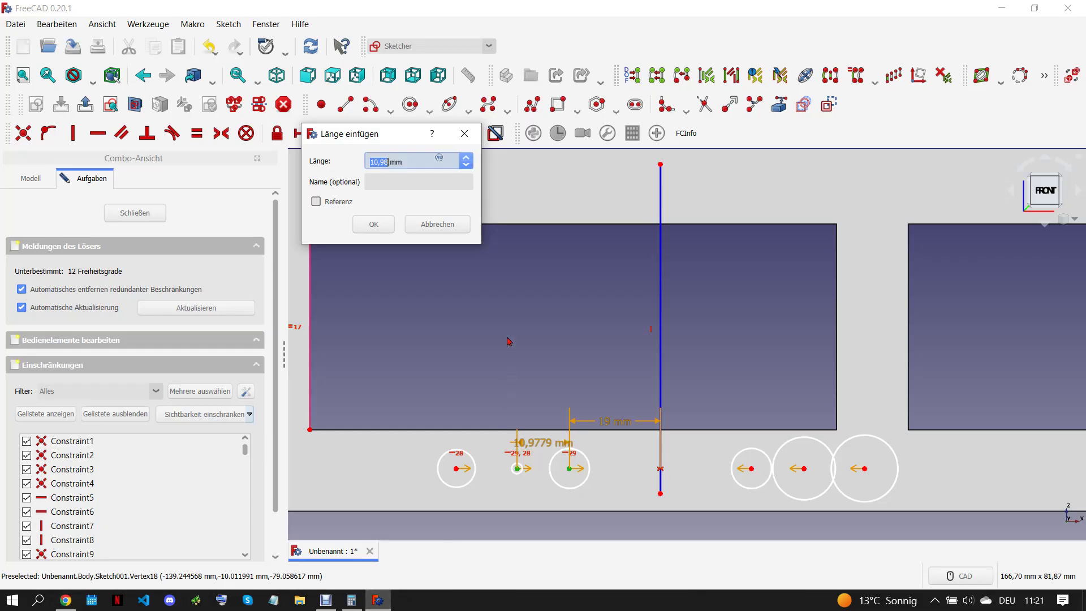
key(Return)
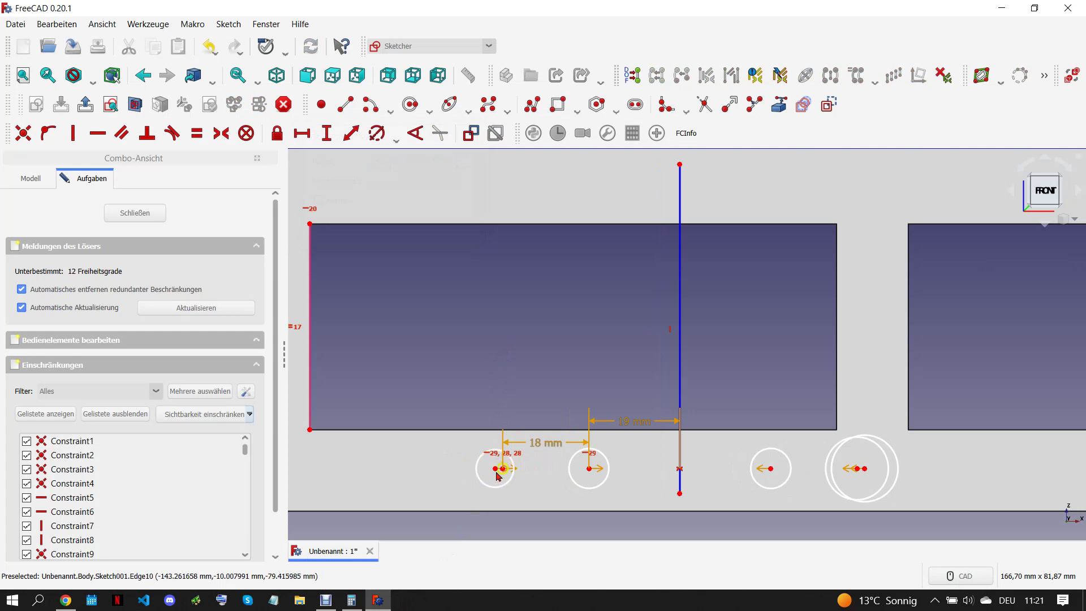
Step: Set the leftmost hole spacing to 22 mm and compare with the drawing
drag(497, 468, 429, 477)
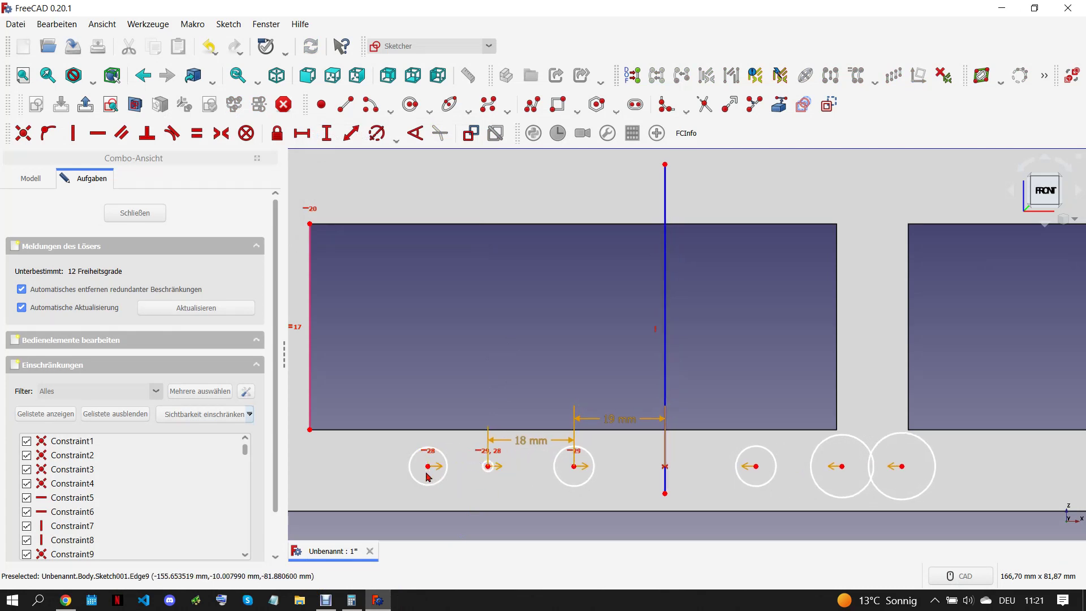
click(428, 467)
click(488, 466)
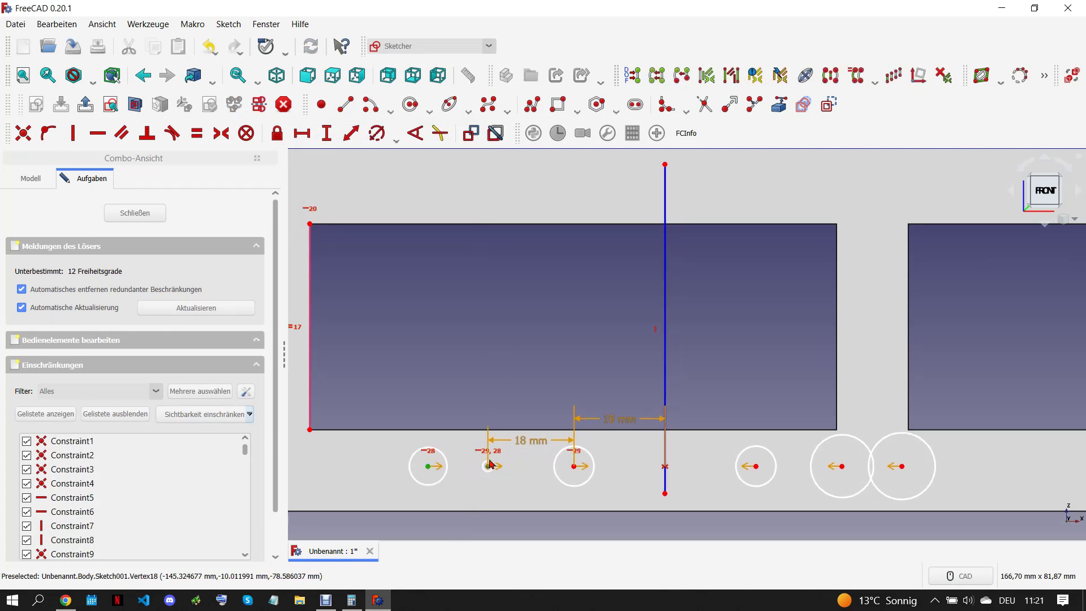
click(302, 133)
text(20)
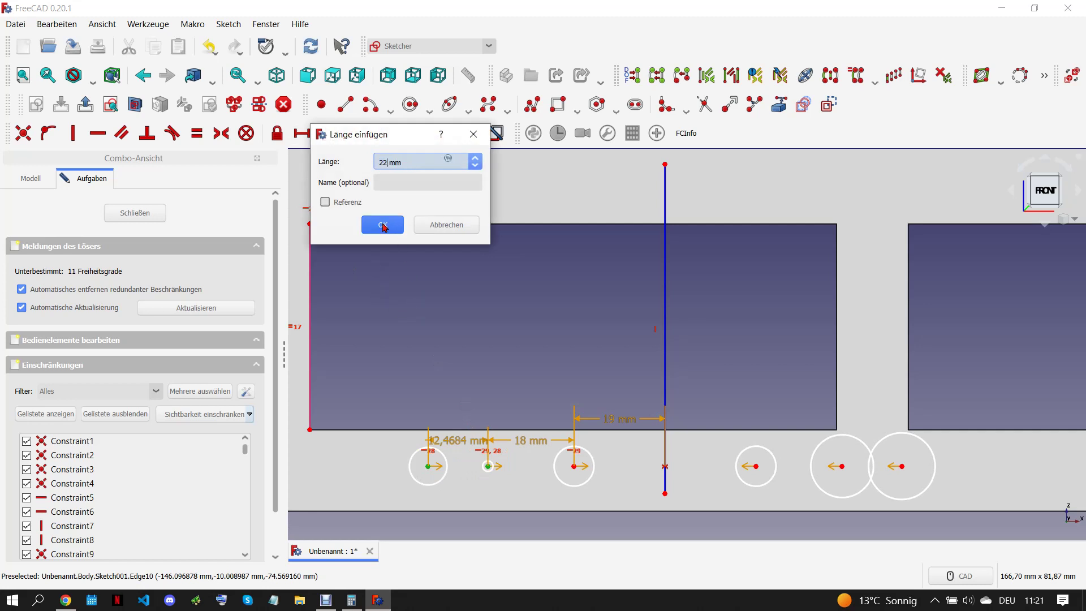
click(381, 221)
scroll(492, 390, down, 5)
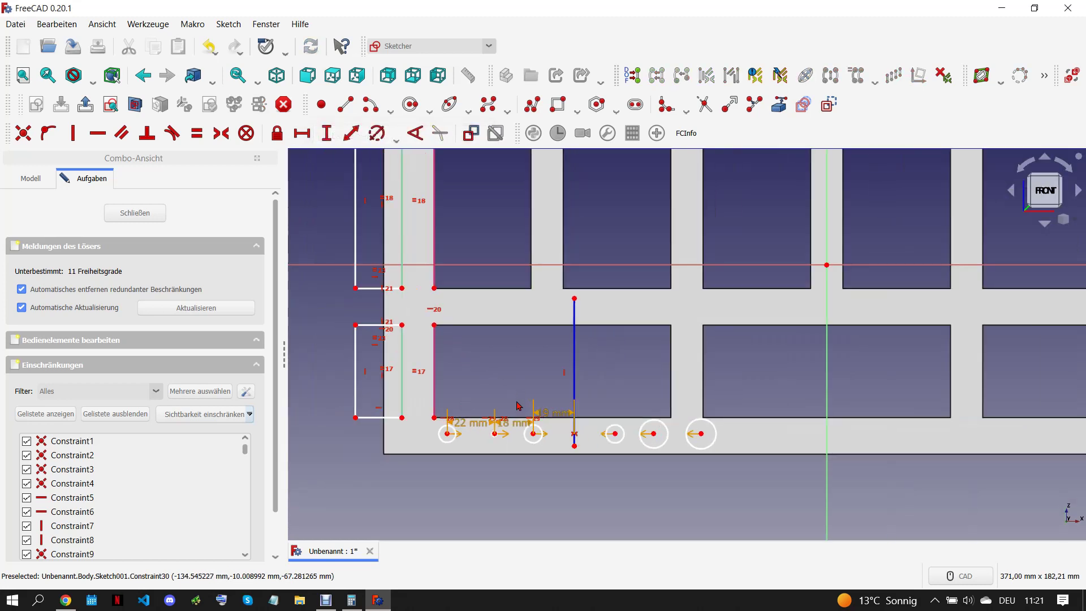
click(68, 601)
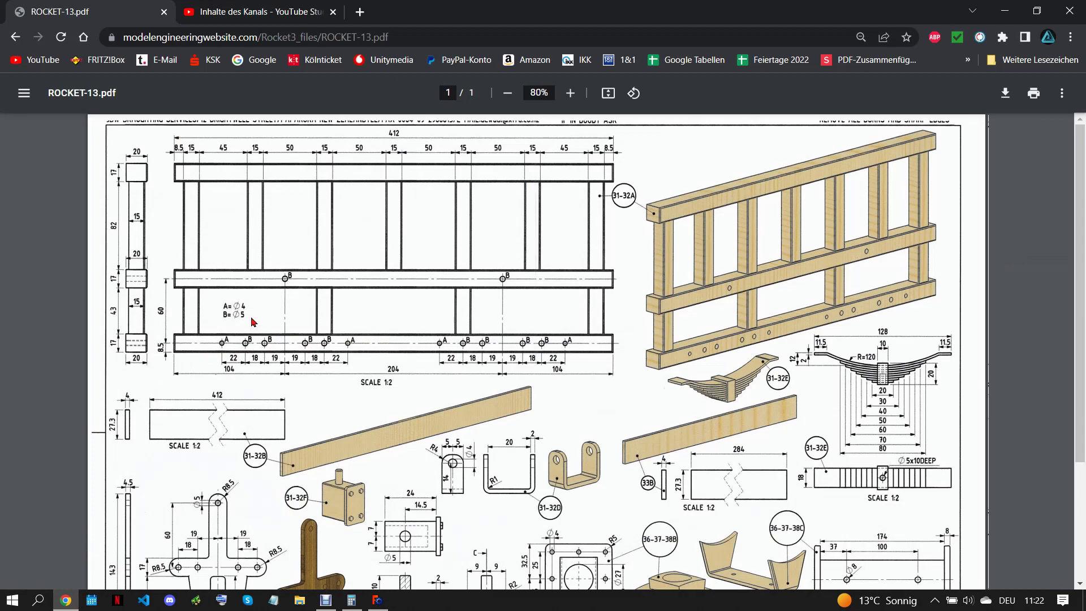
click(378, 599)
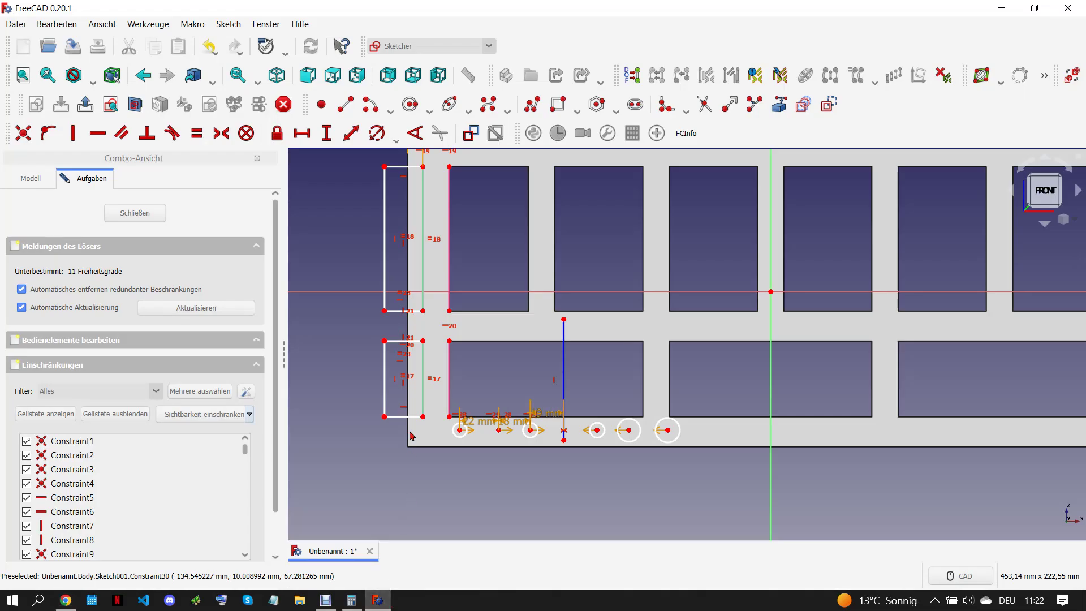
Step: Give the hole-row circles a common 5 mm diameter
scroll(570, 426, up, 4)
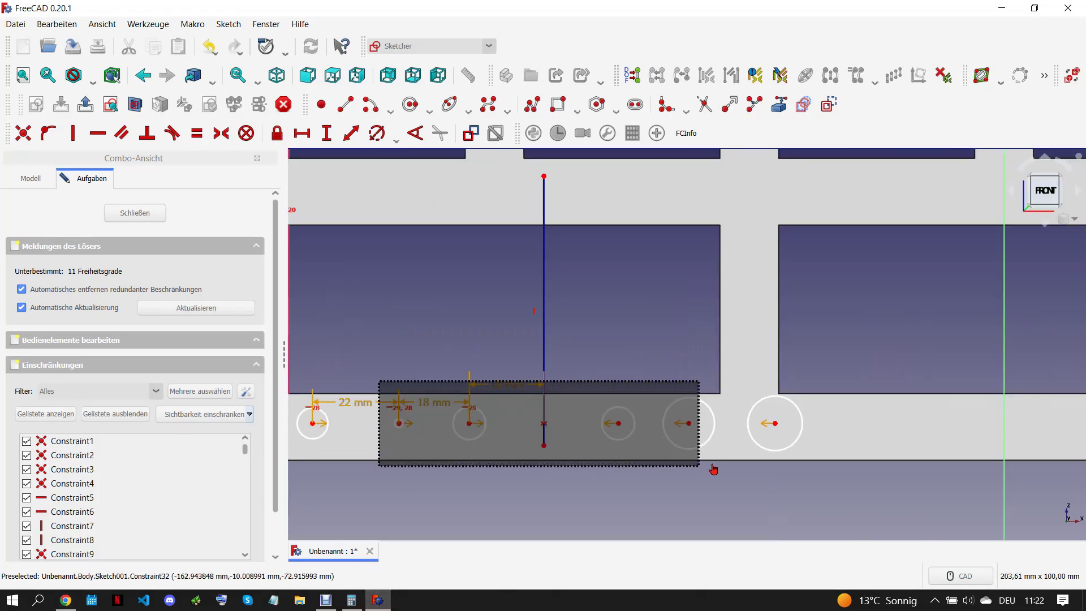
drag(377, 380, 716, 469)
click(376, 133)
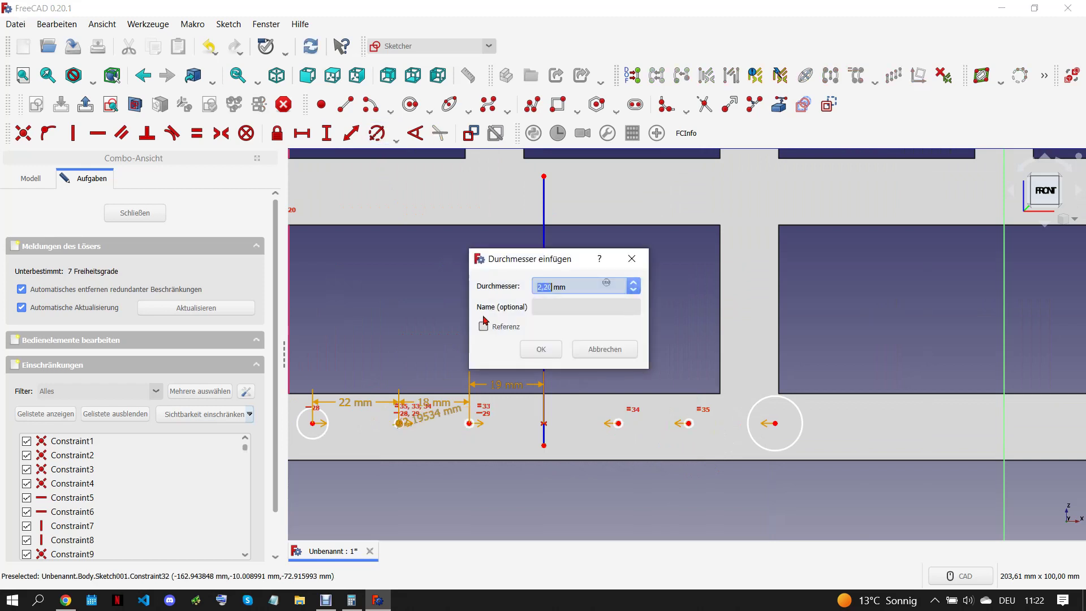
click(522, 349)
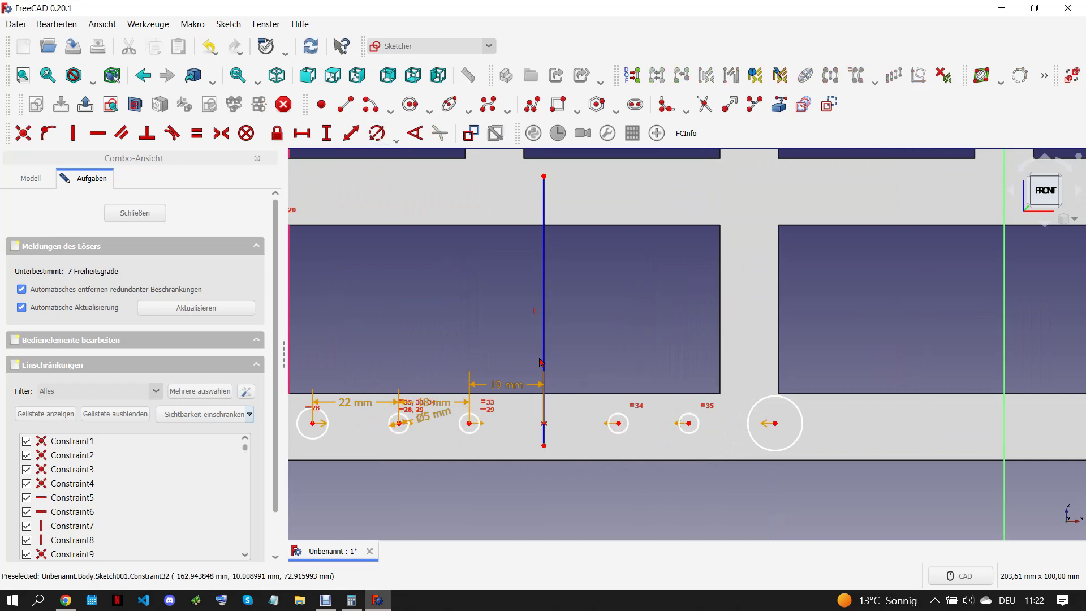
scroll(551, 439, down, 2)
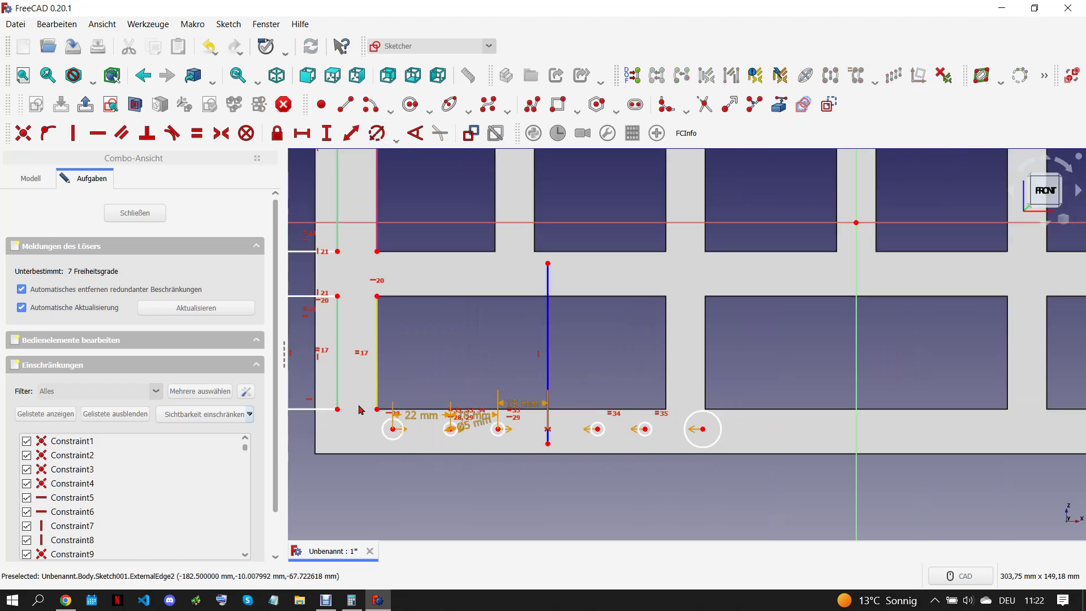
Step: Set the first small circle's diameter to 4 mm
click(390, 439)
drag(680, 387, 750, 497)
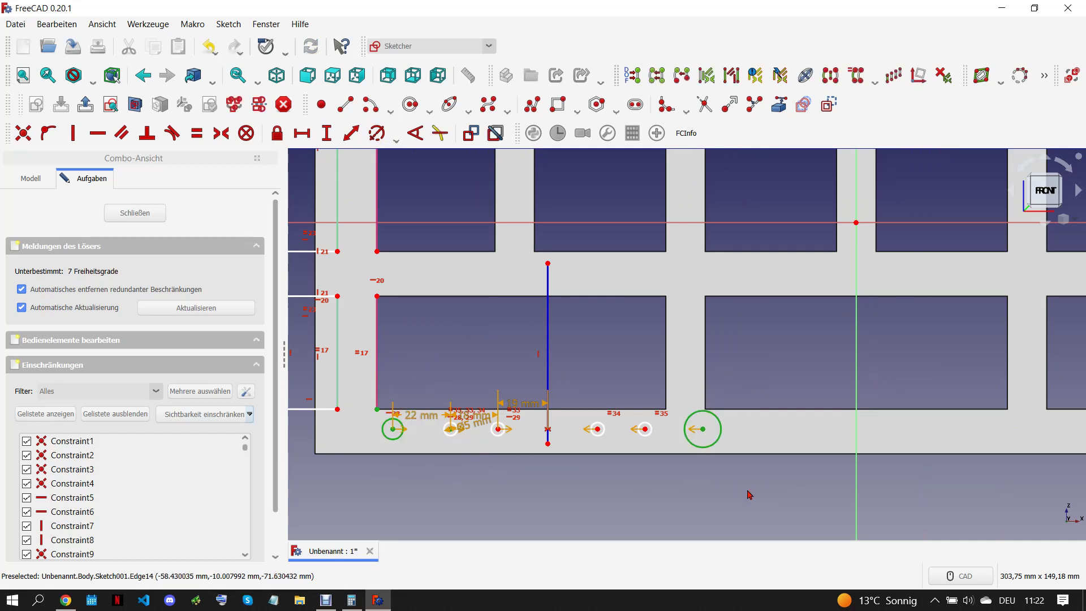
click(377, 133)
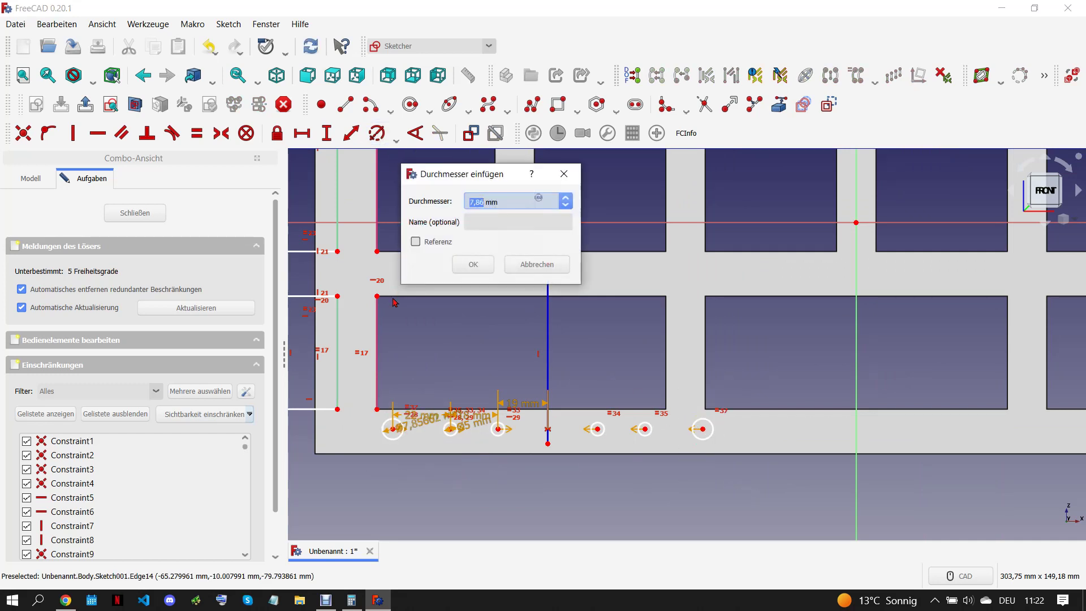
text(4)
click(475, 269)
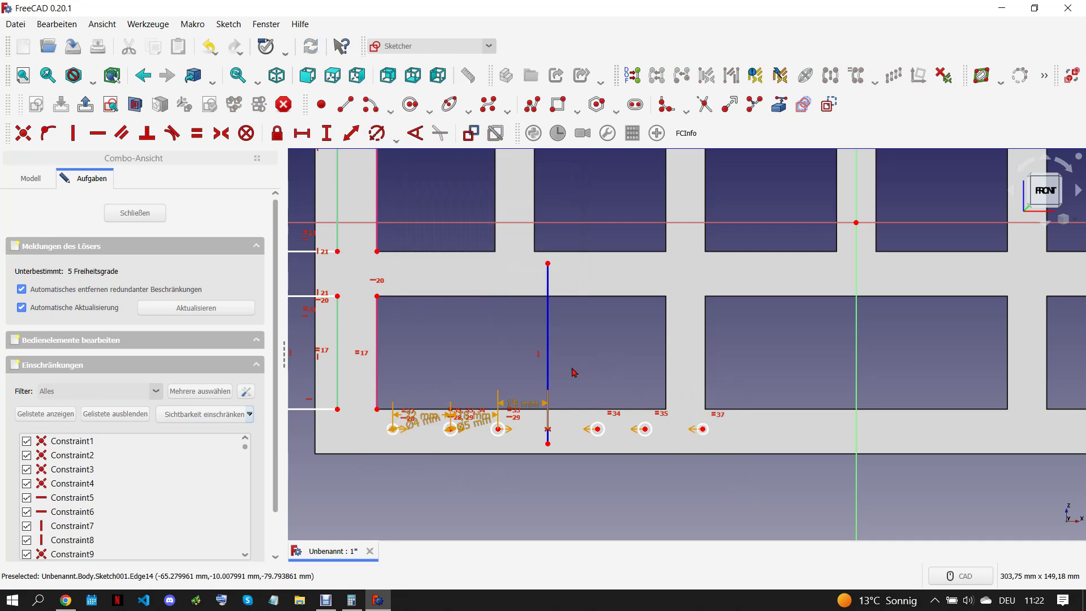
Step: Centre a point on the guide line and level it with the pocket's left-edge midpoint
click(320, 105)
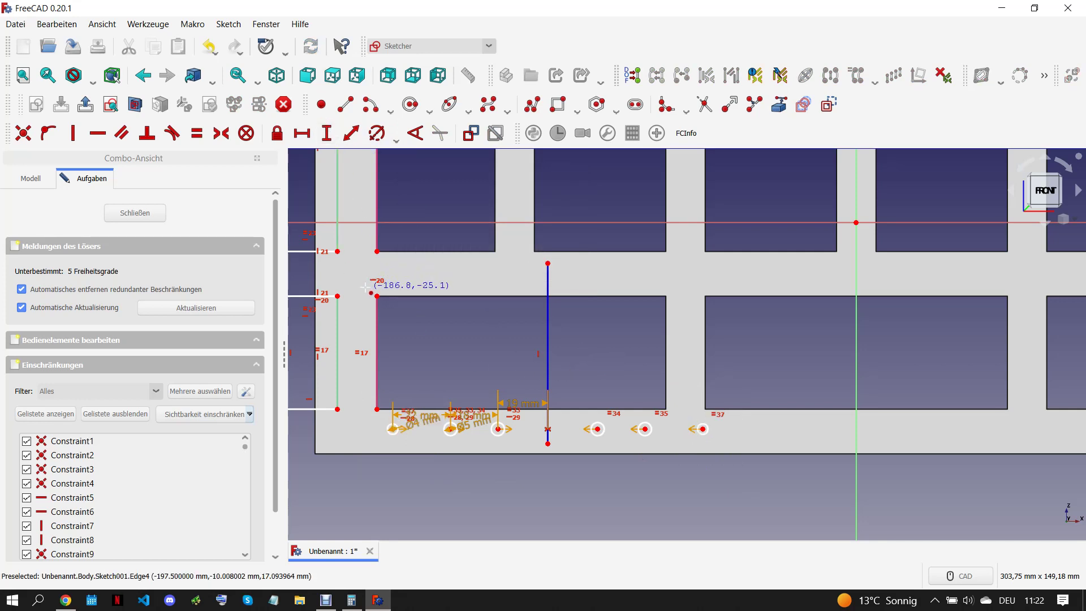
click(548, 354)
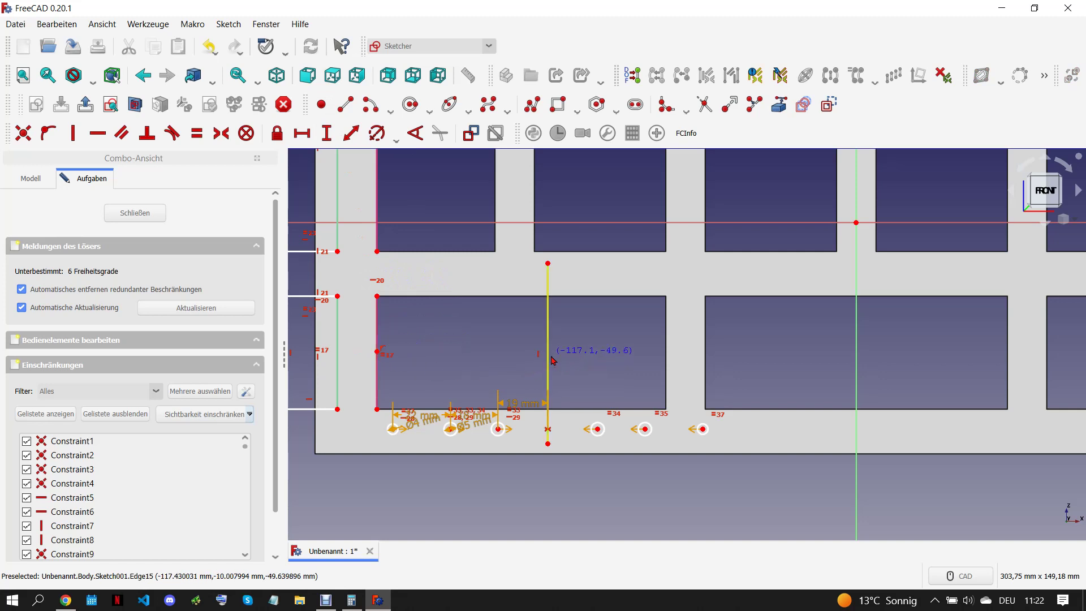
click(380, 353)
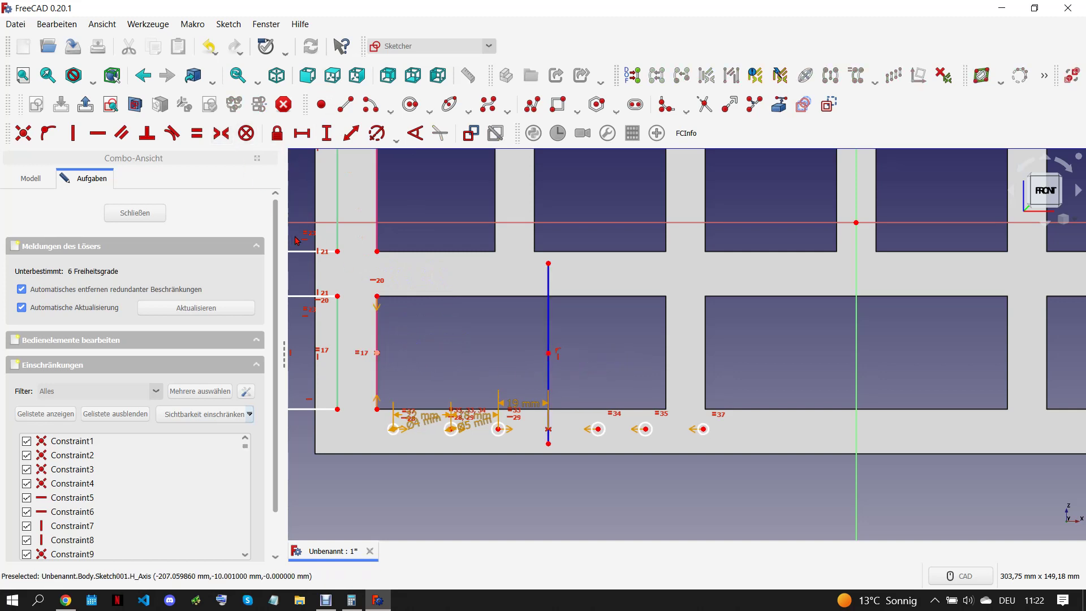
click(550, 371)
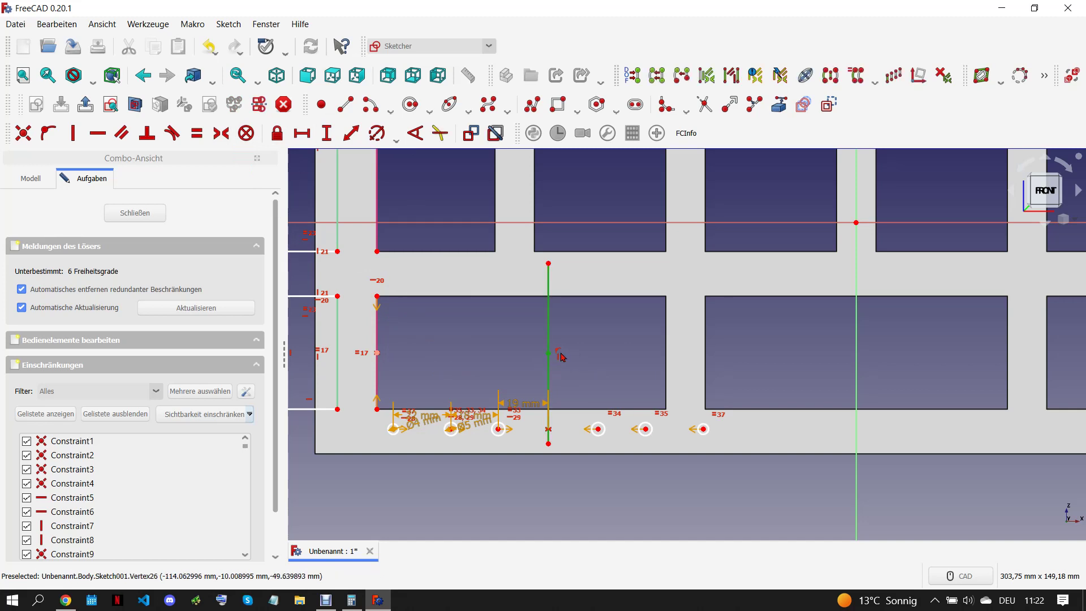
click(221, 133)
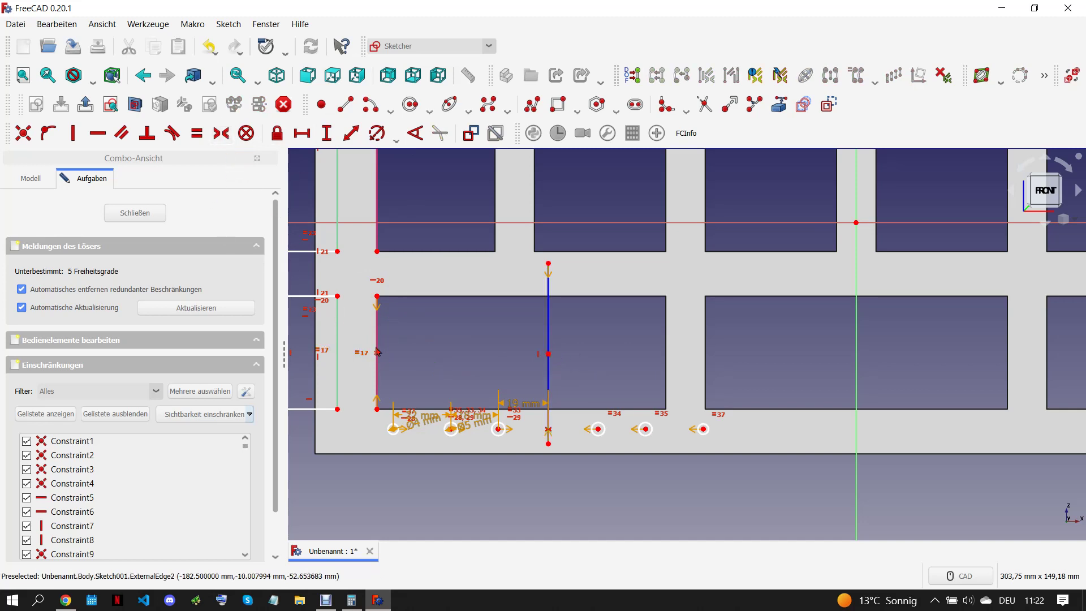
click(549, 354)
key(h)
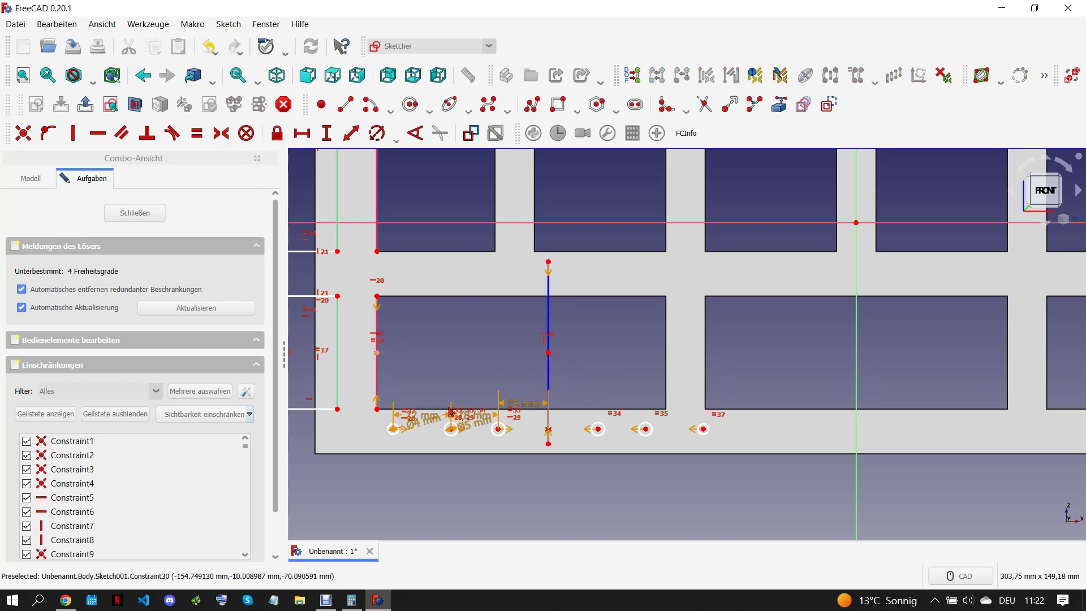
Step: Place the guide line's top end 8,5 mm above the pocket's top-left corner
click(549, 264)
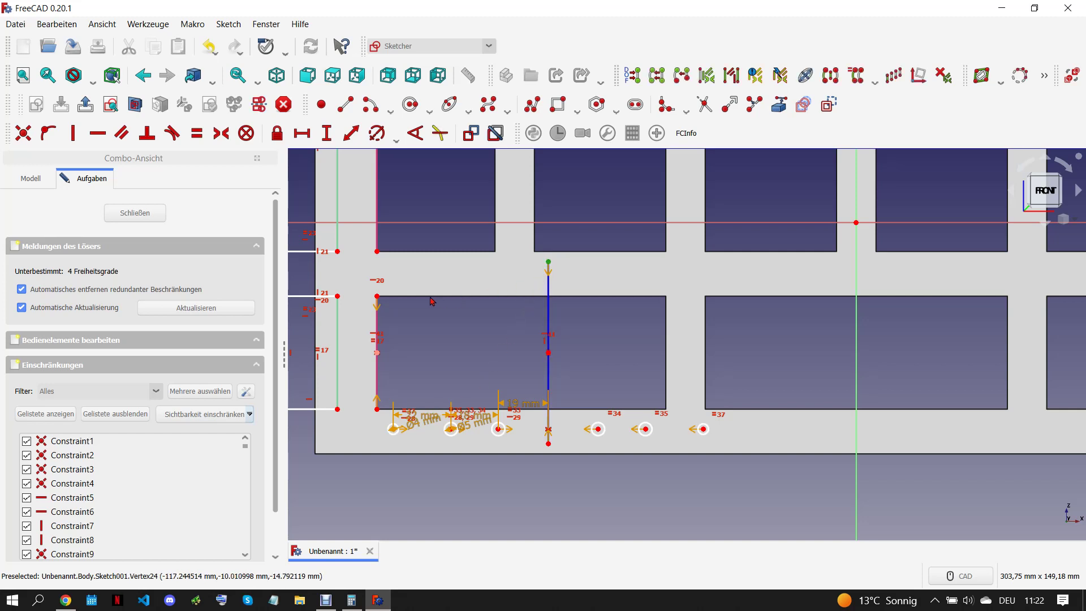
click(378, 296)
key(i)
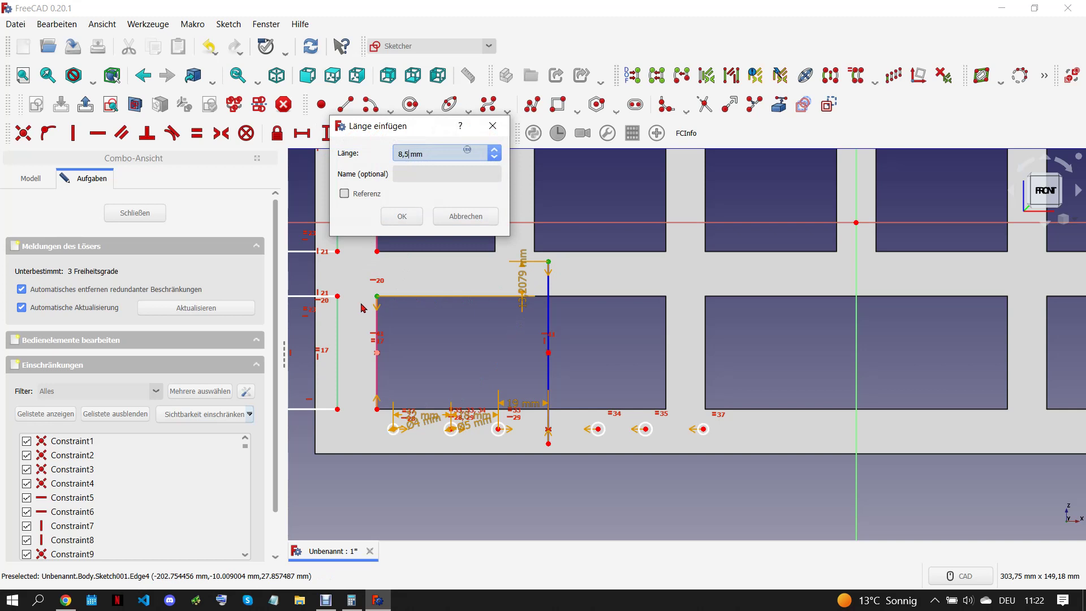
key(Return)
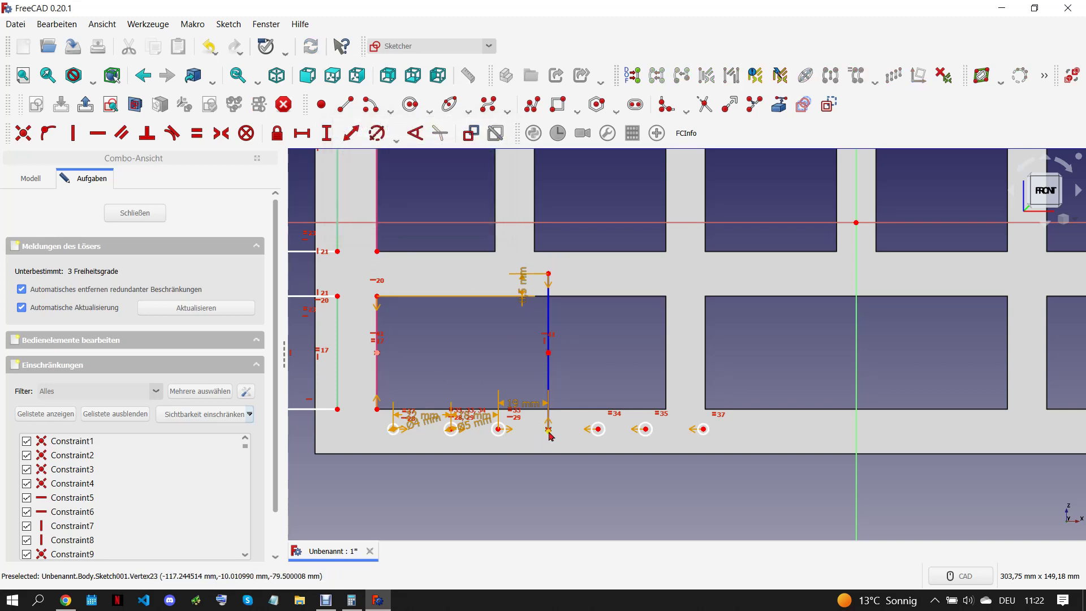
Step: Level the guide line's bottom end with a hole centre, then select its top end and a hole centre
click(548, 430)
click(598, 429)
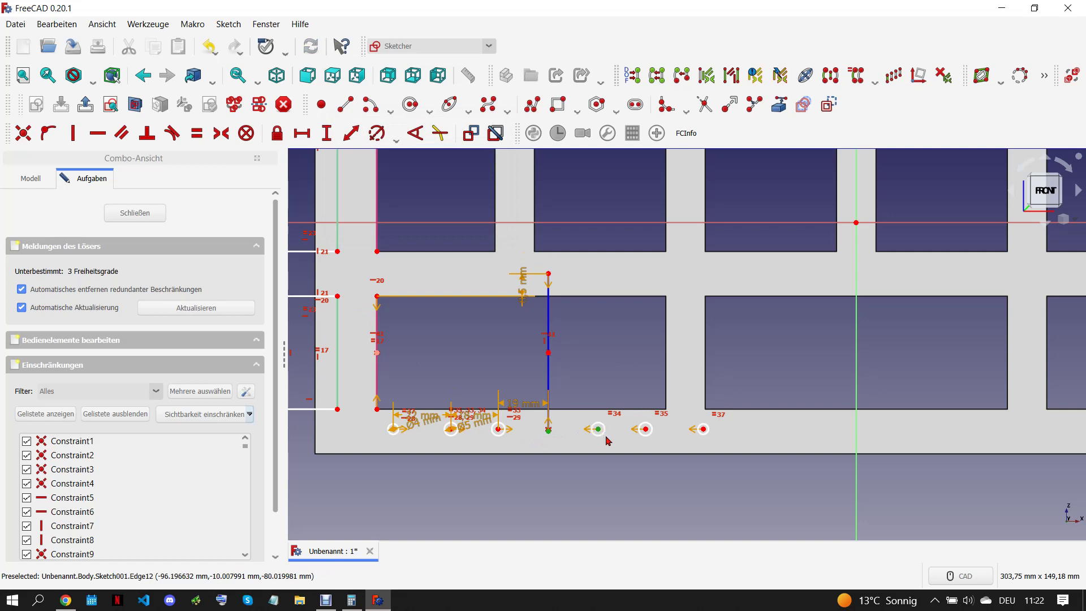
key(h)
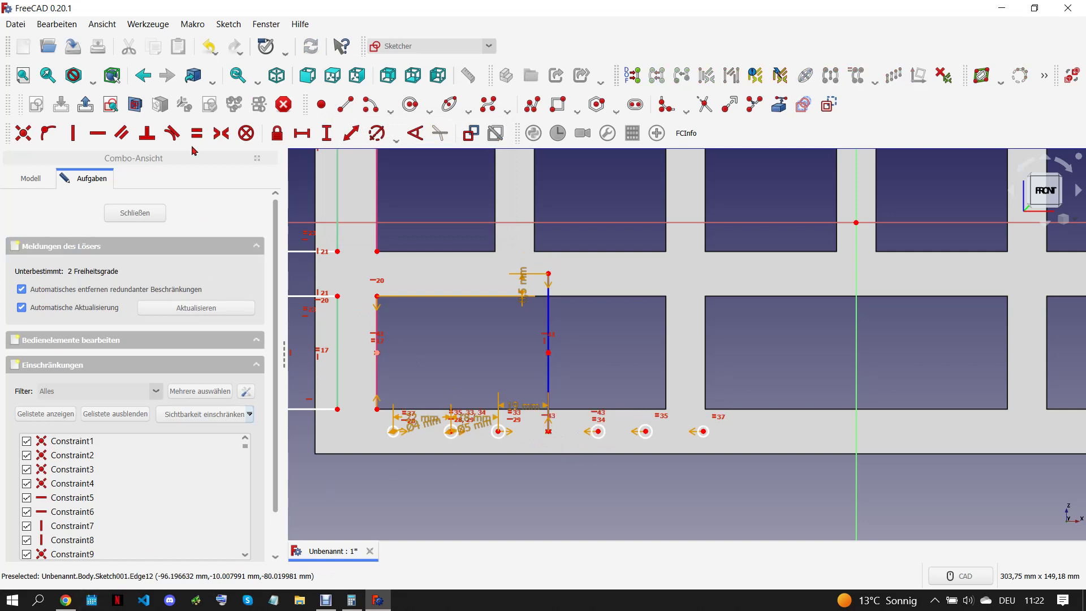
click(415, 133)
key(Escape)
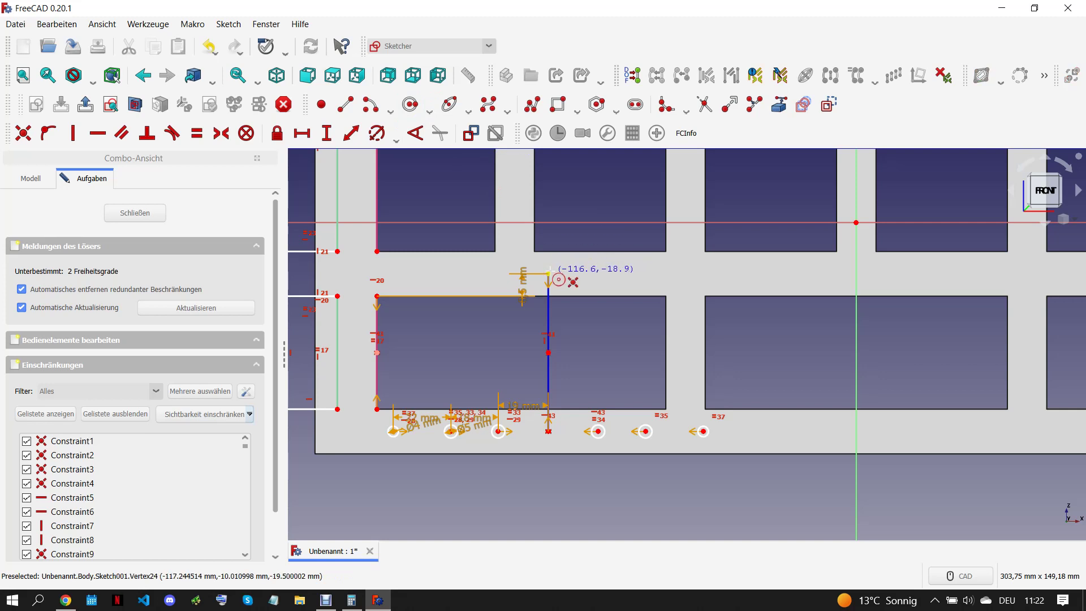
click(571, 279)
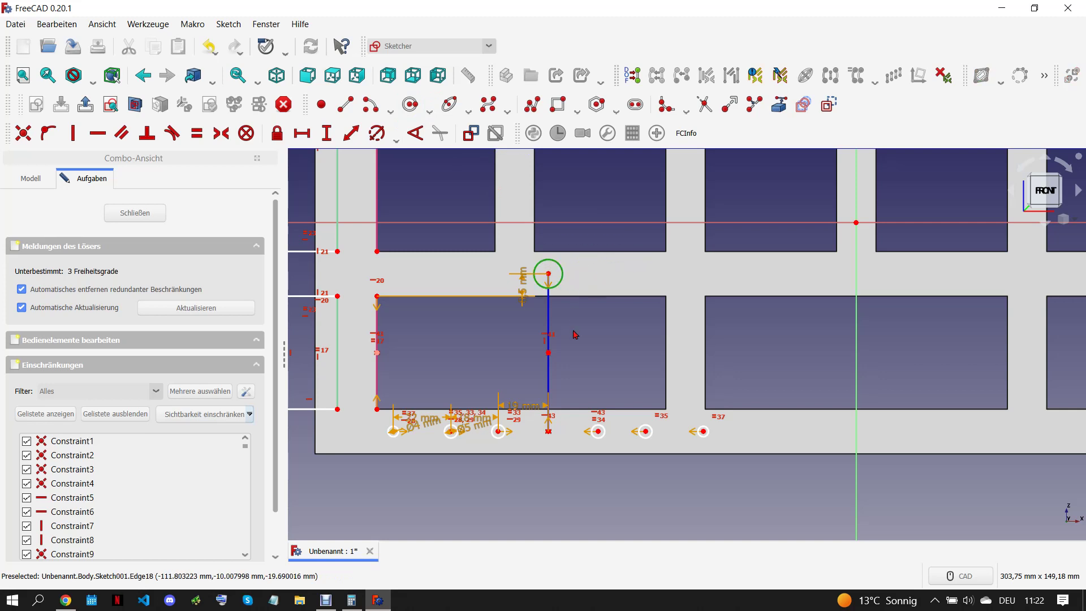
click(603, 441)
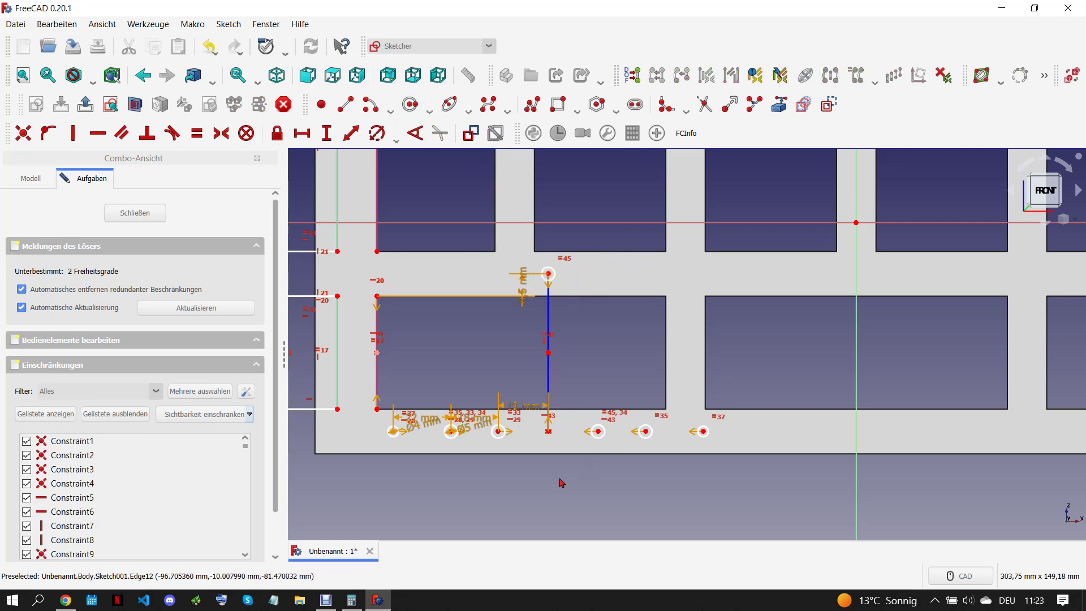
Step: Move the 18 and 22 mm labels into the pocket and the Ø5 mm label below the frame
scroll(473, 421, up, 5)
scroll(513, 409, down, 2)
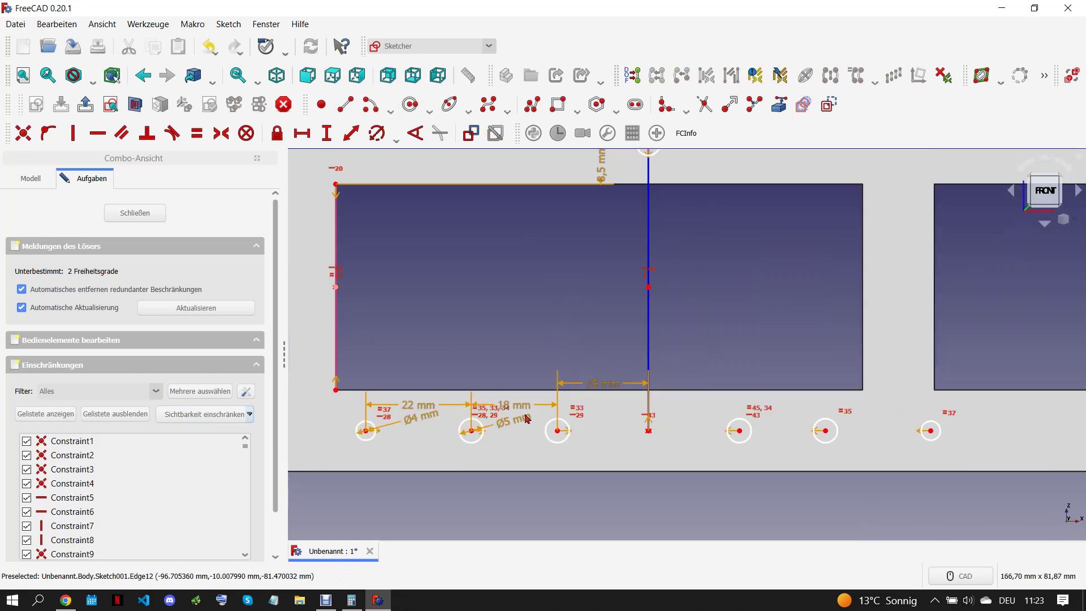
drag(512, 406, 511, 360)
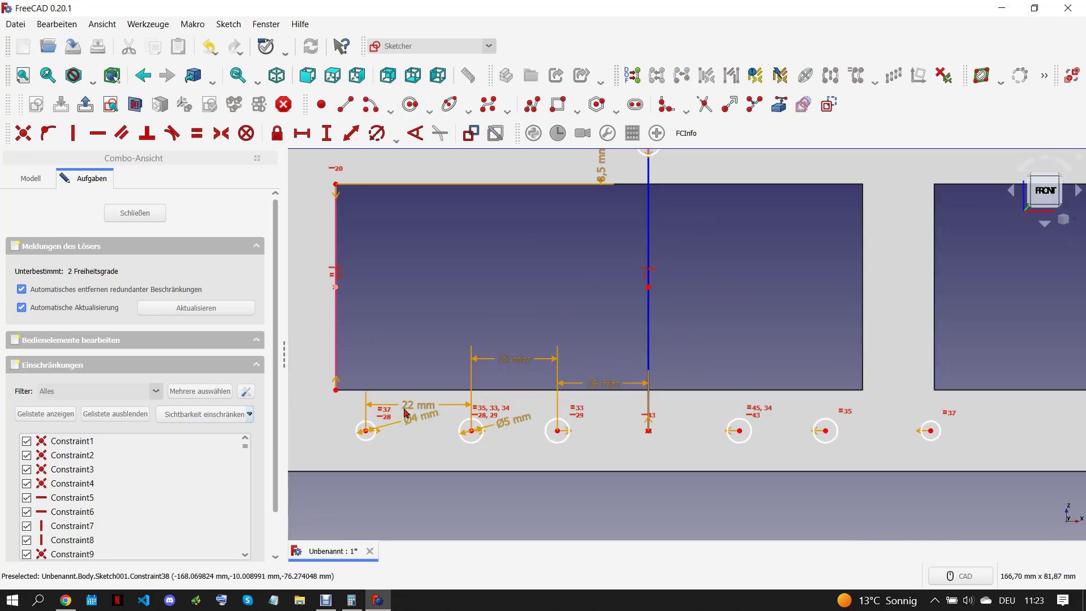
mouse_move(418, 405)
mouse_down()
mouse_move(409, 360)
mouse_move(434, 485)
mouse_up()
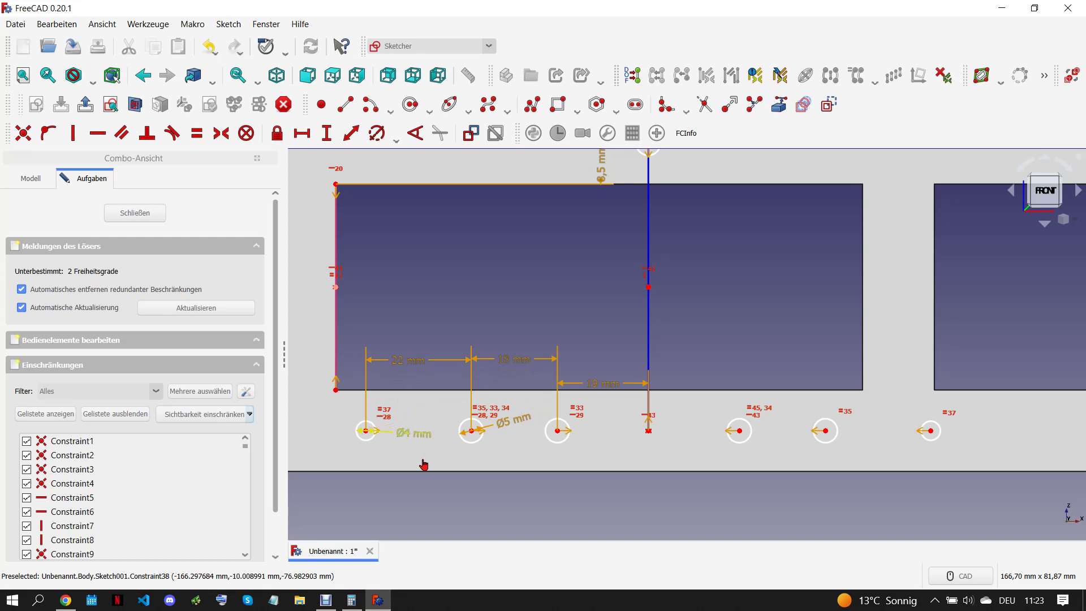
drag(508, 428, 518, 492)
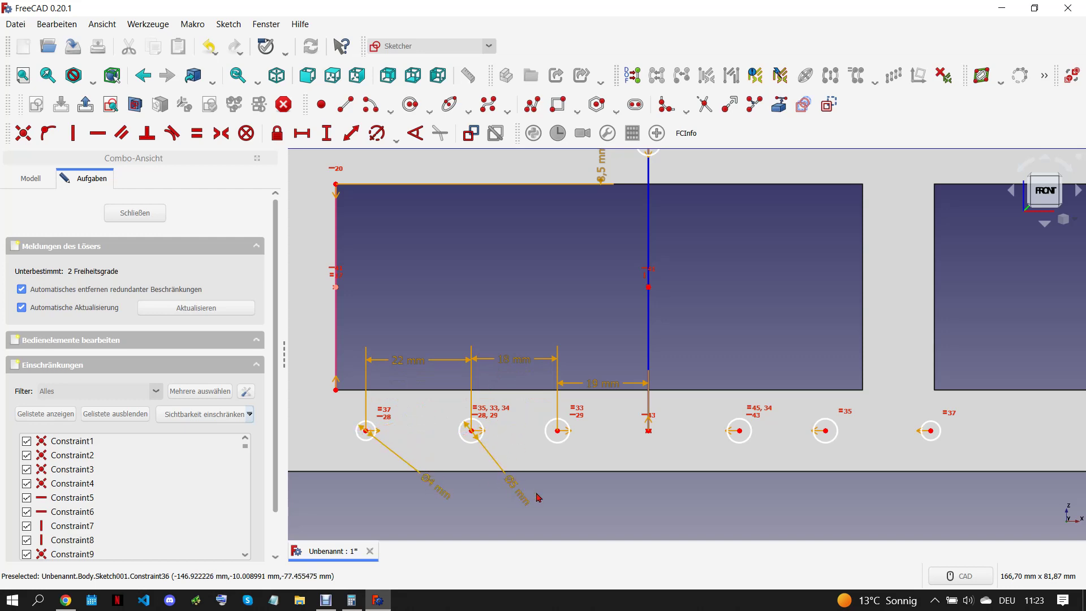
scroll(518, 492, down, 3)
scroll(581, 434, up, 1)
scroll(581, 434, up, 1)
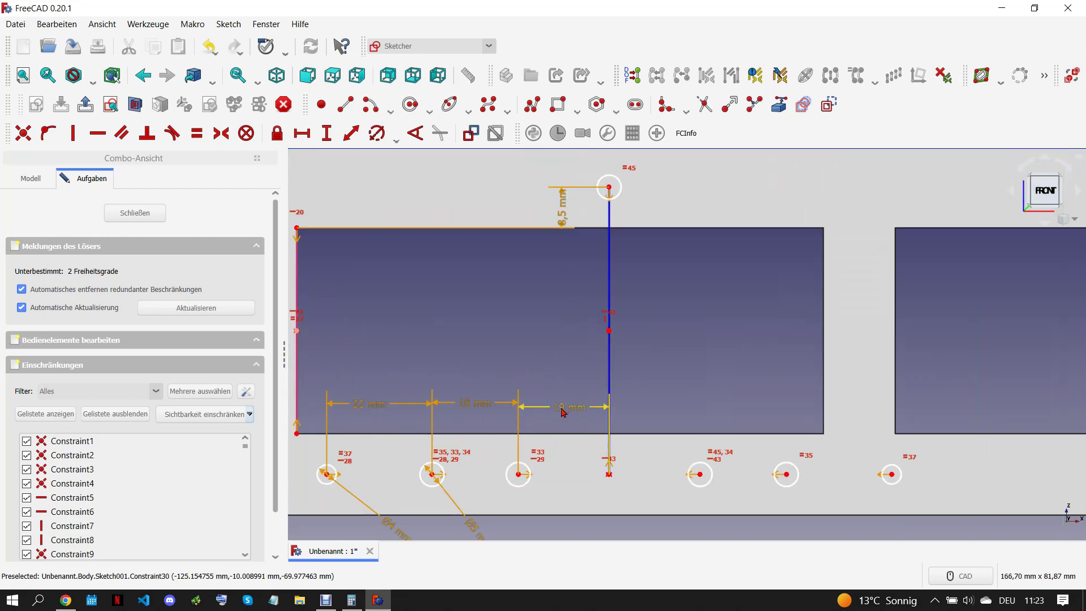
scroll(623, 402, down, 2)
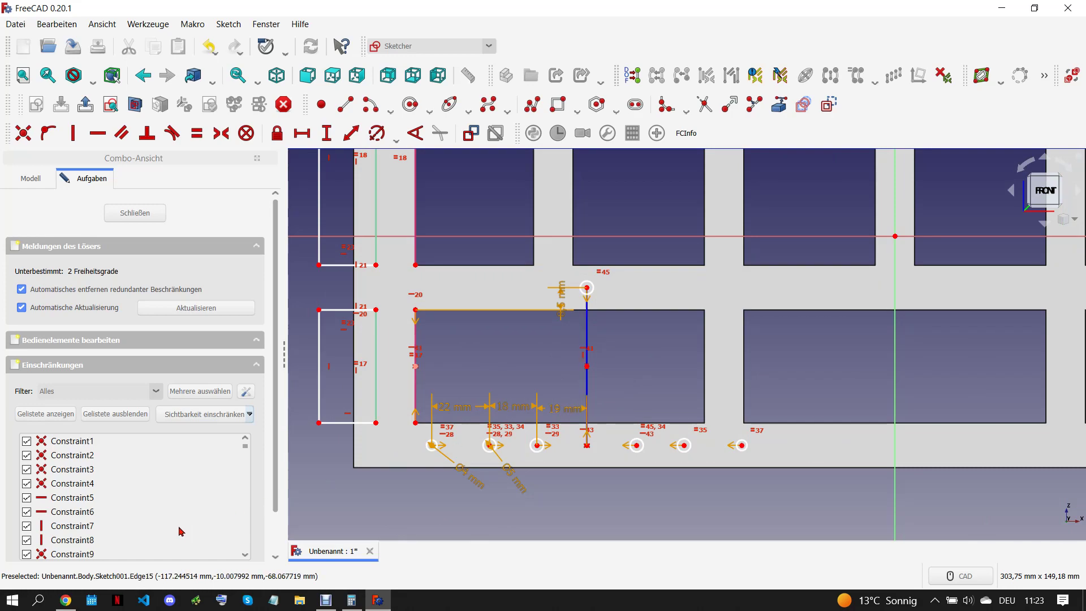
click(66, 599)
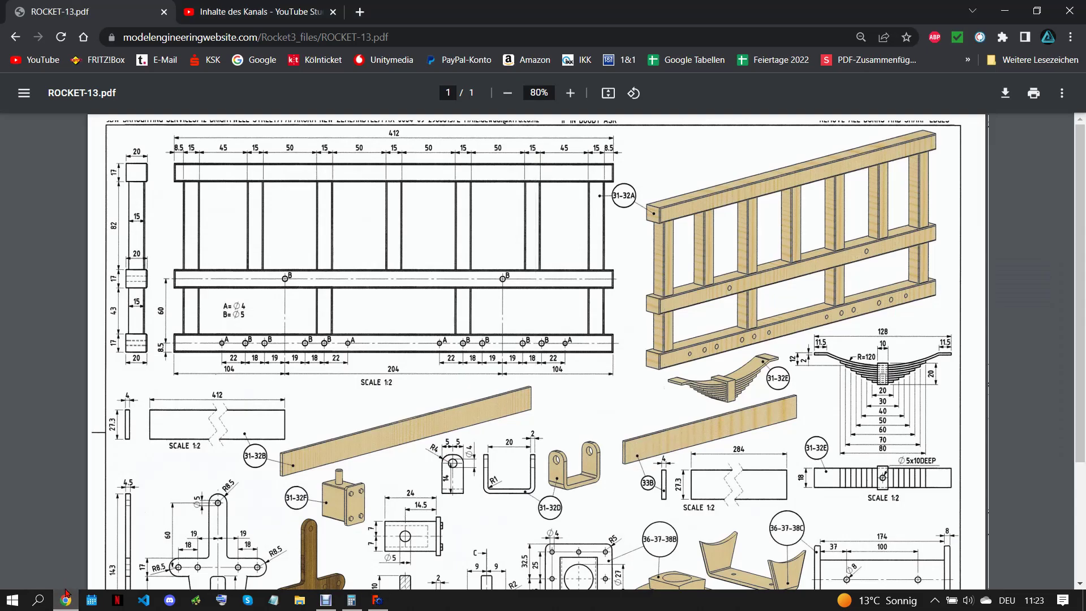
click(377, 601)
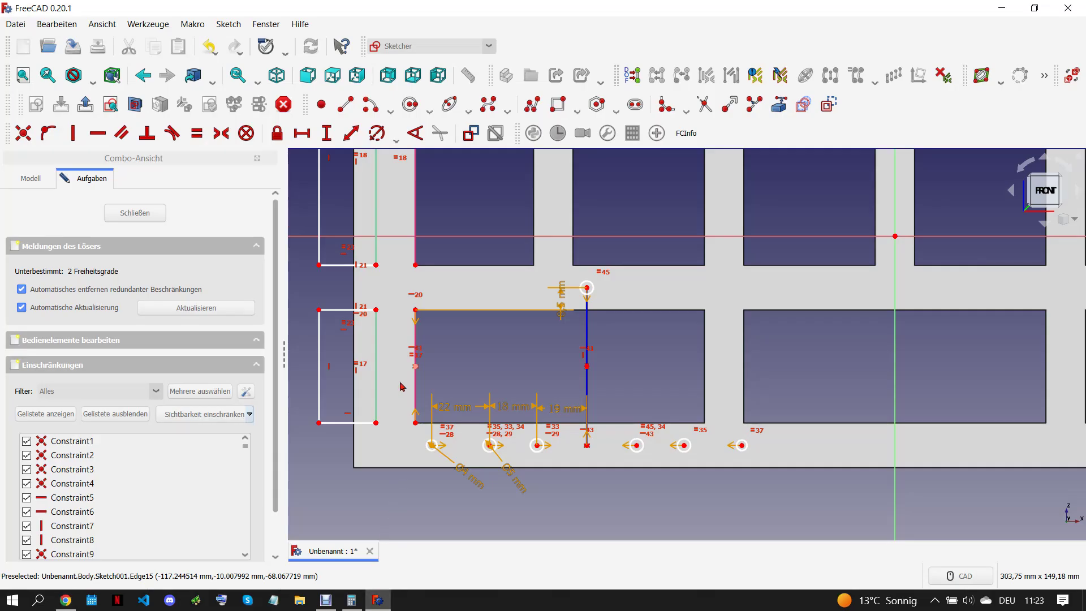
Step: Dimension the guide line's top end 104 mm horizontally from the frame's top-left corner
scroll(403, 451, up, 1)
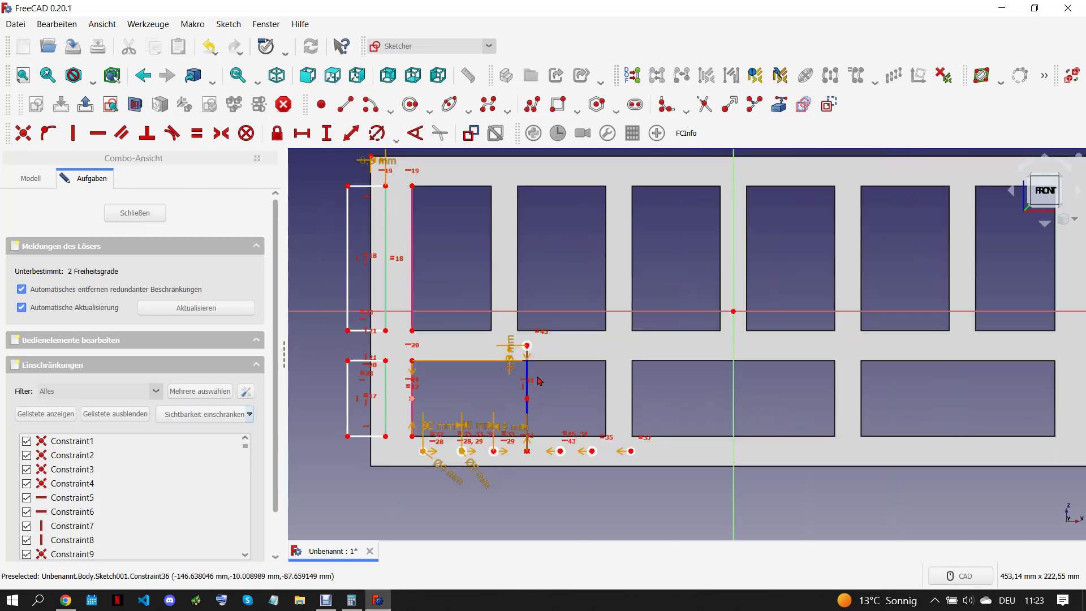
click(527, 346)
click(371, 157)
click(303, 136)
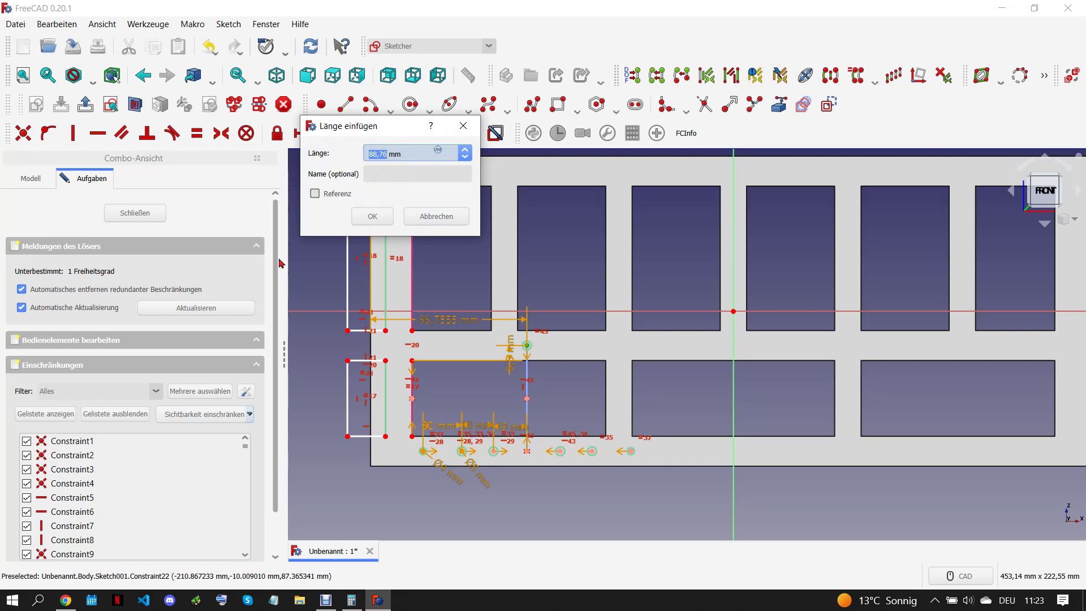
text(104)
click(376, 216)
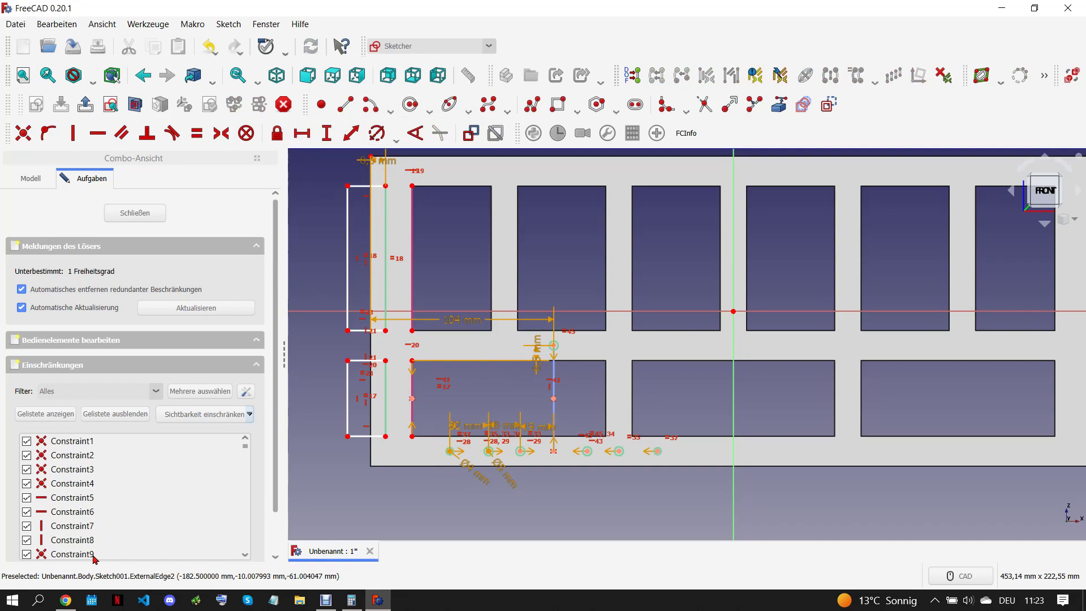
click(67, 600)
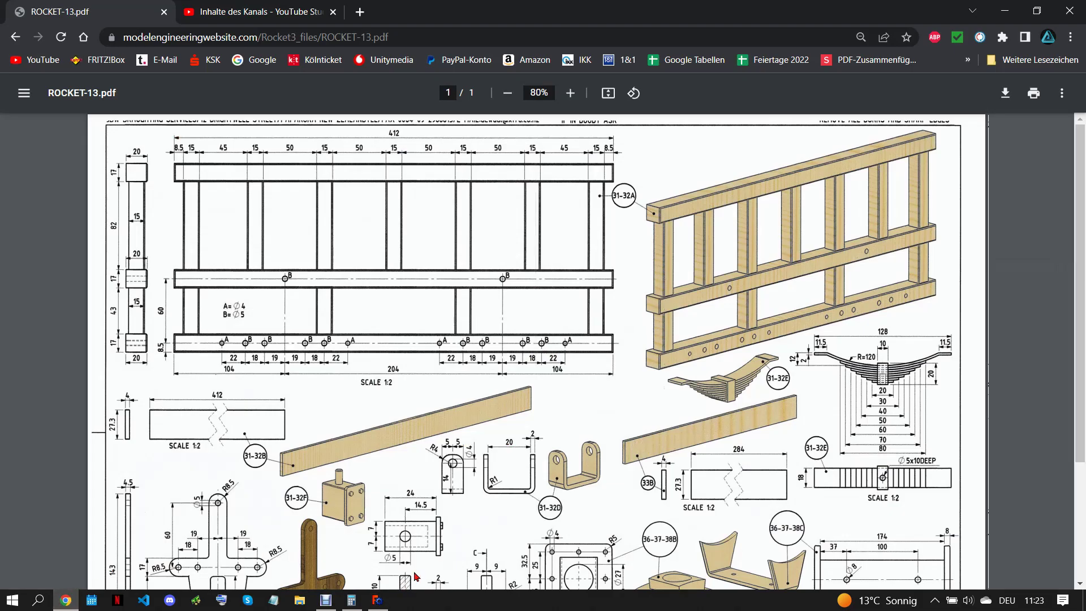
click(380, 598)
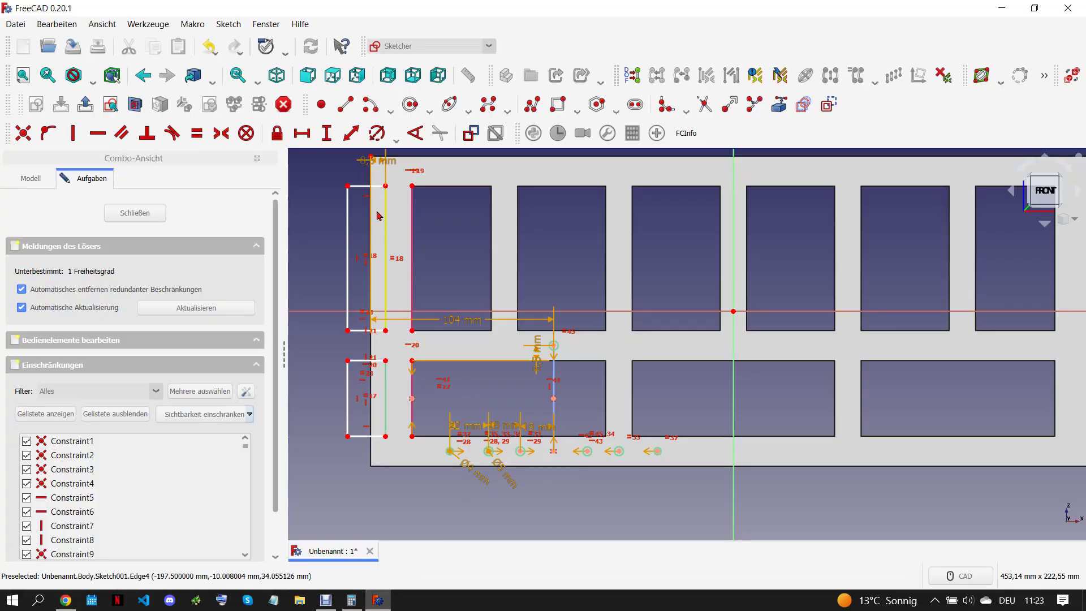
Step: Give the remaining edge a 21.67 mm dimension and exit the sketch
click(369, 191)
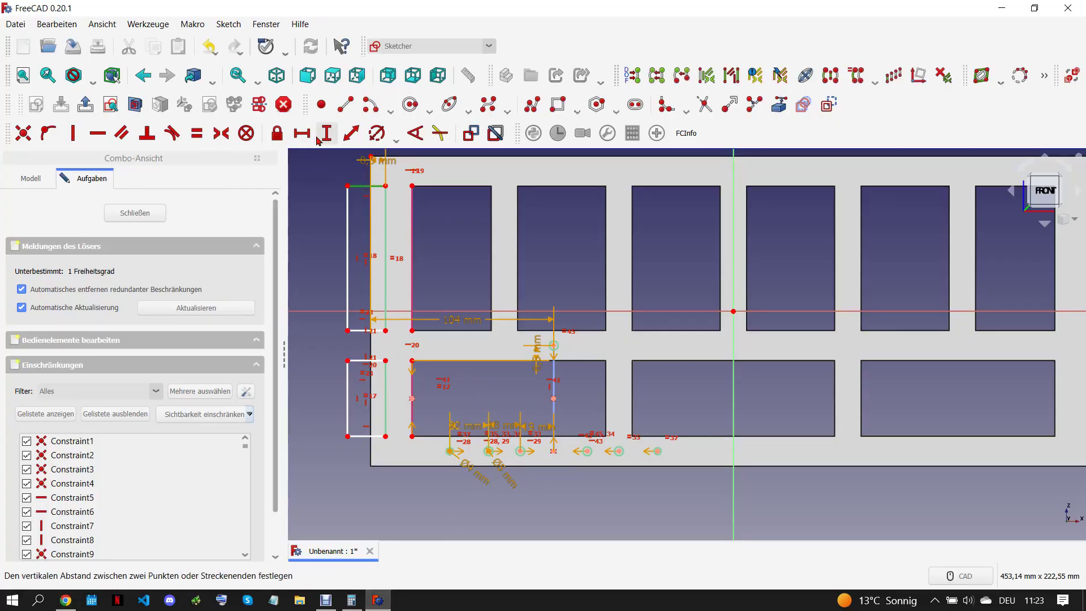
click(351, 133)
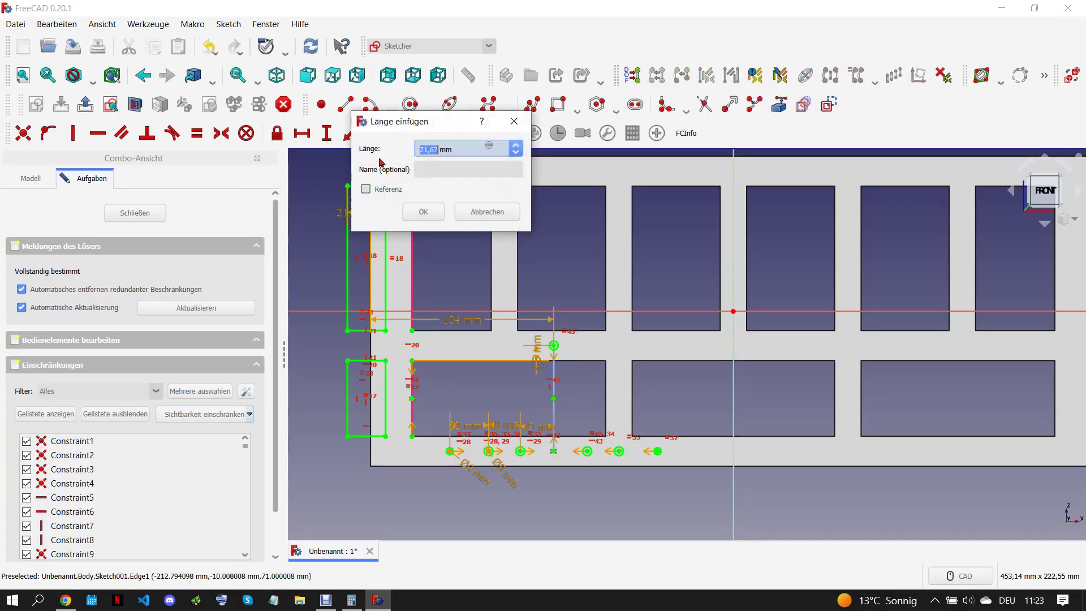
click(424, 213)
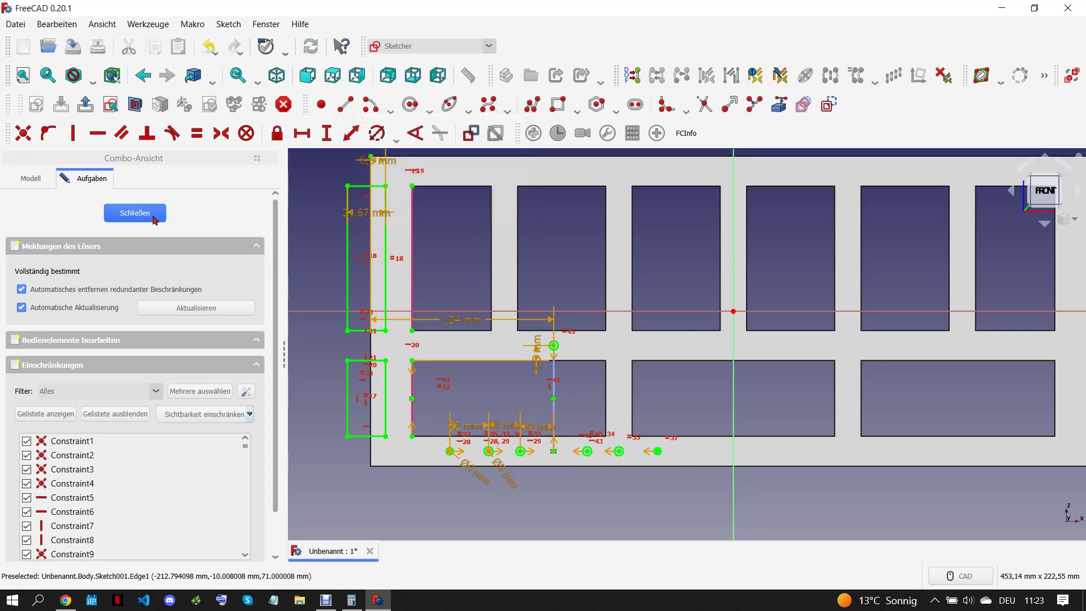
key(Escape)
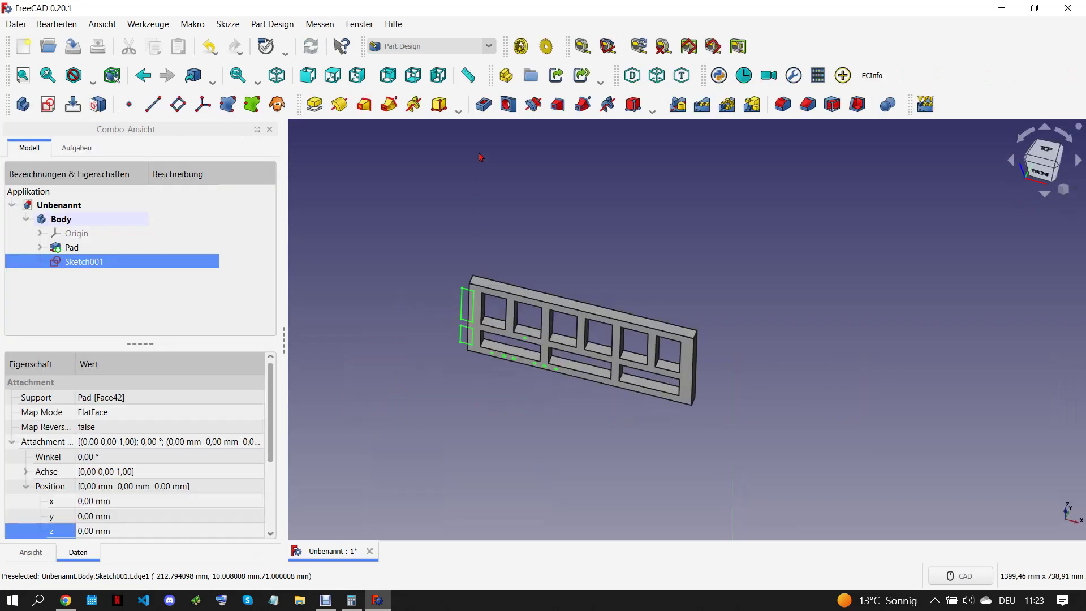
Step: Pocket Sketch001 through the whole frame with type 'Durch alles'
click(478, 110)
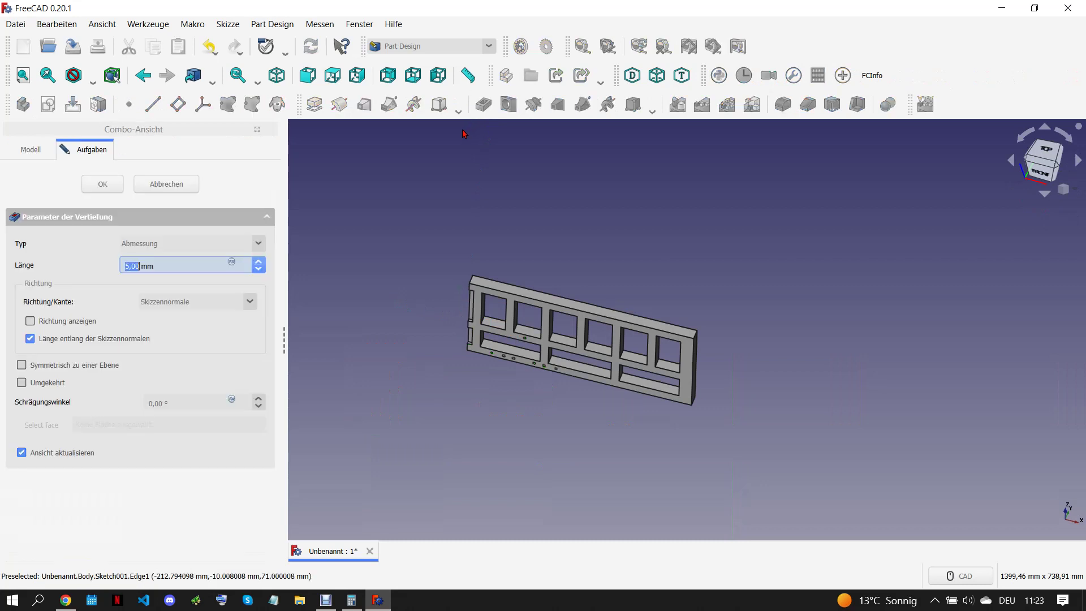
click(182, 244)
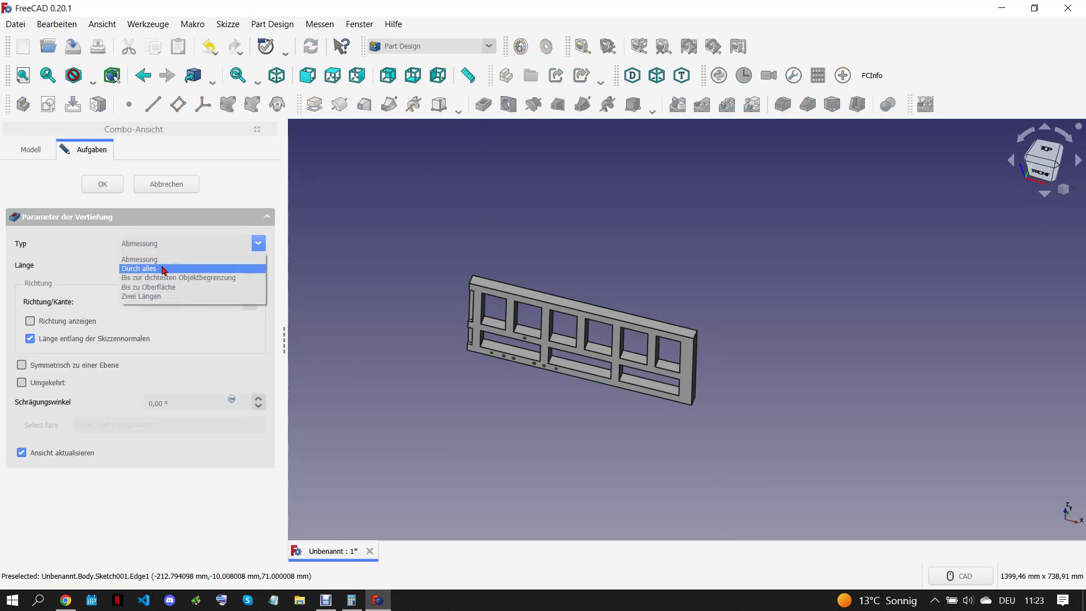
click(164, 269)
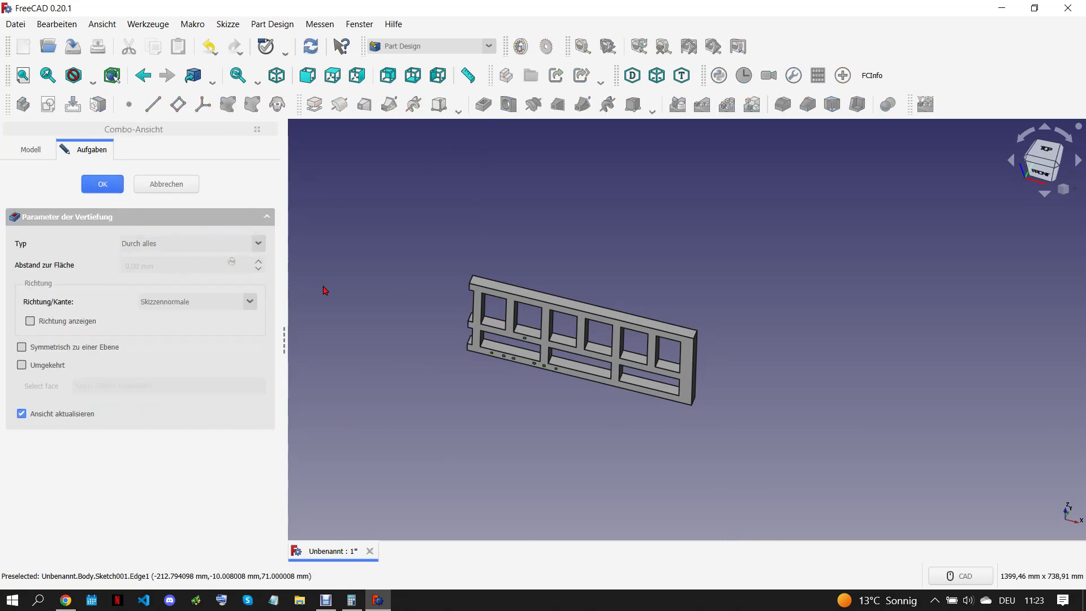
key(Return)
click(84, 263)
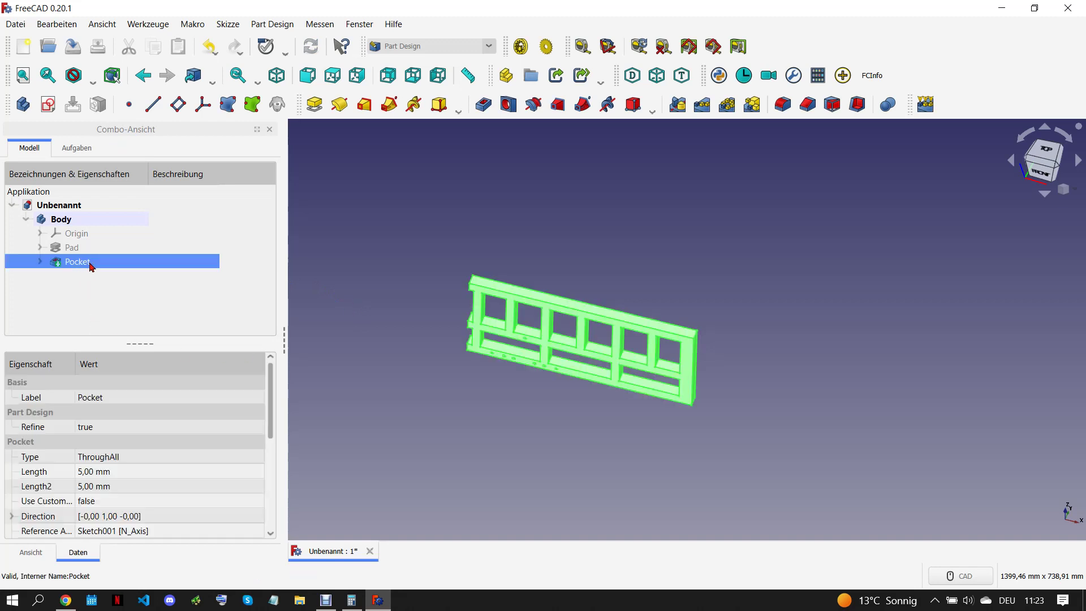
Step: Mirror the Pocket so its holes and notches repeat at the frame's other end
click(677, 103)
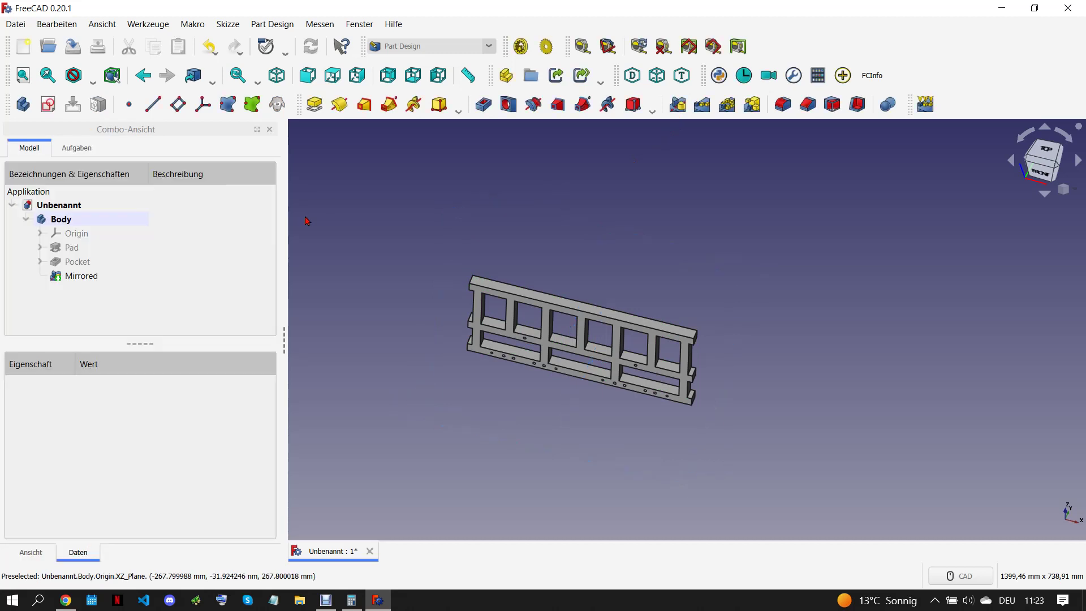
click(48, 103)
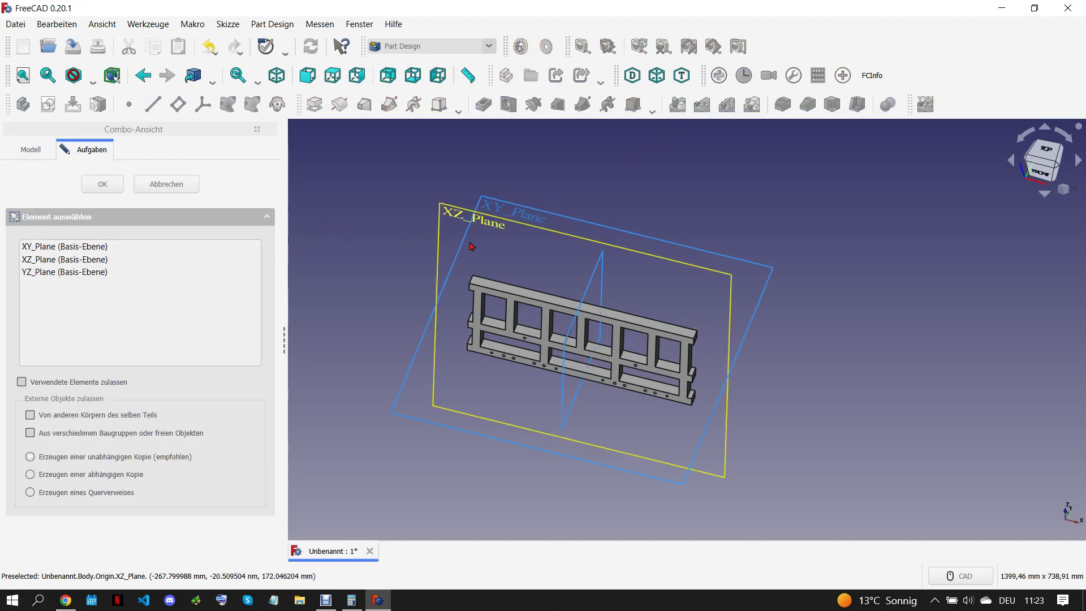
Step: Start a sketch on YZ_Plane and import the frame's four horizontal edges as external geometry
click(123, 187)
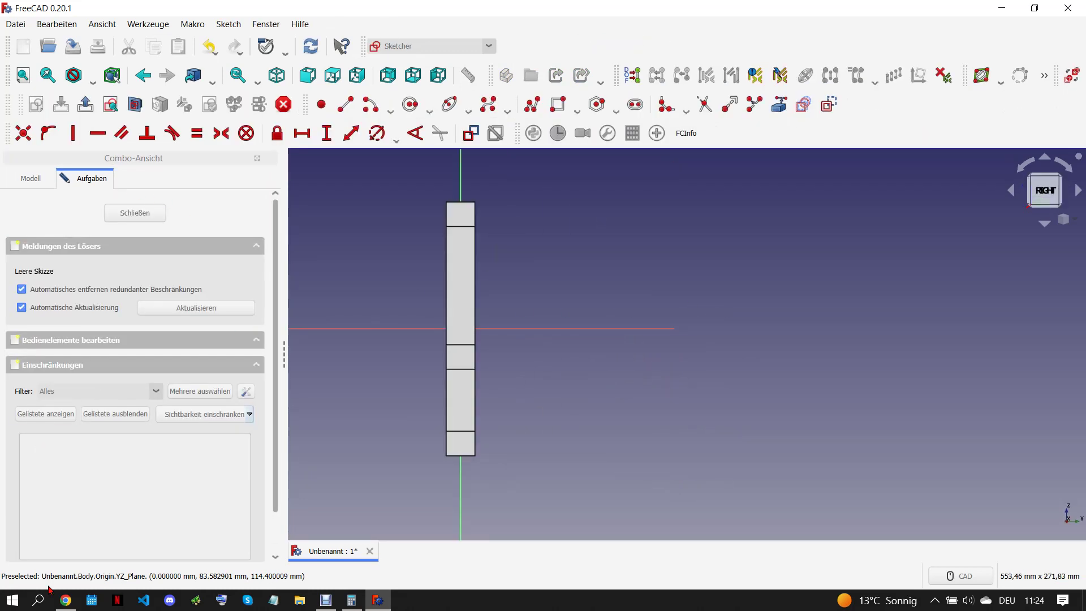
click(66, 599)
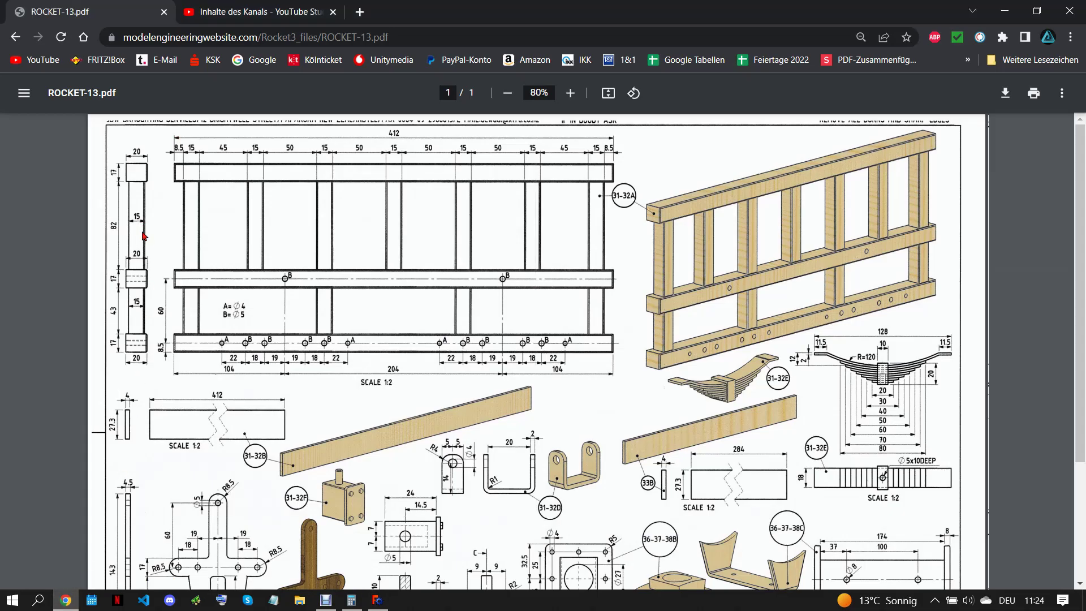
click(377, 599)
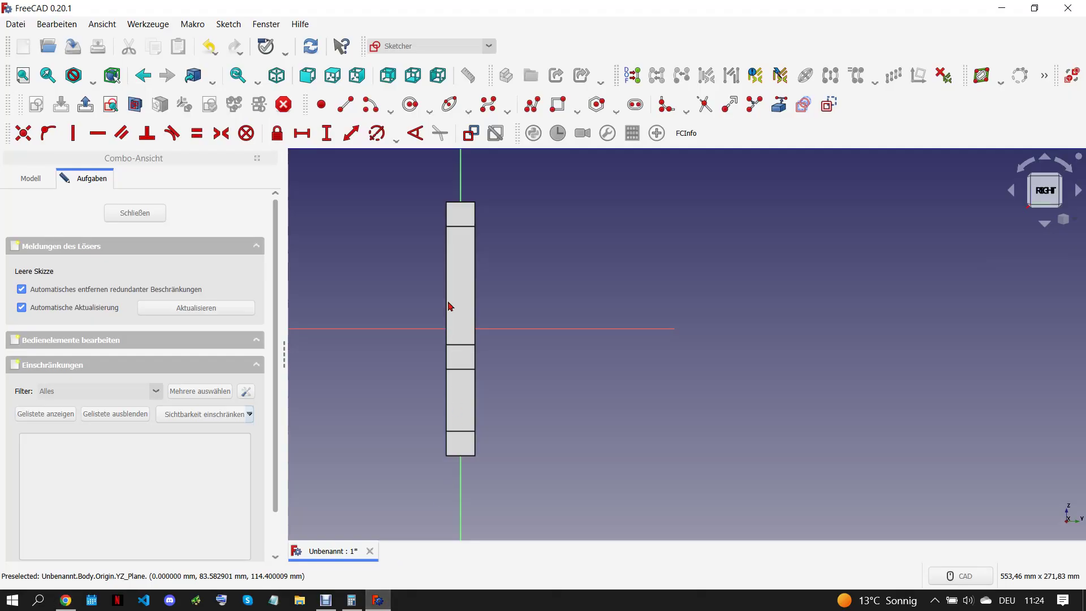
click(455, 227)
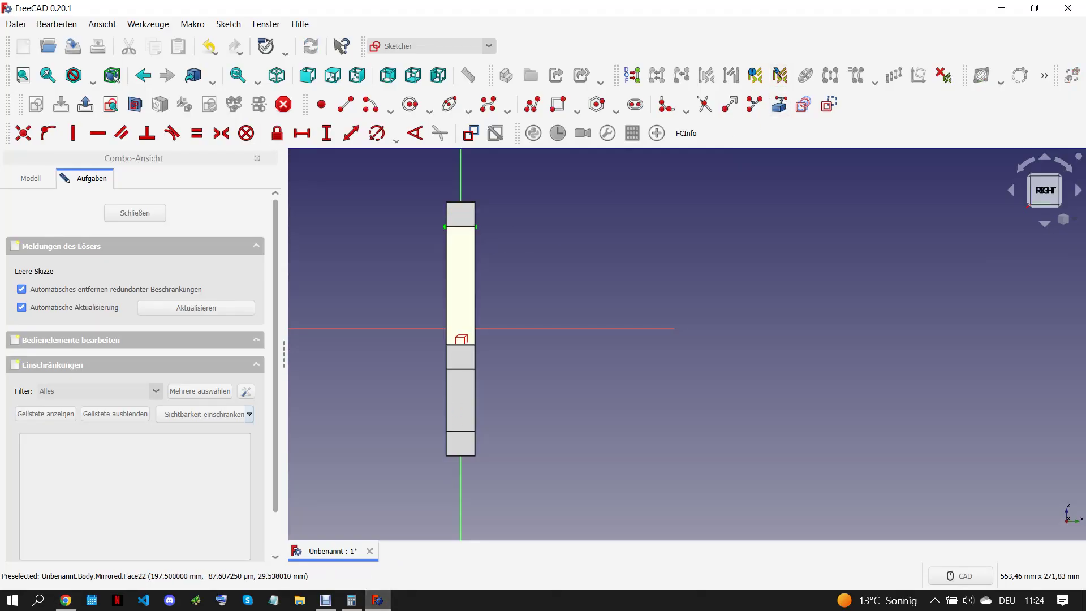
click(455, 343)
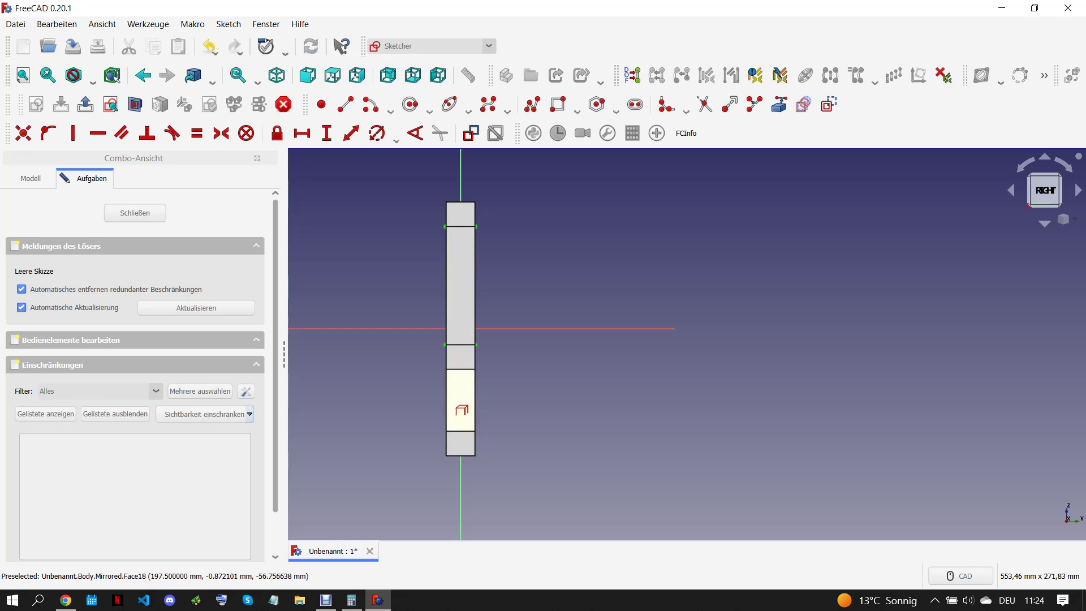
click(458, 368)
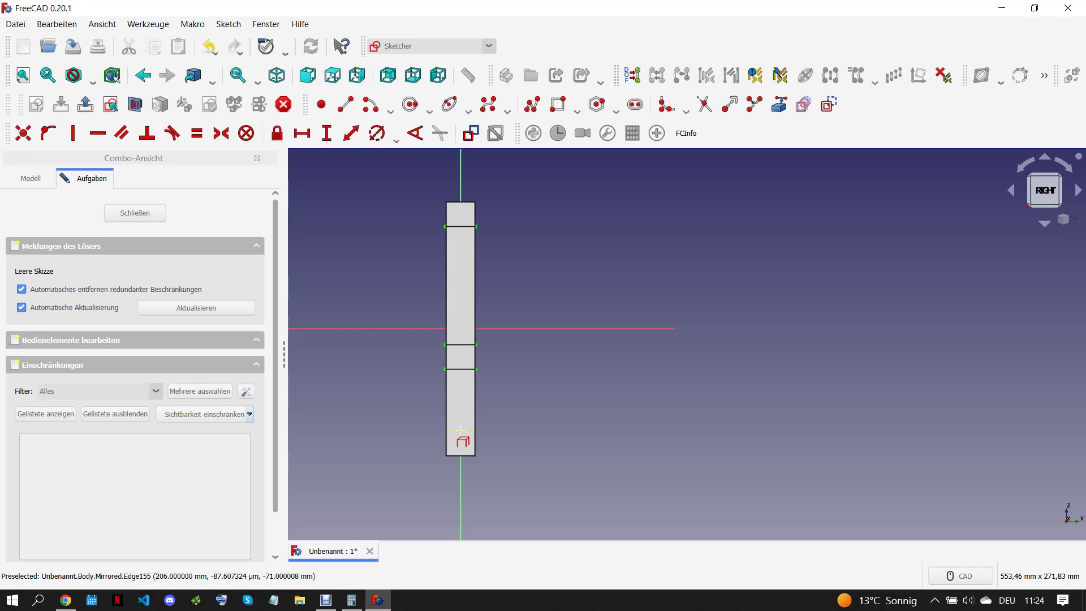
click(559, 432)
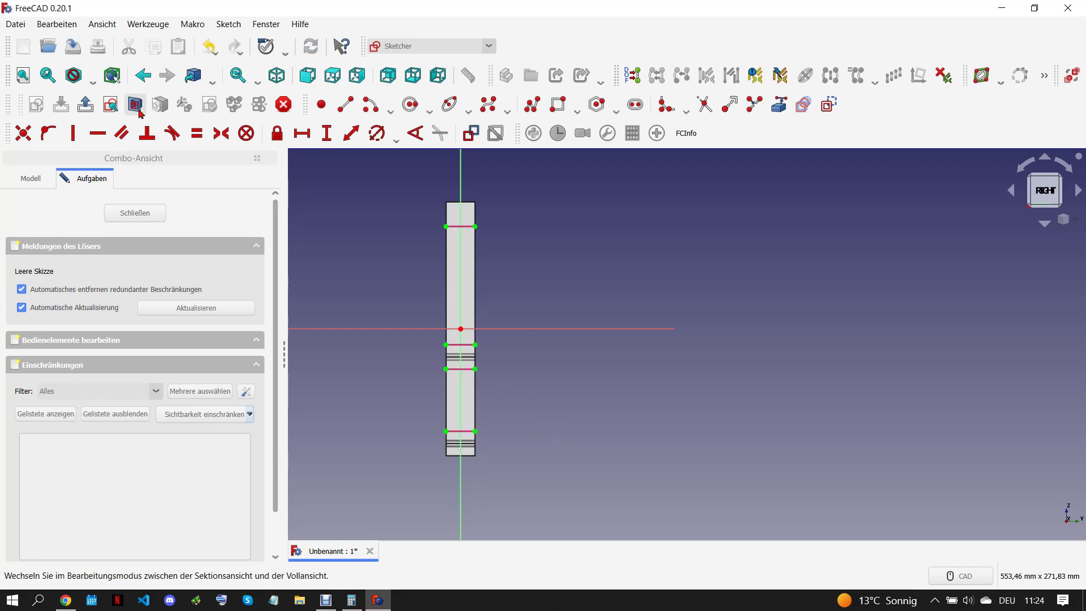
scroll(460, 302, up, 3)
Step: Draw three rectangles around the frame's top edge, corner and horizontal axis
click(558, 104)
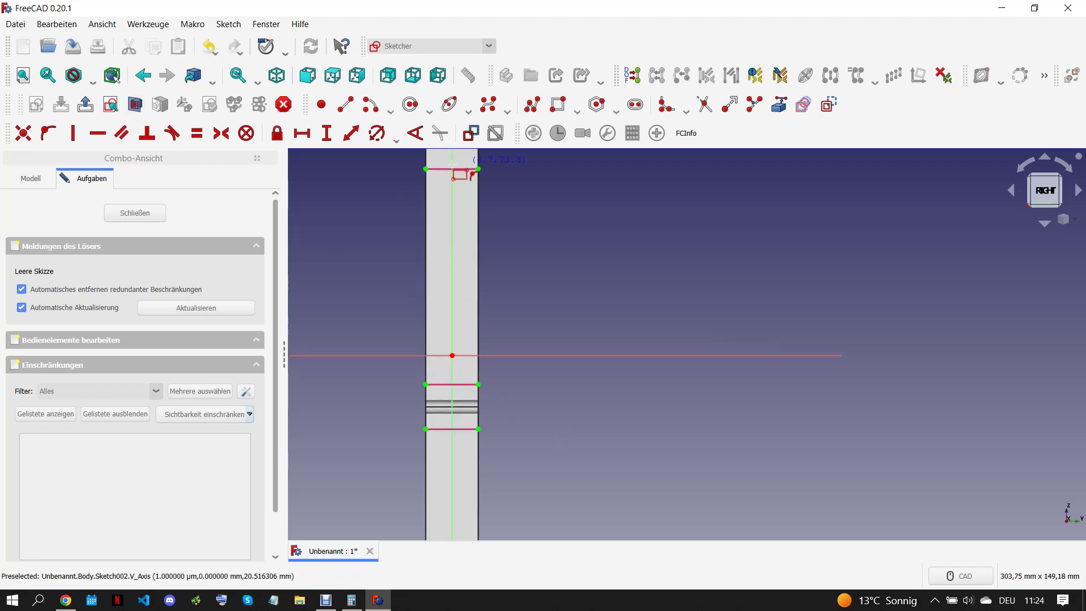
click(439, 169)
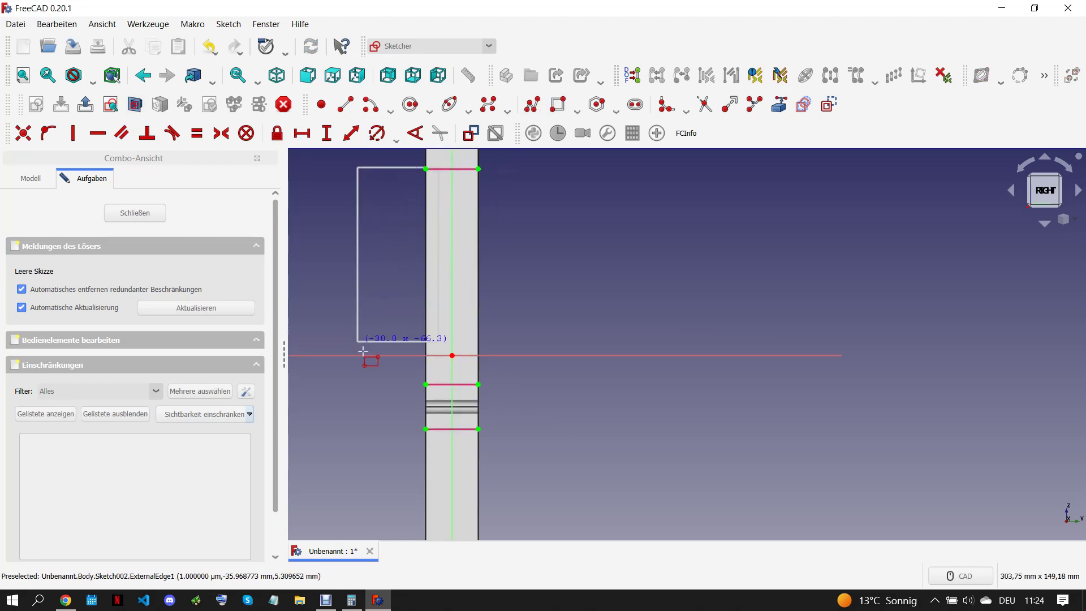
click(372, 378)
scroll(423, 339, down, 2)
scroll(460, 415, up, 2)
click(397, 361)
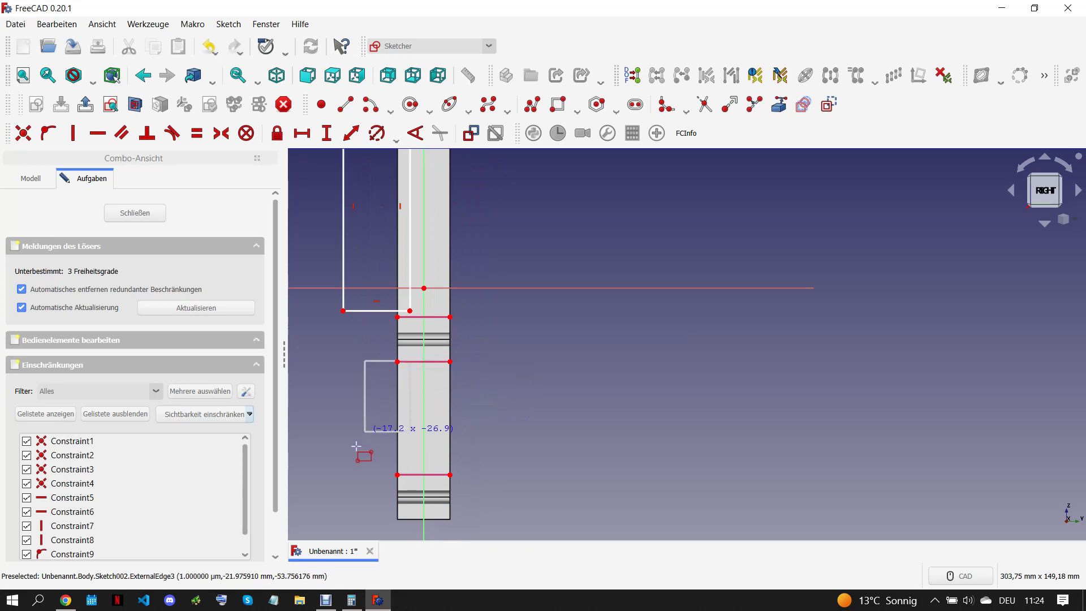
click(339, 463)
scroll(340, 463, down, 1)
scroll(465, 262, up, 2)
scroll(446, 252, up, 1)
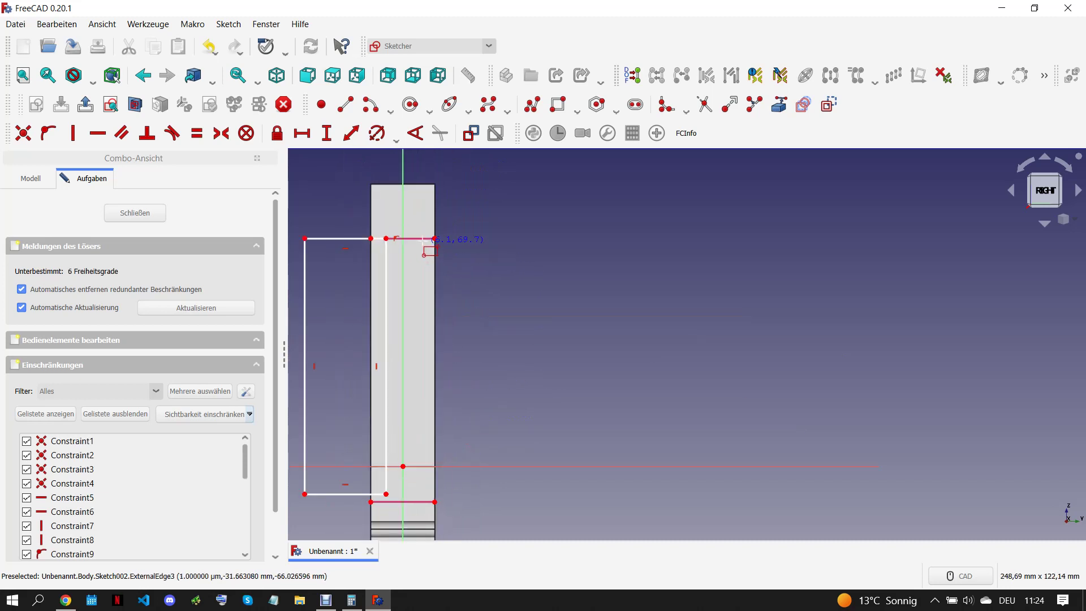
click(419, 238)
click(519, 466)
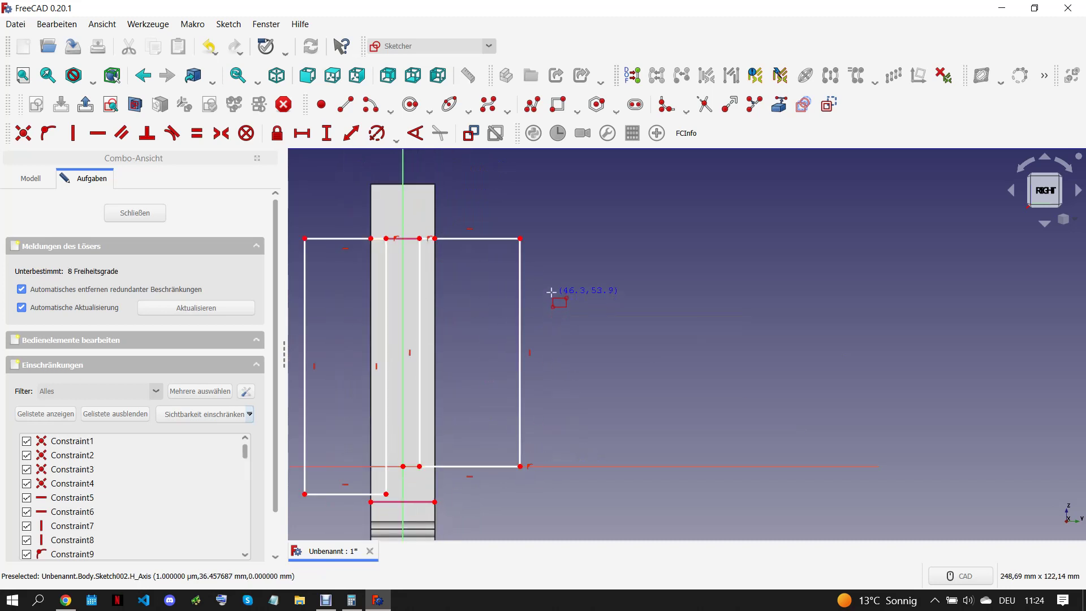
Step: Delete the stray corner constraint and make the two vertical edges equal
right_click(532, 467)
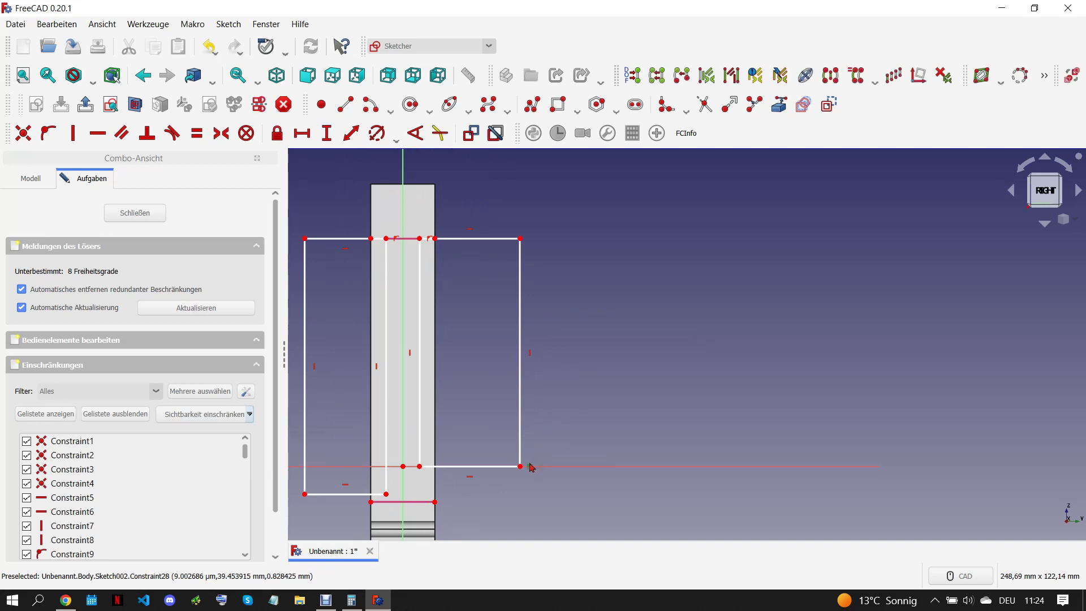
key(Delete)
scroll(526, 368, down, 3)
scroll(455, 334, up, 4)
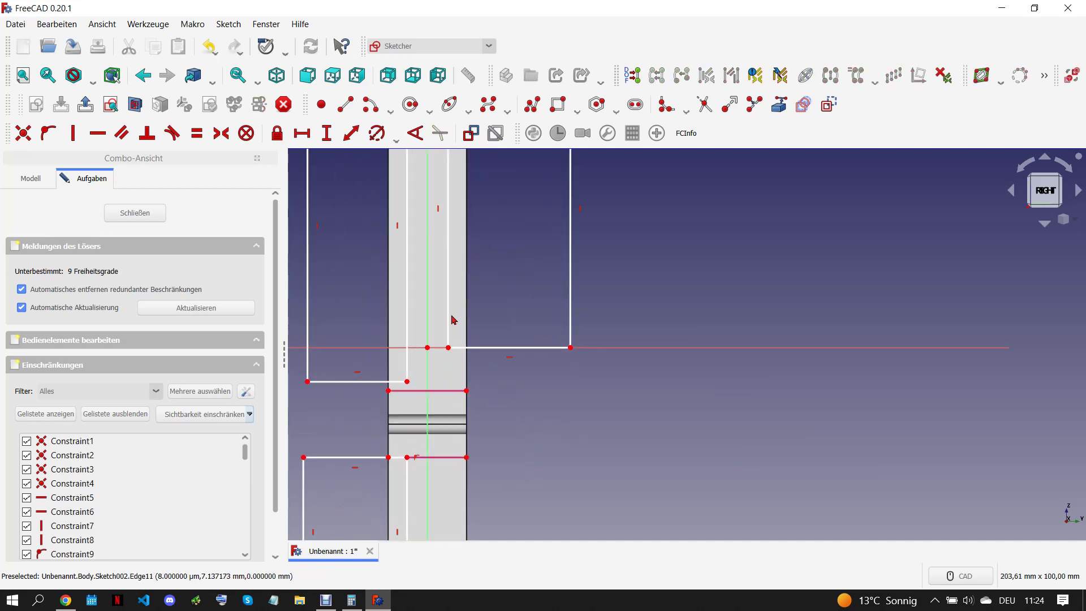
click(408, 310)
click(448, 306)
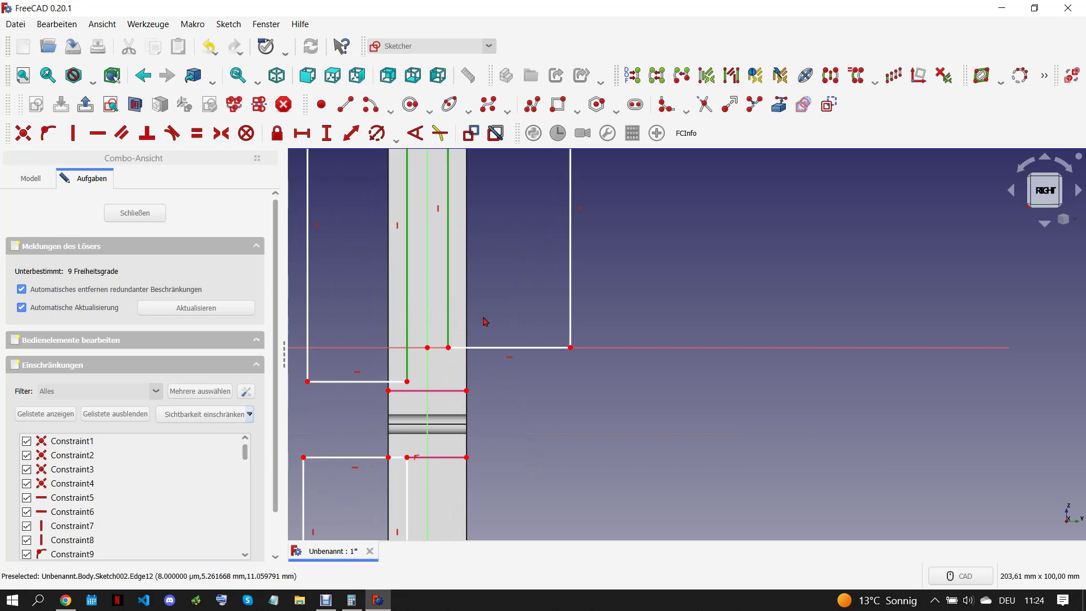
key(e)
Step: Select the left and right rectangles' bottom edges for matching
scroll(509, 340, down, 3)
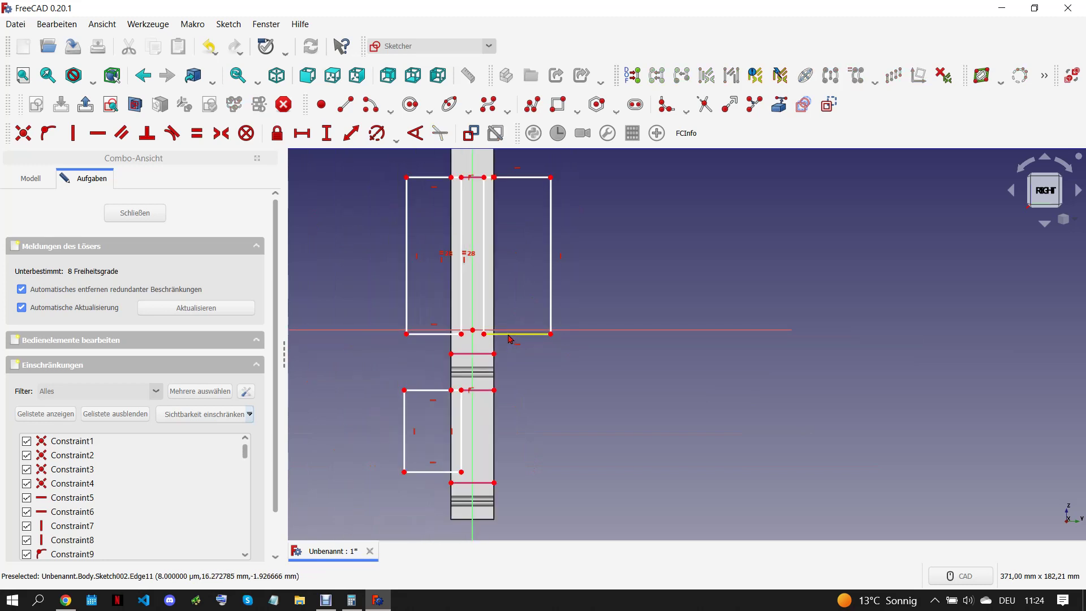
click(510, 336)
click(439, 335)
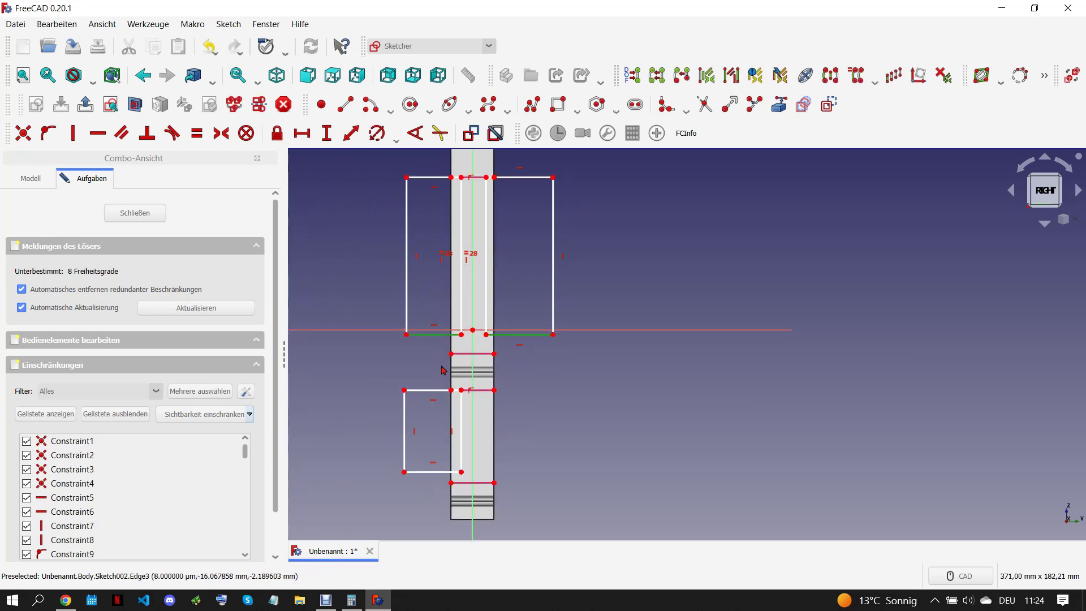
click(435, 397)
click(442, 338)
click(512, 339)
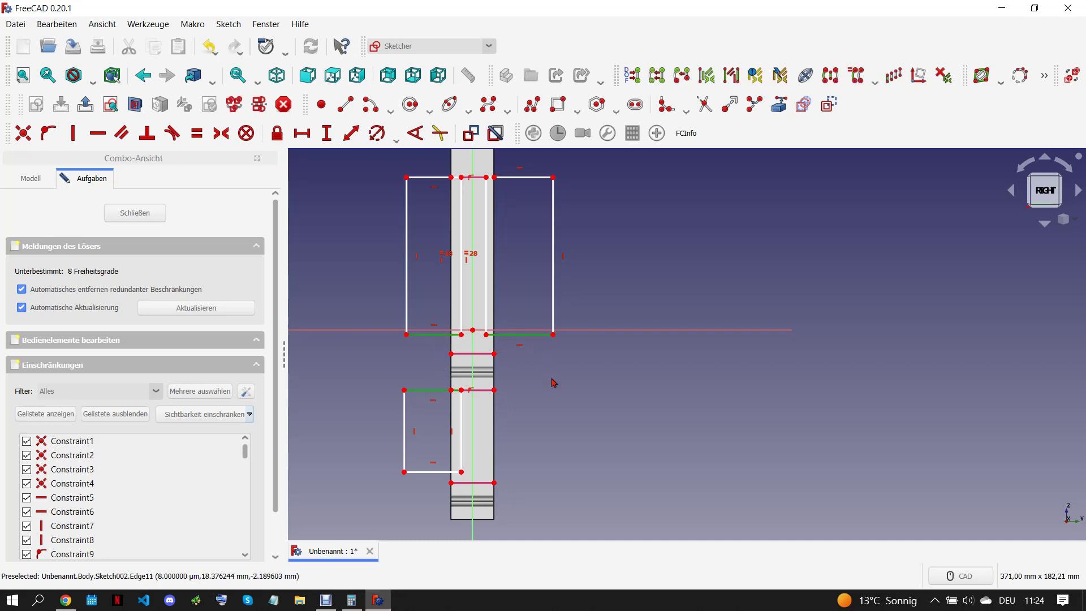
Step: Make the bottom edges equal and draw another rectangle from the existing corner point
key(e)
click(557, 104)
click(496, 382)
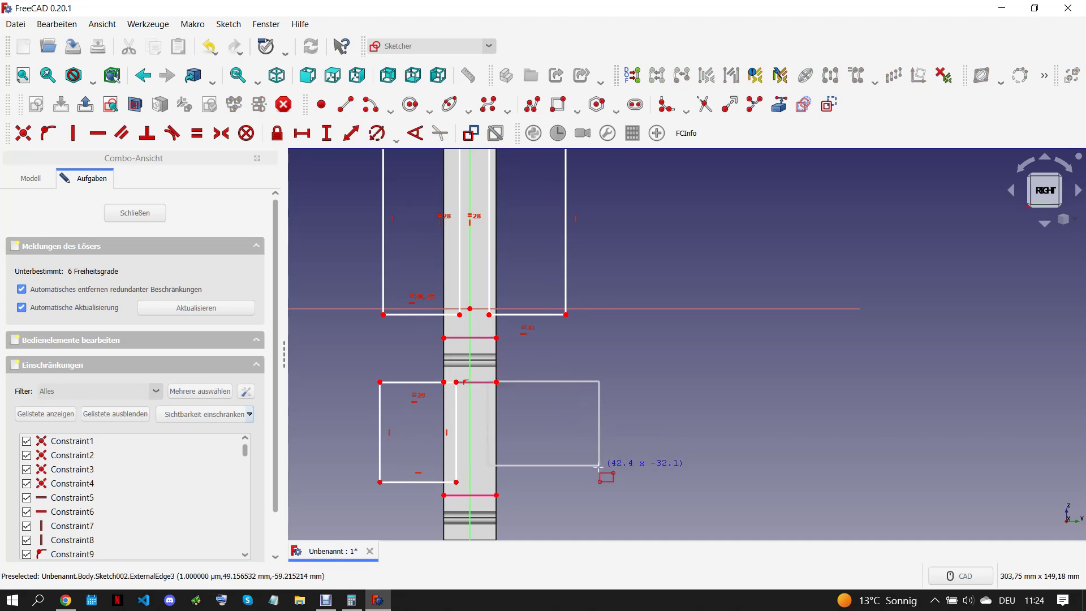
click(584, 470)
click(535, 383)
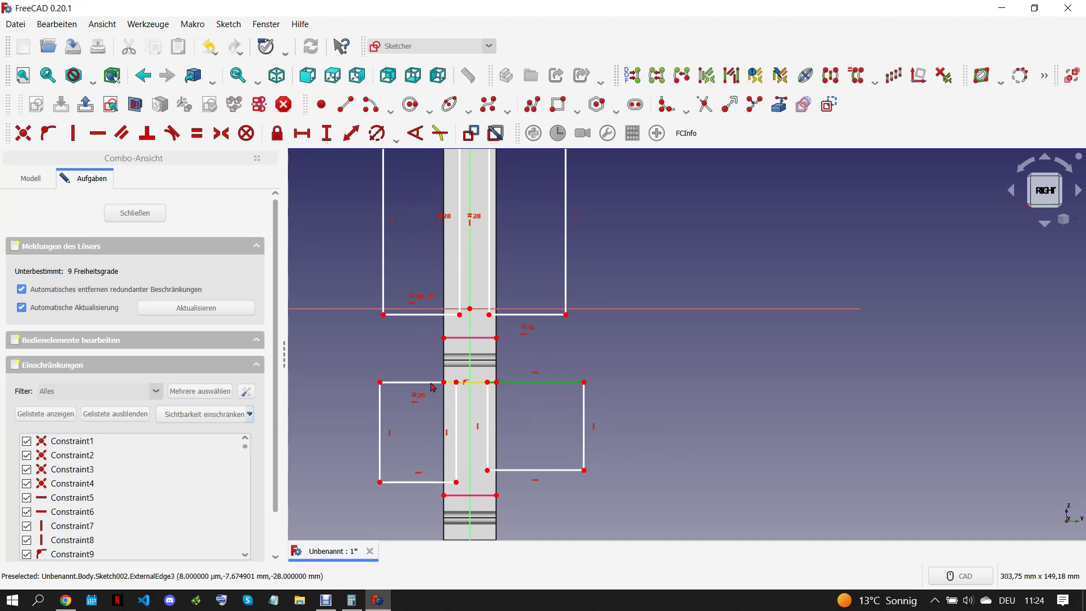
click(425, 387)
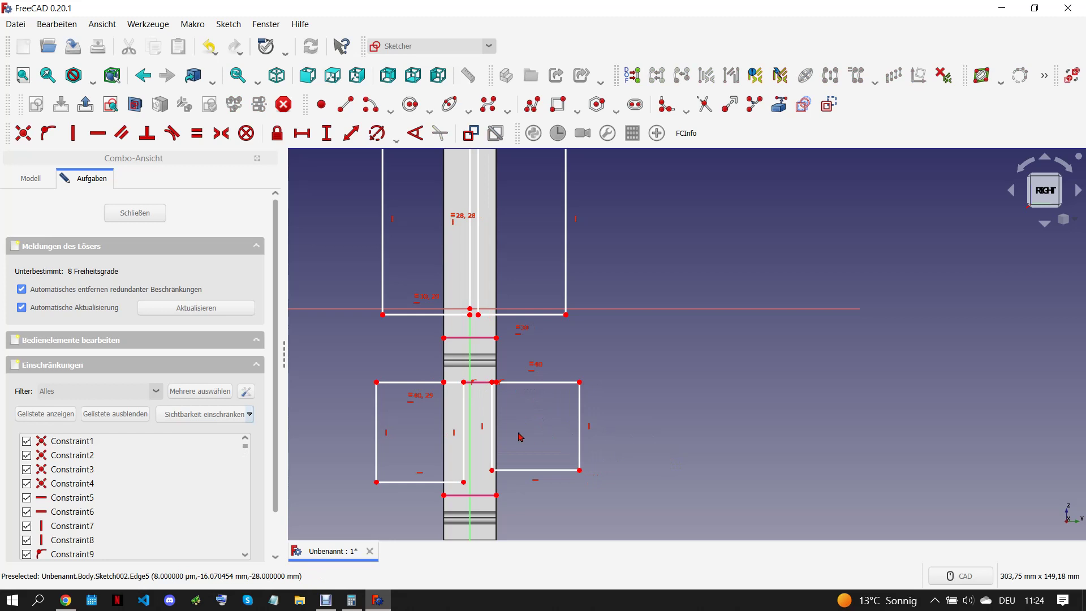
Step: Make the gap's bottom corners symmetric about the vertical axis
click(492, 439)
click(465, 441)
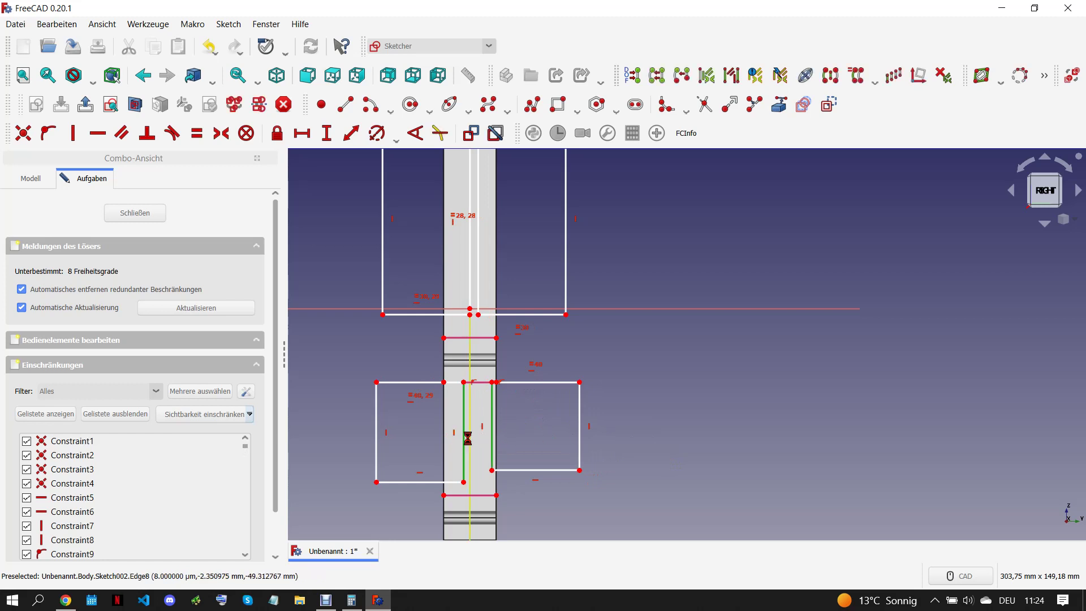
click(492, 471)
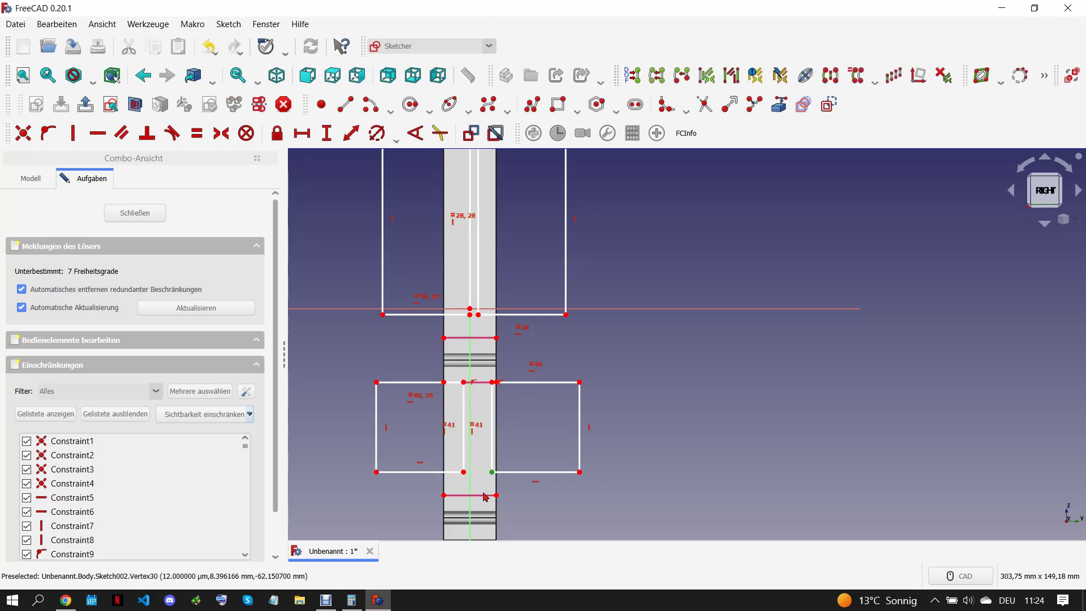
click(509, 478)
click(464, 472)
click(469, 484)
click(221, 133)
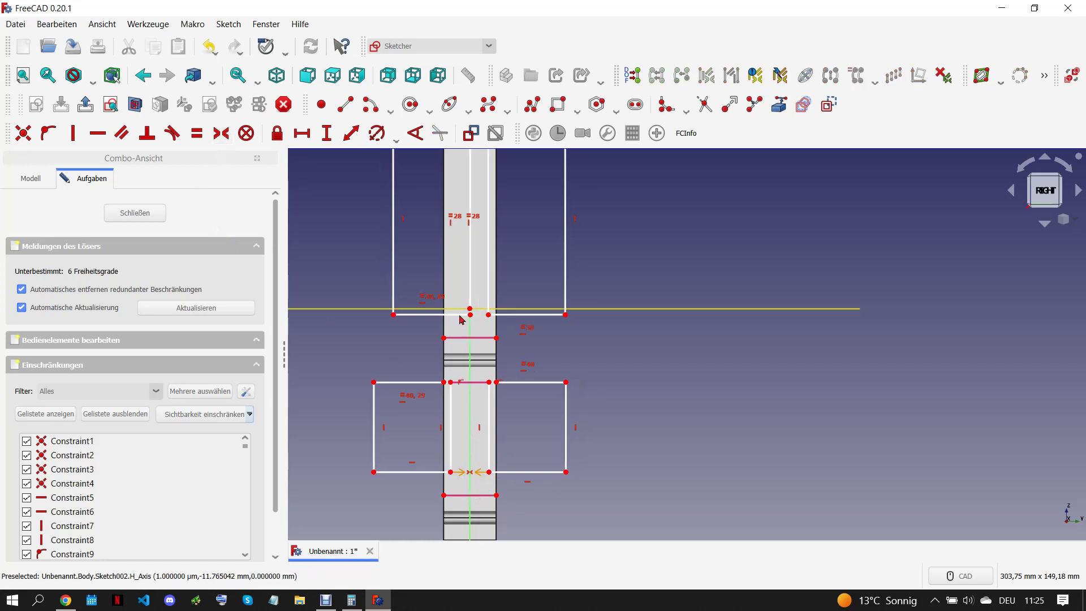
Step: Align the upper and lower rectangle corners vertically on both left and right sides
drag(471, 315, 455, 318)
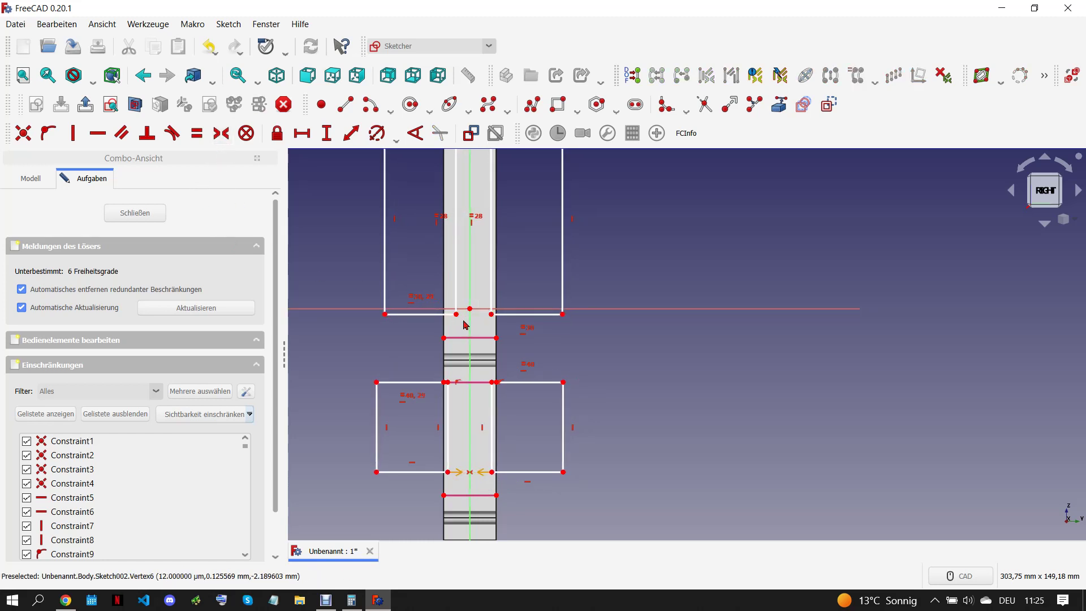
click(448, 383)
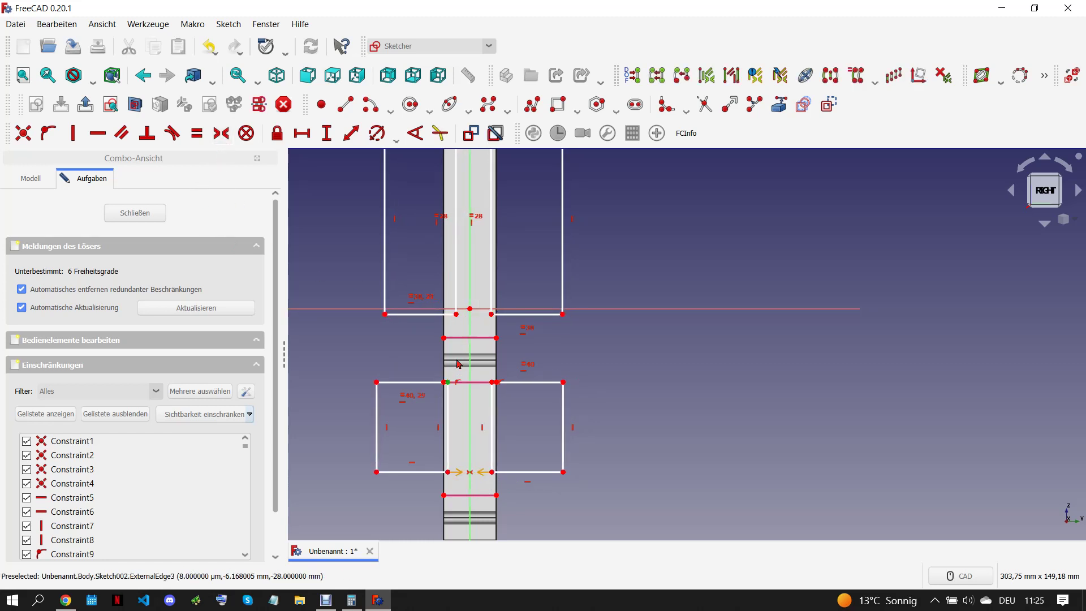
click(456, 314)
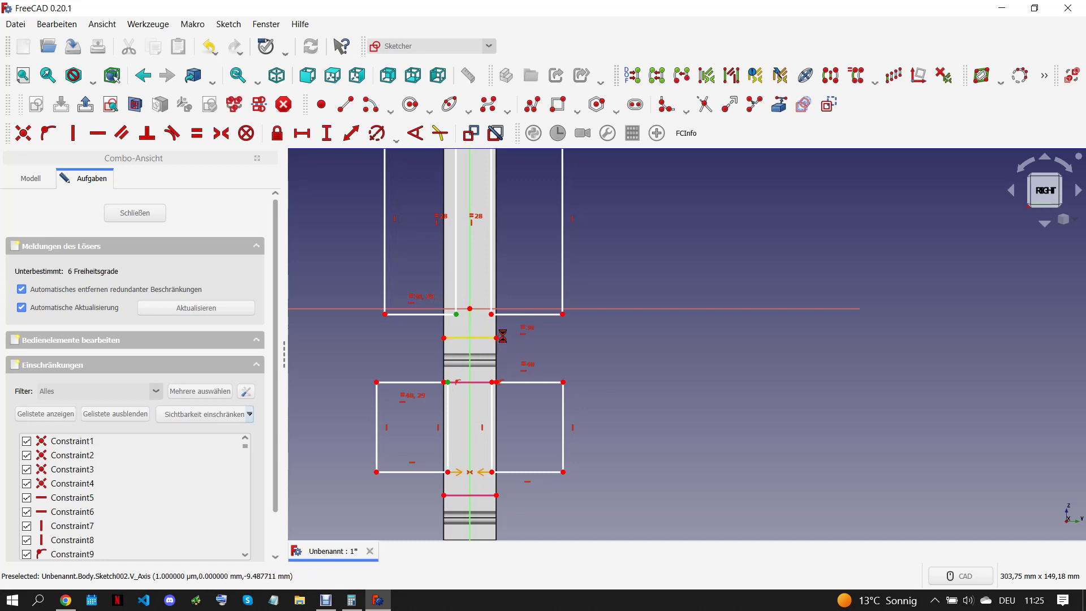
key(v)
click(494, 315)
click(493, 382)
key(v)
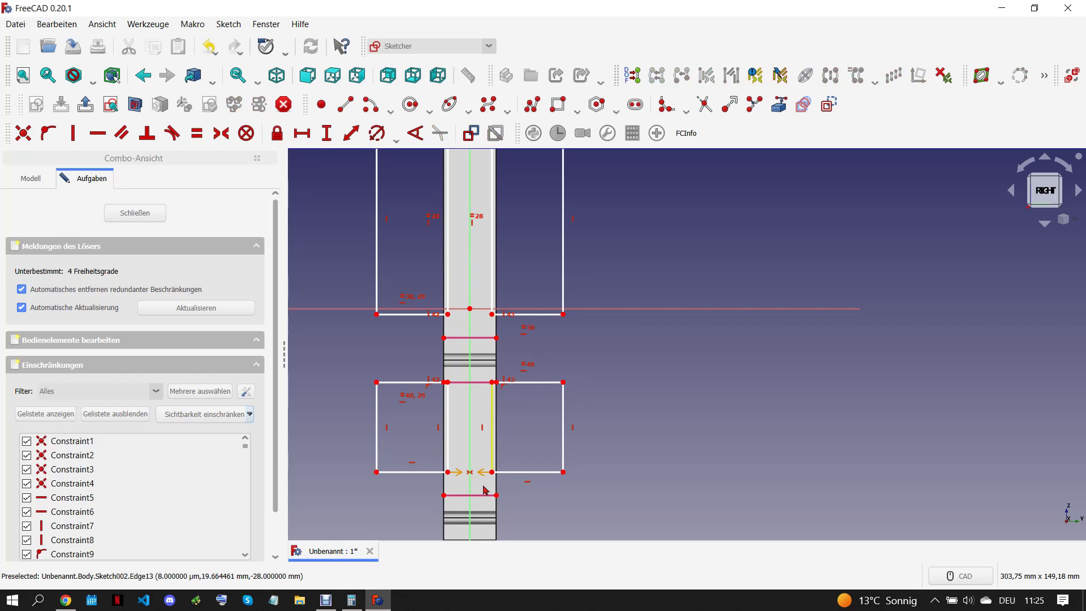
Step: Seat the rectangles' bottom corners on the lower and upper crossbar edges
click(492, 472)
click(487, 496)
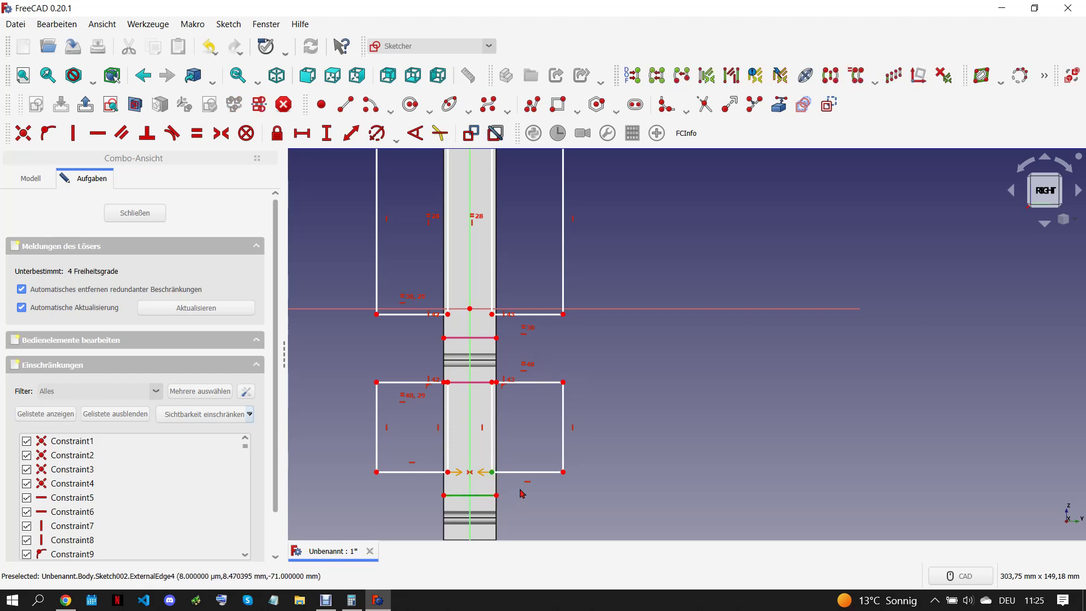
click(48, 133)
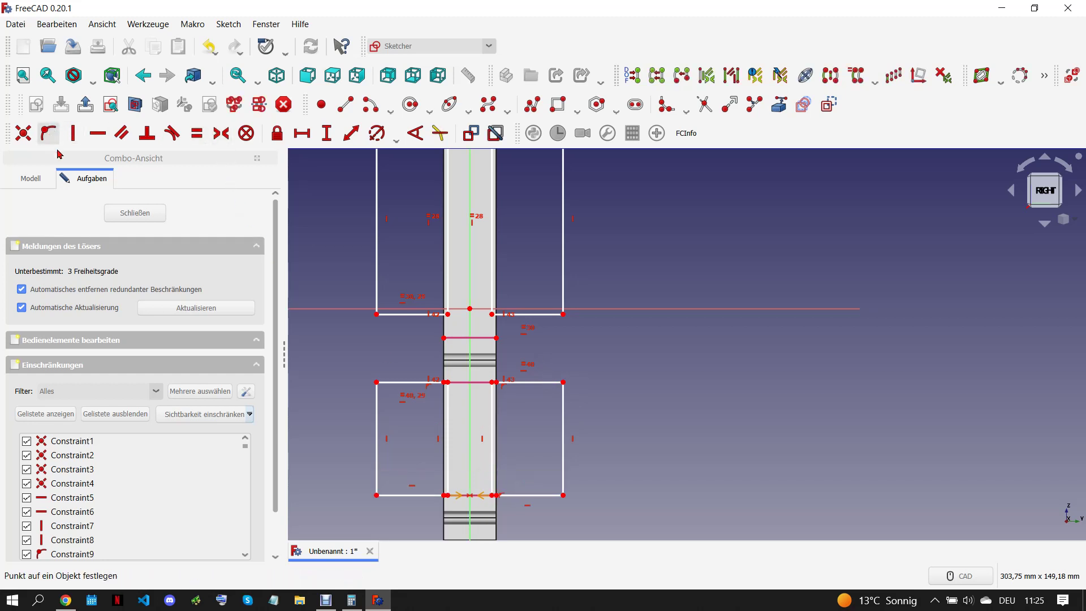
click(491, 314)
click(478, 338)
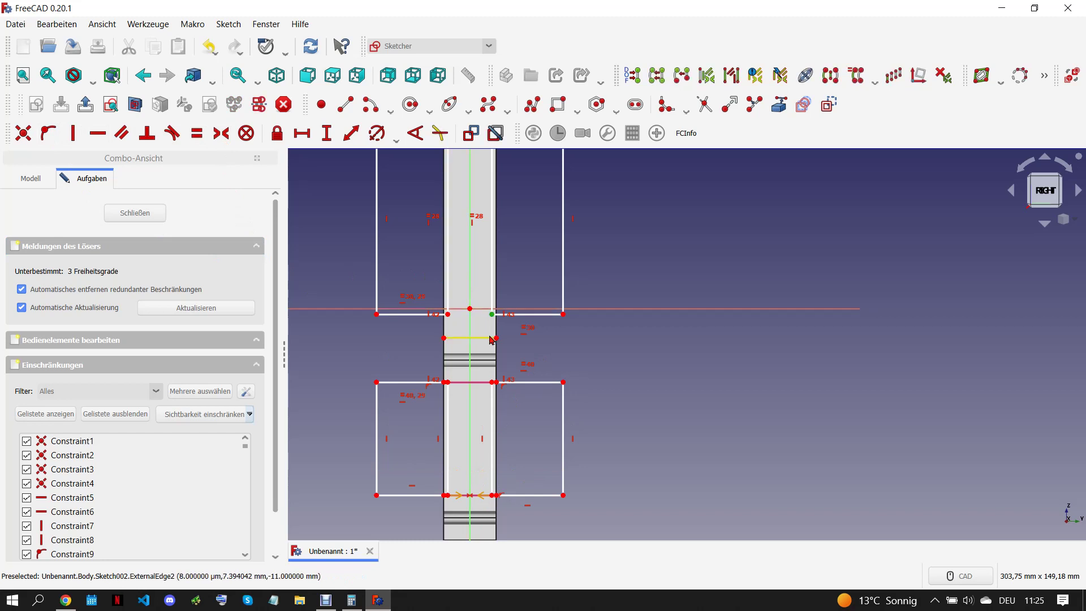
click(48, 133)
scroll(459, 348, up, 3)
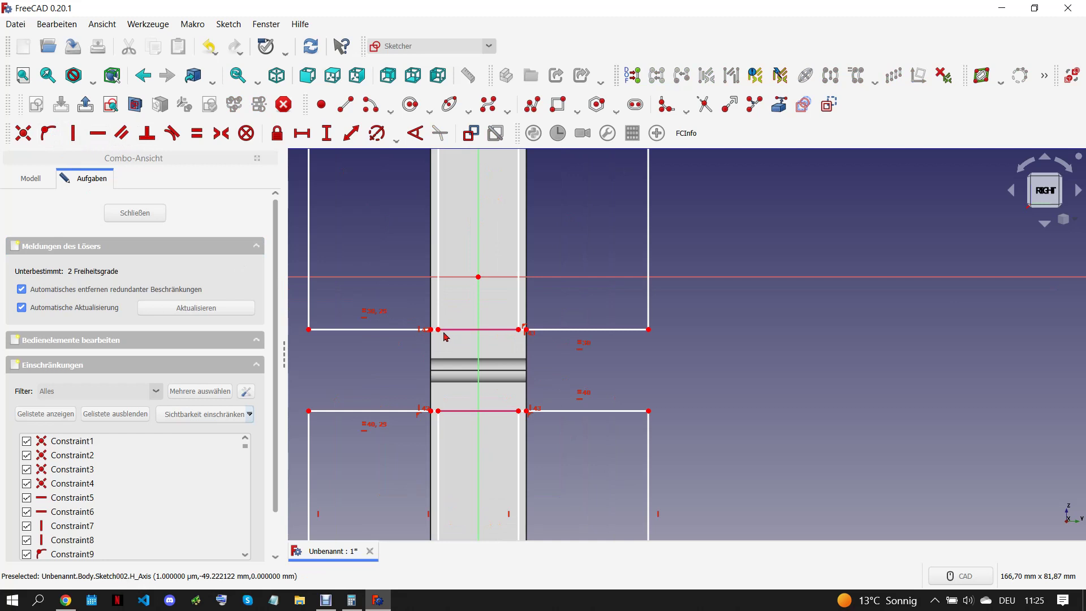
click(518, 329)
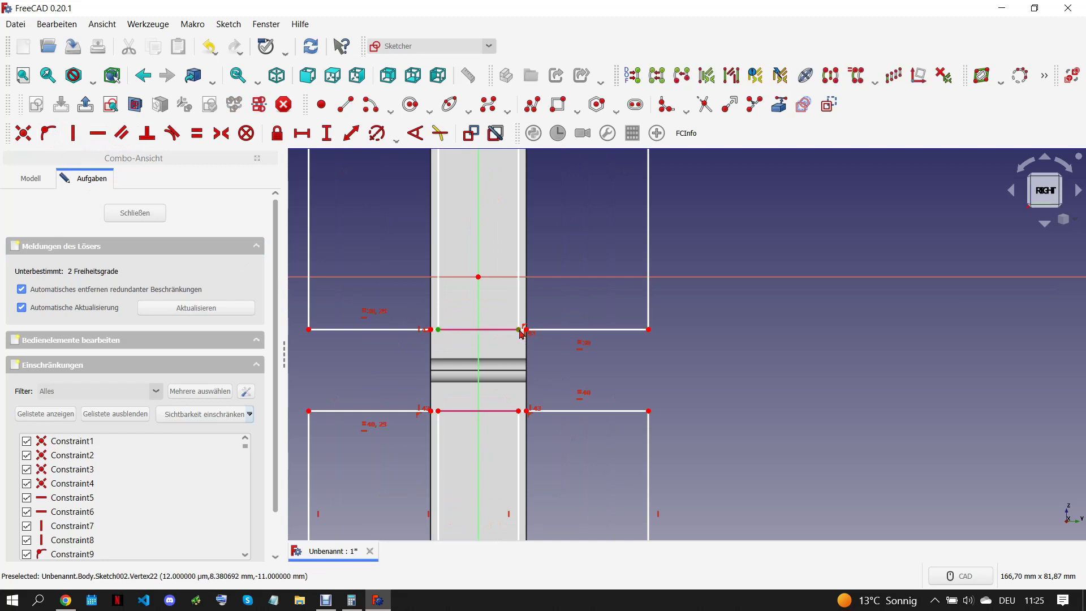
Step: Set a 15 mm horizontal gap width and a 10 mm left side width
click(302, 143)
text(1)
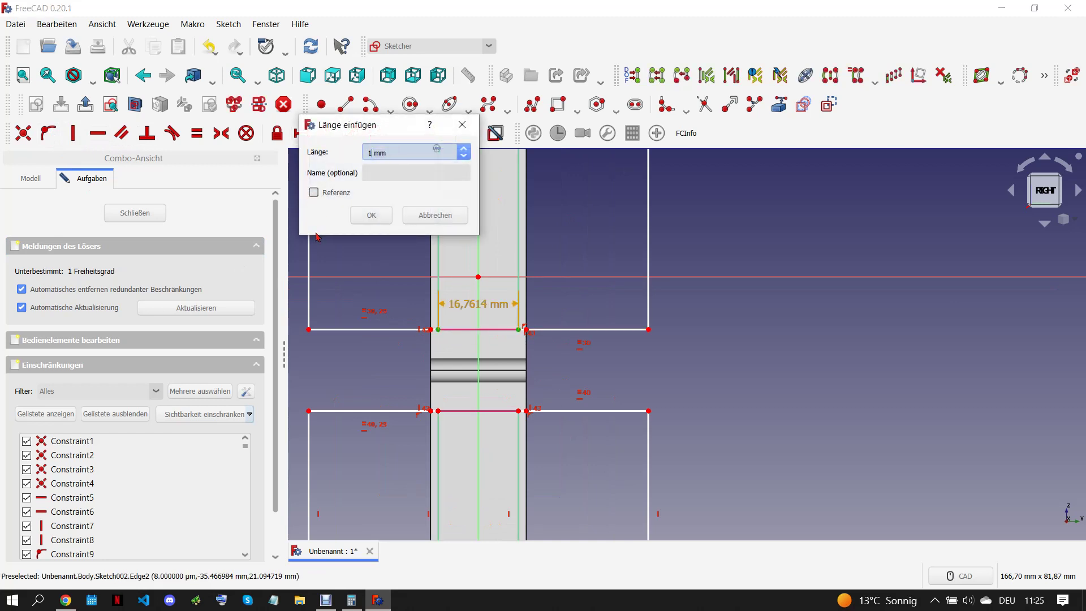
click(371, 215)
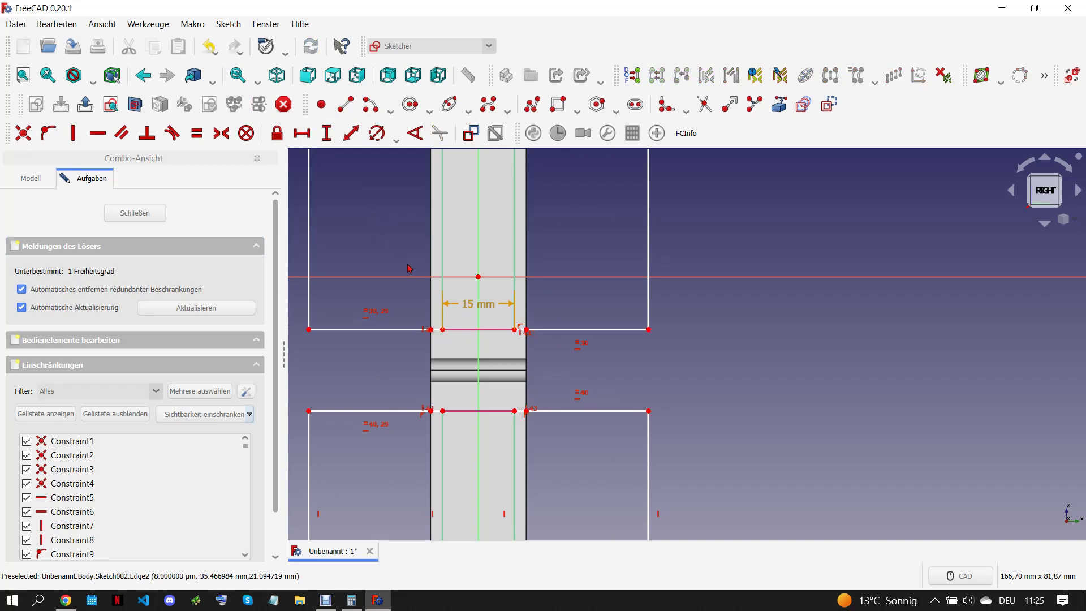
scroll(468, 377, down, 3)
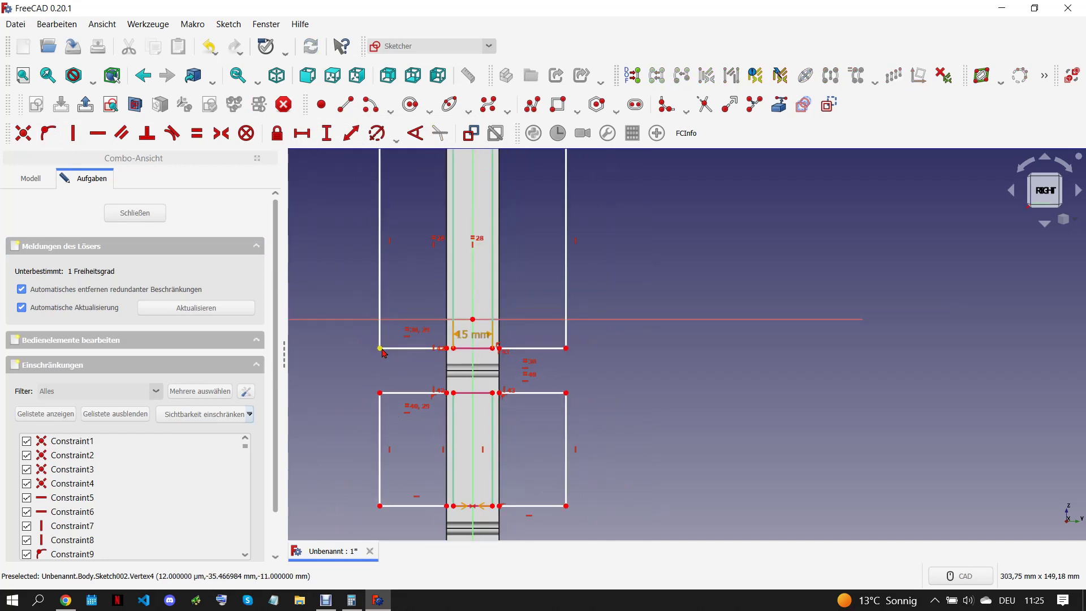
drag(382, 352, 432, 351)
scroll(435, 351, up, 3)
click(445, 342)
click(351, 133)
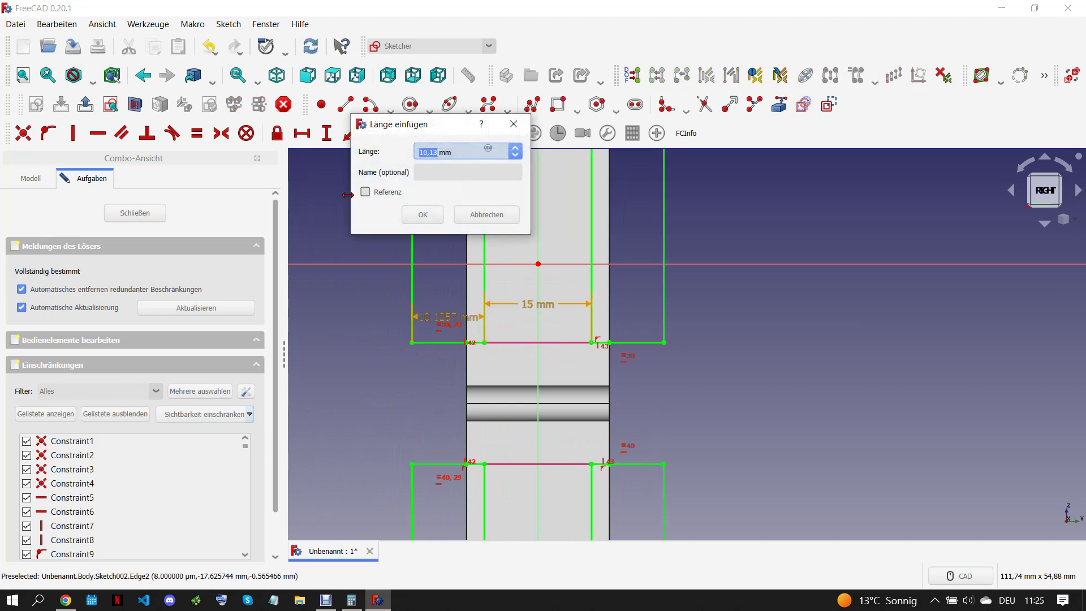
key(Return)
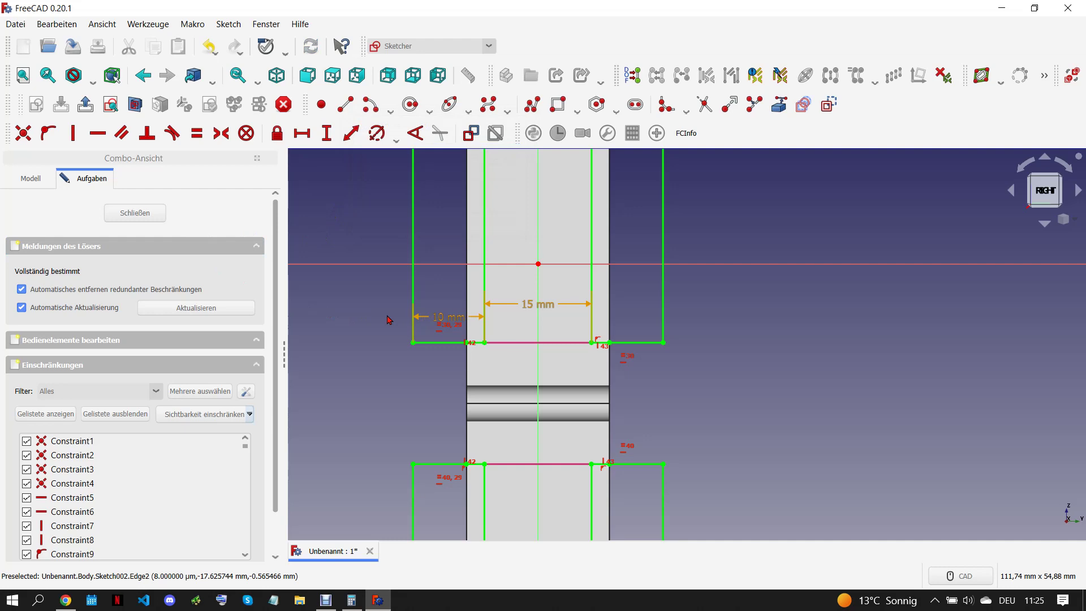
drag(447, 317, 447, 311)
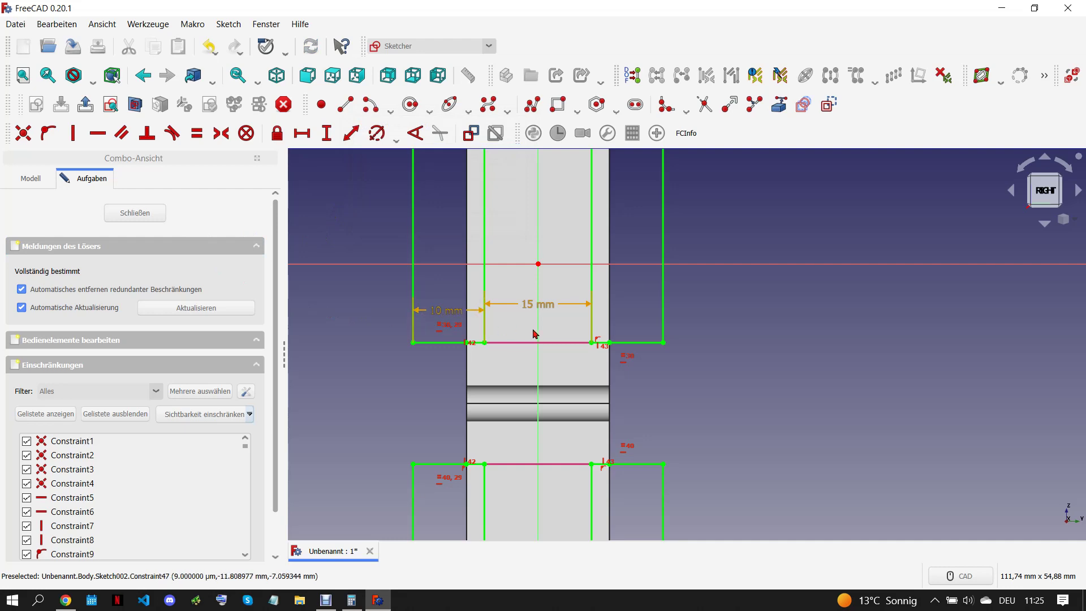
scroll(533, 334, down, 4)
scroll(534, 334, down, 3)
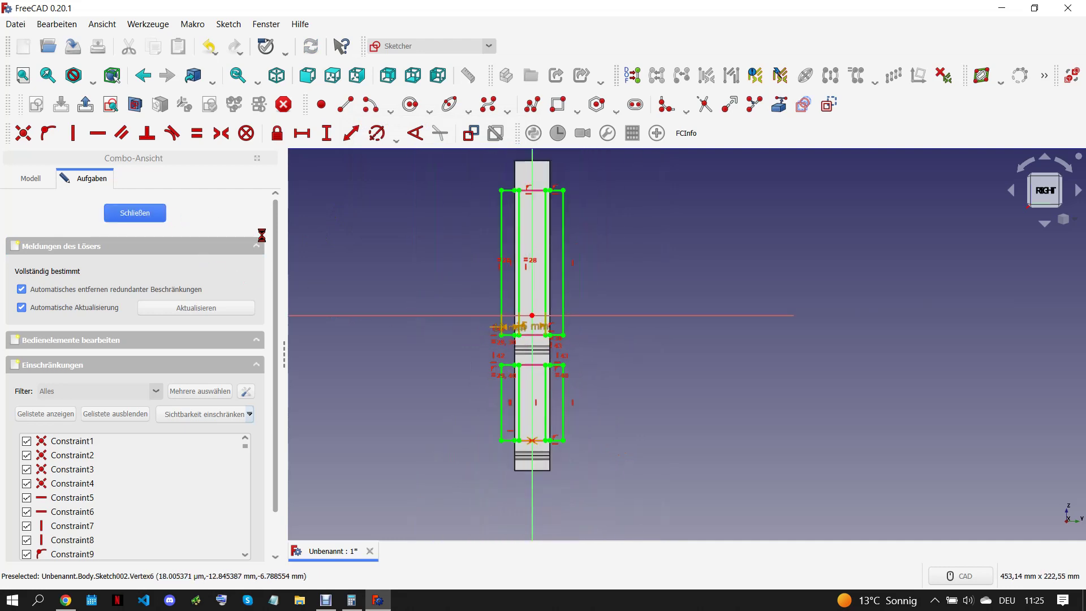
Step: Pocket the sketch Through All, symmetric to the sketch plane, creating Pocket001
click(484, 104)
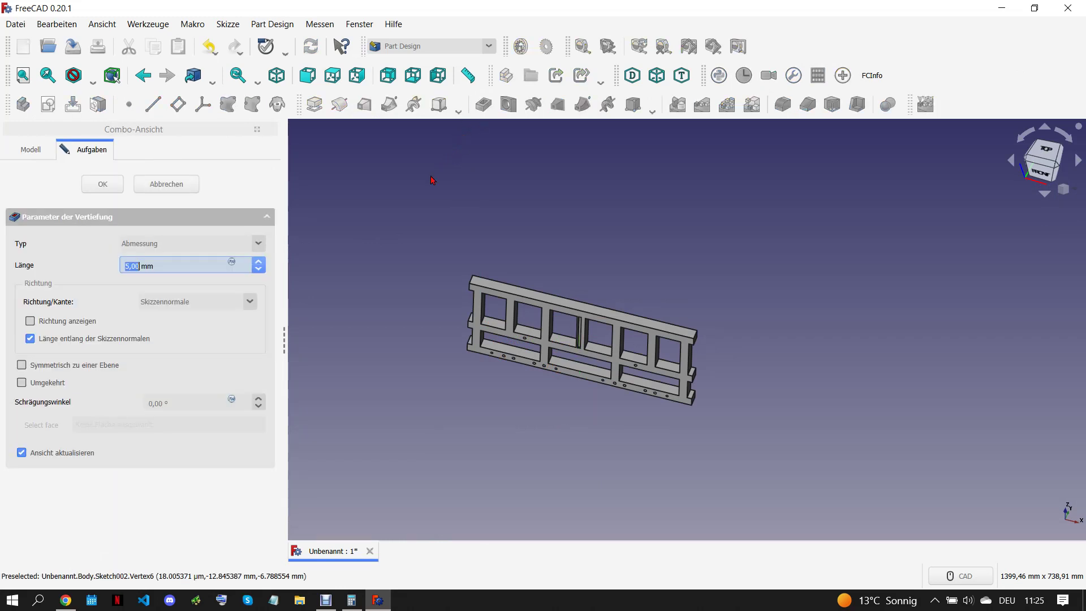
click(21, 365)
click(164, 243)
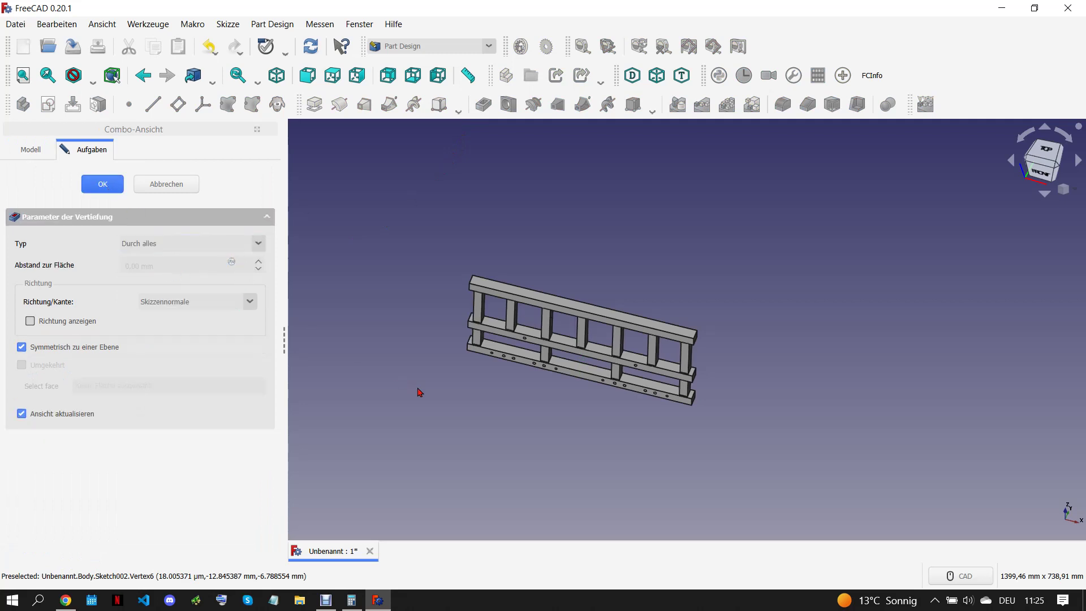
key(Return)
mouse_move(595, 427)
middle_down()
mouse_move(560, 460)
mouse_move(541, 421)
middle_up()
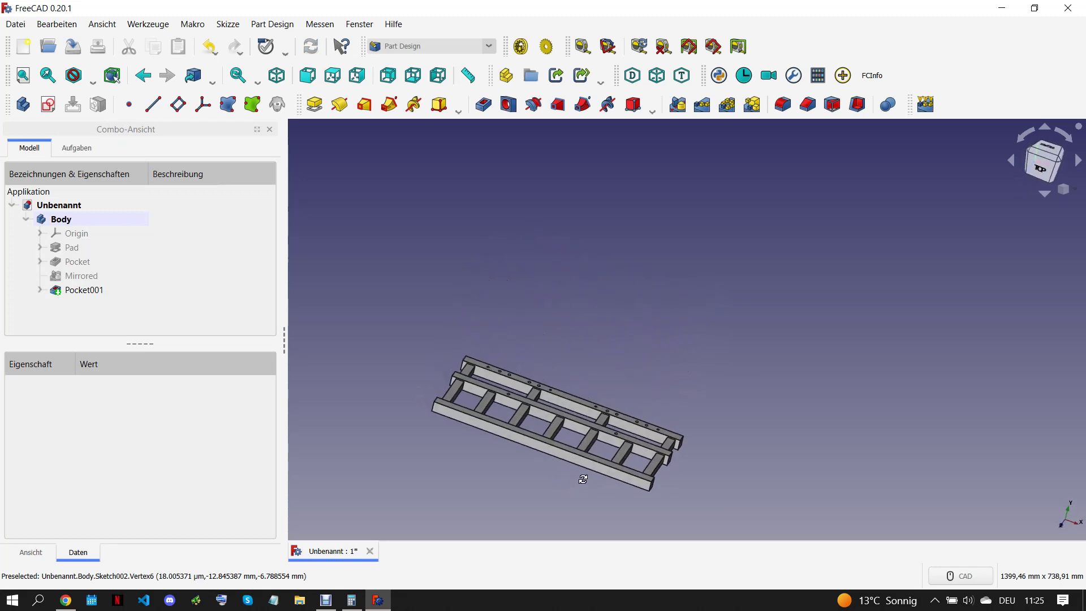
Step: Check the ladder drawing, then save the frame document as 31-32.A
click(65, 601)
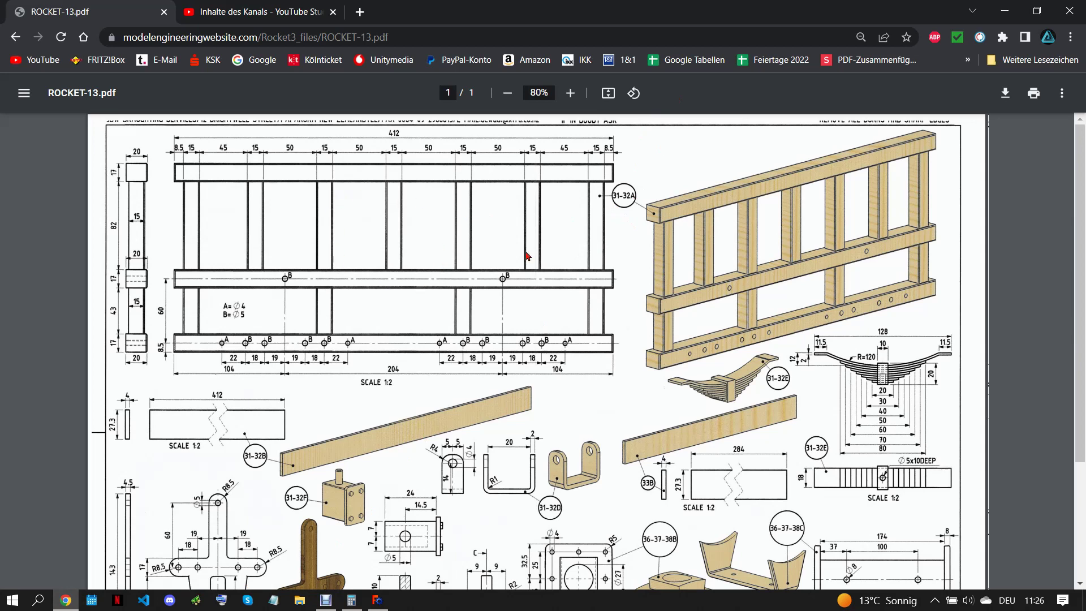
click(380, 597)
click(16, 24)
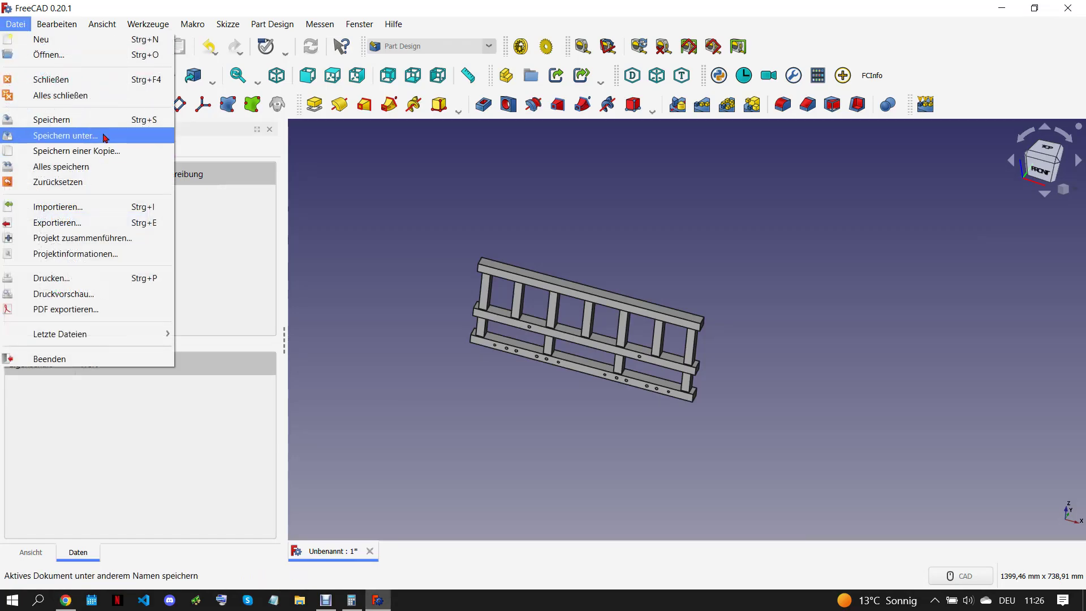
click(105, 137)
text(31-32.A)
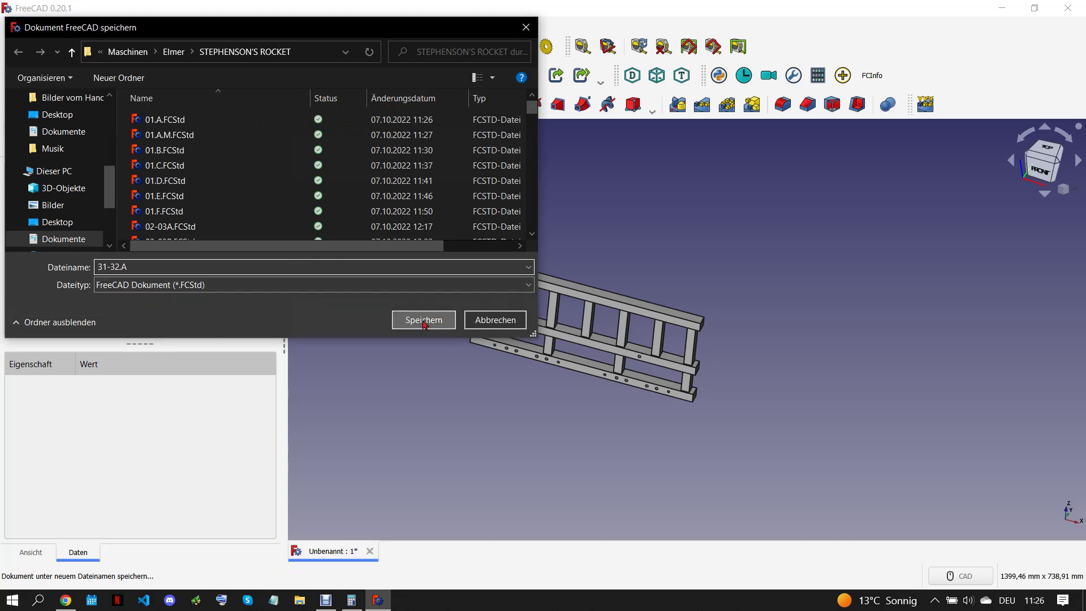
click(439, 318)
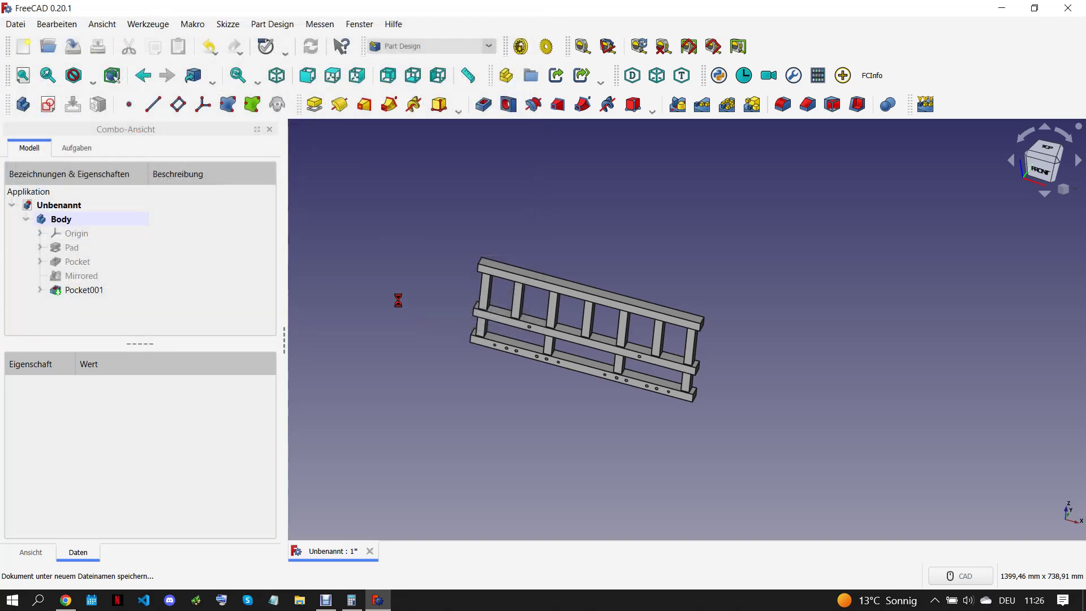
Step: Scroll through the drawing PDF and return to the FreeCAD model
click(66, 599)
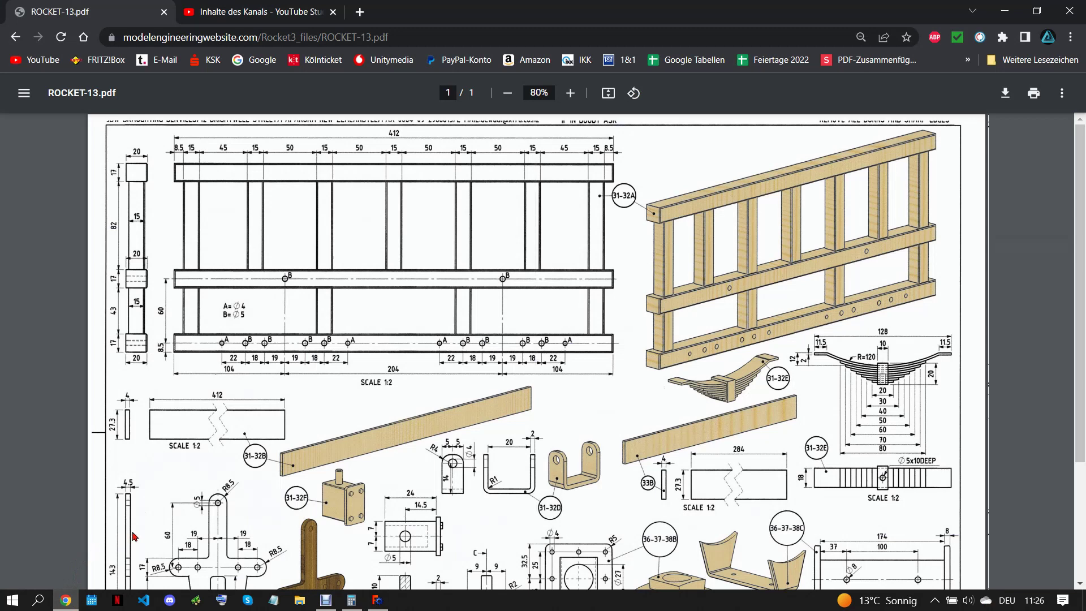
scroll(134, 535, down, 1)
scroll(390, 509, down, 2)
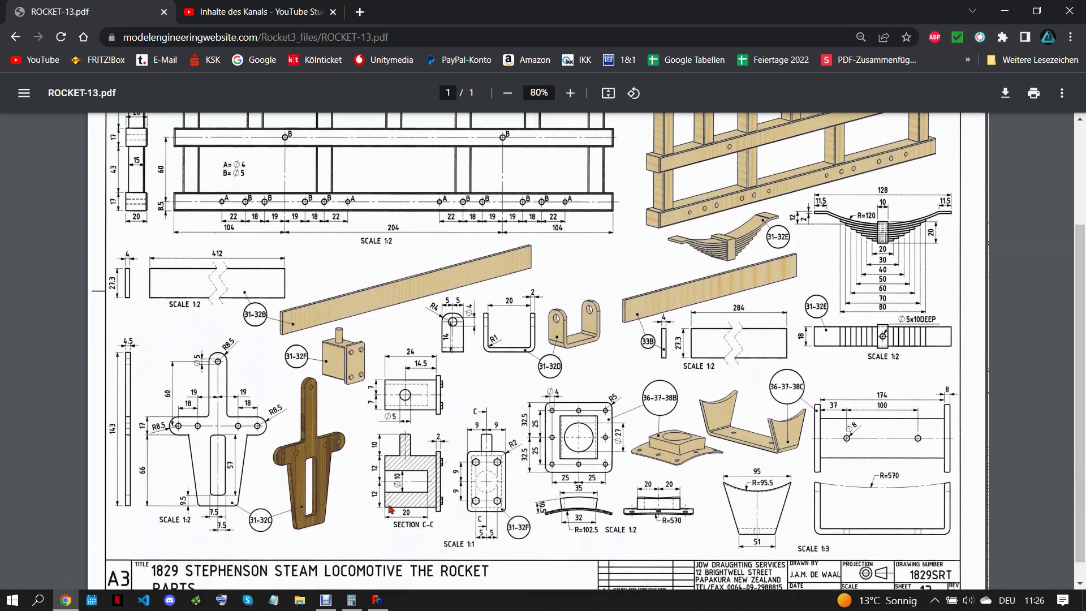
click(377, 600)
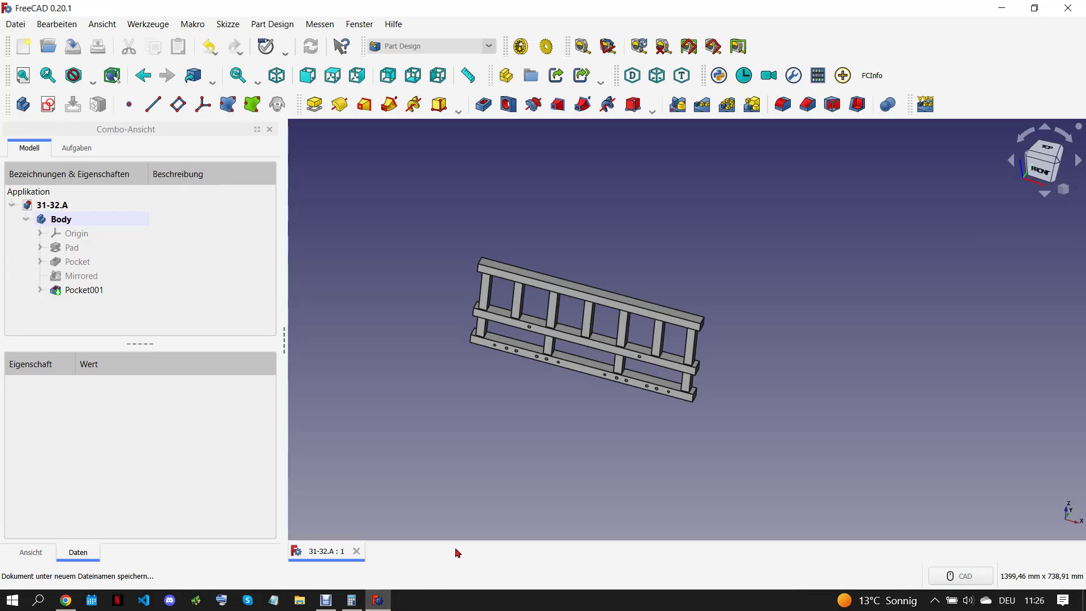
Step: Close 31-32.A and start a new part with a sketch on the YZ plane
click(355, 551)
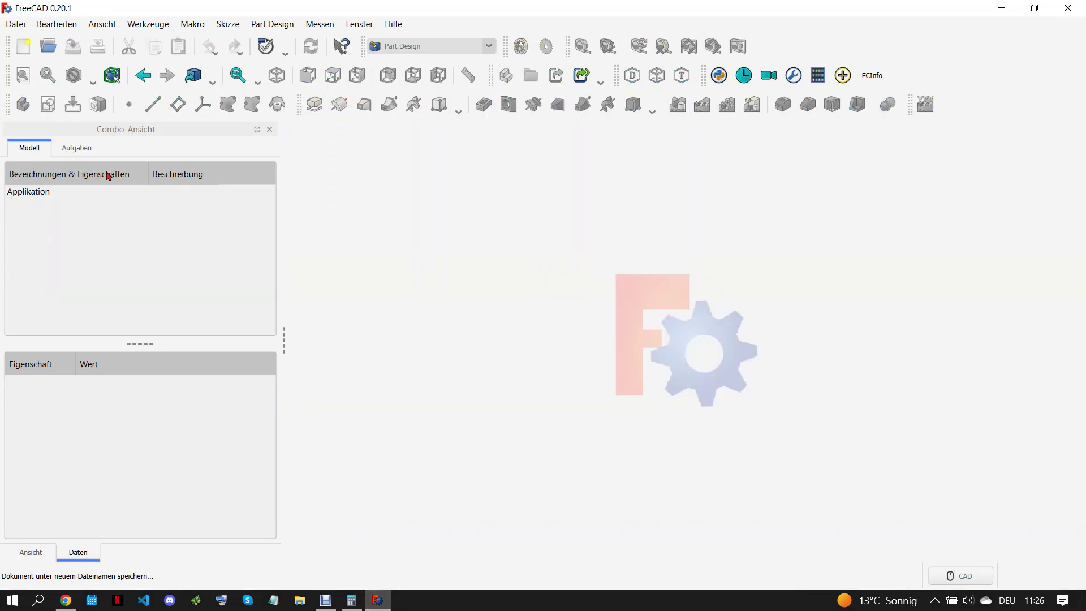
click(23, 45)
click(23, 104)
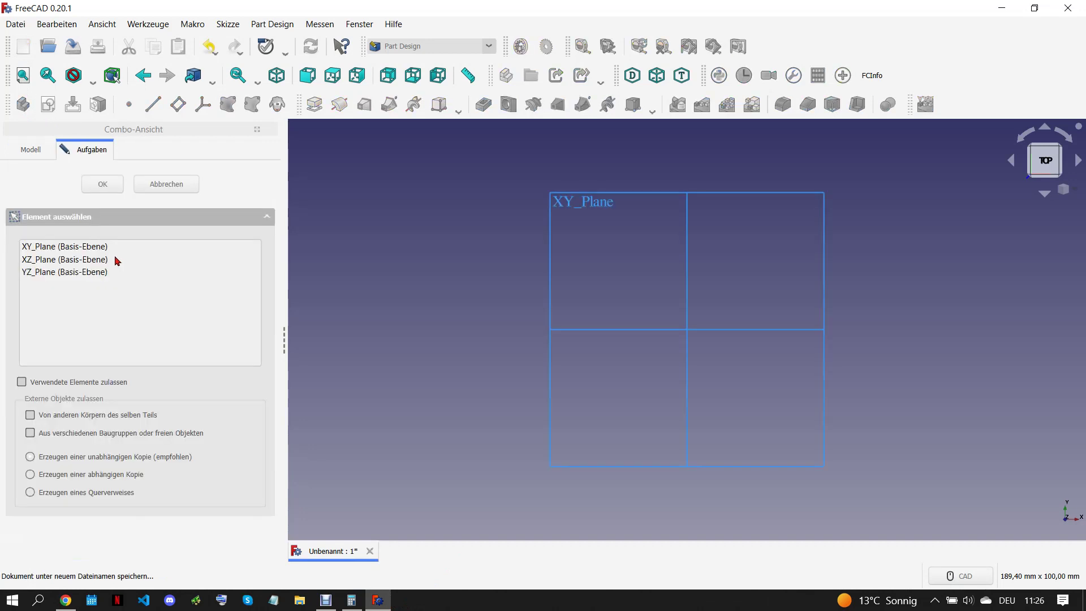
click(99, 259)
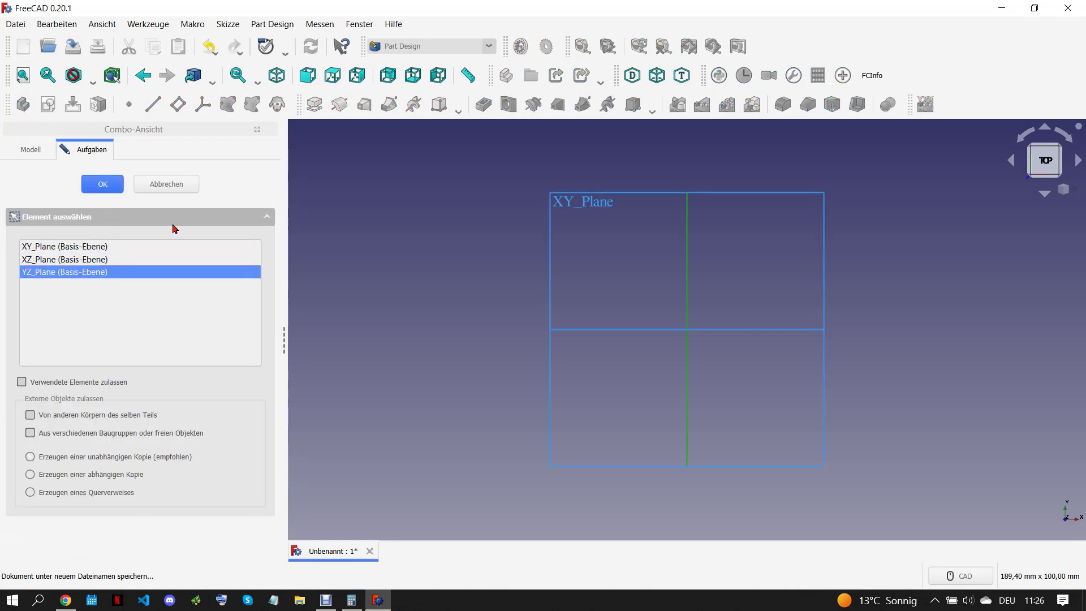
key(Return)
Step: Draw a rectangle and make its opposite corners symmetric about the origin
click(558, 105)
click(474, 275)
click(513, 360)
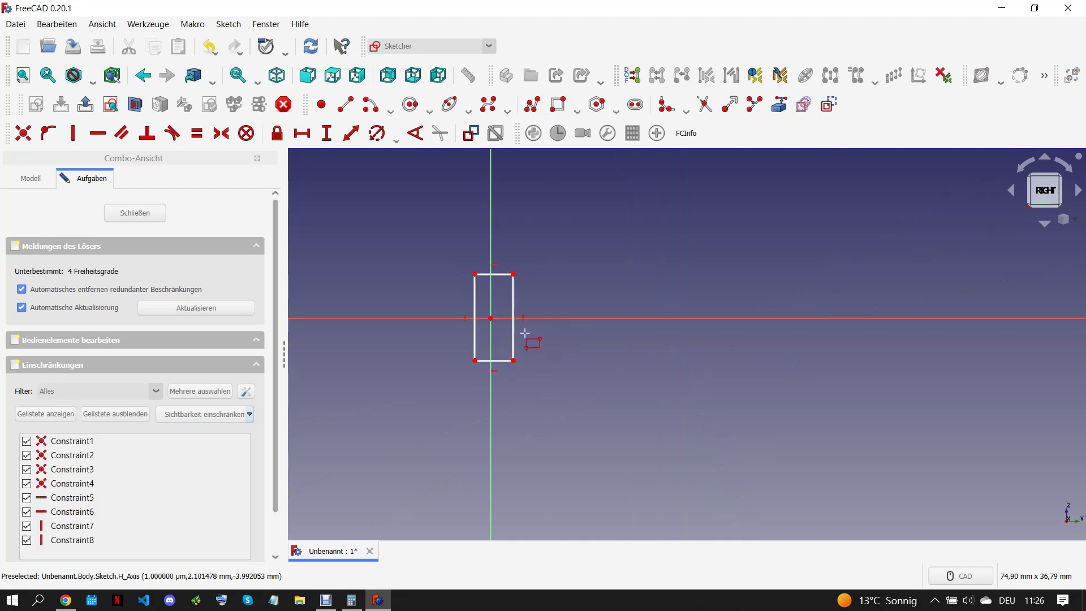
click(476, 275)
click(514, 360)
click(491, 319)
click(221, 133)
Step: Give the rectangle's left edge a 27.3 mm vertical length
scroll(517, 312, up, 3)
click(71, 592)
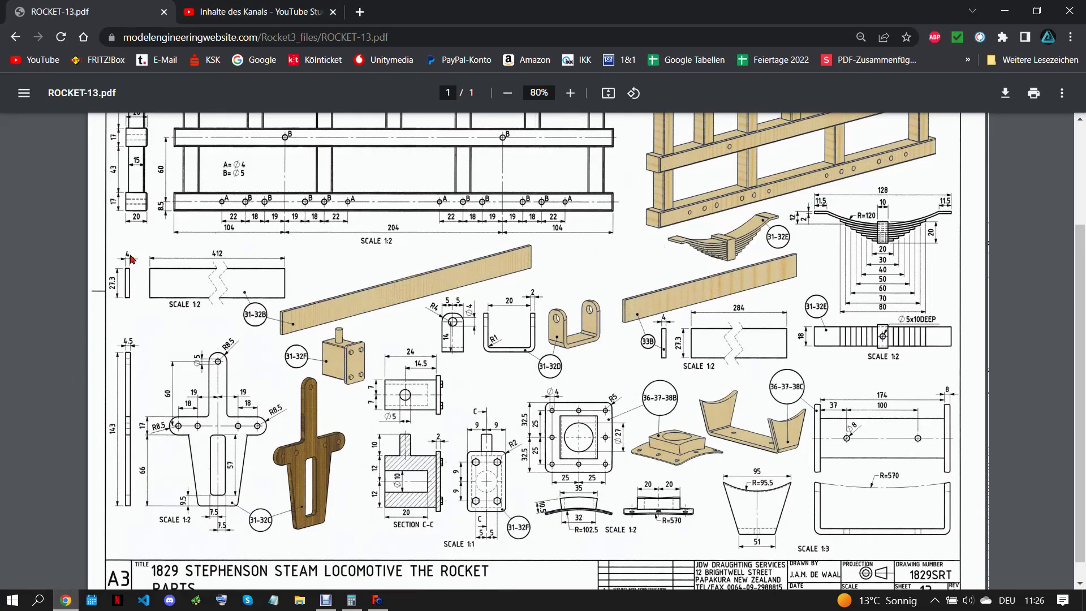
click(378, 599)
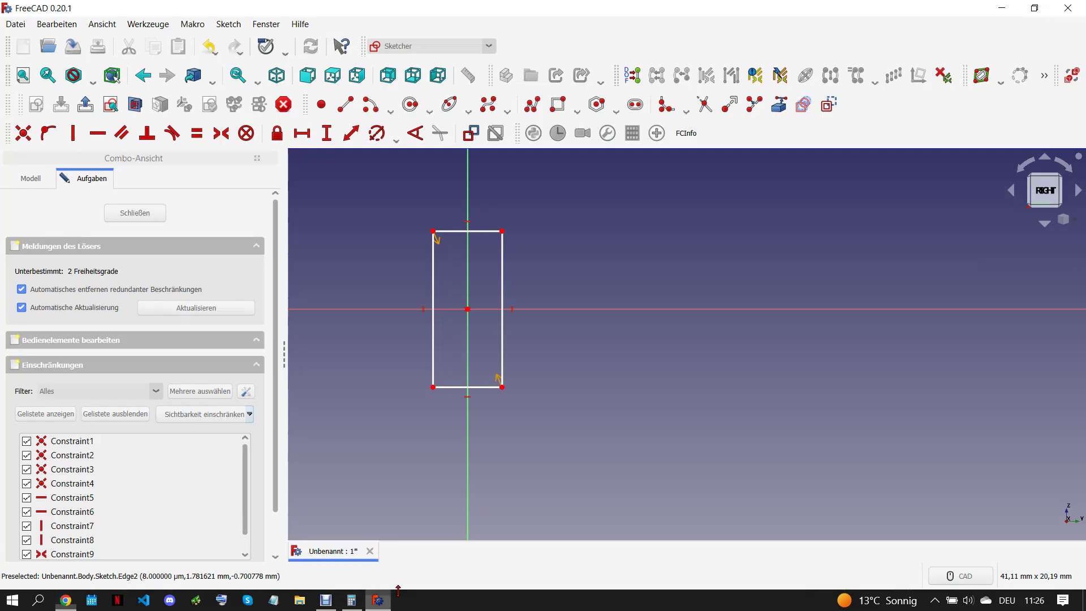
click(434, 328)
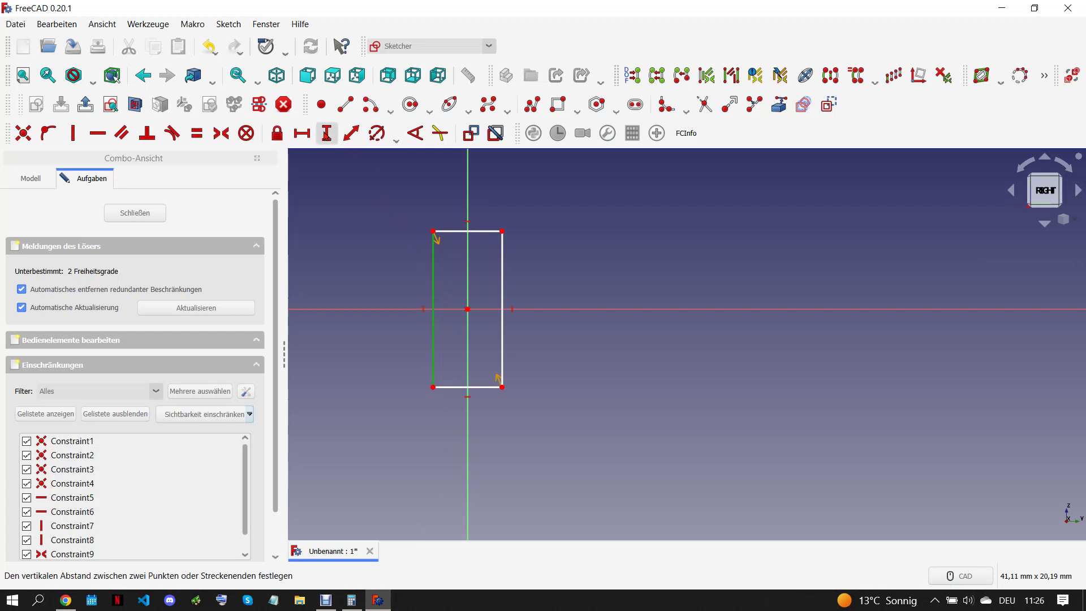
click(326, 133)
text(27,3)
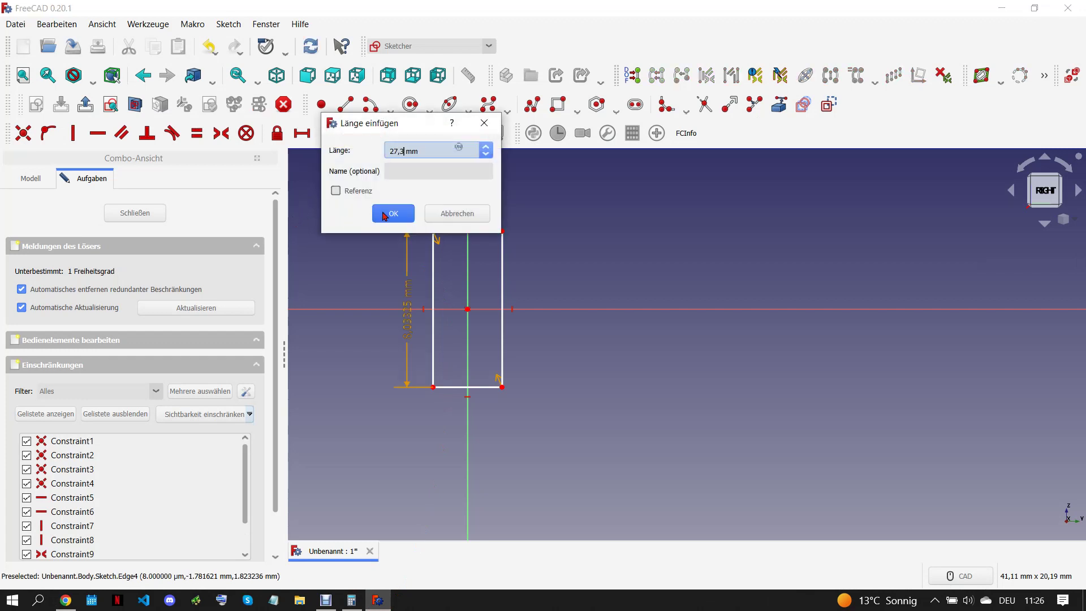
click(394, 214)
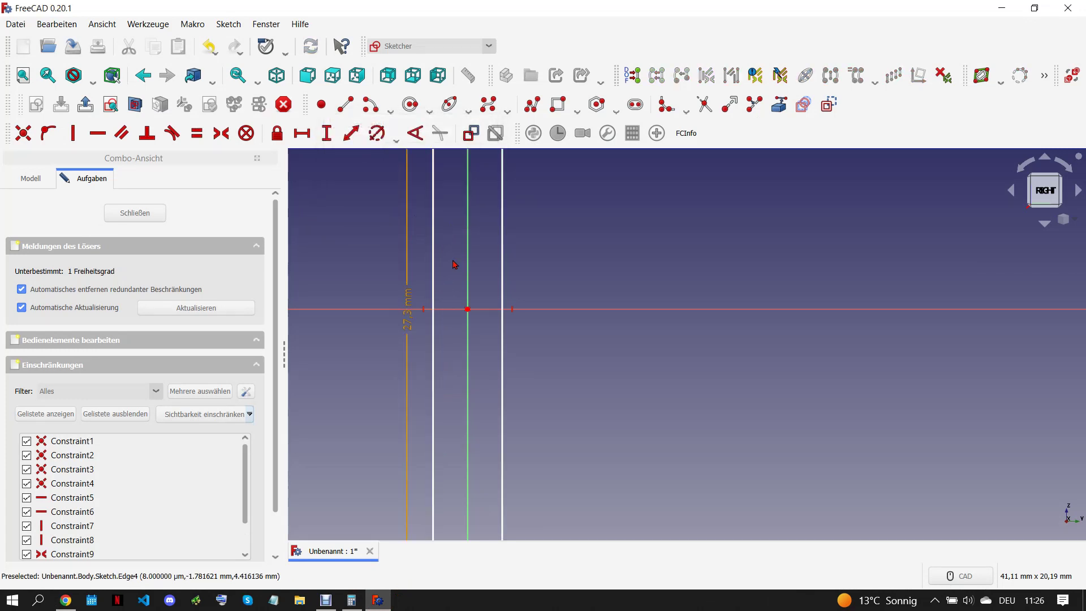
Step: Set the rectangle width to 4 mm and tidy the dimension labels
scroll(461, 249, down, 4)
click(465, 244)
click(467, 187)
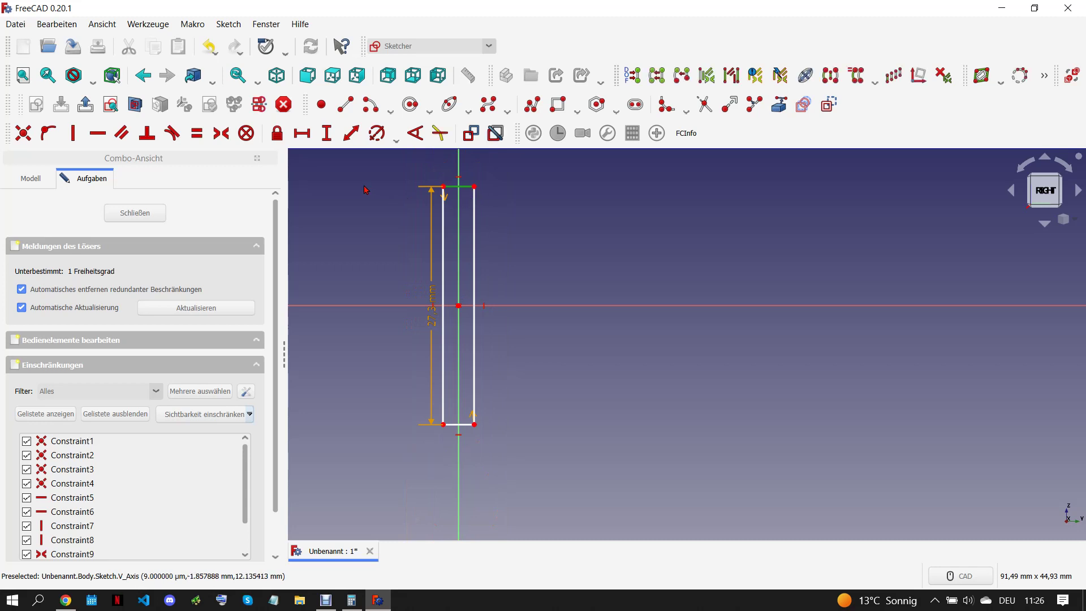
click(302, 133)
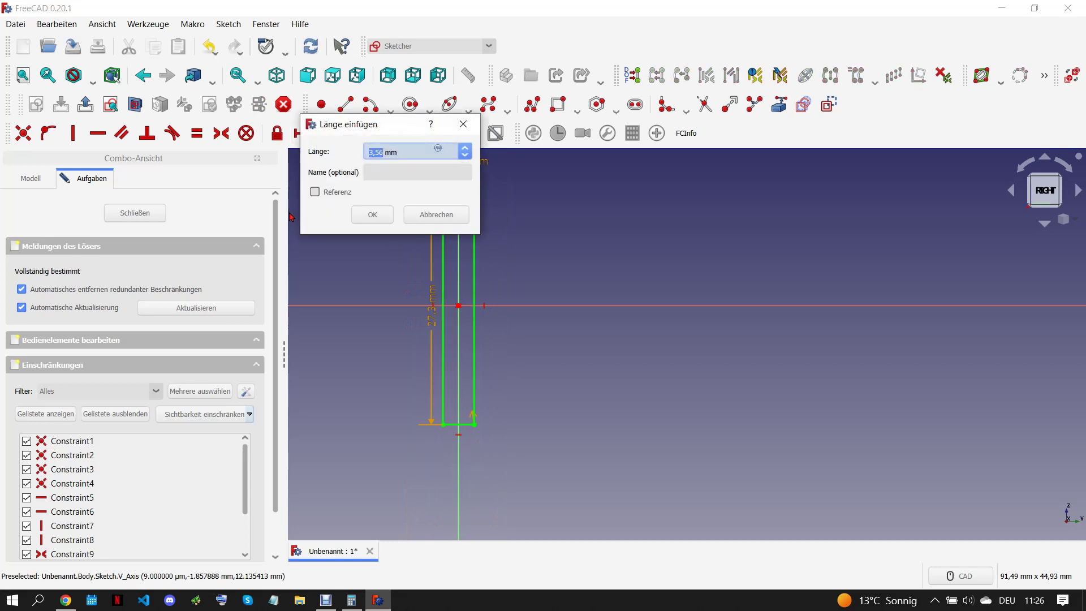
click(371, 214)
scroll(437, 292, down, 2)
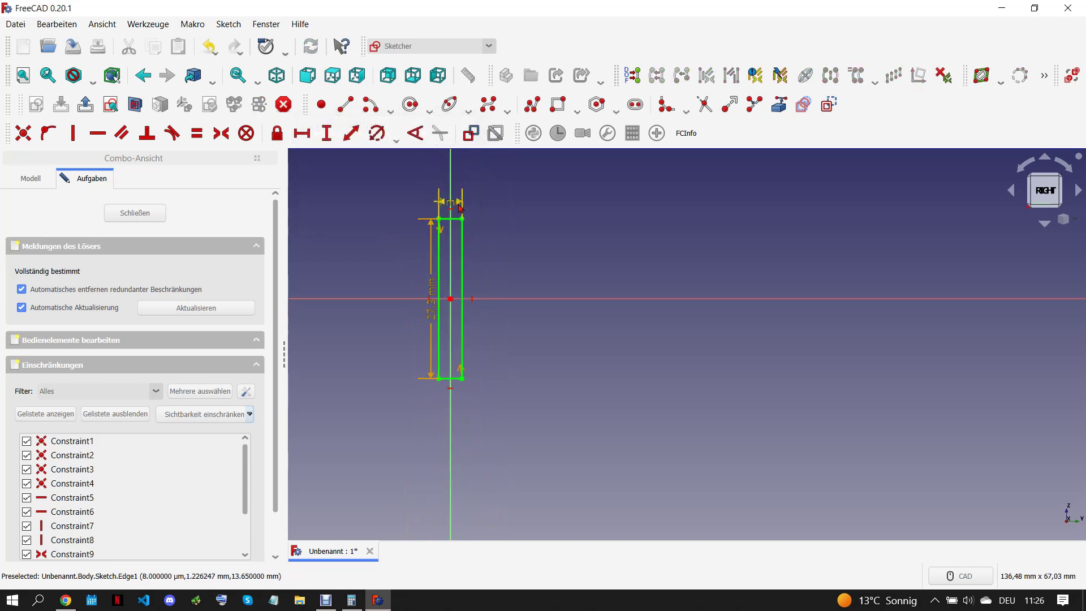
drag(461, 210, 500, 204)
drag(431, 305, 397, 319)
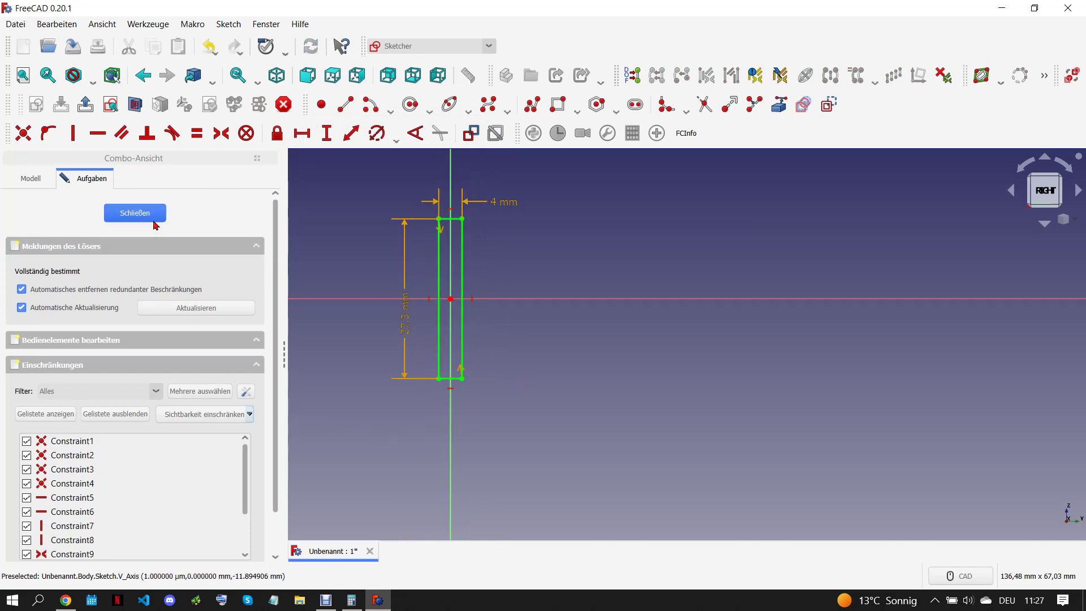
Step: Pad the sketch 412 mm symmetric to its plane and view it isometrically
click(65, 602)
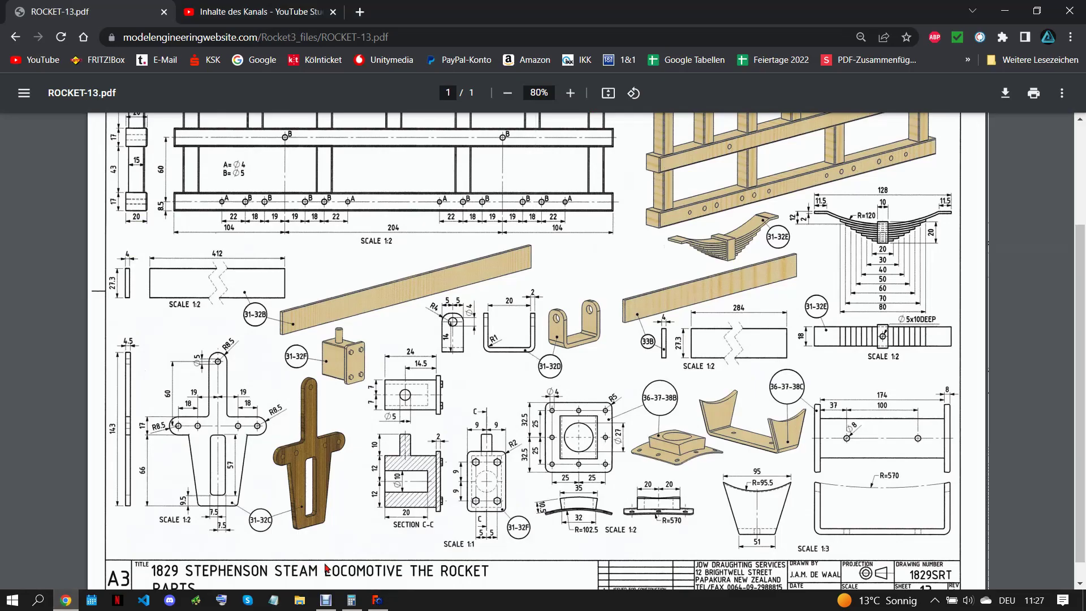
click(378, 600)
middle_drag(655, 319, 751, 330)
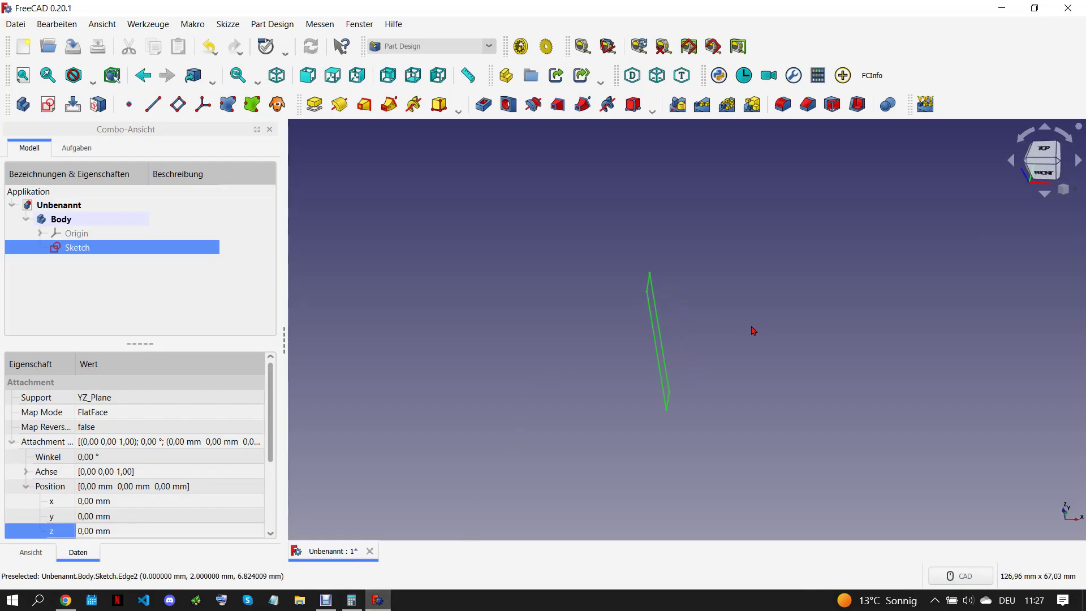
click(315, 104)
text(412)
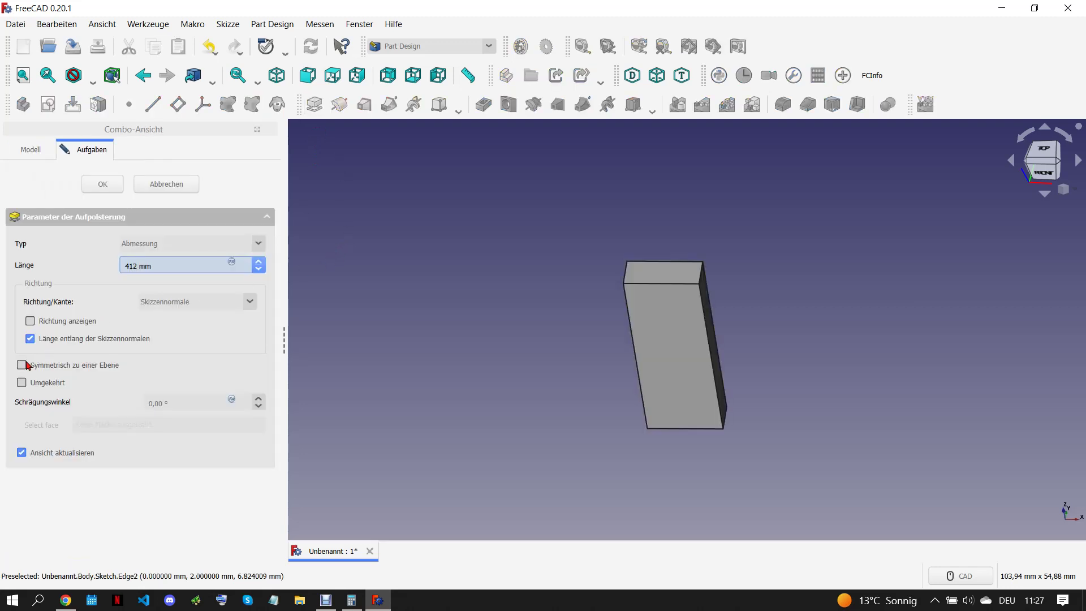
click(26, 364)
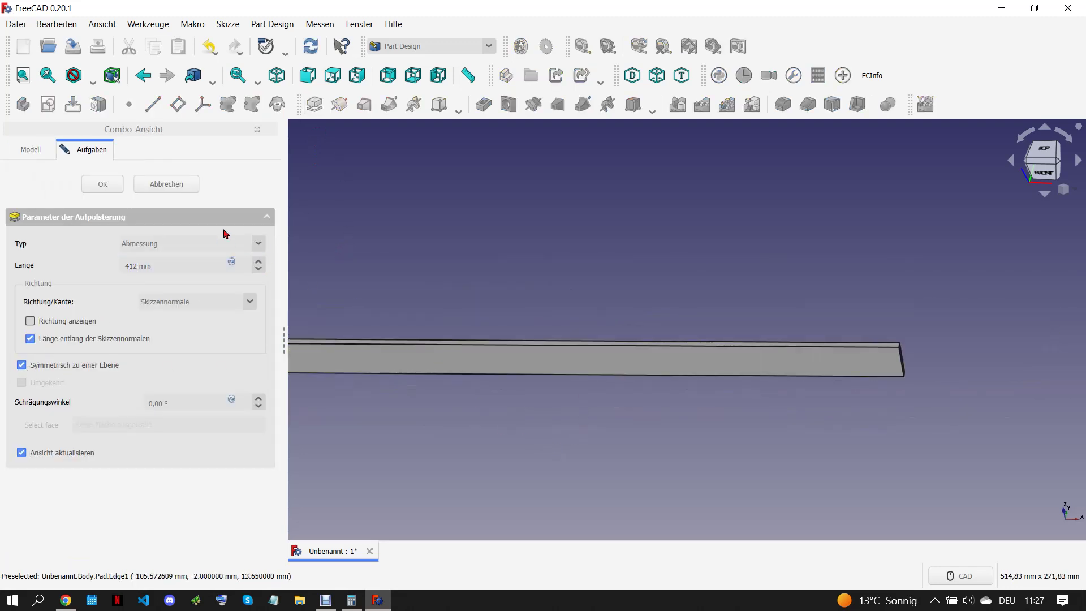
key(Return)
key(0)
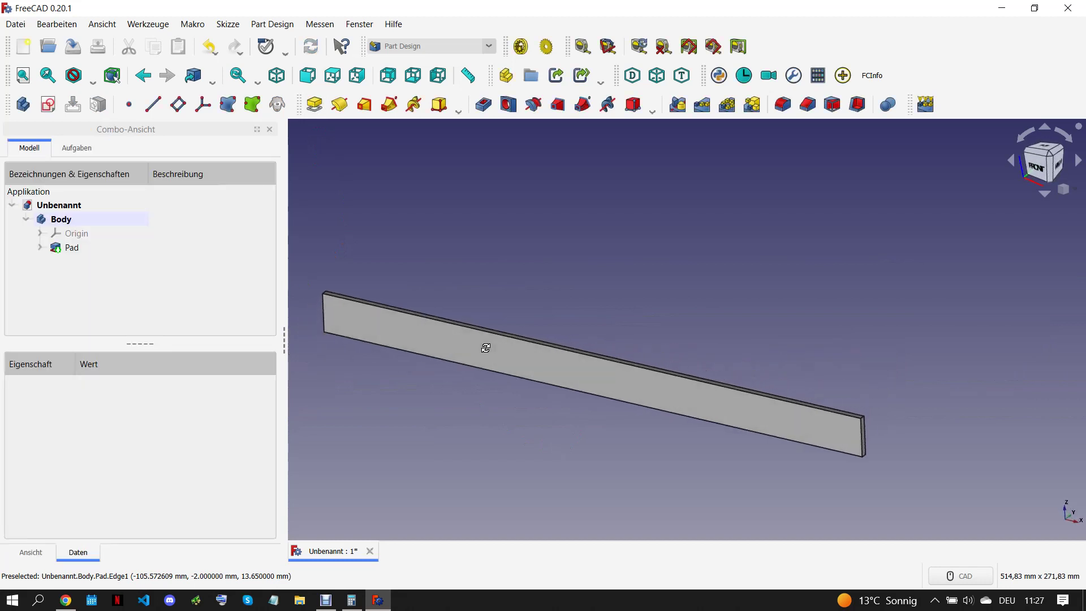
Step: Start Save As and check the part number in the reference drawing
click(15, 24)
click(94, 136)
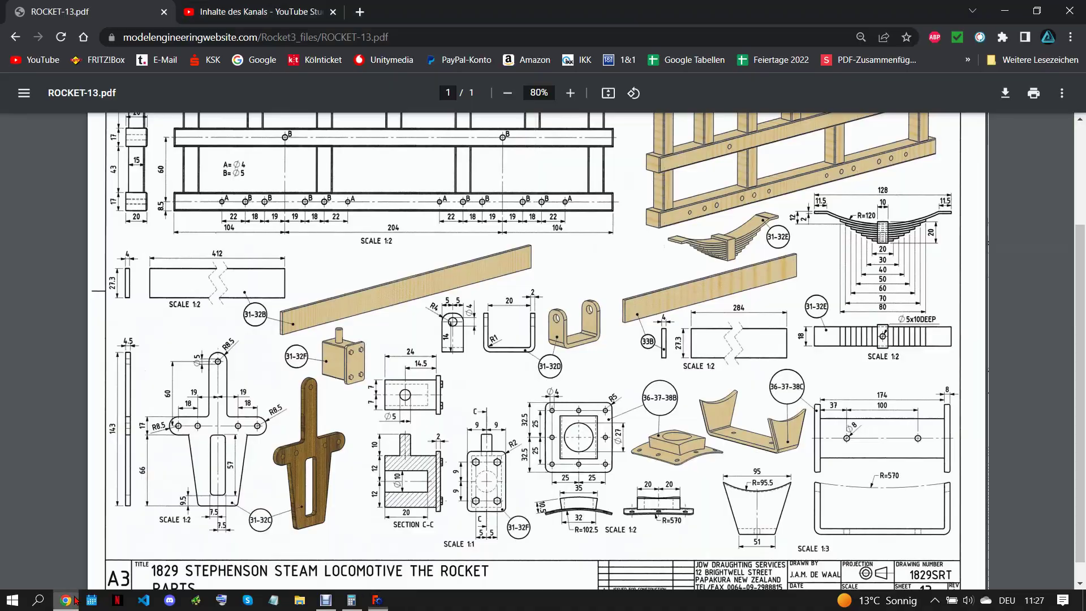
click(66, 600)
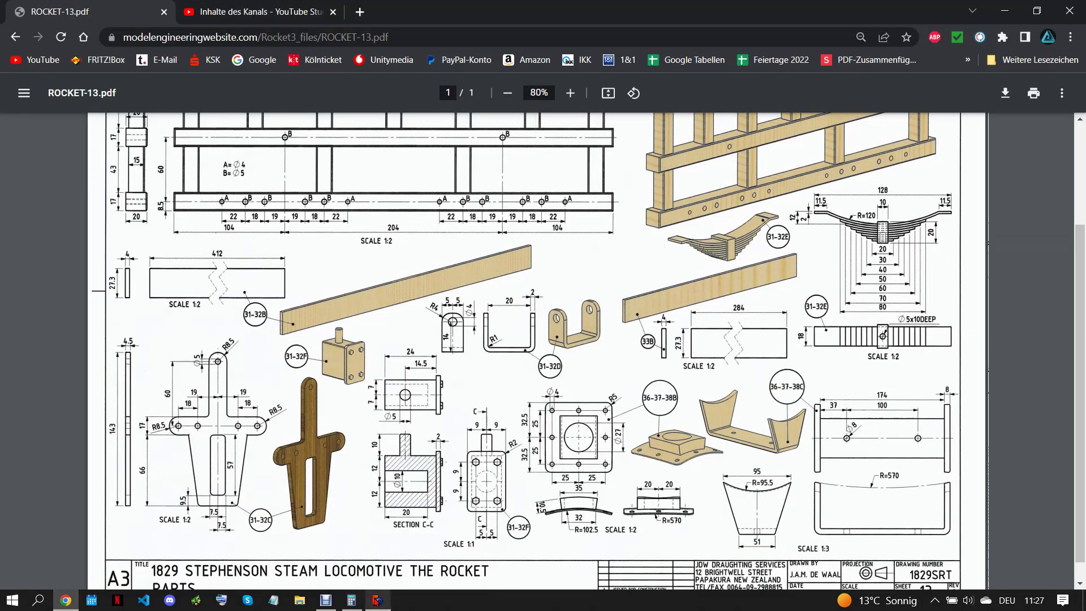
click(378, 599)
scroll(251, 214, up, 3)
scroll(251, 214, up, 2)
scroll(252, 213, down, 5)
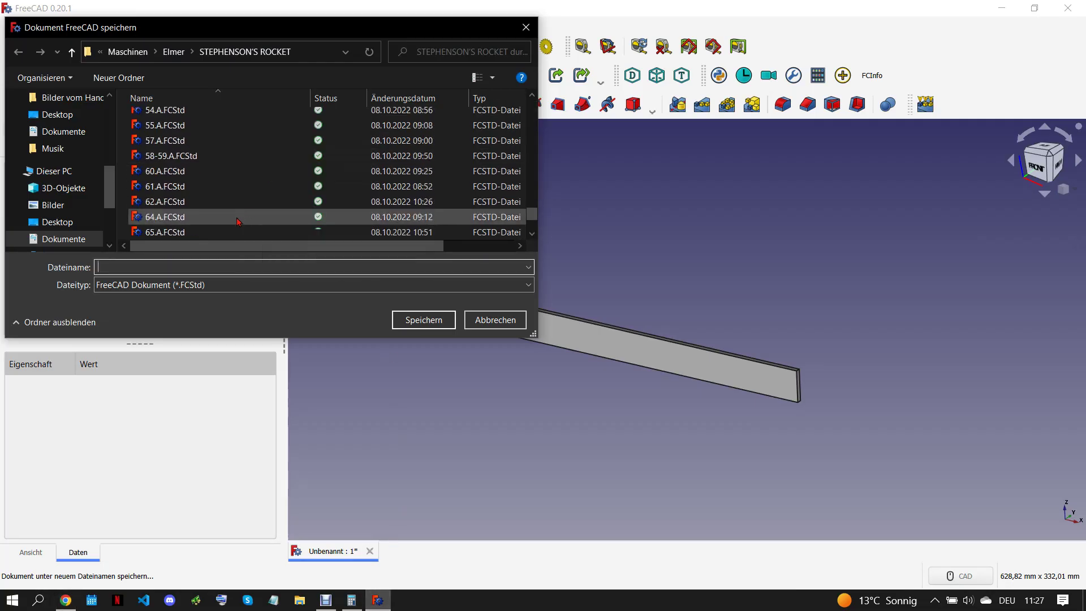
scroll(235, 219, down, 3)
scroll(234, 220, down, 3)
scroll(234, 221, up, 3)
scroll(235, 220, up, 5)
scroll(234, 221, up, 3)
scroll(233, 221, down, 1)
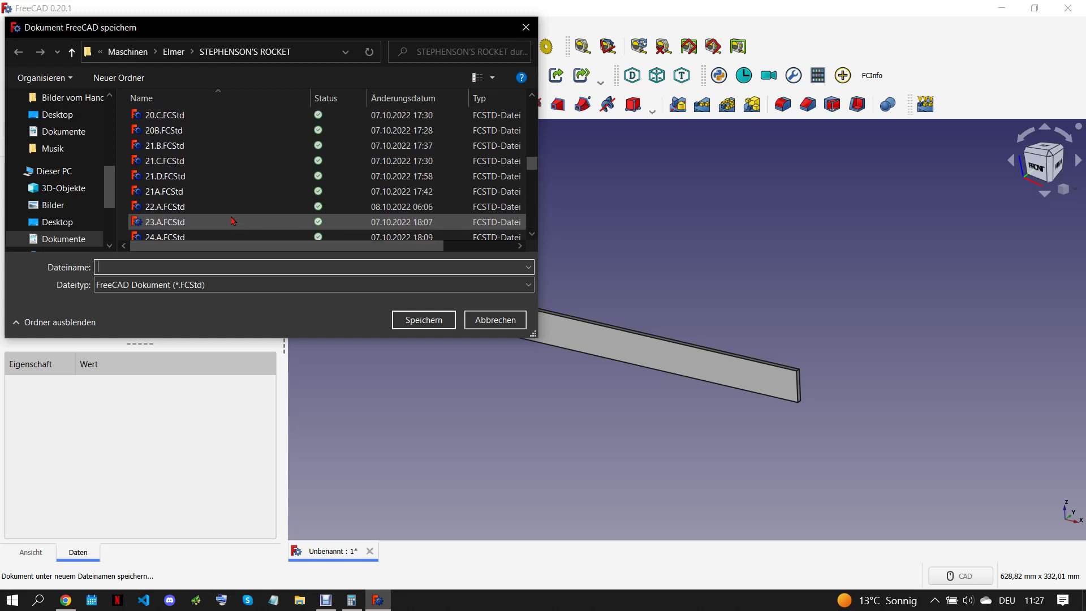
scroll(233, 221, down, 1)
scroll(234, 221, down, 1)
scroll(233, 221, down, 1)
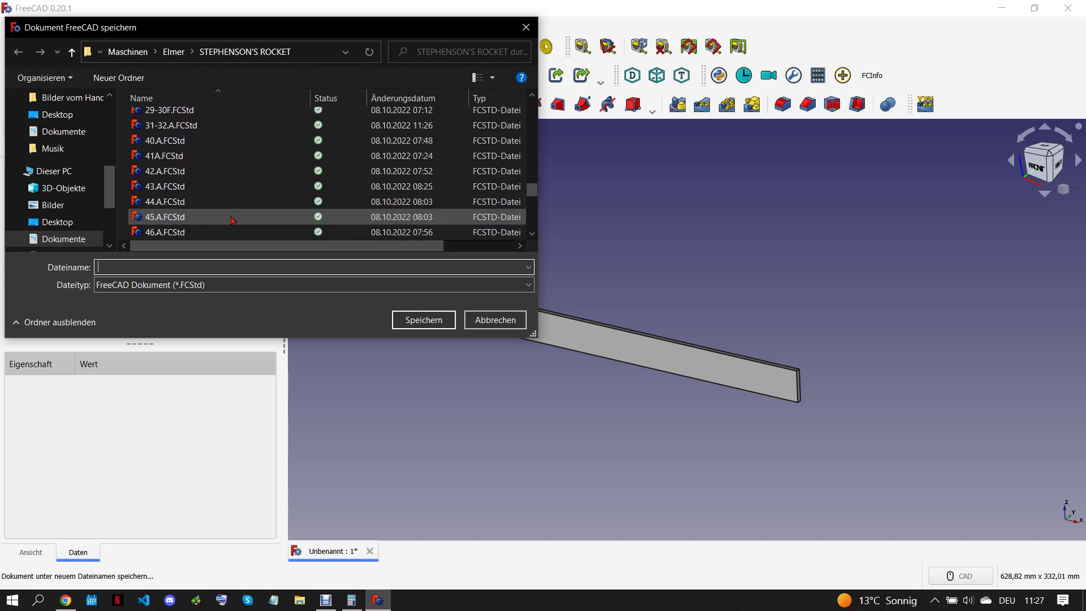
Step: Save the plank as 31-32.B, close it, and show the drawing PDF
click(181, 125)
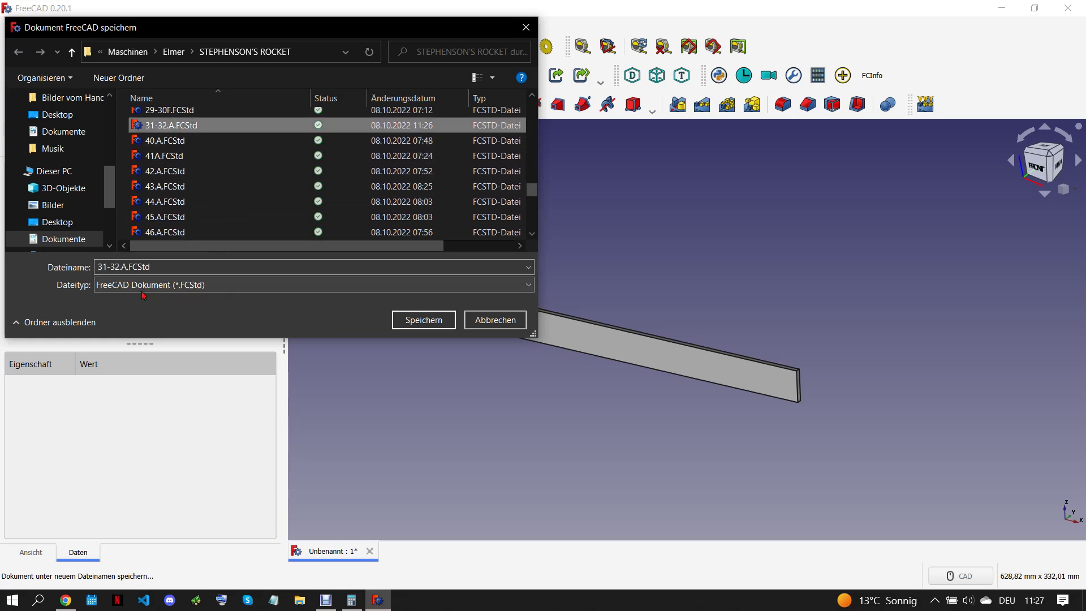
double_click(124, 265)
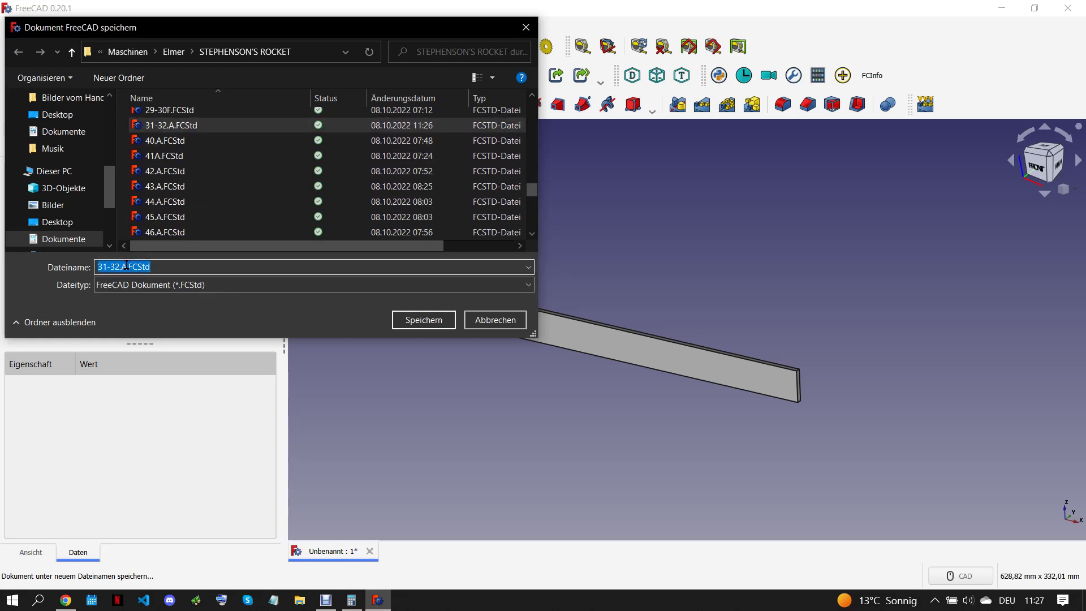
click(139, 266)
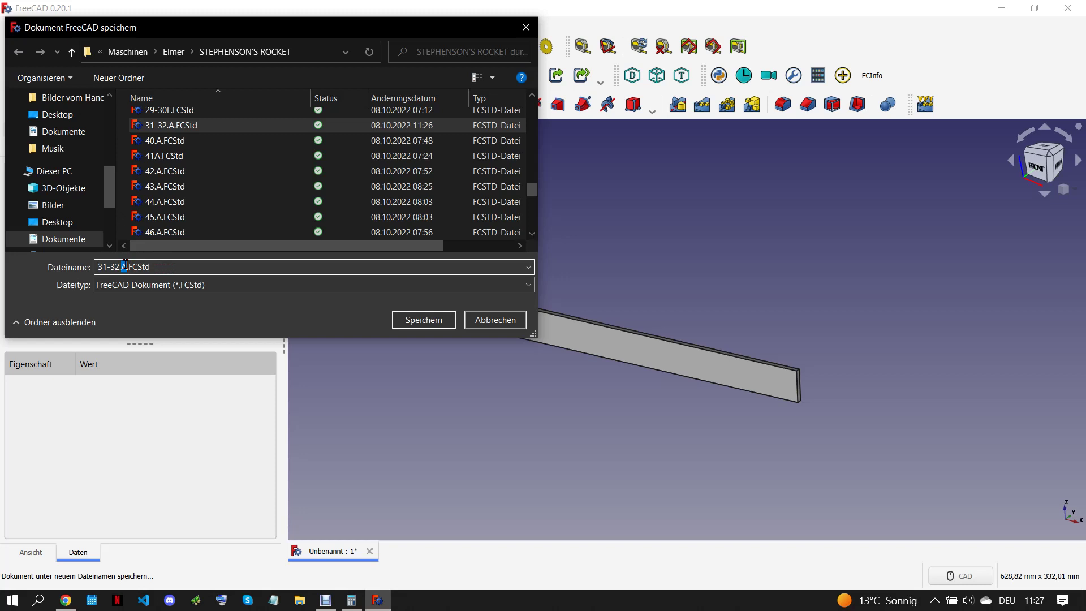
text(B)
click(417, 317)
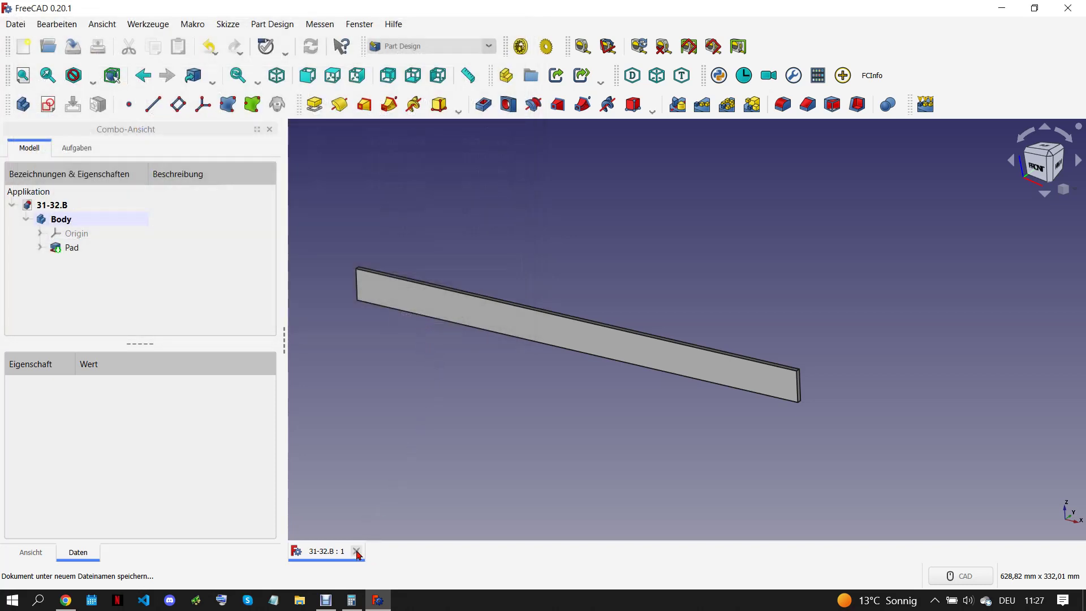
click(356, 551)
click(66, 599)
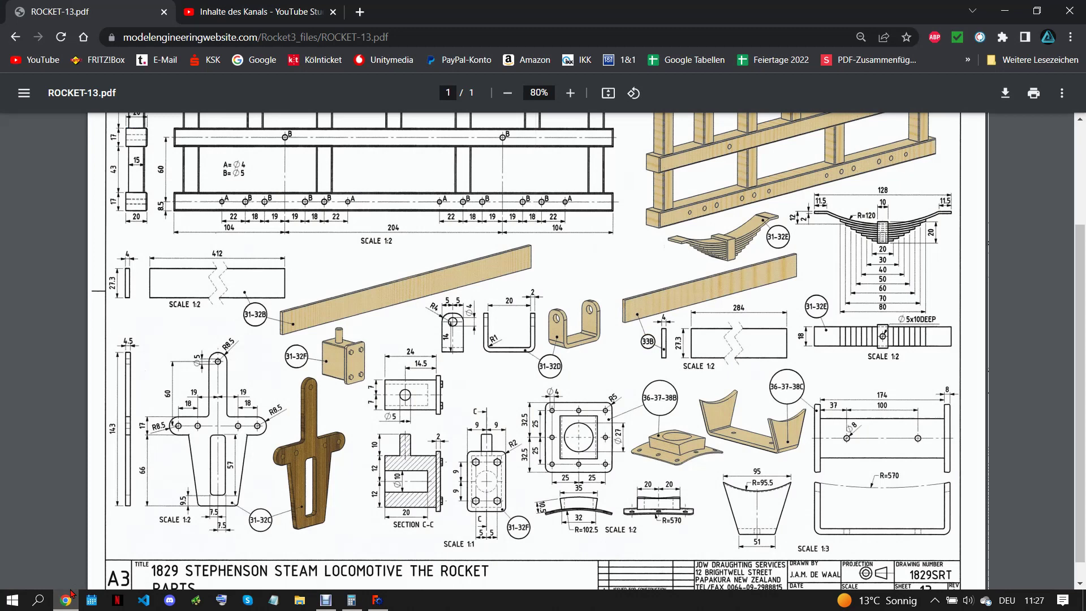
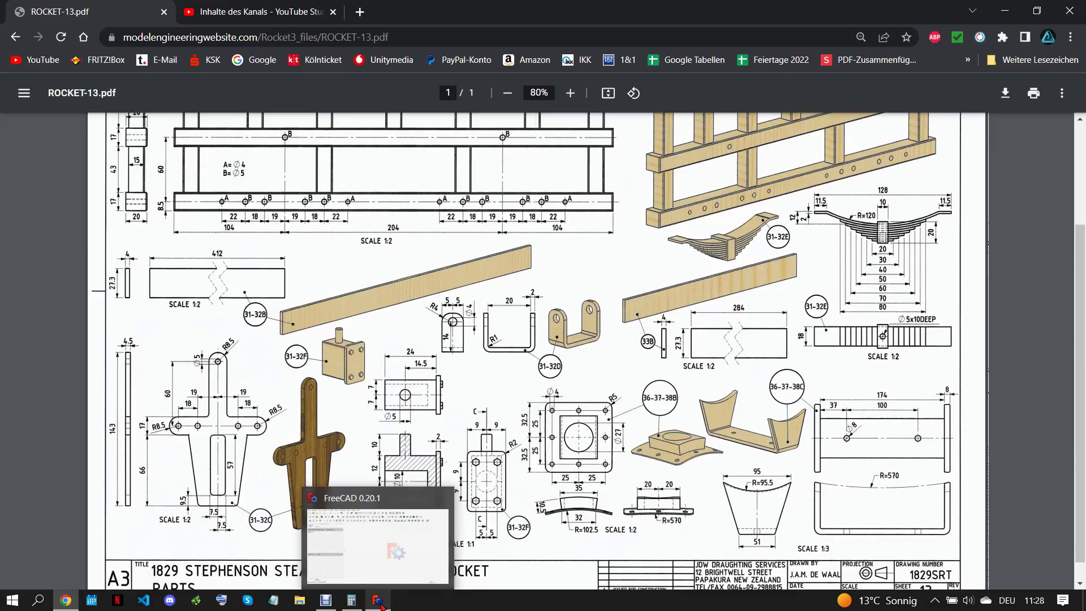
Step: Create a new document with a body and a sketch on the XZ plane, checking the ROCKET-13 drawing
click(379, 601)
click(24, 46)
click(24, 104)
click(118, 260)
click(105, 183)
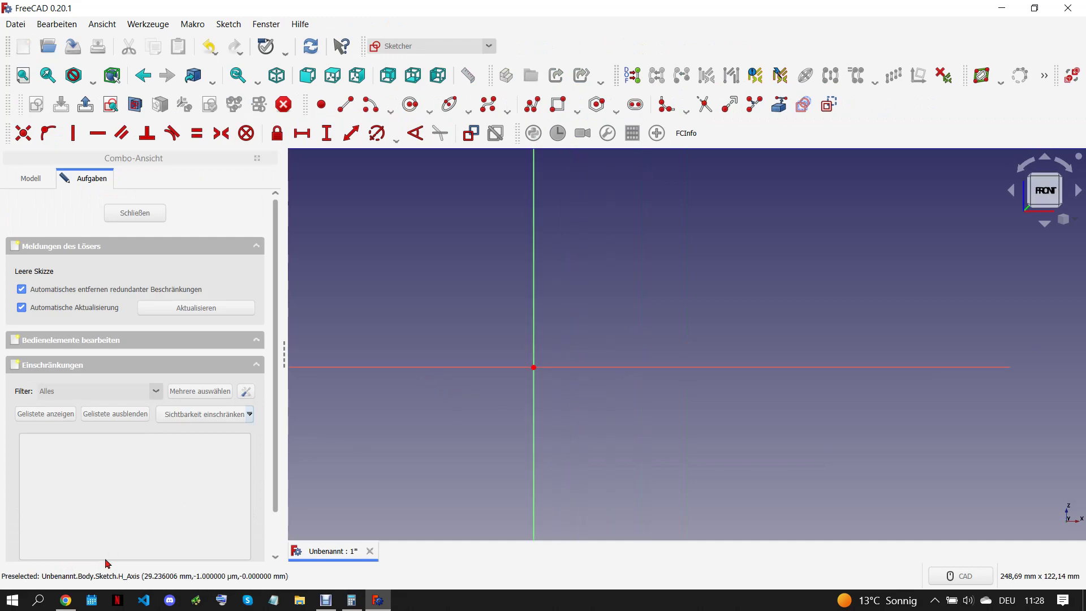
click(65, 601)
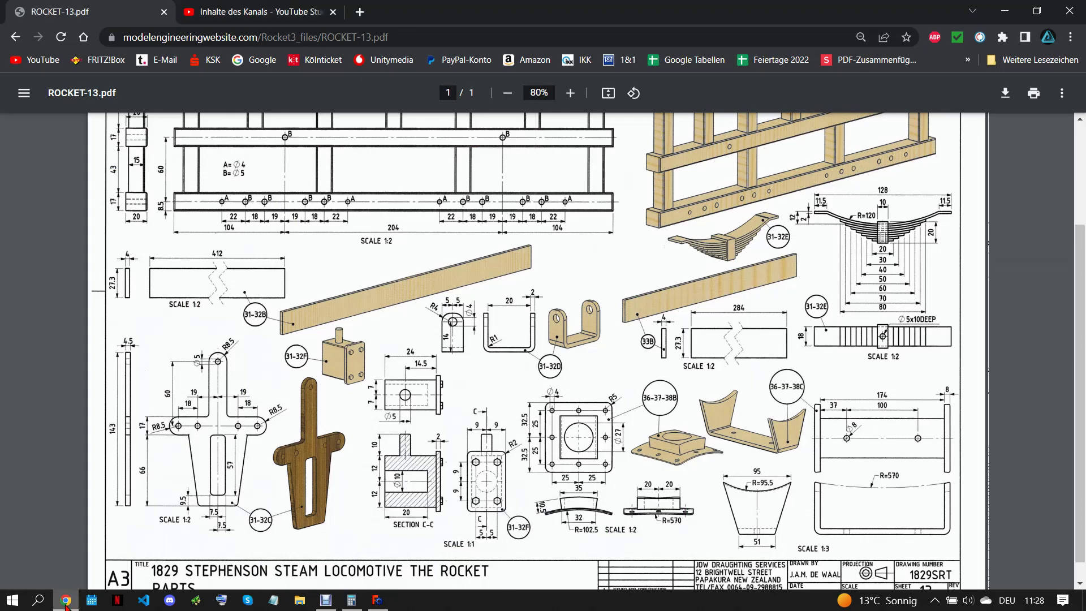
click(379, 601)
Step: Draw a small upright slot on the vertical axis and a wide horizontal slot
click(636, 104)
click(533, 182)
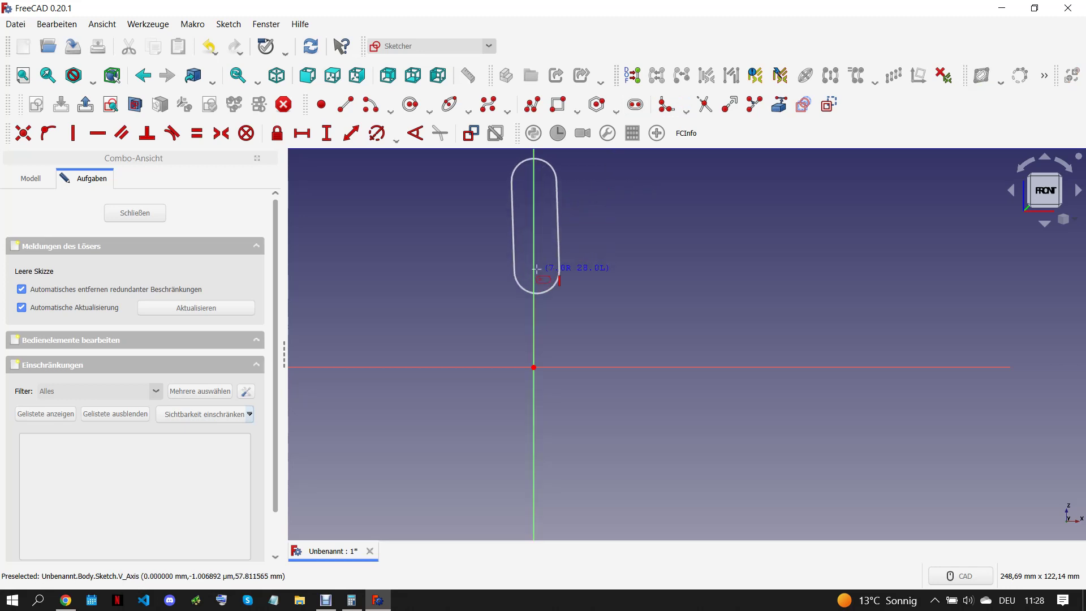
click(565, 297)
click(405, 279)
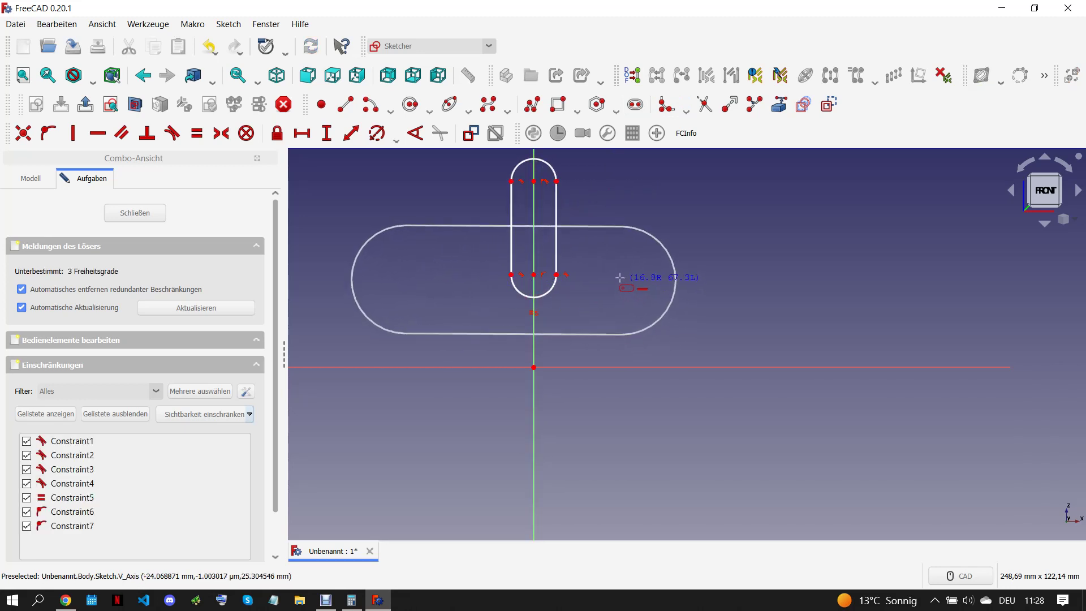
click(620, 278)
Step: Draw a rectangle below the slot and remove its two vertical constraints
key(g)
key(r)
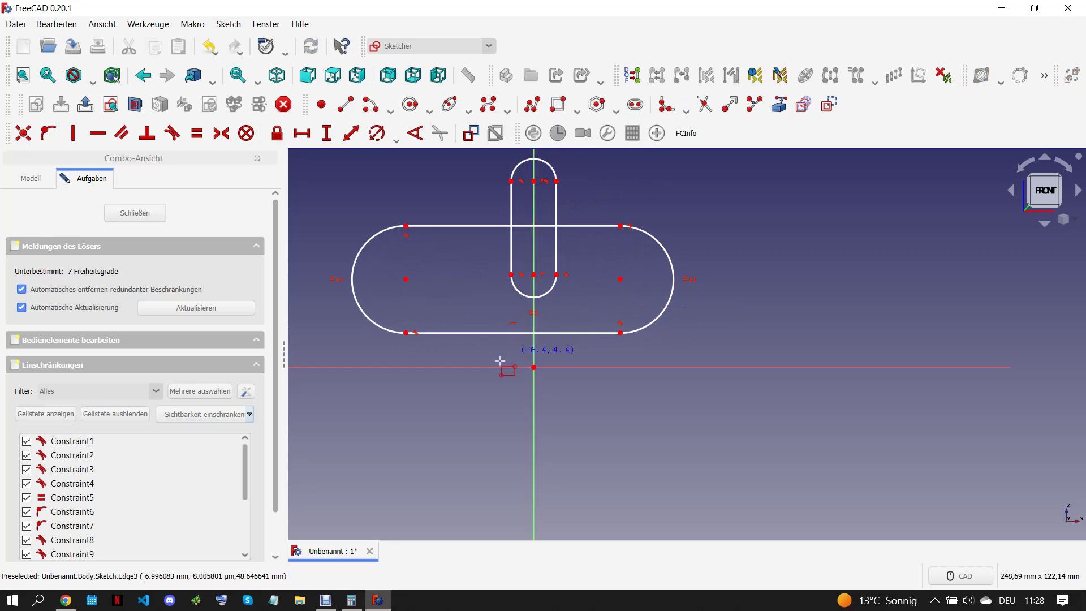
click(446, 345)
click(613, 498)
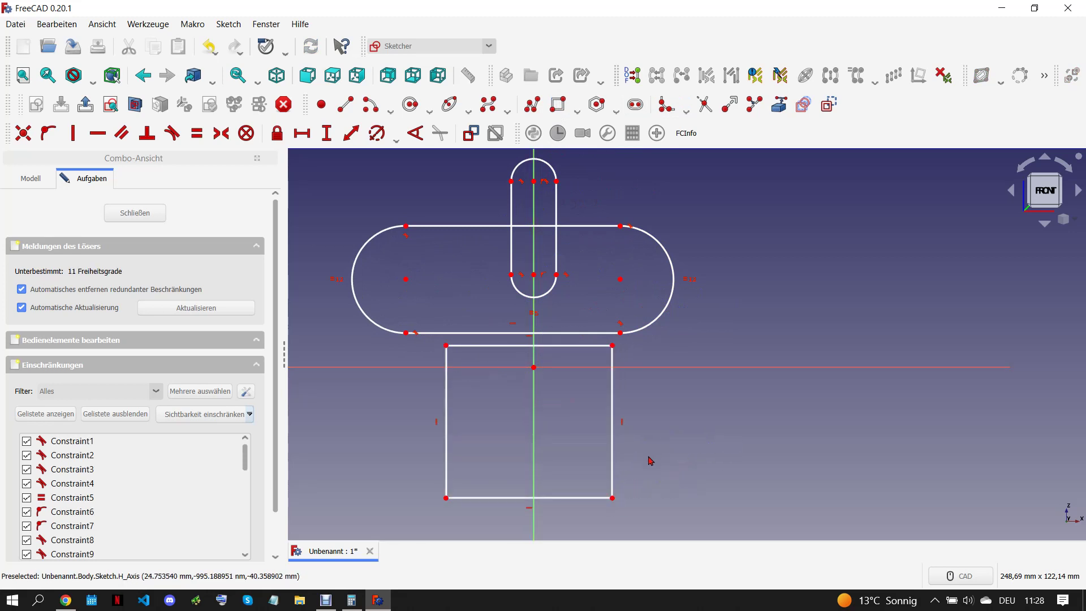
click(623, 423)
ctrl+click(436, 422)
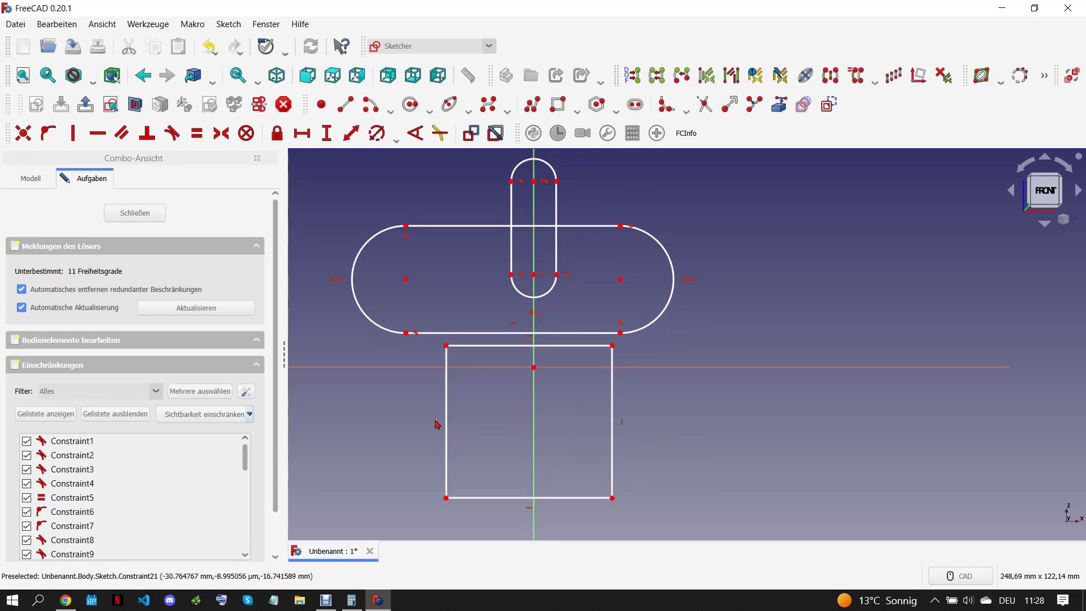
key(Delete)
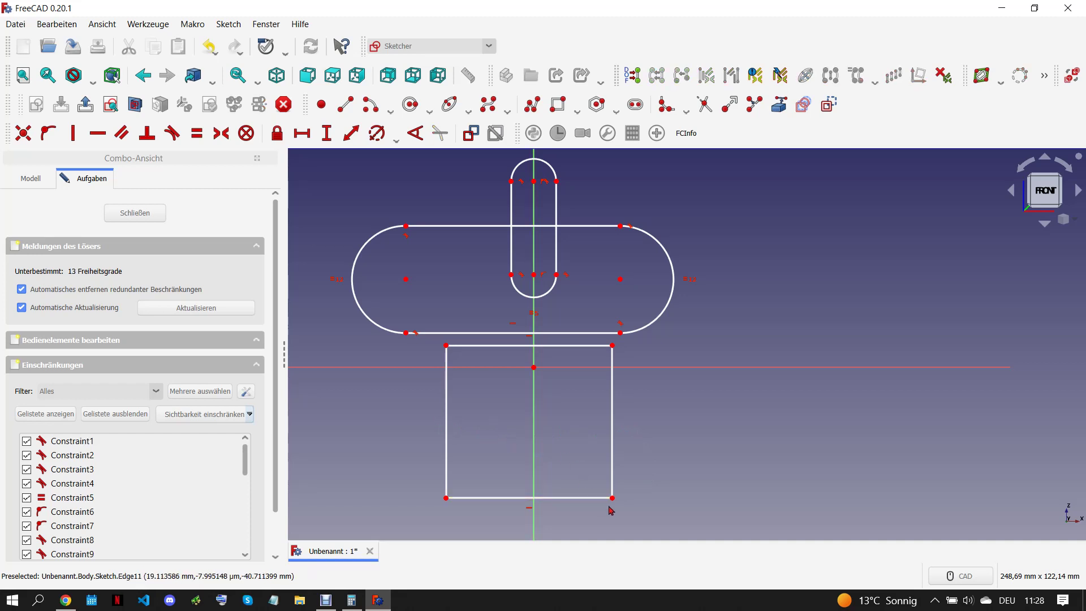
Step: Make the bottom corners symmetric and pull them inward into a trapezoid, checking the drawing
click(612, 498)
ctrl+click(446, 497)
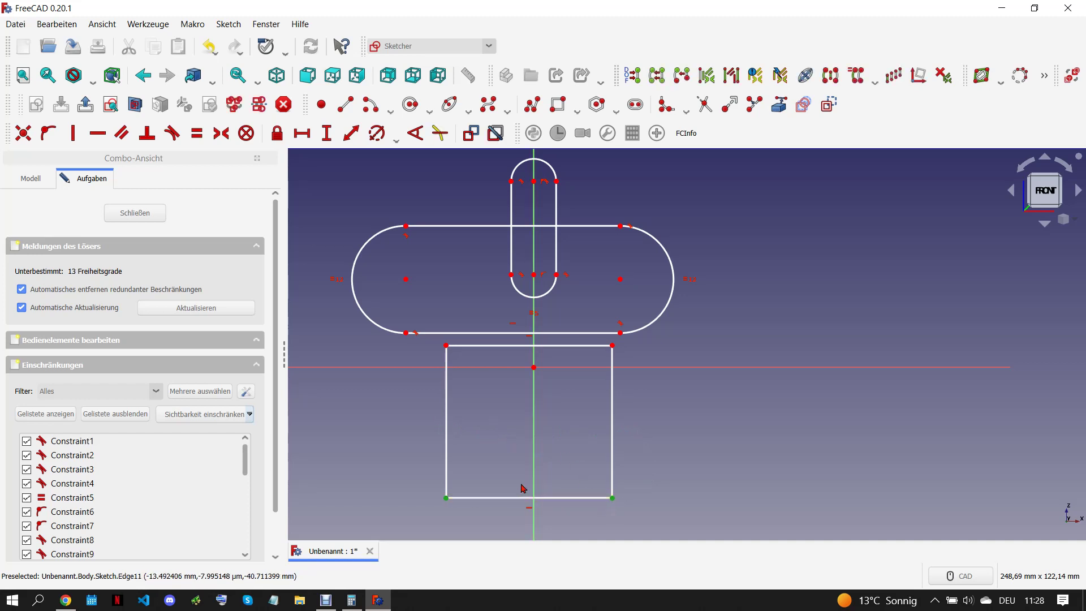
click(221, 133)
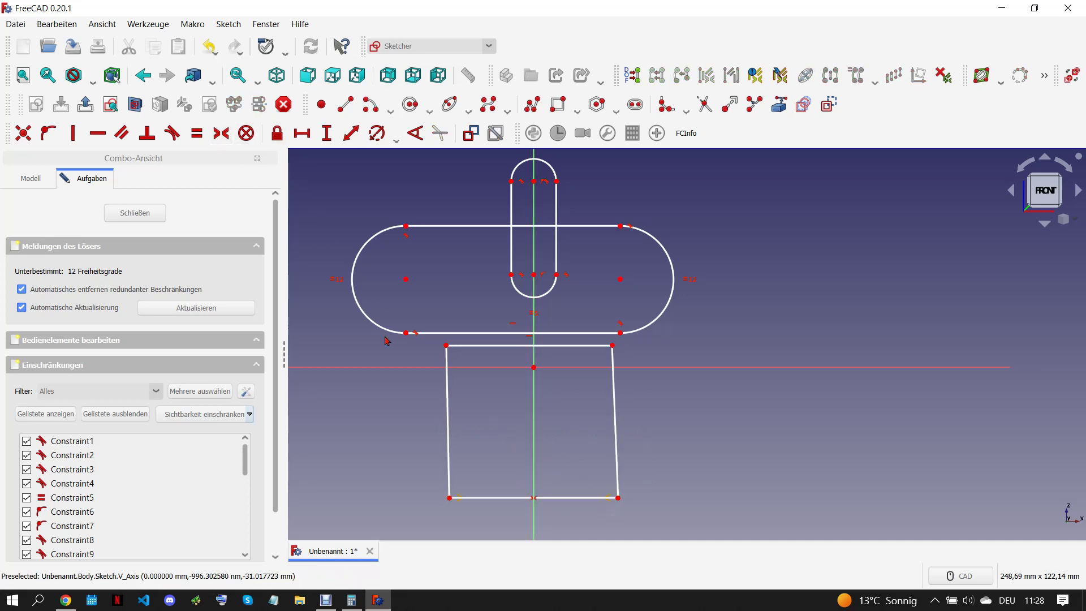
drag(618, 498, 588, 497)
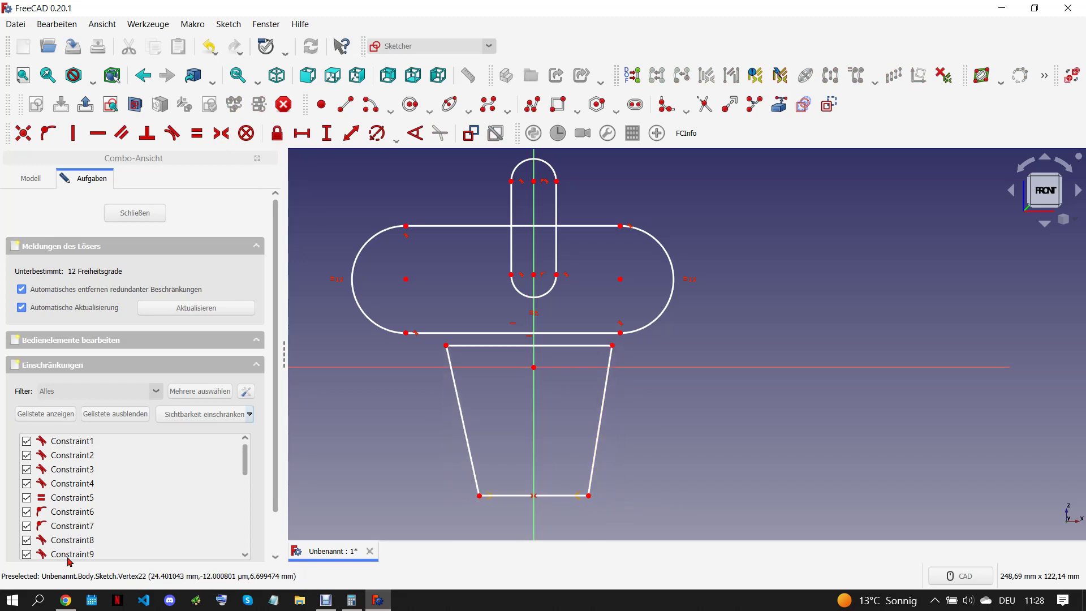
click(66, 600)
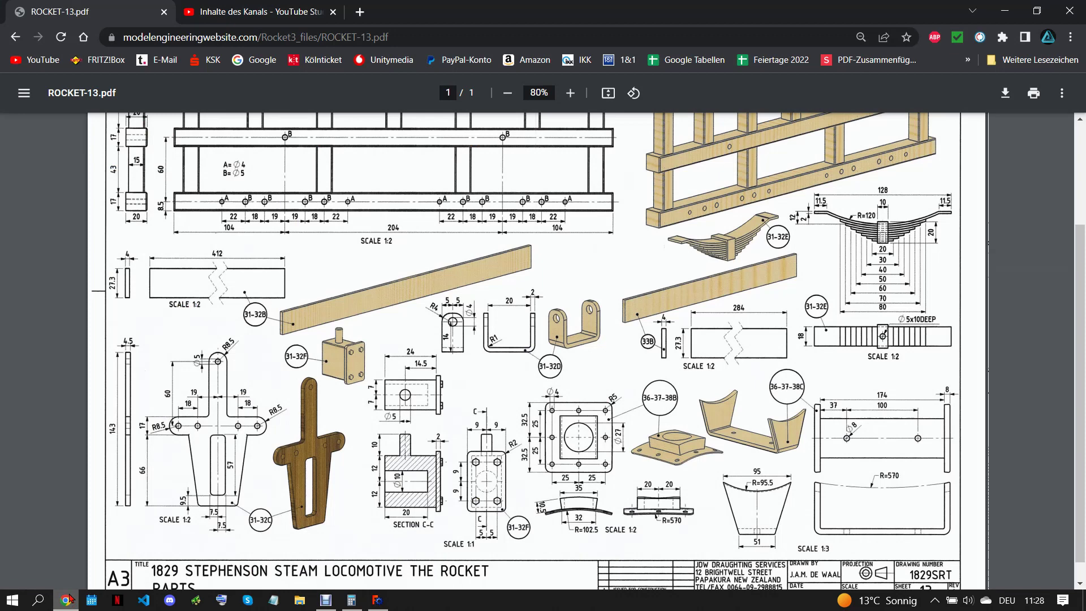
click(378, 600)
Step: Enlarge the wide slot and trim the overlapping slot and trapezoid edges
drag(622, 333, 637, 356)
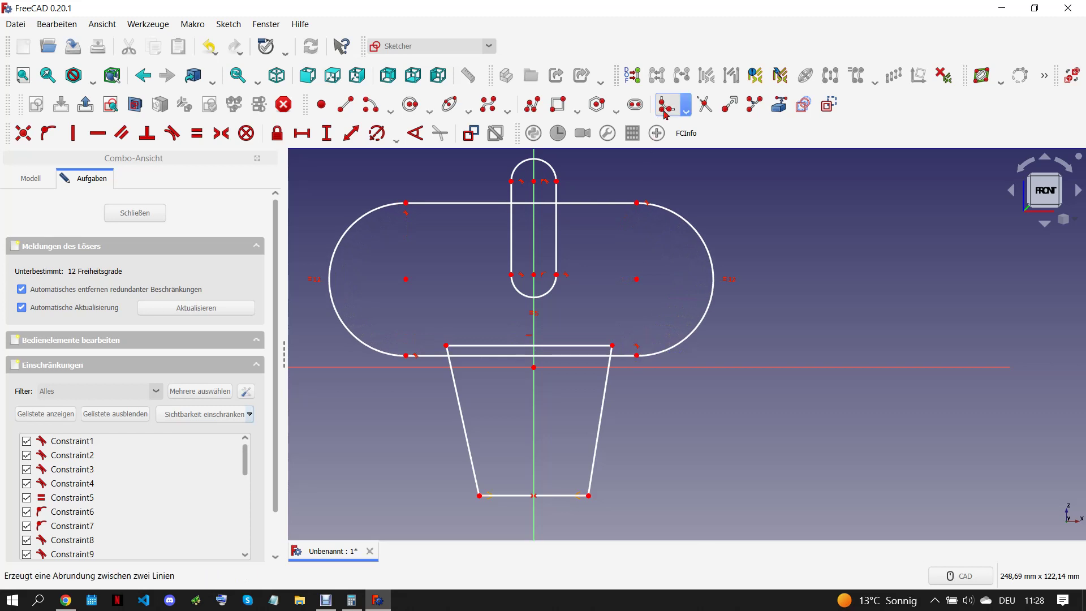
click(704, 104)
scroll(611, 353, up, 3)
scroll(614, 352, up, 2)
click(604, 342)
click(577, 357)
click(590, 329)
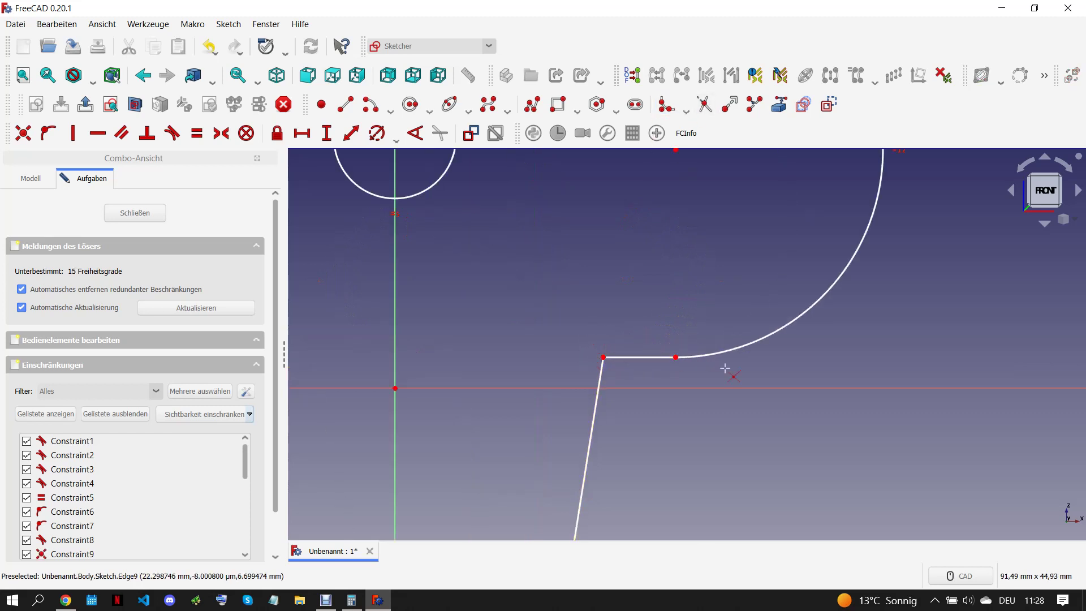
scroll(726, 369, down, 4)
click(471, 353)
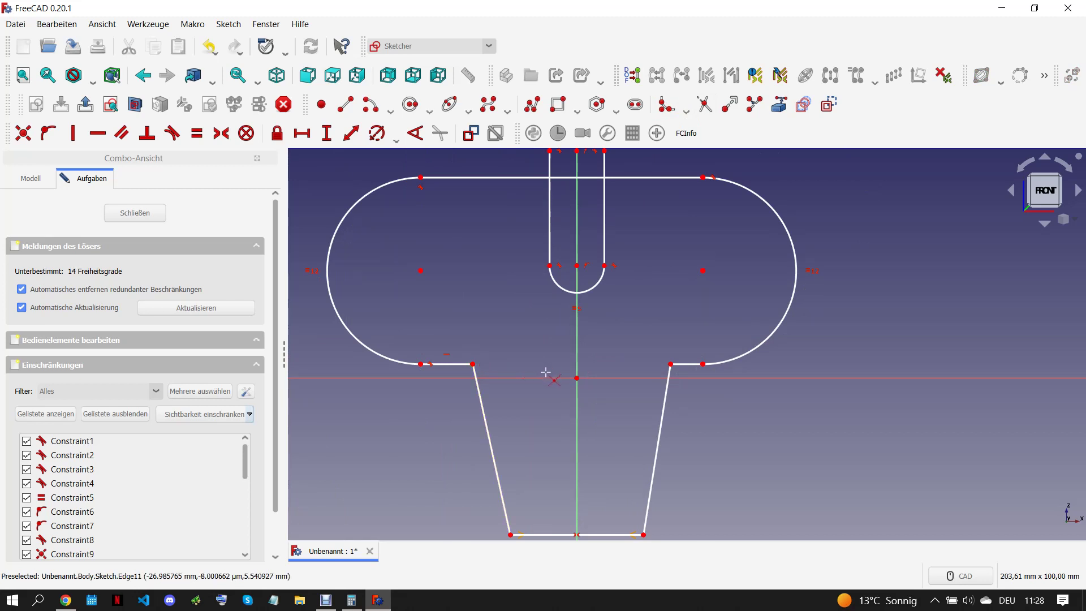
scroll(540, 382, down, 3)
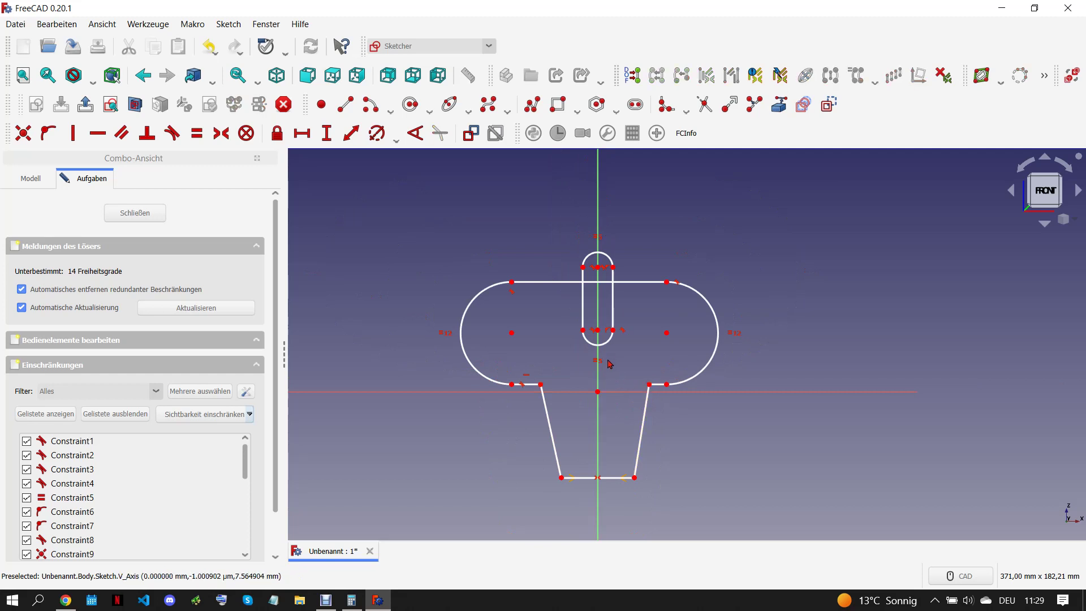
Step: Make the two trapezoid-slot junction vertices symmetric about the vertical axis
click(540, 384)
click(649, 384)
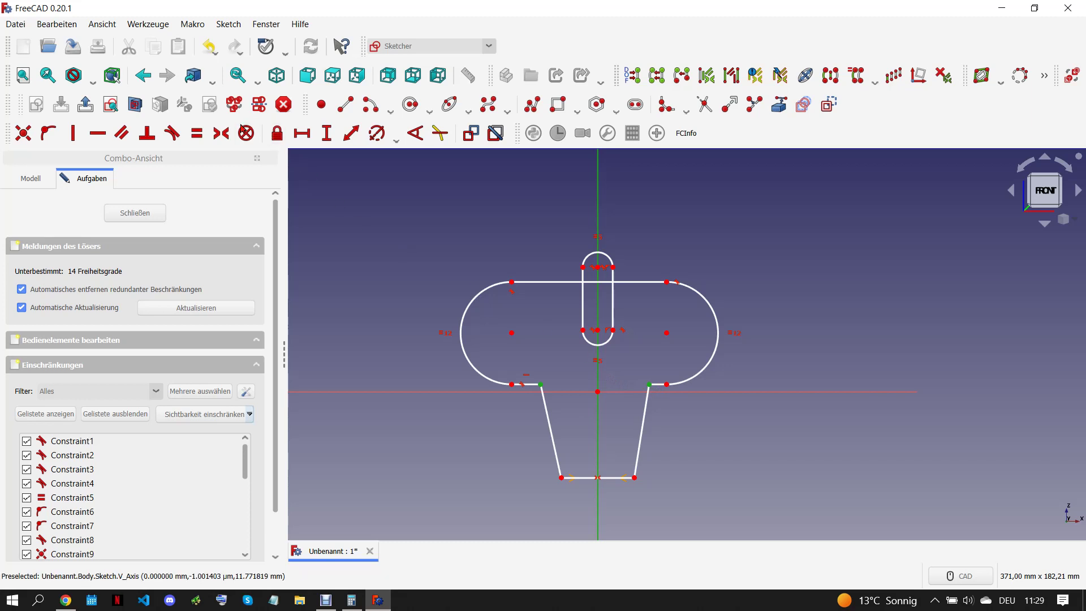
click(222, 133)
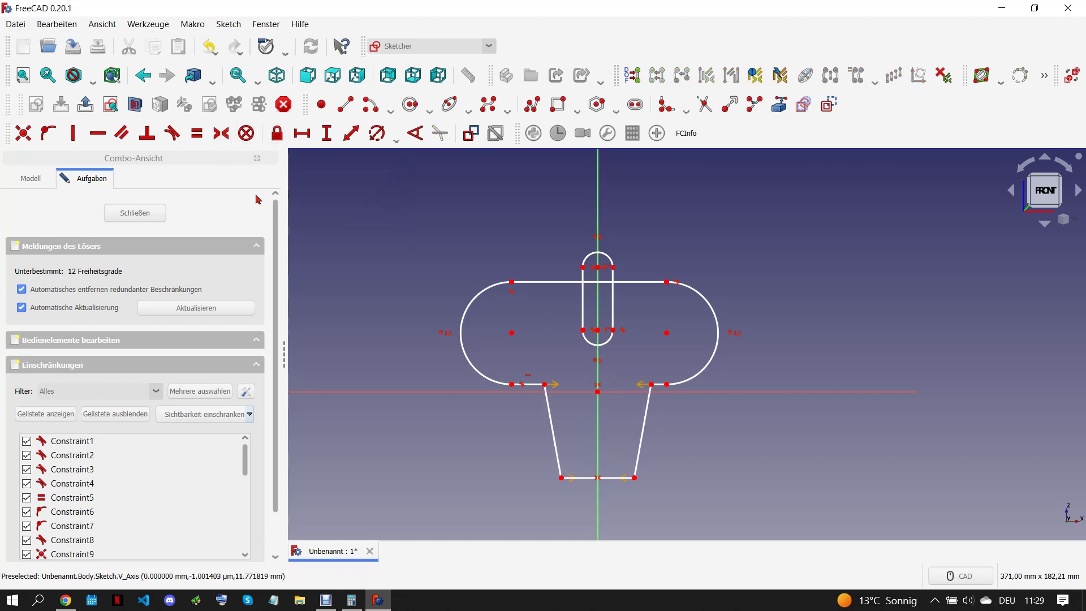
Step: Give the slanted trapezoid edge a 66 mm vertical height
click(542, 419)
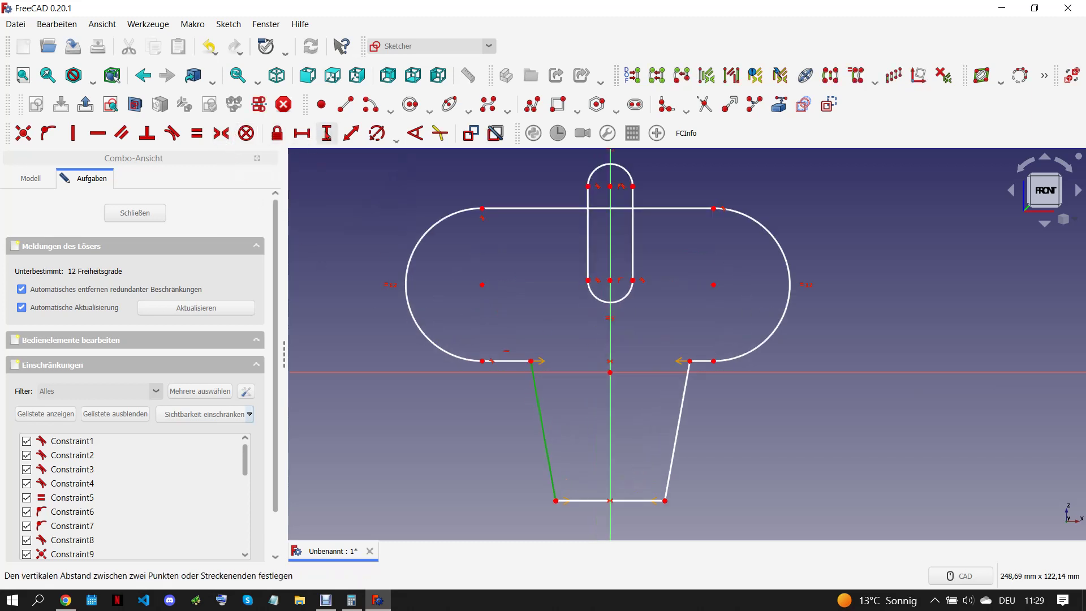
click(326, 132)
text(66)
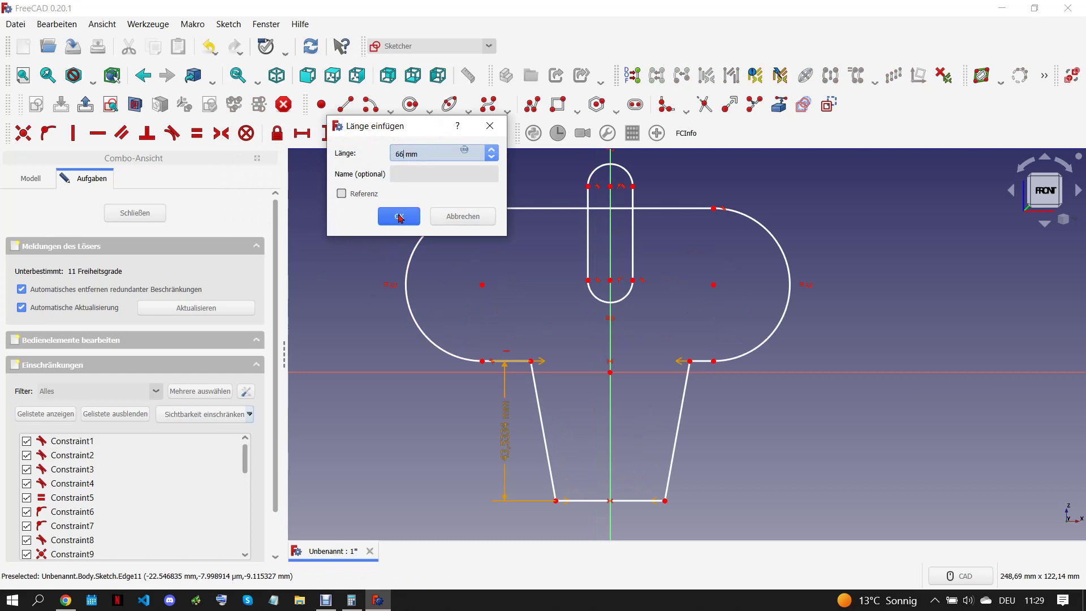
click(399, 216)
scroll(607, 334, down, 2)
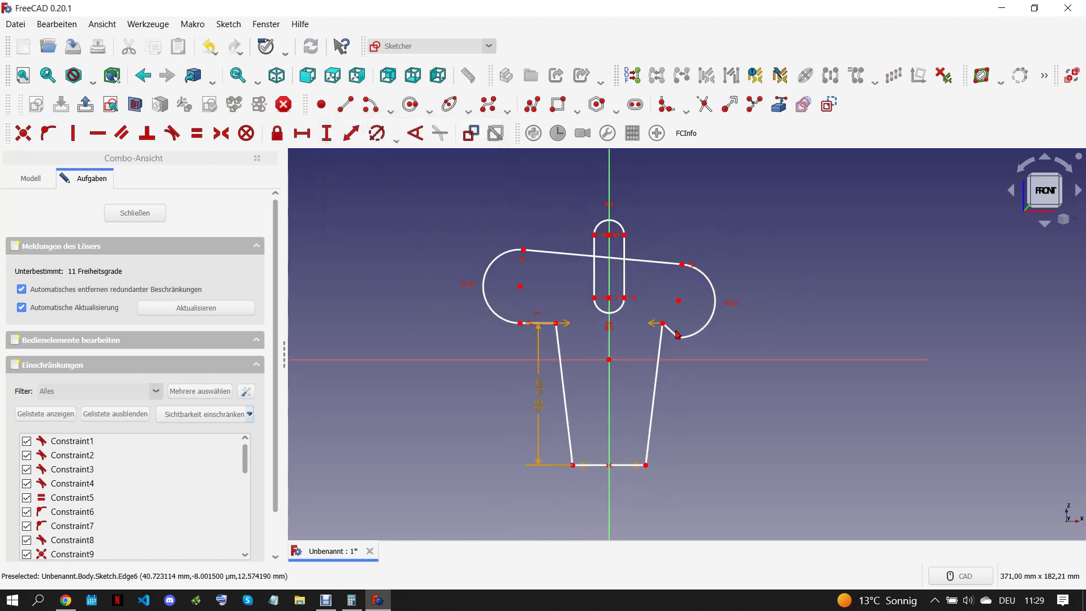
Step: Make the short lug lines horizontal, tangent to the arcs, and equal in length
click(676, 334)
key(t)
click(547, 331)
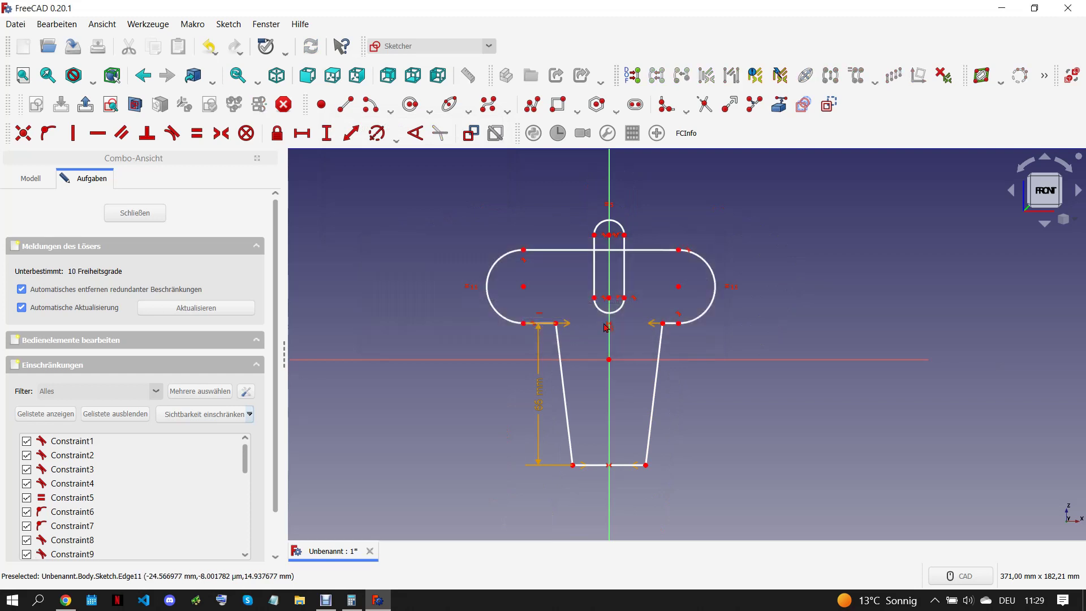
scroll(656, 321, up, 3)
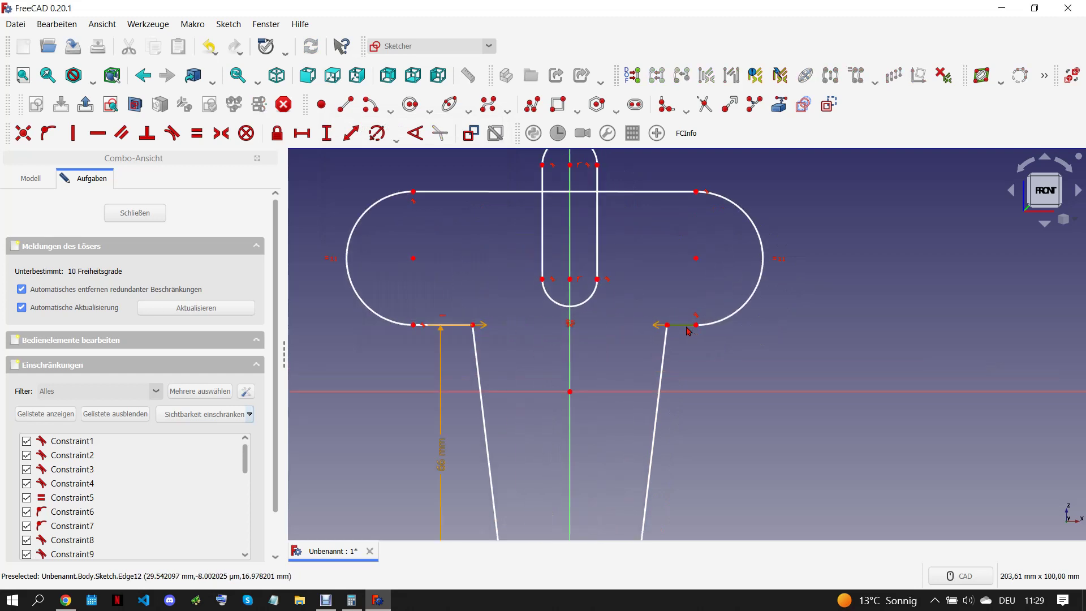
key(h)
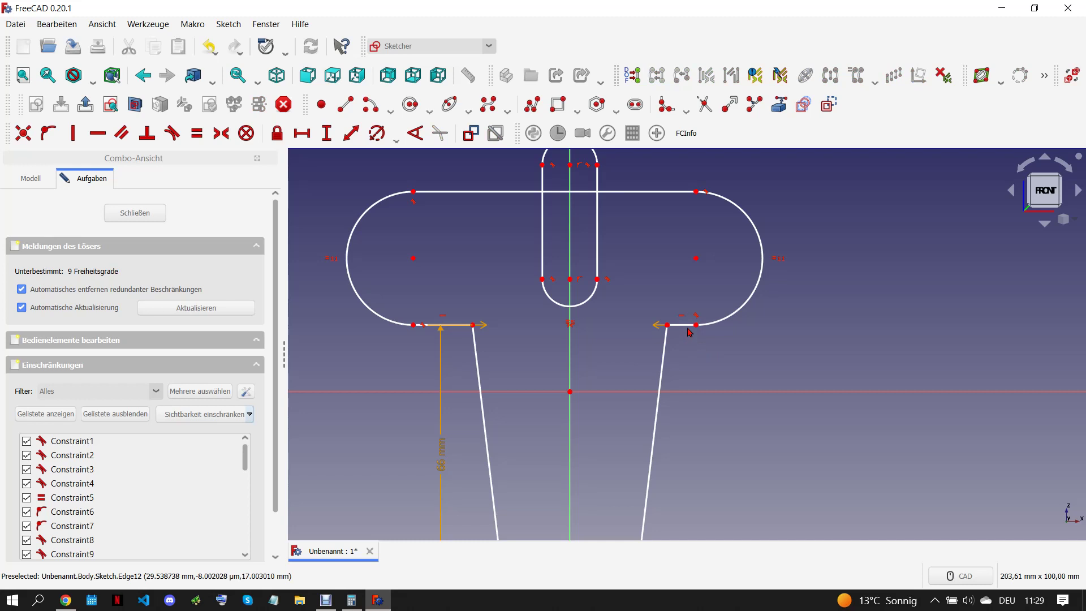
click(690, 332)
click(457, 331)
key(e)
scroll(638, 359, down, 3)
scroll(723, 378, up, 1)
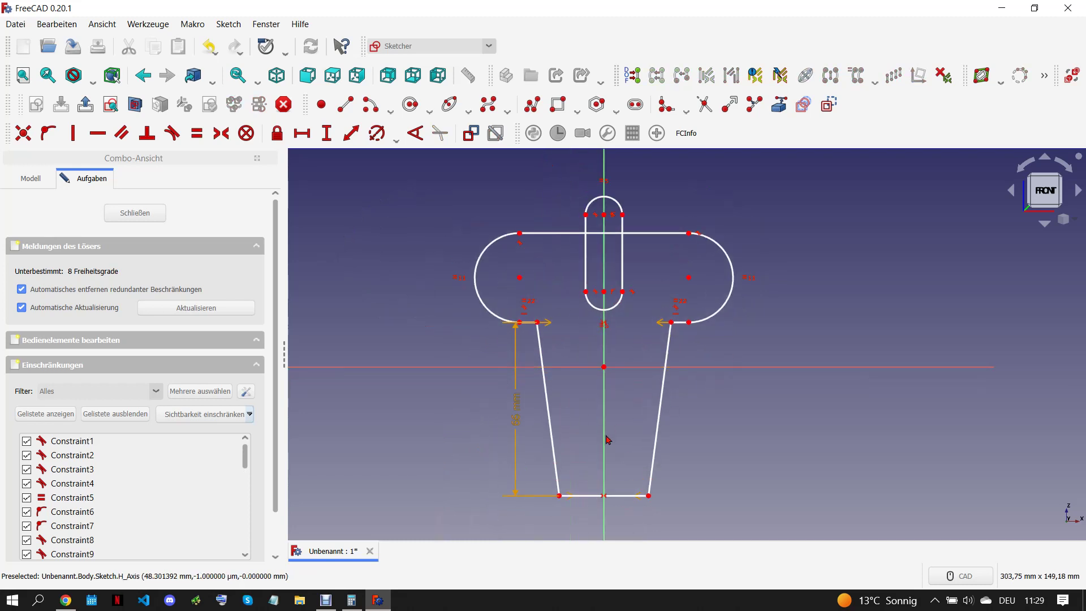
Step: Set the side lug height to 17 mm and pull the lug geometry lower
click(66, 601)
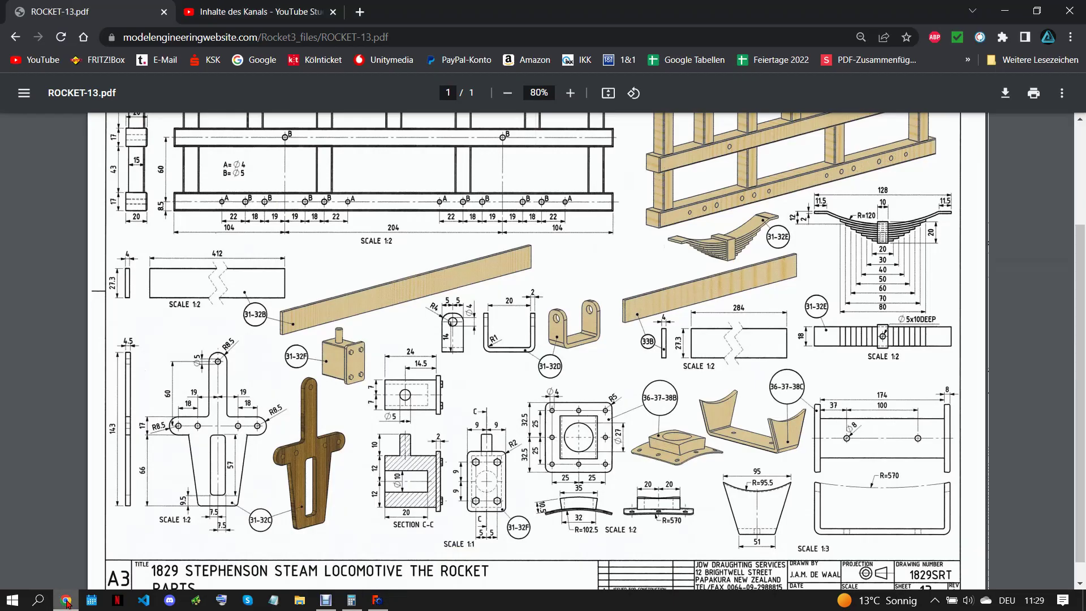
click(378, 601)
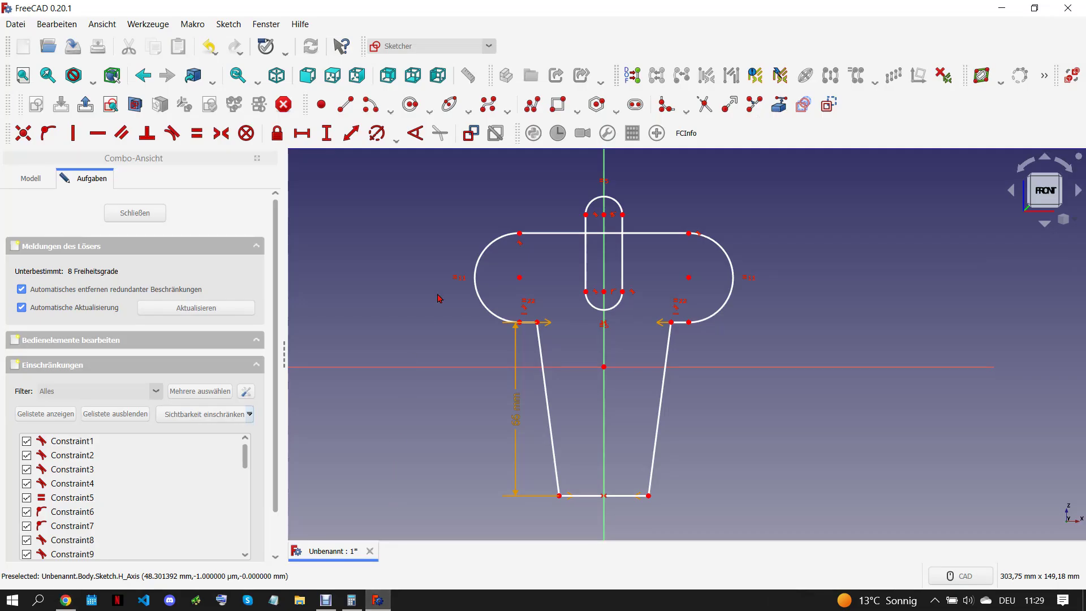
click(519, 233)
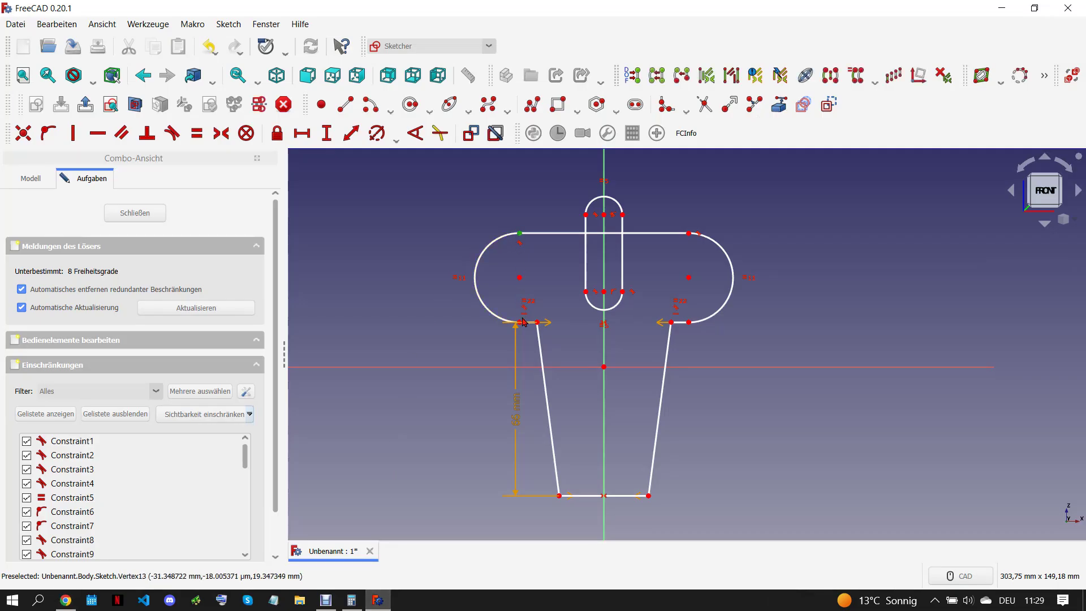
click(520, 322)
click(326, 133)
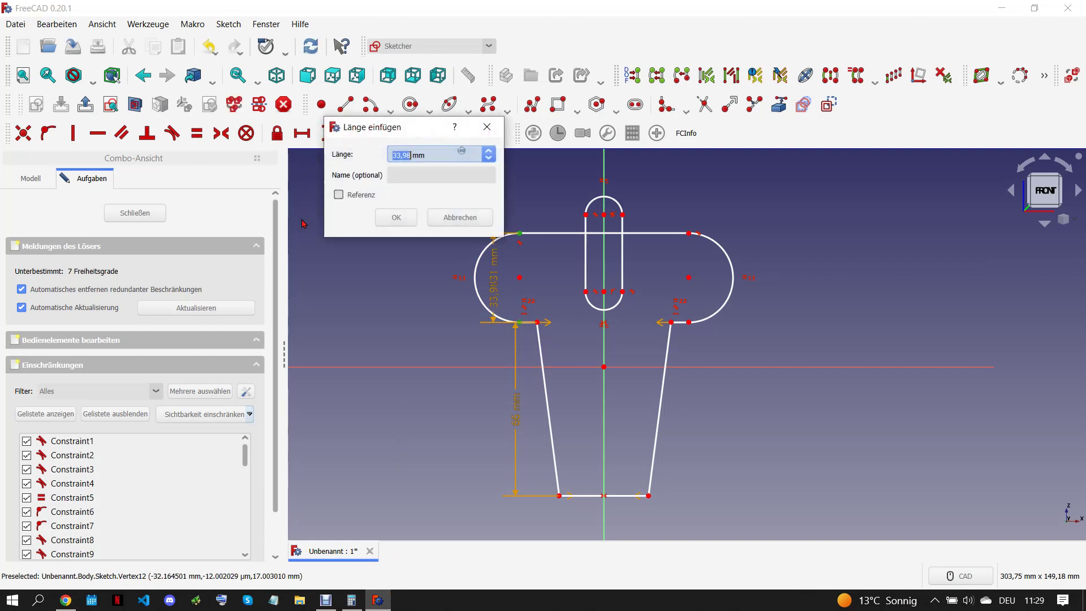
text(17)
click(396, 217)
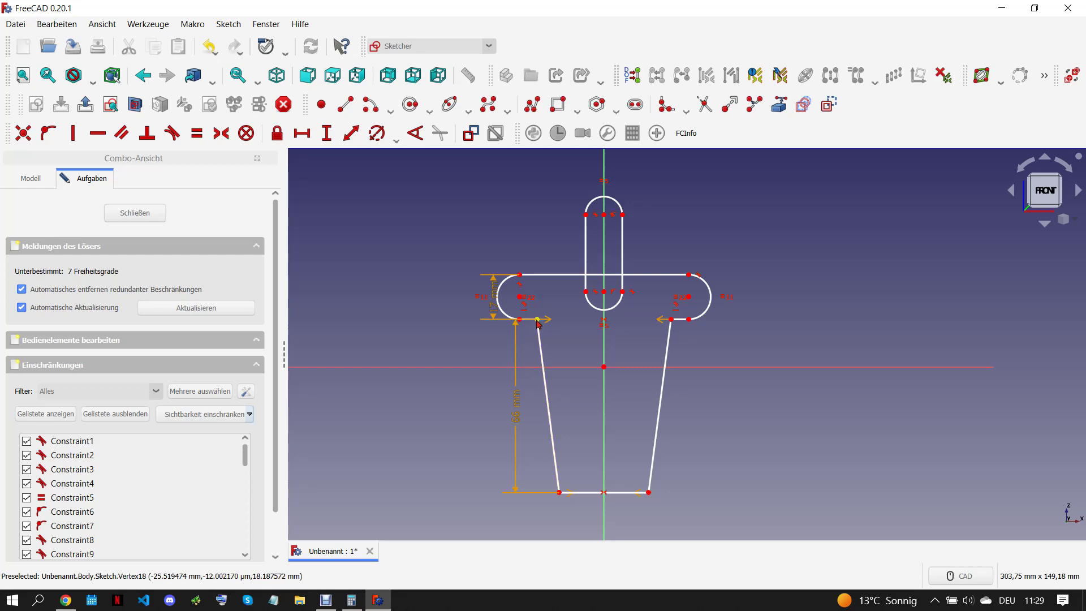
drag(539, 327, 538, 347)
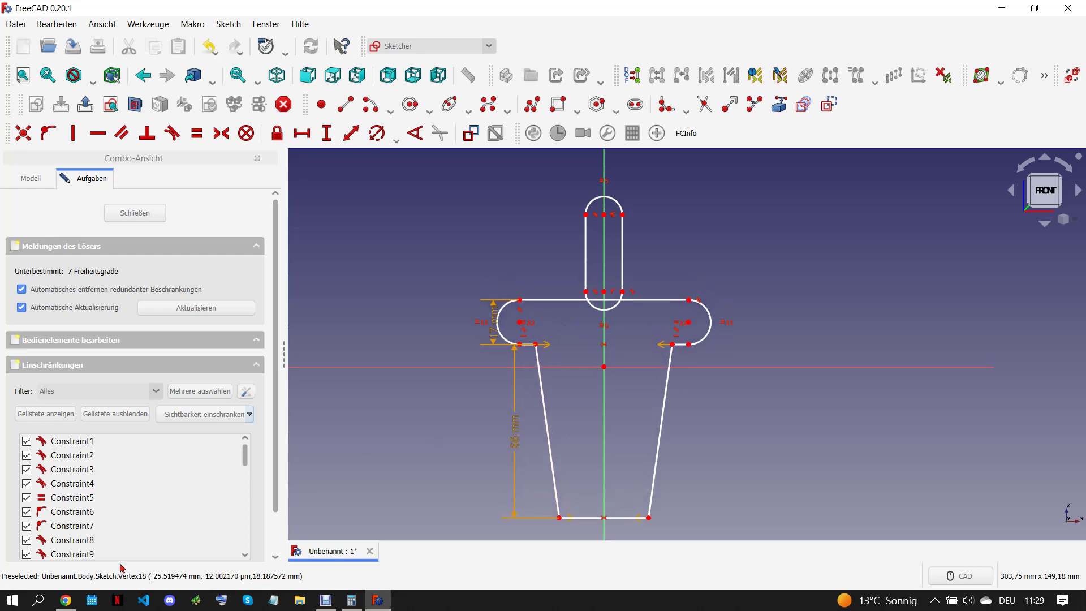
Step: Place the lug's lower corner point on the horizontal axis, after checking the drawing
click(66, 601)
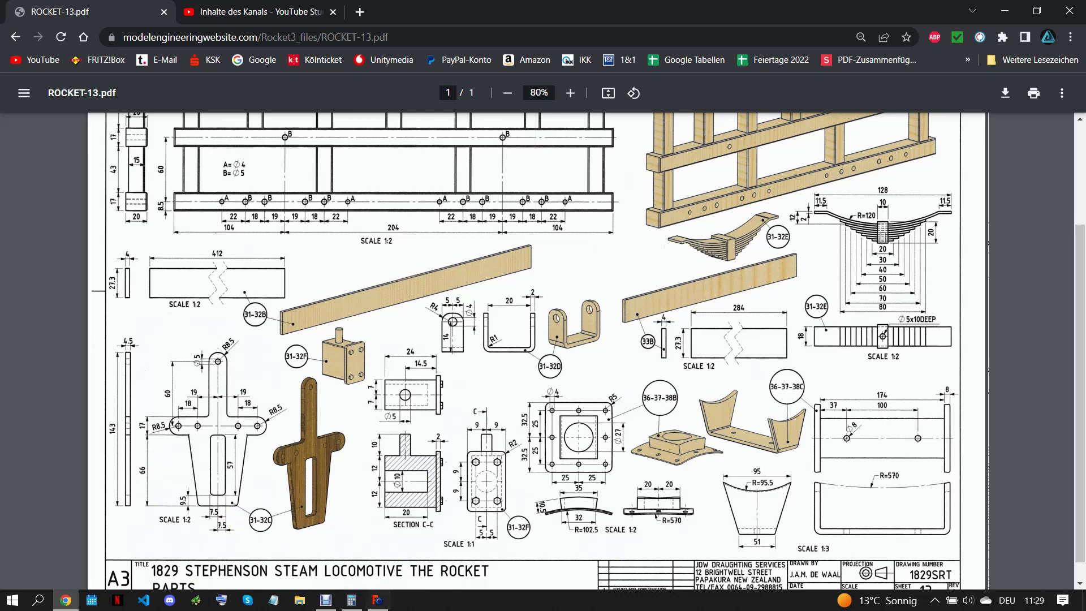
mouse_move(378, 600)
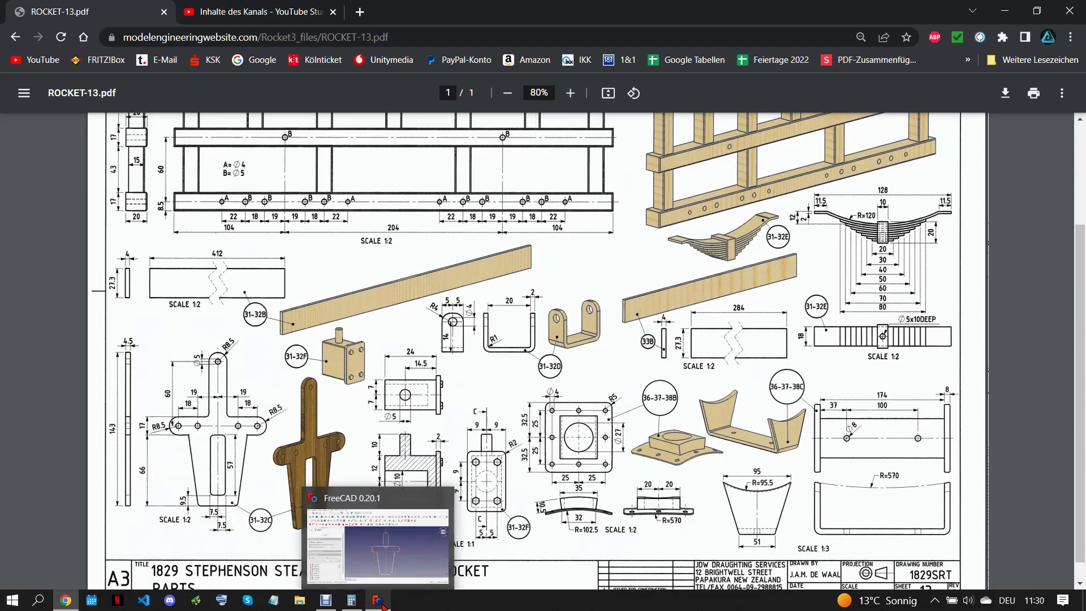
click(383, 602)
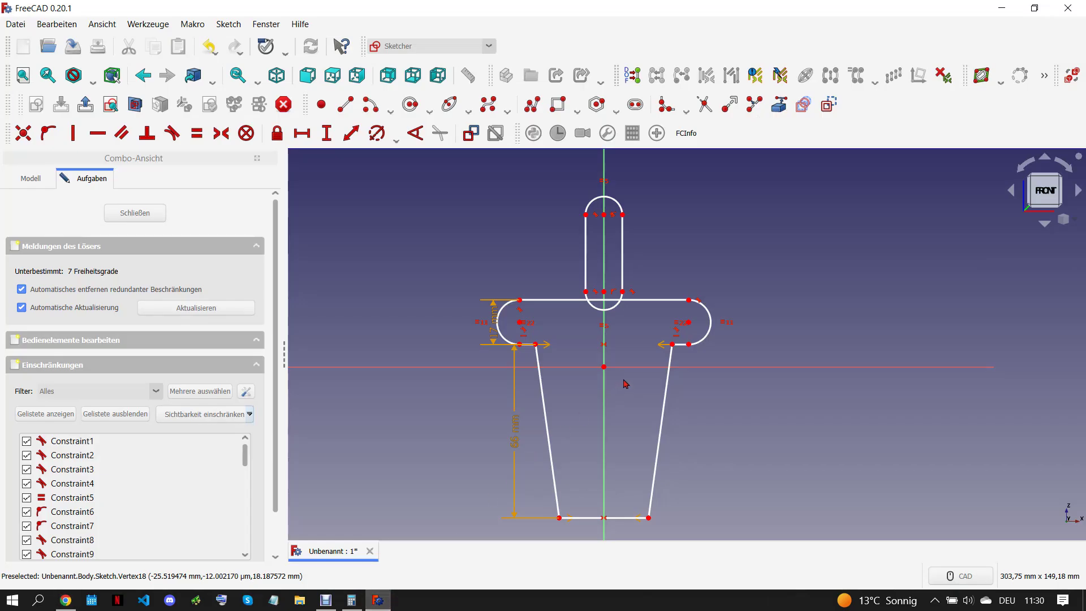
click(654, 344)
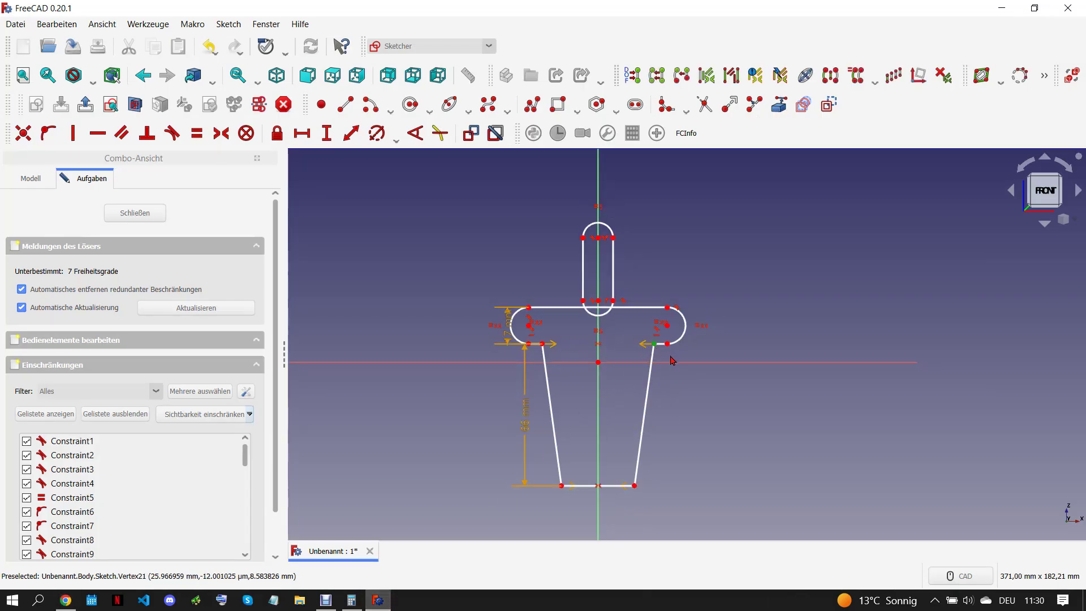
click(673, 362)
click(71, 136)
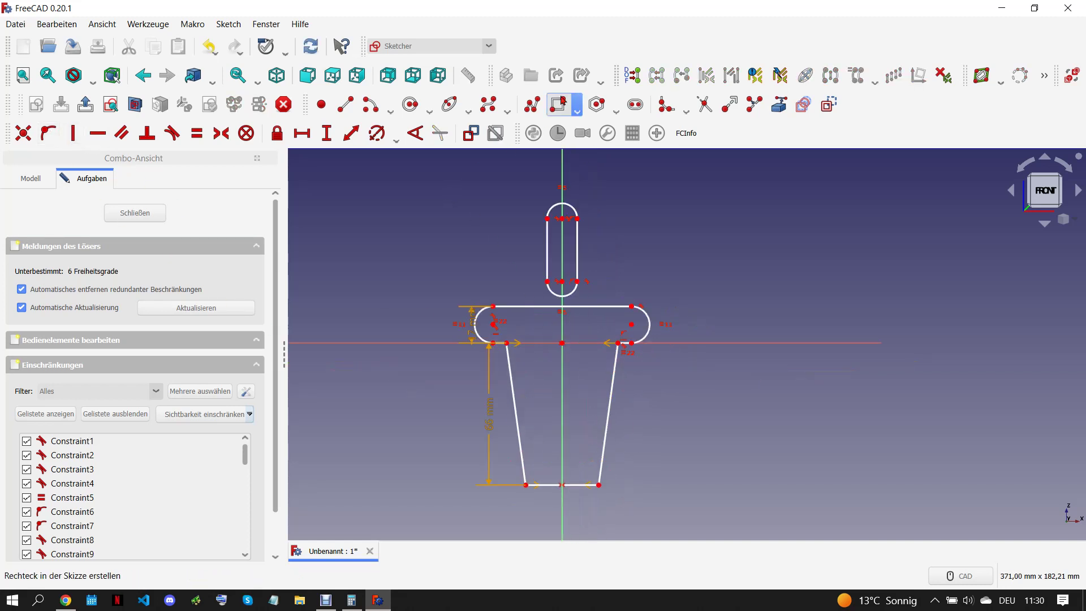
Step: Draw a rounded rectangle slot inside the trapezoid
click(580, 110)
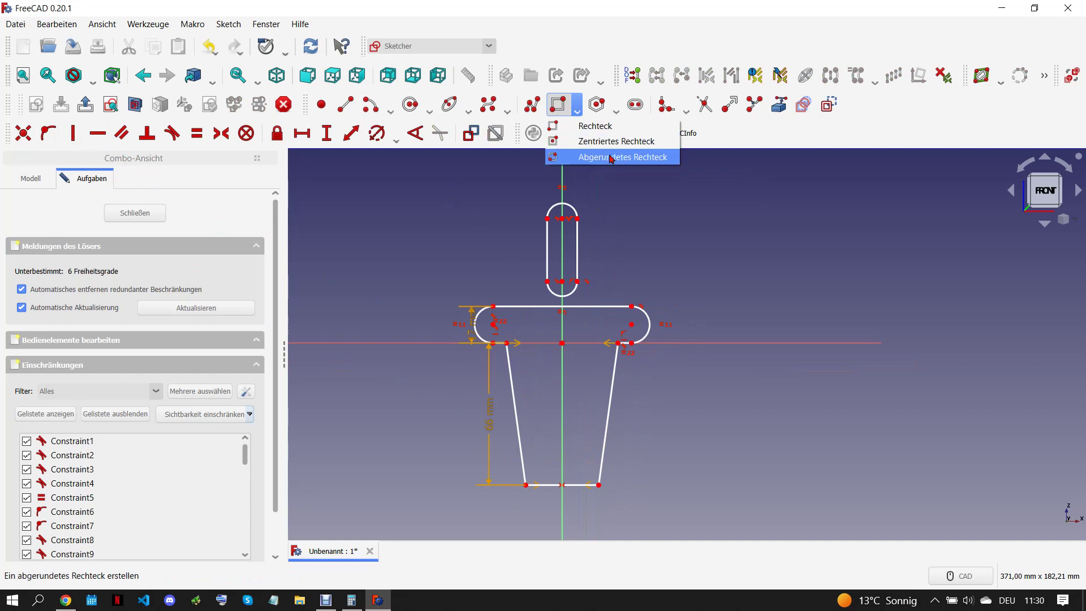
click(599, 154)
click(548, 360)
click(577, 461)
scroll(586, 416, up, 2)
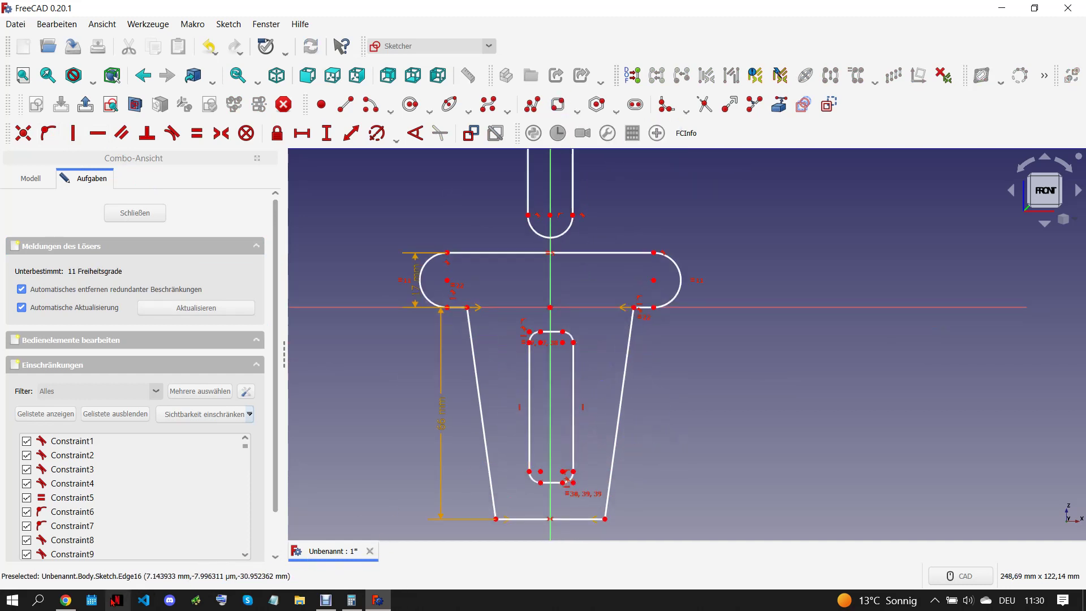
click(67, 600)
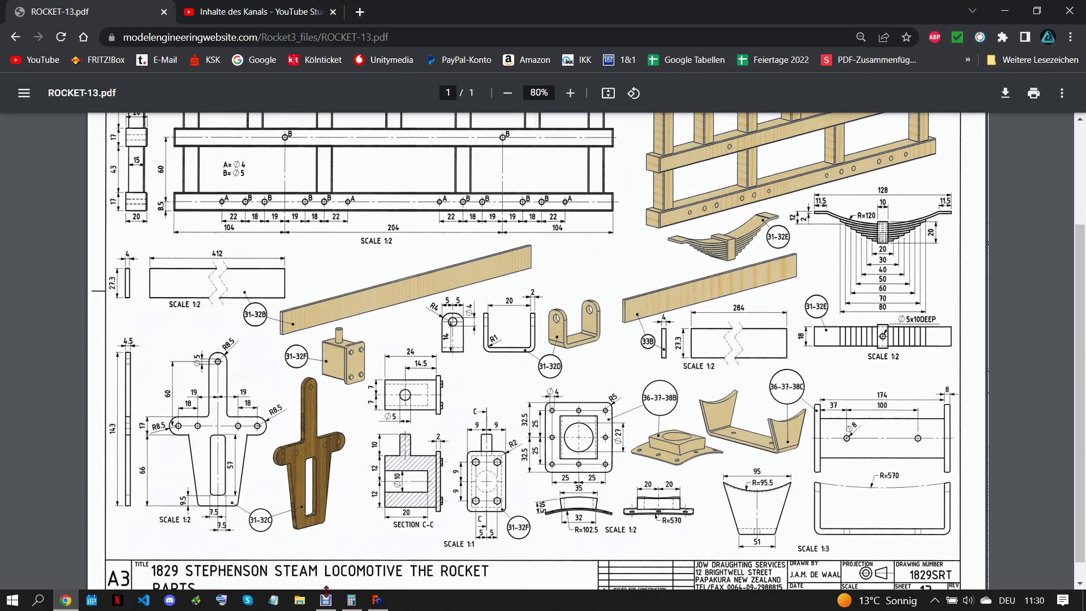
click(387, 601)
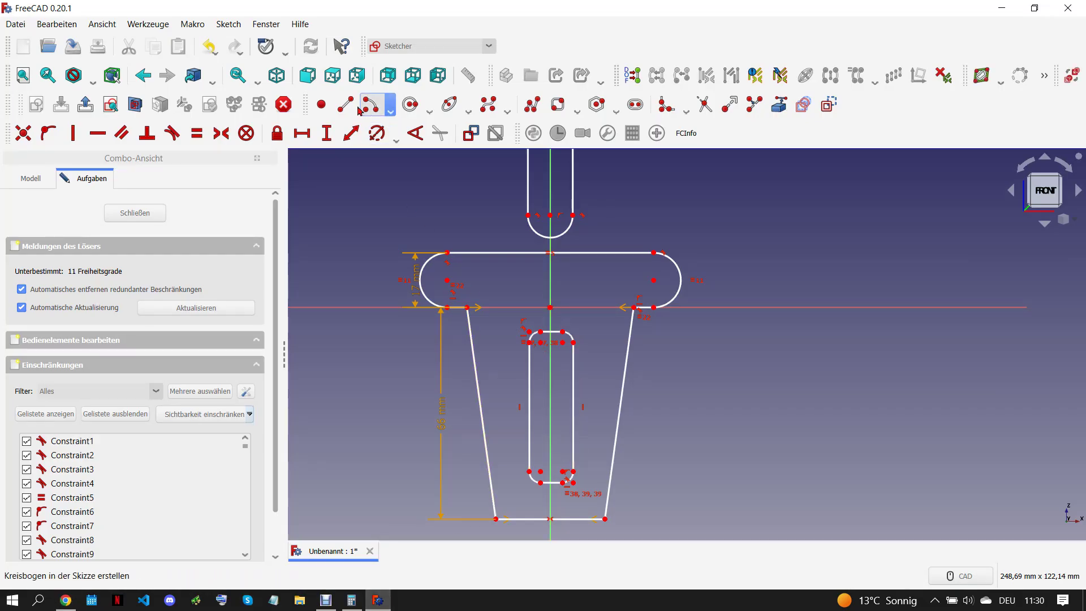
Step: Centre the slot on a point on the vertical axis and dimension its width
click(322, 105)
click(550, 403)
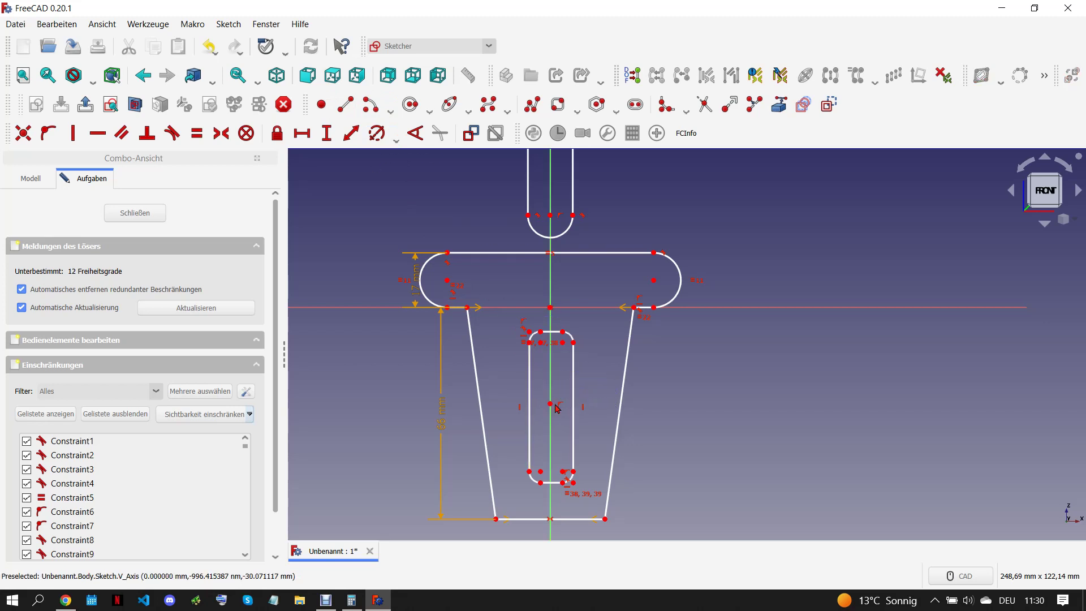
click(563, 471)
click(550, 403)
click(228, 134)
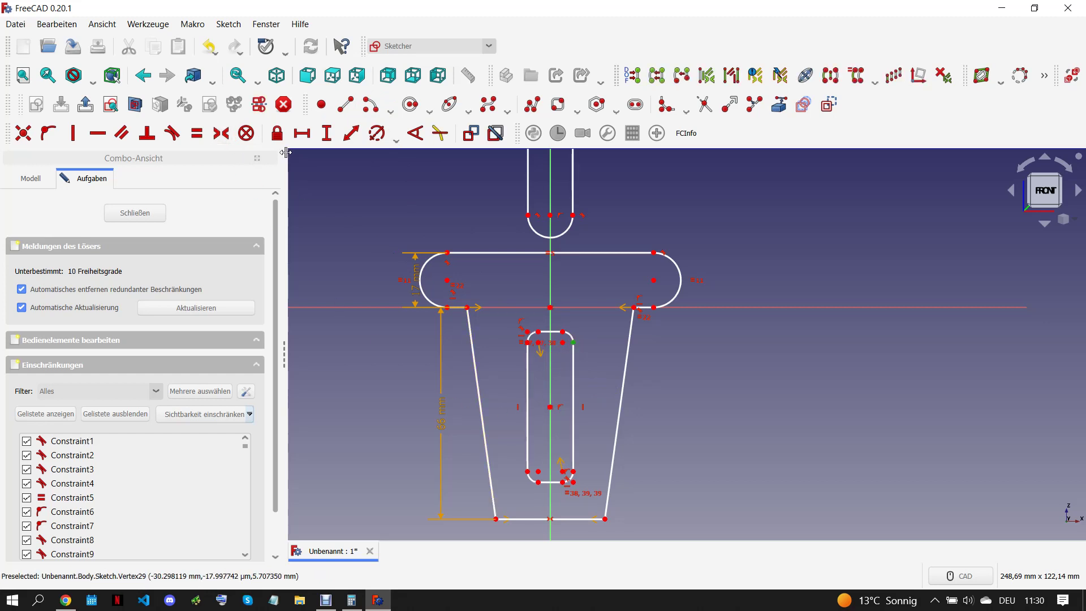
click(301, 133)
text(7,5)
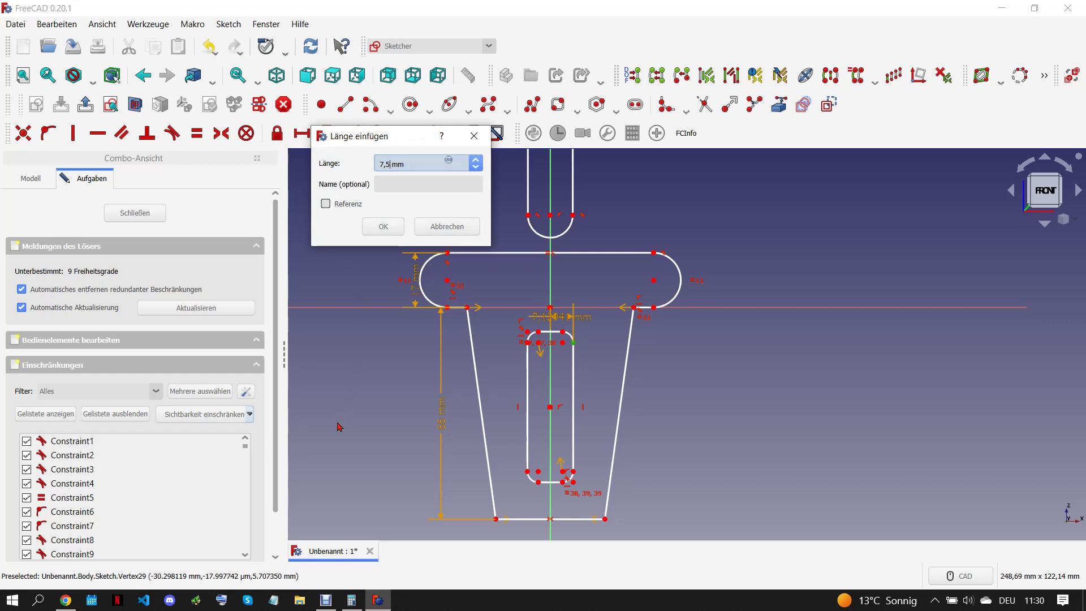
key(Return)
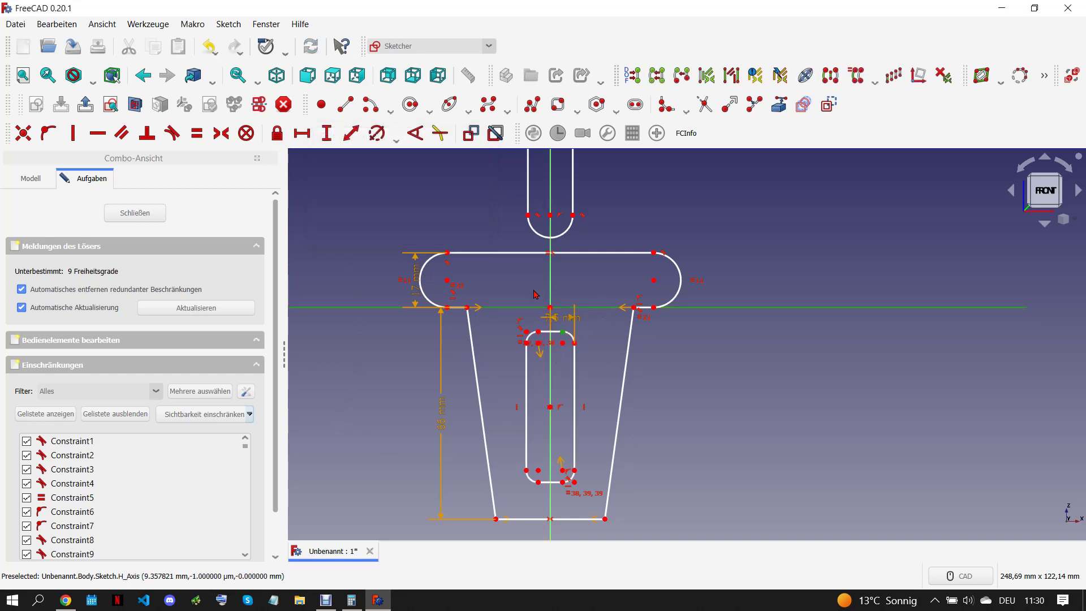
Step: Put the slot's top on the horizontal axis and give its corners a 1 mm radius
click(49, 133)
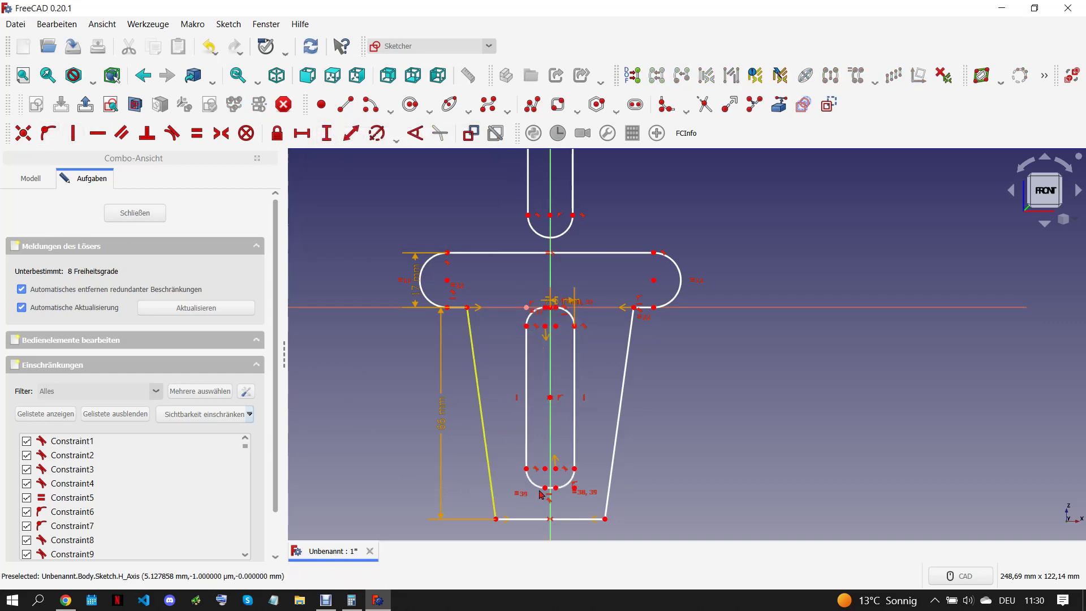
click(575, 328)
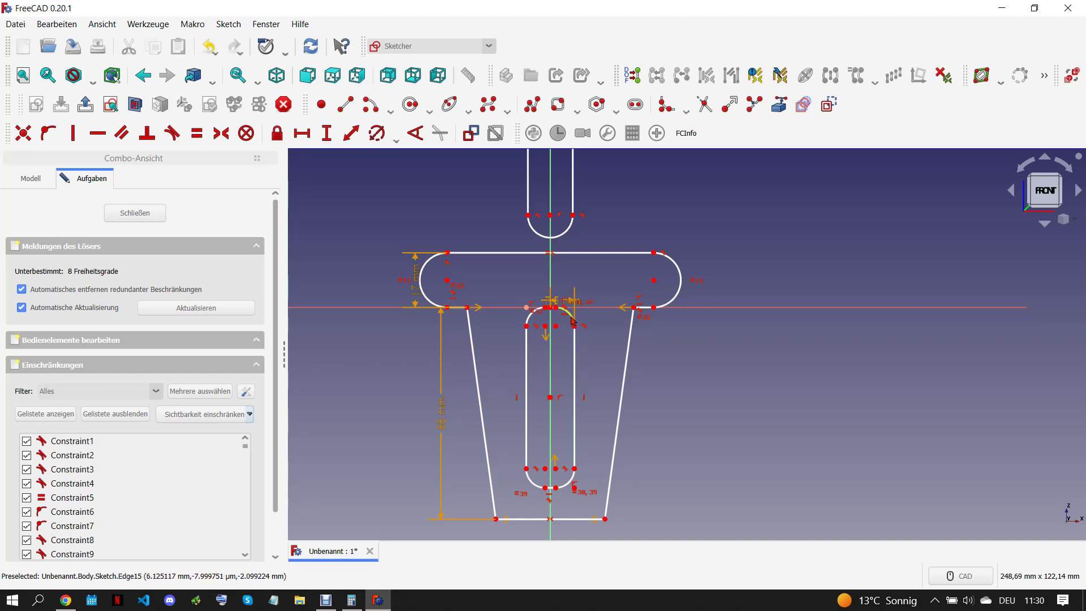
click(376, 133)
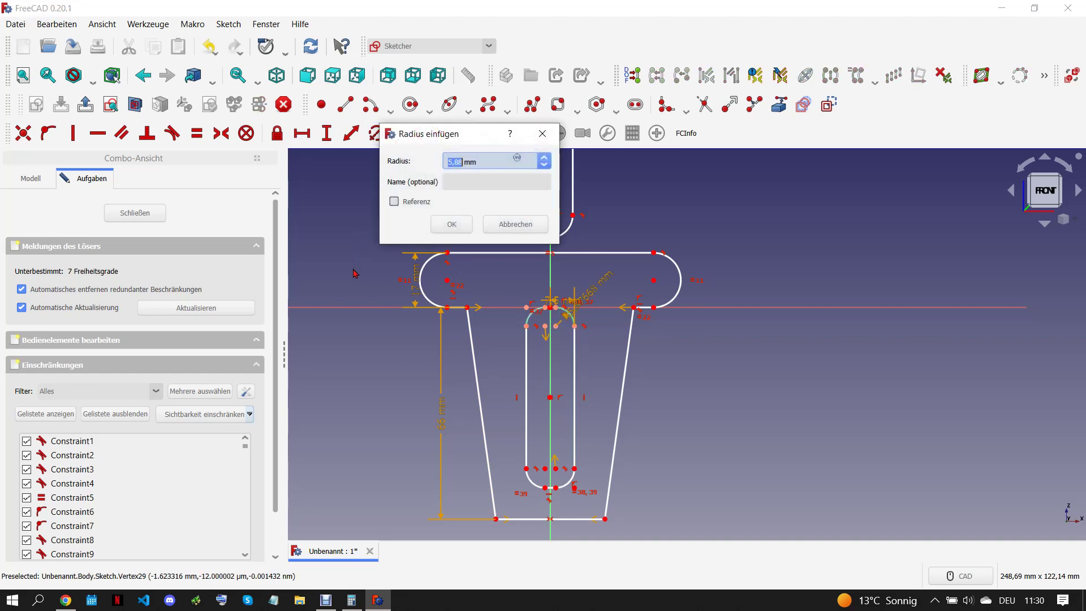
text(1)
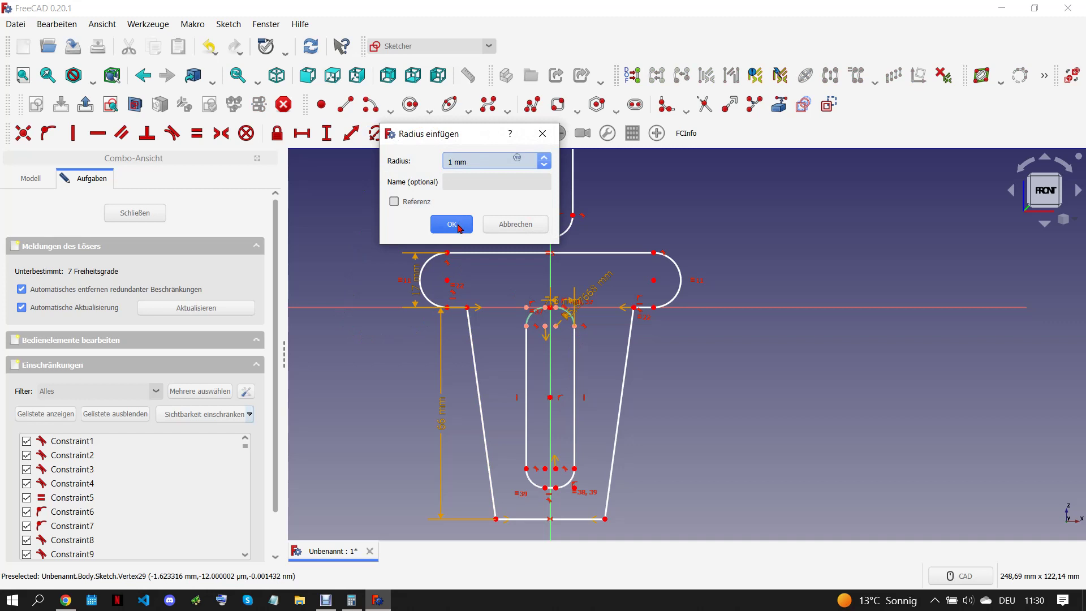
click(461, 225)
scroll(504, 435, down, 2)
scroll(531, 481, up, 4)
click(77, 599)
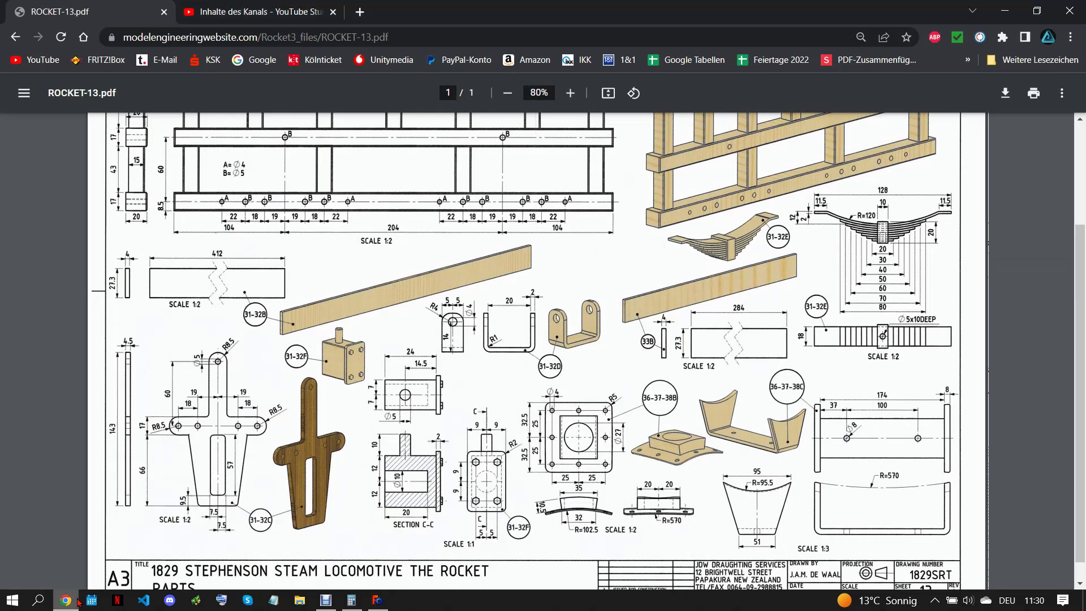
click(377, 600)
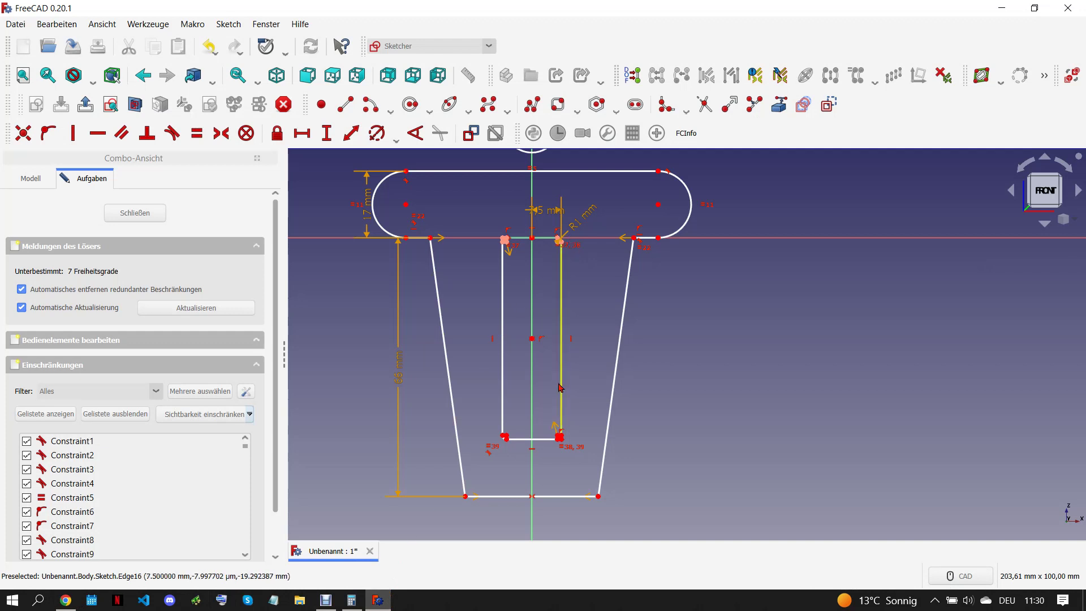
Step: Set the slot's vertical length to 57 mm
click(559, 439)
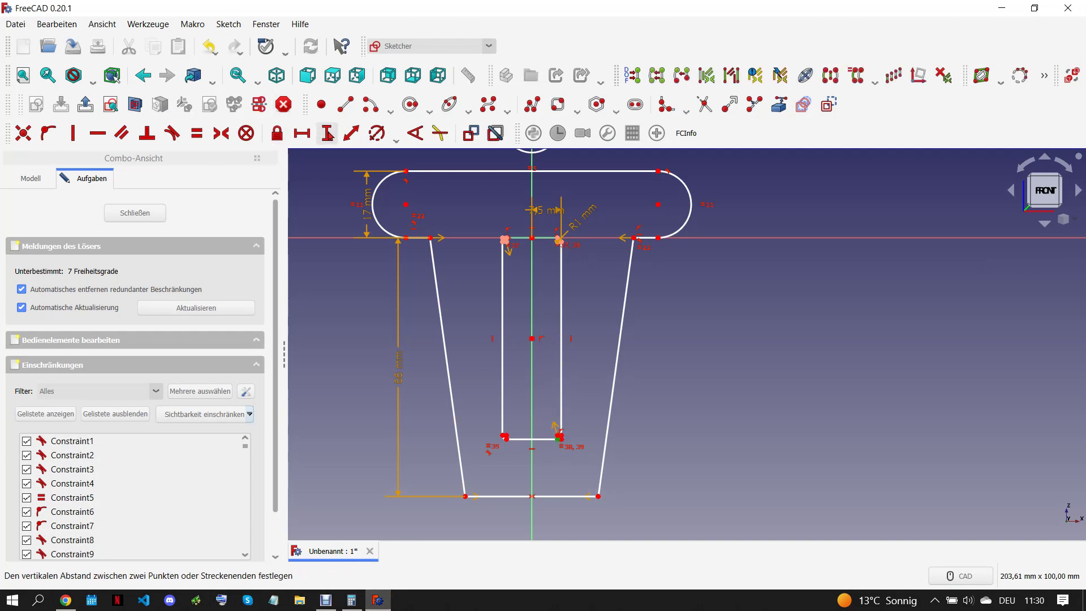
click(326, 133)
text(-57)
key(Return)
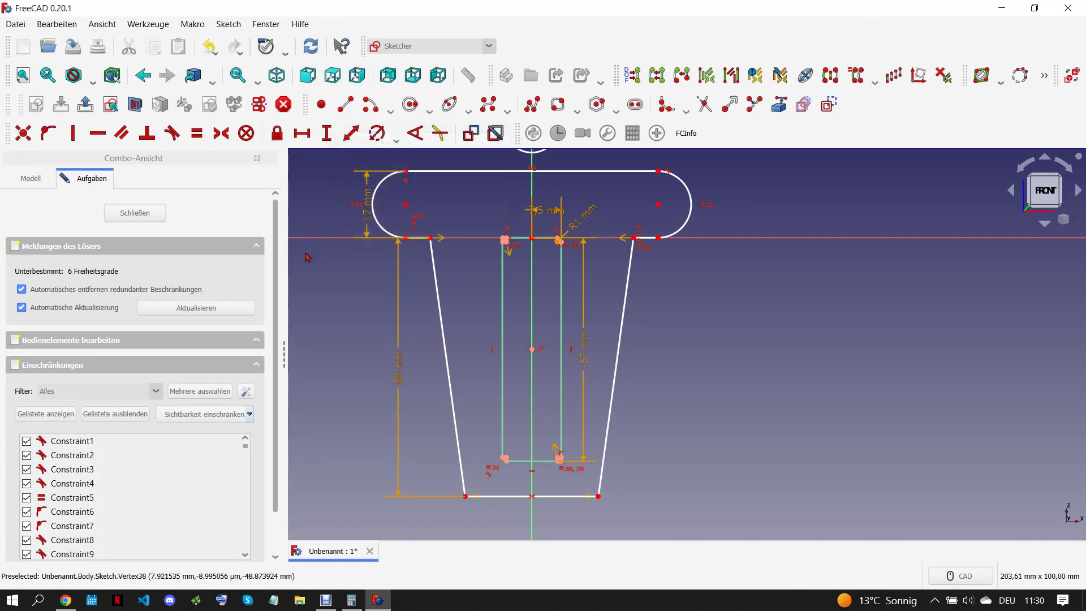
scroll(498, 469, up, 2)
scroll(498, 461, down, 2)
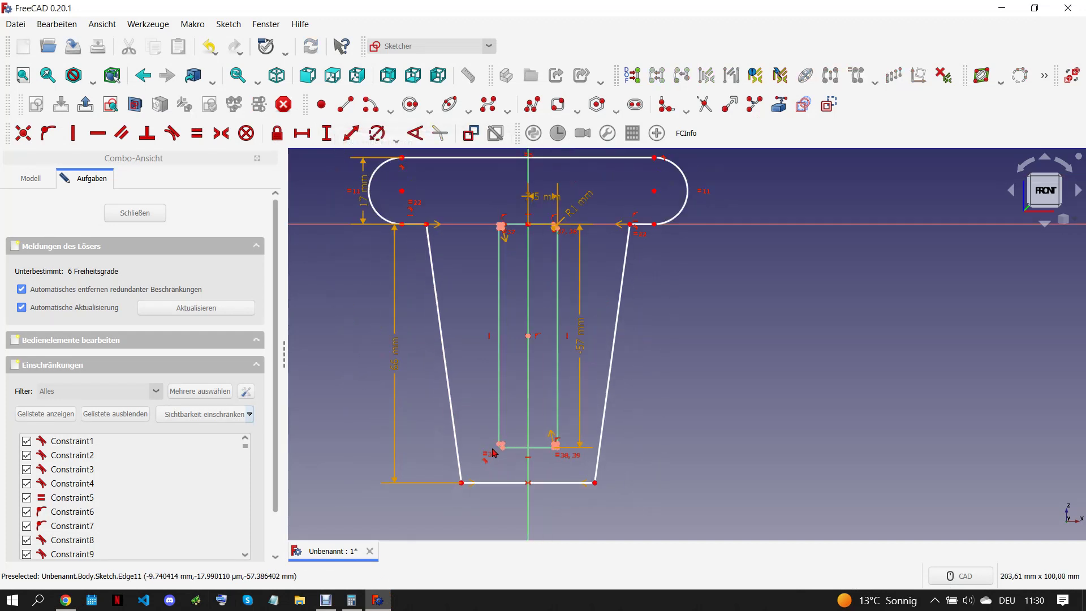
Step: Set the trapezoid's bottom-right corner 9 mm from the vertical centre line
click(595, 484)
click(558, 418)
click(352, 134)
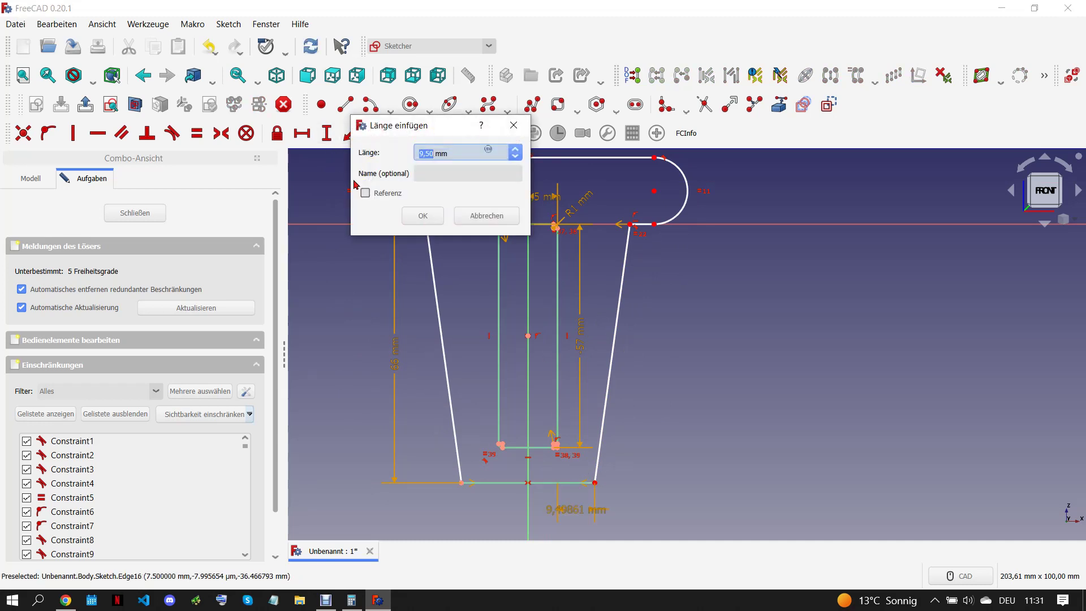
text(9)
key(Return)
scroll(558, 418, down, 2)
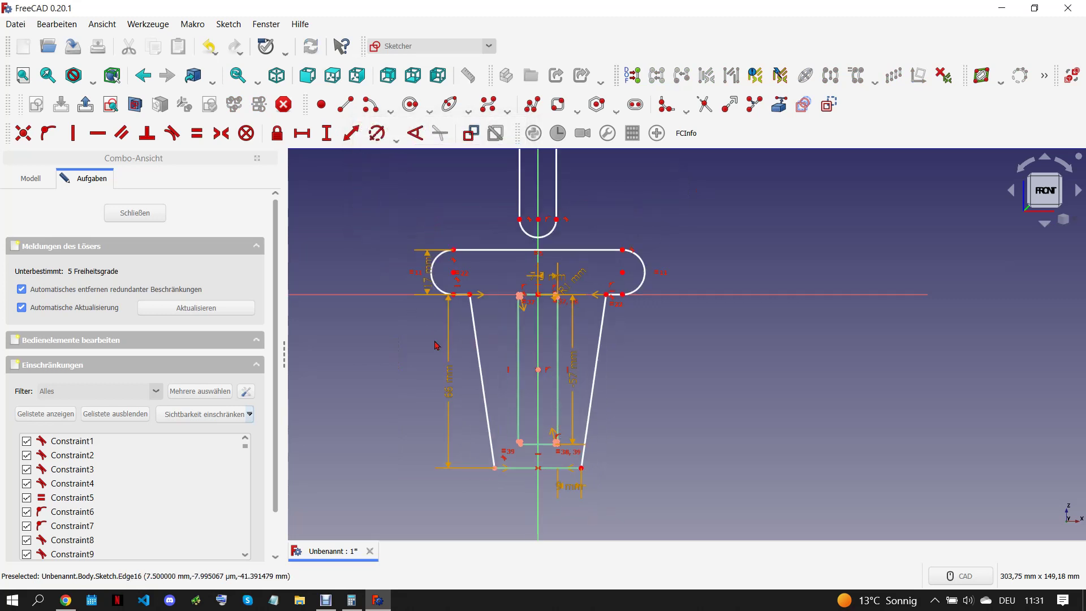
click(65, 603)
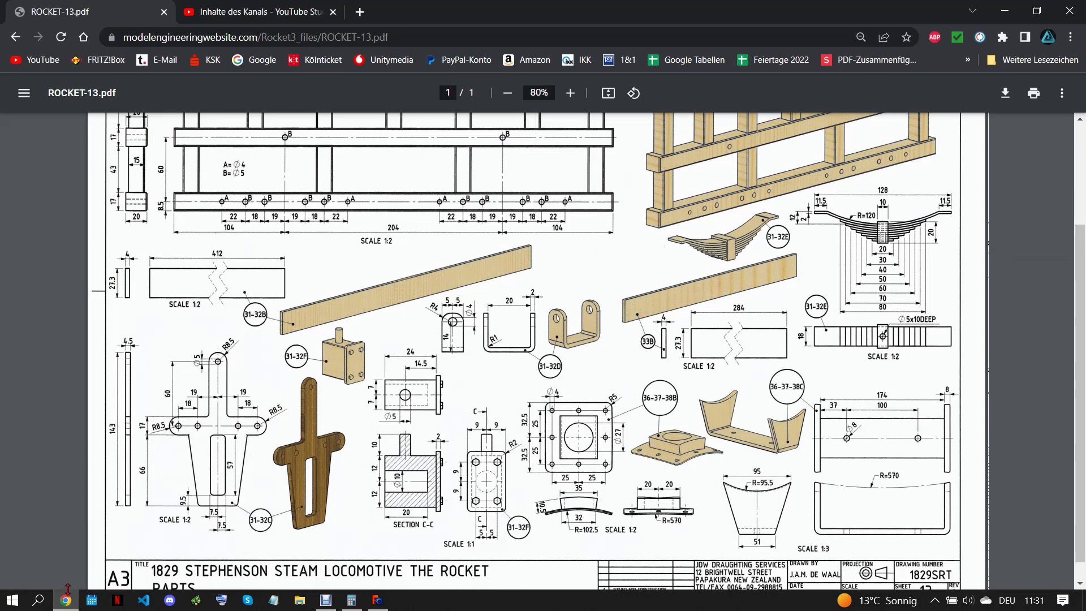
mouse_move(377, 600)
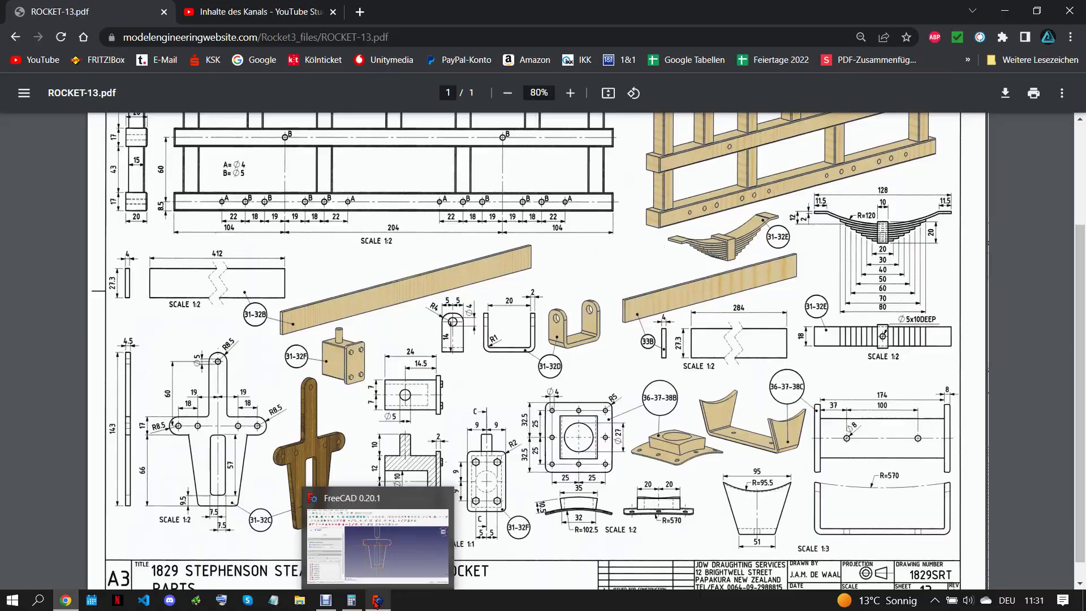
click(376, 601)
click(624, 274)
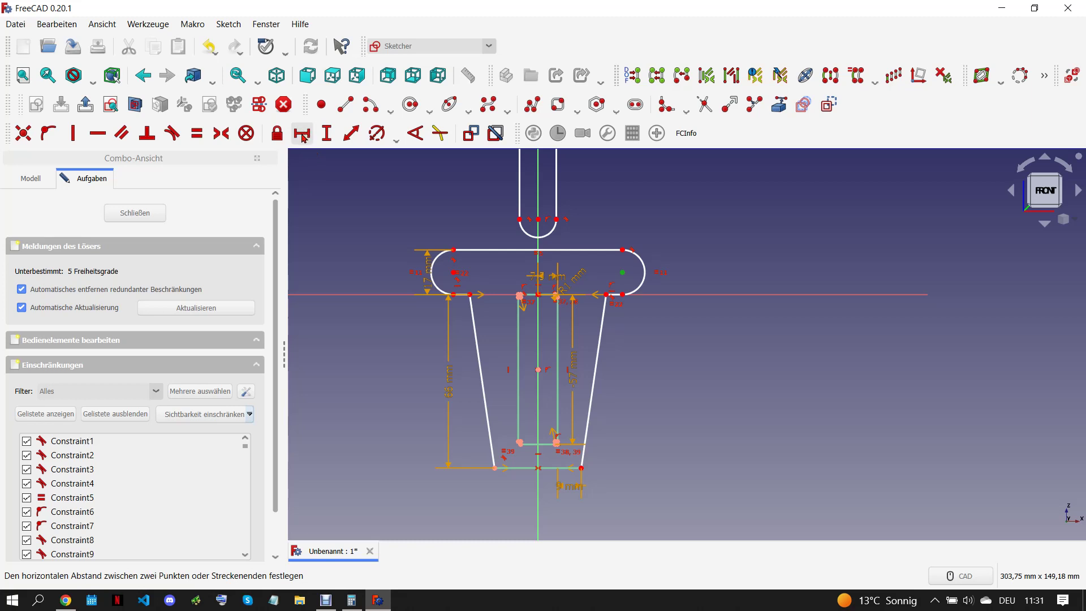
Step: Dimension the lug arc centre 37 mm horizontally
click(303, 135)
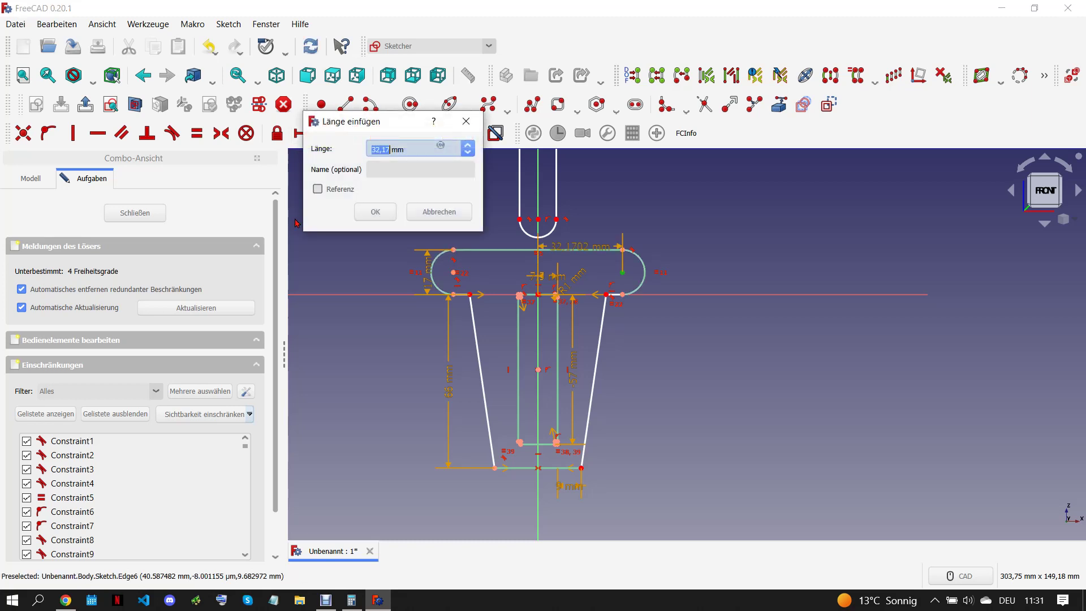
text(18)
key(Return)
scroll(550, 275, up, 1)
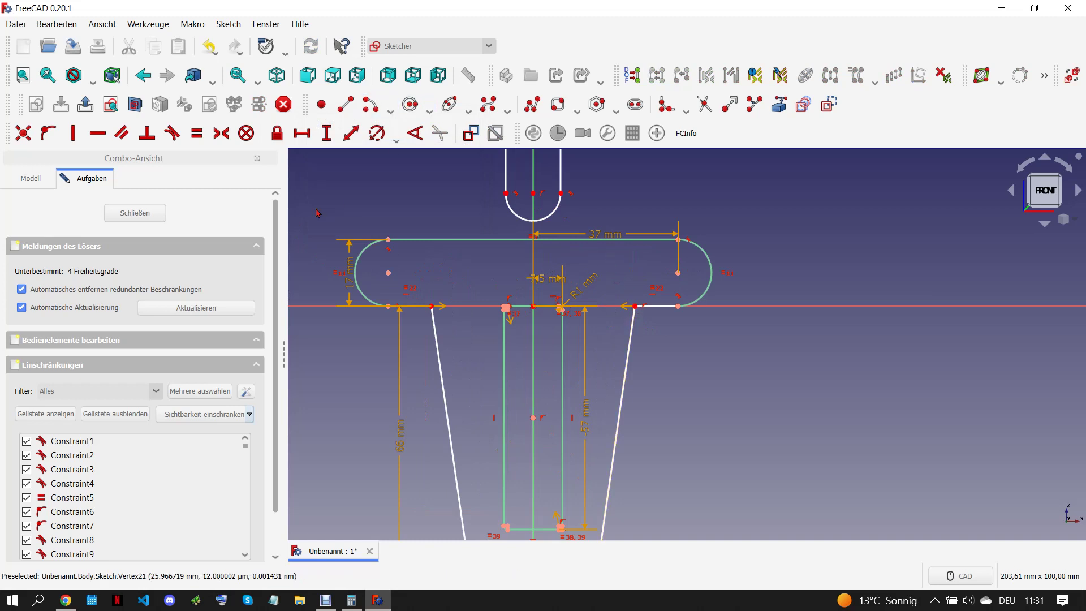
scroll(564, 293, down, 2)
Step: Move the 7,5, 9, 66, 17, 37 mm and radius labels clear of the outline
mouse_move(564, 294)
mouse_down()
mouse_move(636, 416)
mouse_move(651, 419)
mouse_up()
drag(577, 500, 619, 510)
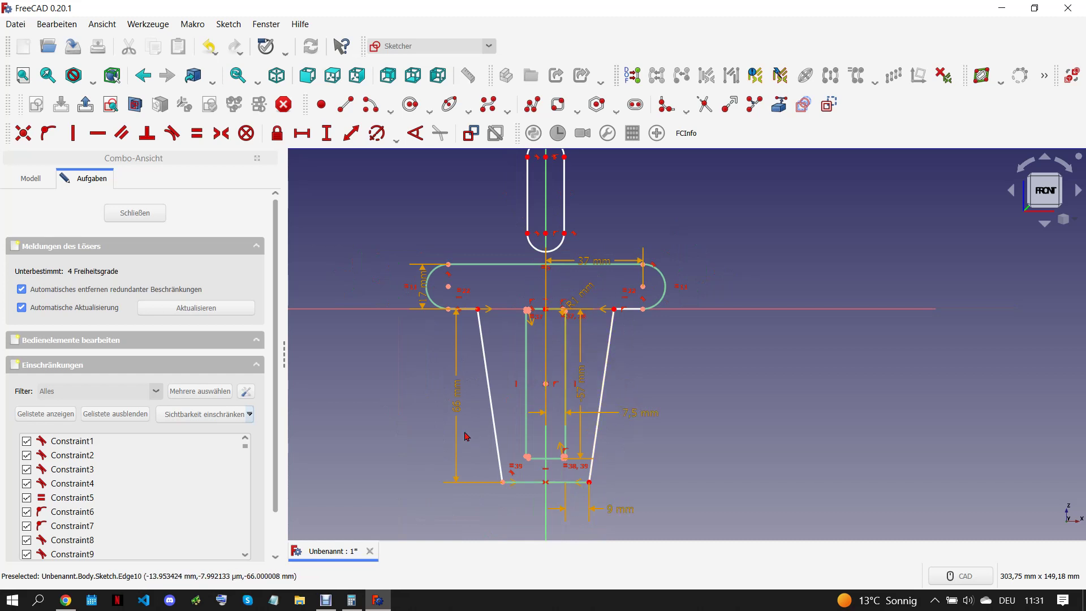
drag(458, 395, 417, 396)
drag(415, 292, 395, 215)
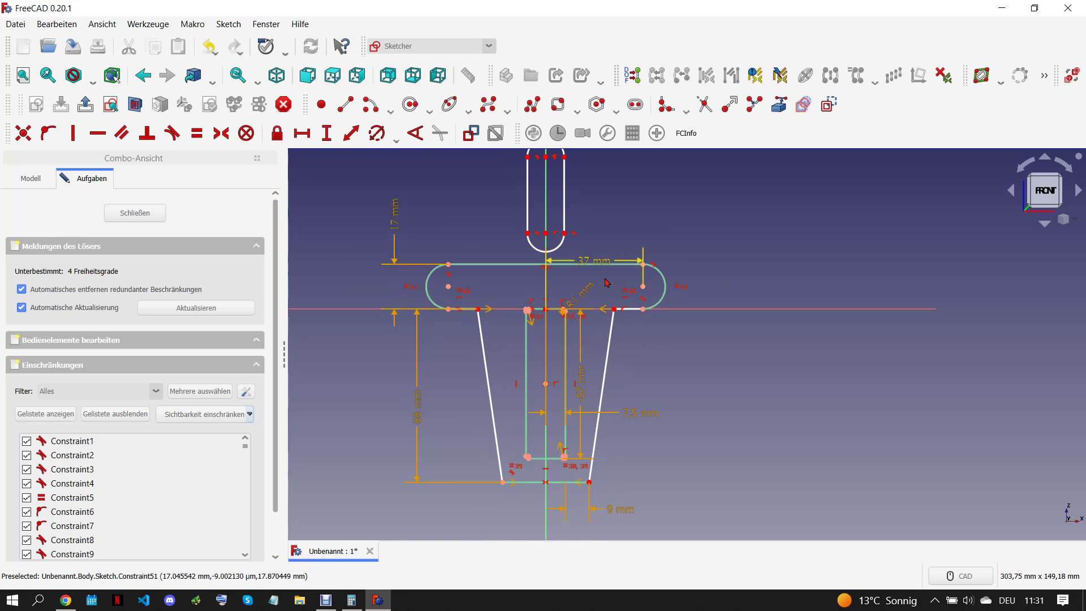
drag(601, 265, 691, 349)
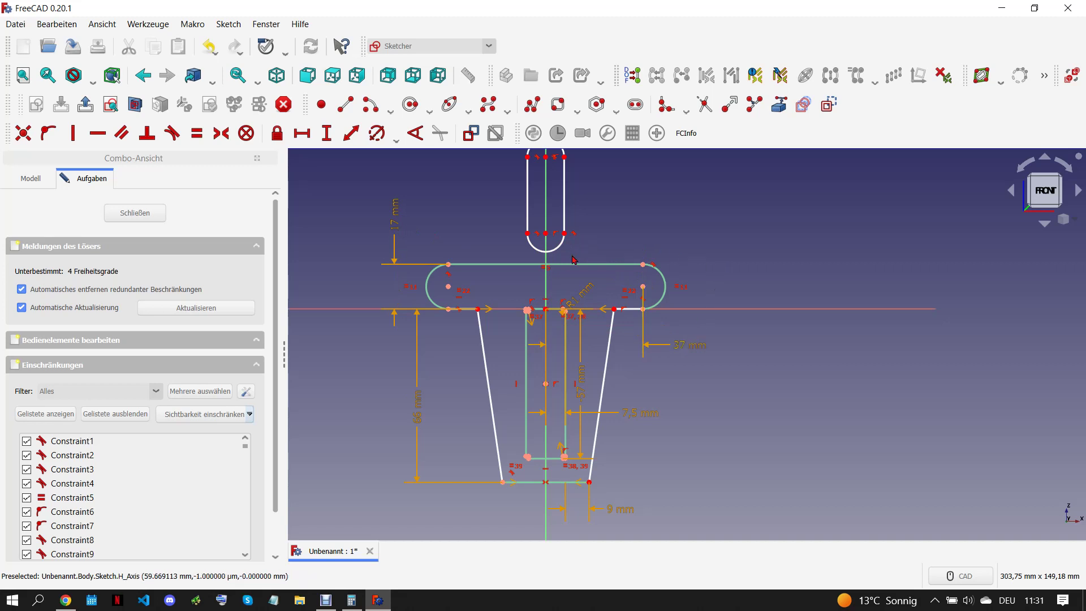
scroll(574, 260, up, 1)
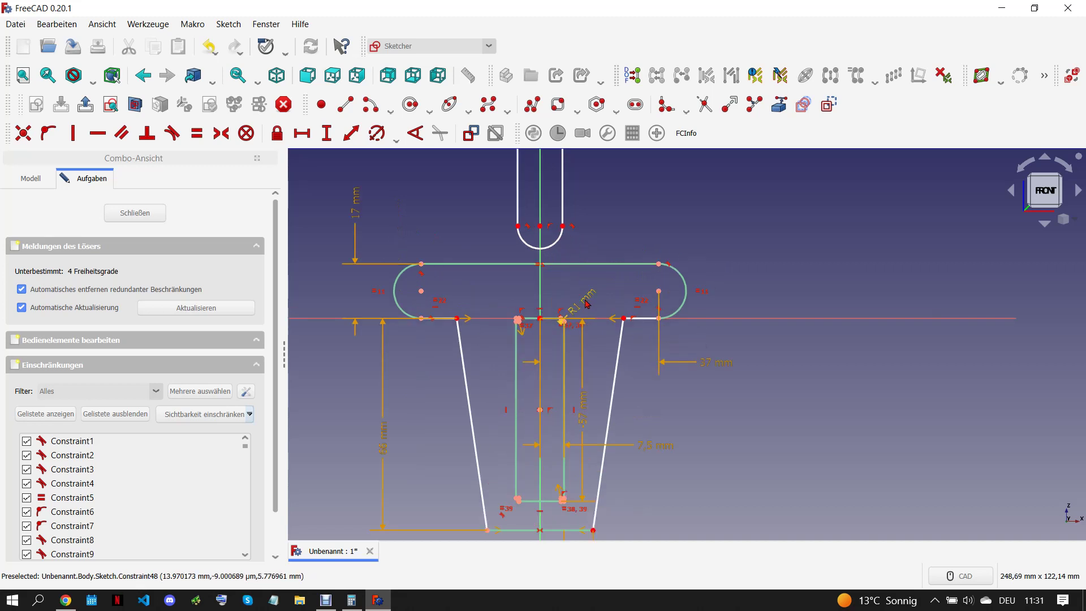
mouse_move(586, 305)
mouse_down()
mouse_move(670, 391)
mouse_move(711, 398)
mouse_up()
Step: Draw four hole circles along the crossbar, two on the lug arc centres
click(411, 109)
click(422, 291)
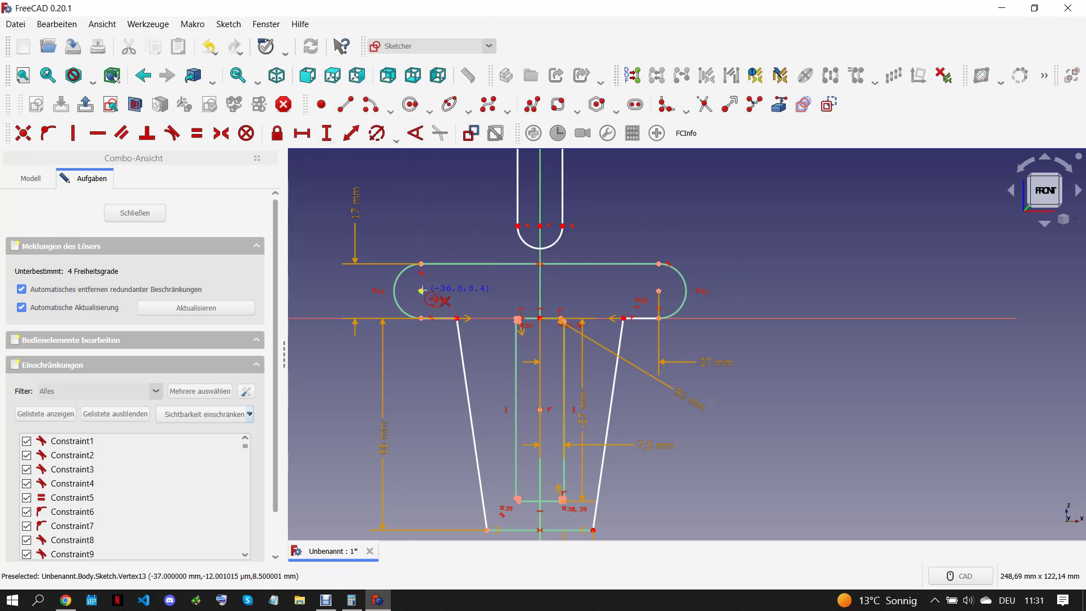
click(431, 294)
click(659, 290)
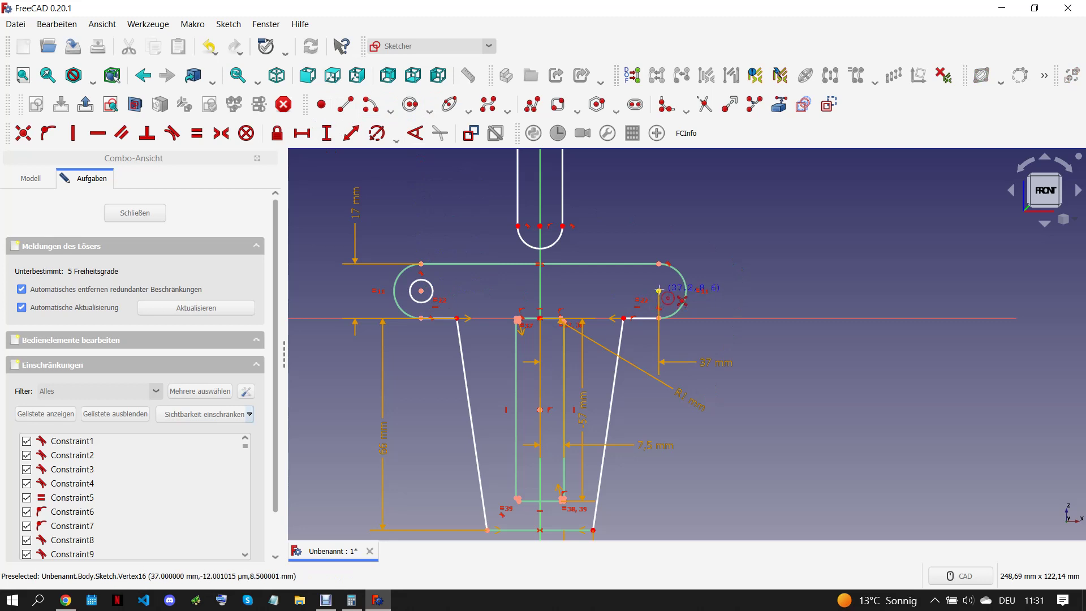
click(585, 289)
click(600, 290)
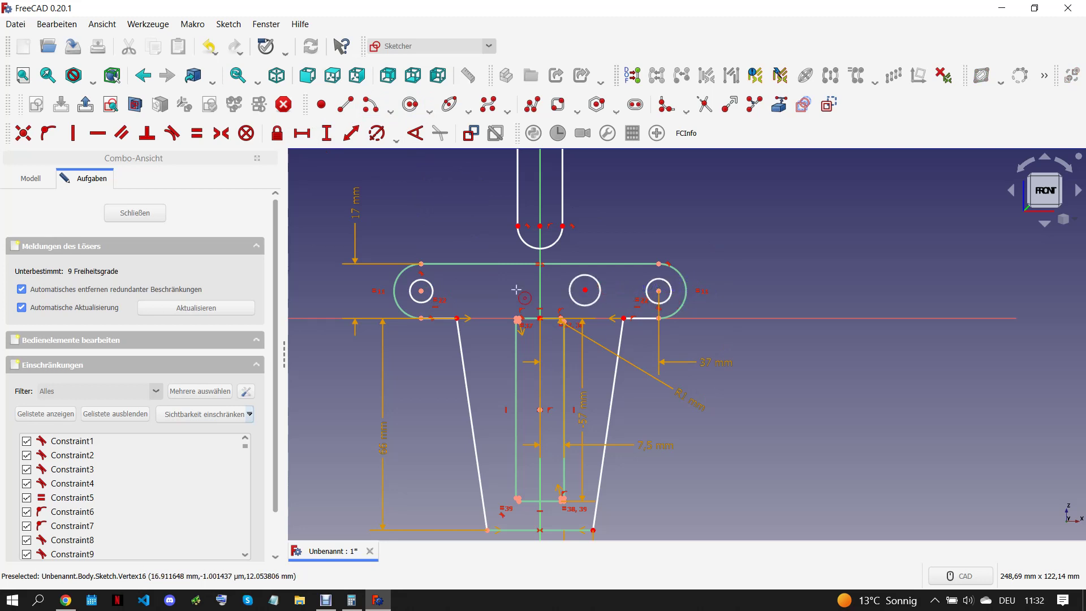
click(484, 293)
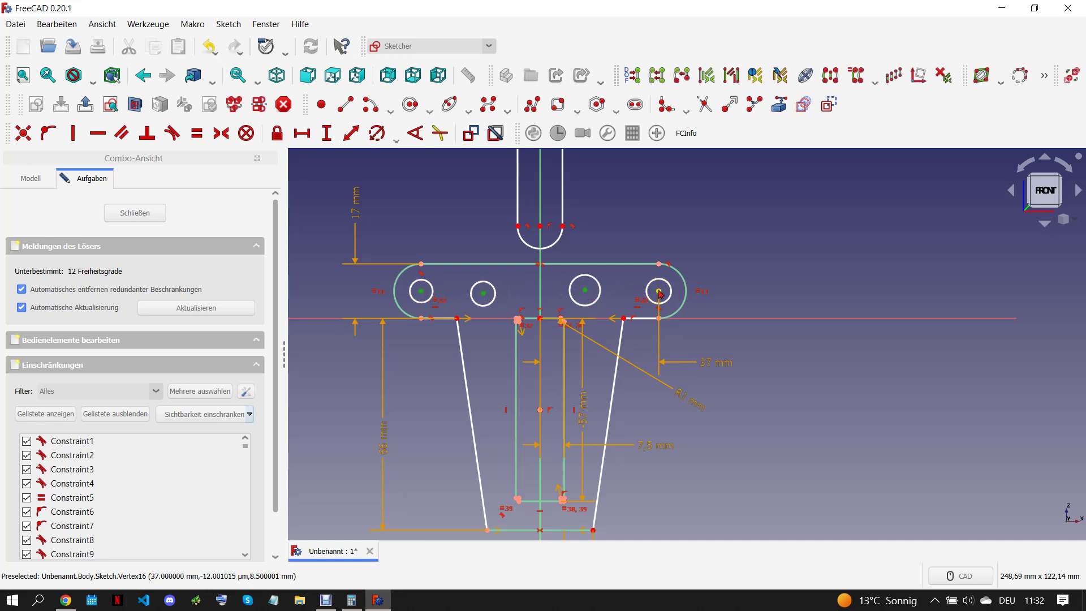
Step: Align the hole centres horizontally and view the ROCKET-13 drawing
key(h)
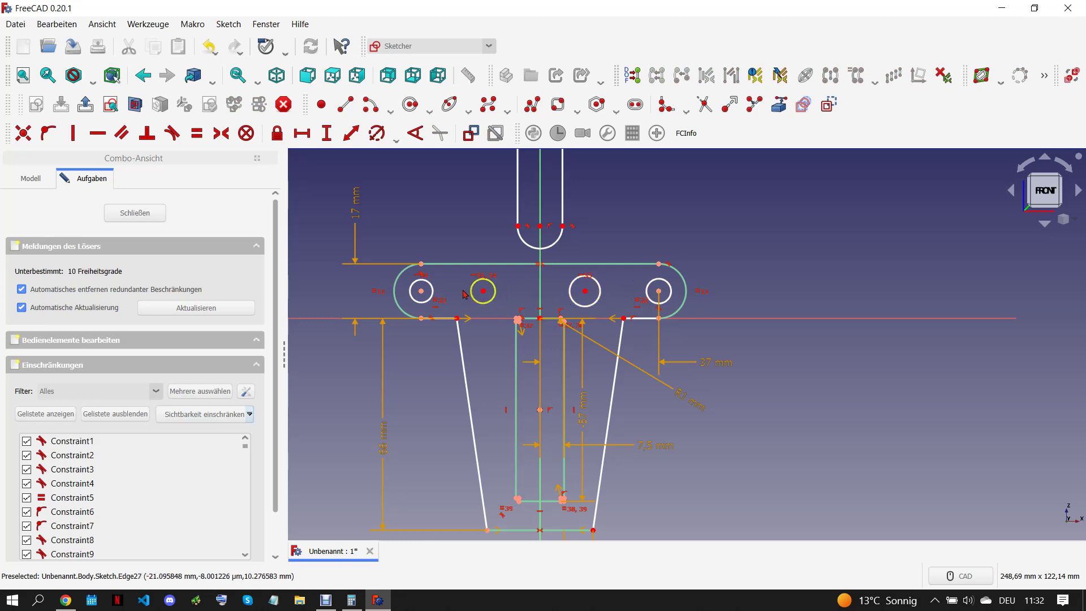
click(482, 291)
click(421, 291)
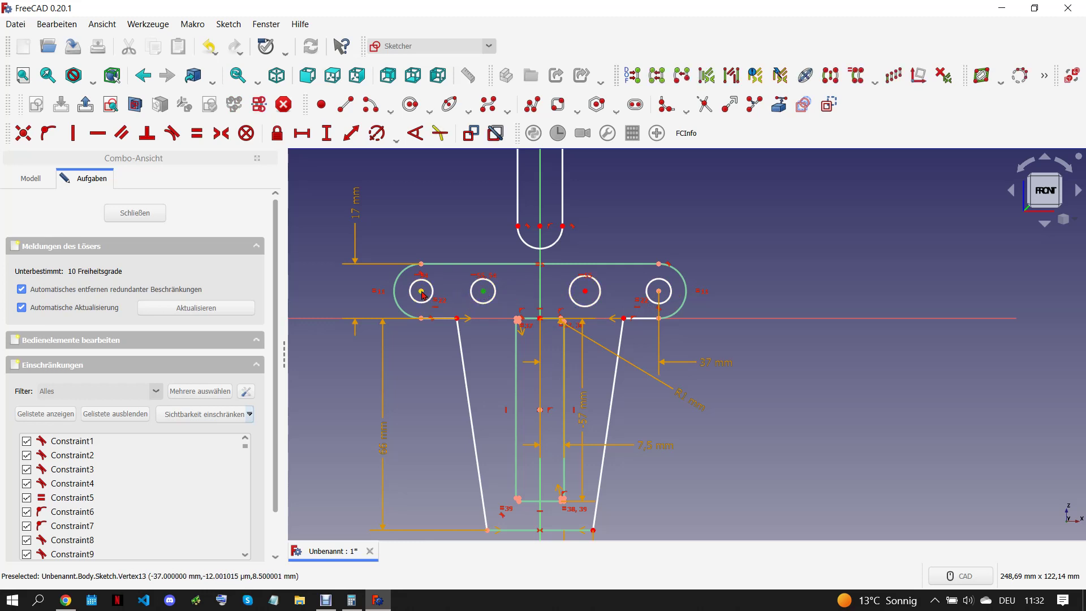
click(66, 600)
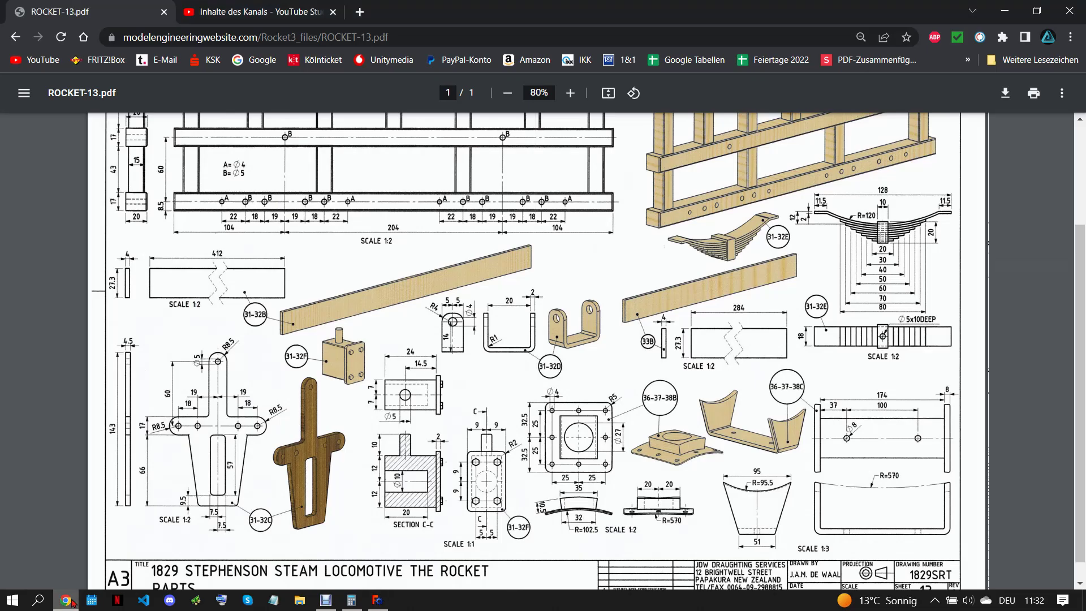
Step: Add horizontal hole-centre spacings: 18 mm between the left holes, 19 mm between the right holes
click(378, 600)
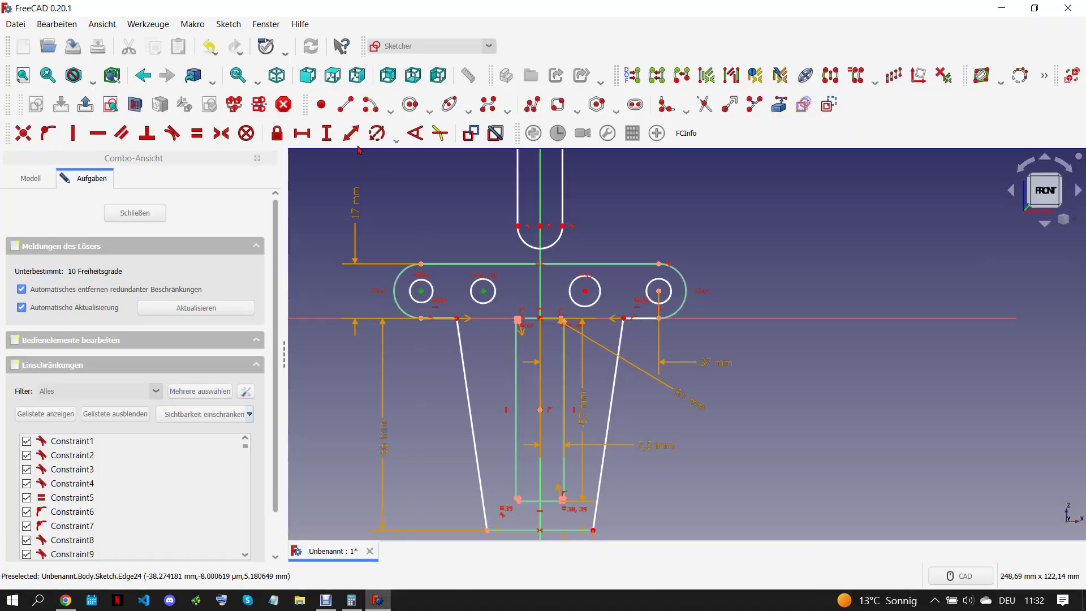
click(302, 133)
text(18)
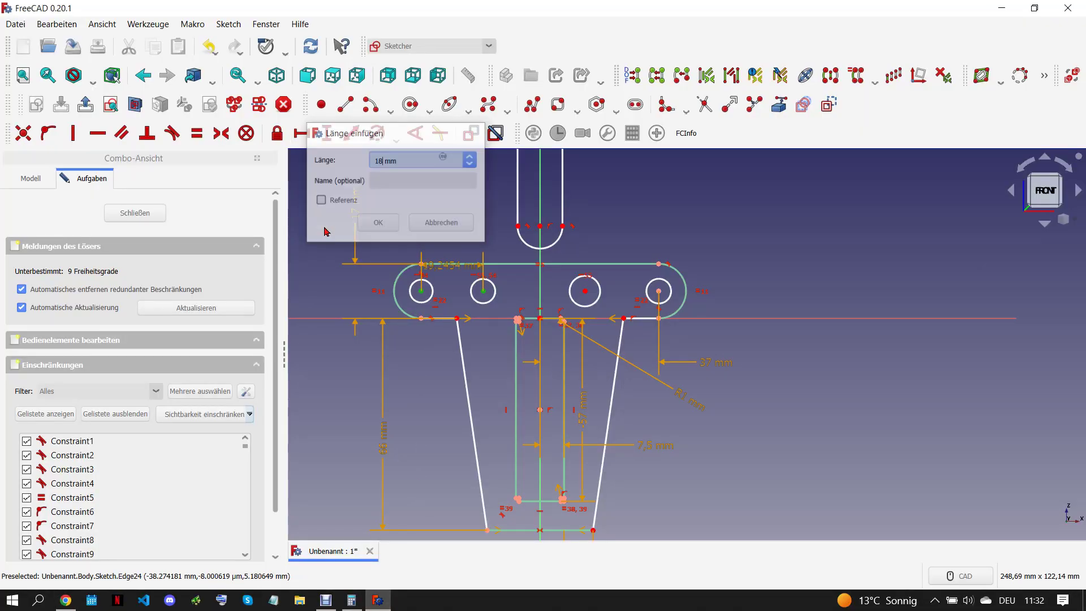
key(Return)
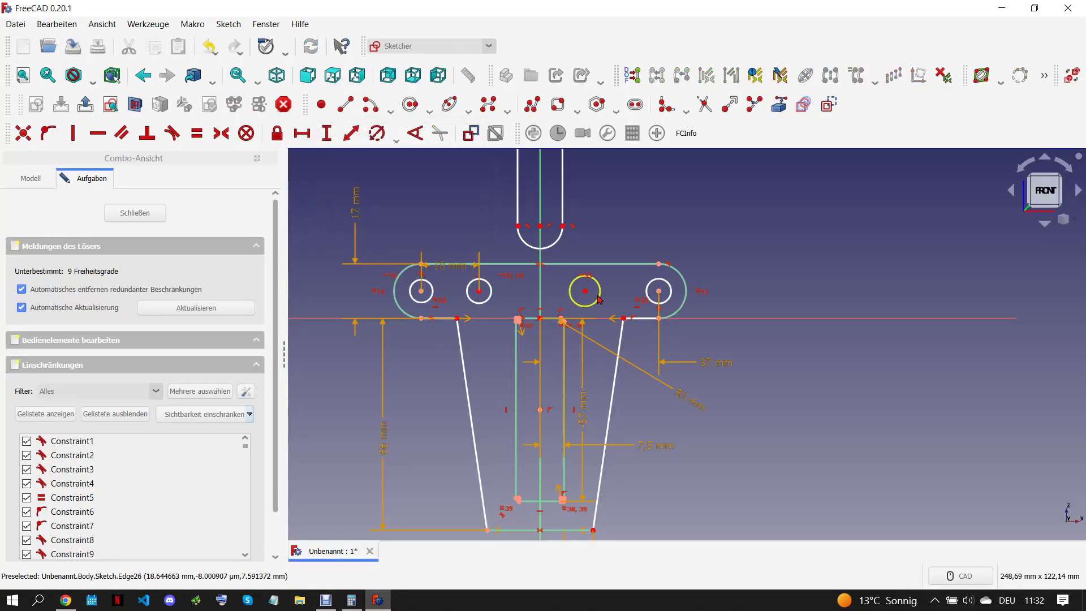
click(585, 291)
click(659, 290)
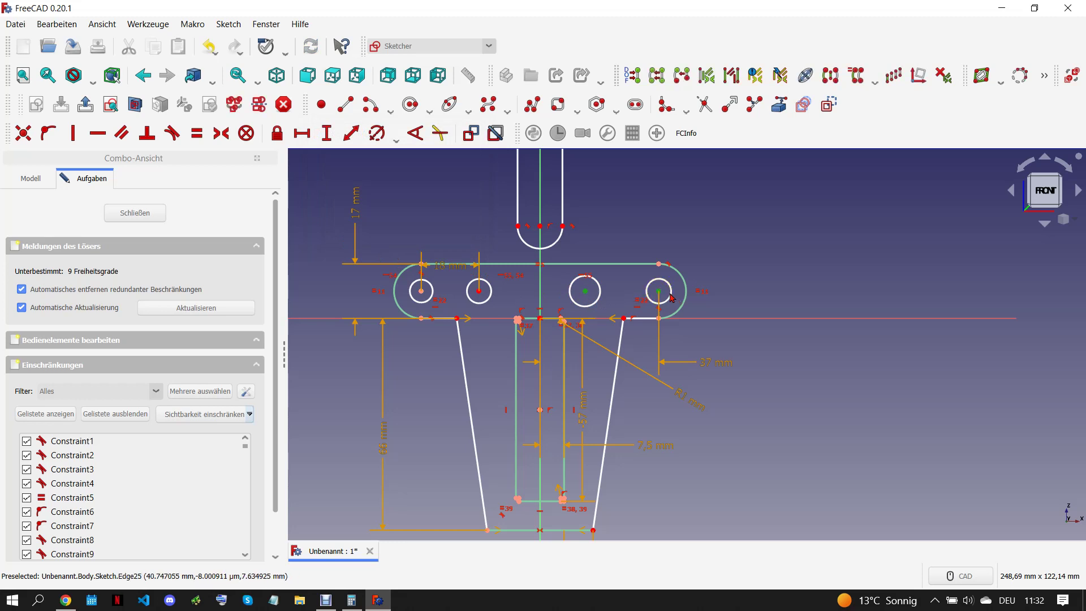
click(302, 133)
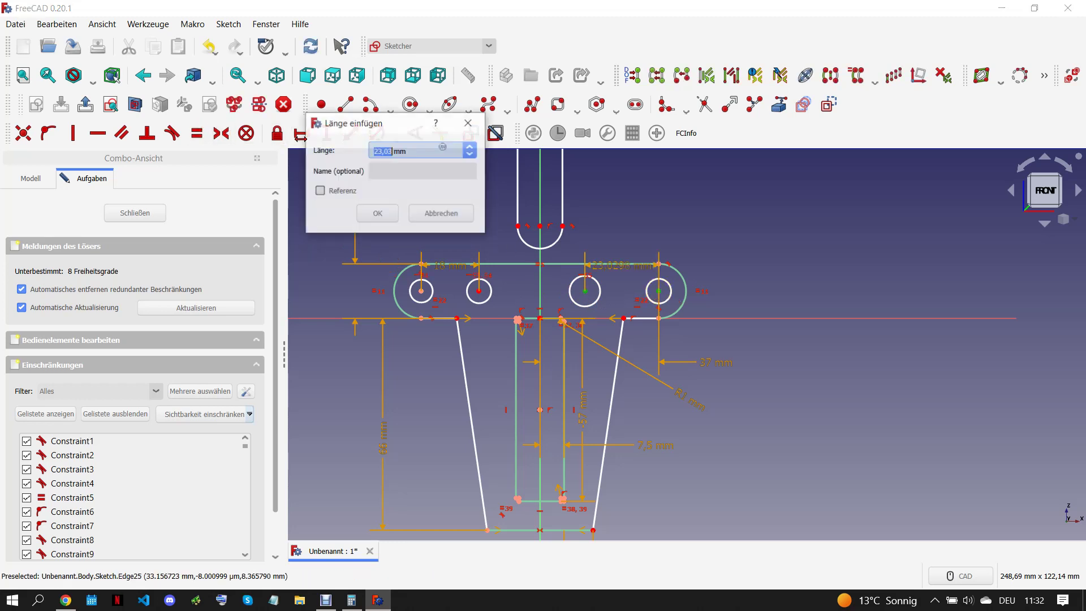
text(1)
key(Return)
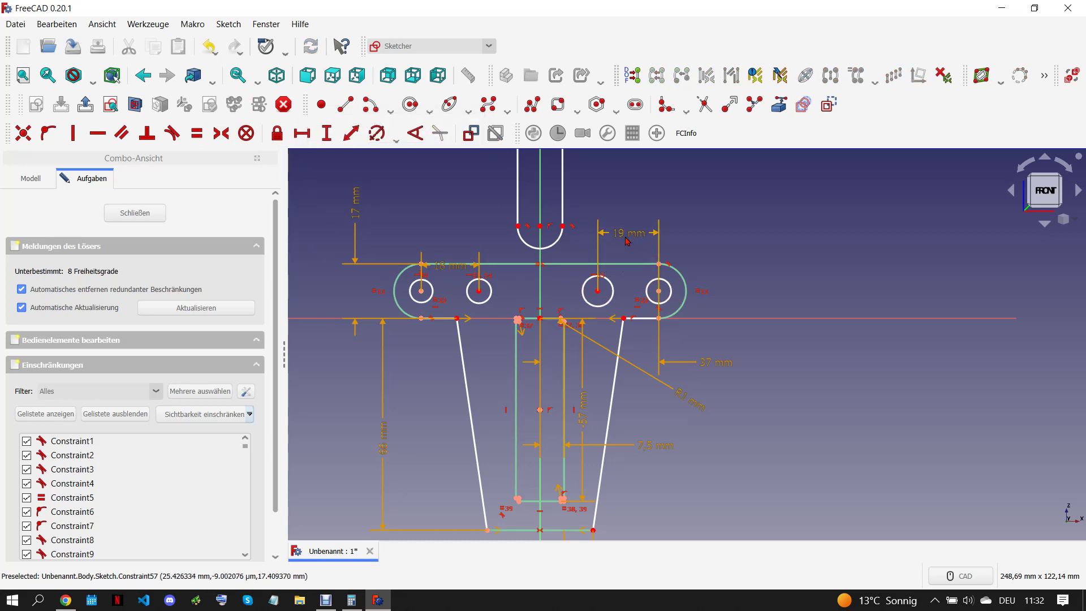
Step: Dimension the third hole's horizontal distance to the slanted leg's top endpoint, and reposition the 18 mm label
click(598, 291)
click(623, 318)
click(302, 133)
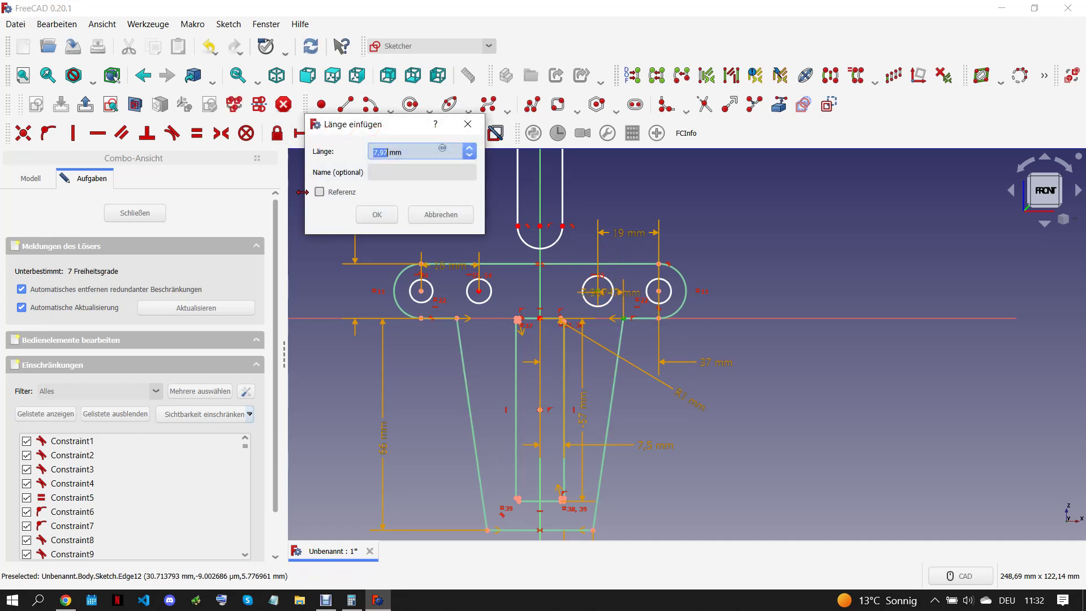
text(,)
key(Return)
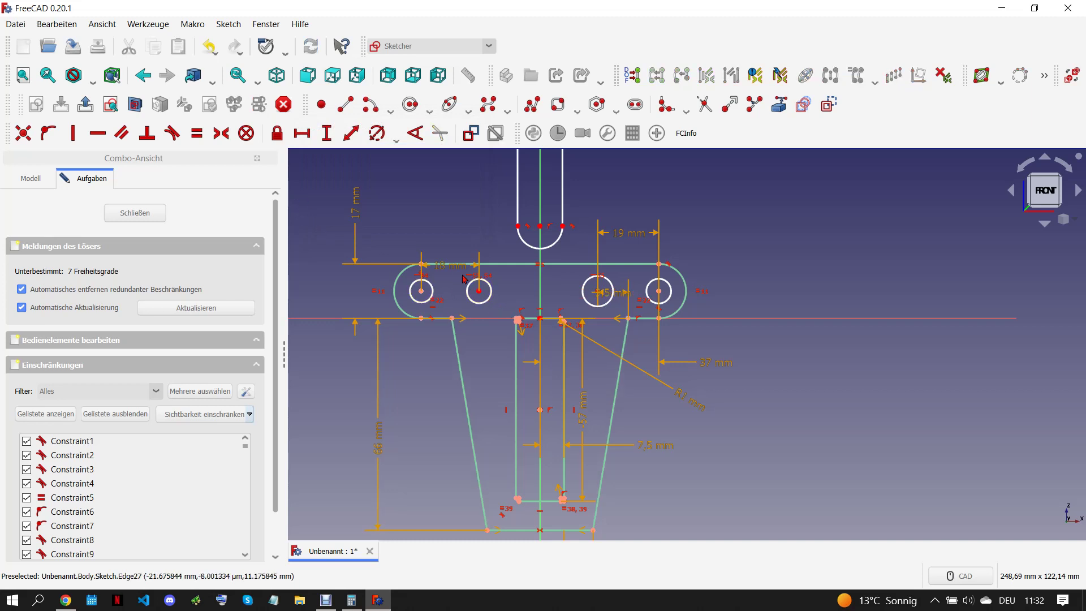
drag(451, 266, 391, 227)
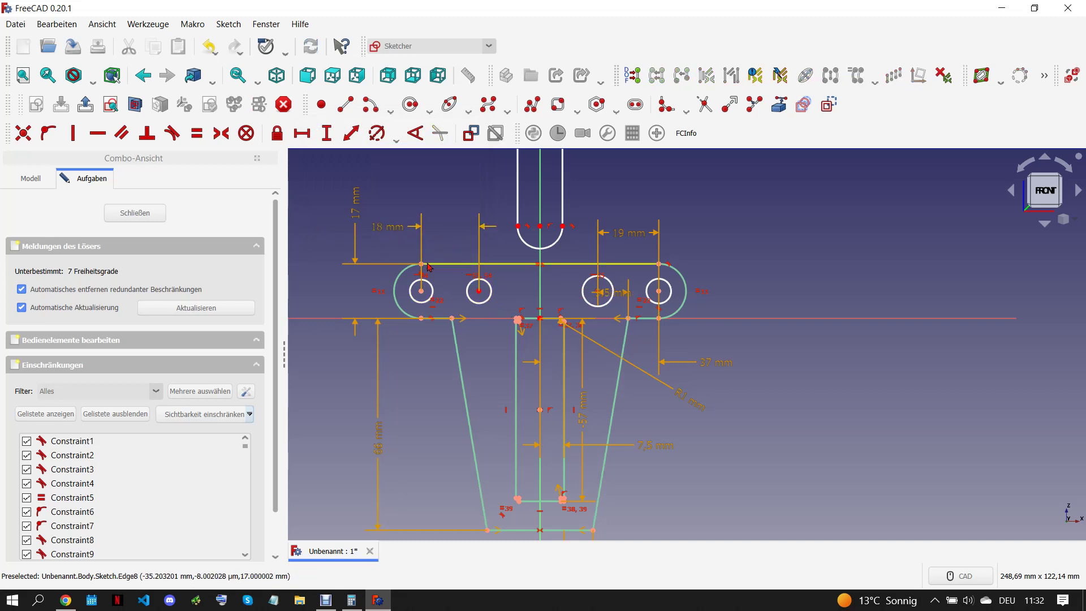
Step: Correct the right-hole spacing to 18 mm and the hole-to-leg offset to 9 mm
double_click(626, 237)
text(18)
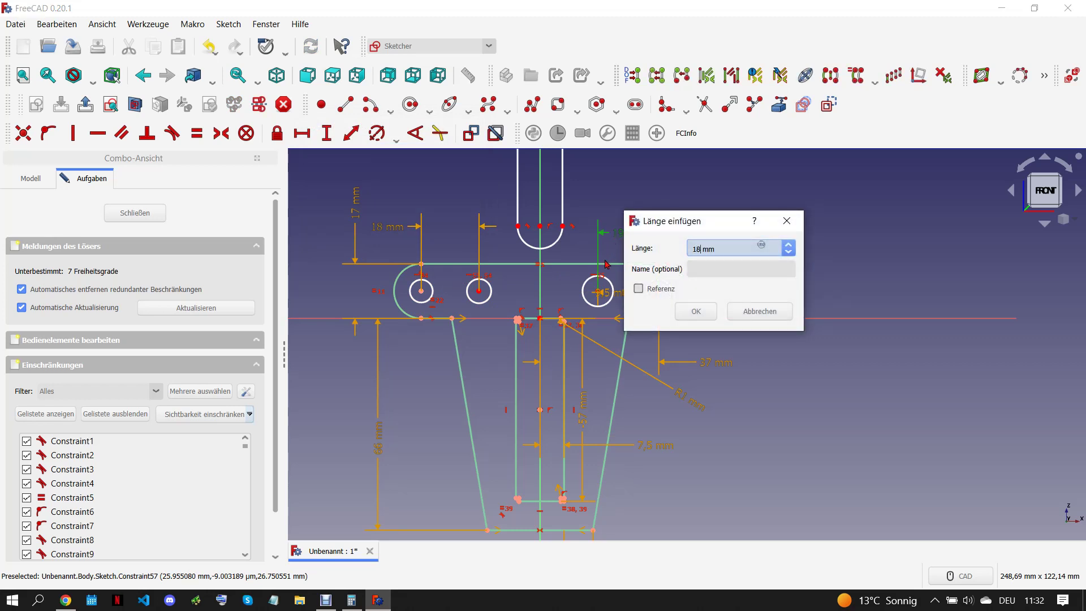
key(Return)
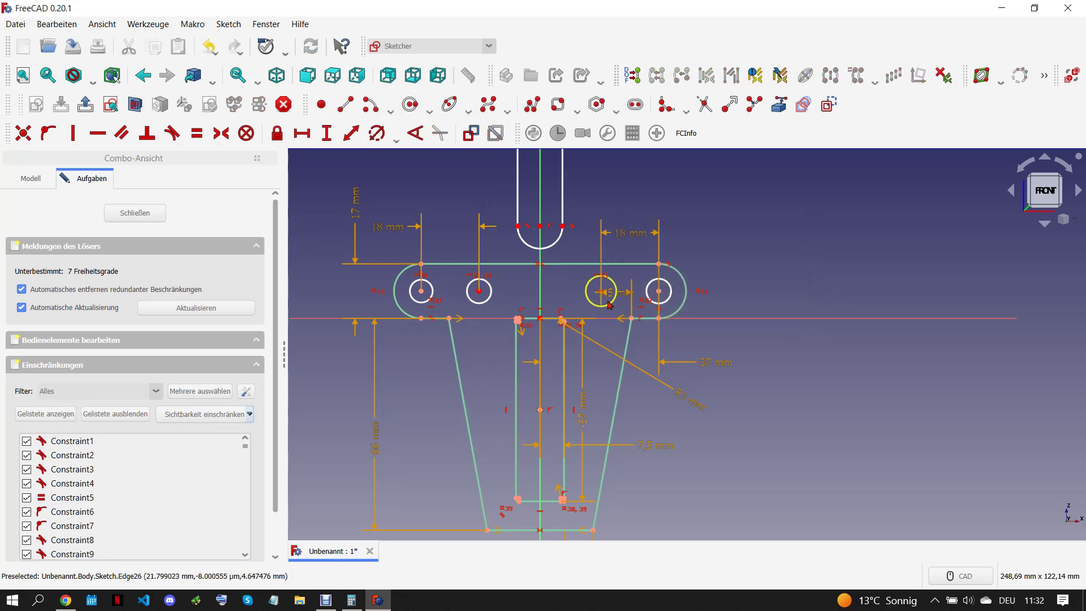
double_click(614, 294)
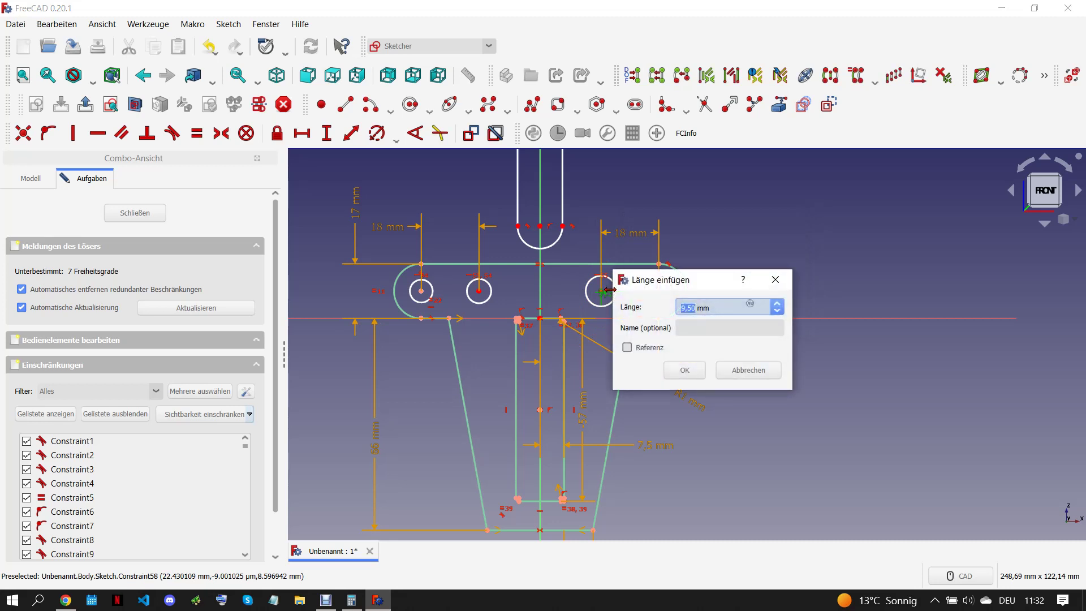
key(Return)
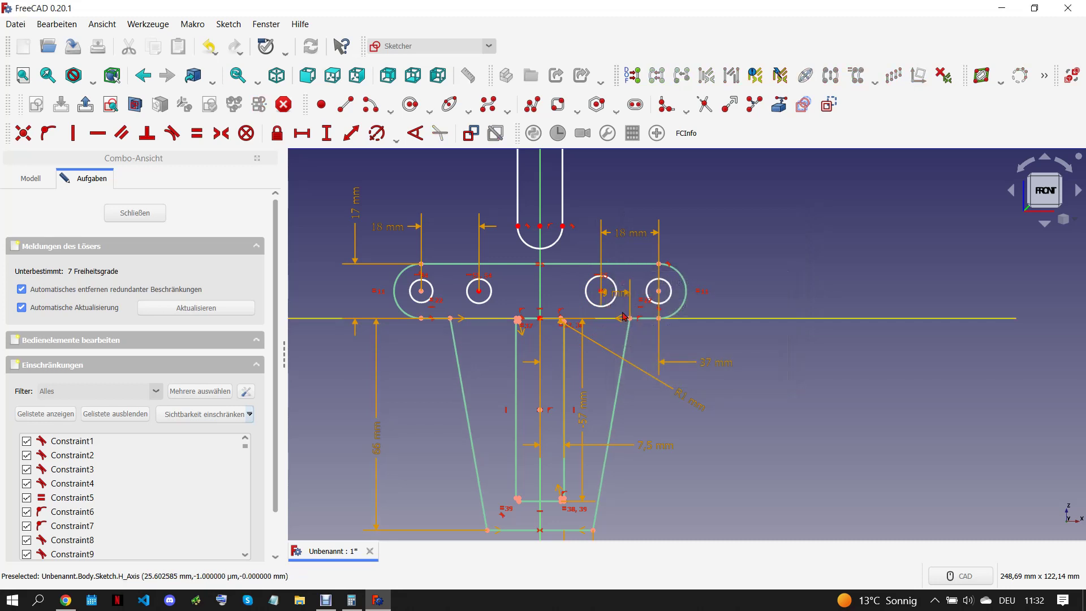
drag(616, 298, 733, 205)
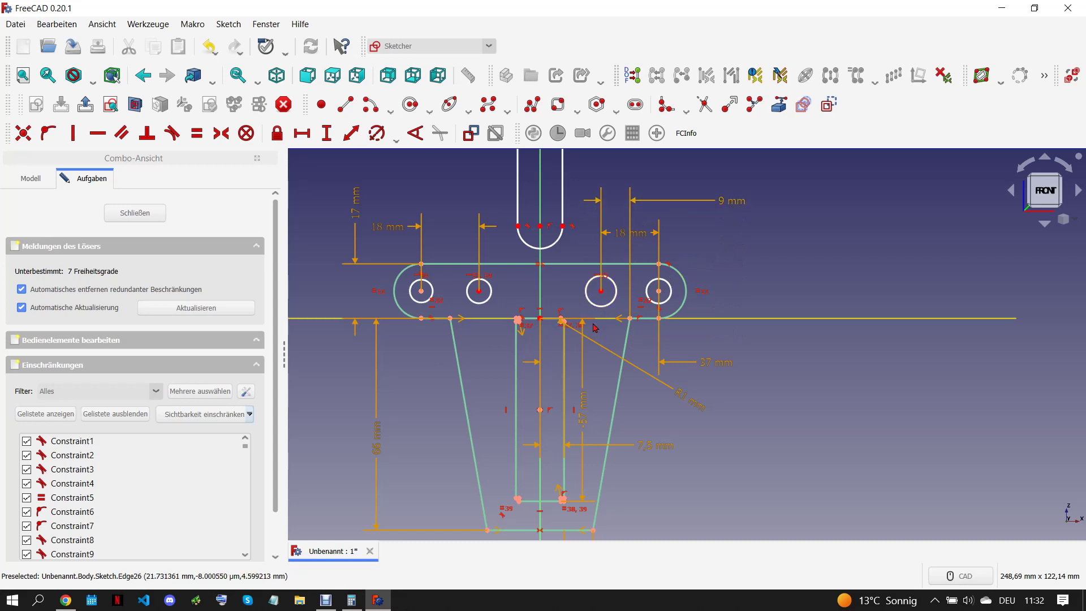
Step: Select all four holes, then check the ROCKET-13 reference drawing
click(431, 292)
click(467, 290)
click(589, 301)
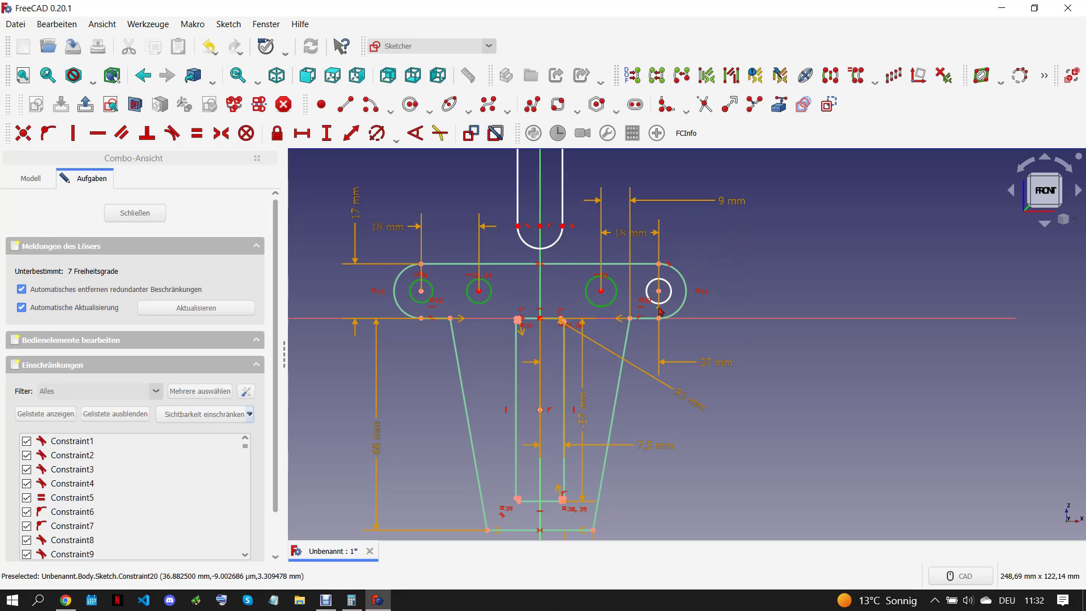
click(671, 300)
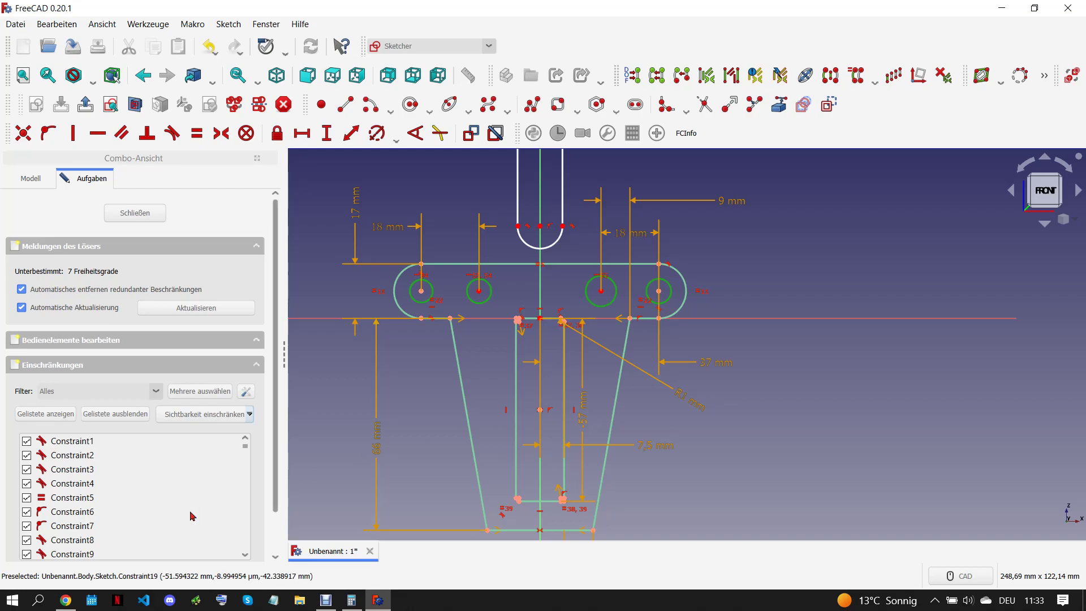
click(66, 600)
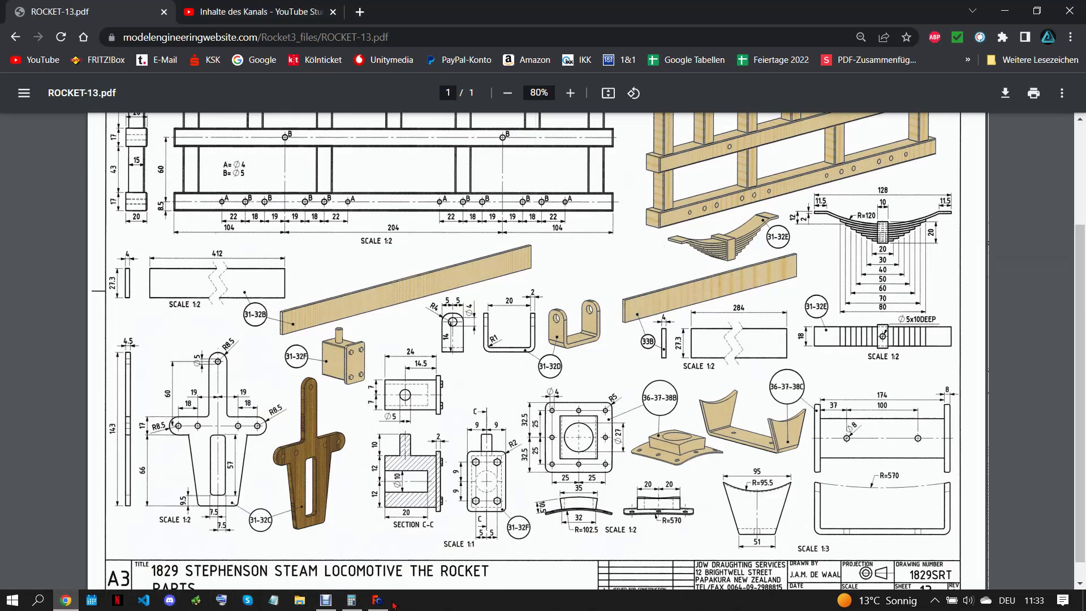
mouse_move(378, 600)
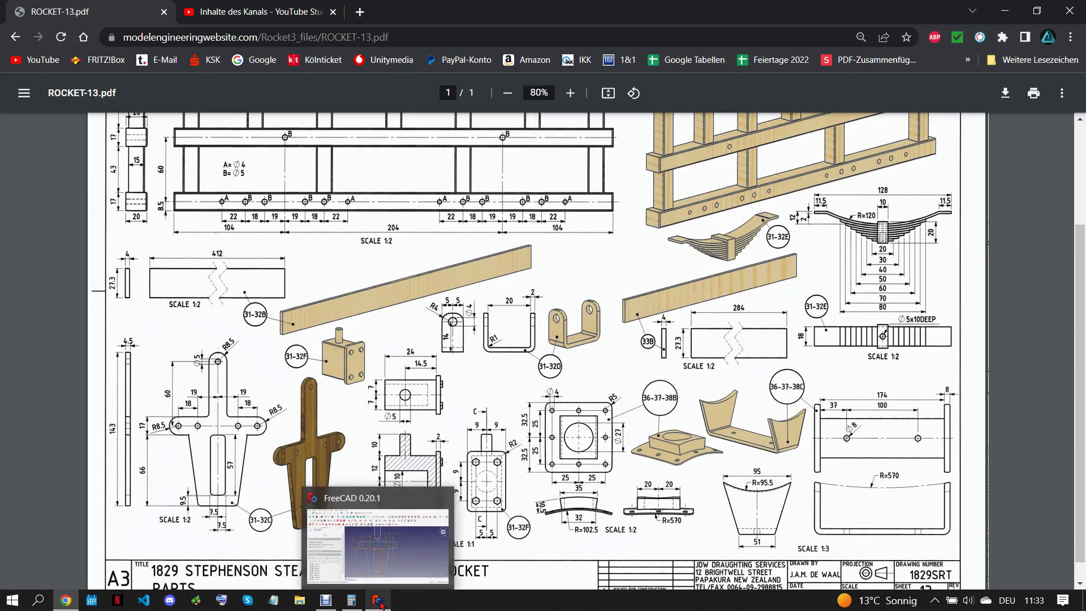
Step: Give the selected lug holes a 5 mm diameter constraint, then glance at the drawing
click(380, 601)
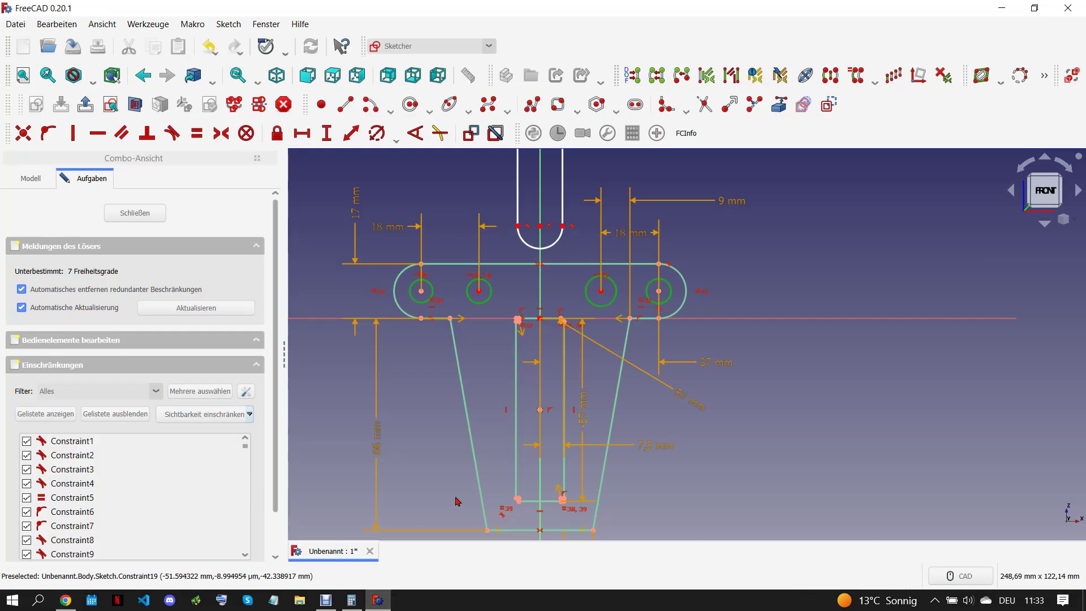
click(382, 138)
text(7)
click(460, 218)
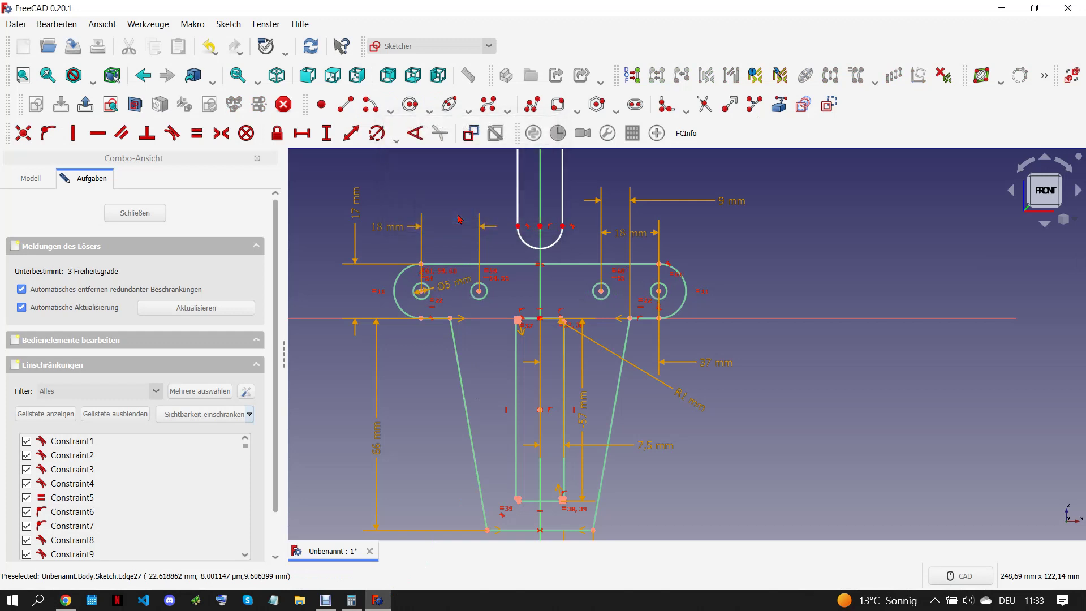
scroll(458, 253, down, 2)
scroll(458, 252, up, 3)
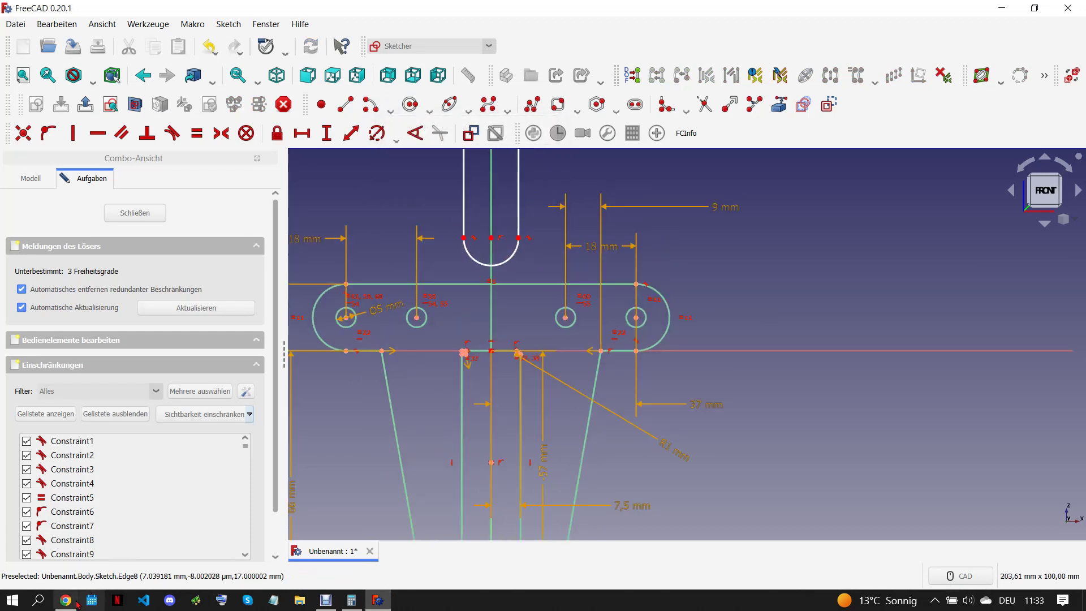
click(65, 601)
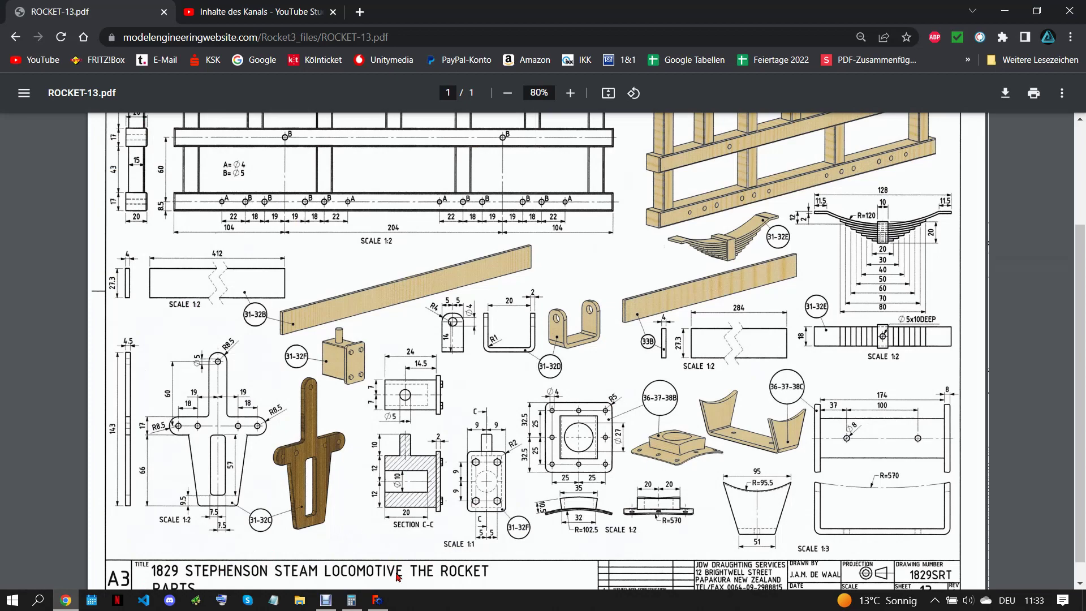
click(378, 599)
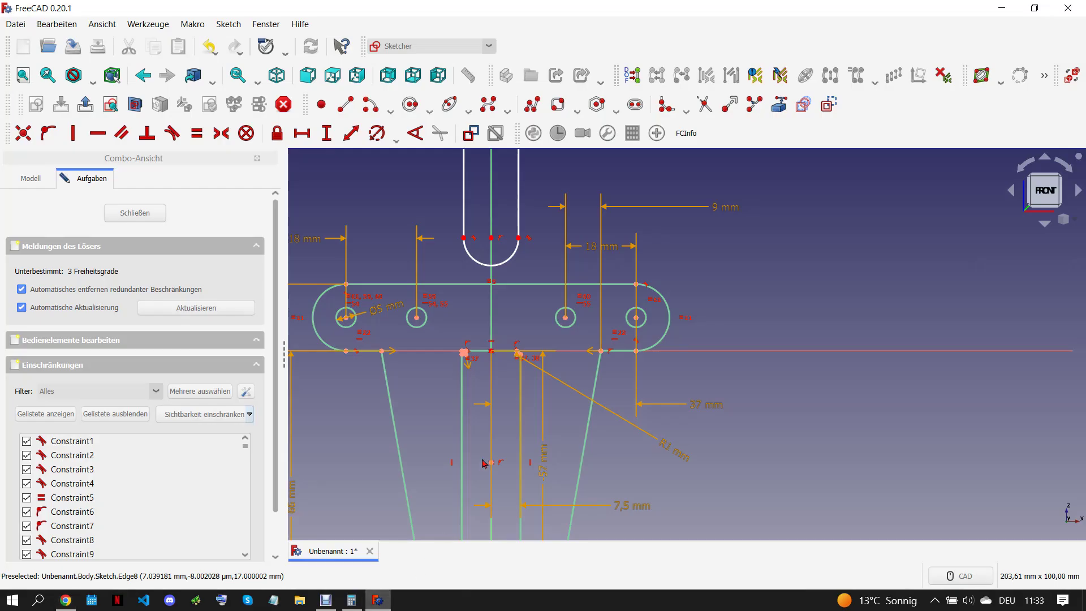
Step: Delete the slot's bottom arc, make its side lines equal, and extend them past the lug bar edge
click(506, 262)
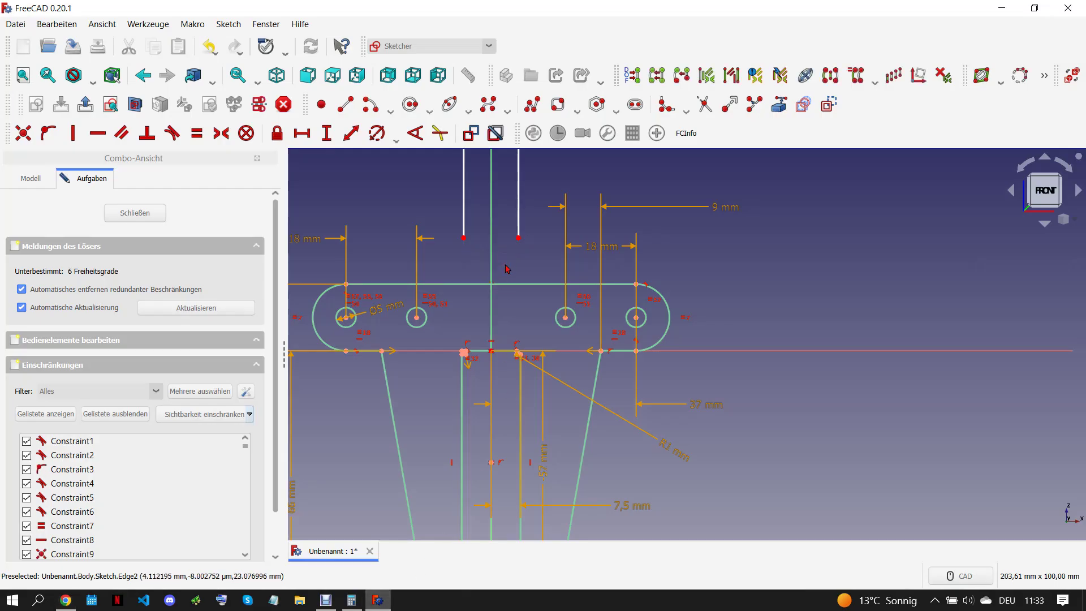
key(Delete)
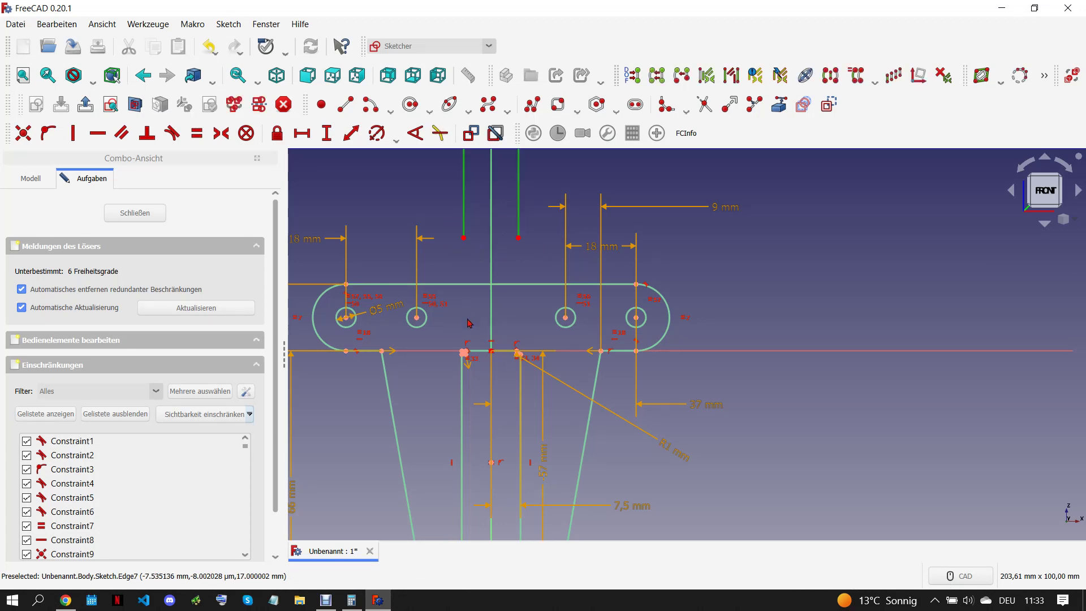
middle_drag(519, 239, 523, 281)
drag(523, 281, 524, 304)
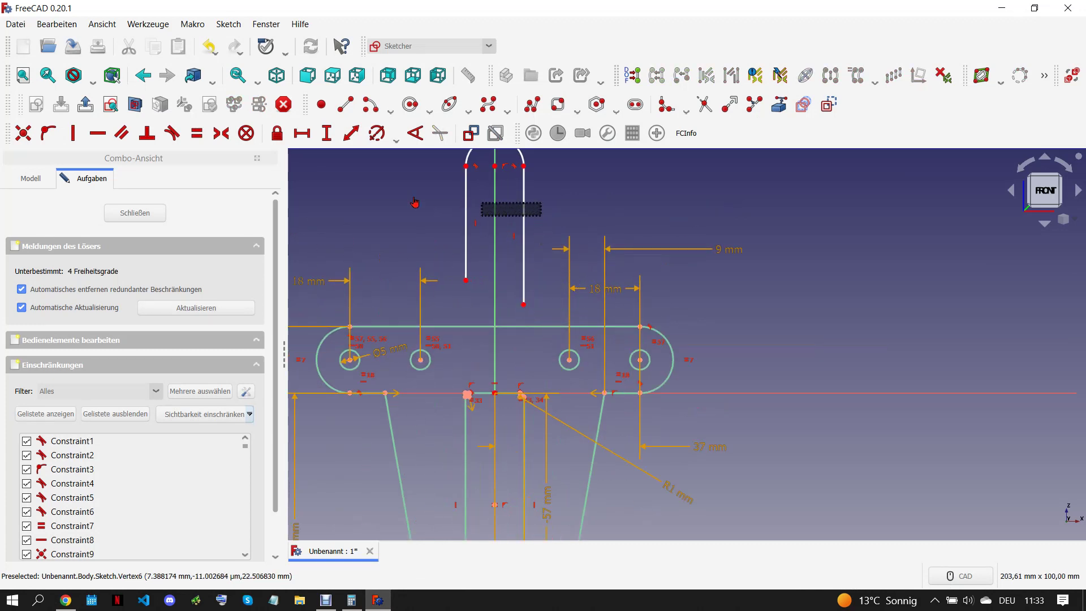
drag(541, 216, 440, 206)
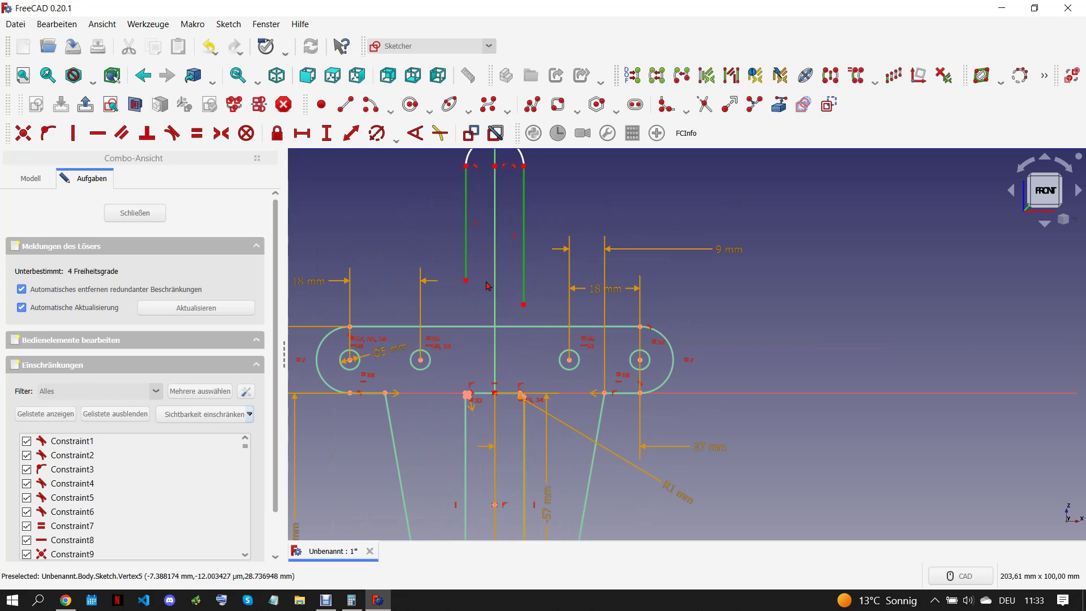
key(e)
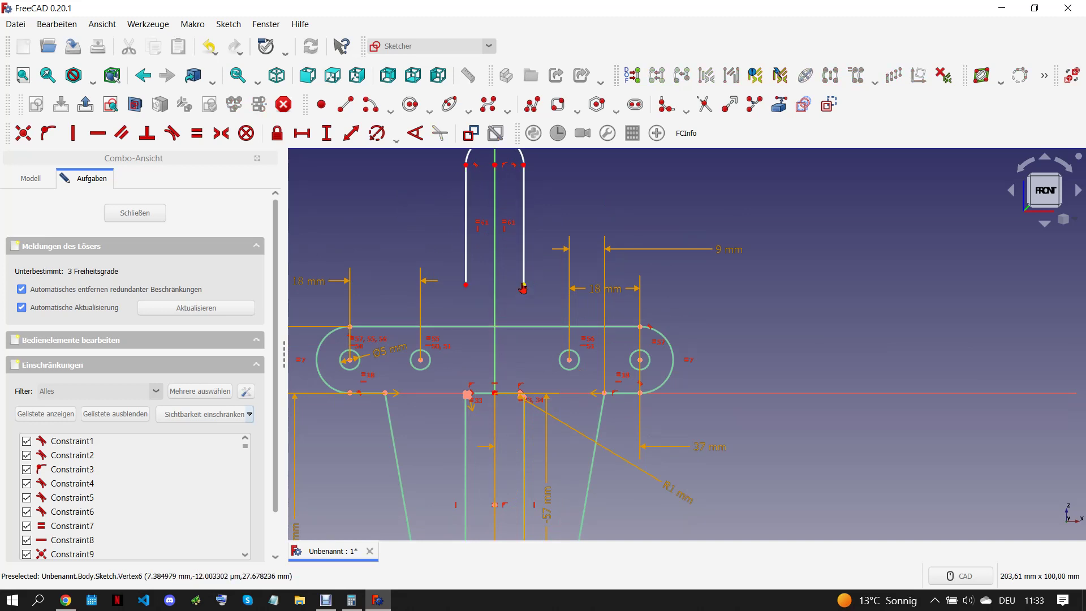
drag(524, 287, 520, 336)
Step: Trim the slot-line stubs and the top edge between the arm lines
click(704, 104)
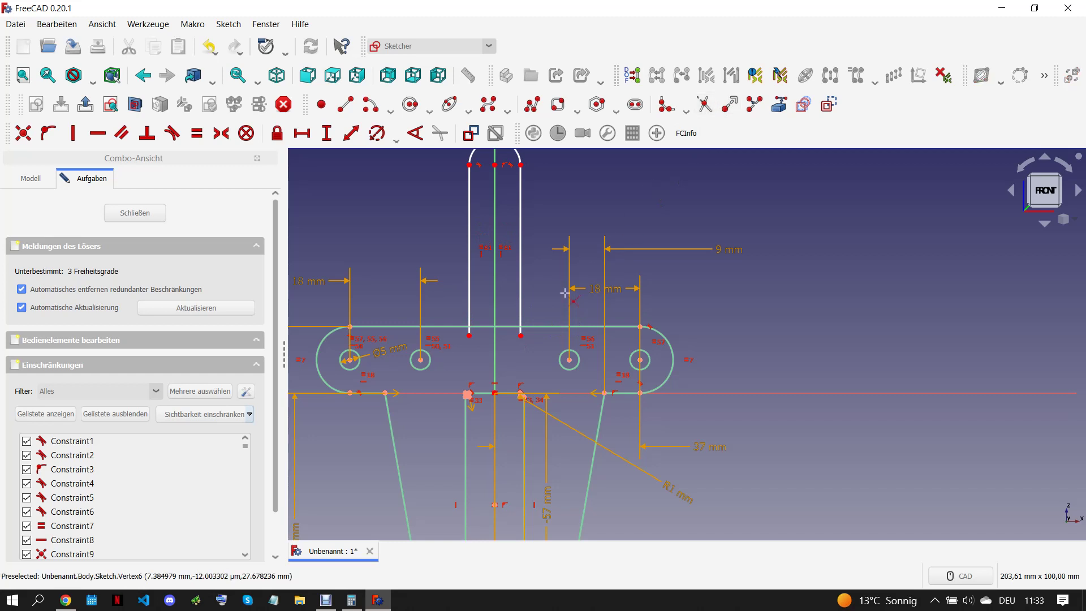
scroll(524, 333, up, 4)
click(516, 326)
click(404, 330)
click(430, 317)
scroll(569, 363, down, 3)
scroll(526, 358, up, 2)
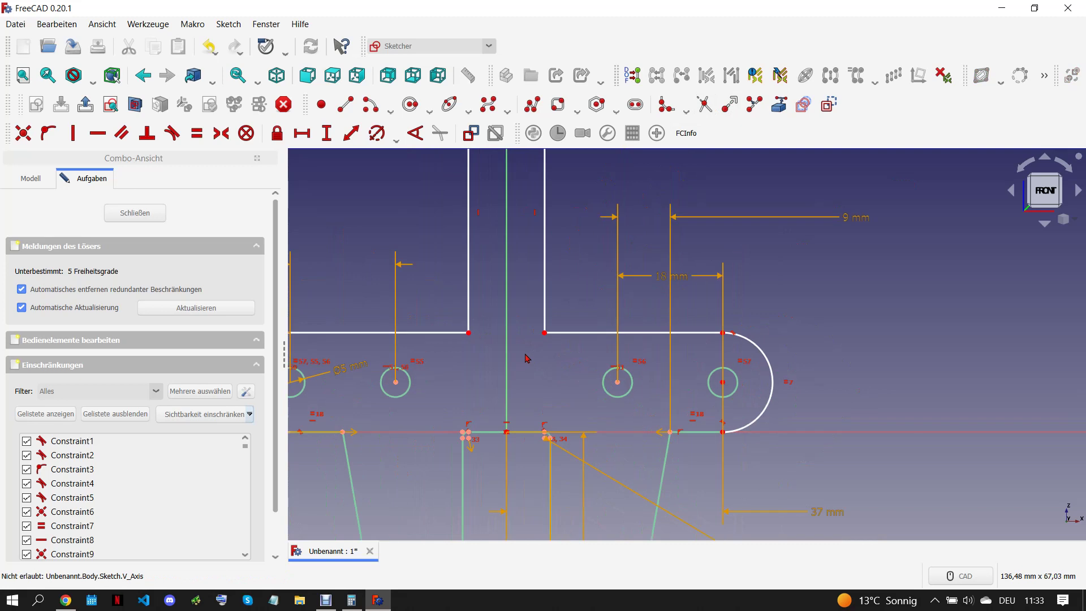
right_click(577, 338)
Step: Line up the two halves of the lug bar's top edge
click(577, 334)
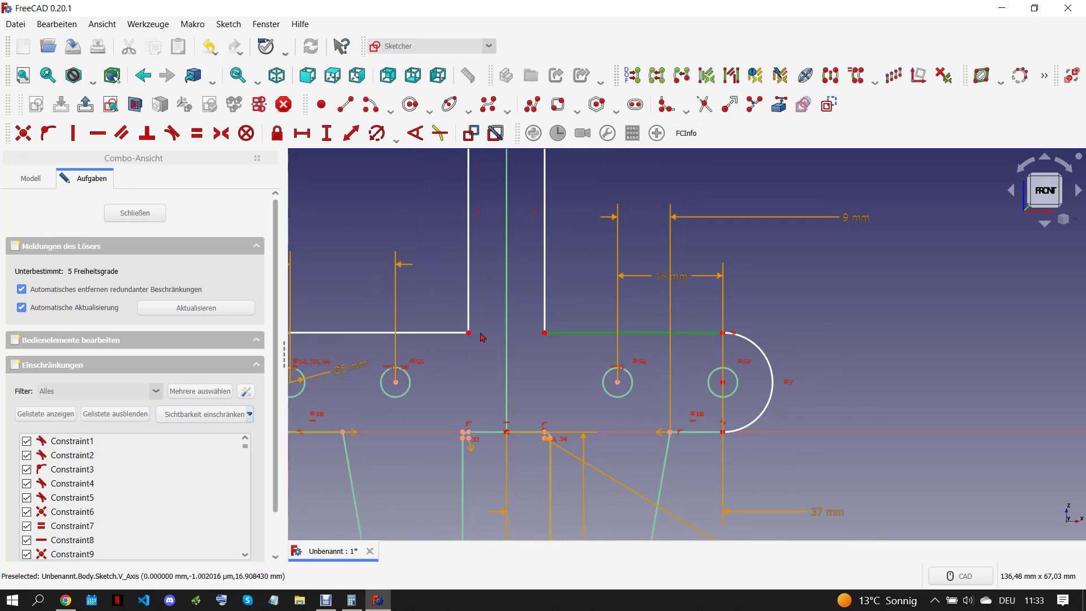
click(452, 335)
key(e)
scroll(553, 354, down, 1)
click(554, 300)
click(491, 292)
click(435, 301)
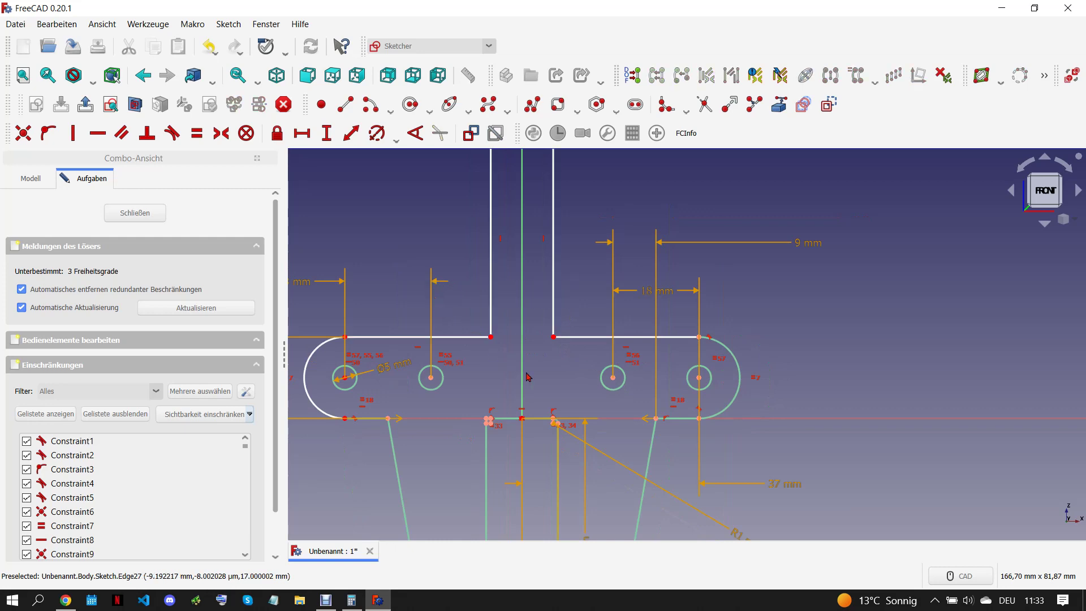
scroll(548, 387, down, 3)
scroll(452, 368, up, 5)
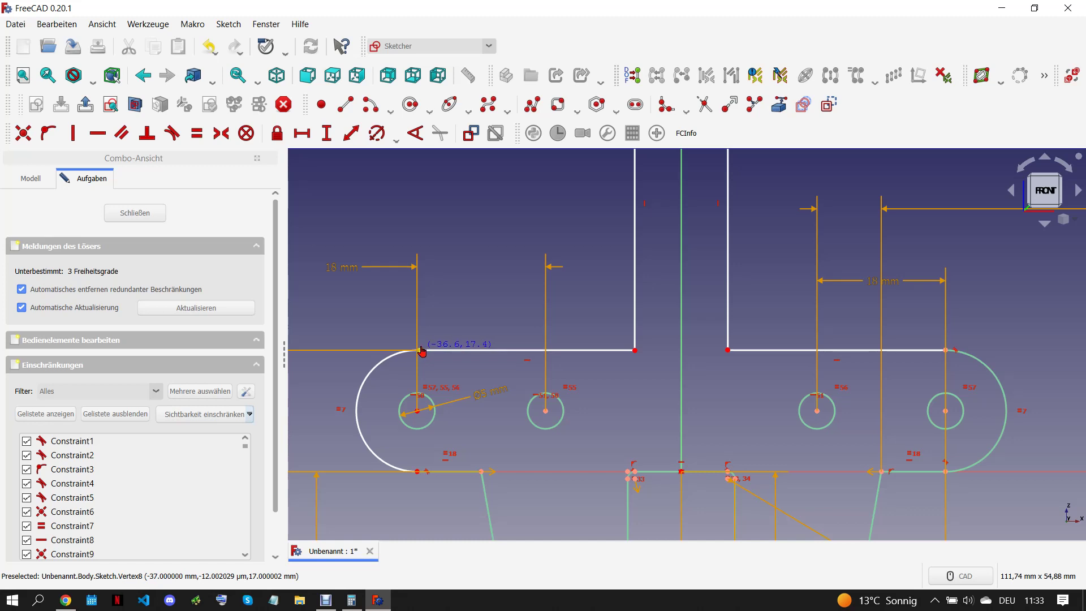
key(Escape)
Step: Make the left lug arc tangent to the top edge line and accept the constraint notice
mouse_move(456, 357)
mouse_down()
mouse_move(467, 351)
mouse_move(446, 355)
mouse_up()
click(446, 355)
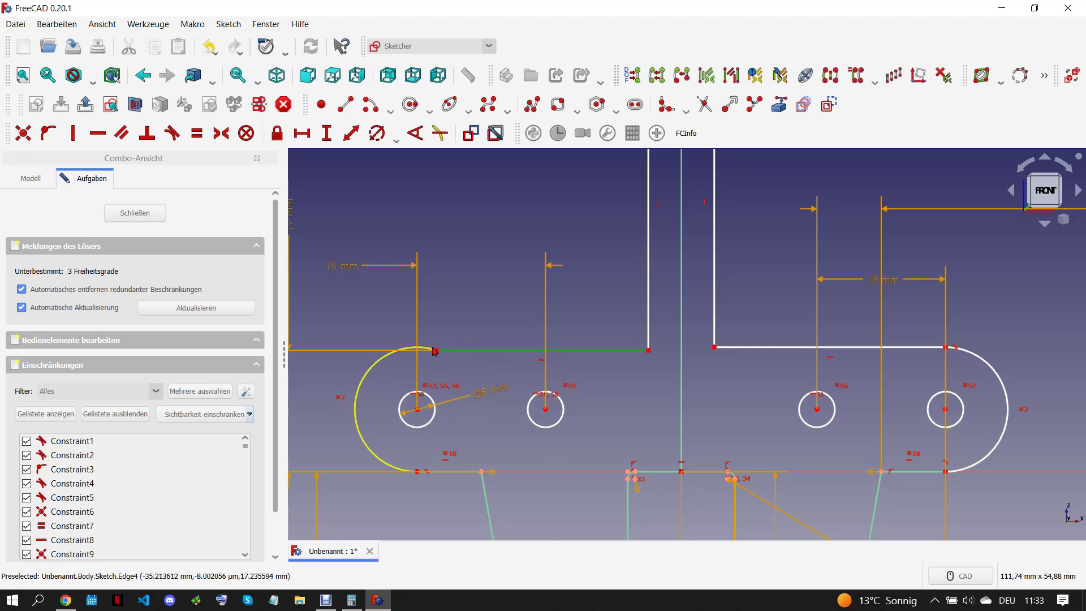
key(t)
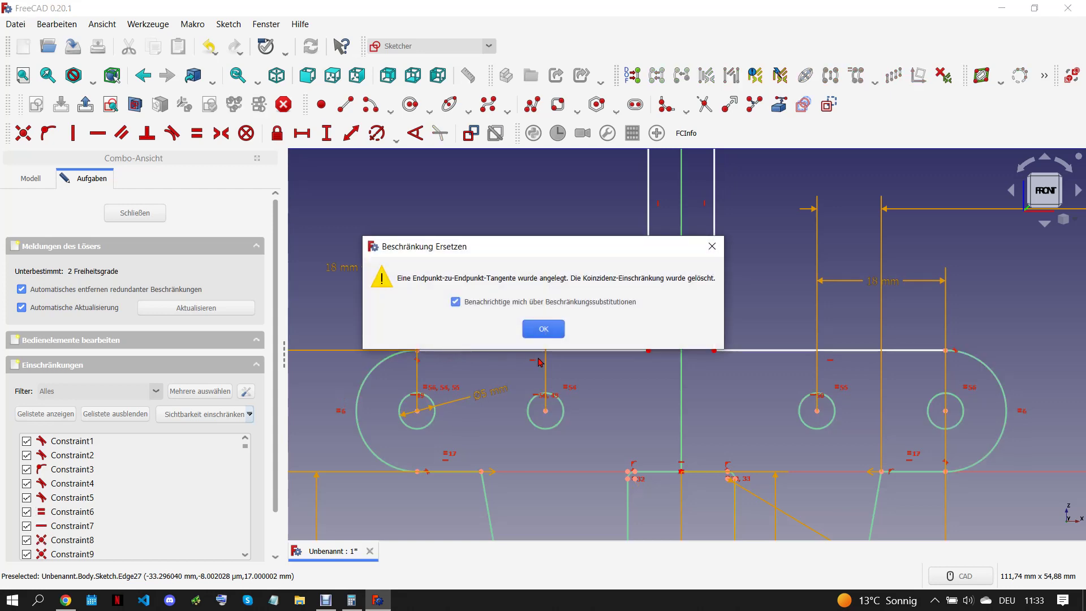
click(547, 331)
scroll(547, 334, down, 3)
middle_drag(620, 306, 621, 348)
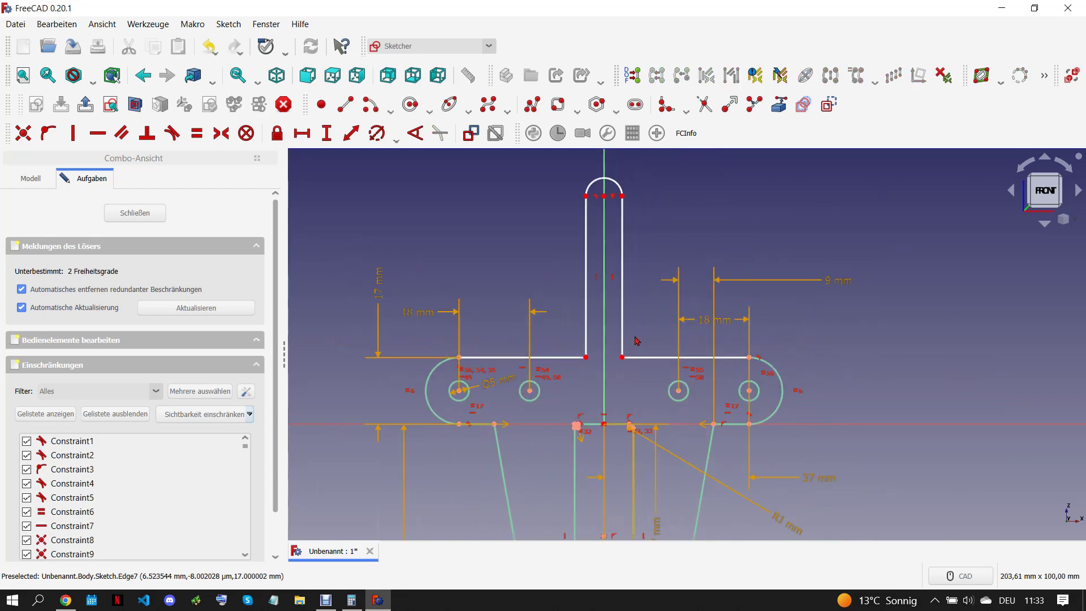
click(615, 182)
Step: Give the arm's rounded top an 8.5 mm radius
click(70, 599)
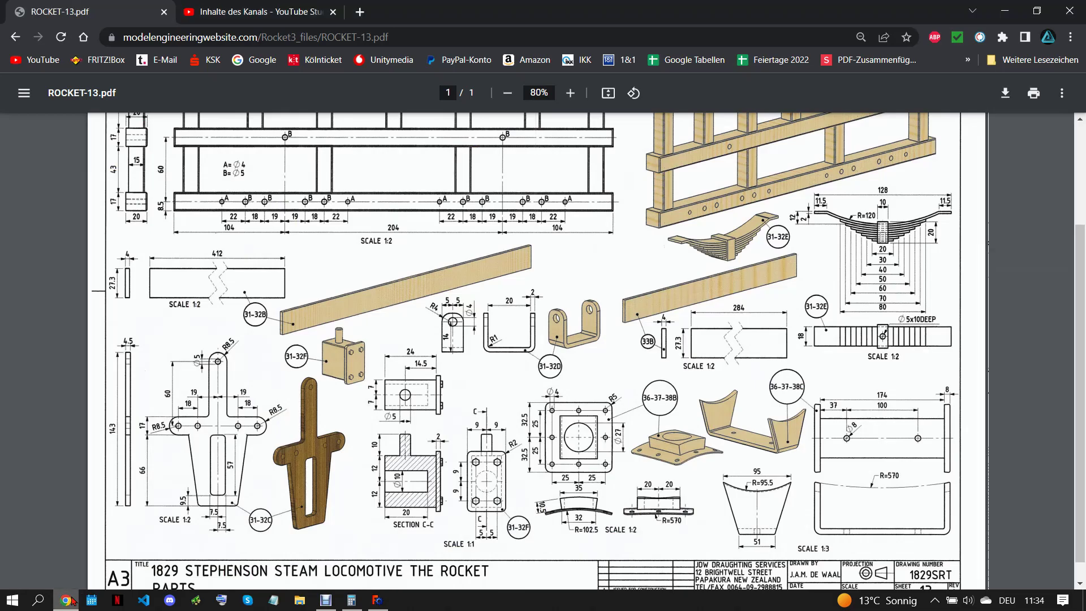
click(378, 600)
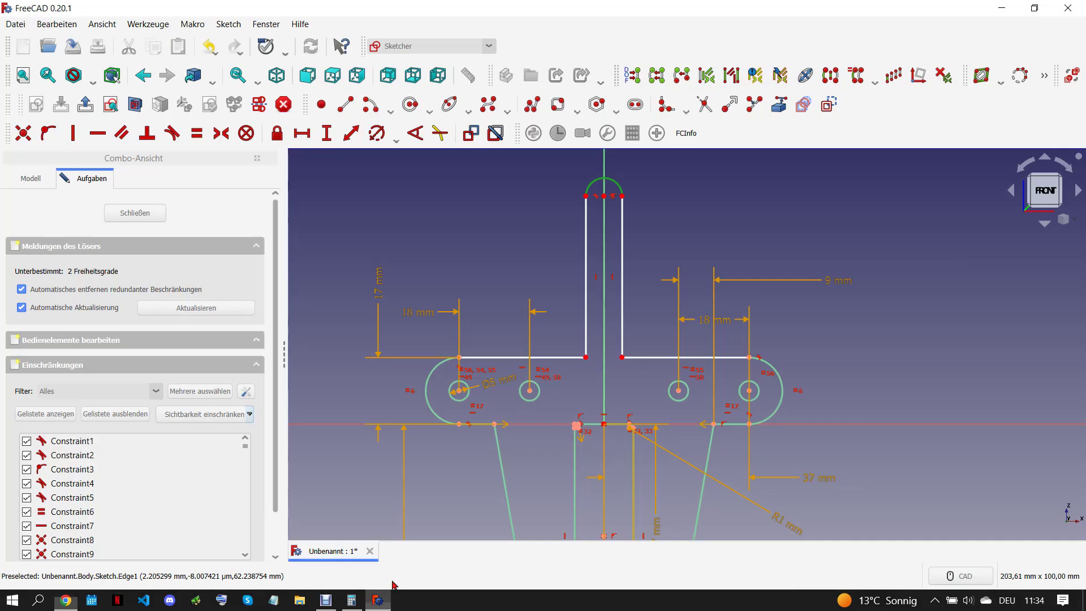
click(376, 133)
text(8,5)
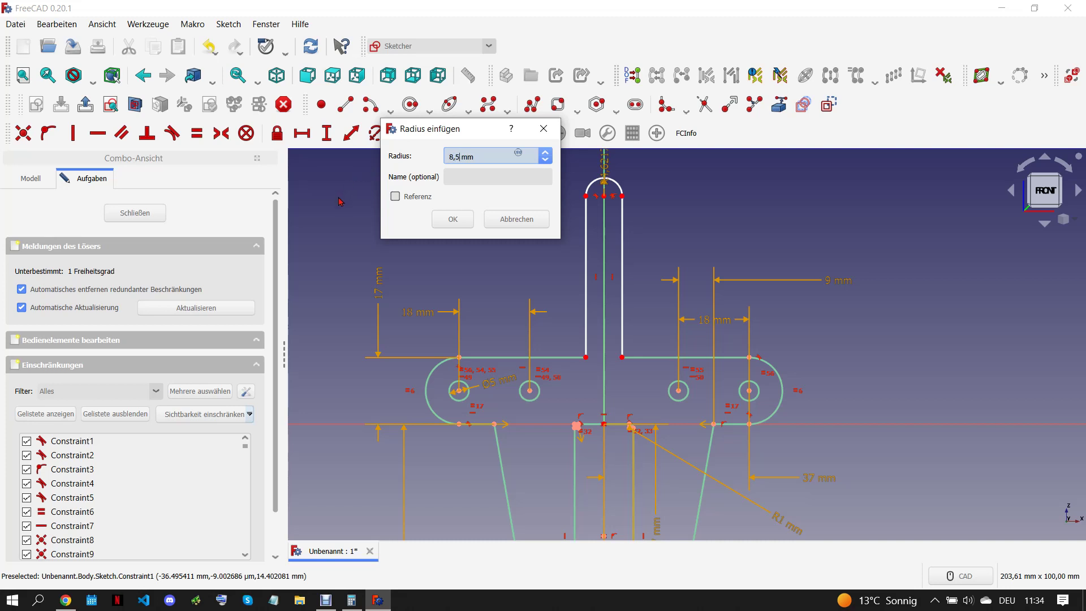
key(Return)
Step: Set a 60 mm vertical distance from the arm's top centre to the small hole's centre
click(604, 196)
click(530, 390)
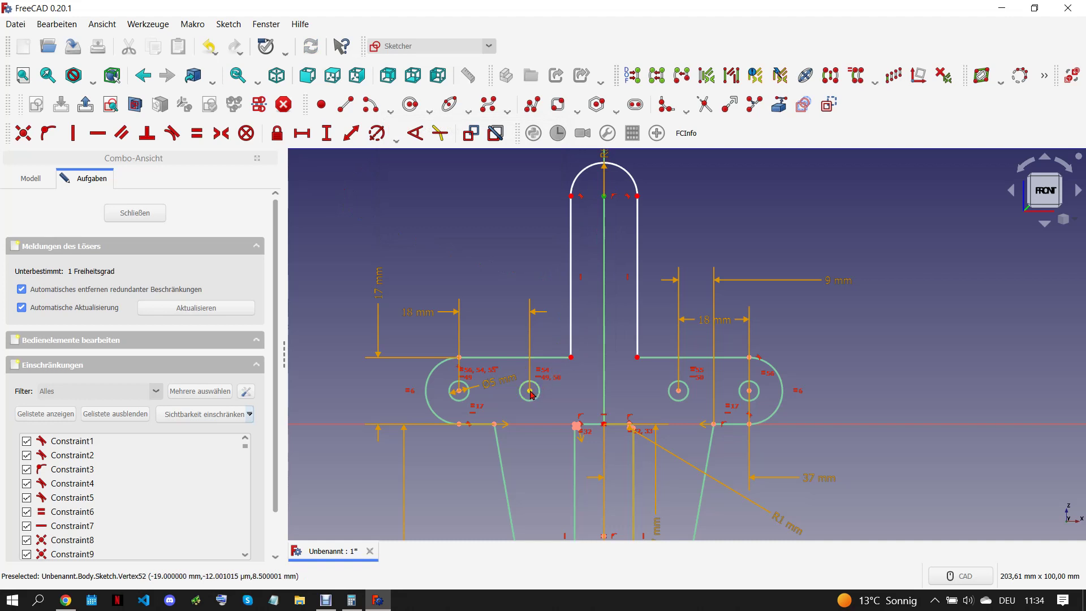
click(327, 133)
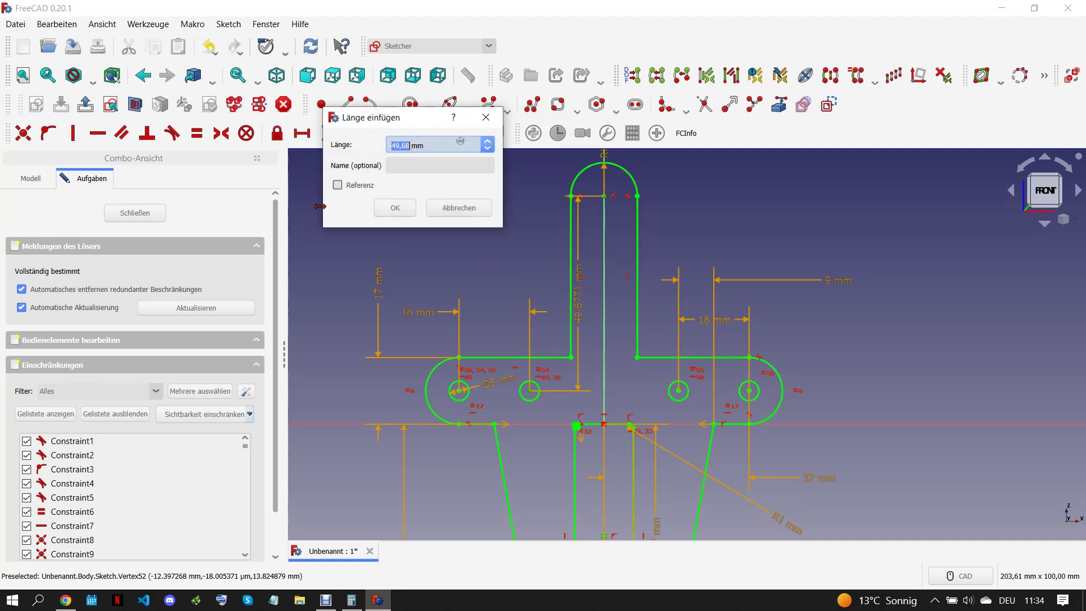
click(68, 601)
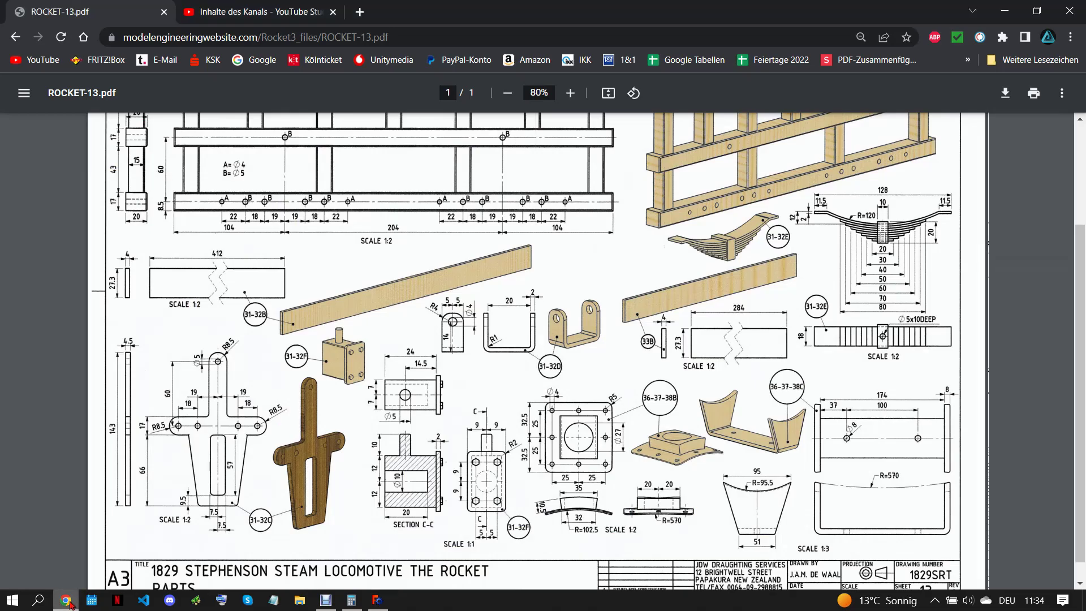
click(378, 601)
text(60)
key(Return)
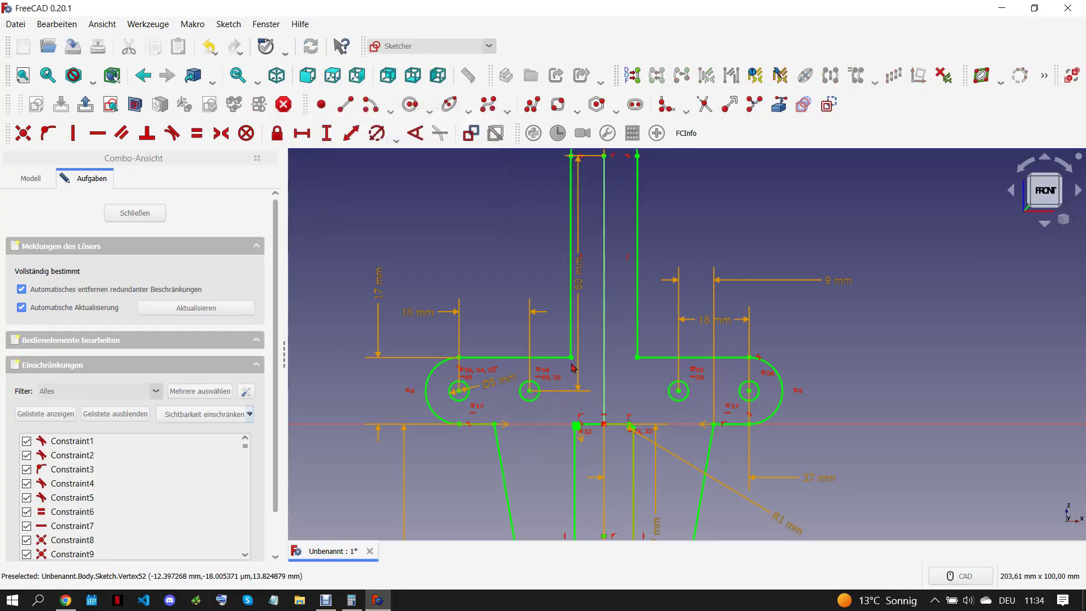
scroll(589, 340, down, 1)
drag(583, 294, 338, 282)
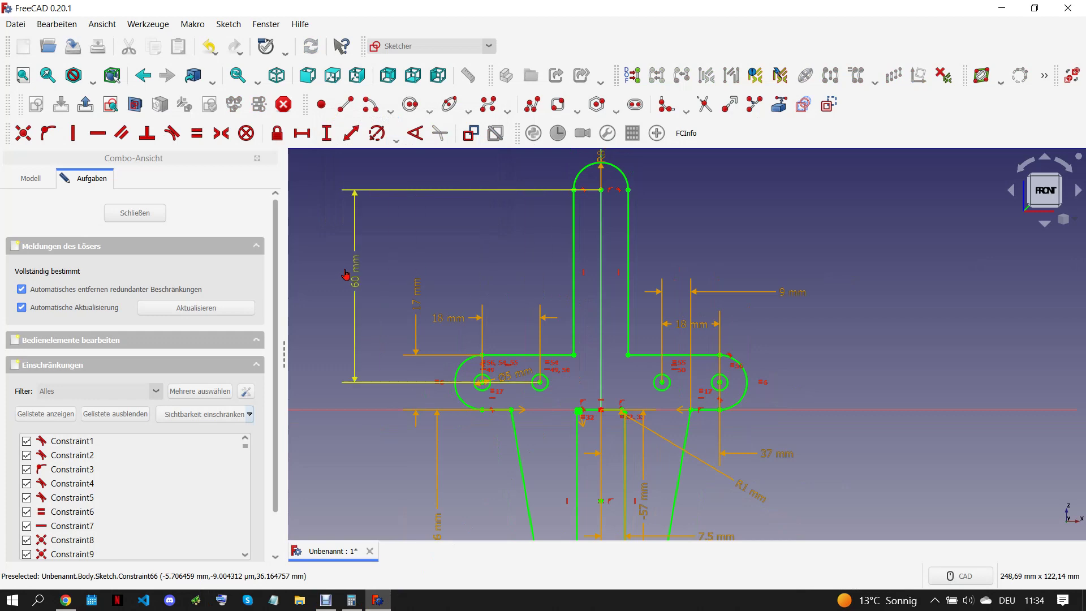
scroll(670, 215, up, 2)
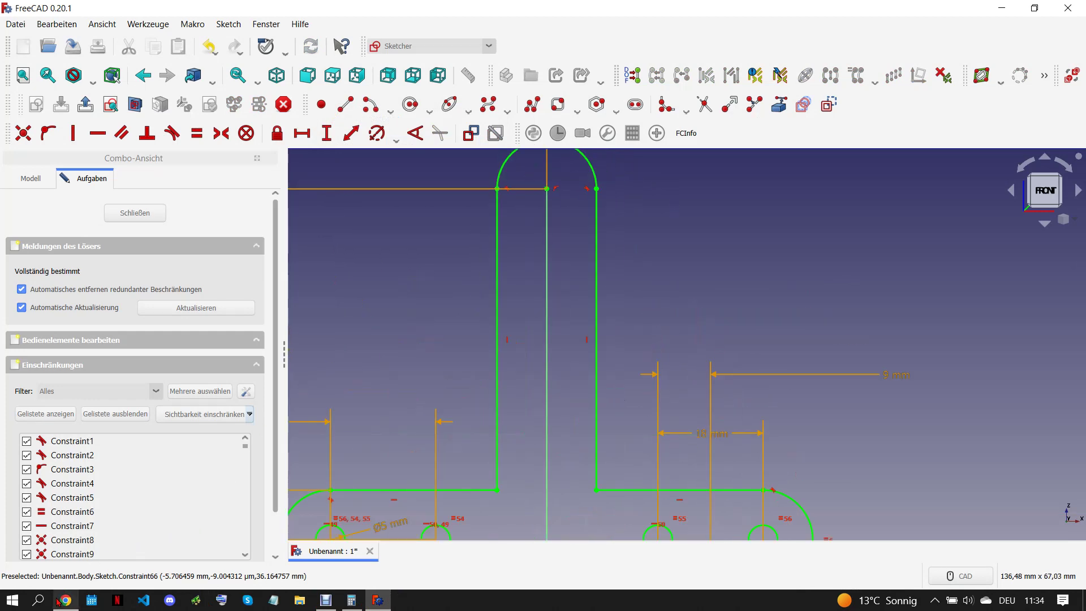
click(61, 601)
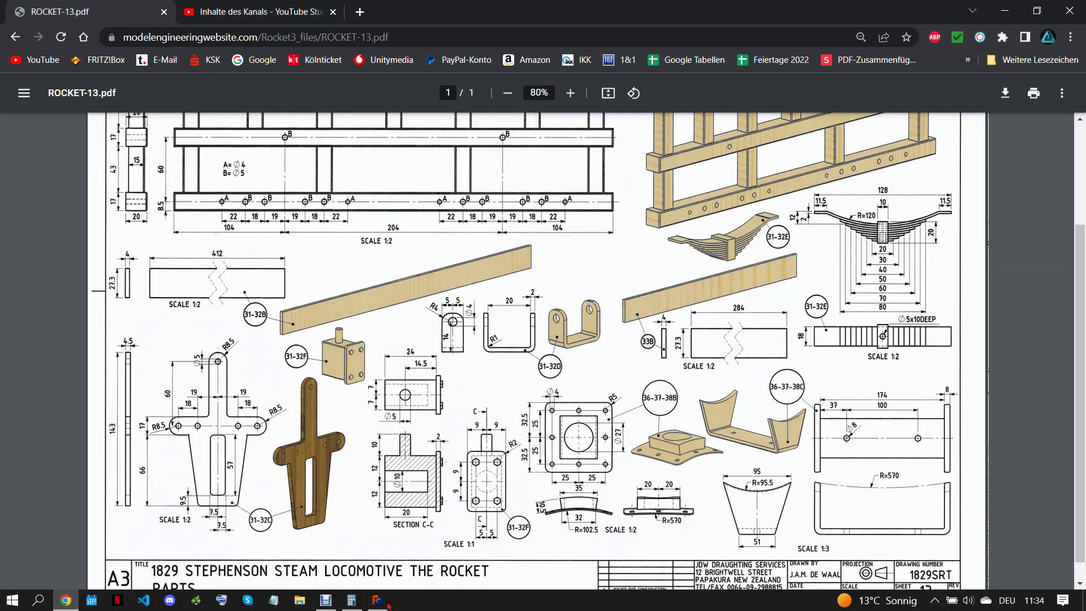
click(388, 603)
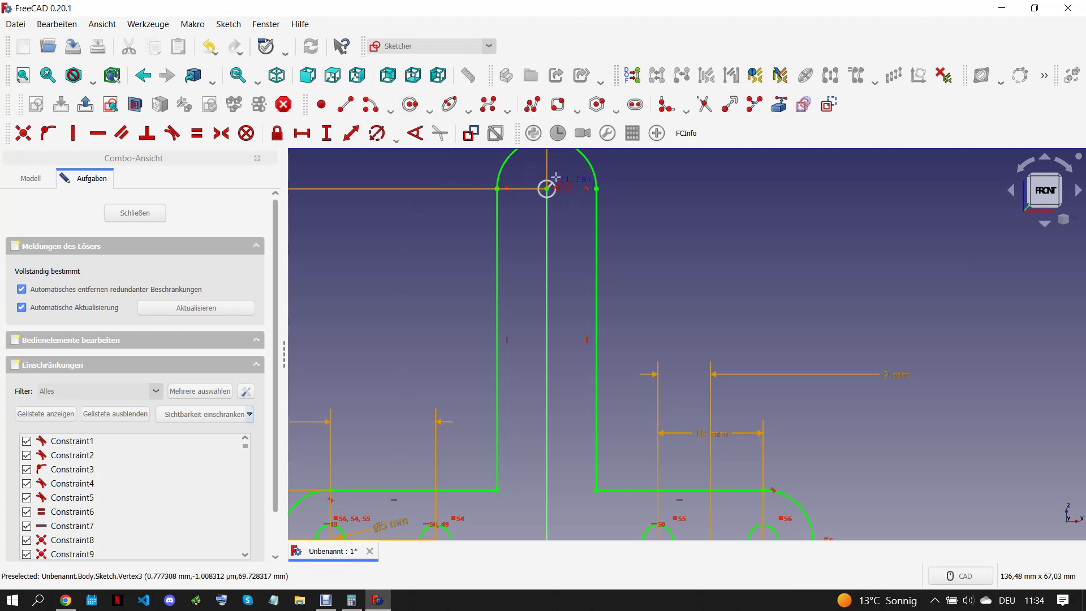
Step: Undo the redundant top-lug constraint and make the top hole equal to the second hole
key(ctrl+z)
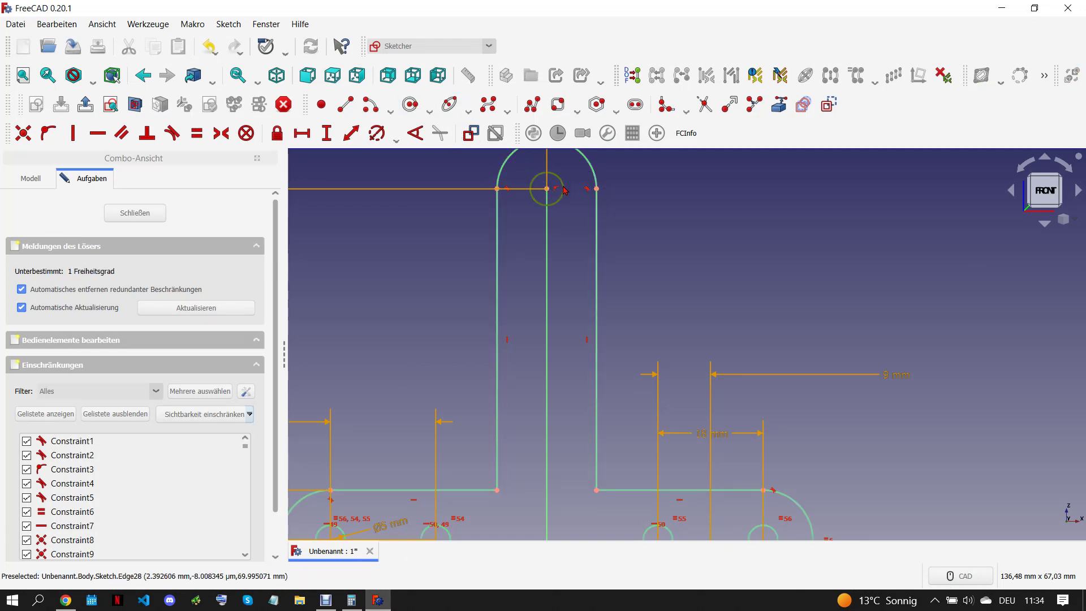
scroll(564, 182, down, 2)
click(490, 440)
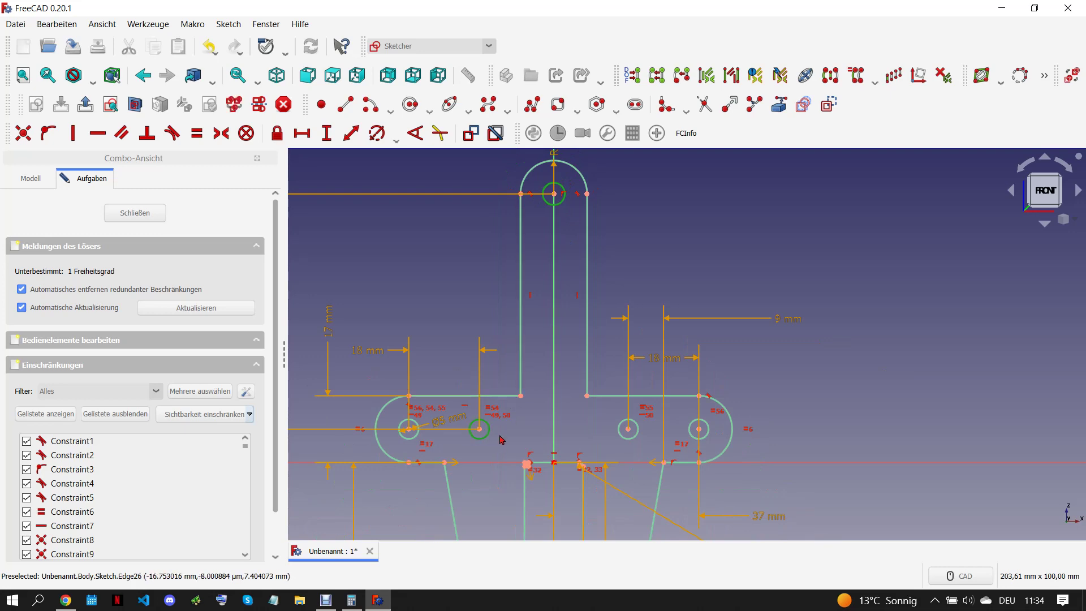
key(e)
scroll(574, 389, down, 3)
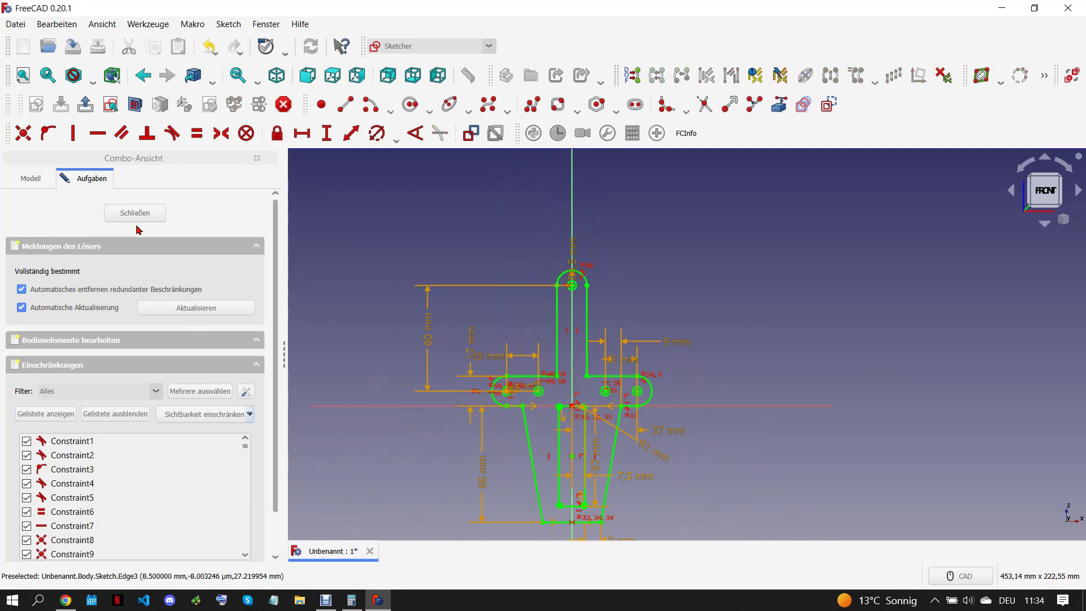
Step: Close the sketch editor and inspect the whole bracket outline against the drawing
click(158, 213)
mouse_move(568, 394)
middle_down()
mouse_move(548, 291)
mouse_move(493, 323)
middle_up()
middle_drag(720, 388, 342, 513)
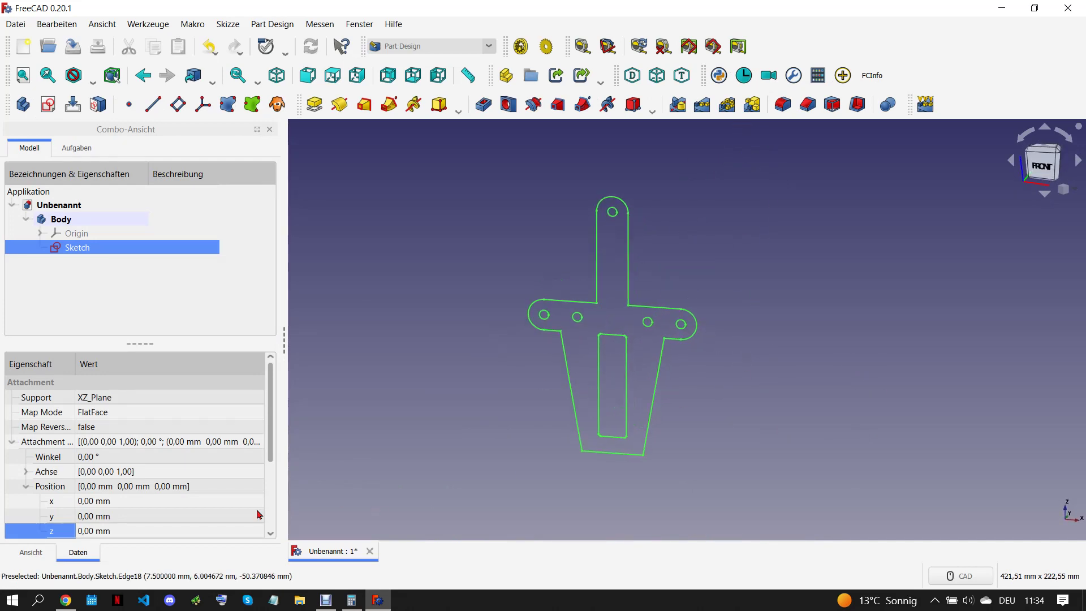
click(65, 601)
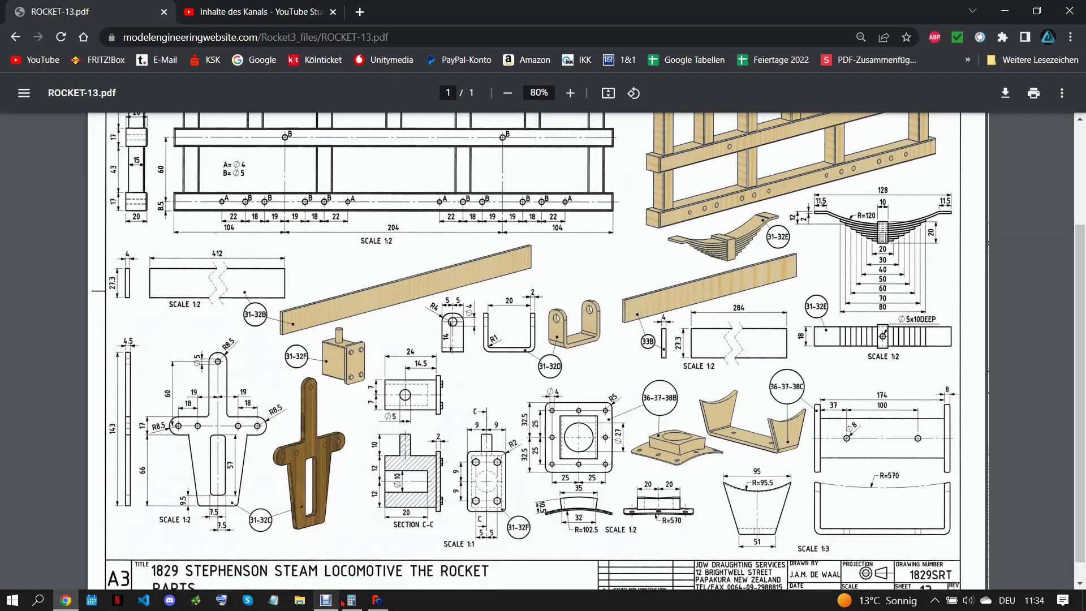
click(378, 601)
Step: Pad the sketch 4.5 mm, symmetric to the sketch plane
click(314, 104)
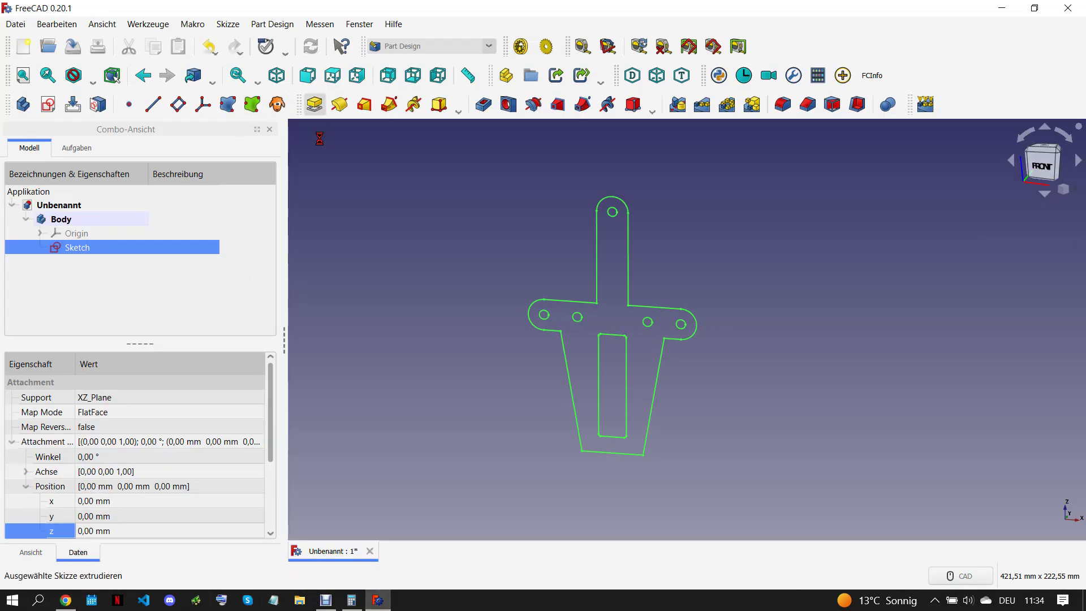
text(4,5)
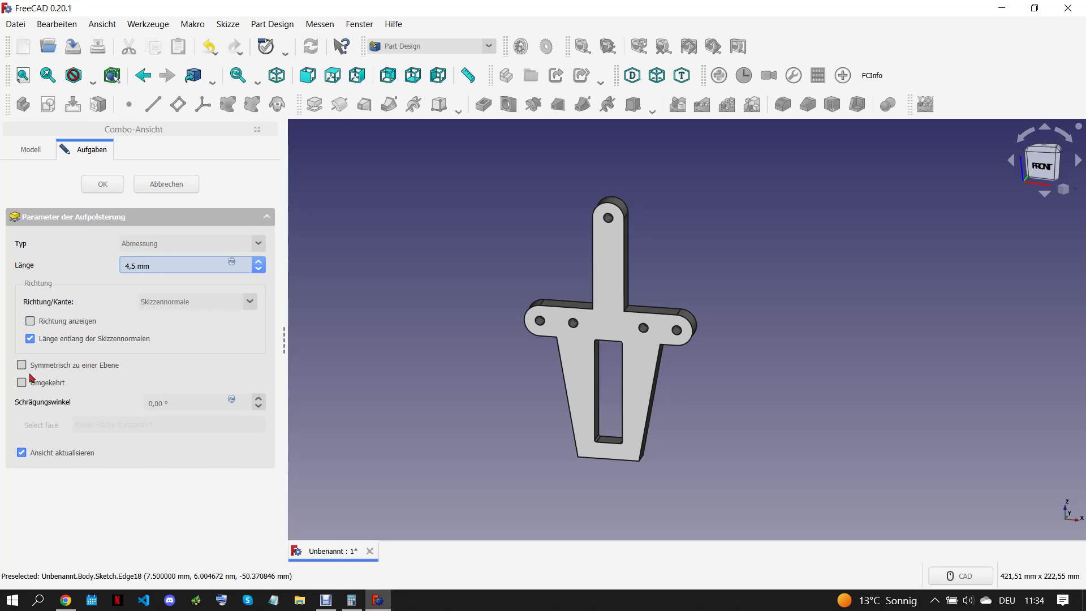
click(30, 366)
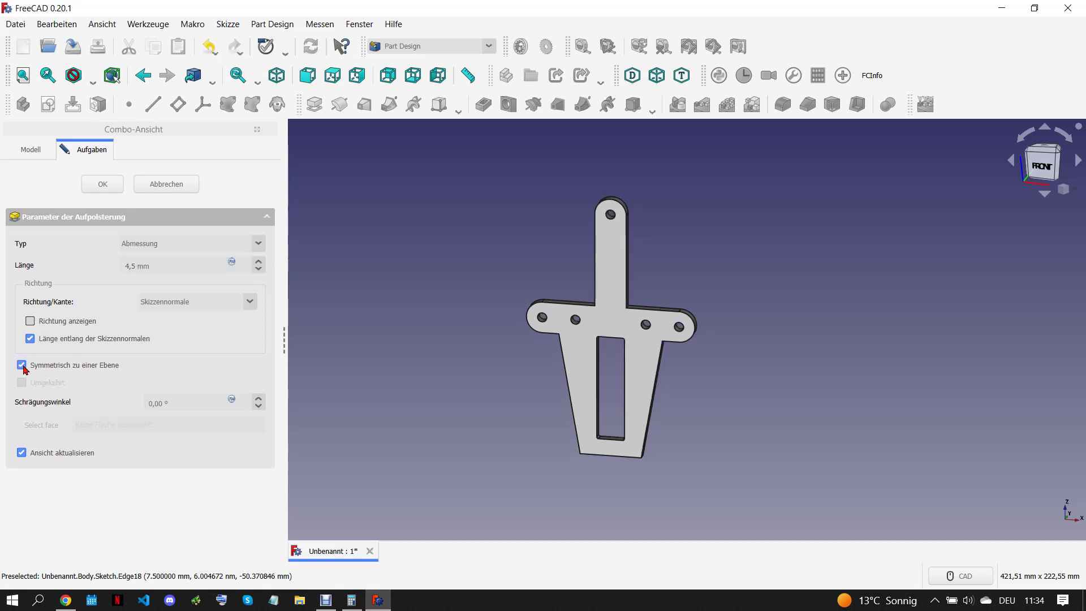
key(Return)
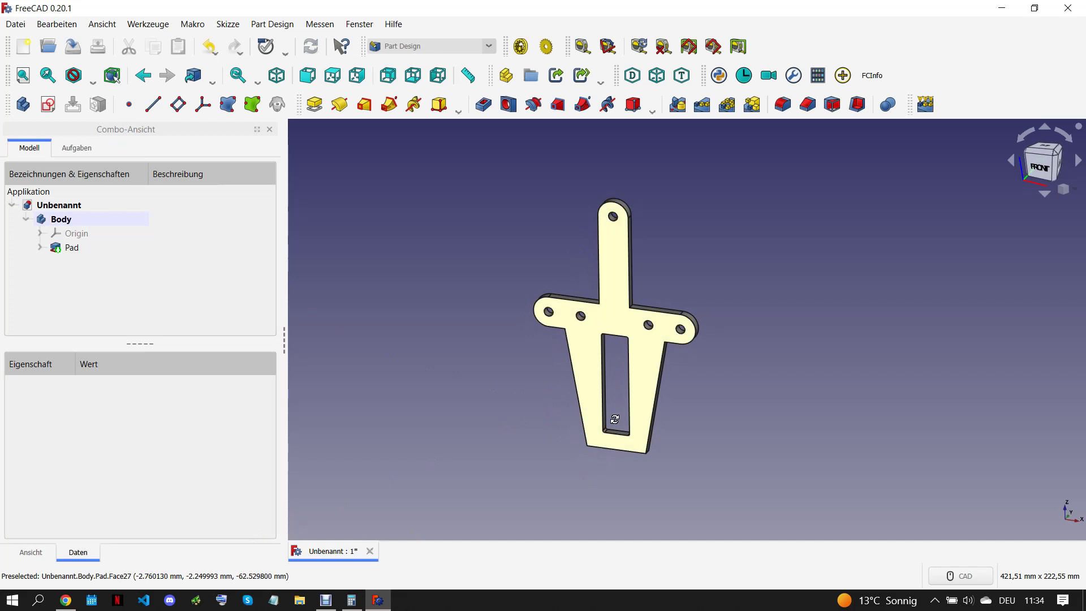
scroll(630, 498, up, 3)
click(620, 469)
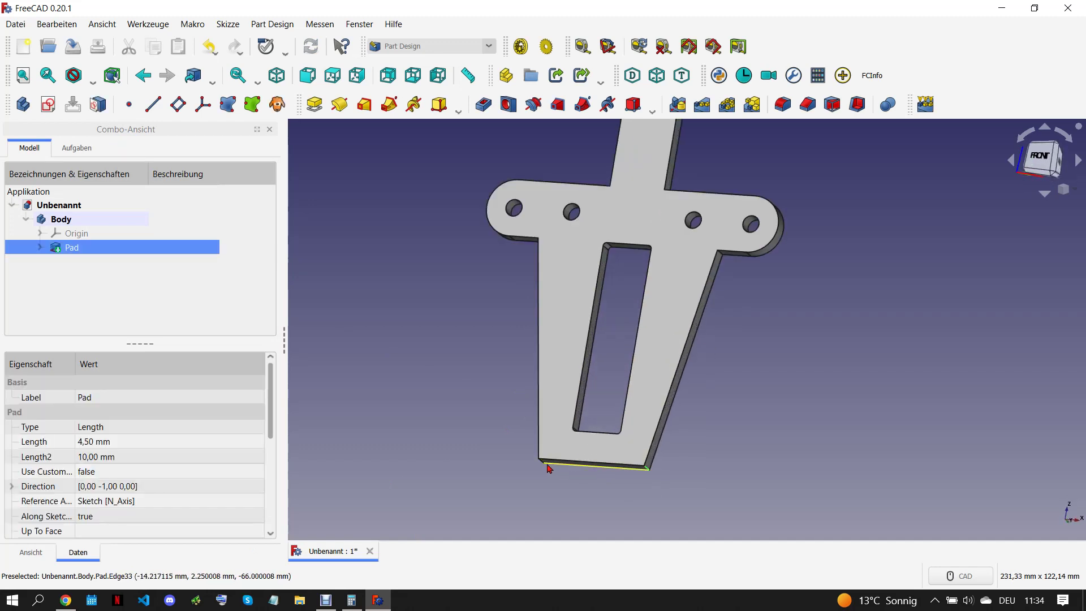
Step: Round the plate's two bottom corner edges with a 3 mm Fillet feature
click(783, 104)
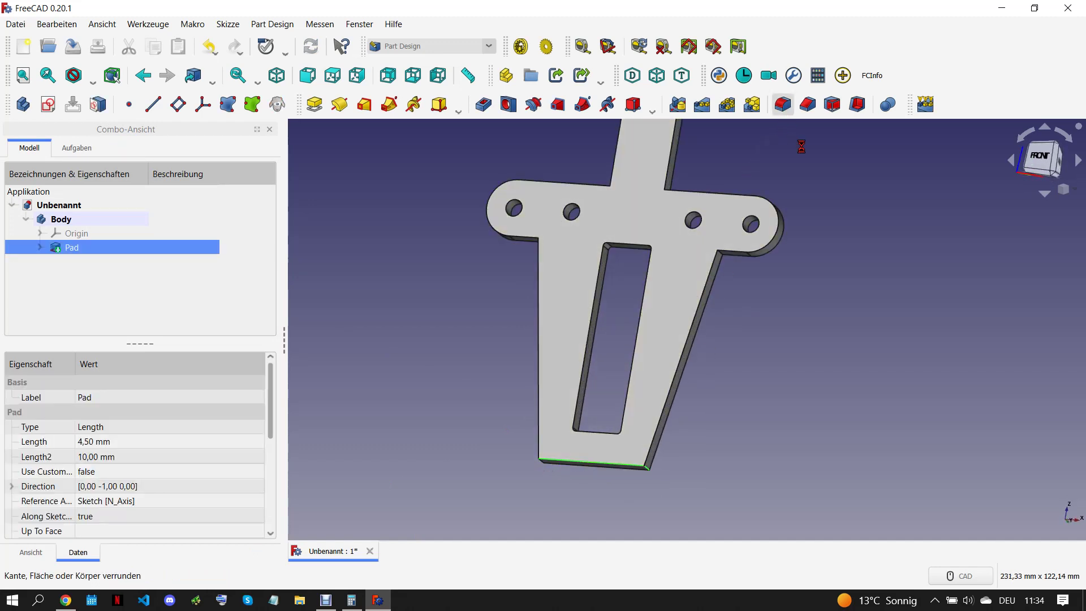
click(165, 184)
middle_drag(523, 405, 574, 340)
click(647, 455)
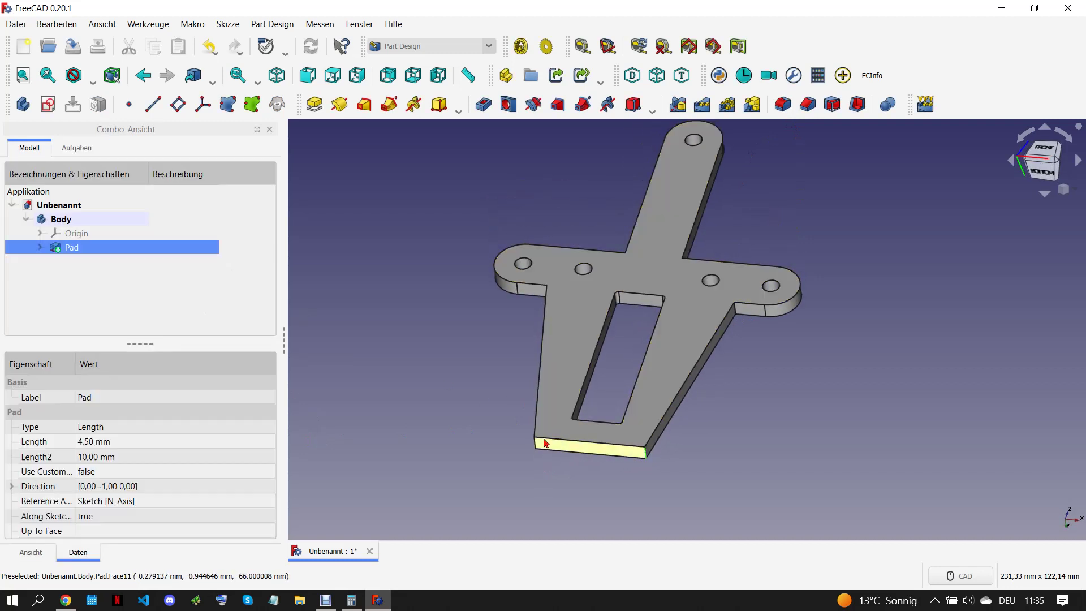
ctrl+click(535, 443)
click(782, 104)
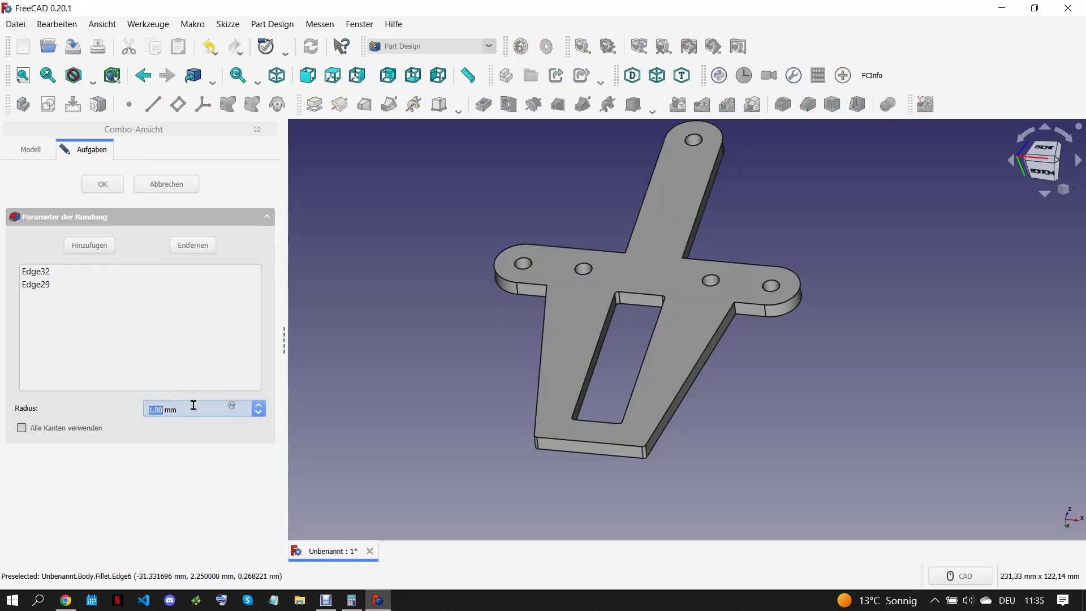
scroll(194, 405, up, 2)
mouse_move(446, 402)
middle_down()
mouse_move(671, 395)
mouse_move(643, 364)
mouse_move(635, 417)
mouse_move(655, 386)
middle_up()
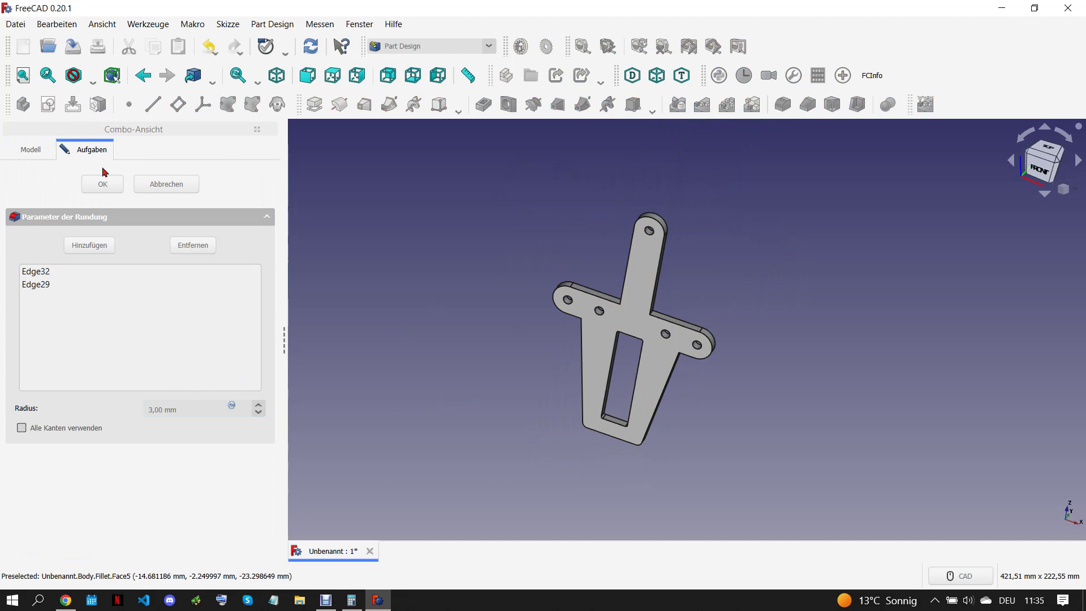
mouse_move(504, 343)
middle_down()
mouse_move(607, 269)
mouse_move(573, 368)
middle_up()
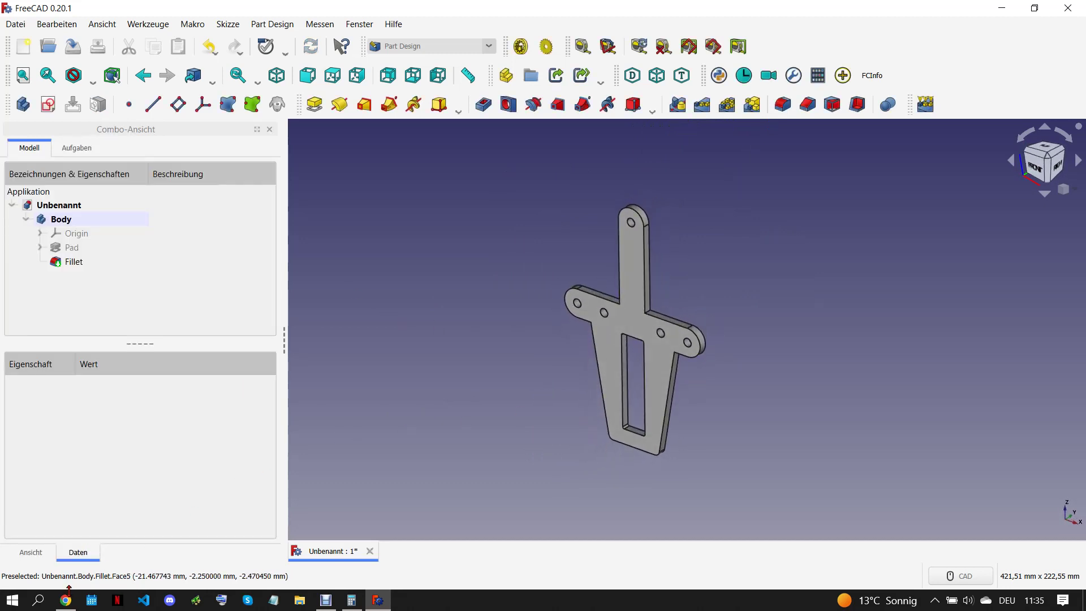
click(67, 598)
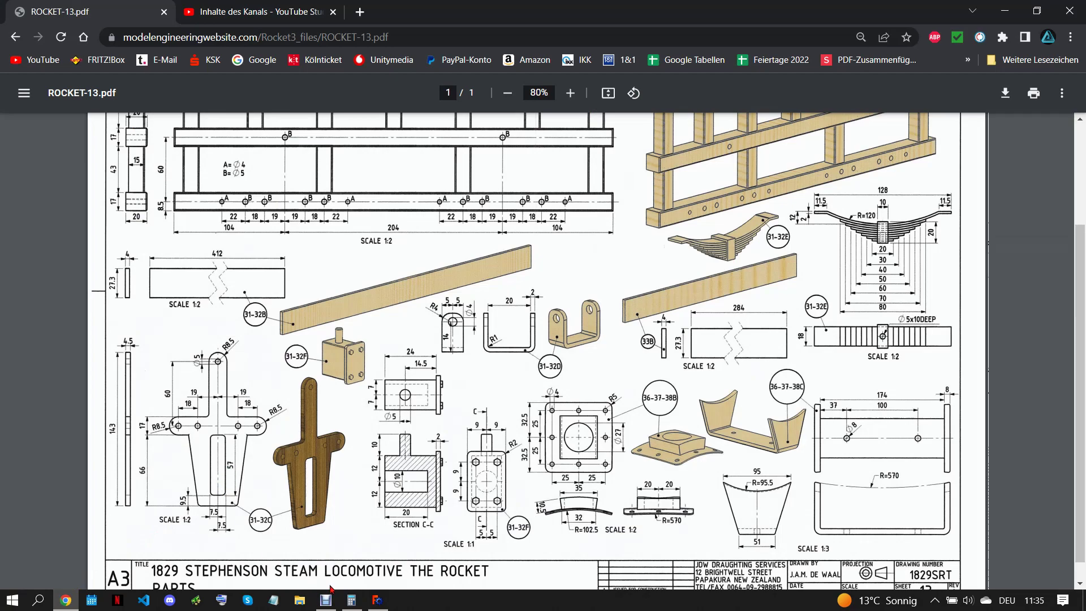
Step: Save the part as 31-32.C.FCStd, derived from the 31-32.B file name
click(377, 600)
click(16, 24)
click(75, 122)
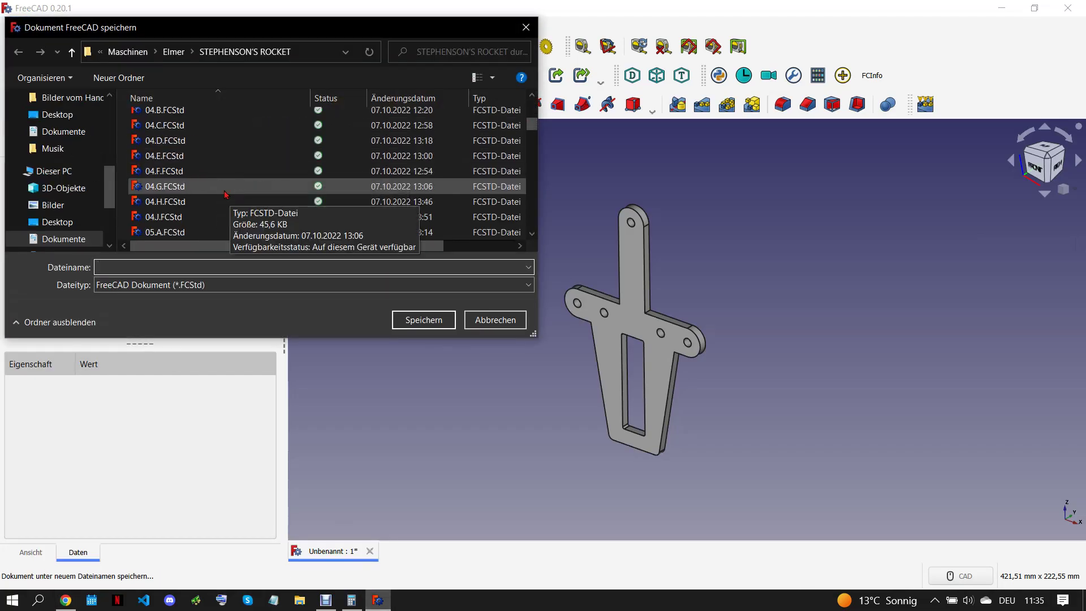
scroll(226, 195, down, 3)
scroll(220, 196, down, 3)
scroll(212, 200, down, 4)
scroll(203, 204, down, 3)
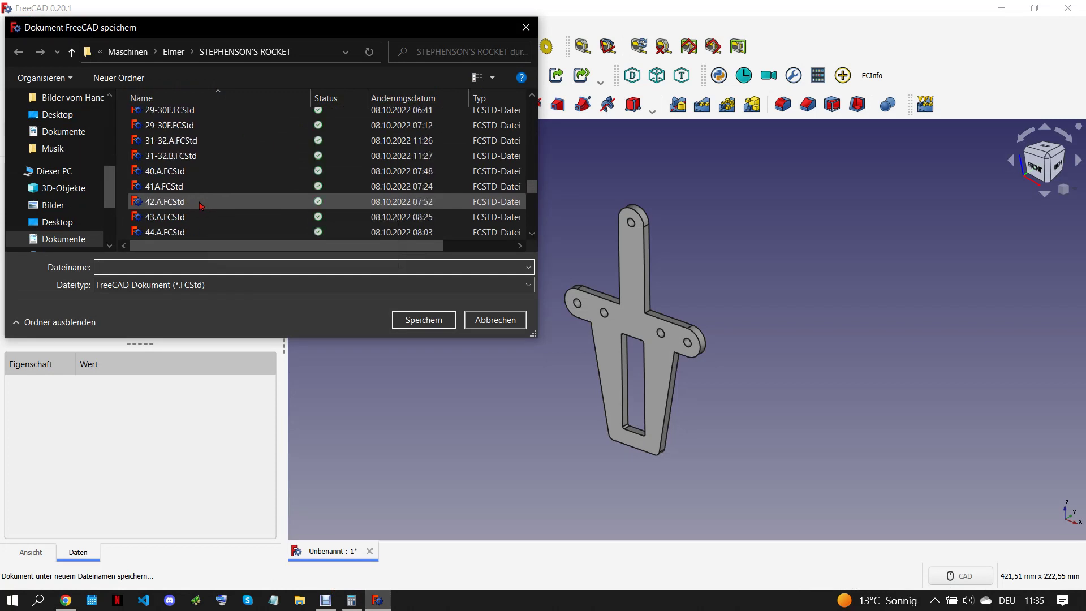
click(173, 156)
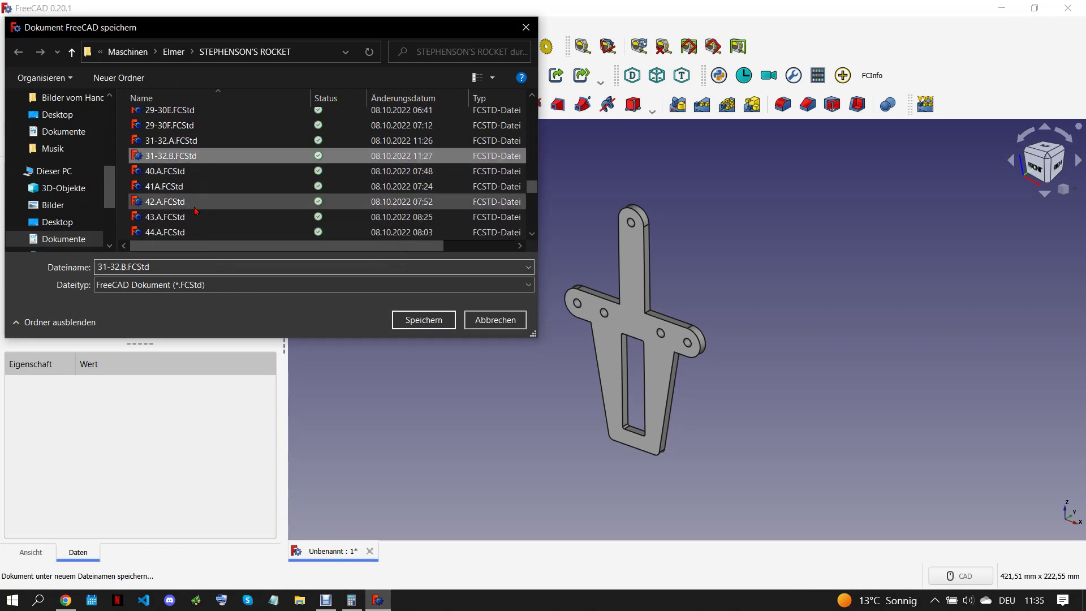
double_click(124, 266)
double_click(123, 266)
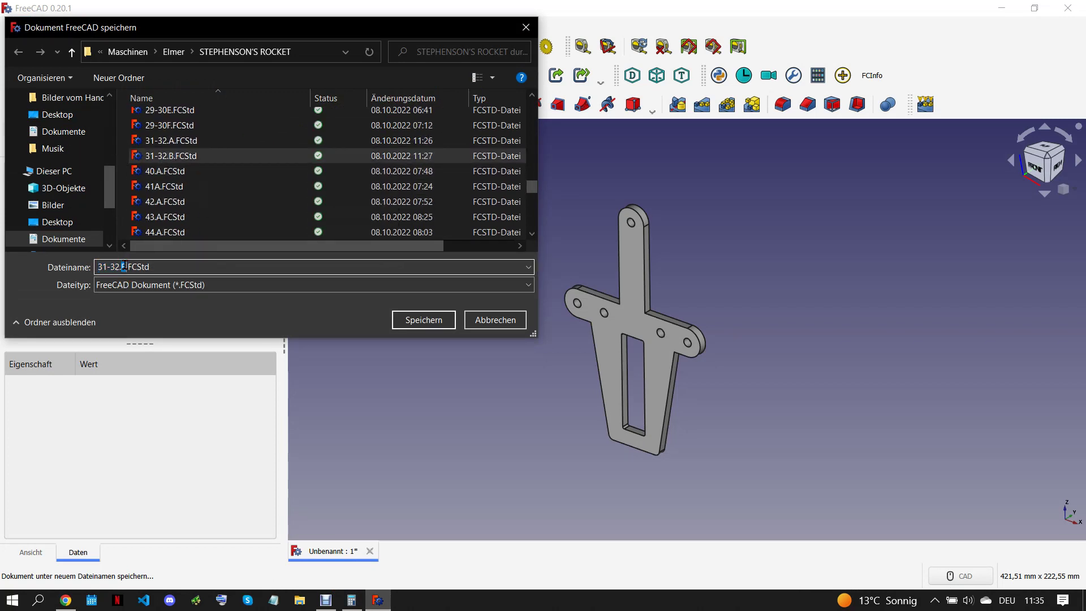
text(C)
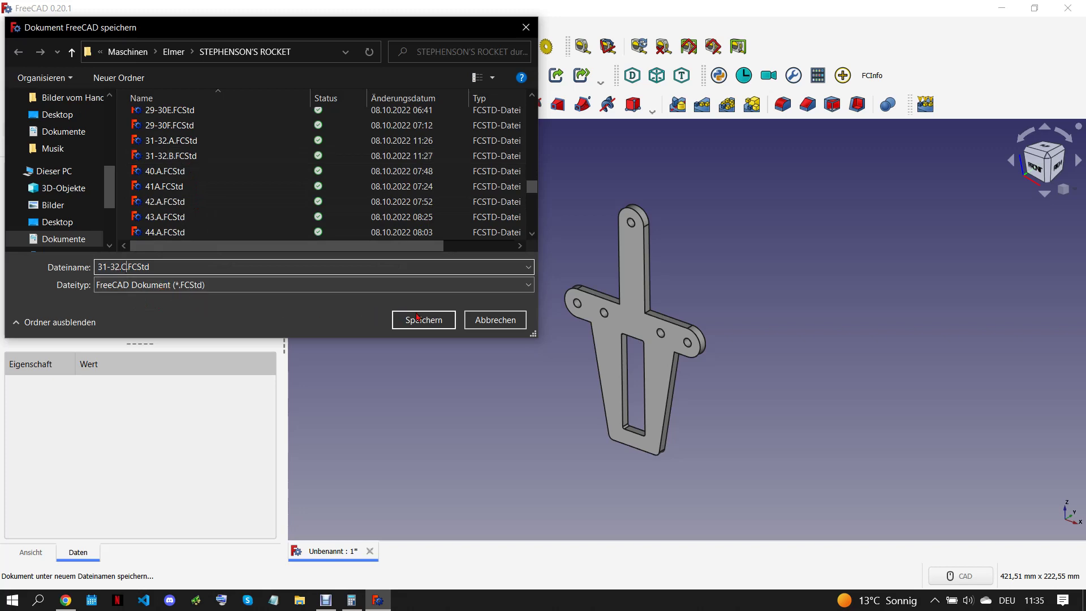
click(423, 320)
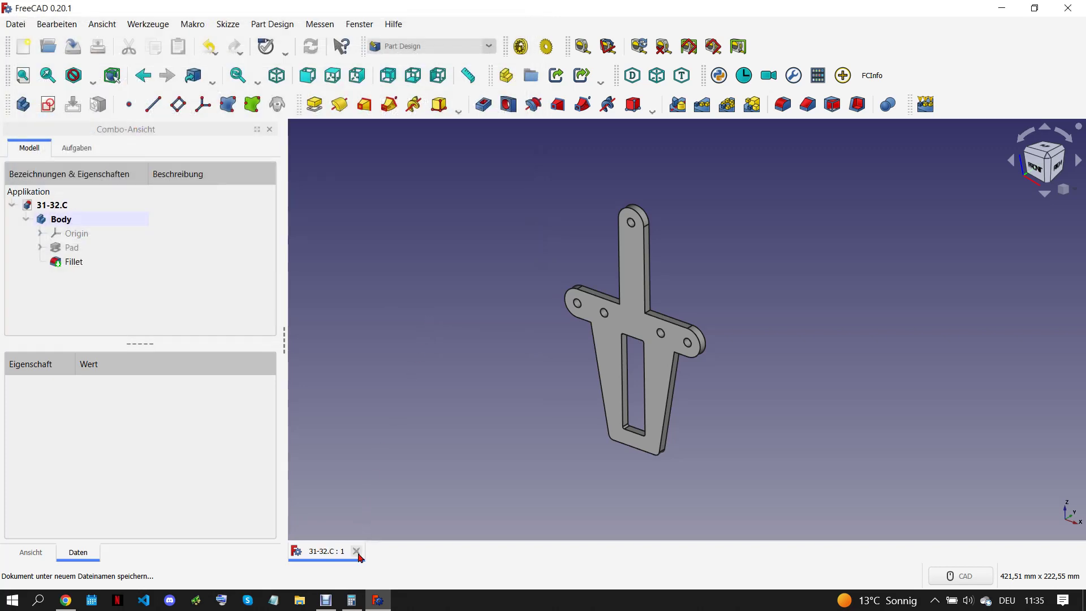
Step: Close the 31-32.C document and check the reference drawing
click(358, 553)
click(66, 600)
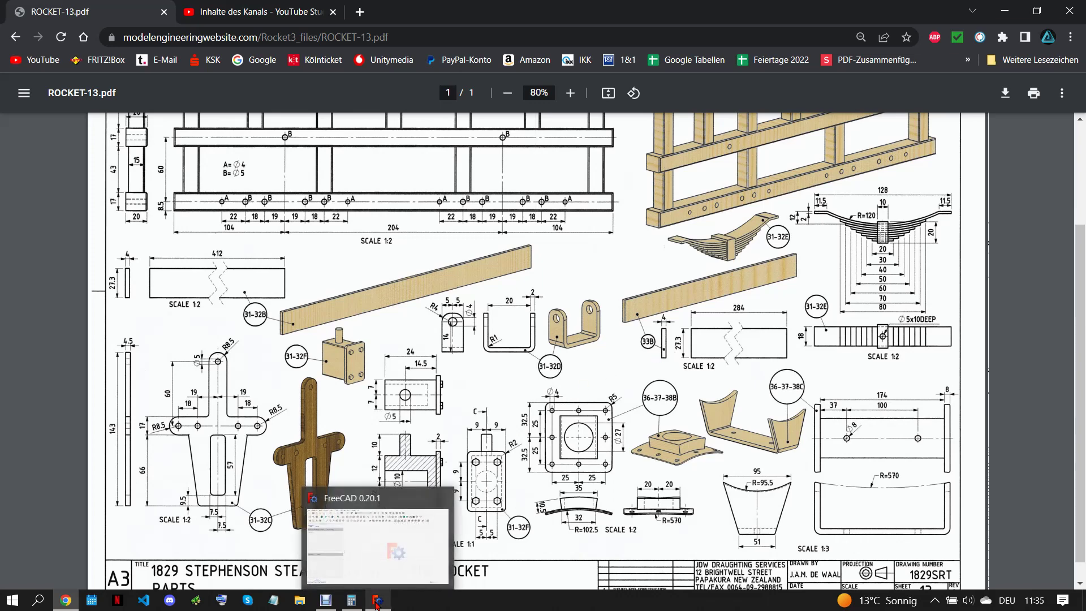
mouse_move(378, 600)
click(390, 490)
Step: Open 31-32.B.FCStd from the STEPHENSON'S ROCKET folder
click(16, 24)
click(46, 54)
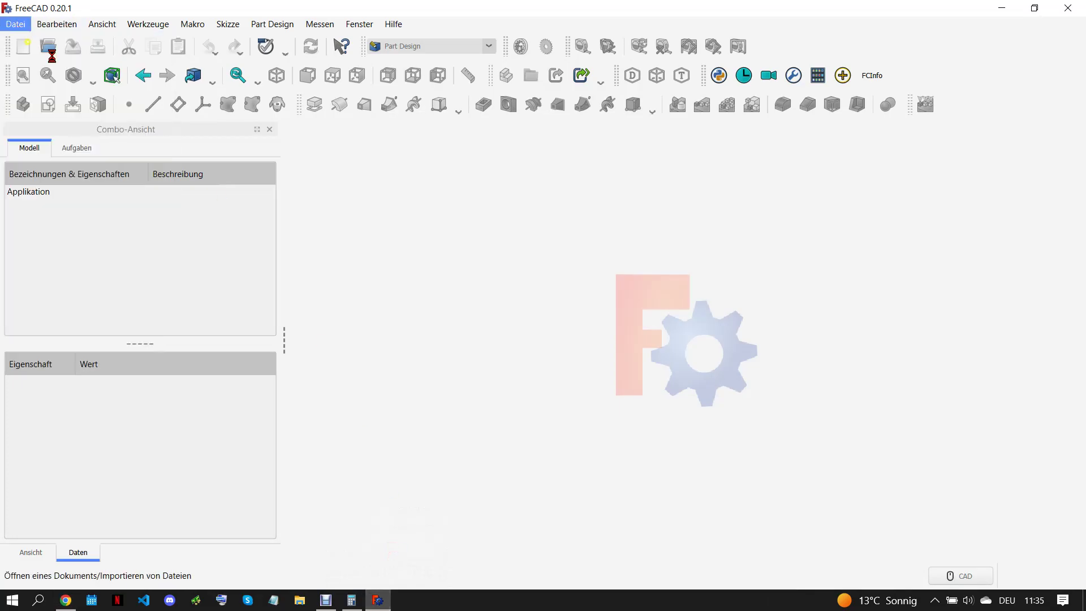
scroll(274, 215, down, 3)
scroll(275, 215, down, 3)
scroll(267, 216, down, 3)
scroll(263, 215, down, 2)
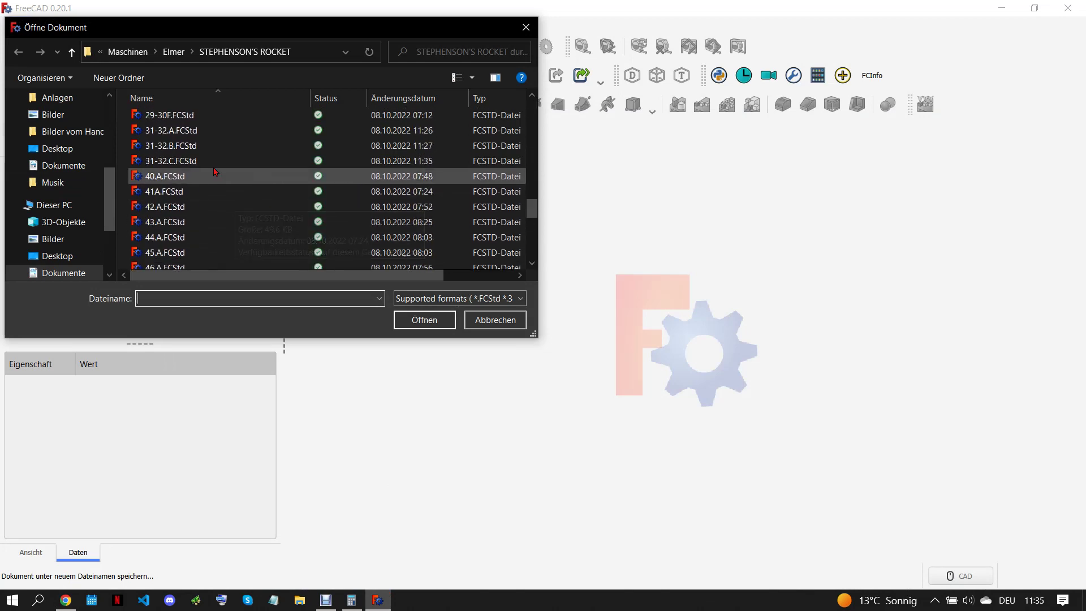
click(238, 145)
click(416, 318)
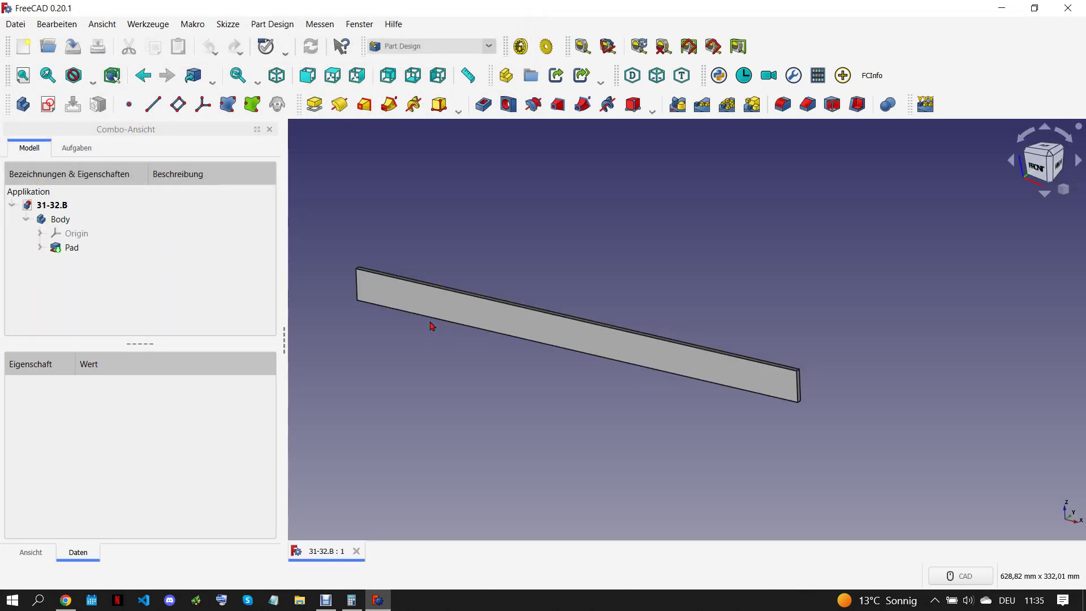
Step: Change the bar's pad length to 284 mm
double_click(73, 247)
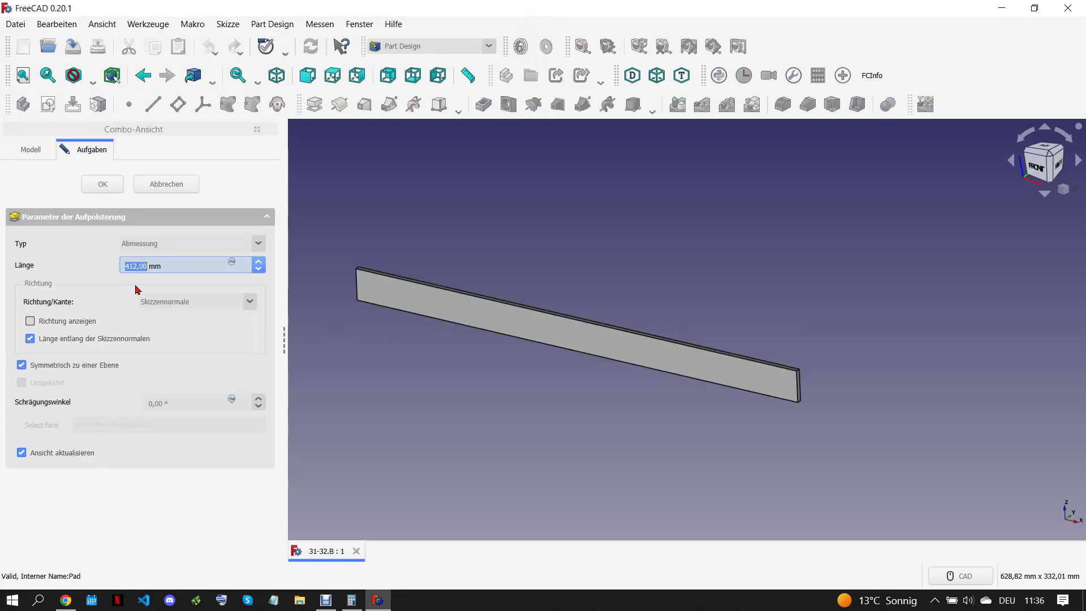
click(66, 600)
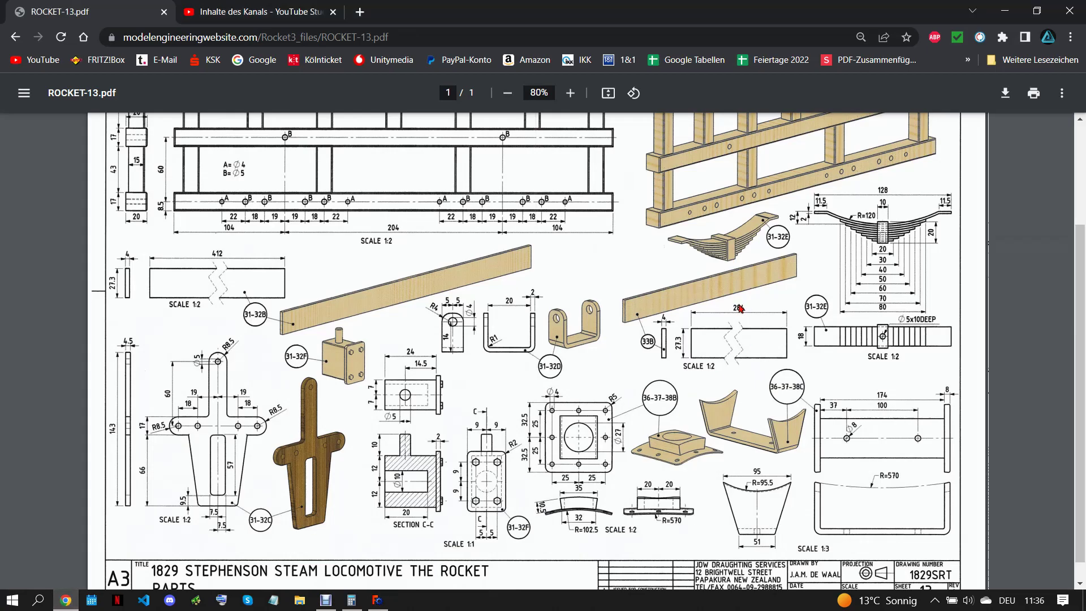
click(377, 600)
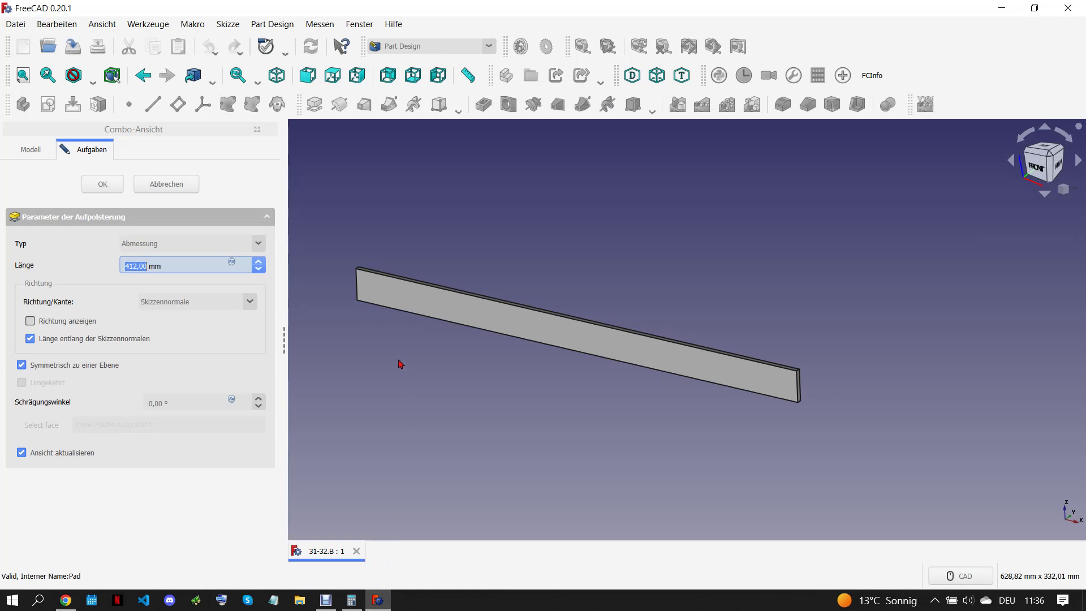
text(284)
click(107, 185)
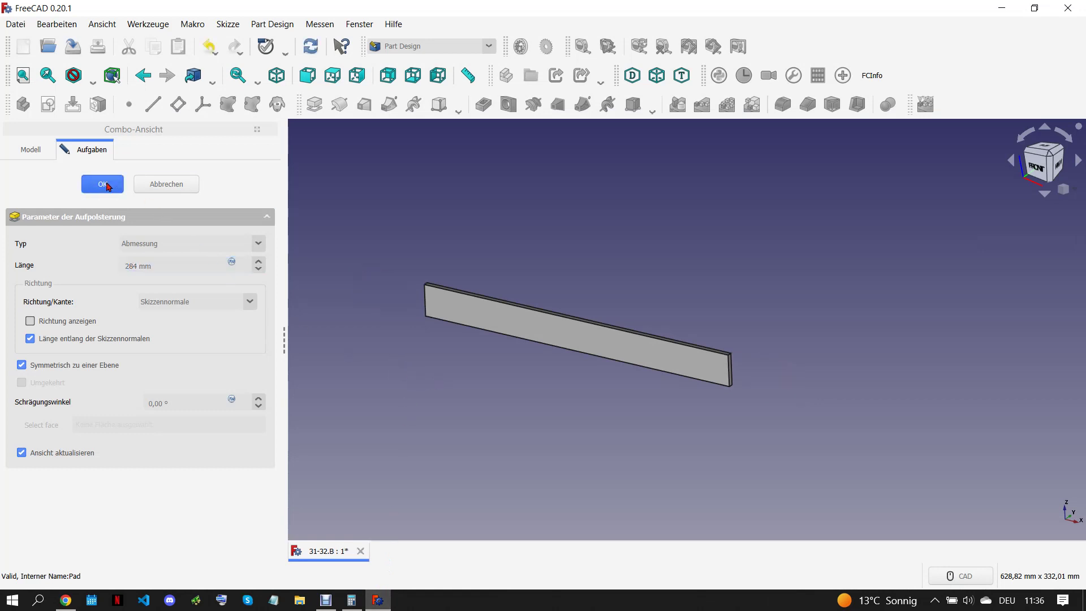
Step: Save the bar as a new file named 33.B.FCStd and close that document
click(16, 24)
click(84, 136)
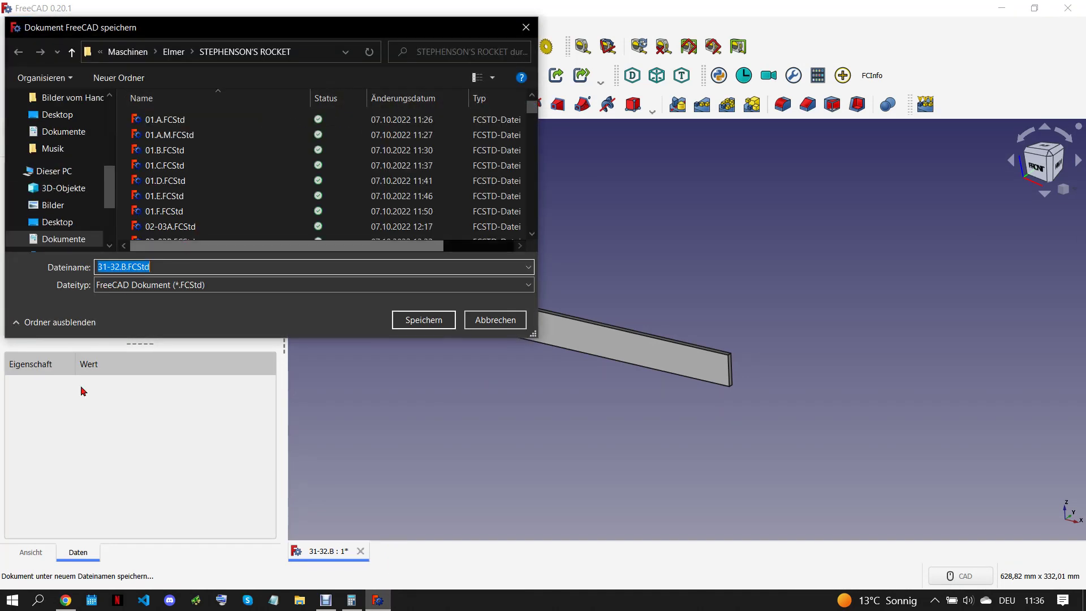
click(65, 605)
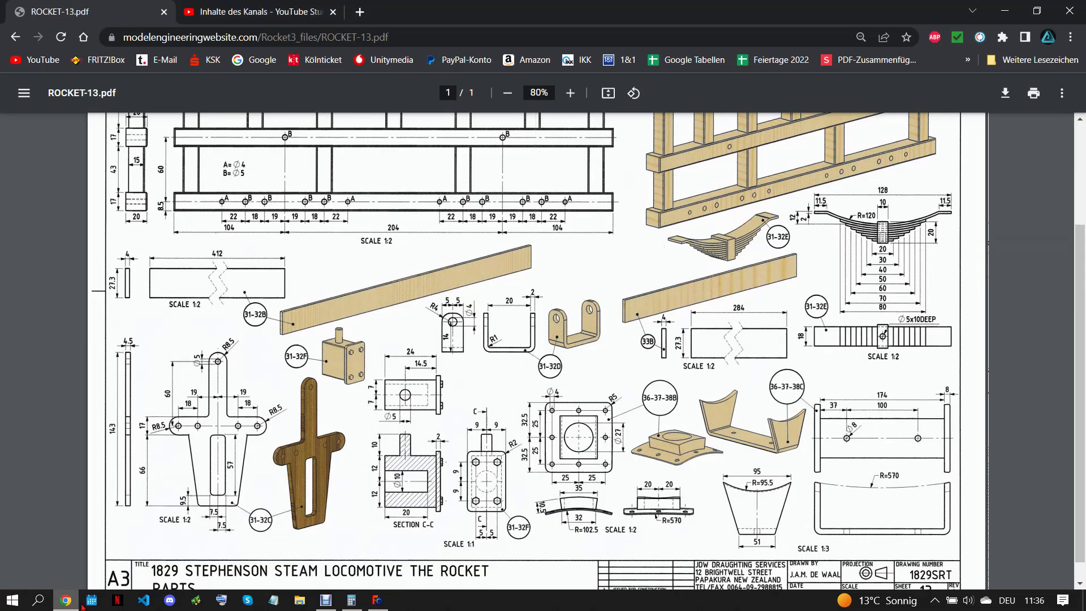
click(378, 601)
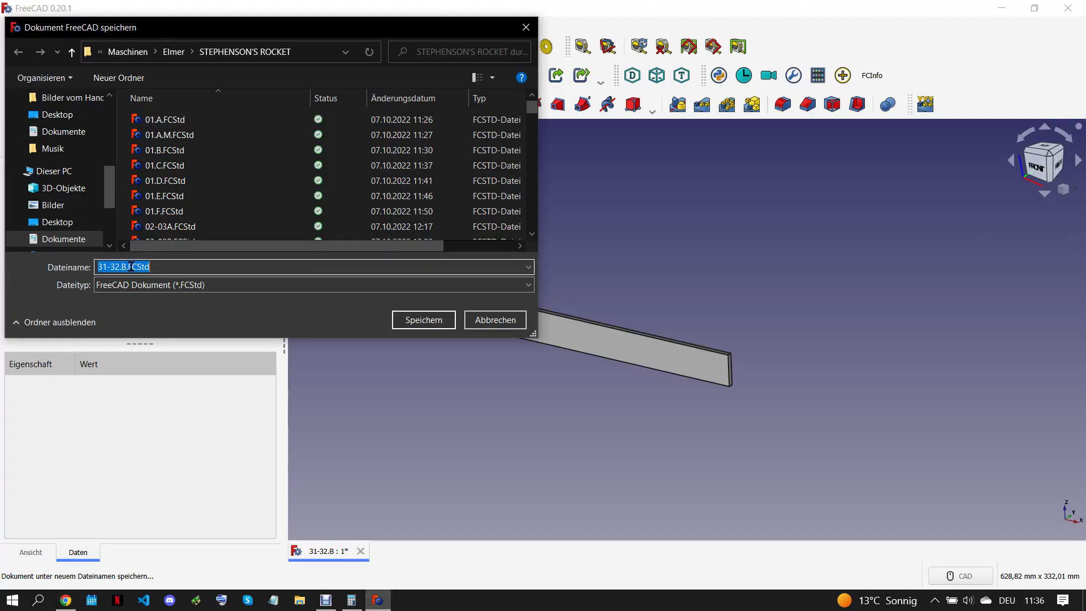
click(120, 266)
key(BackSpace)
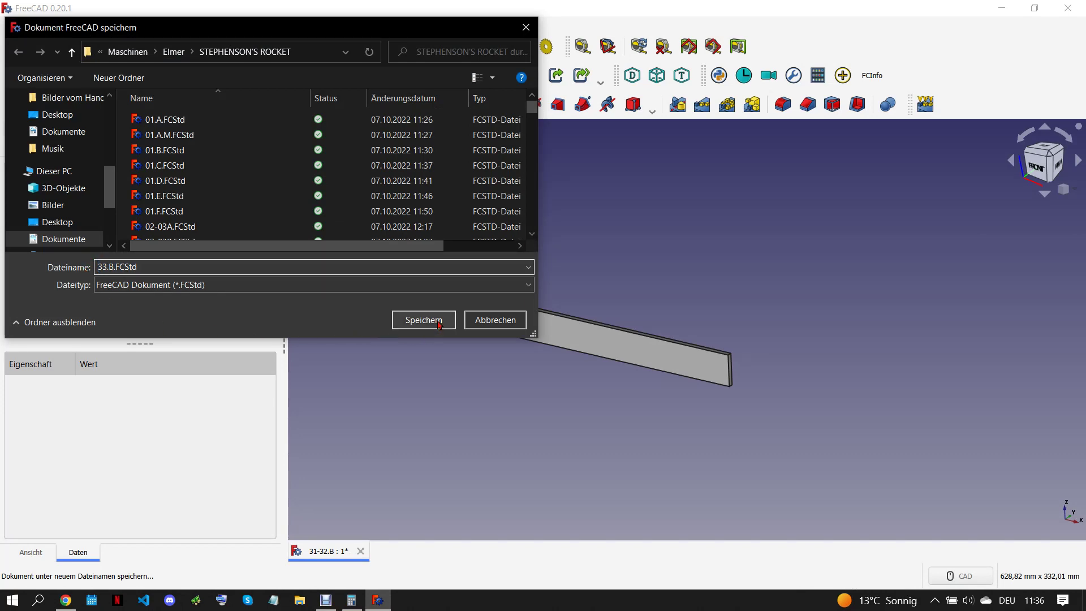
click(427, 320)
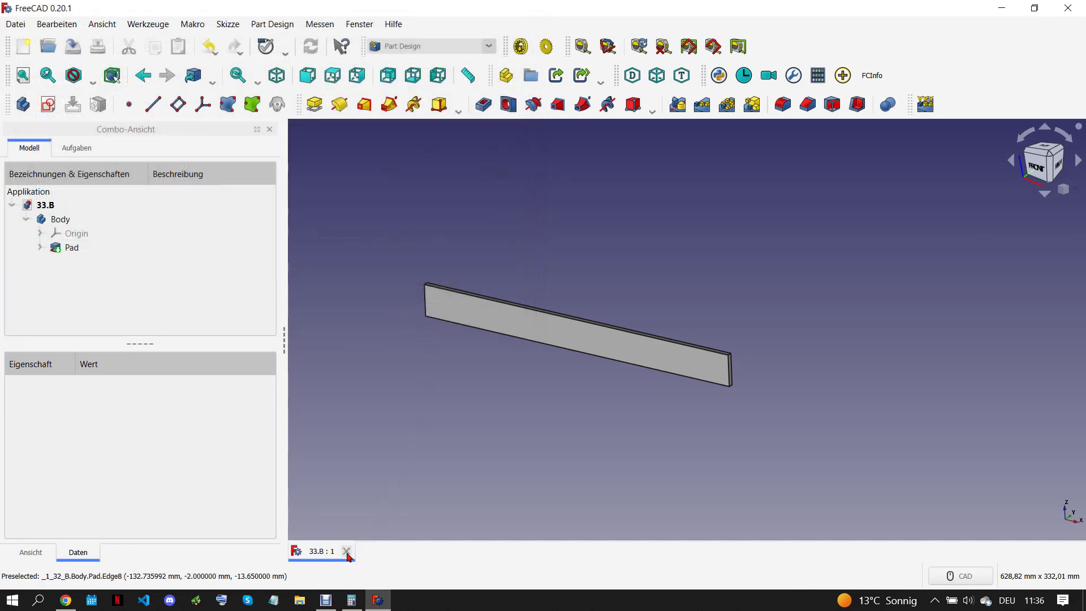
click(347, 552)
Step: Check the drawing, then create a new document with an empty sketch on YZ_Plane
click(65, 599)
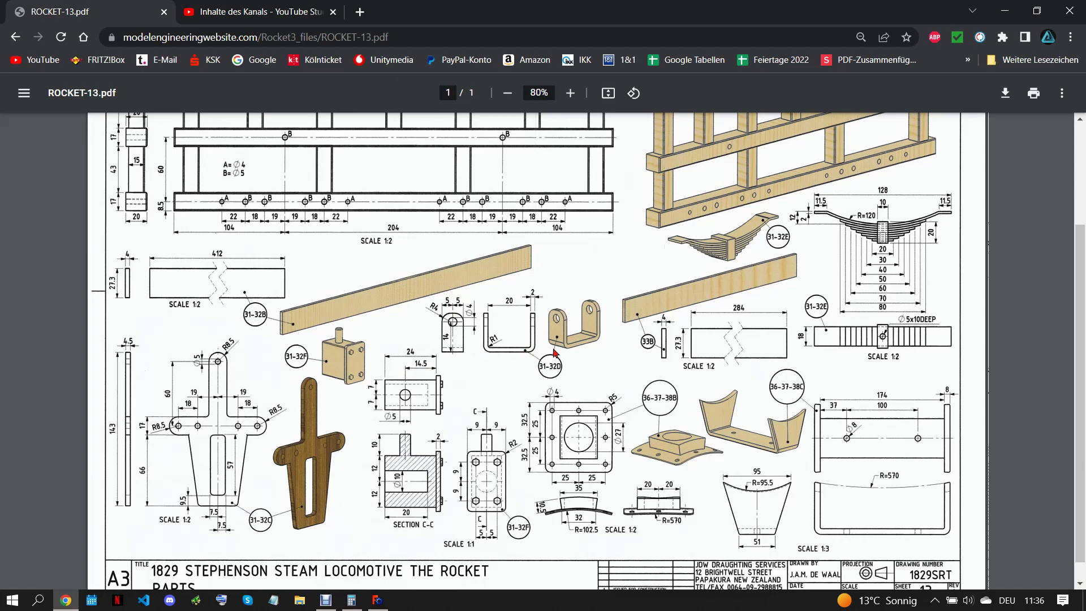
click(378, 600)
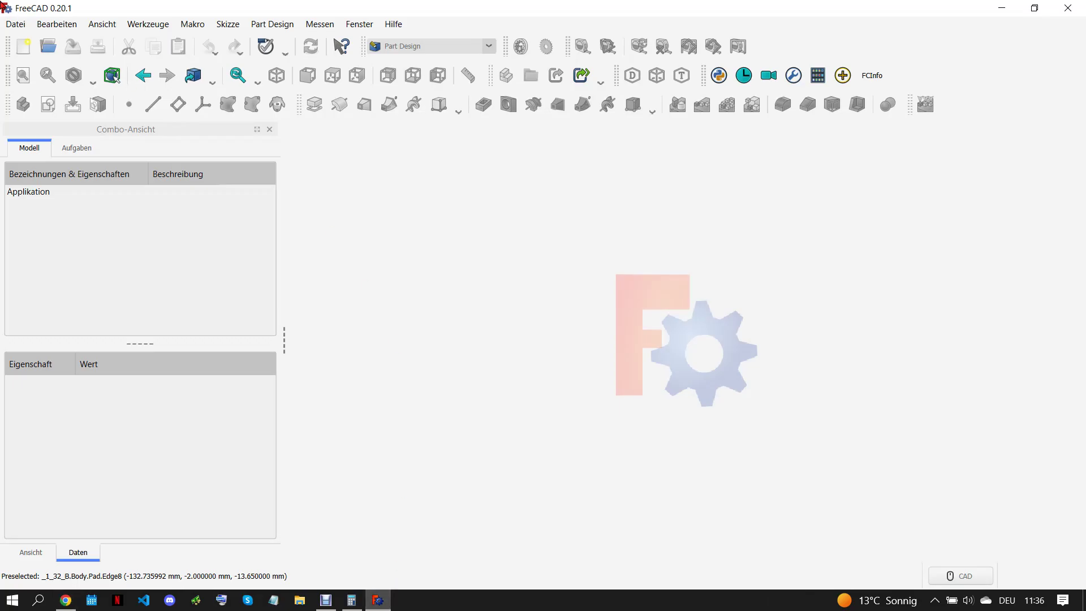
click(21, 50)
click(22, 104)
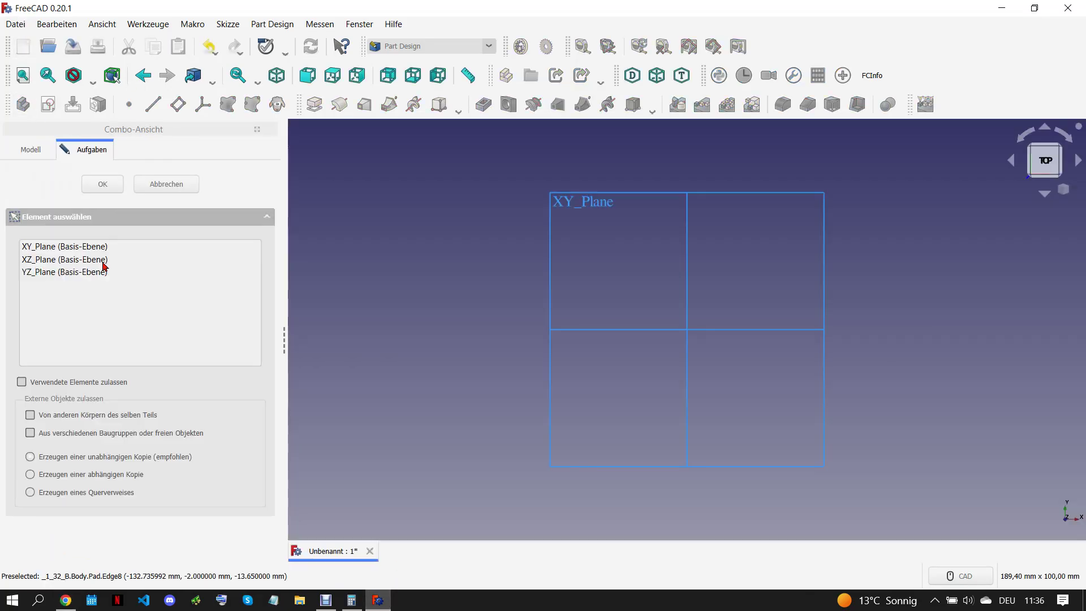
click(82, 262)
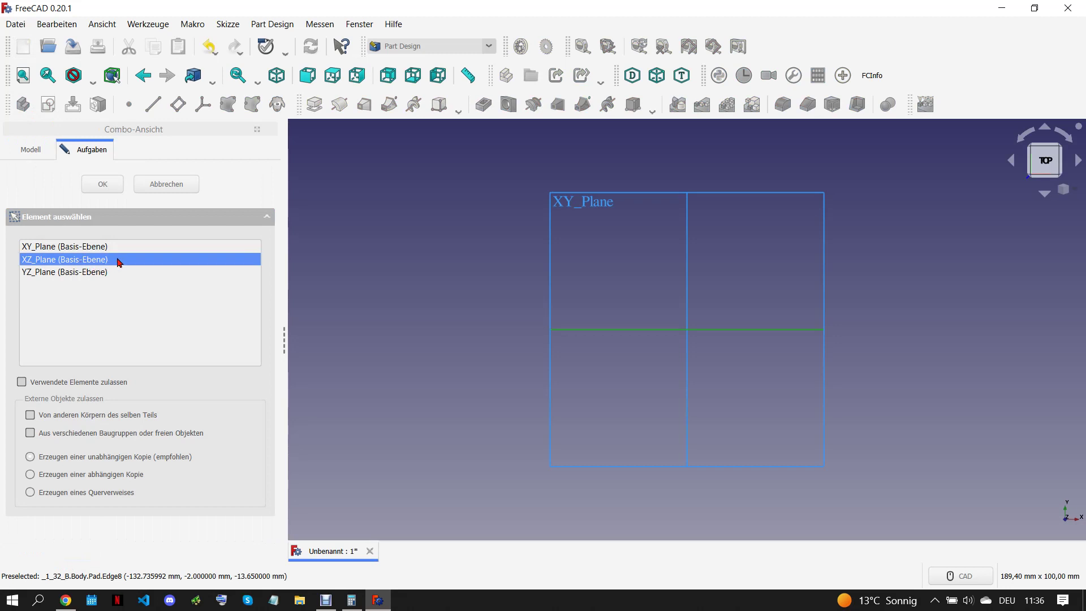
click(101, 272)
click(102, 184)
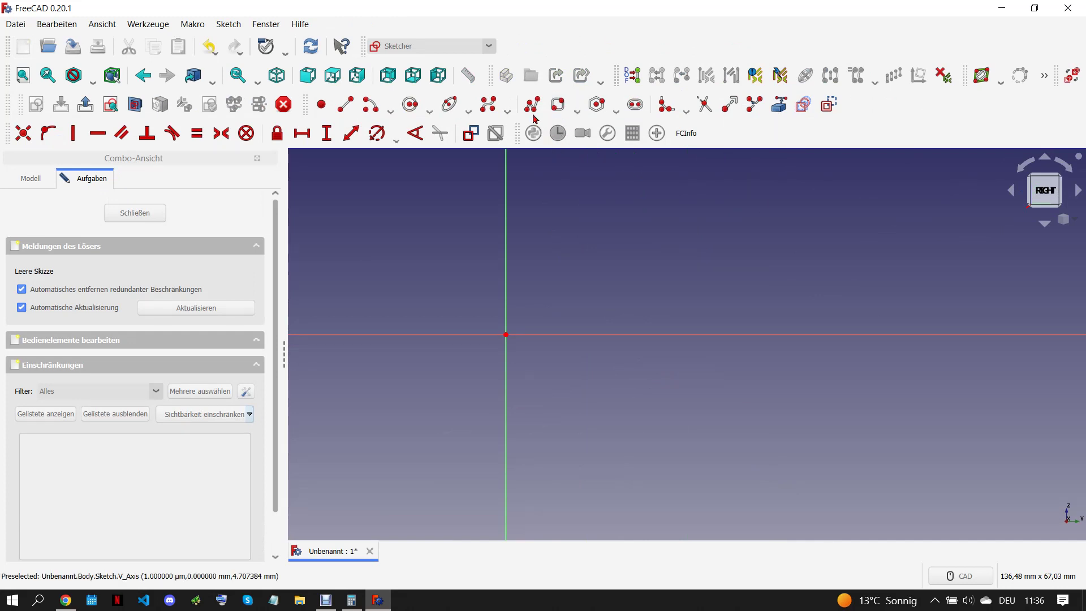
Step: Draw a centred rectangle starting from the sketch origin
click(577, 111)
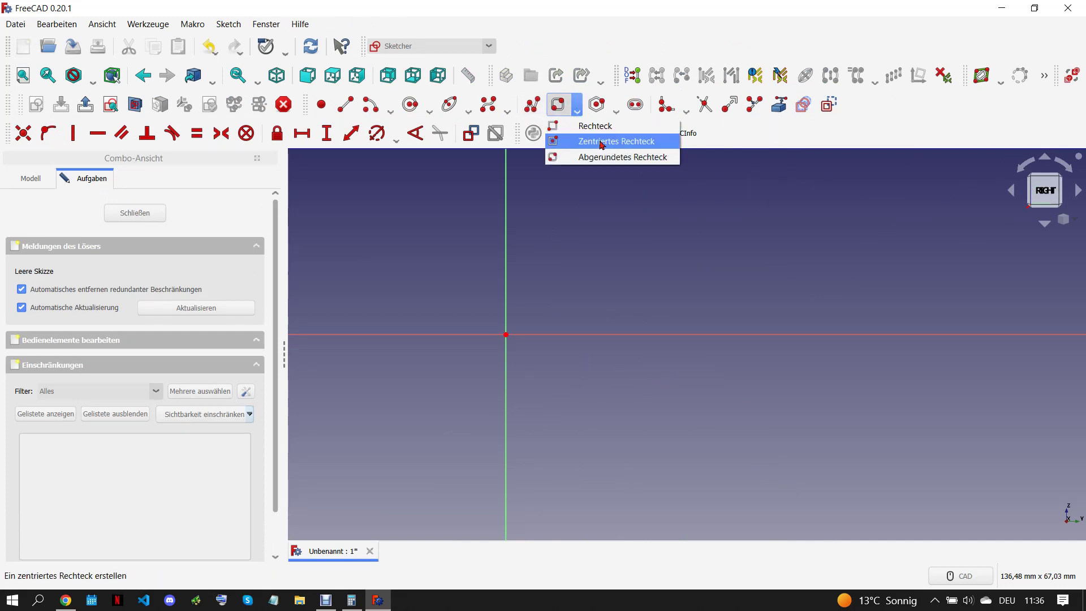
click(450, 283)
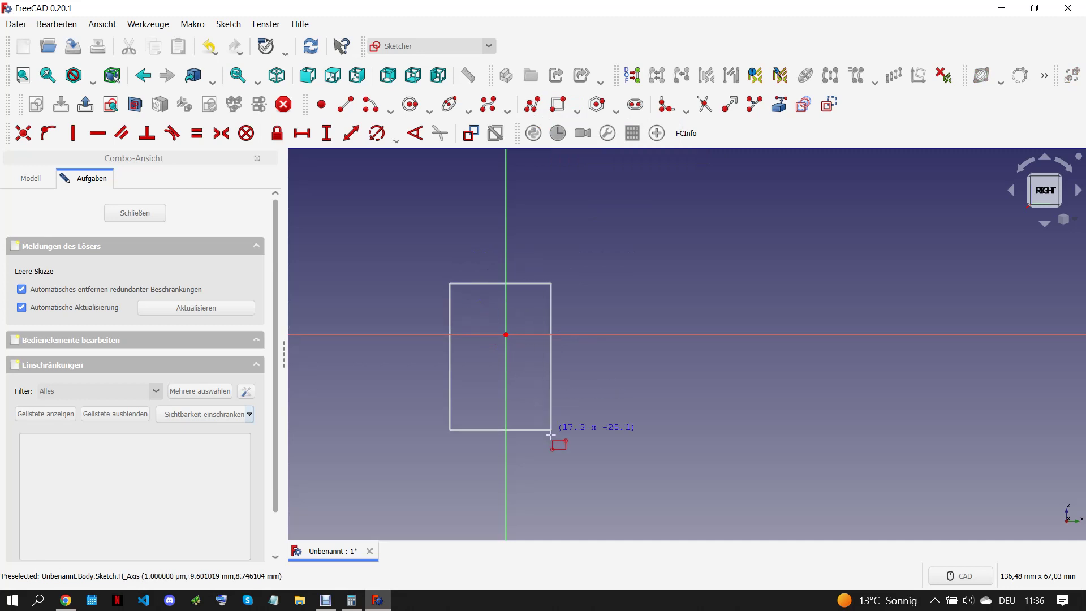
click(572, 474)
right_click(509, 334)
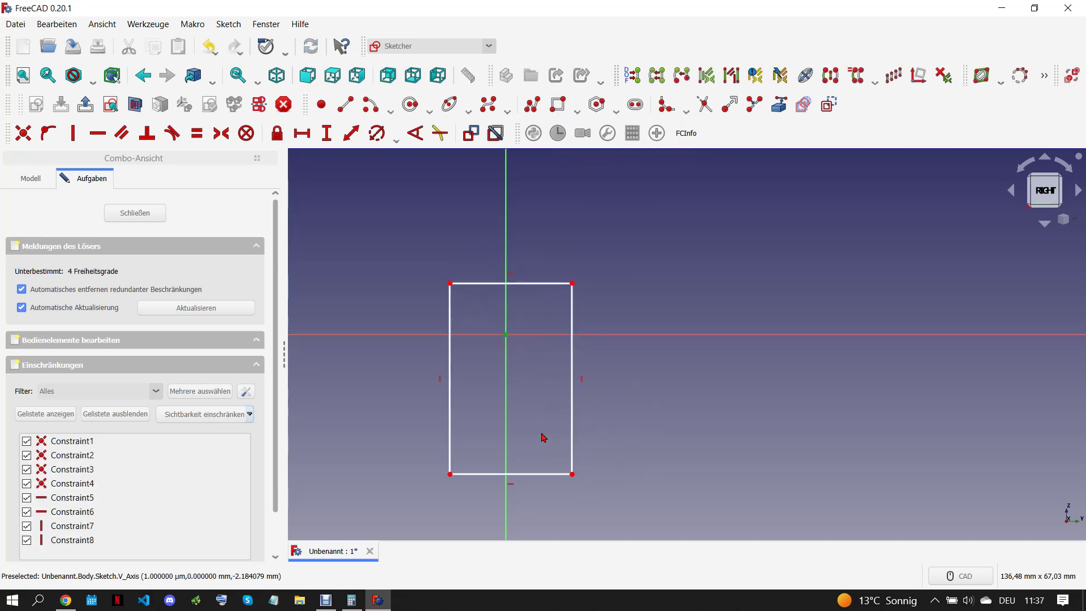
Step: Constrain the rectangle 14 mm below and 4 mm above the horizontal axis
click(535, 474)
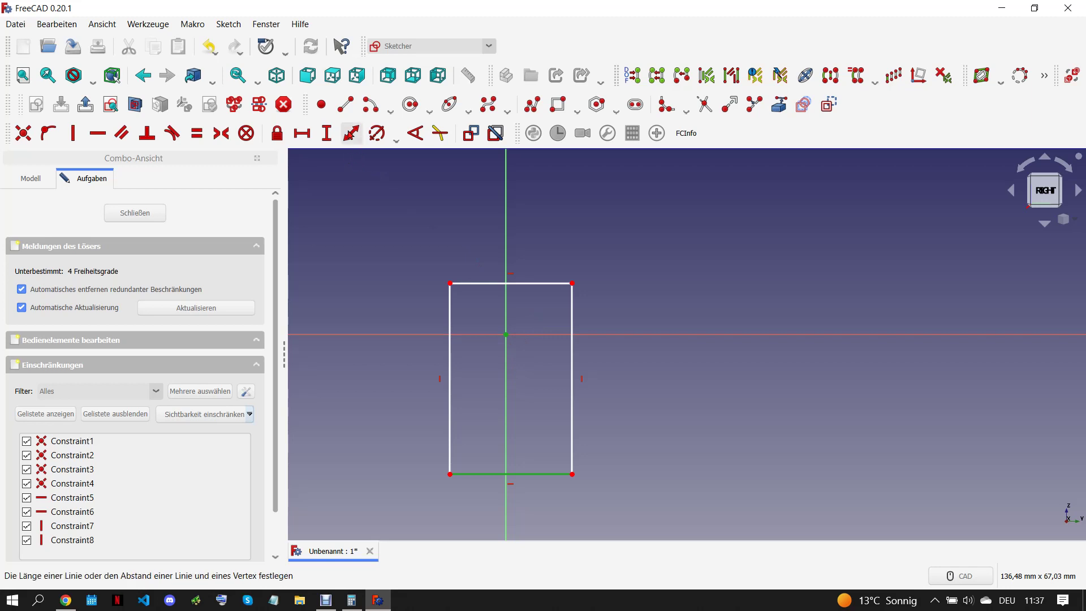
click(351, 134)
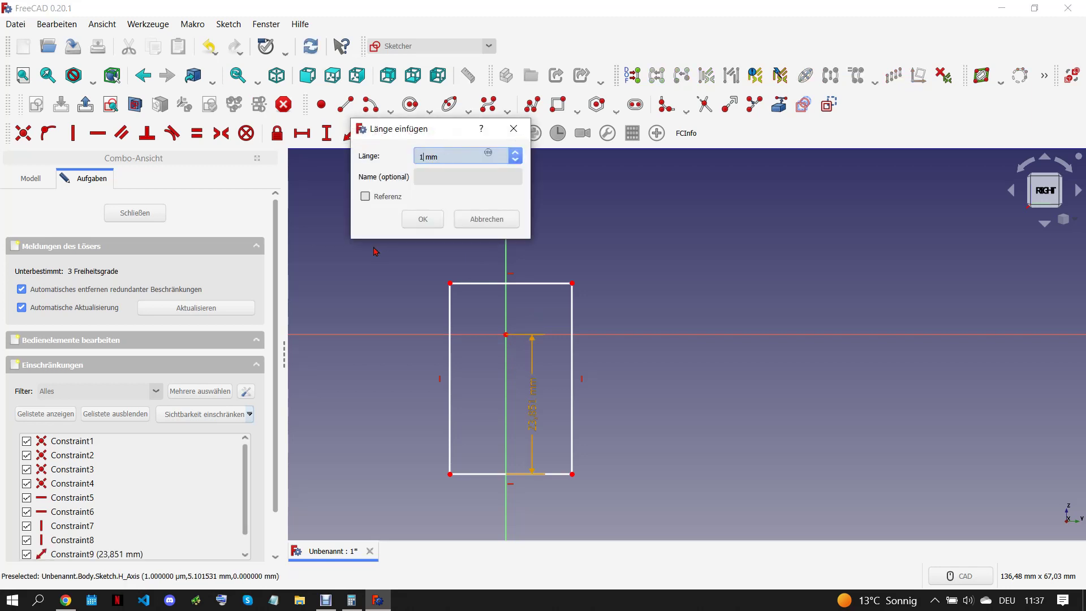
click(423, 219)
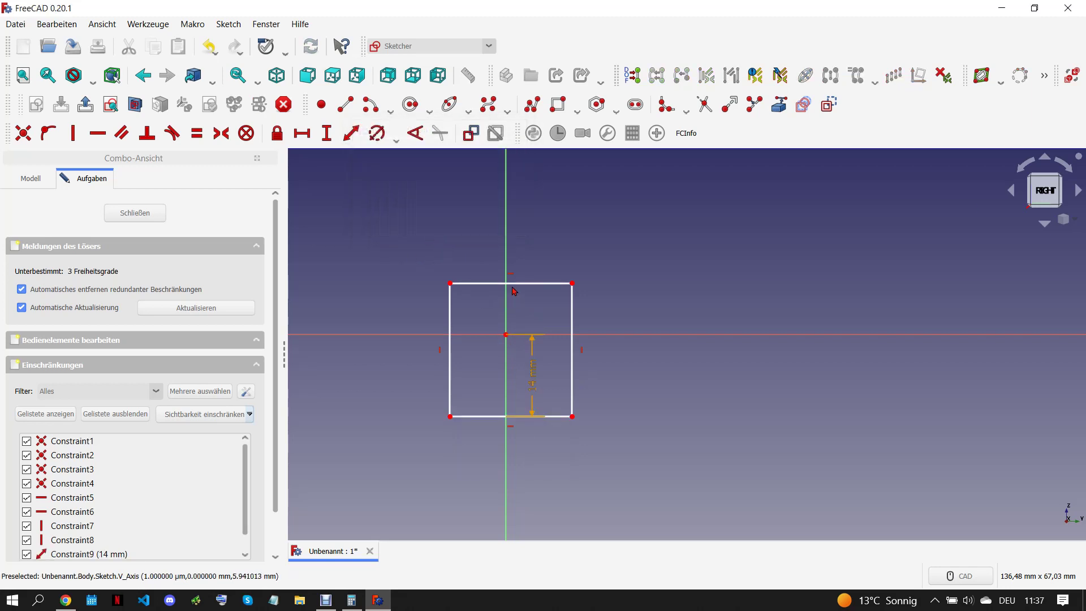
click(451, 283)
click(505, 335)
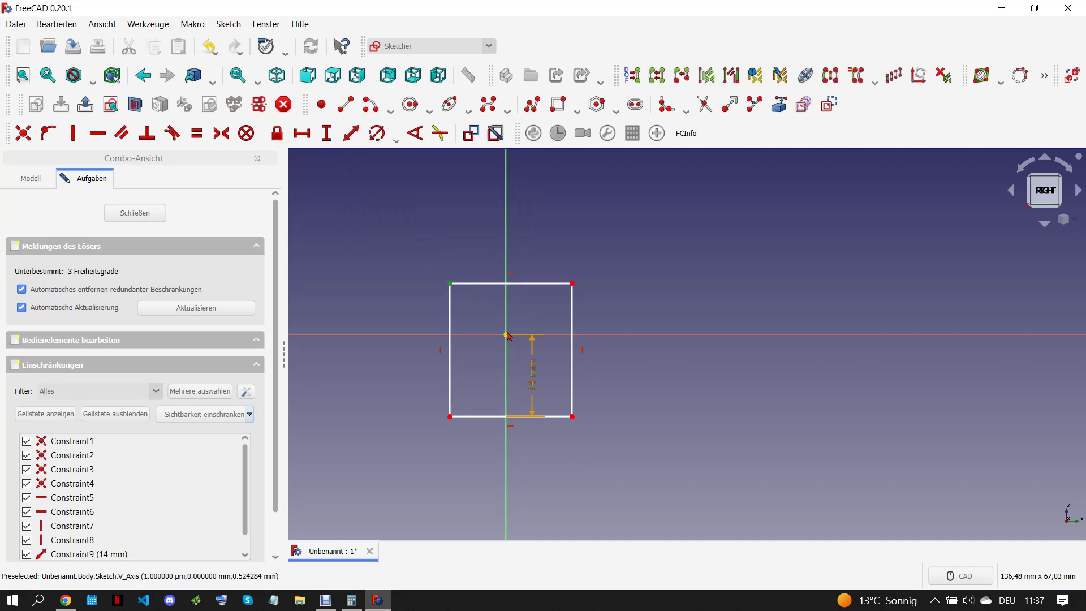
click(351, 134)
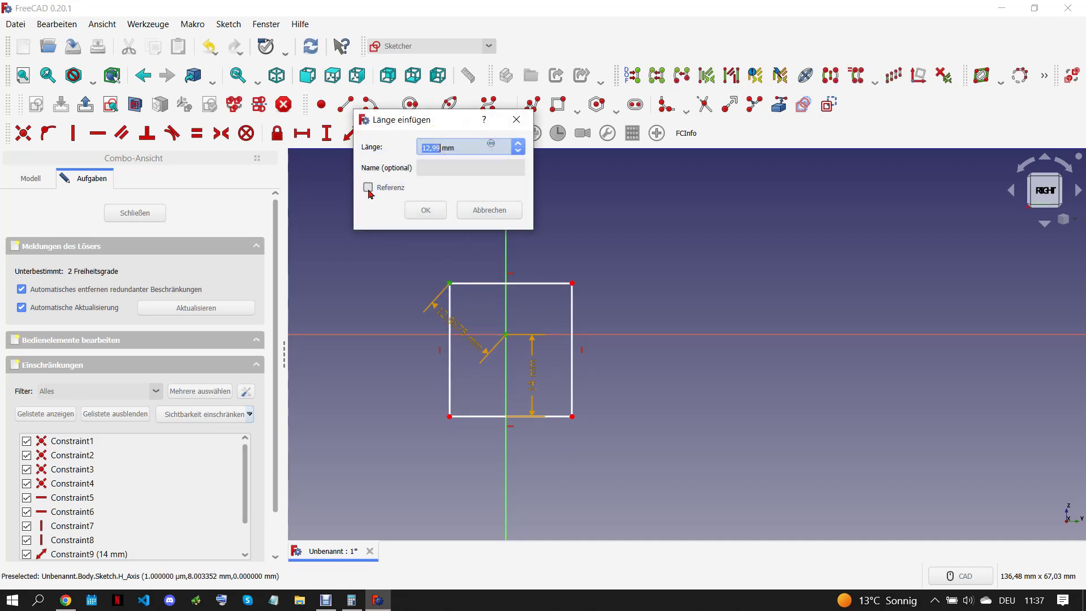
click(516, 119)
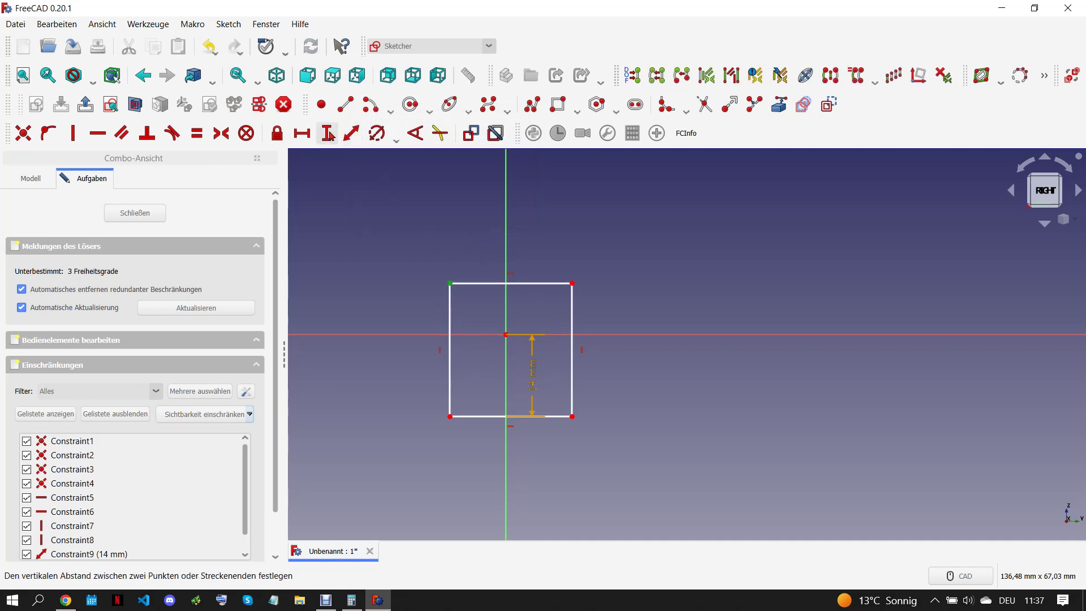
click(67, 600)
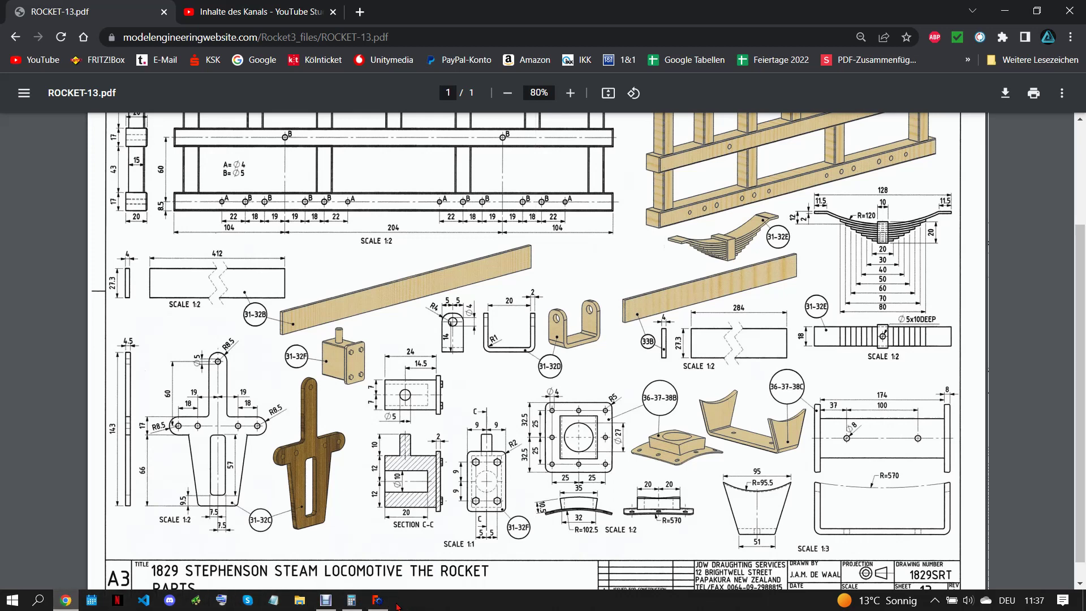
click(378, 601)
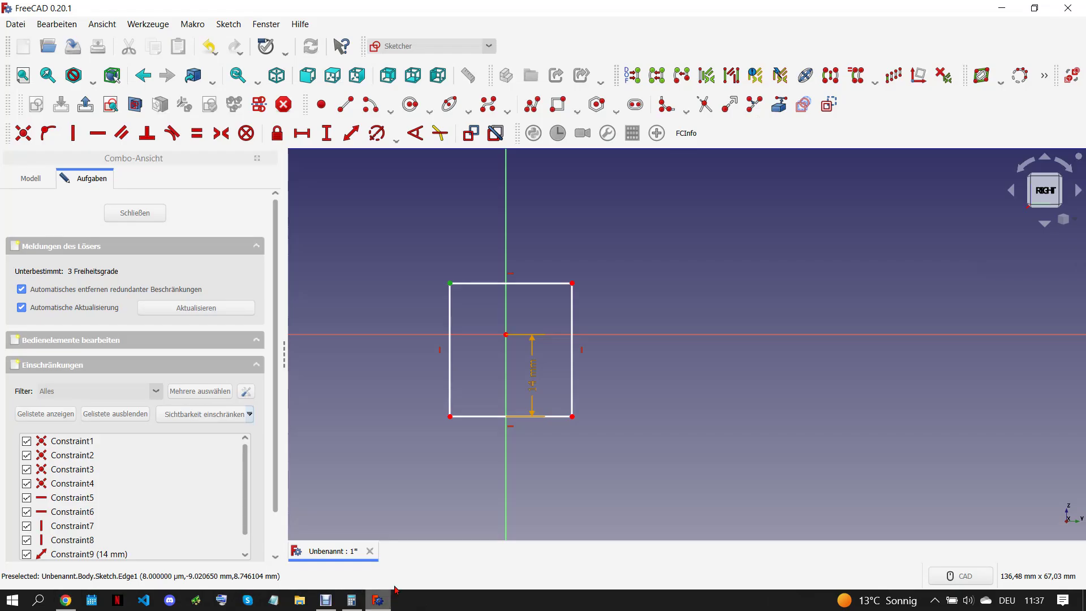
click(326, 133)
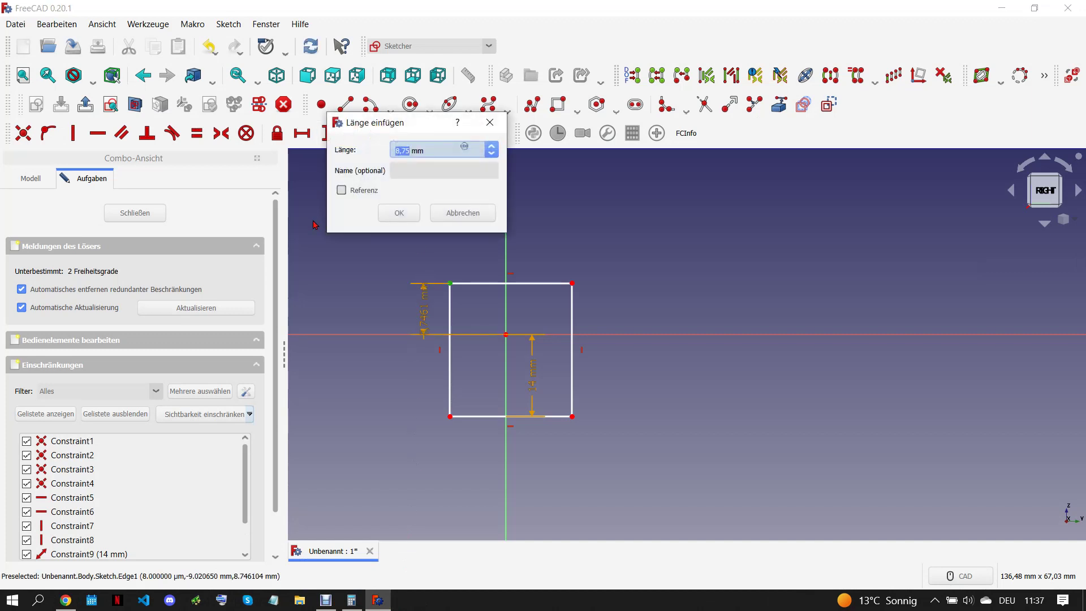
click(398, 213)
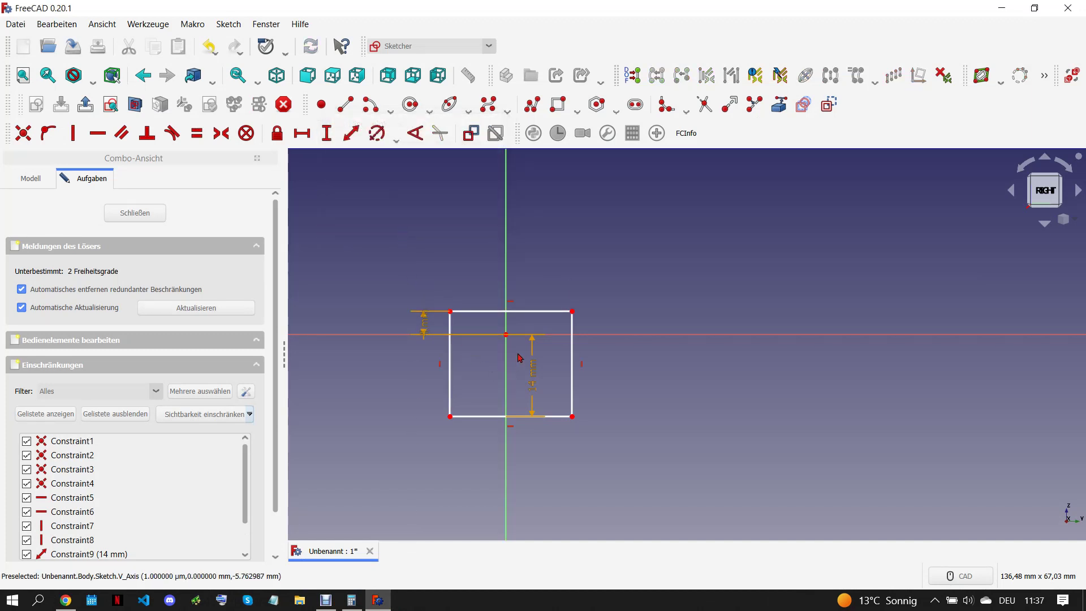
Step: Make the top corners symmetric about the vertical axis and set a 5 mm half-width
click(572, 311)
click(450, 312)
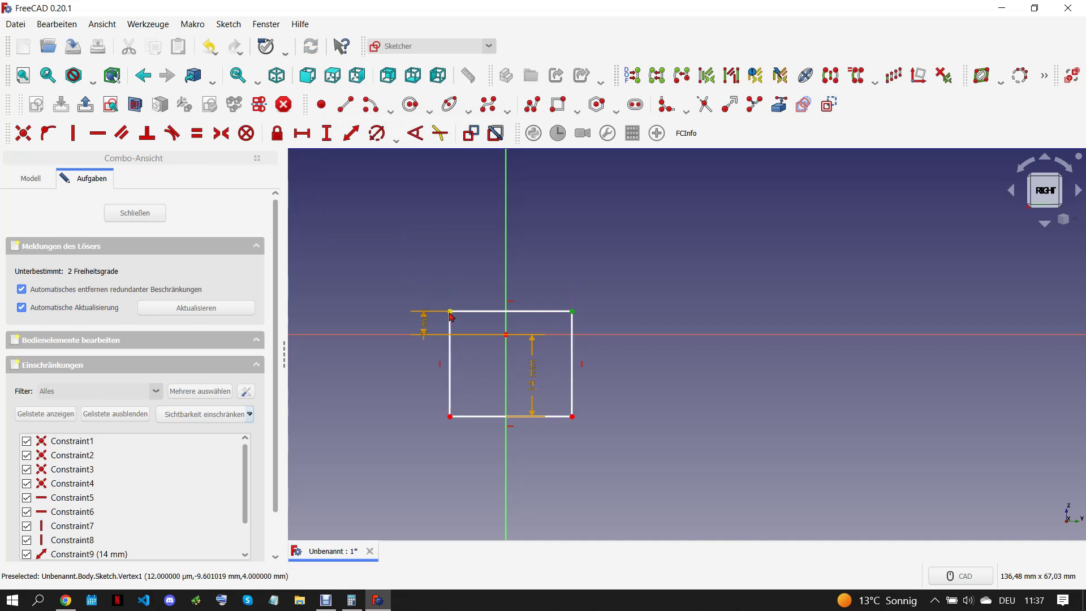
click(505, 280)
click(221, 133)
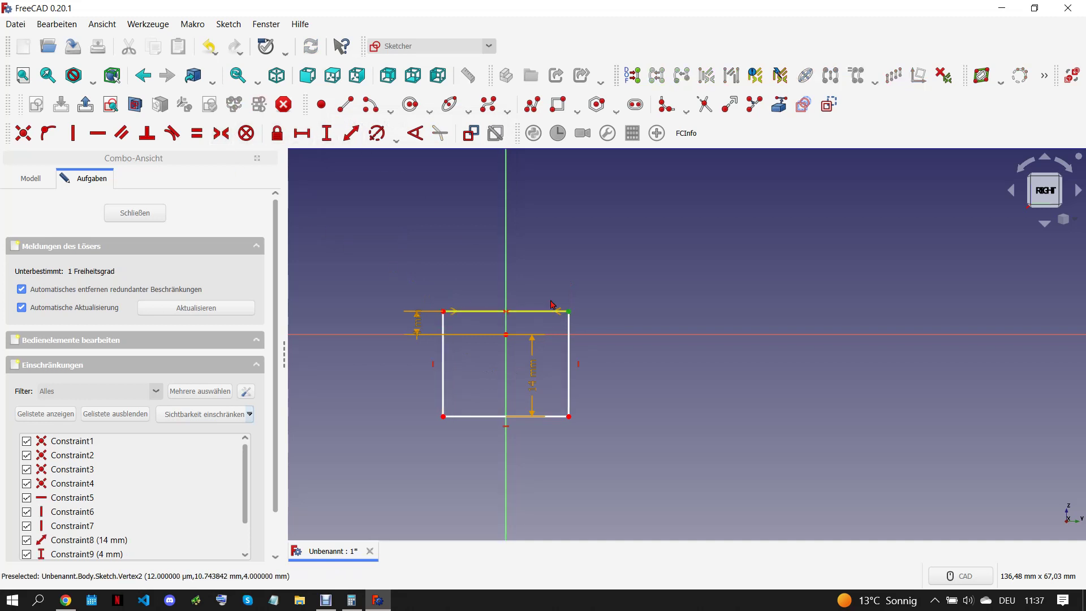
click(568, 311)
click(301, 133)
text(5)
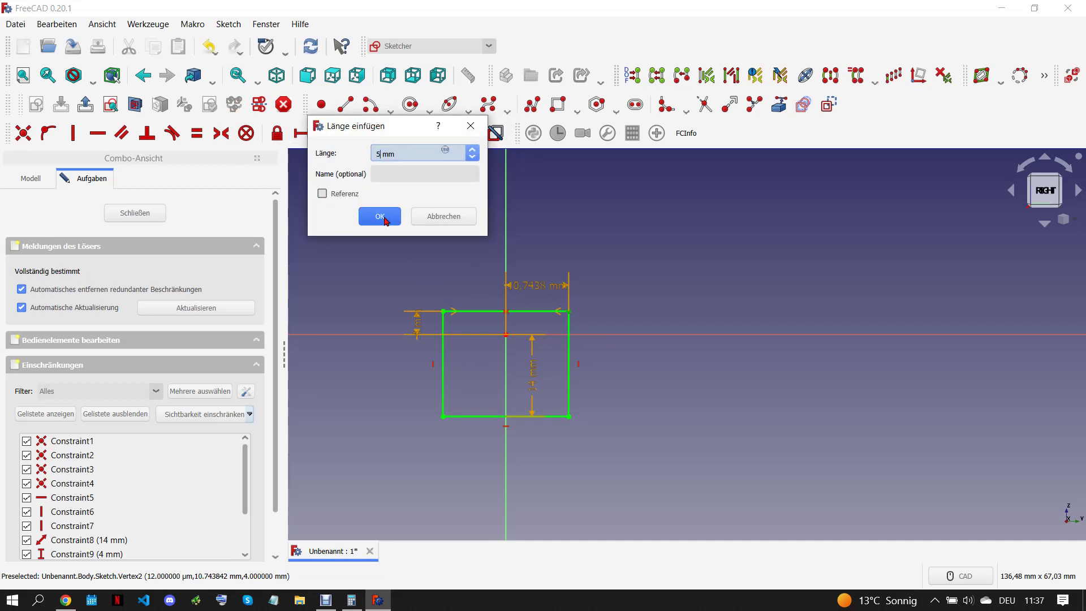
key(Return)
drag(530, 291, 603, 257)
drag(532, 387, 574, 382)
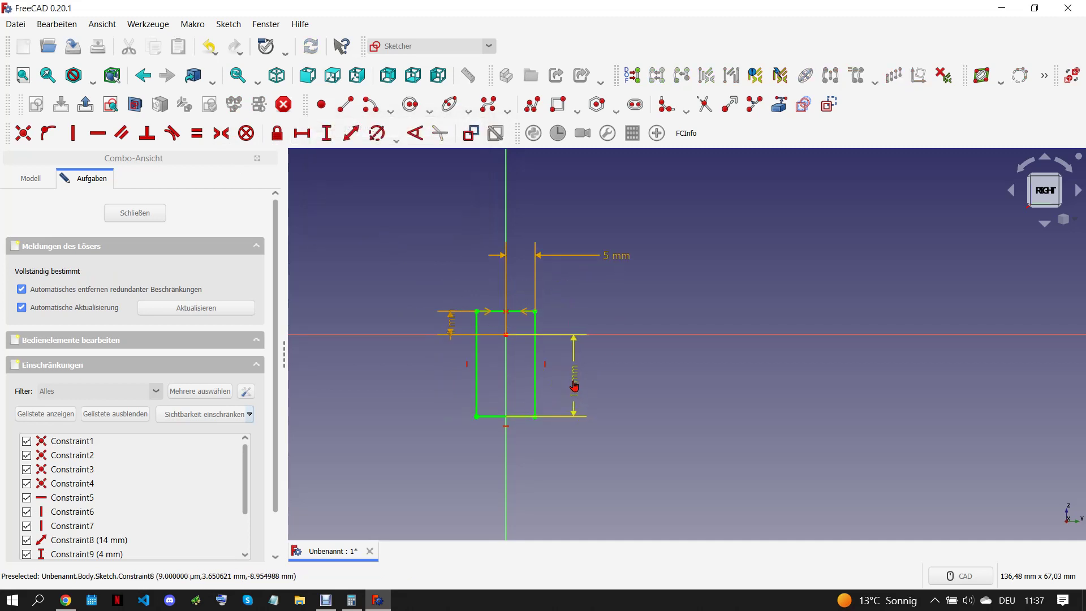
drag(449, 359, 449, 374)
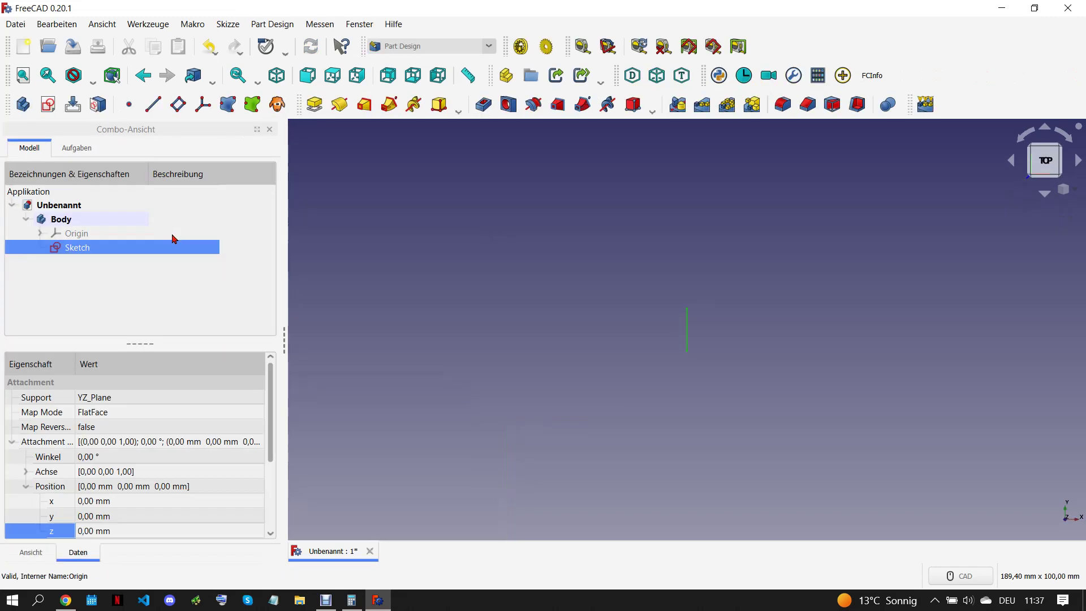
Step: Pad the rectangle 24 mm, symmetric to the sketch plane
middle_drag(380, 310, 273, 533)
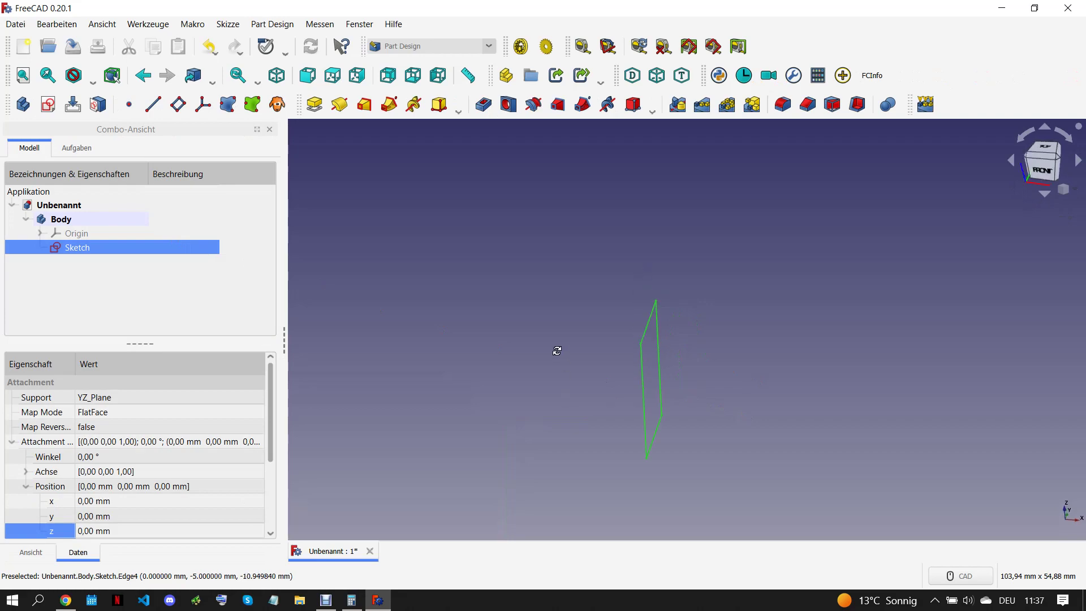
key(alt+Tab)
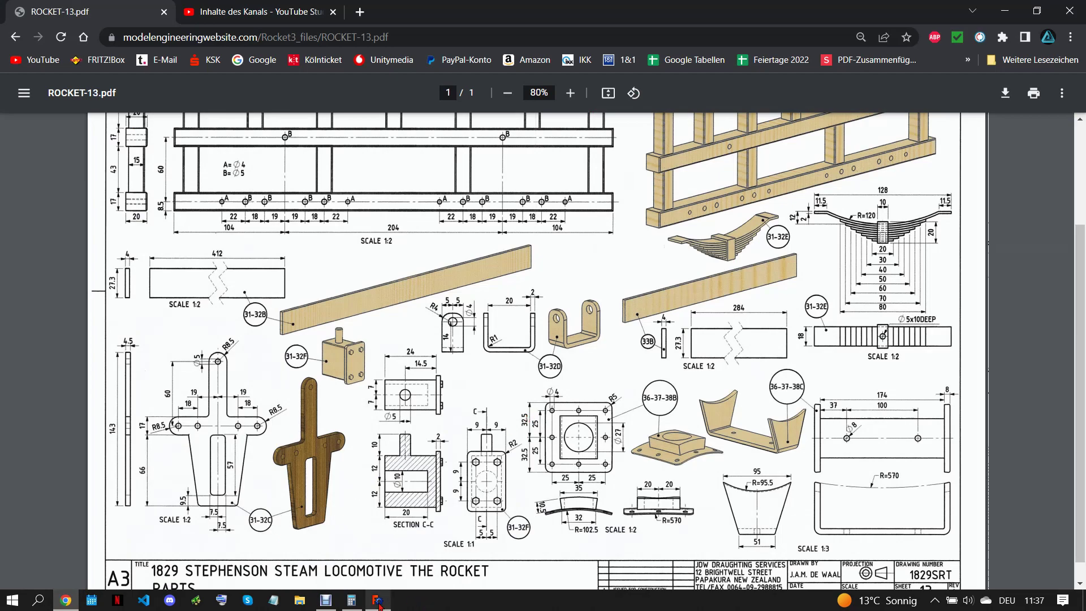
key(alt+Tab)
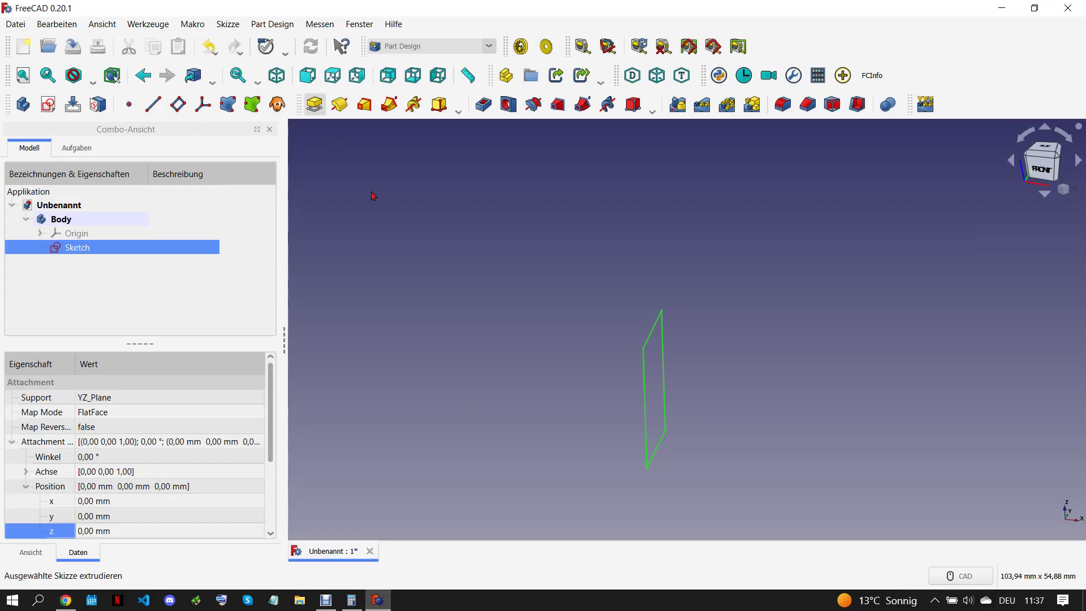
text(24)
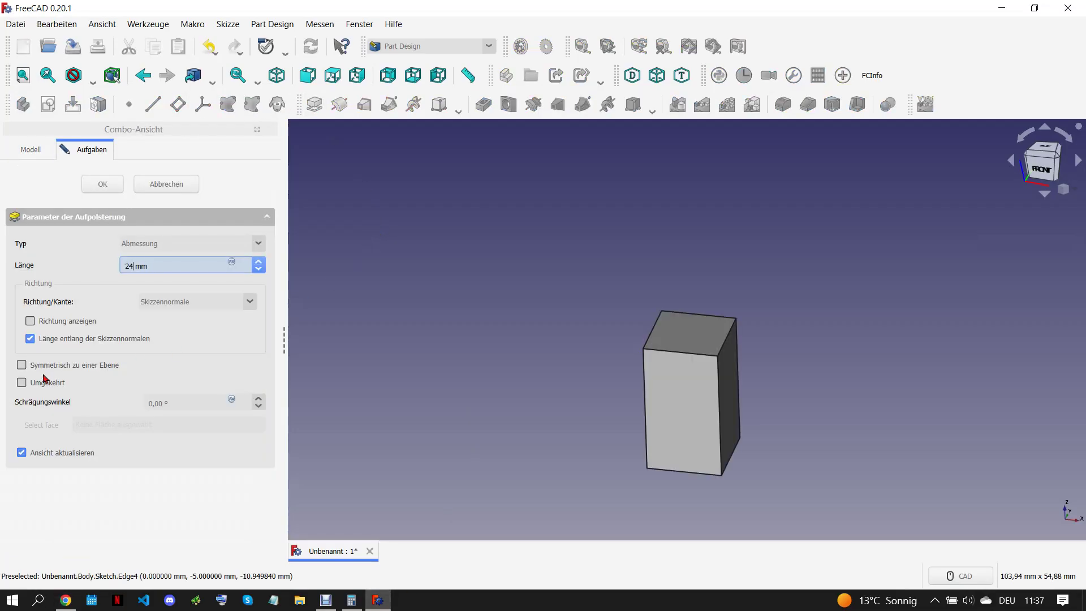
click(22, 365)
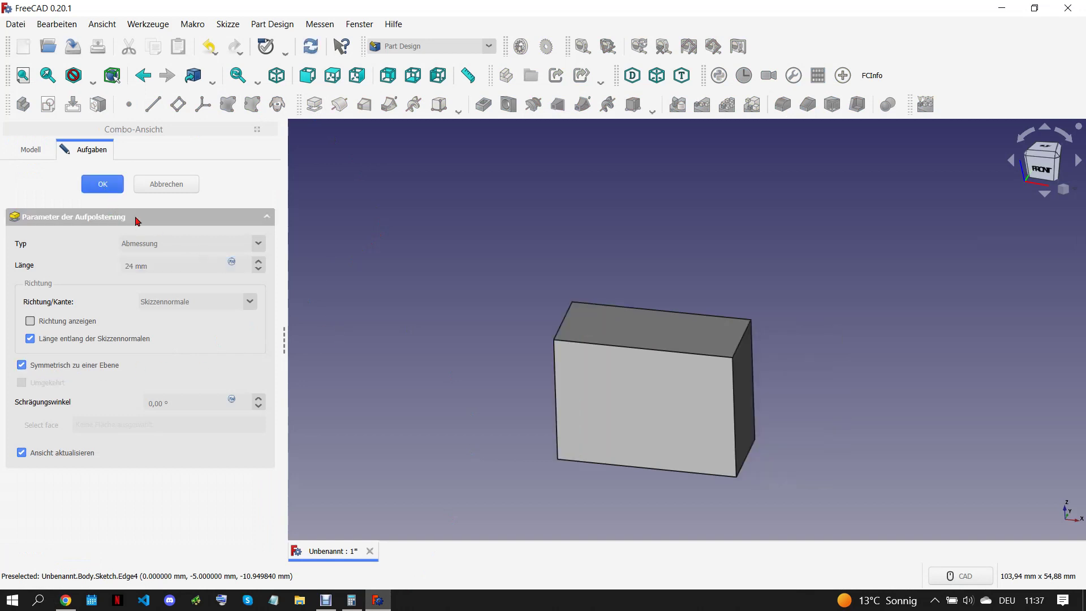
key(Return)
Step: Round the block's two top edges with a 4 mm fillet
click(635, 348)
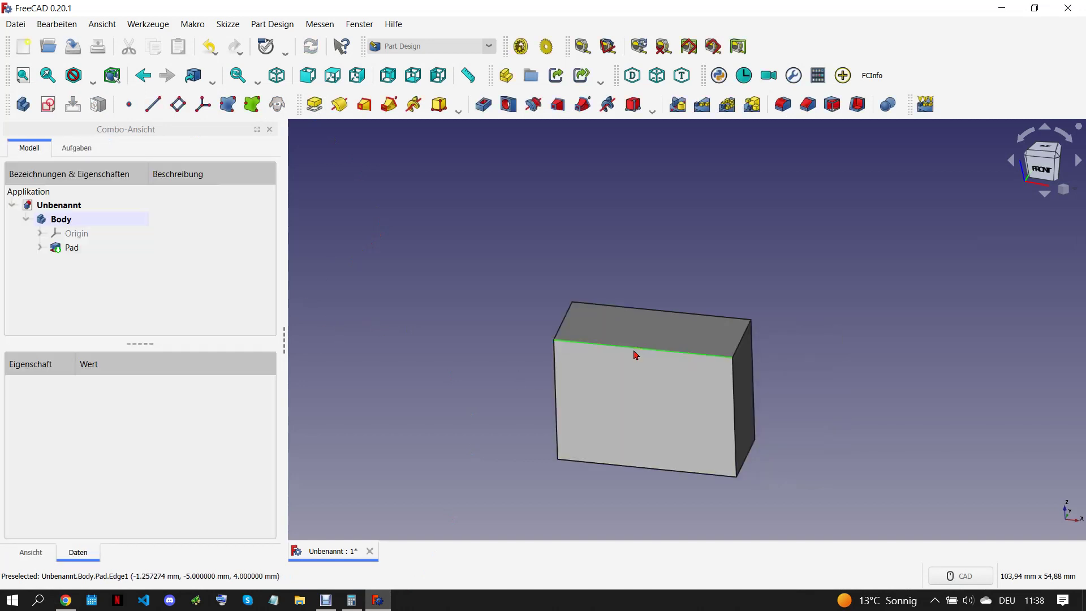
ctrl+click(671, 315)
click(782, 104)
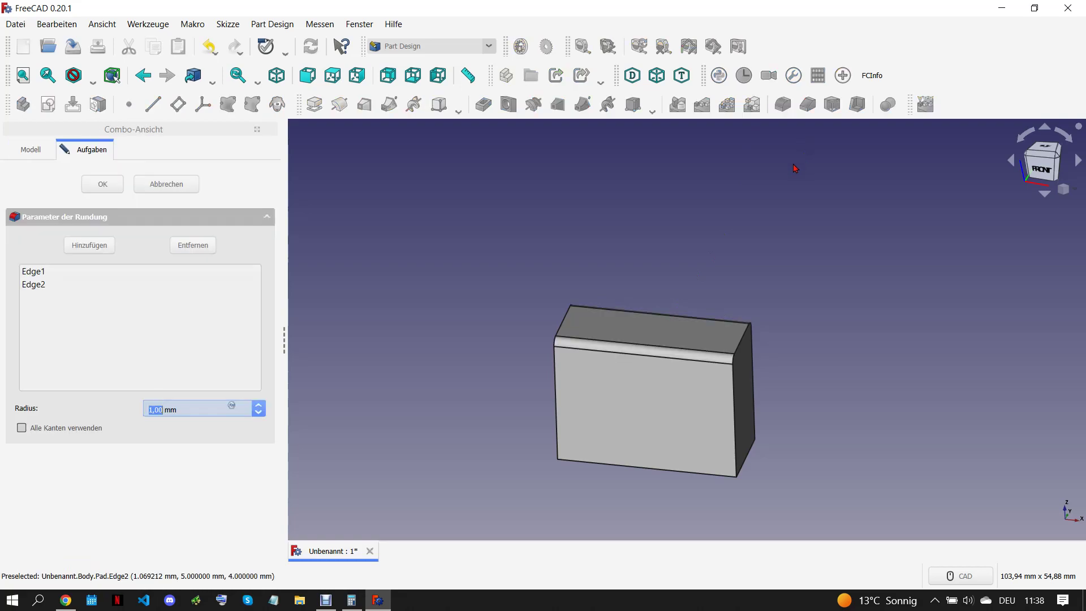
click(65, 600)
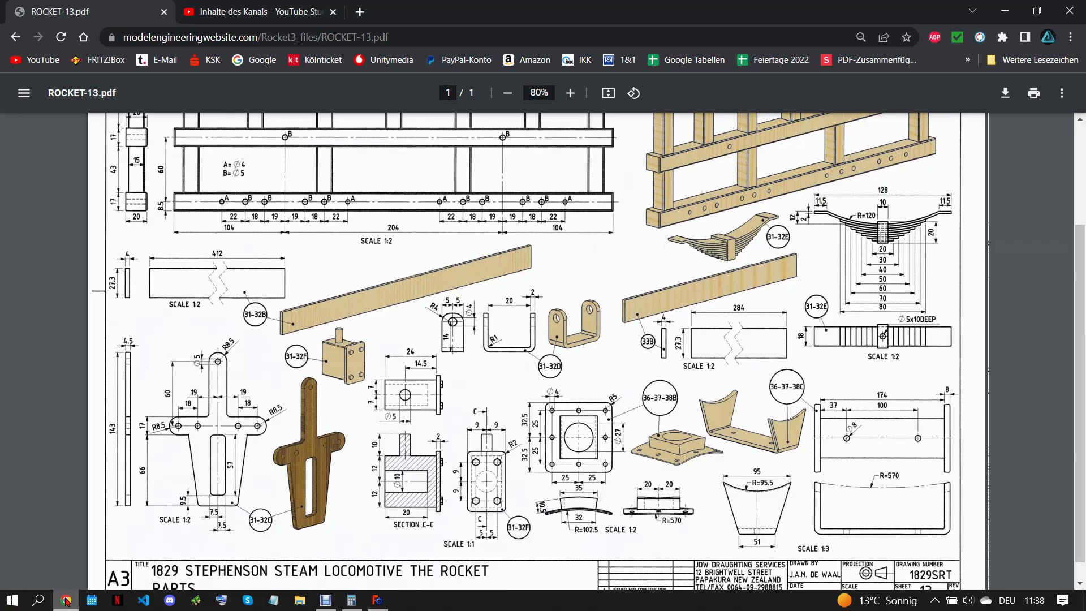
click(378, 600)
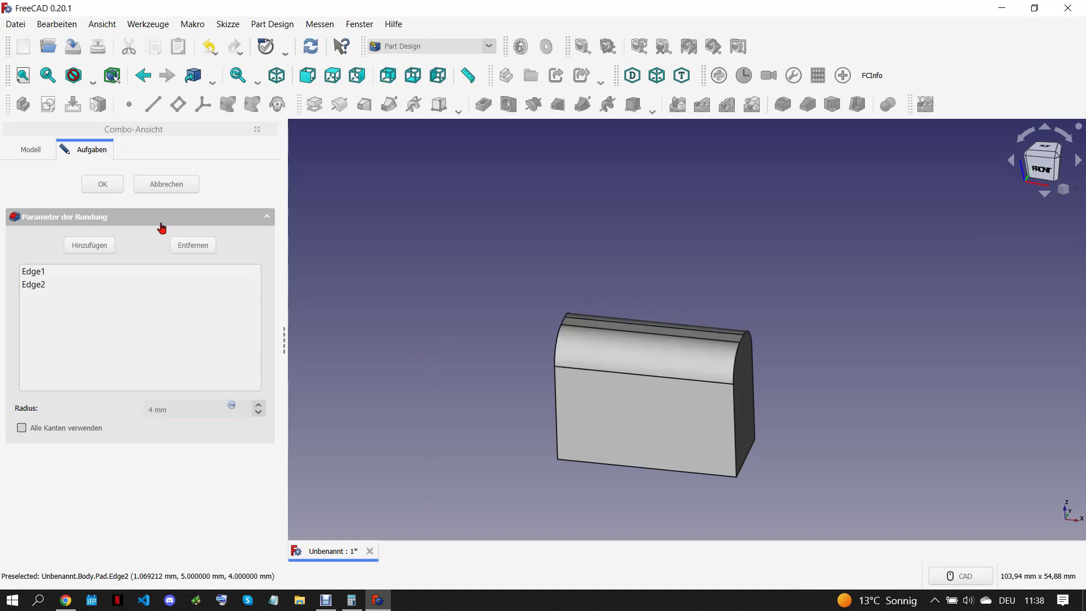
mouse_move(366, 322)
middle_down()
mouse_move(376, 369)
mouse_move(553, 425)
middle_up()
Step: On the block's rounded end face, sketch a 4 mm diameter circle at the origin
click(564, 381)
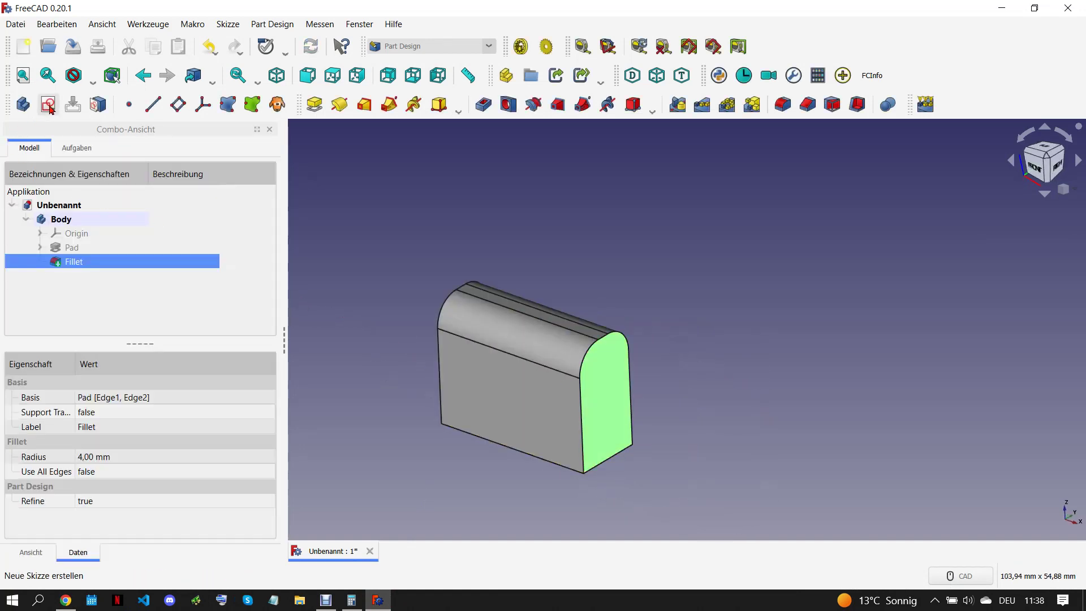
scroll(586, 339, up, 5)
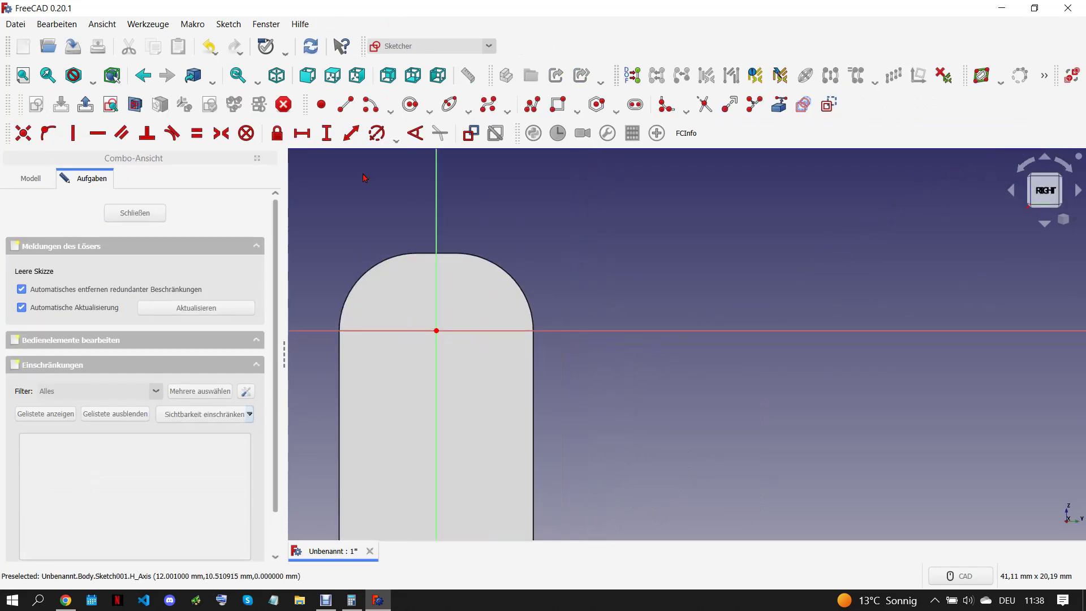
click(410, 104)
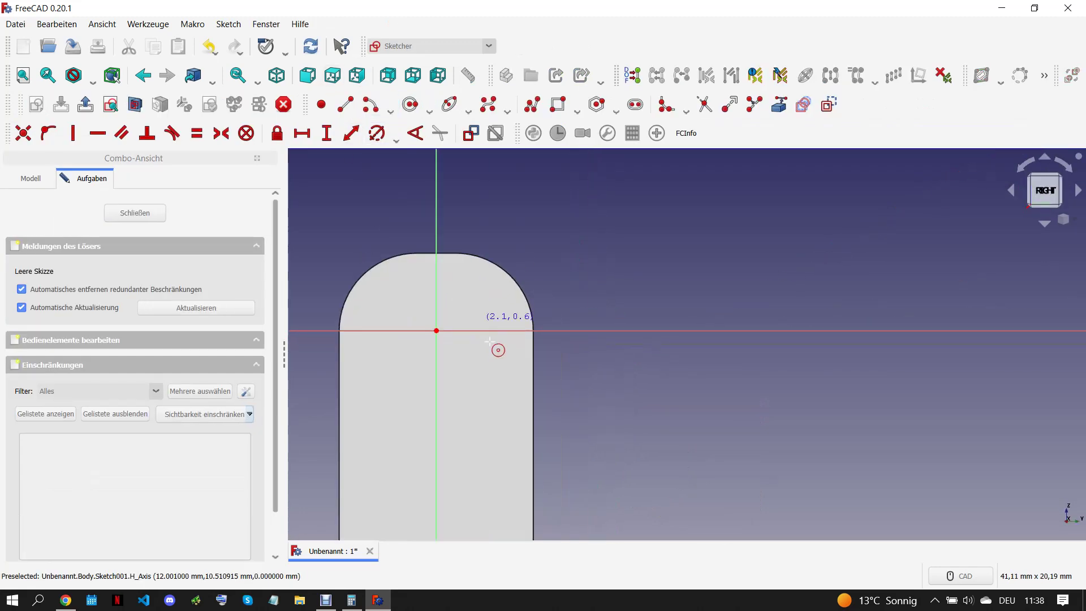
click(437, 330)
click(461, 316)
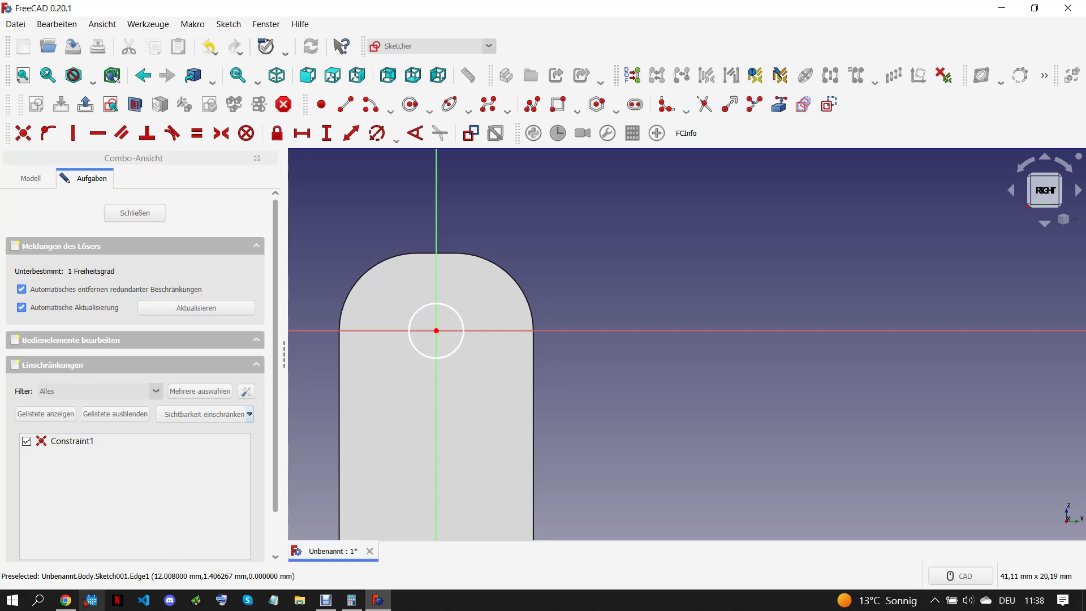
click(66, 600)
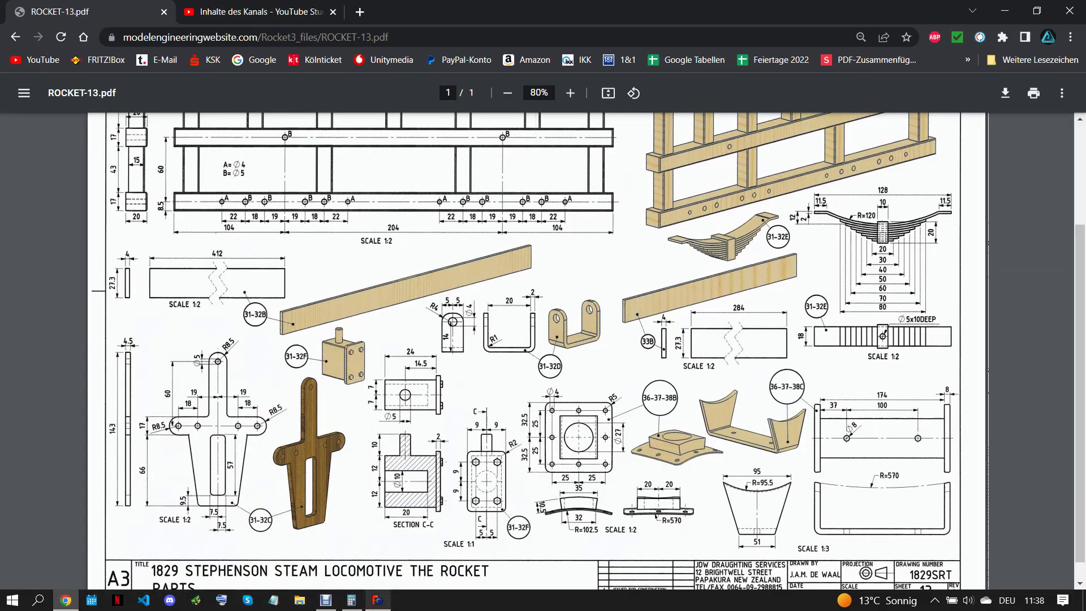
click(377, 601)
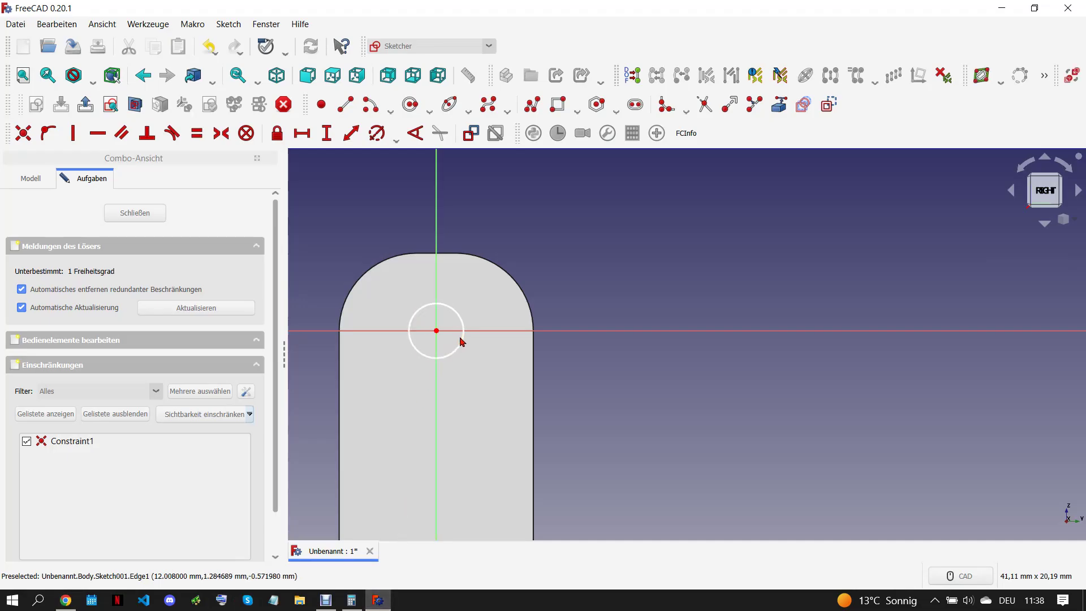
click(461, 341)
click(377, 133)
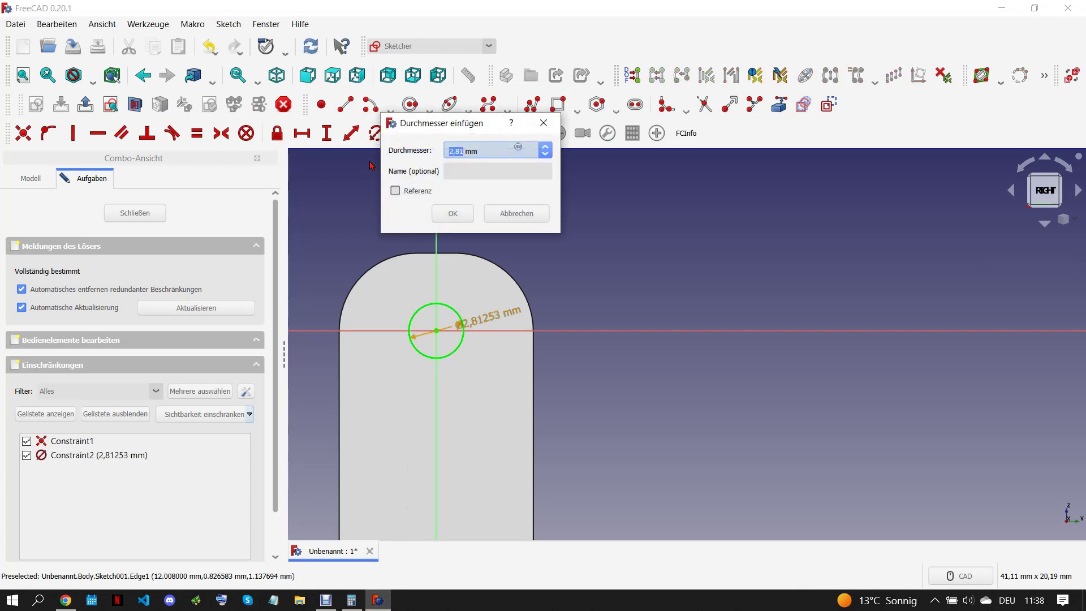
key(Return)
click(159, 218)
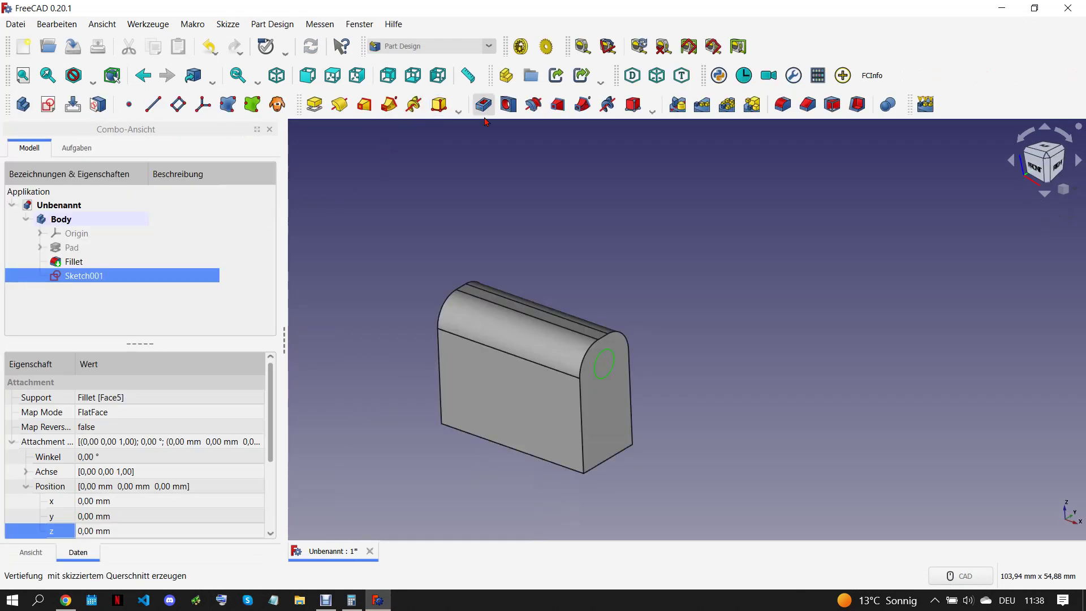
Step: Pocket Sketch001 through all to bore the 4 mm hole through the lug
click(484, 104)
click(176, 247)
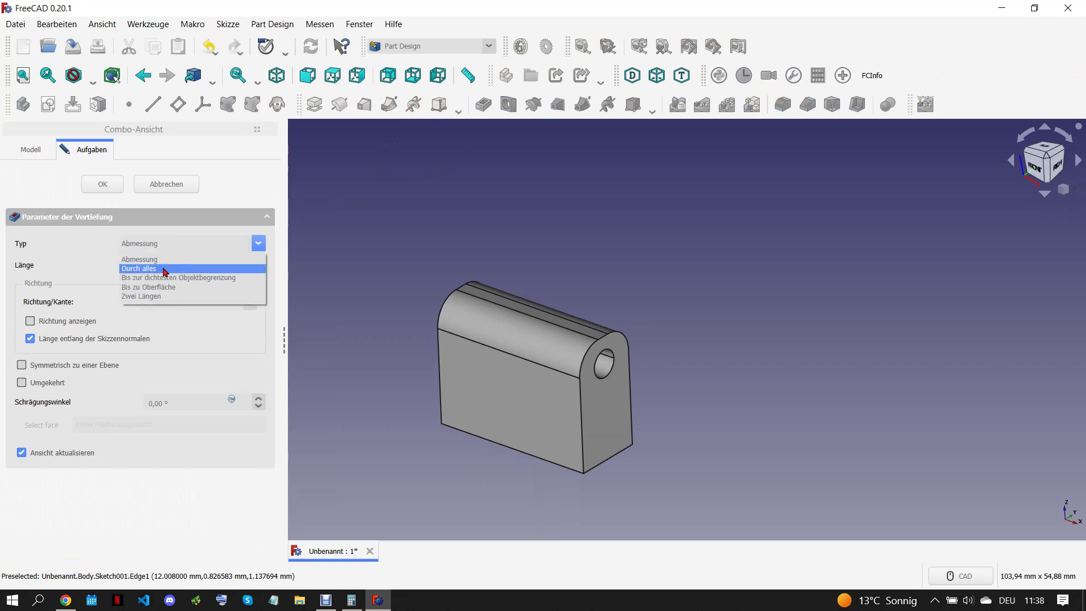
click(167, 267)
click(105, 196)
click(66, 601)
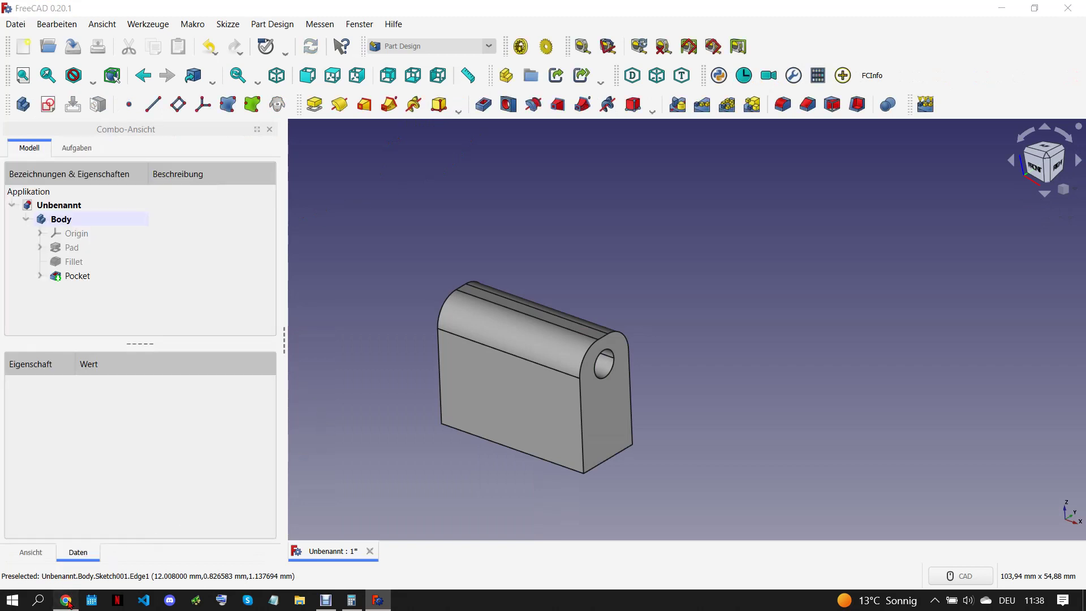
click(378, 600)
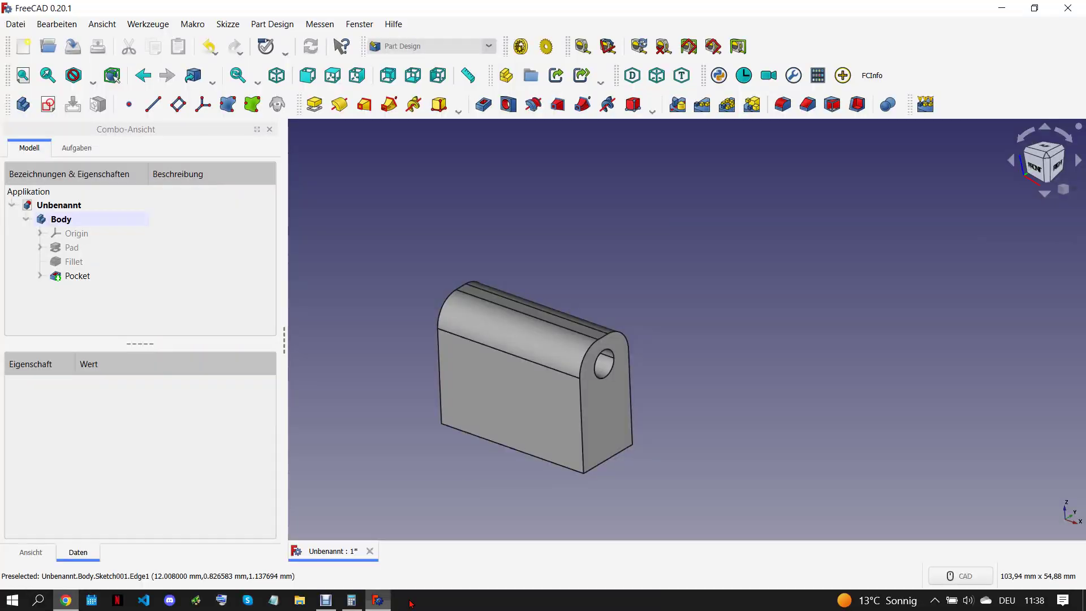
mouse_move(594, 376)
middle_down()
mouse_move(589, 432)
mouse_move(645, 400)
mouse_move(584, 435)
middle_up()
click(65, 603)
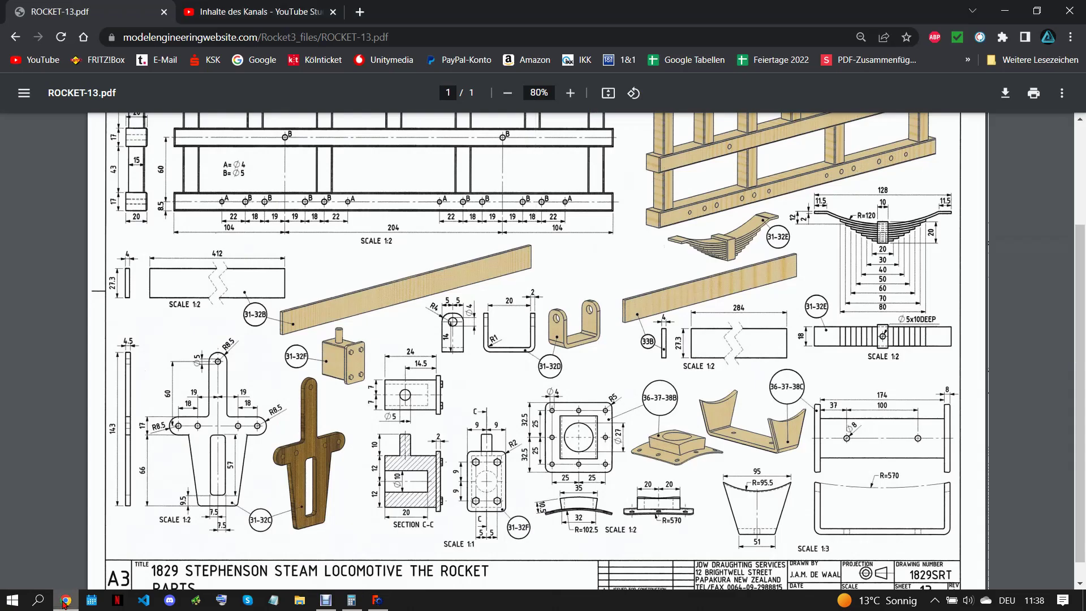
click(378, 600)
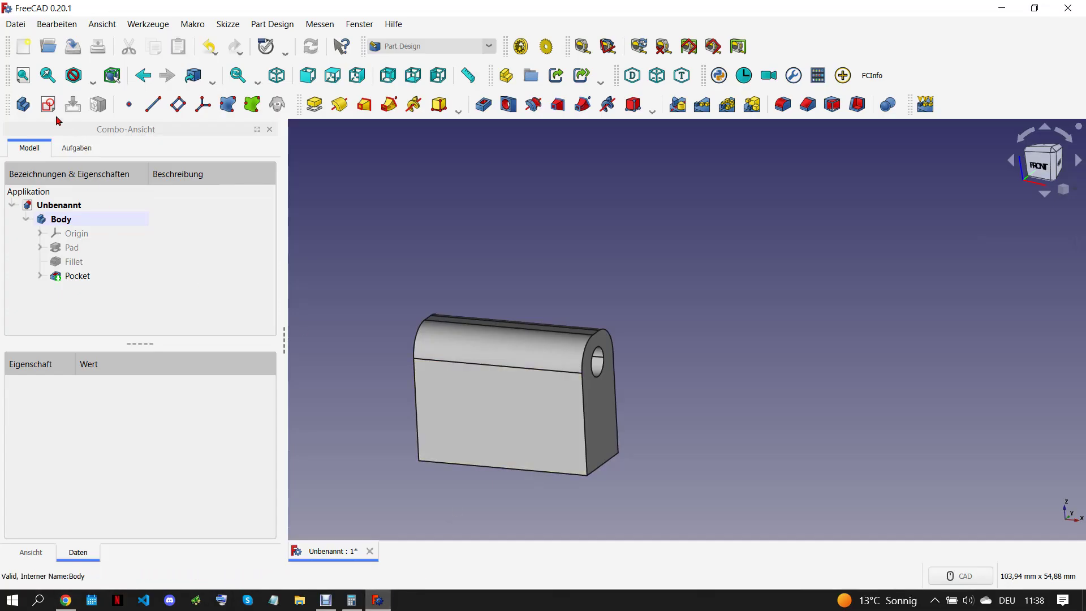
Step: On the XZ plane, sketch a rectangle whose top corners are symmetric about the vertical axis
click(48, 105)
click(471, 223)
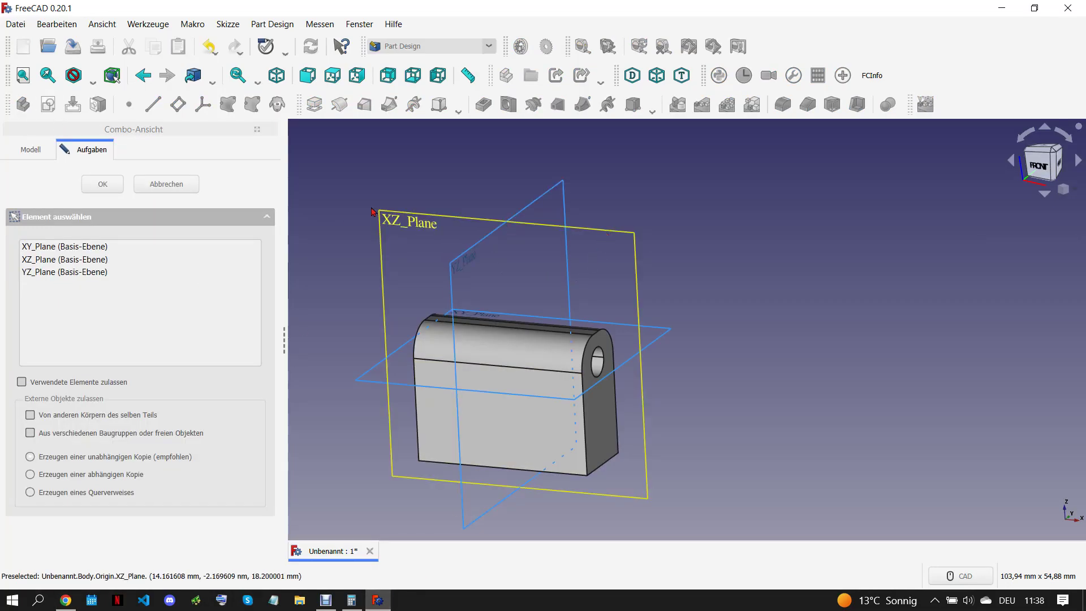
click(101, 184)
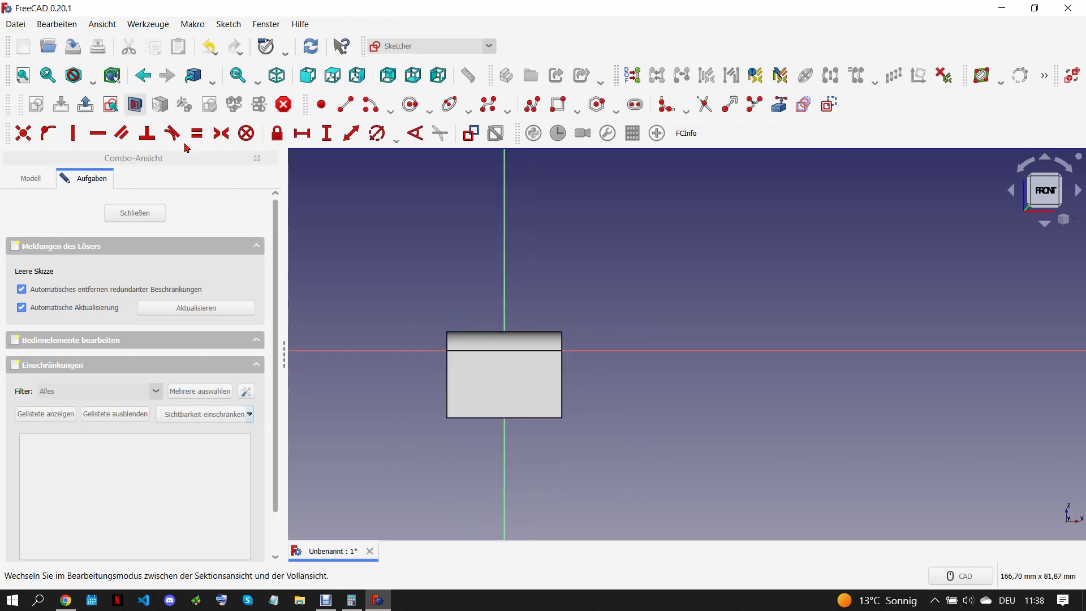
click(558, 105)
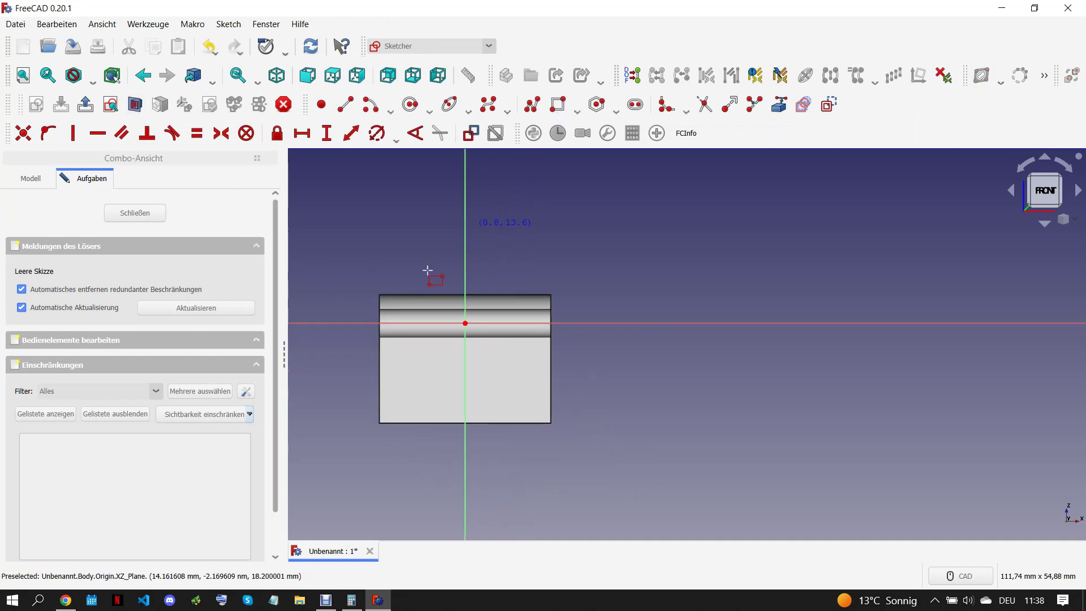
click(397, 276)
click(535, 413)
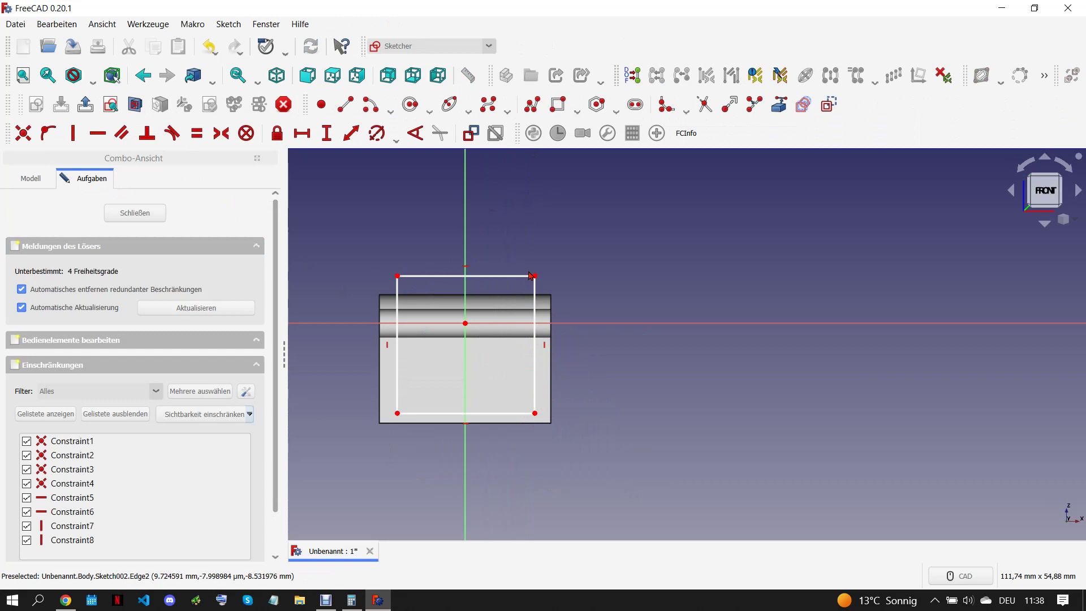
click(398, 276)
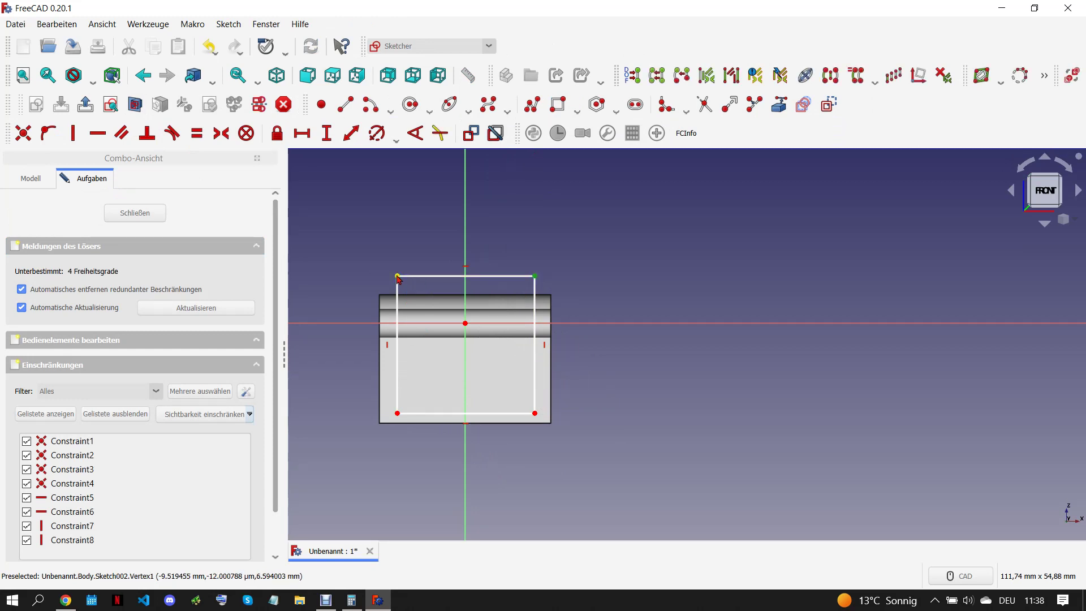
click(463, 250)
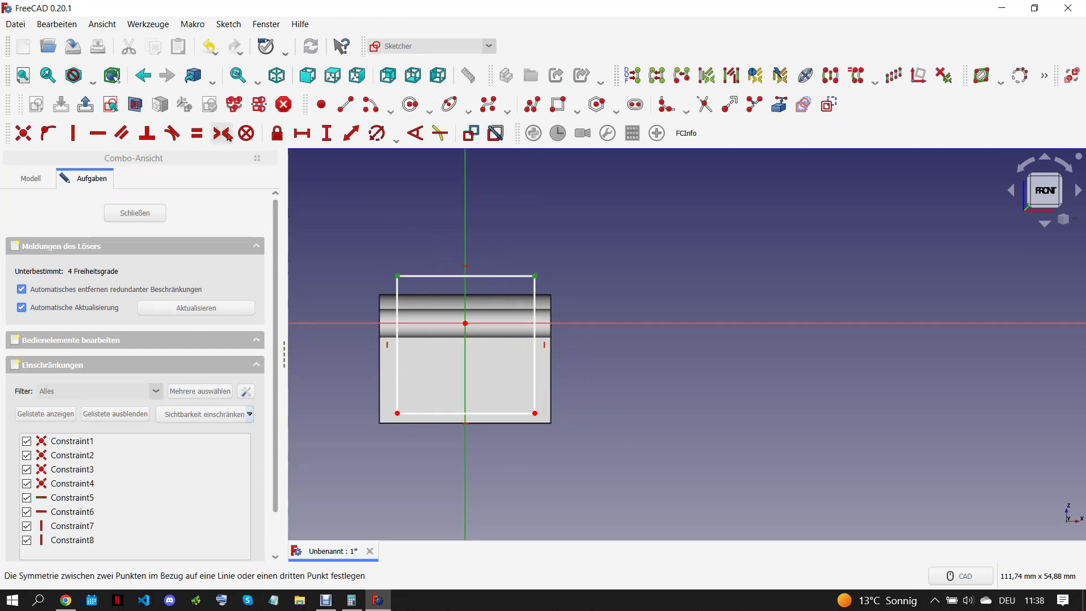
click(221, 133)
Step: Constrain the rectangle's top-right corner 2 mm horizontally in from the part's corner
click(780, 104)
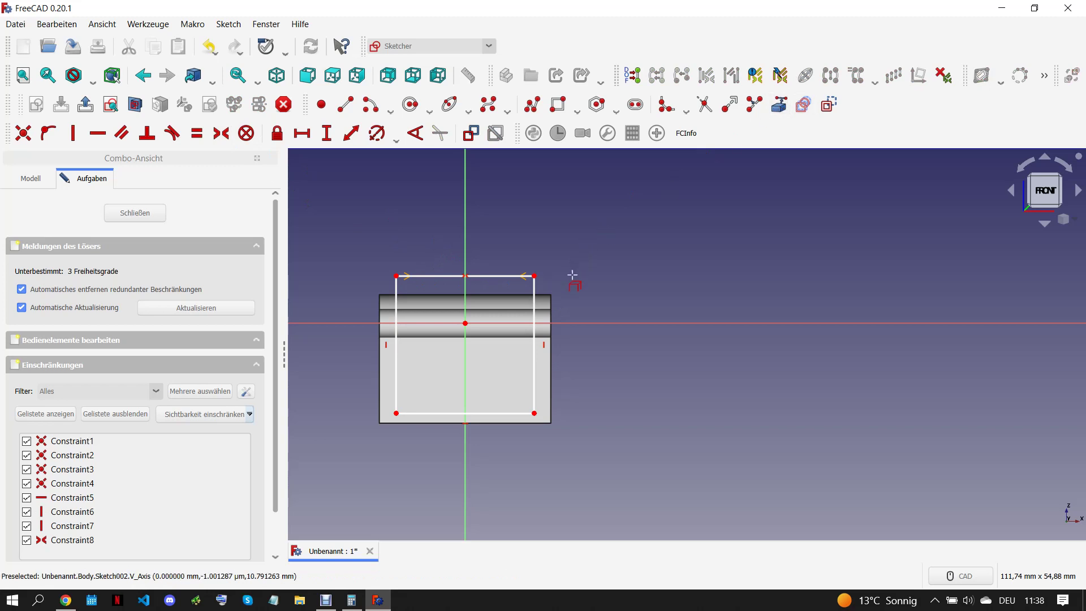
right_click(552, 295)
click(550, 294)
click(535, 276)
click(320, 131)
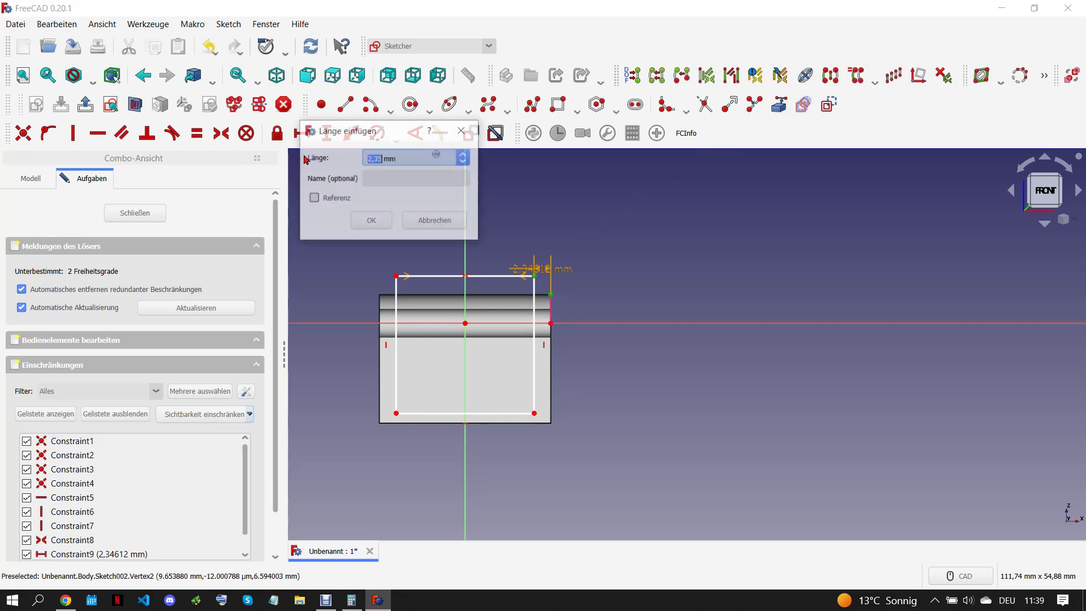
click(364, 220)
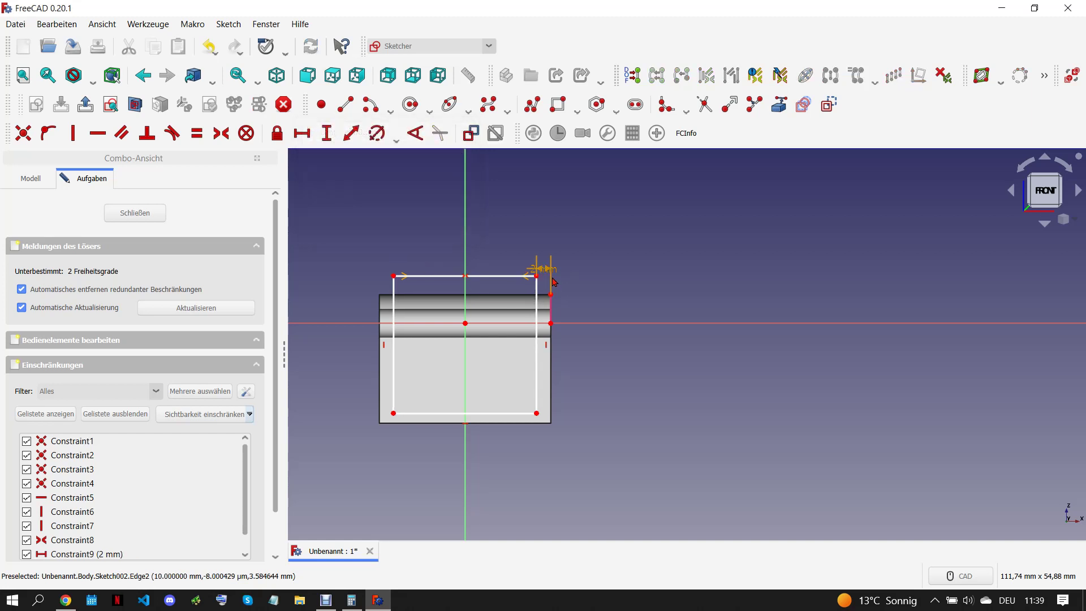
drag(546, 269, 633, 258)
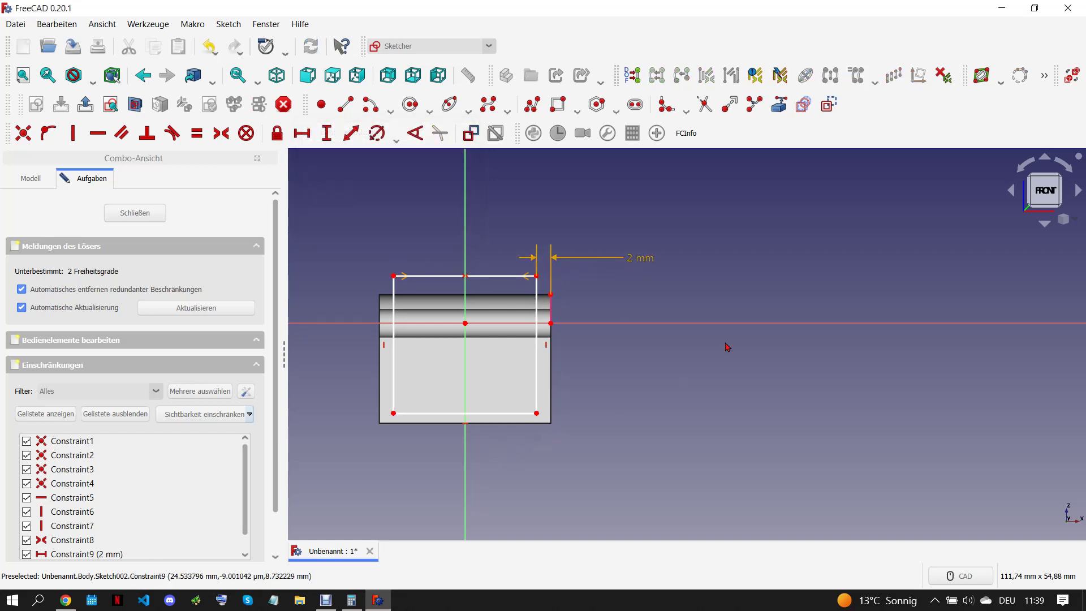
Step: Set the bottom-right corner 2 mm above the part's bottom and fix the 18,59 mm height
click(779, 104)
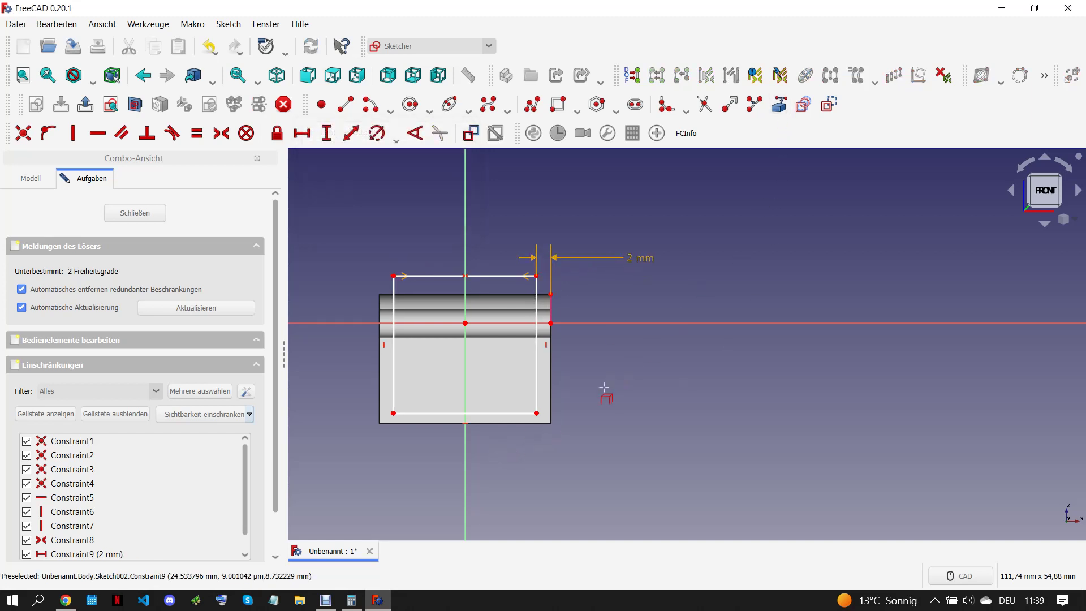
click(552, 424)
click(538, 412)
click(326, 133)
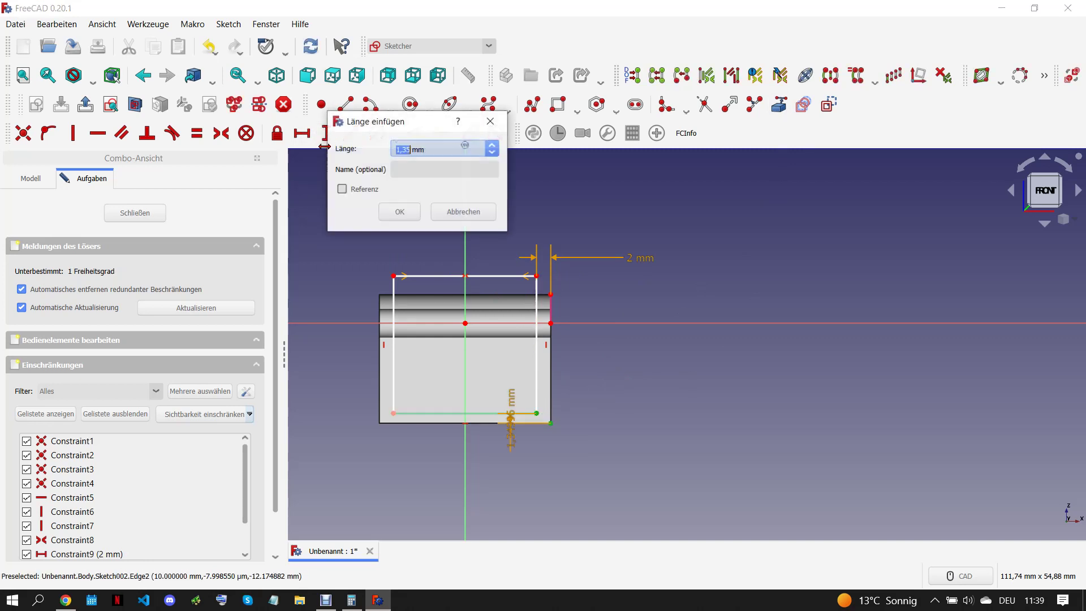
text(2)
click(399, 211)
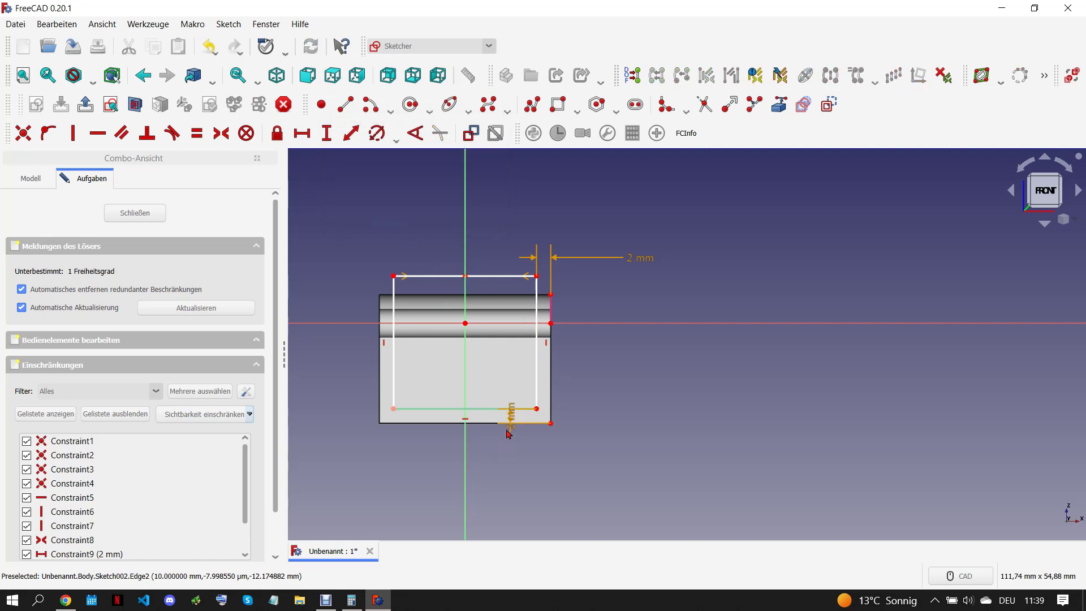
click(395, 353)
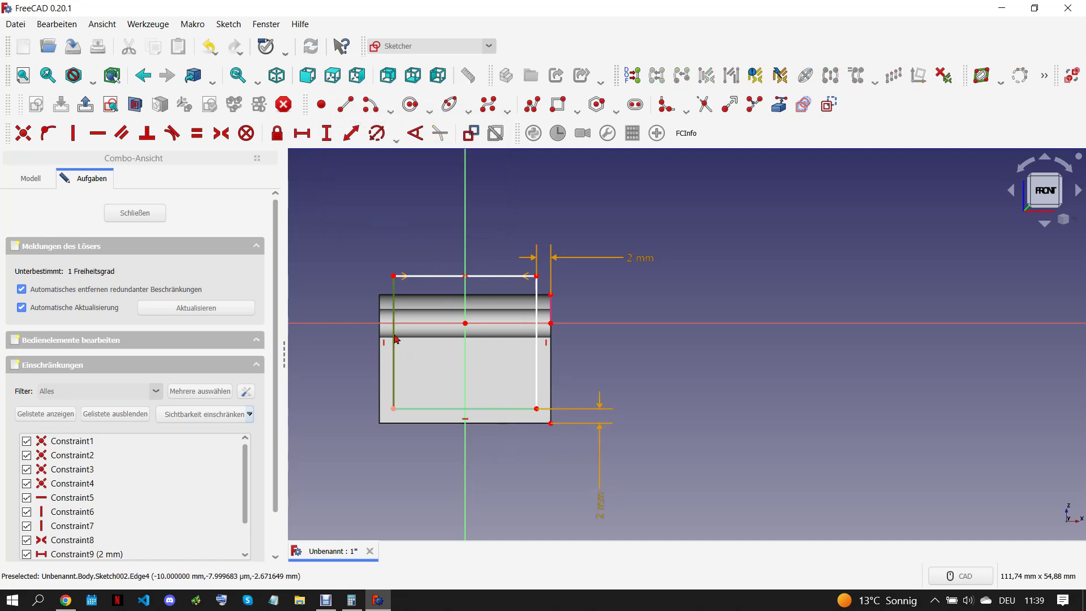
click(327, 134)
click(391, 214)
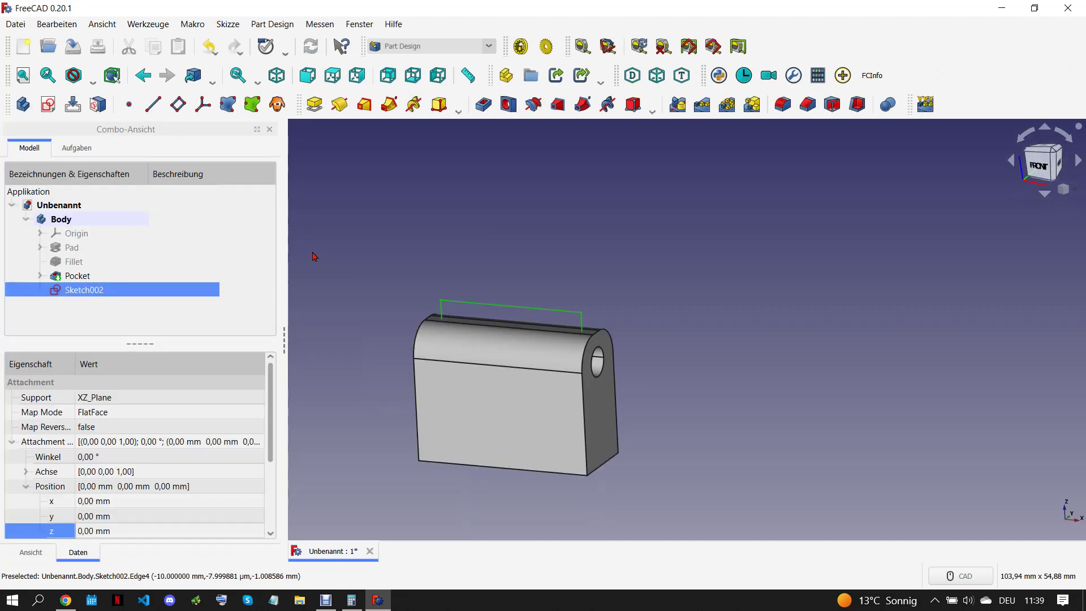
Step: Pocket the rectangle symmetrically through all, leaving a U-shaped bracket
click(484, 104)
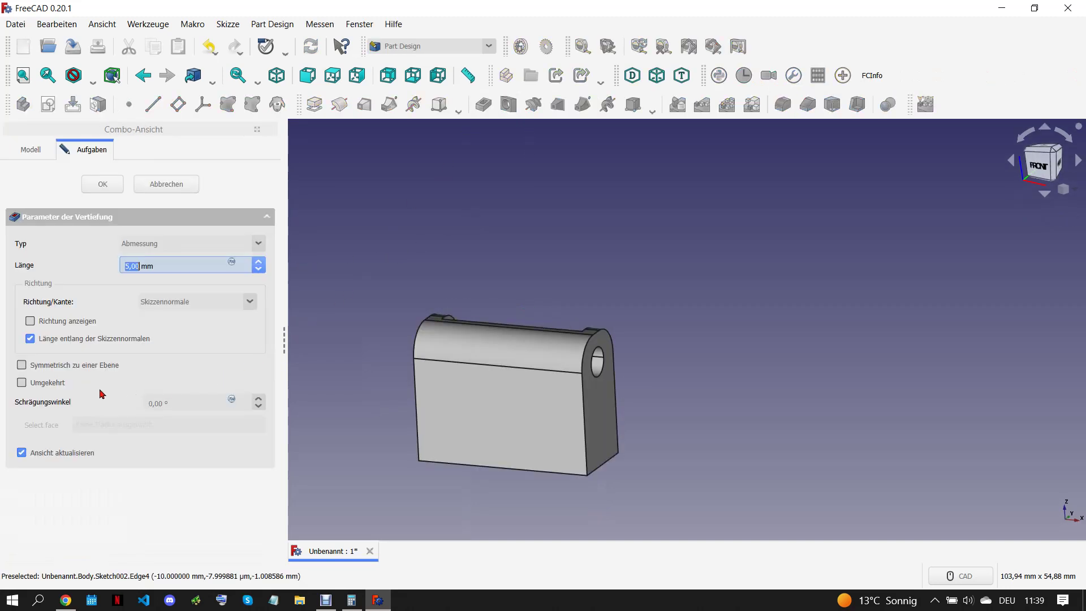
click(23, 366)
click(184, 252)
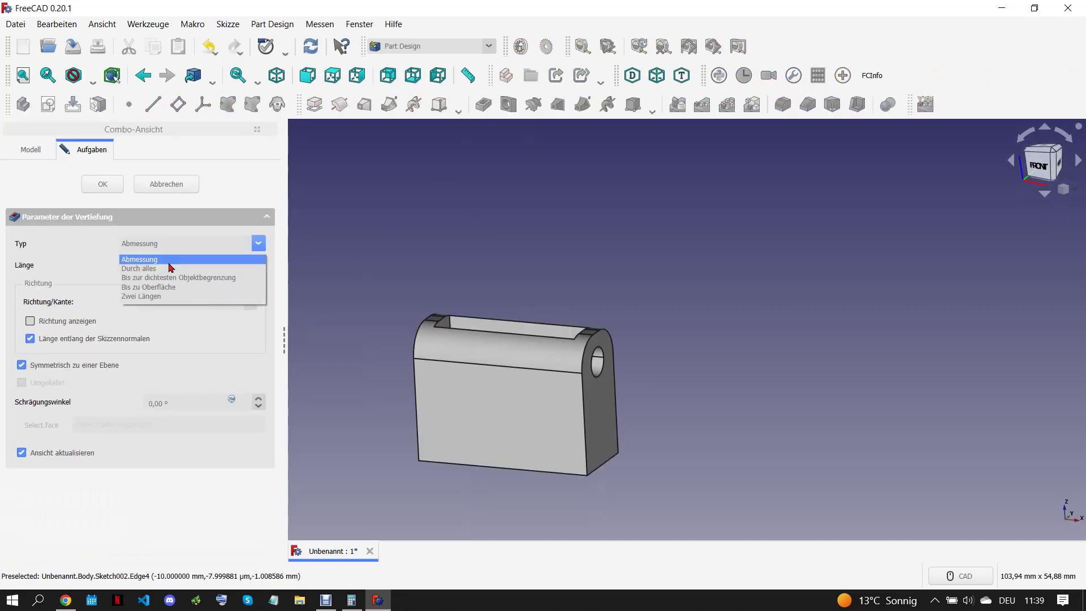
click(179, 269)
click(95, 187)
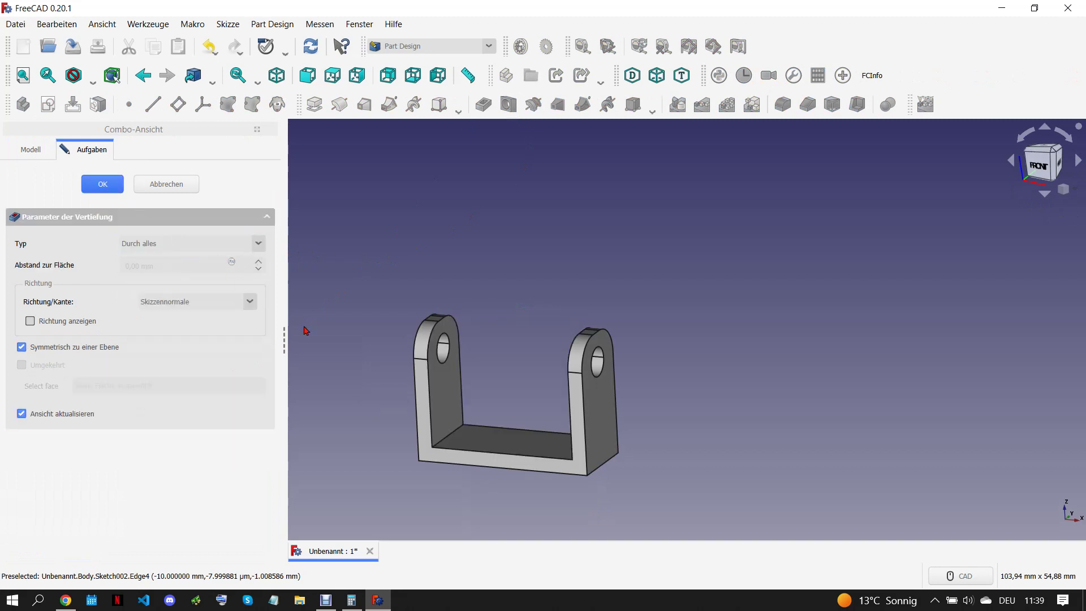
middle_drag(453, 439, 396, 407)
Step: In wireframe view, fillet the two inner bend edges at 1 mm
click(93, 83)
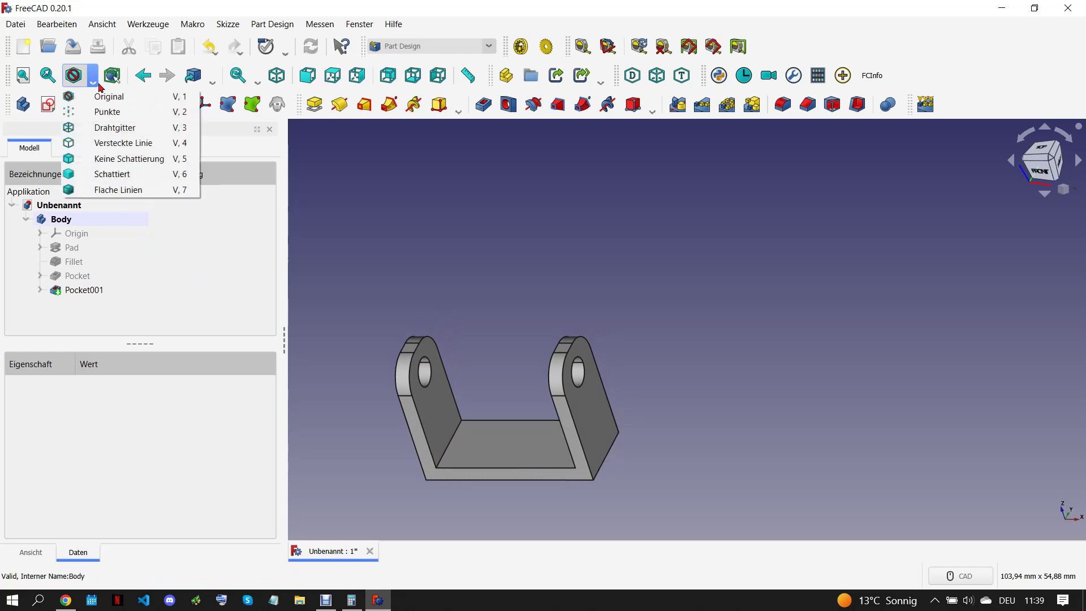
click(139, 129)
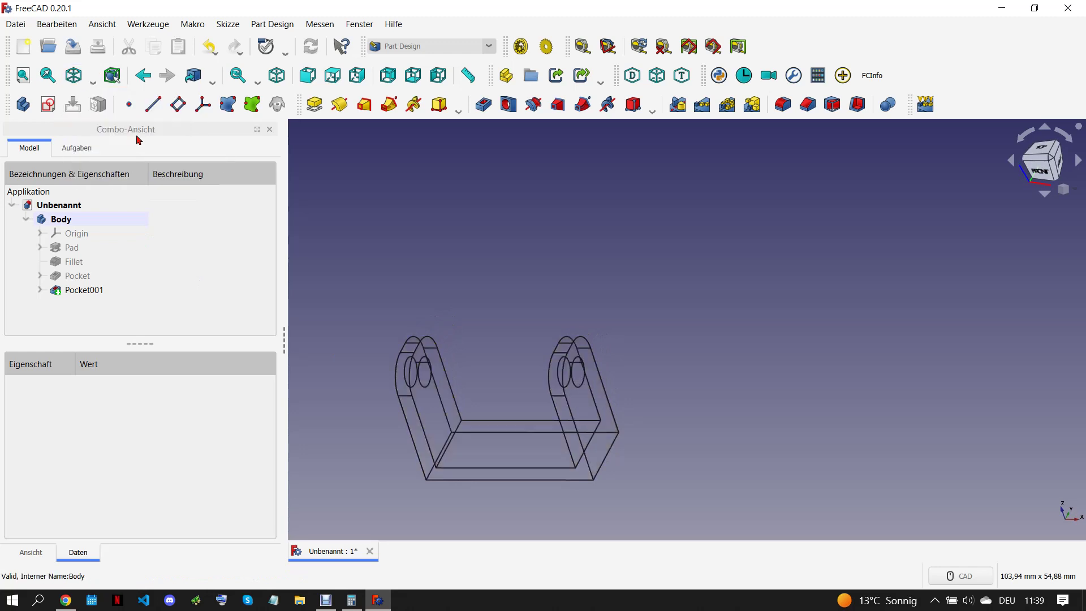
click(447, 443)
ctrl+click(588, 444)
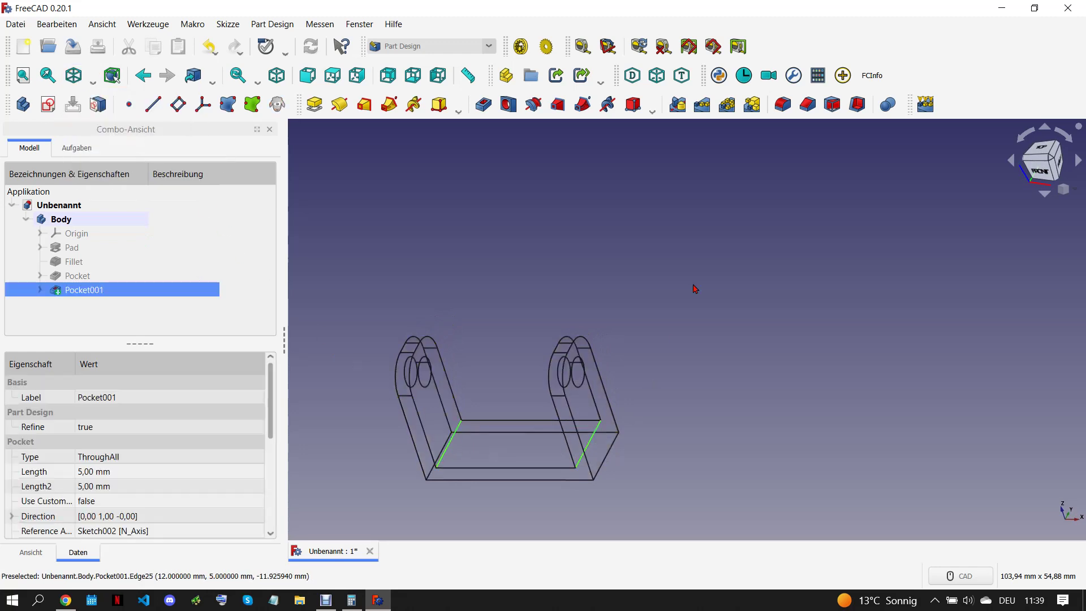
click(783, 104)
click(103, 184)
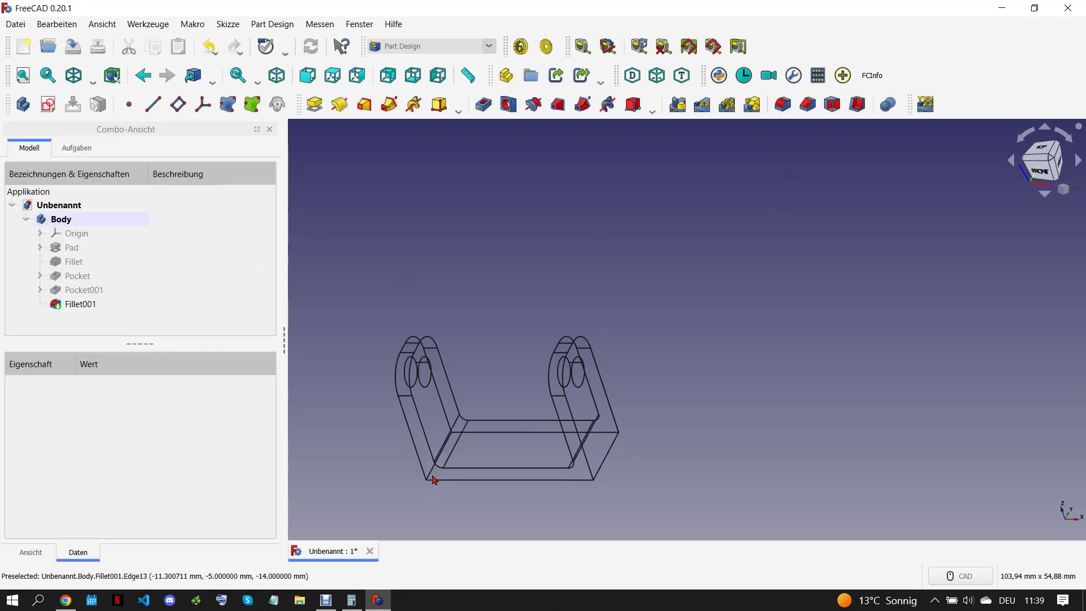
Step: Fillet the outer bend edges at 3 mm and restore shaded display
click(433, 476)
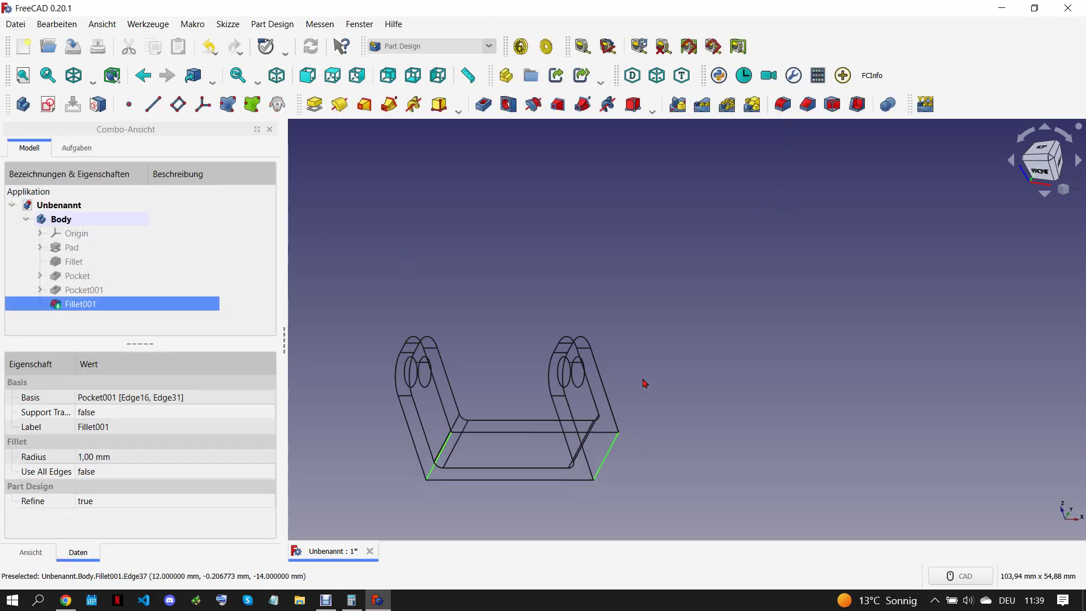
click(783, 104)
text(3)
click(100, 188)
click(93, 79)
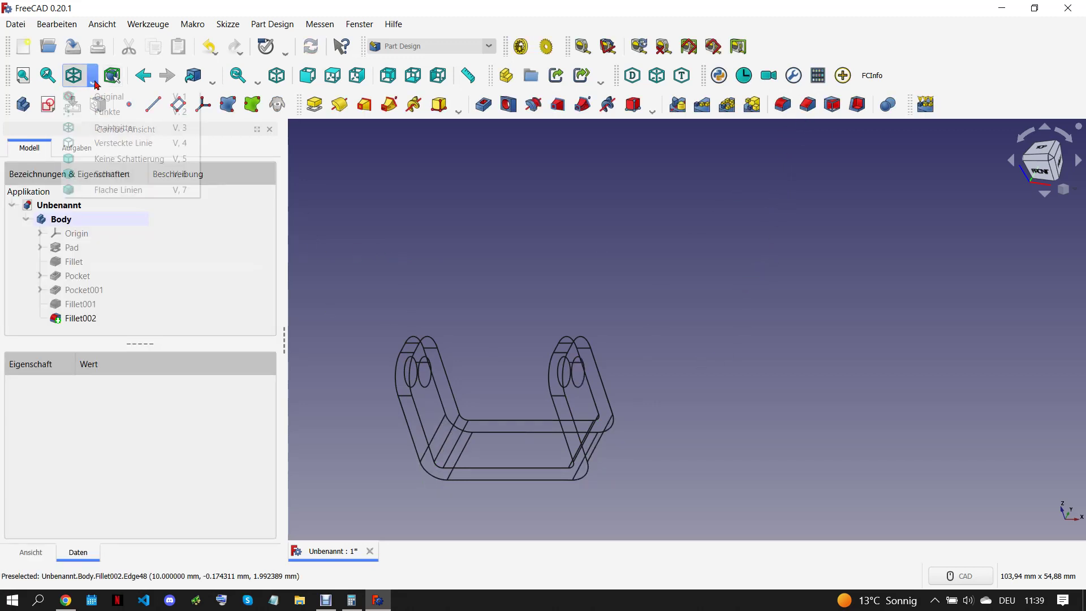
click(130, 101)
mouse_move(572, 482)
middle_down()
mouse_move(485, 418)
mouse_move(564, 352)
mouse_move(538, 465)
middle_up()
click(66, 599)
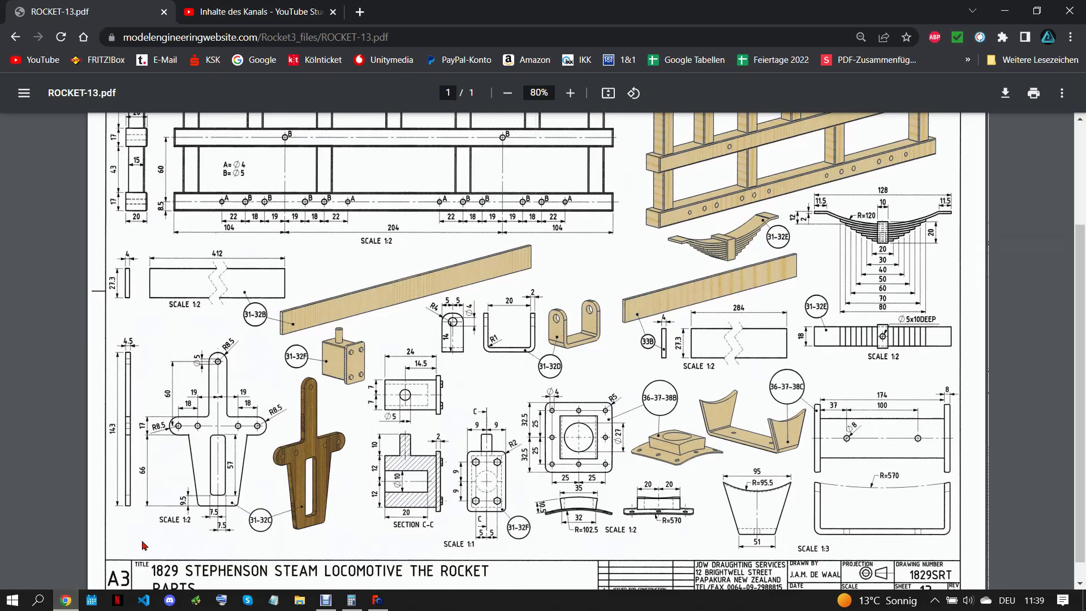
click(379, 598)
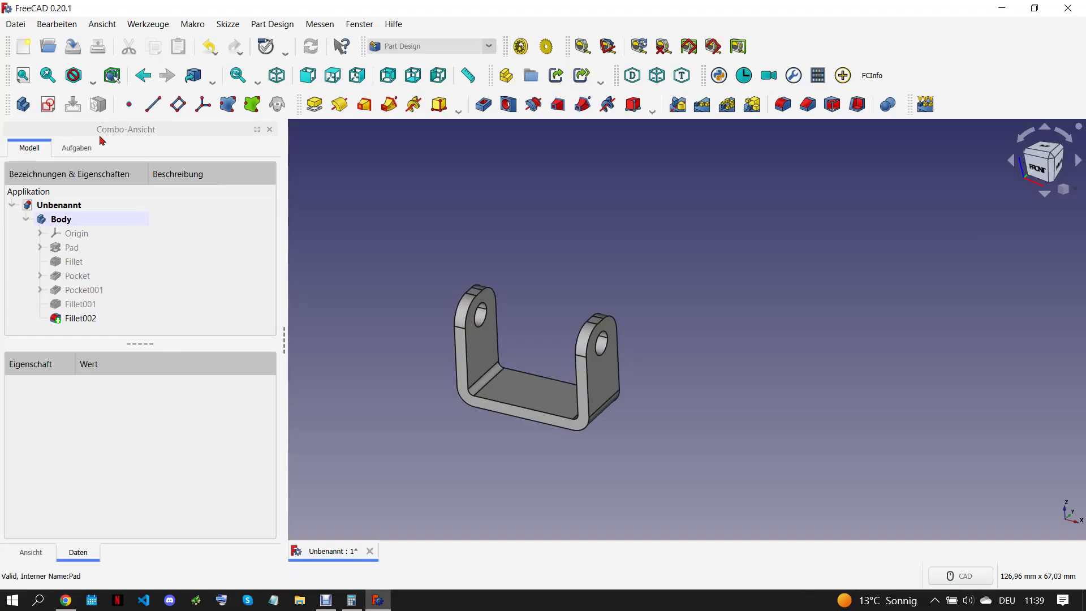
click(15, 23)
Step: Save the bracket as 31-32.D.FCStd, close it, and switch to the drawing PDF
click(45, 130)
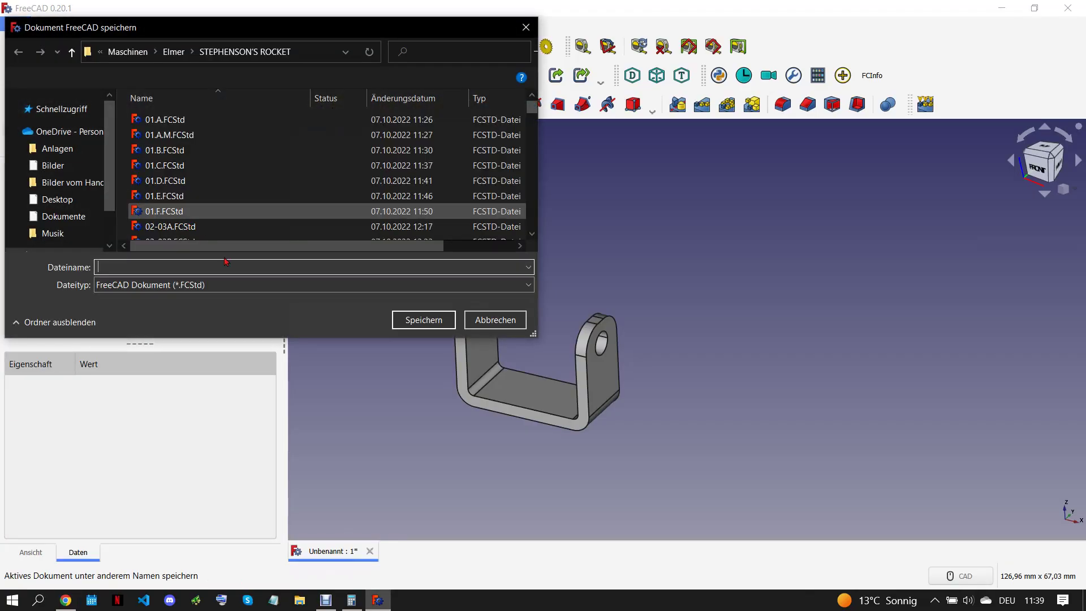
text(31)
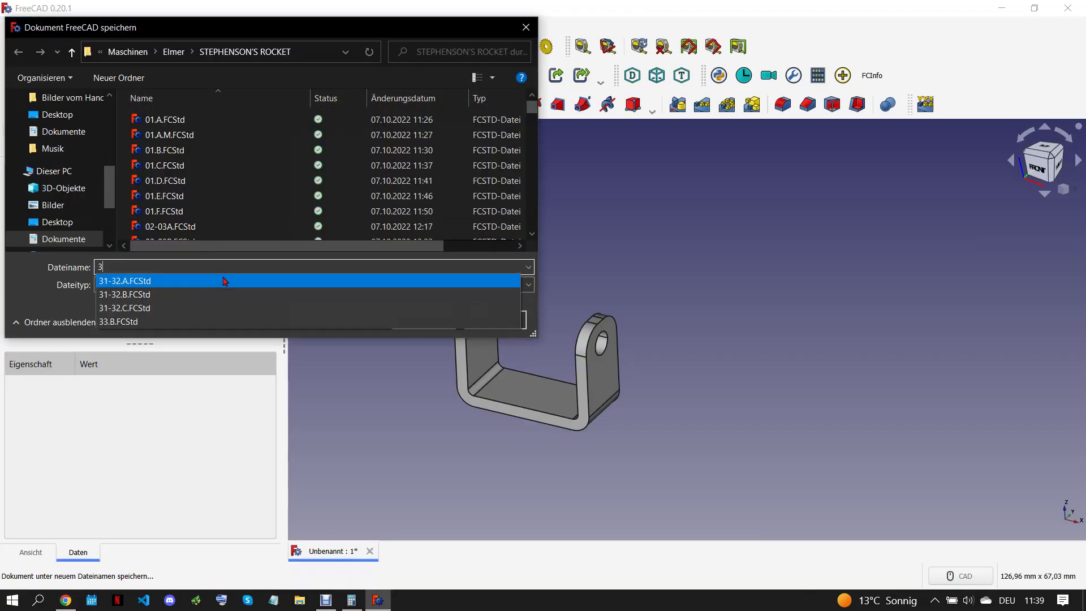
key(Return)
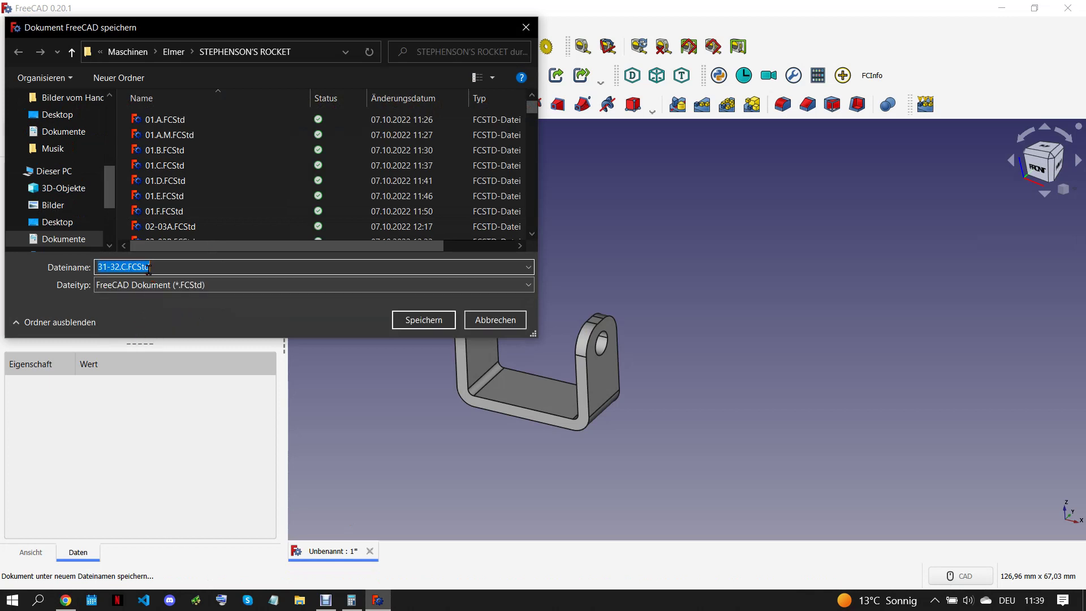
click(125, 264)
text(d)
key(BackSpace)
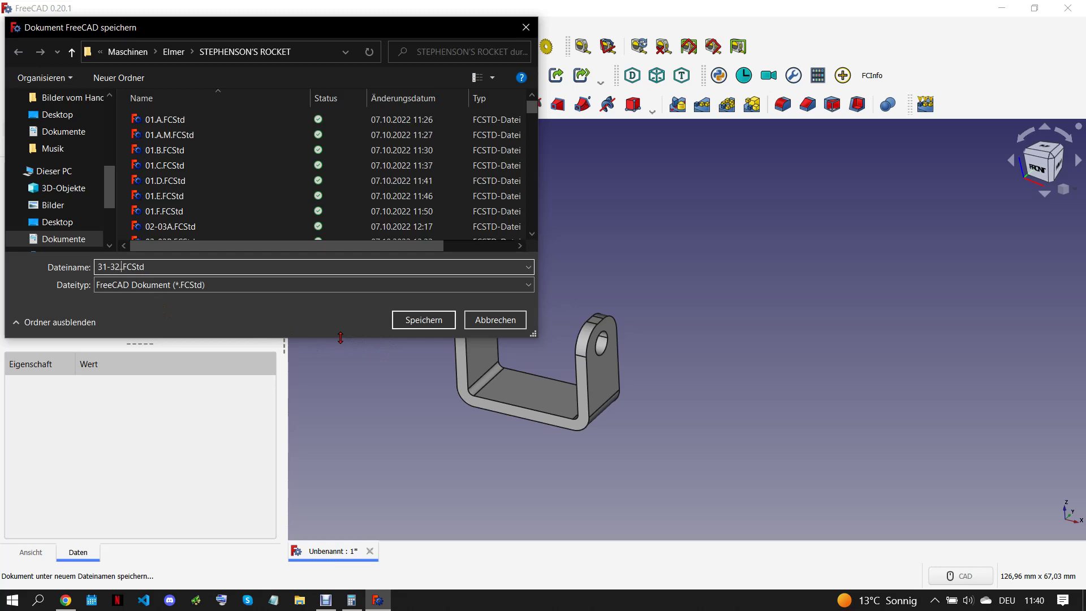
text(D.)
click(427, 320)
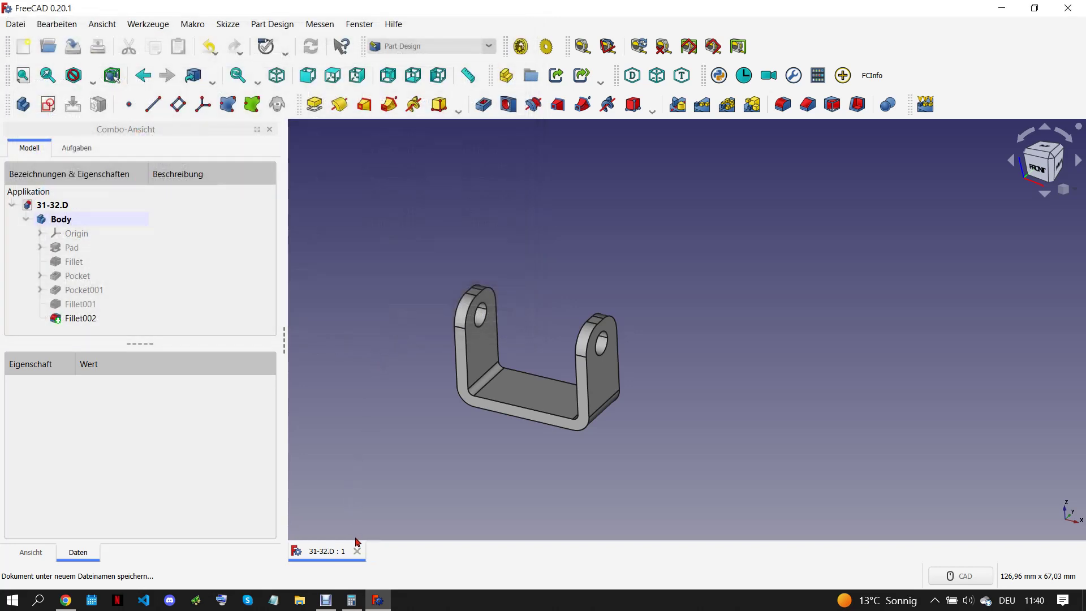
click(357, 551)
click(67, 599)
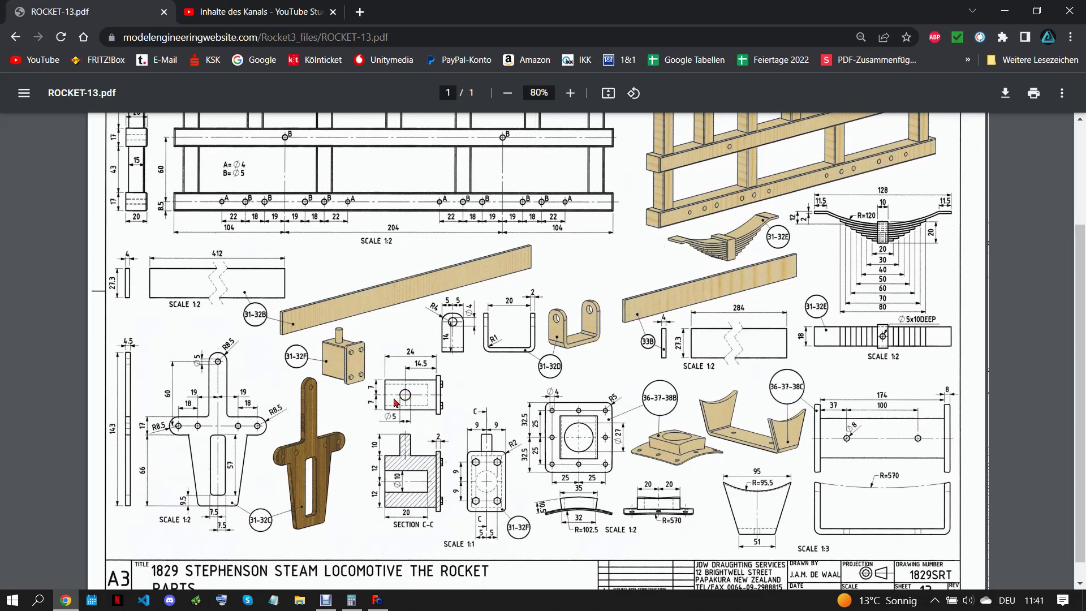
Step: Switch from the ROCKET-13 PDF in Chrome back to the empty FreeCAD window
click(379, 598)
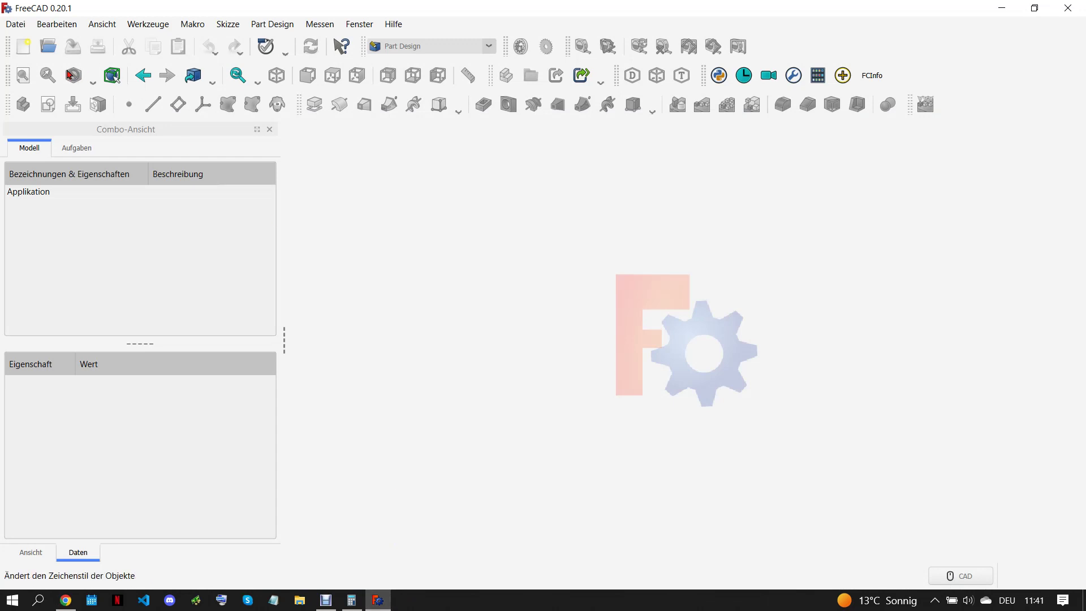
Step: Create a new document with a body and open a sketch on the XY plane
click(23, 46)
click(23, 104)
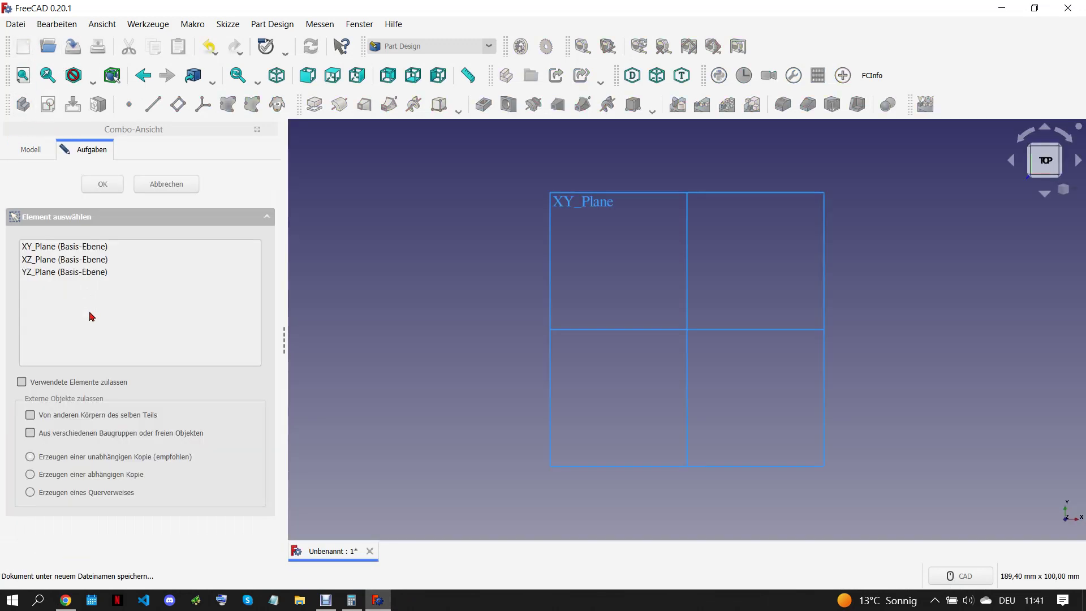
click(85, 248)
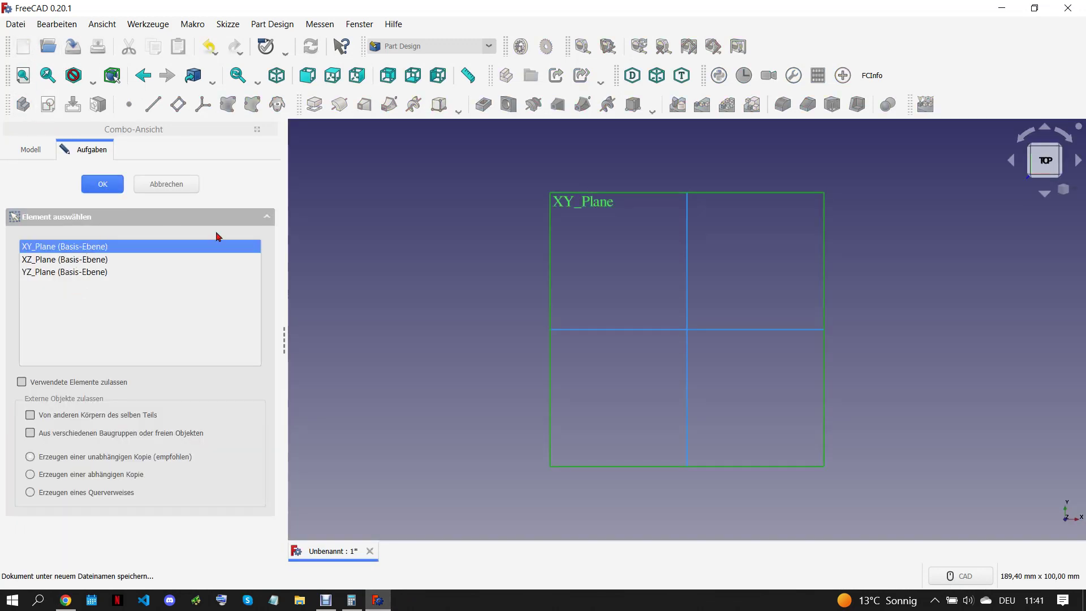
key(Return)
Step: Draw a rectangle and make it symmetric about the sketch origin
click(550, 103)
click(580, 294)
click(748, 376)
click(579, 294)
click(748, 376)
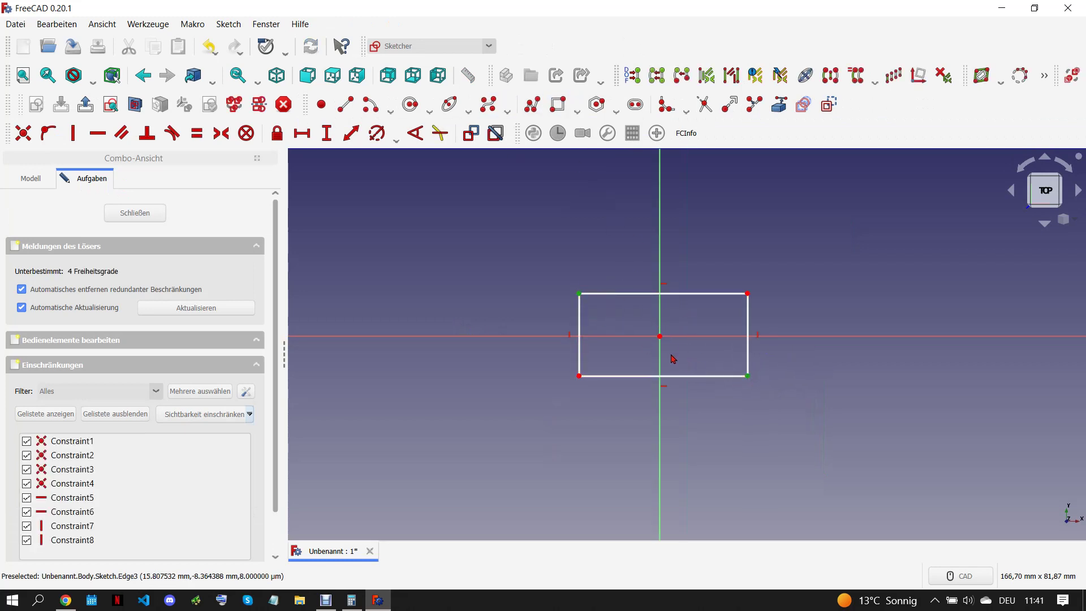
click(659, 336)
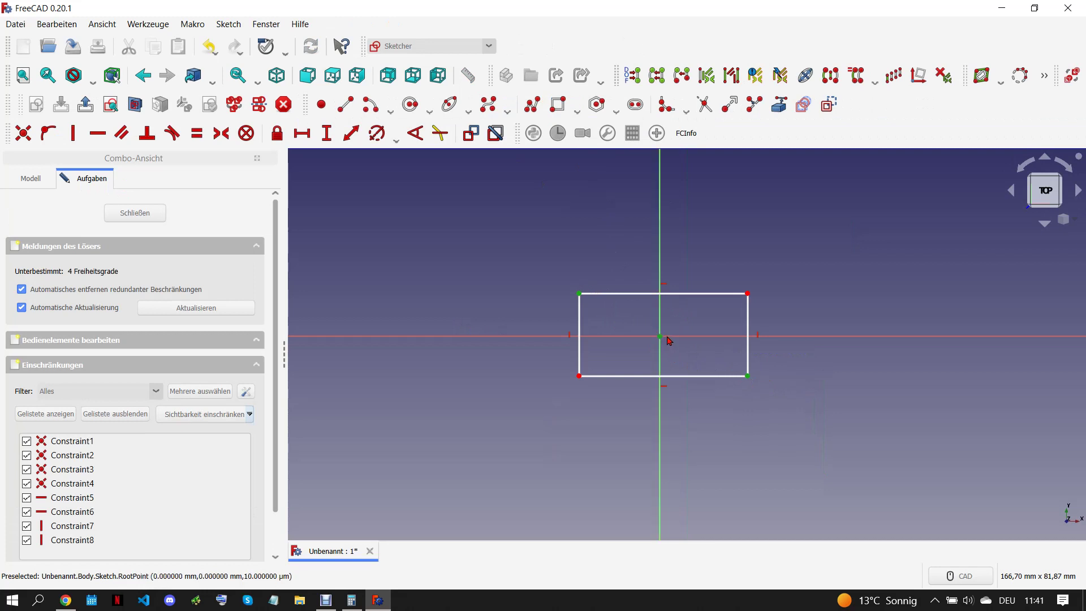
click(221, 133)
Step: Dimension the rectangle 24 mm wide with its top edge 7 mm above centre
click(687, 296)
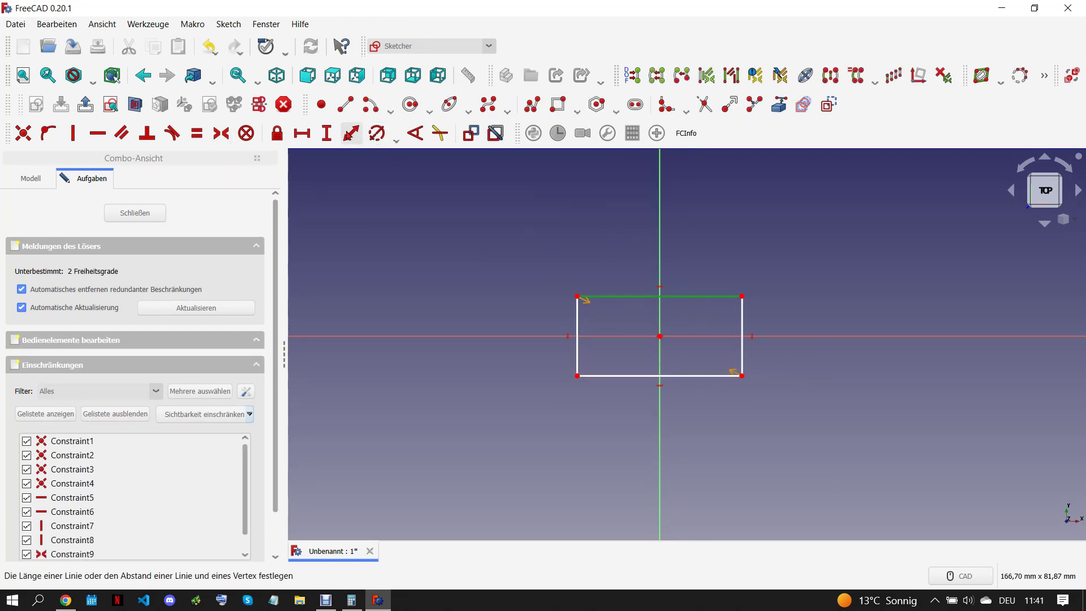
click(358, 139)
text(24)
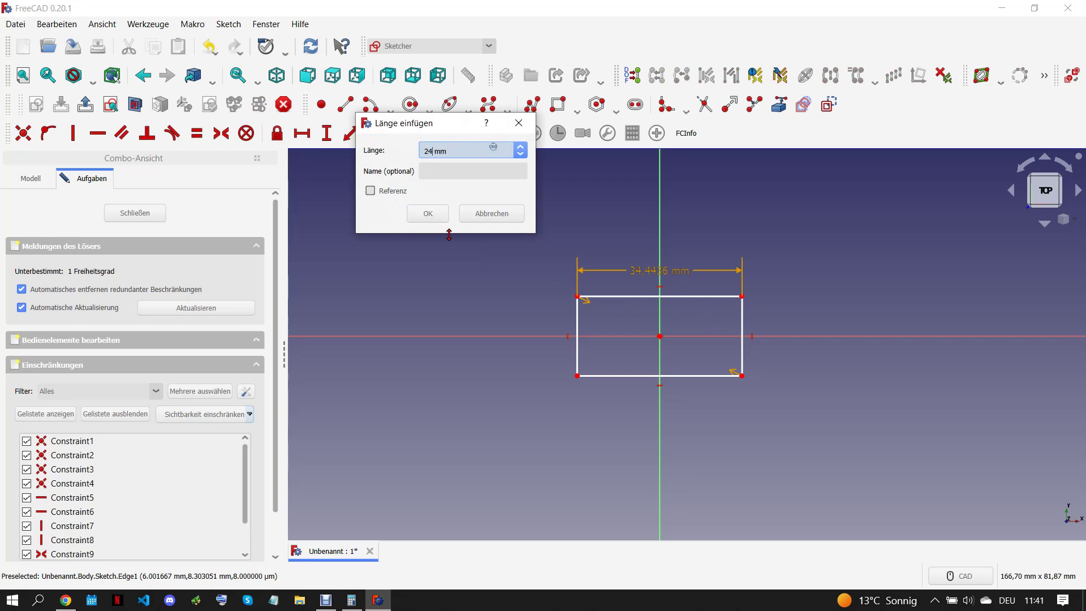
click(428, 215)
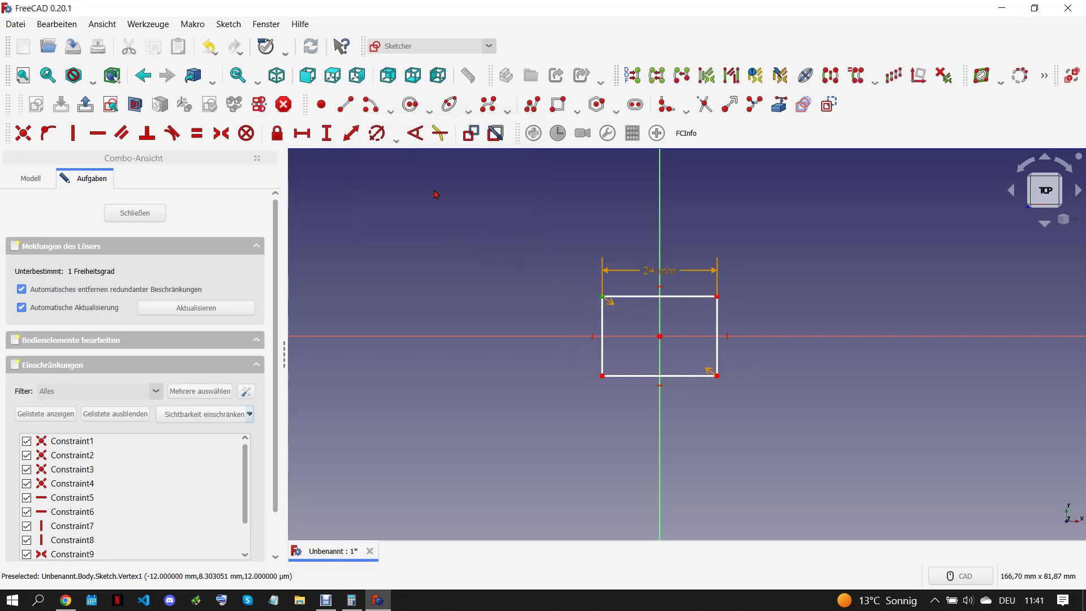
click(340, 136)
text(7)
click(406, 212)
scroll(736, 359, up, 2)
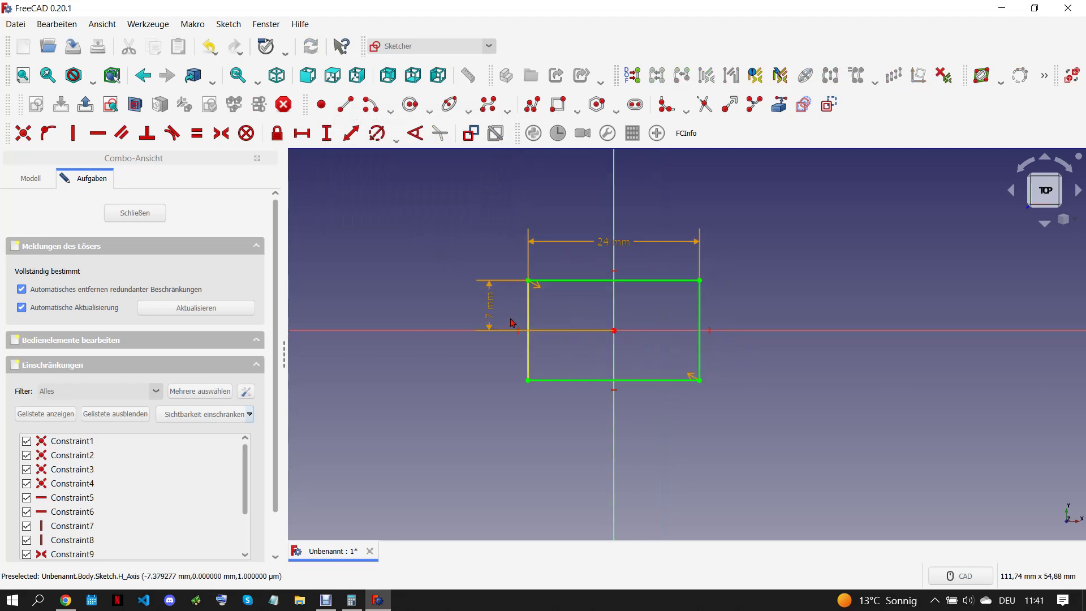
drag(490, 309, 464, 212)
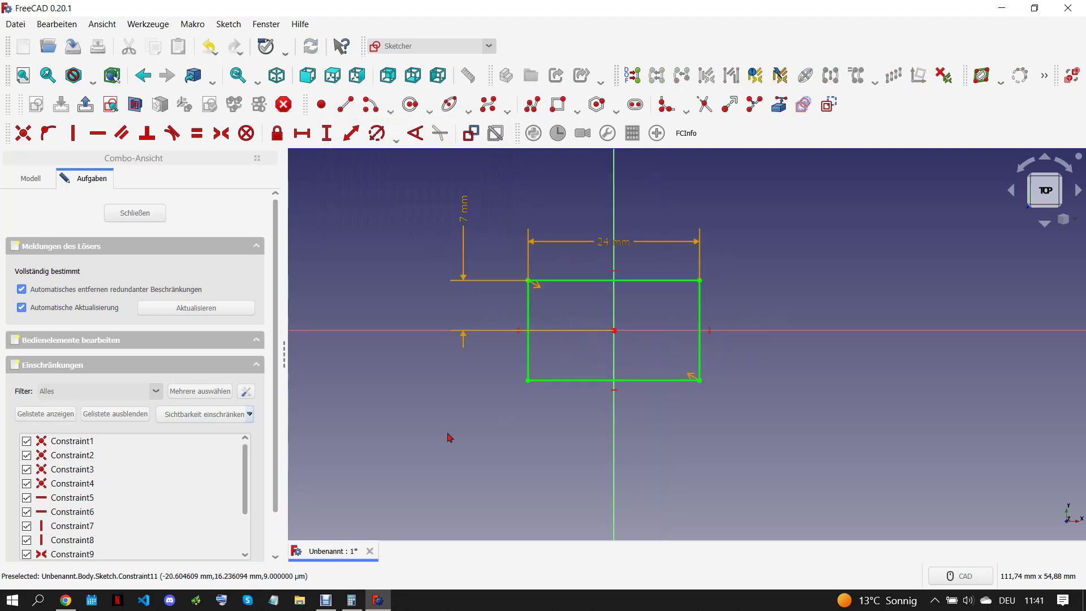
Step: After checking the reference drawing, close the sketch and view it isometrically to pad
click(65, 599)
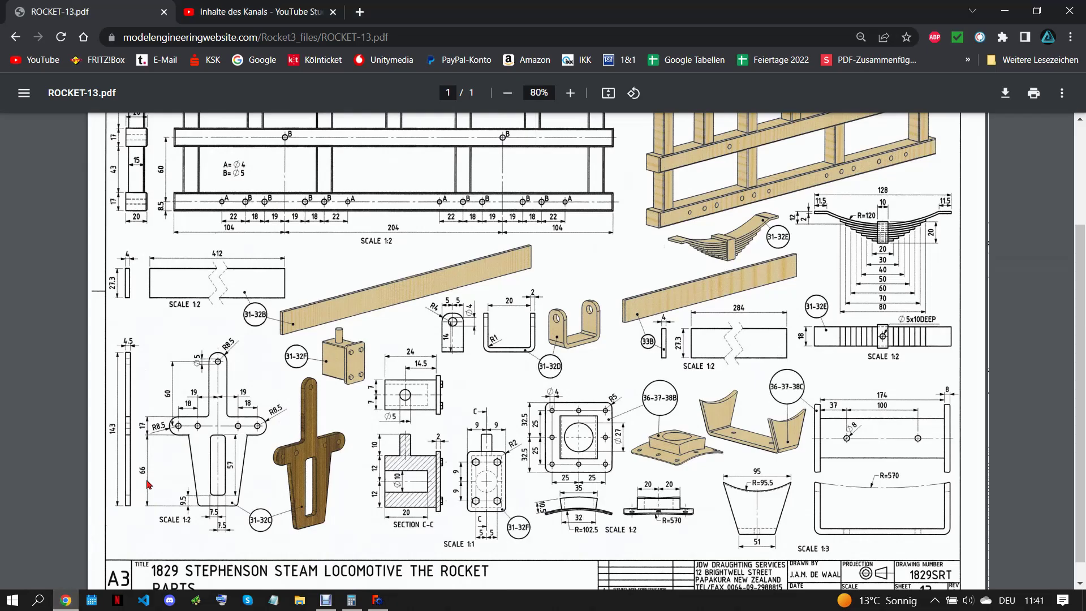
click(378, 600)
click(145, 213)
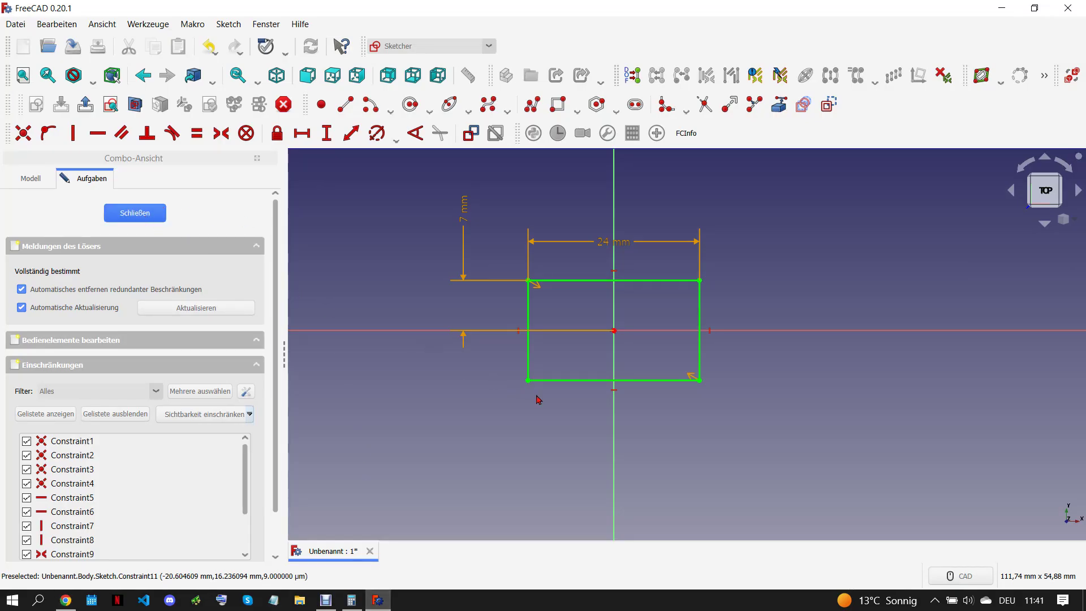
key(0)
click(315, 106)
Step: Pad the rectangle 24 mm symmetric to the sketch plane, then recheck the reference drawing
text(24)
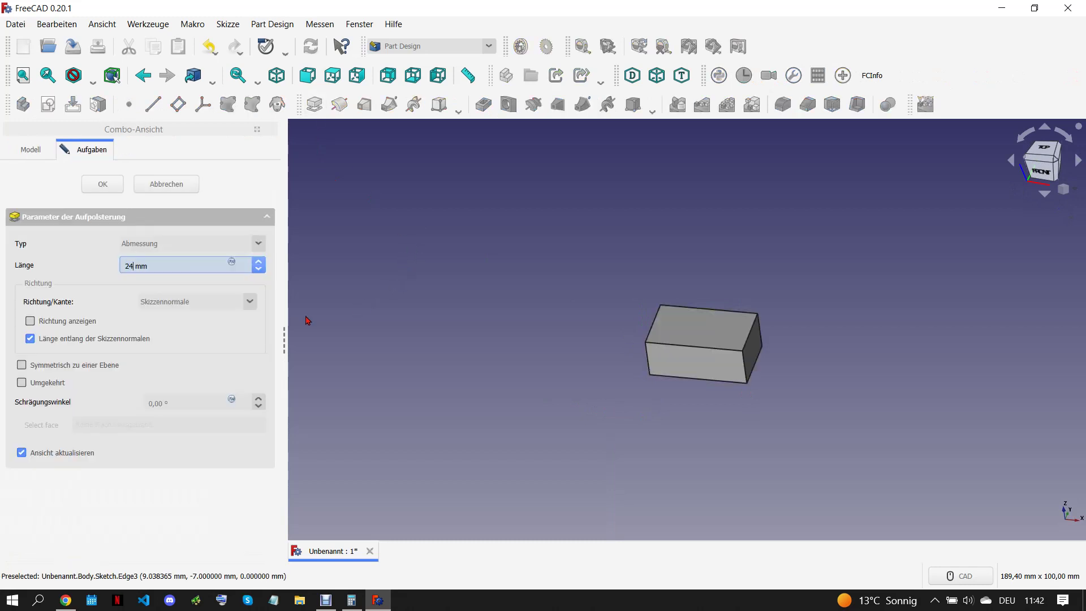
click(22, 365)
click(105, 190)
scroll(443, 378, down, 5)
scroll(613, 432, up, 3)
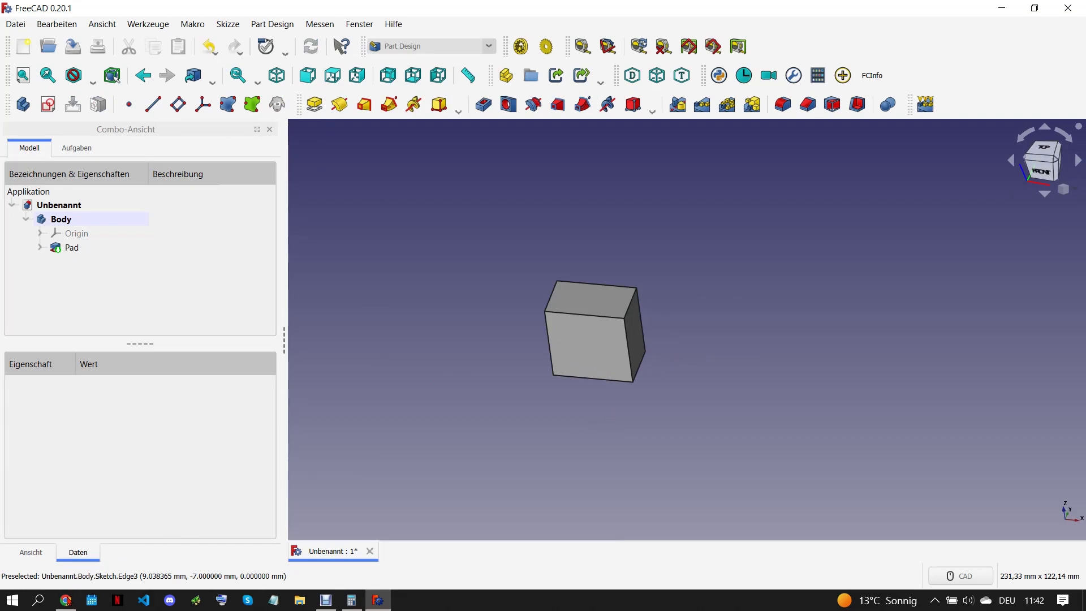
click(66, 601)
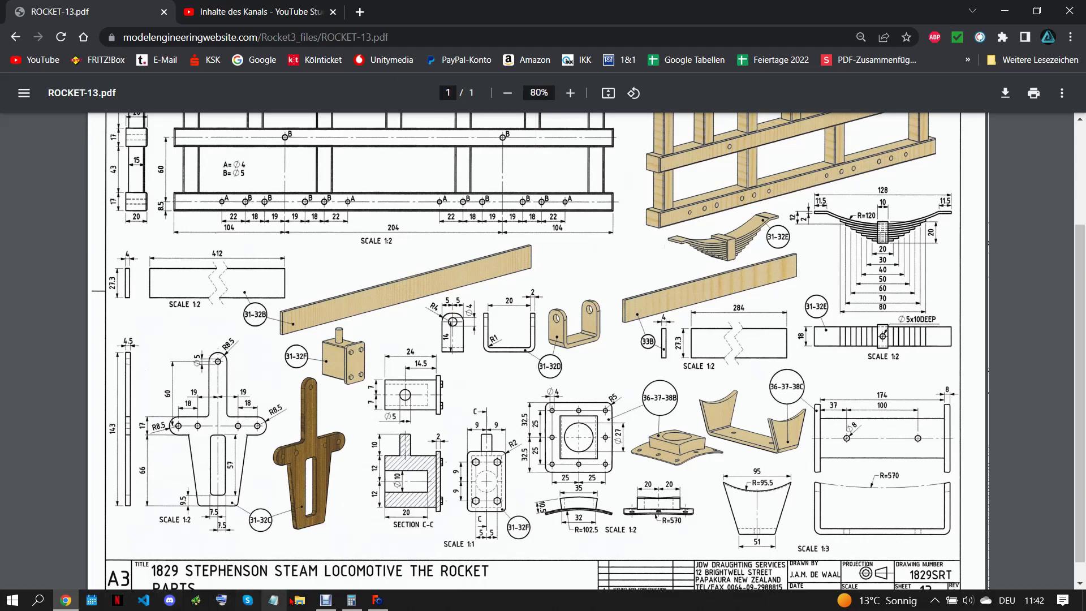
click(375, 601)
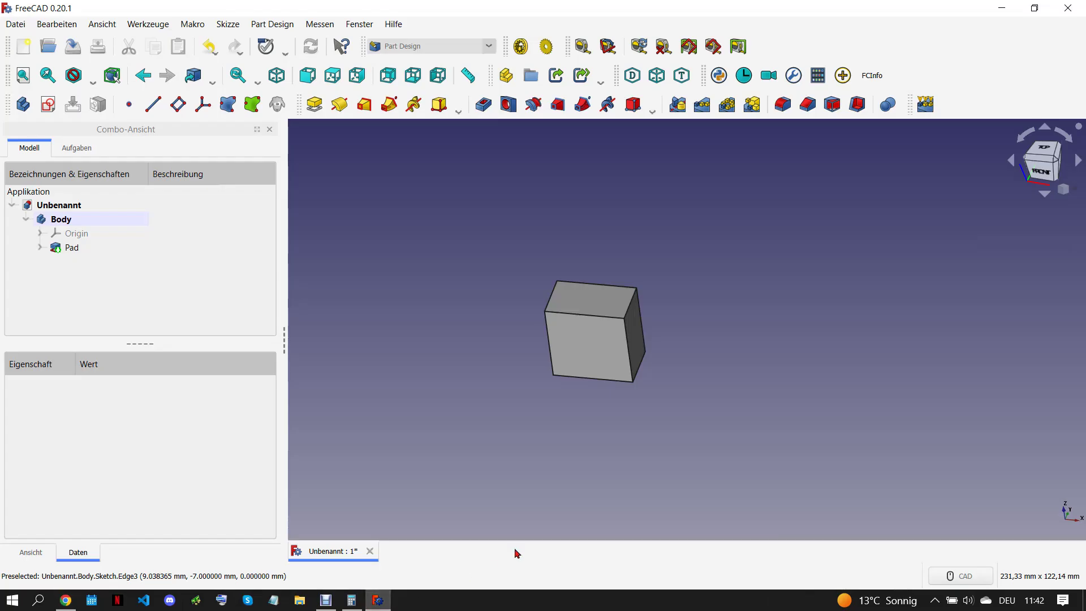
Step: Sketch a rounded rectangle on the block's right end face
click(636, 338)
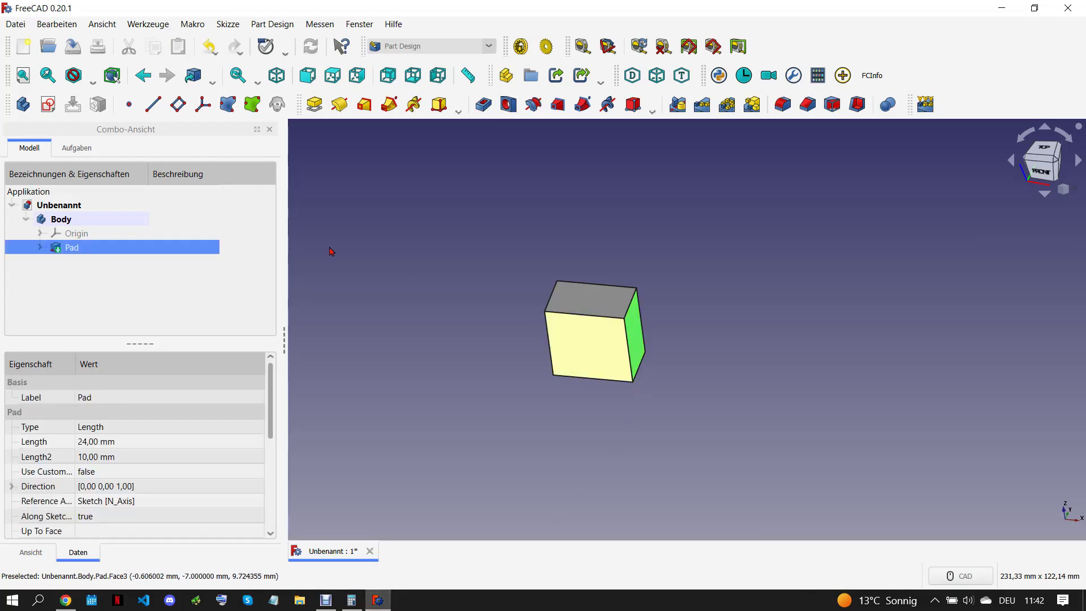
click(48, 104)
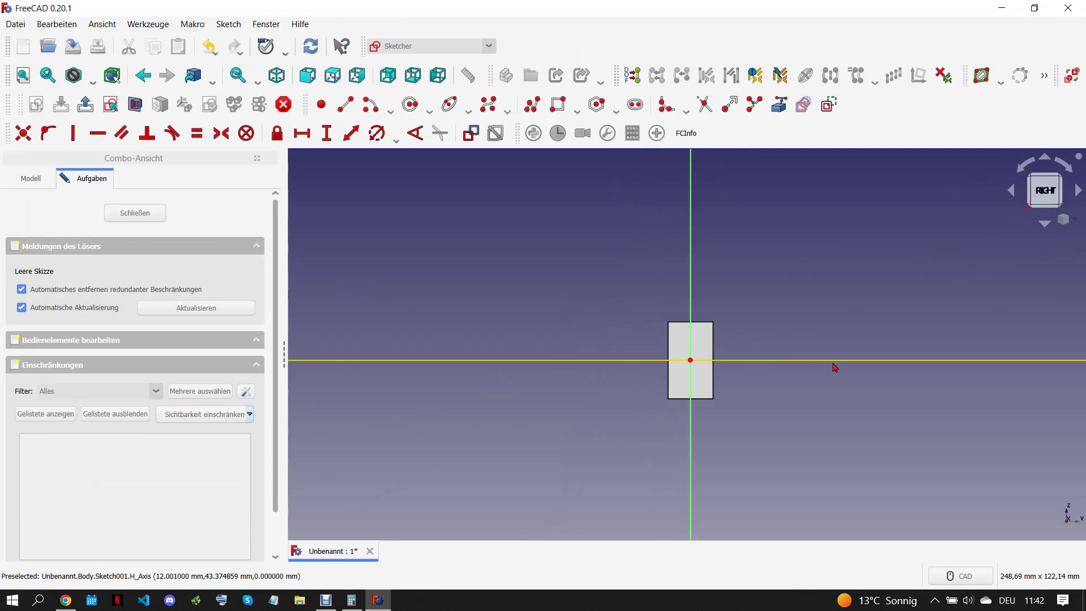
click(577, 111)
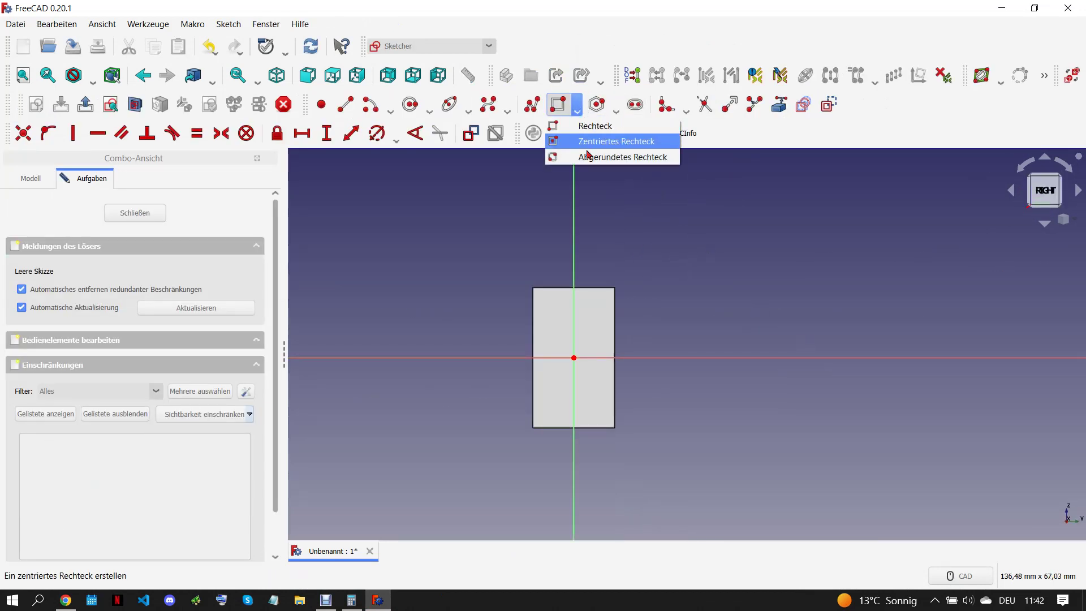
click(598, 159)
click(510, 265)
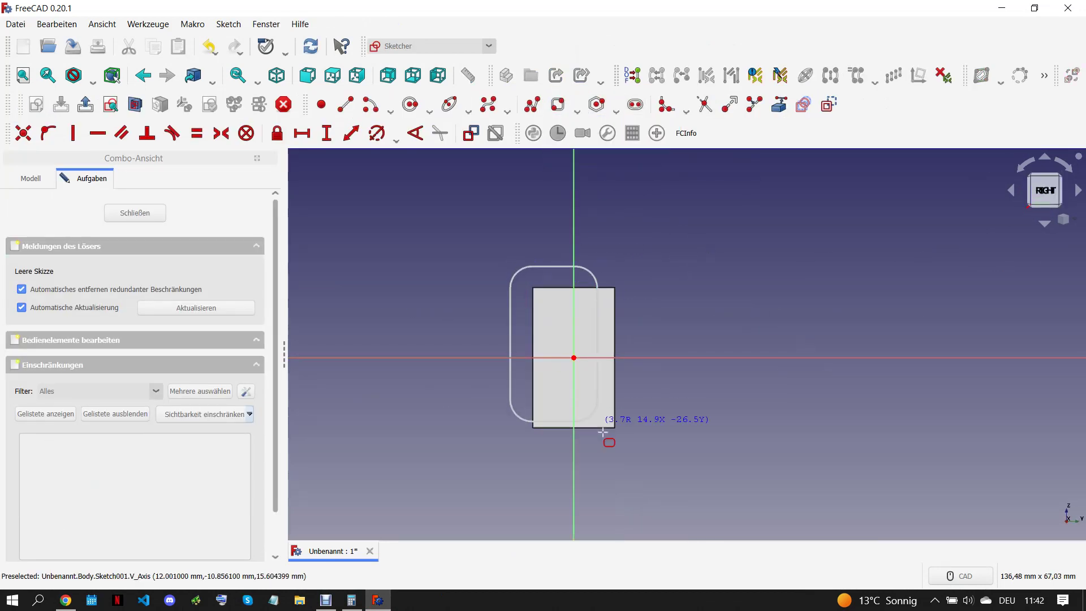
click(640, 450)
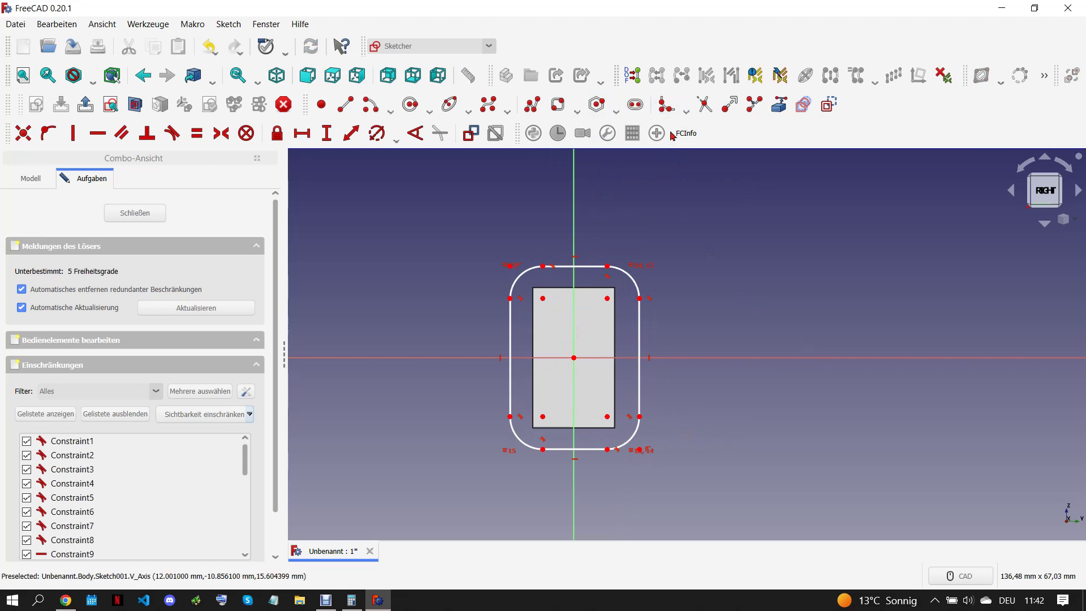
Step: Import the face's top edge and make an arc centre coincide with a face corner
click(803, 104)
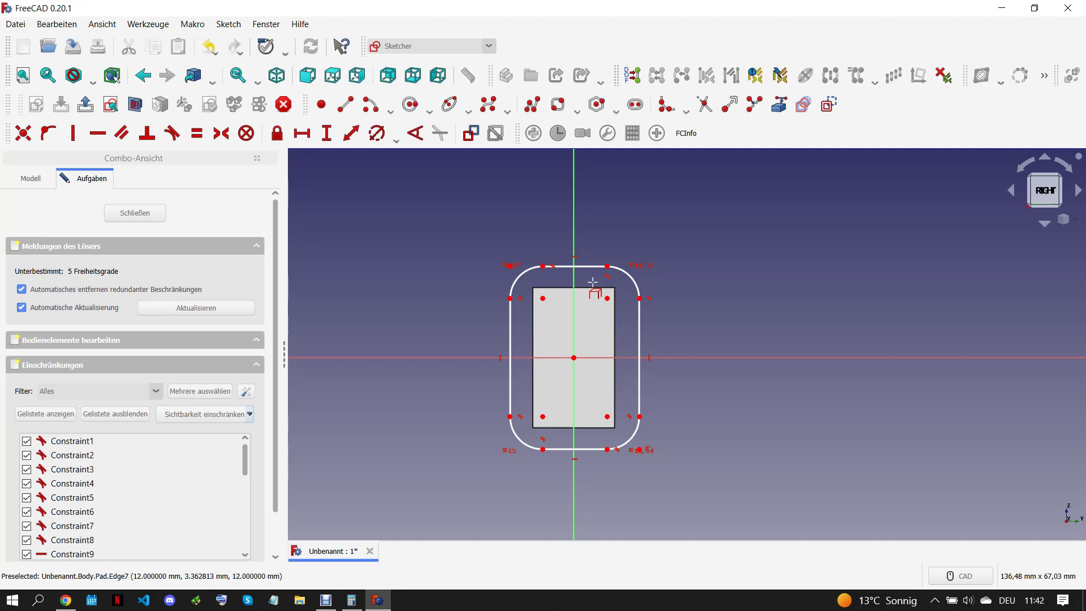
click(590, 286)
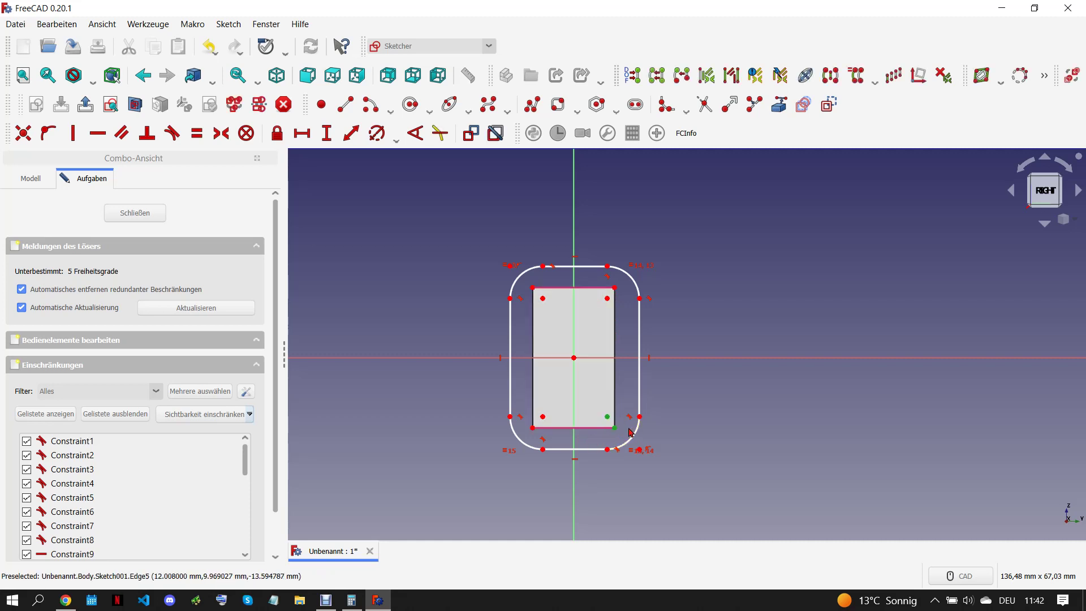
key(c)
click(543, 298)
click(532, 288)
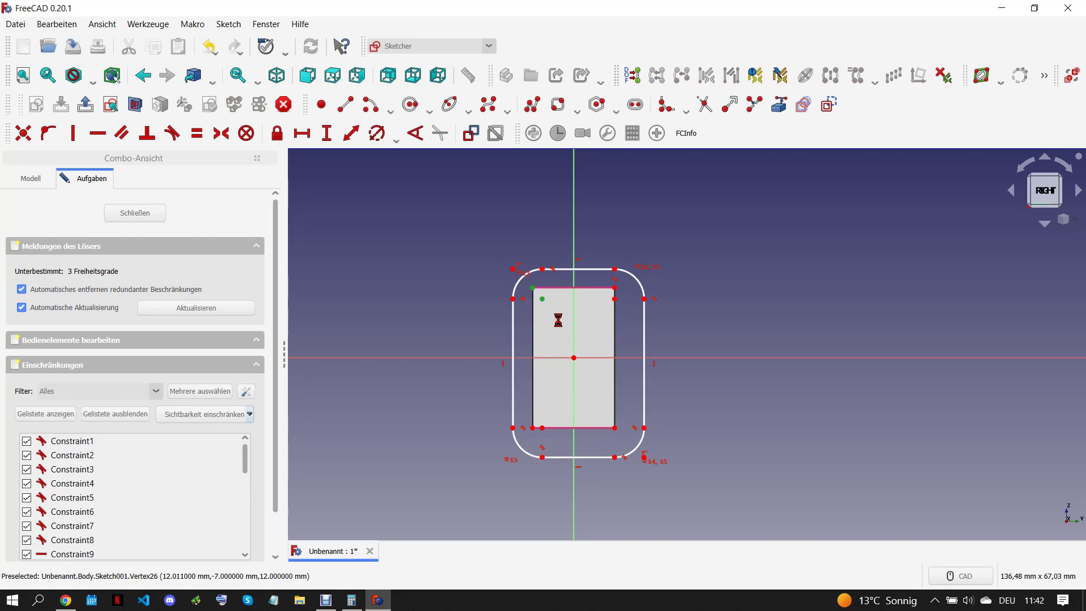
key(c)
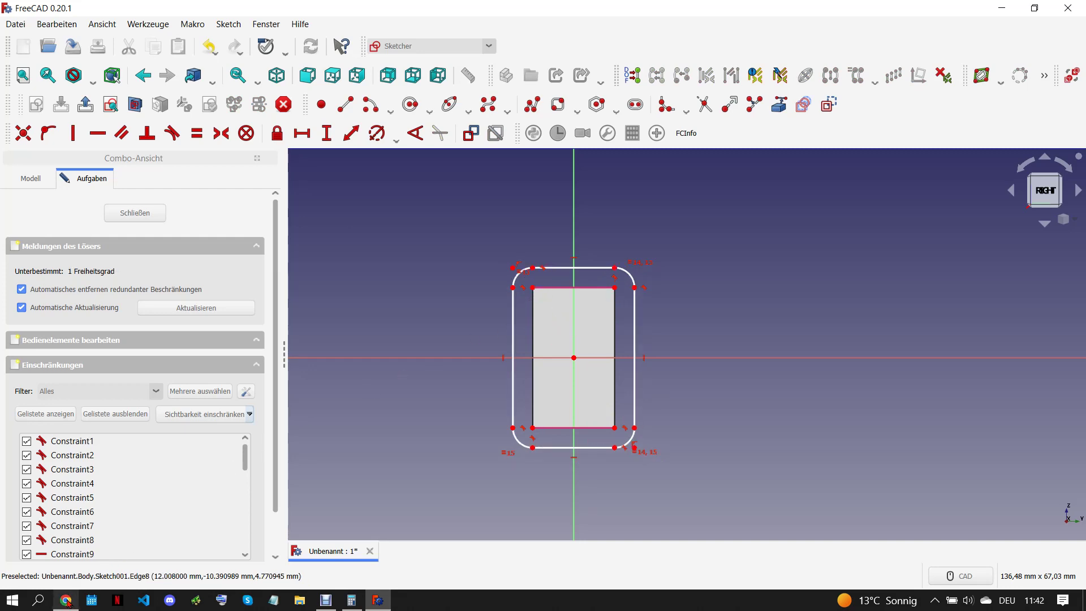
click(66, 600)
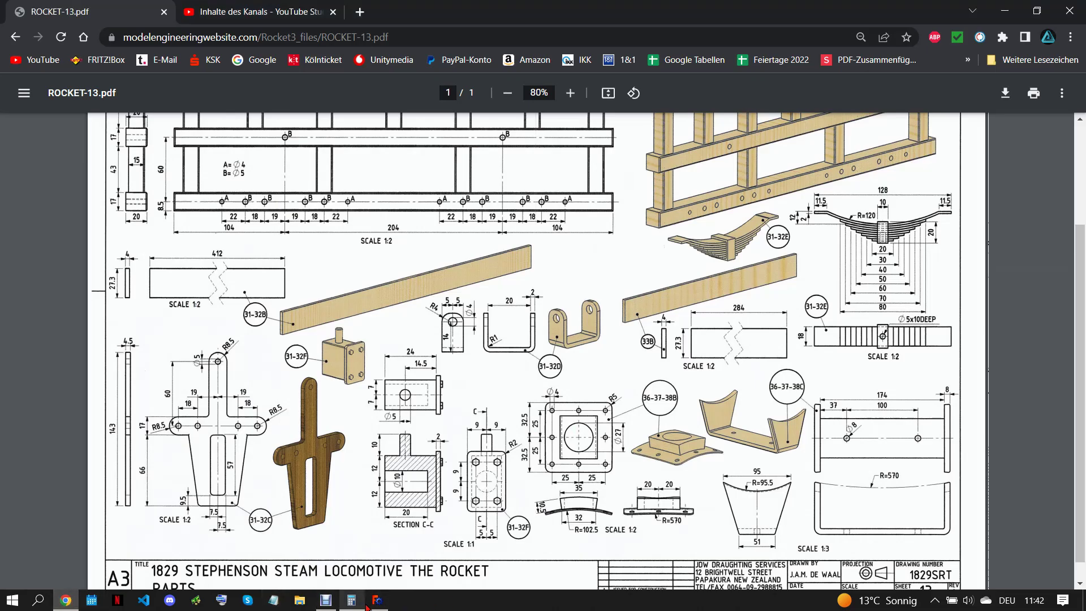
click(378, 600)
Step: Set the outline's corner 9 mm horizontally from centre and close the sketch
click(634, 288)
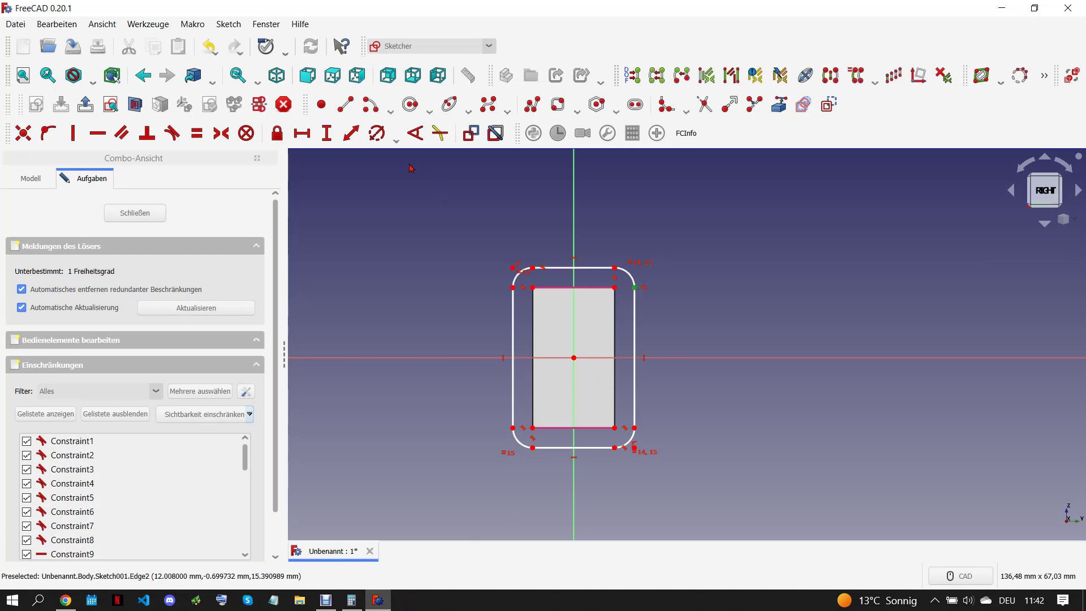
click(302, 135)
text(9)
click(373, 213)
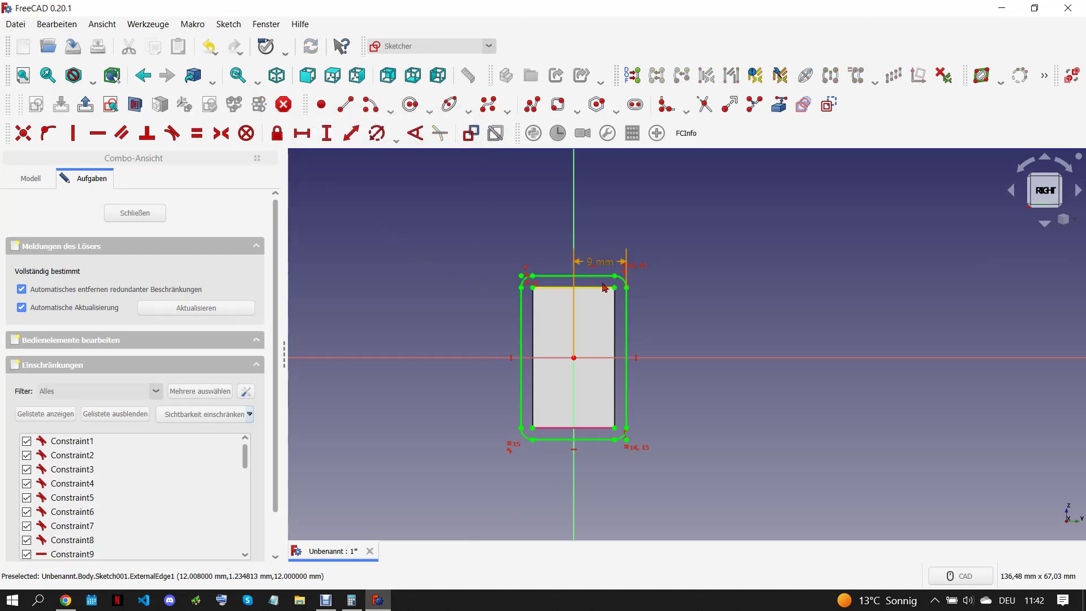
drag(600, 262, 697, 235)
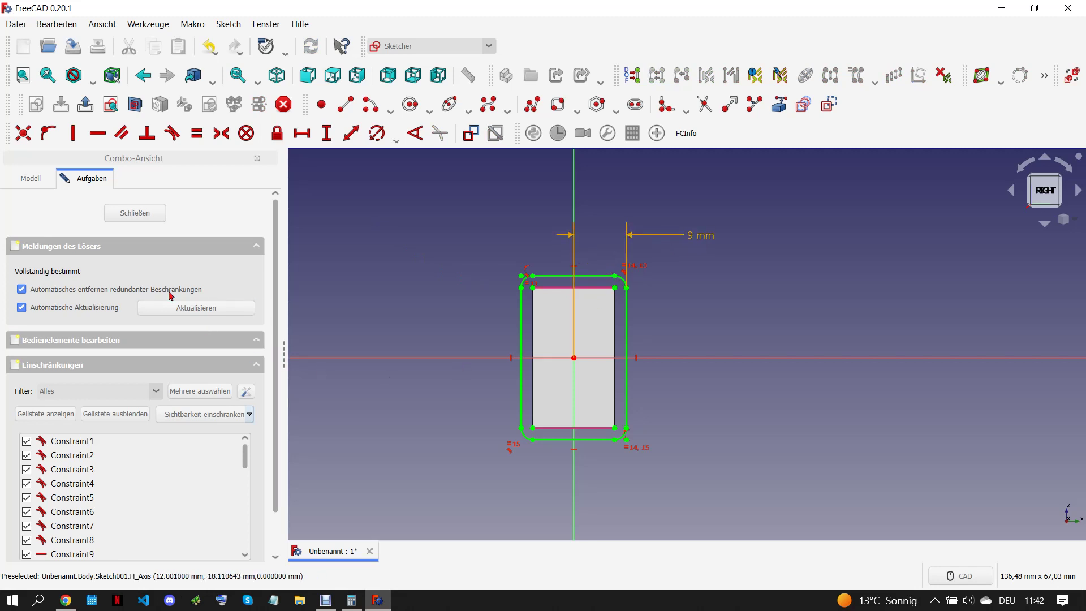
click(135, 213)
click(65, 600)
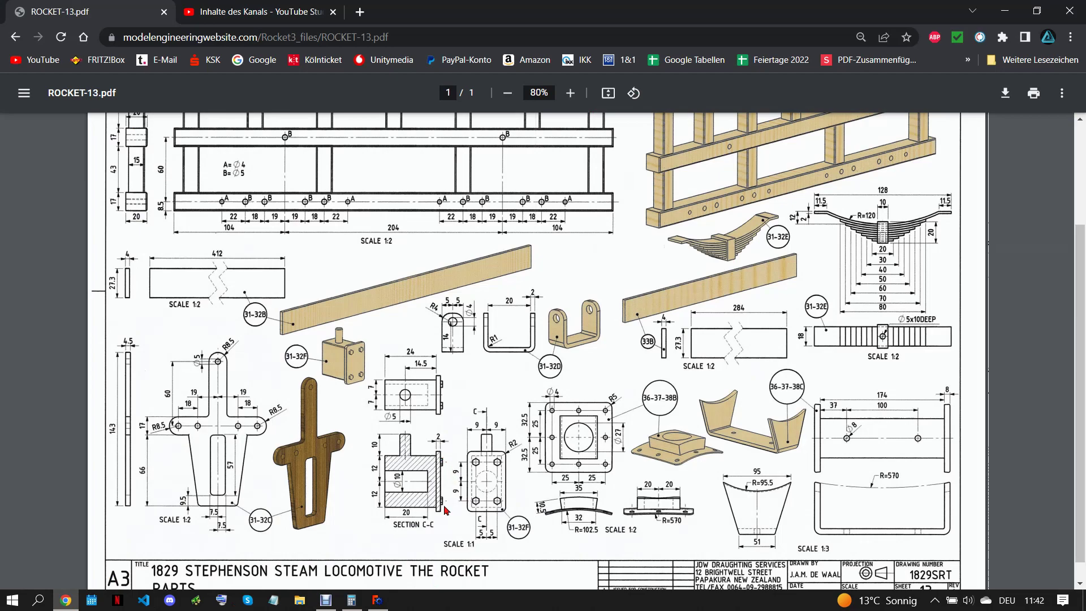
click(378, 599)
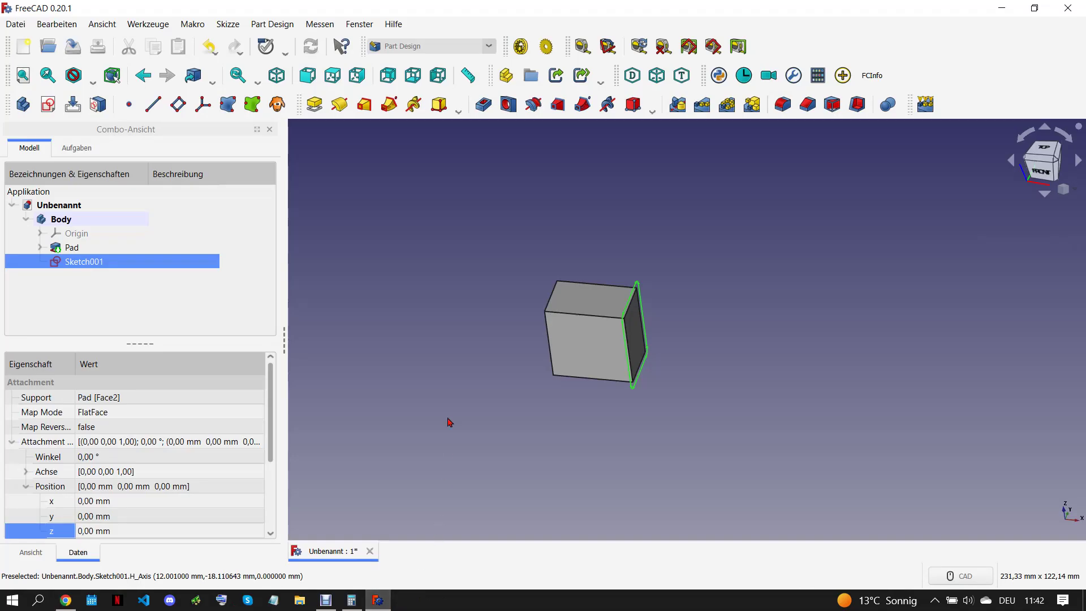
Step: Pad the rounded sketch 2 mm, then orbit and select the block's end face
click(315, 104)
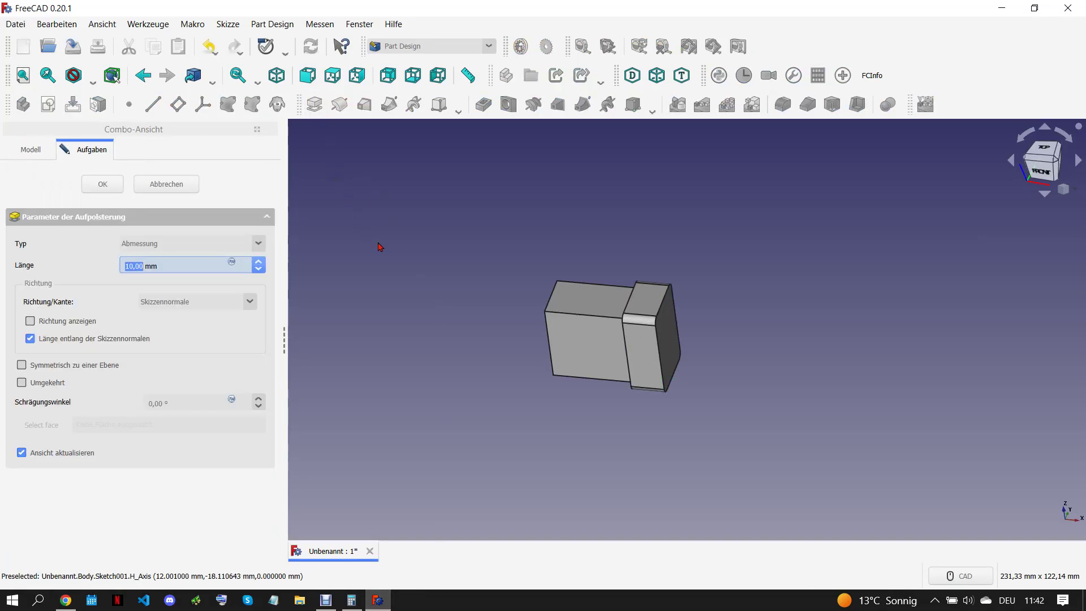
text(2)
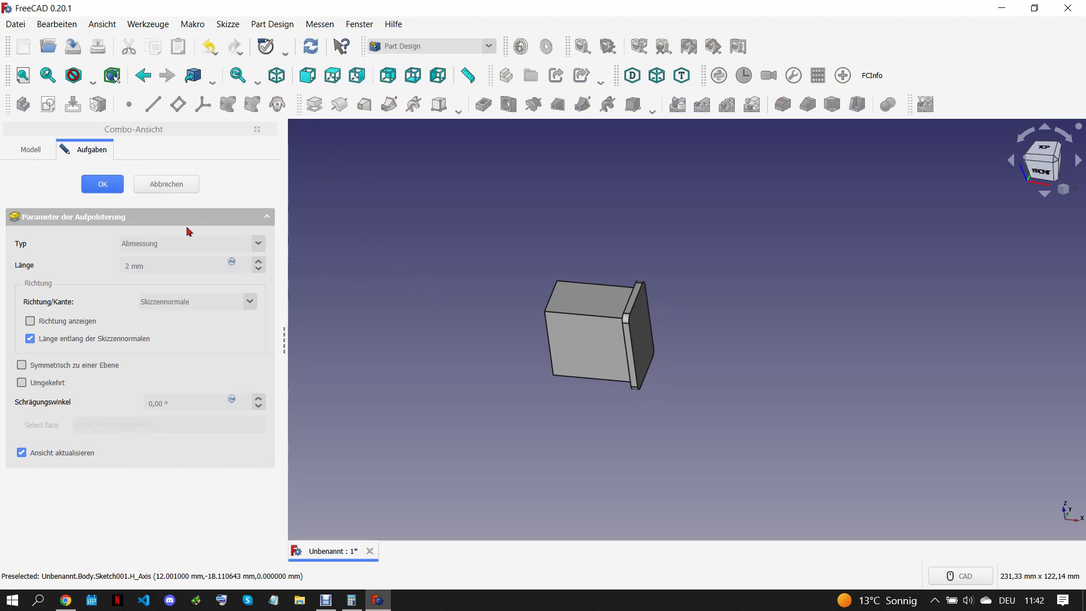
key(Return)
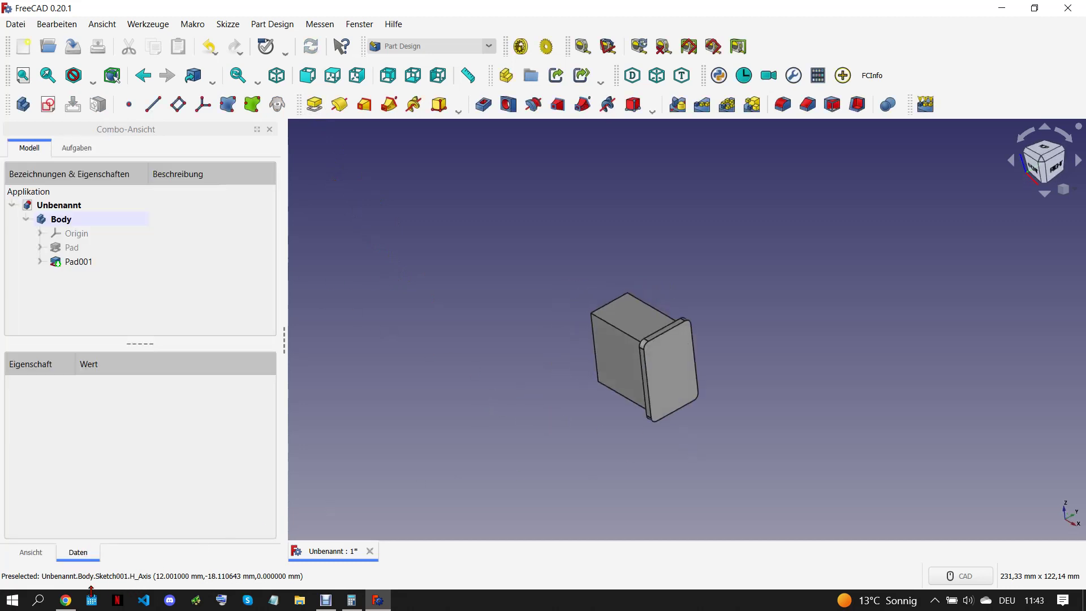
click(66, 600)
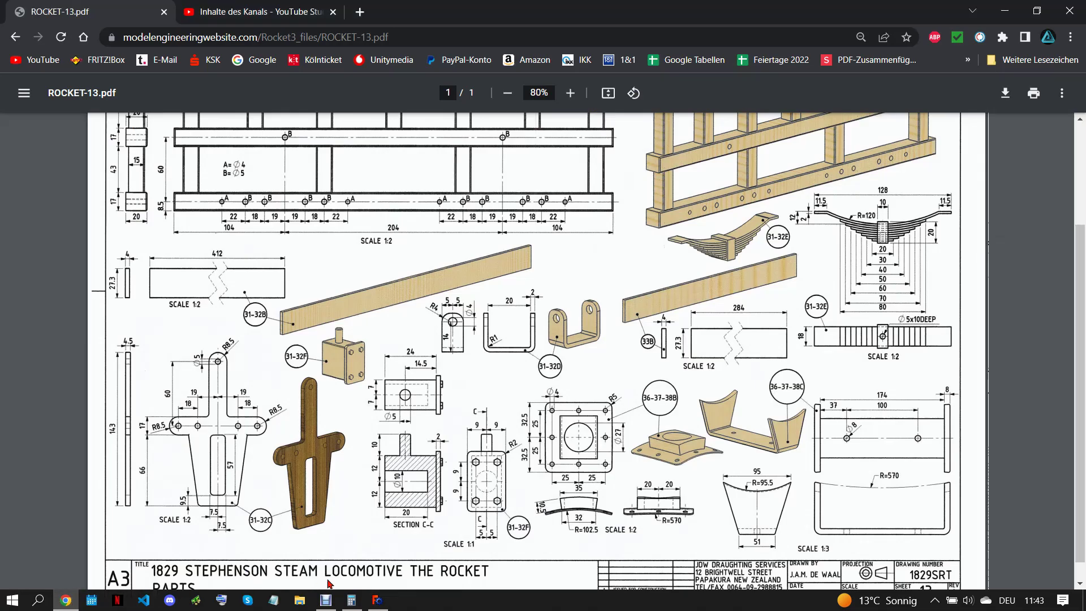
click(378, 600)
mouse_move(590, 383)
middle_down()
mouse_move(813, 407)
mouse_move(562, 346)
middle_up()
click(535, 335)
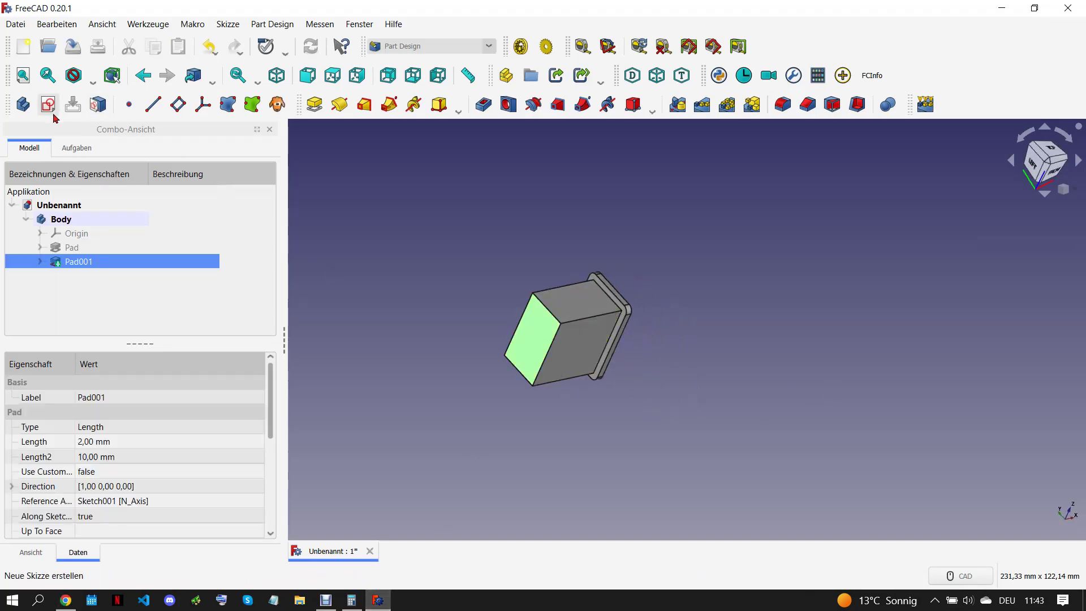
Step: Sketch a 10 mm diameter circle centred on the origin of the end face
click(411, 104)
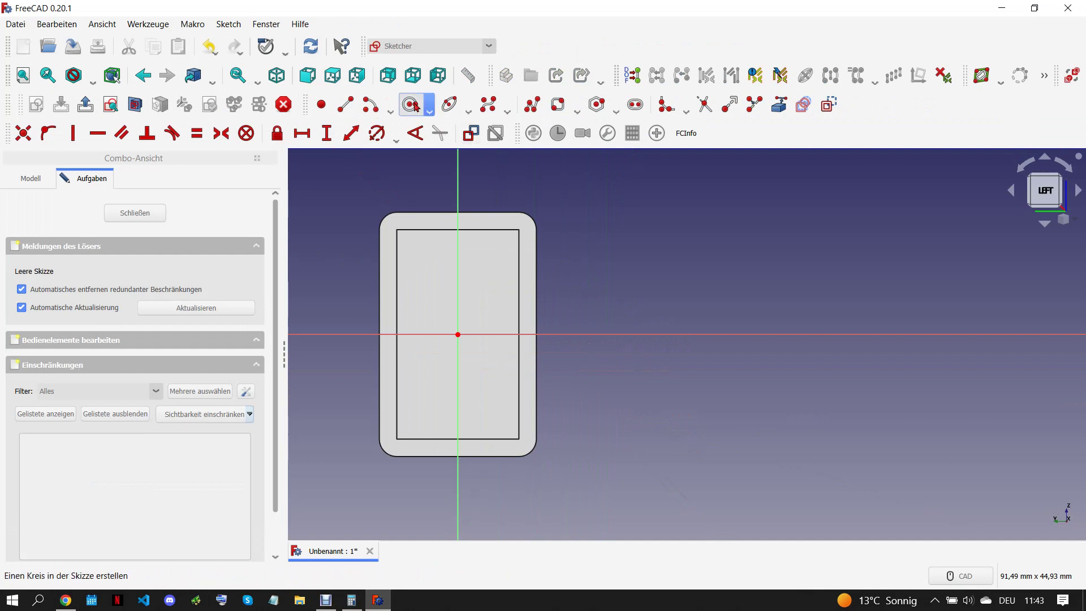
click(458, 335)
click(482, 314)
click(376, 133)
text(1)
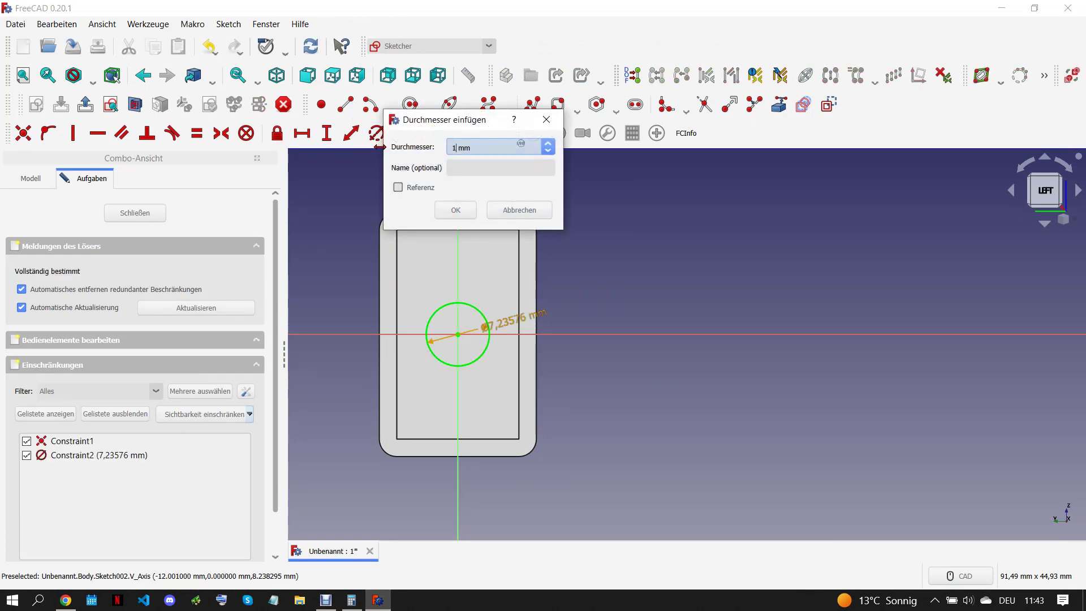
click(454, 209)
click(162, 214)
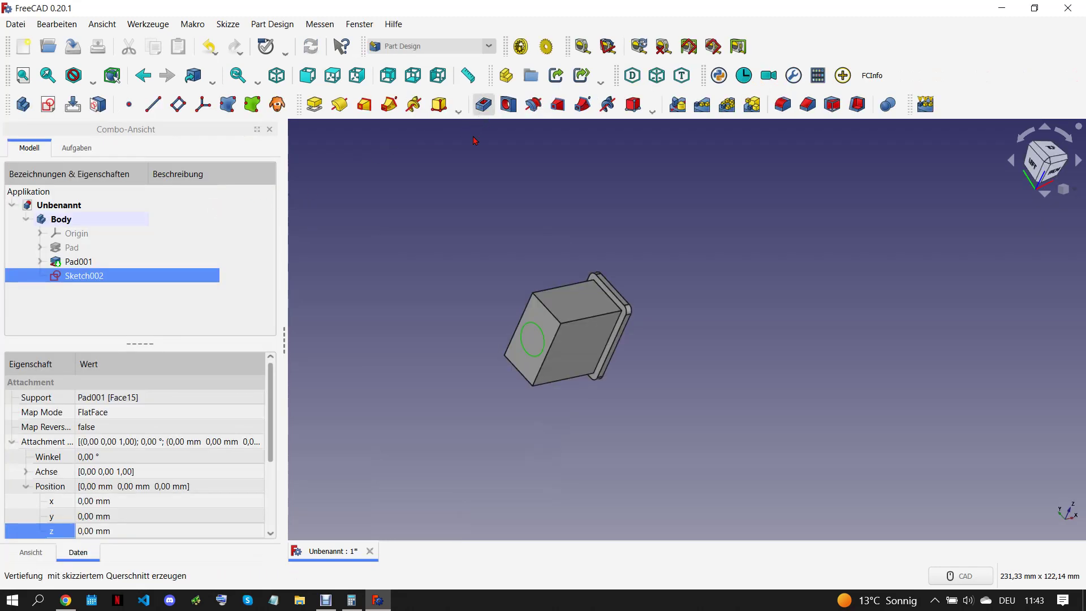
Step: Pocket the circle 20 mm deep, then begin a sketch on the block's top face
click(484, 104)
text(20)
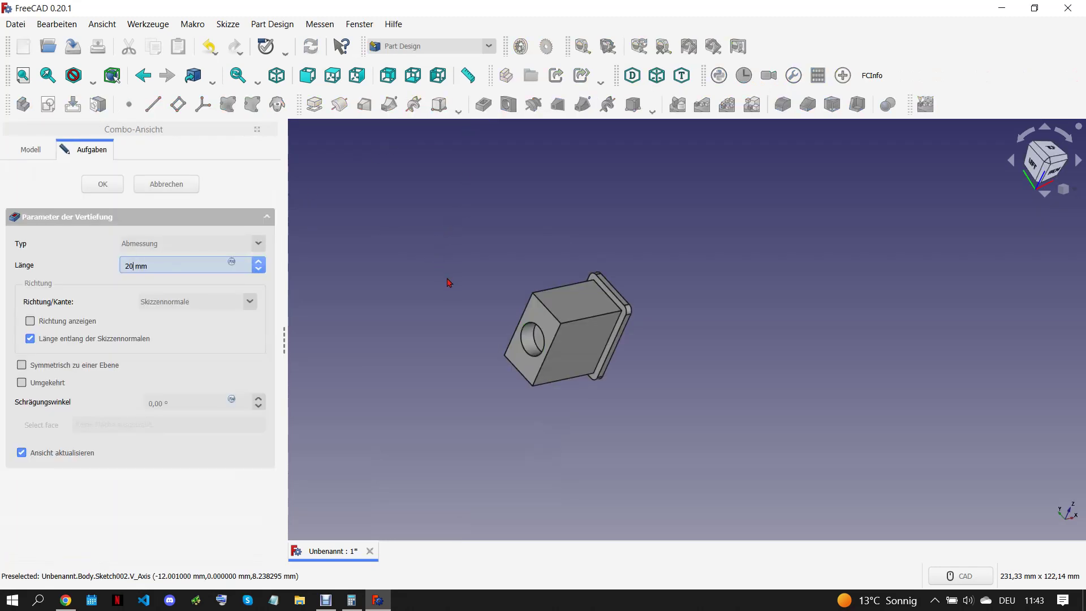
click(103, 183)
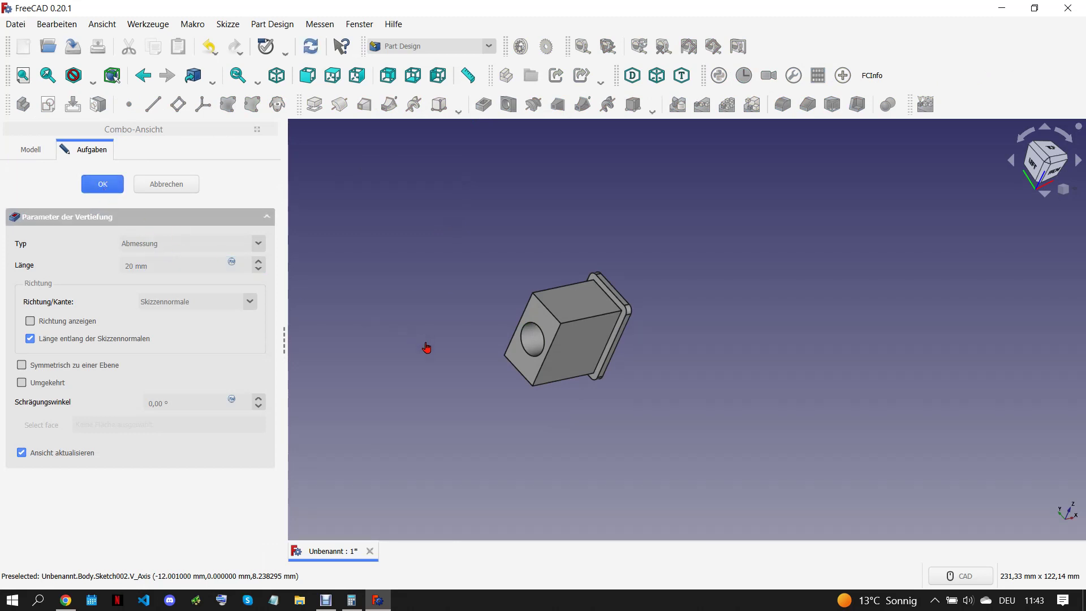
middle_drag(589, 396, 466, 406)
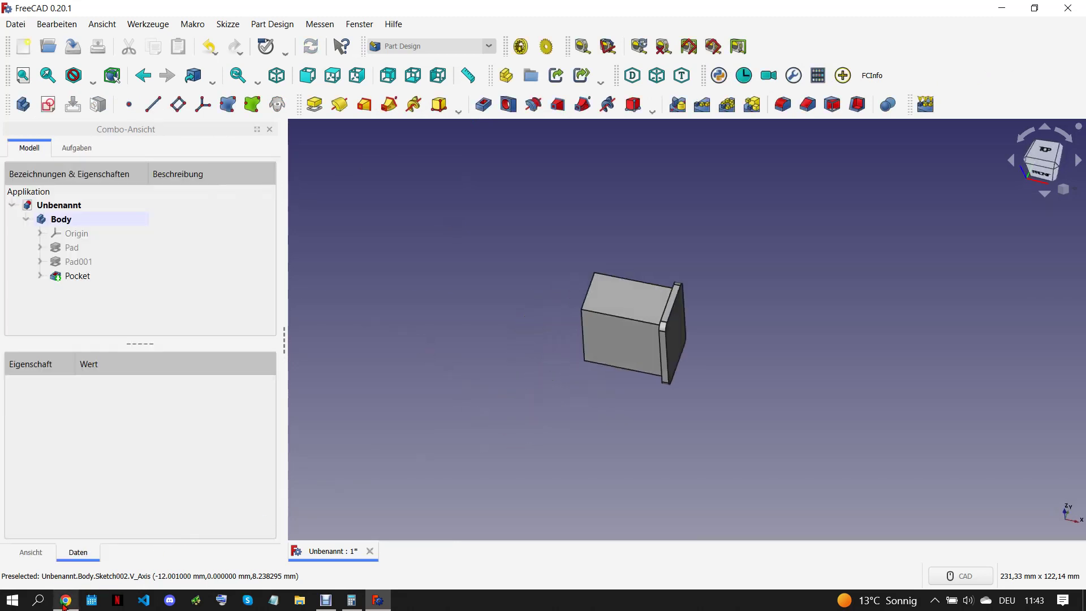
click(66, 600)
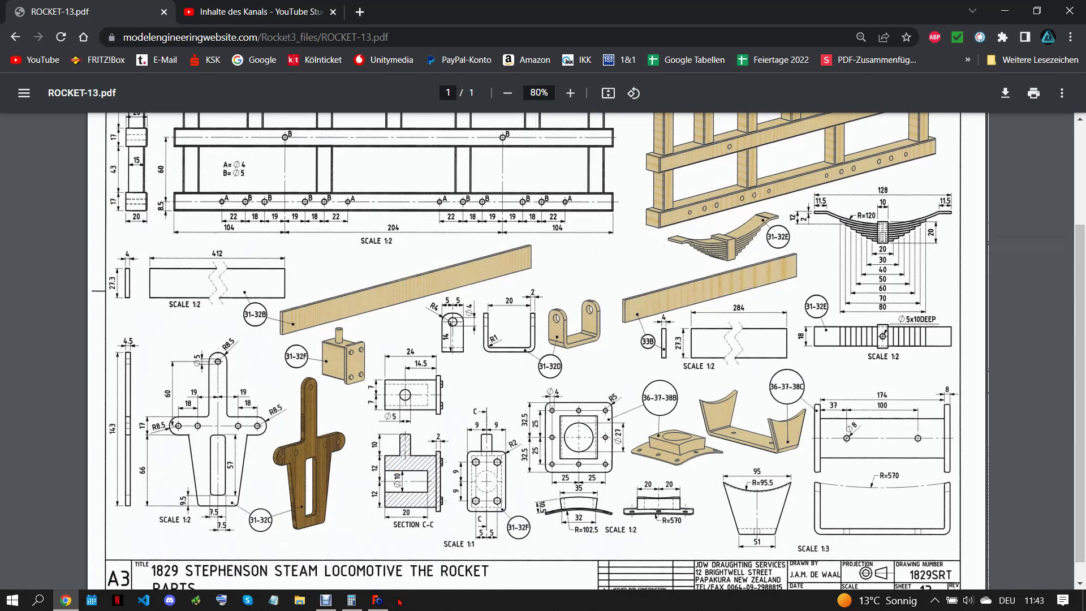
click(377, 599)
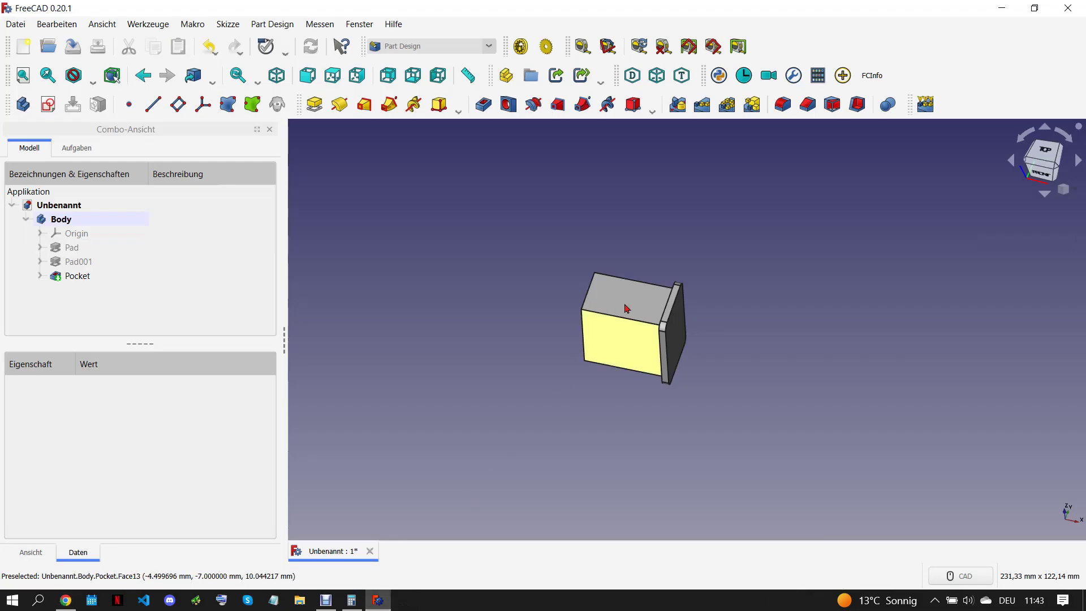
click(628, 306)
click(60, 104)
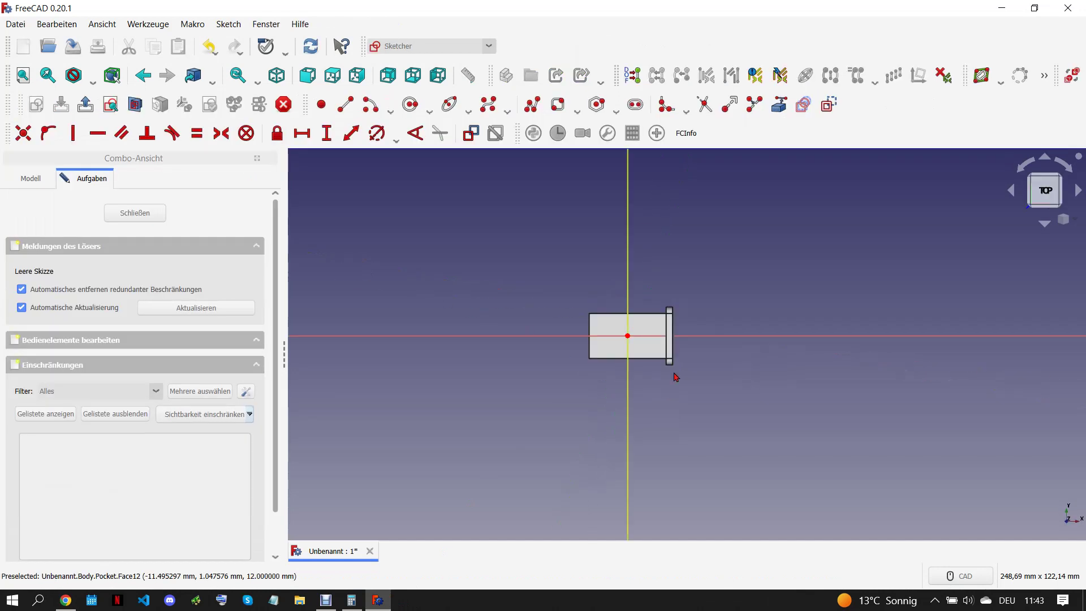
Step: Draw a 5 mm diameter circle on the horizontal axis, 14,5 mm from the end plate
click(381, 108)
click(488, 351)
click(507, 351)
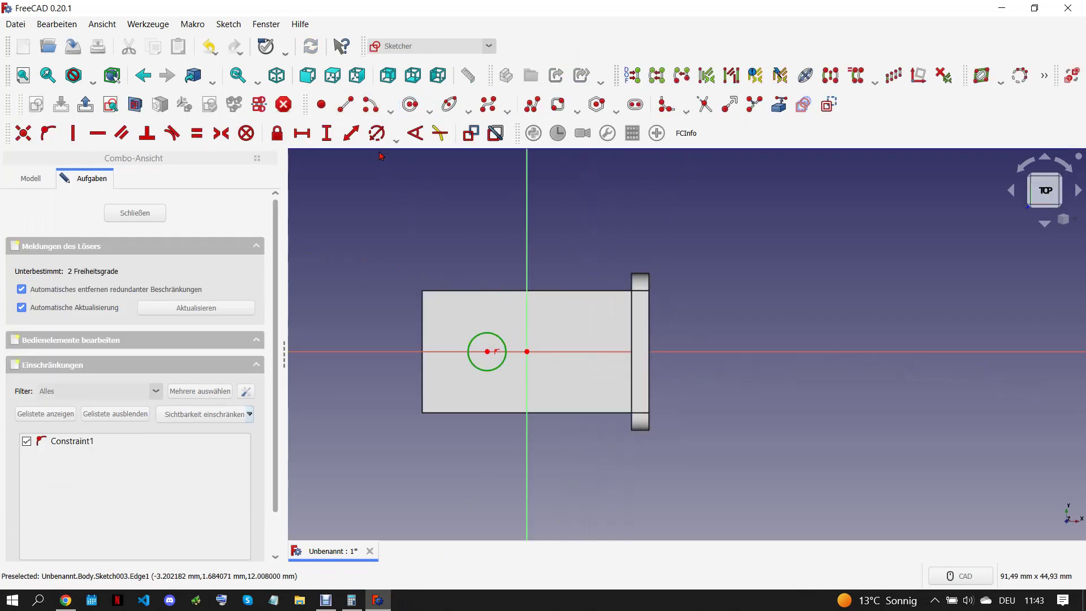
click(376, 133)
text(4)
key(BackSpace)
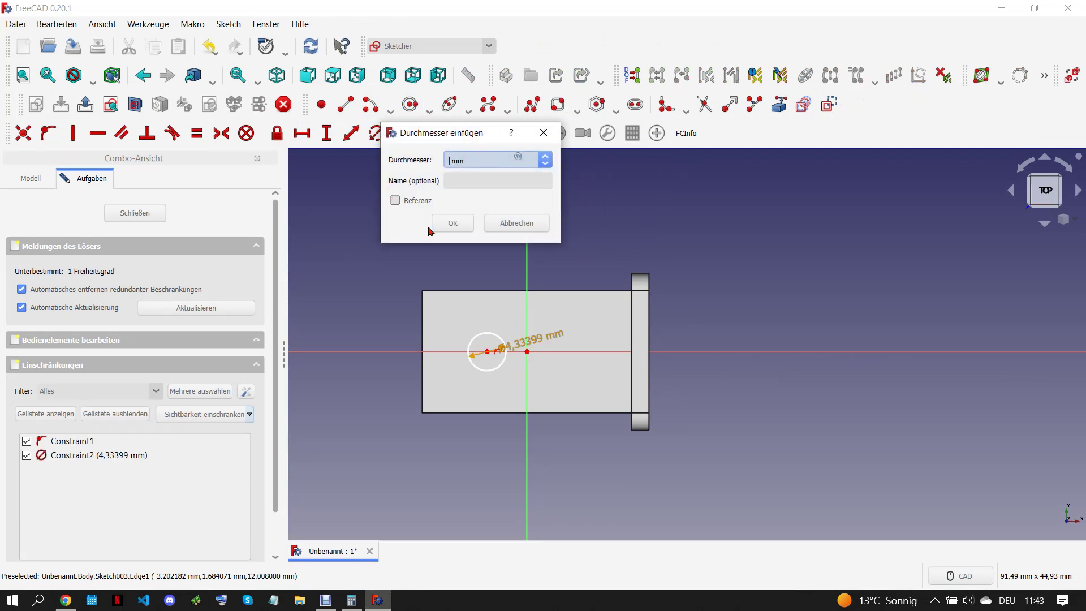
text(5)
click(453, 223)
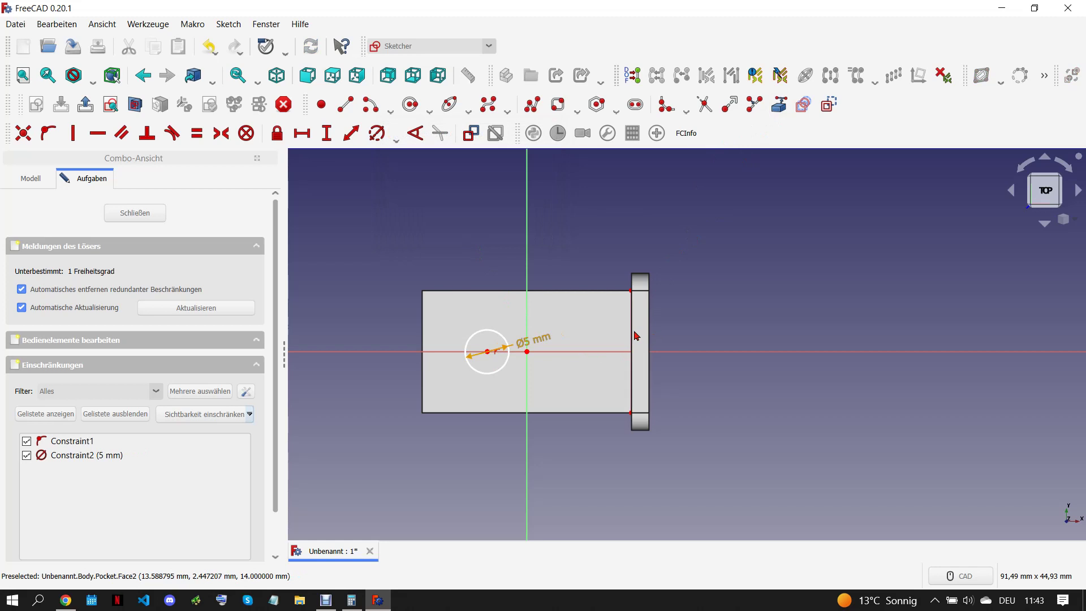
click(496, 354)
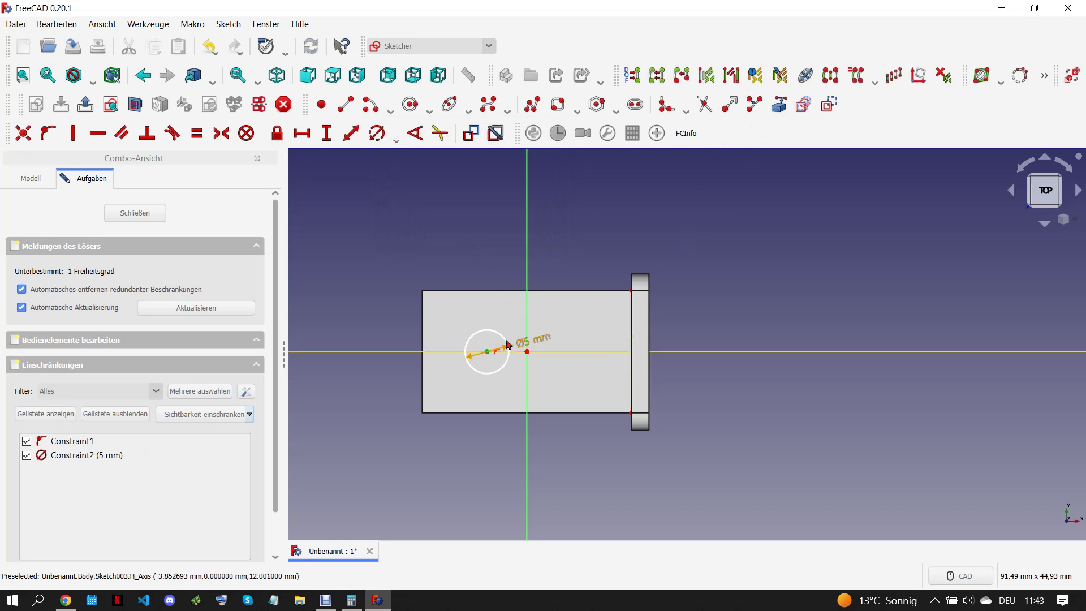
click(351, 133)
text(14,5)
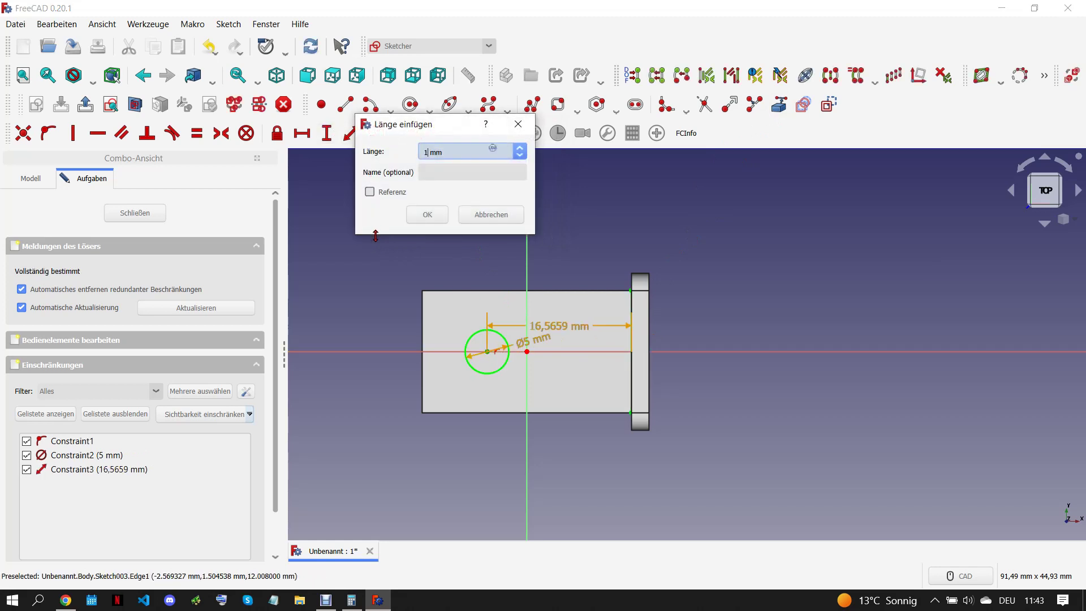
click(427, 214)
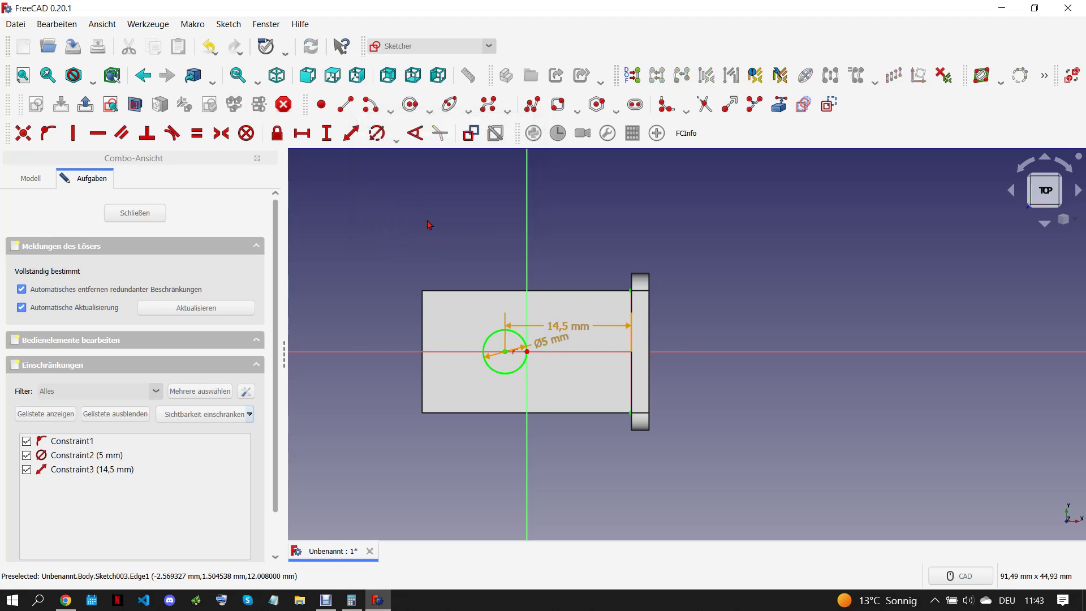
Step: Close the sketch and pad the circle 10 mm into a peg
click(163, 216)
click(314, 104)
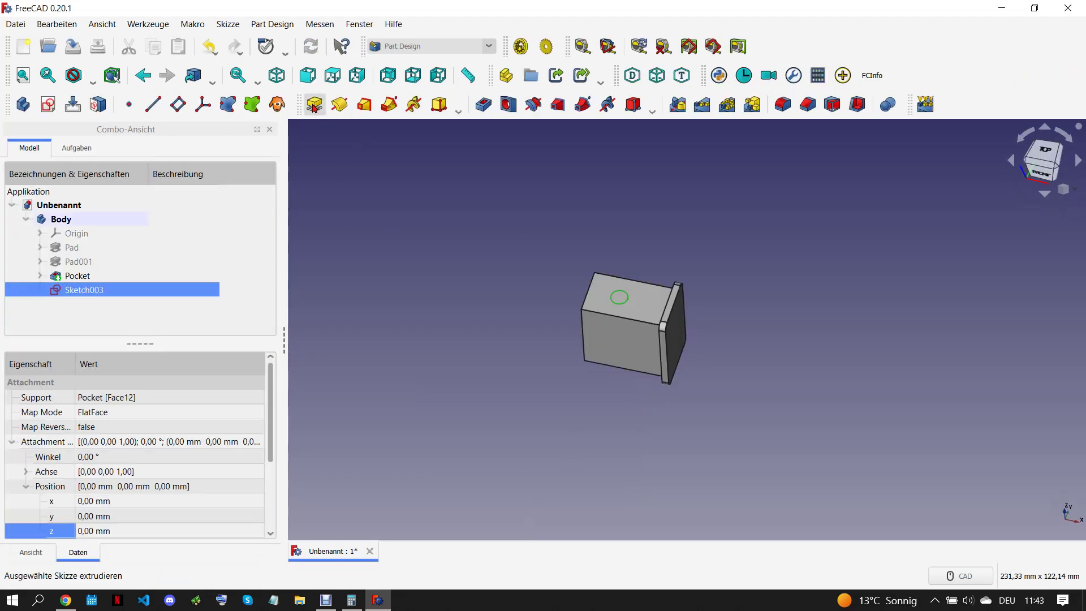
click(105, 186)
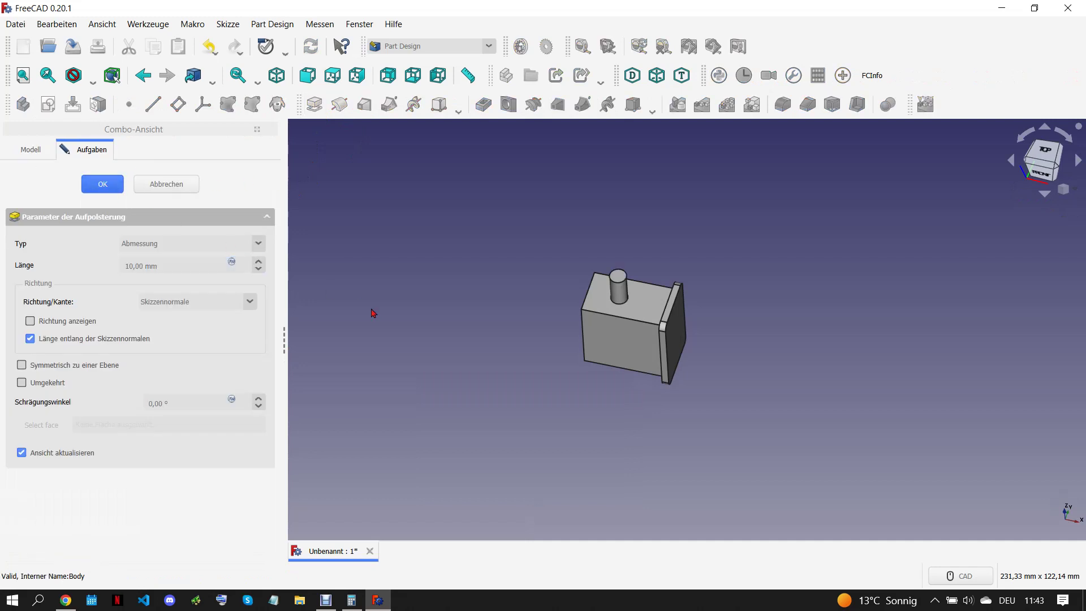
scroll(478, 390, up, 3)
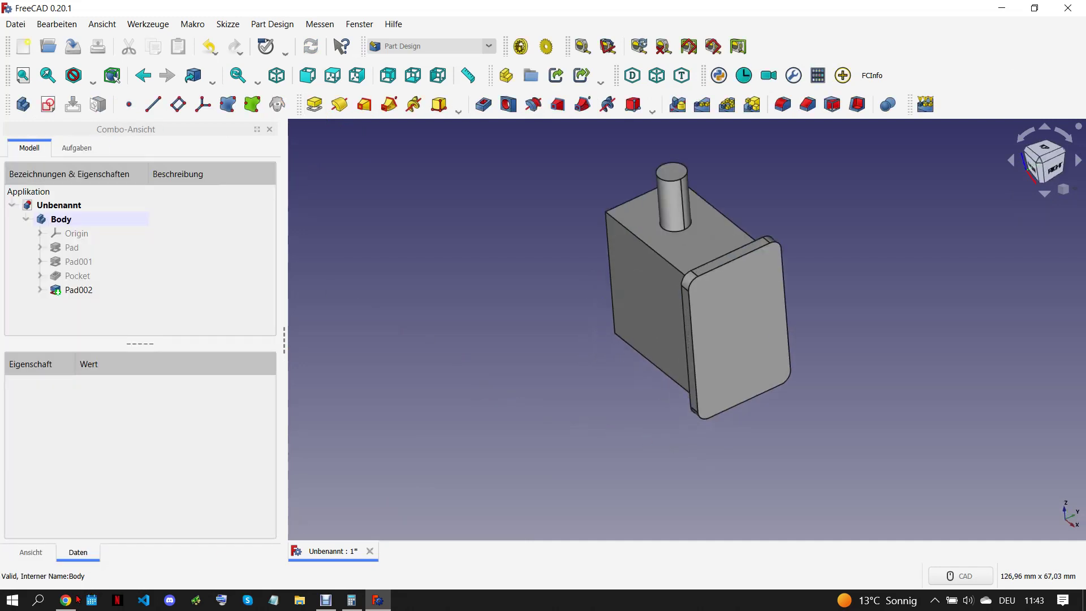
click(74, 597)
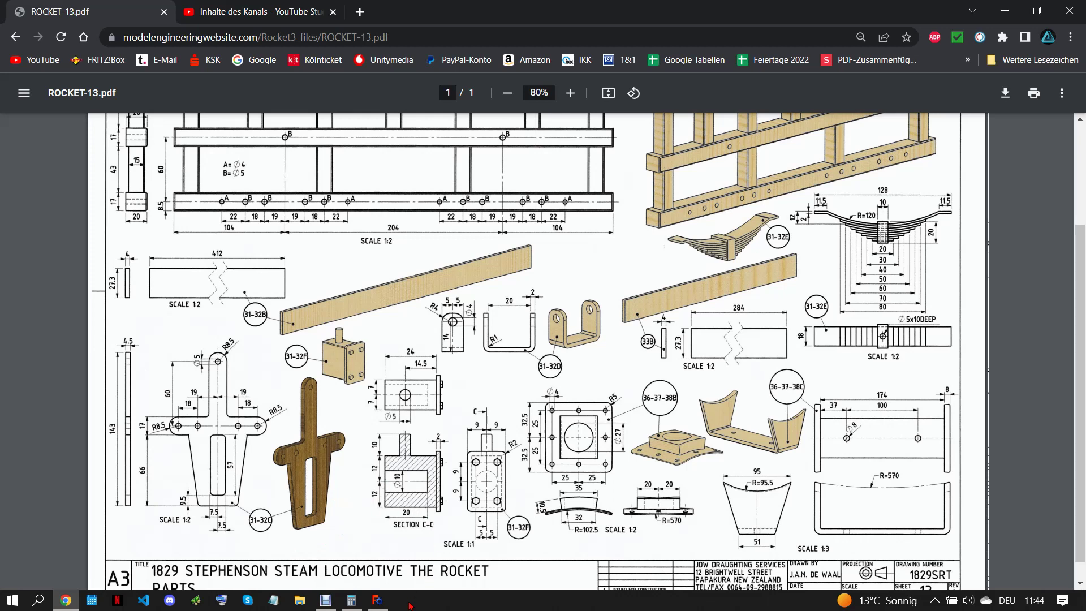
Step: Return to the FreeCAD model after reviewing the ROCKET-13 drawing
click(384, 603)
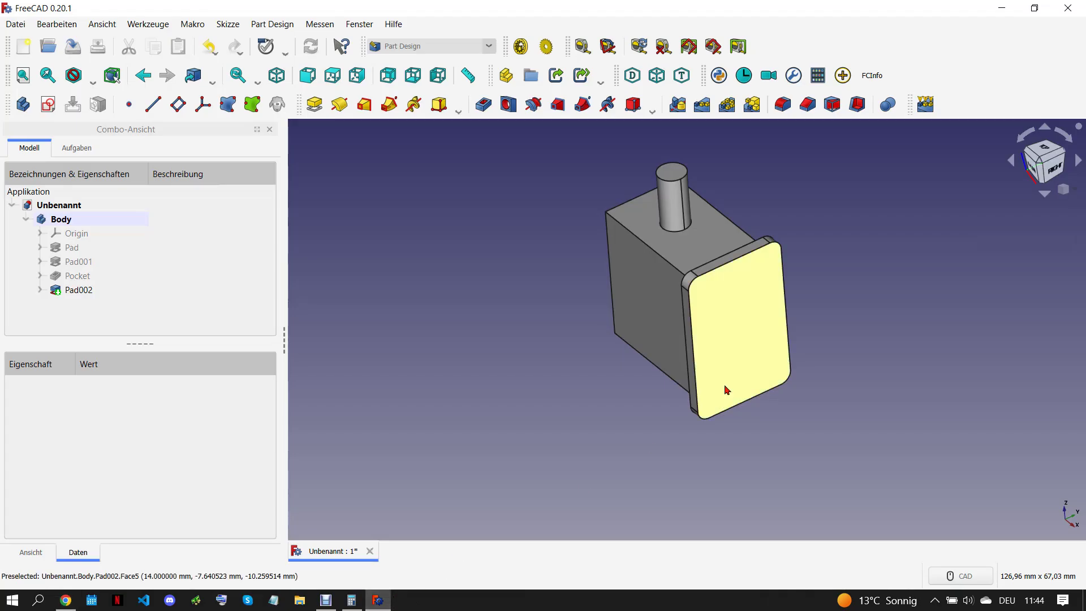
Step: Draw a regular hexagon on the end plate with a vertical left edge
click(703, 323)
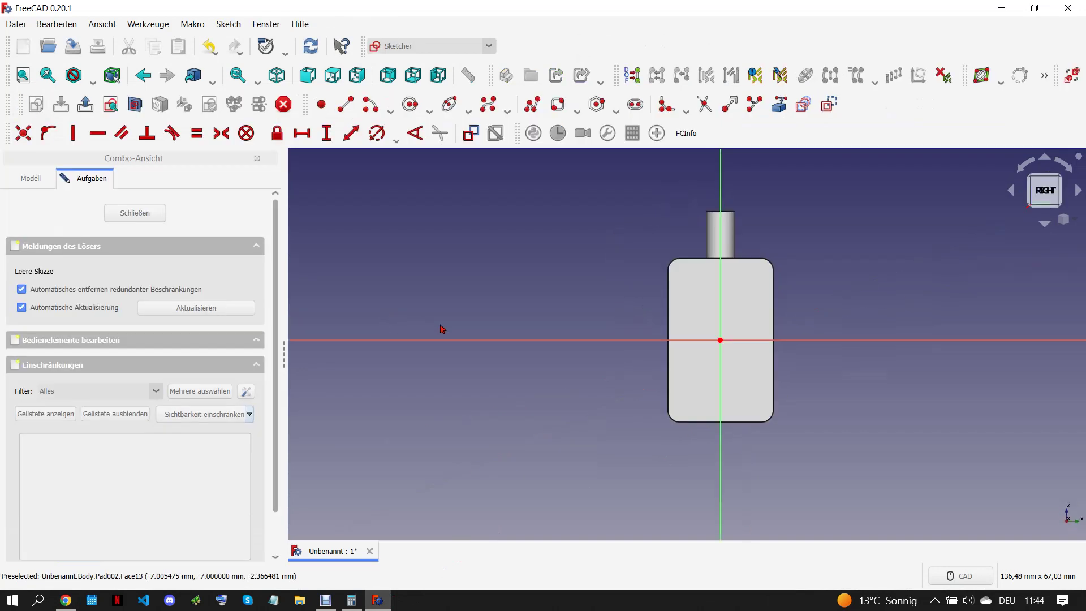
click(597, 104)
click(478, 288)
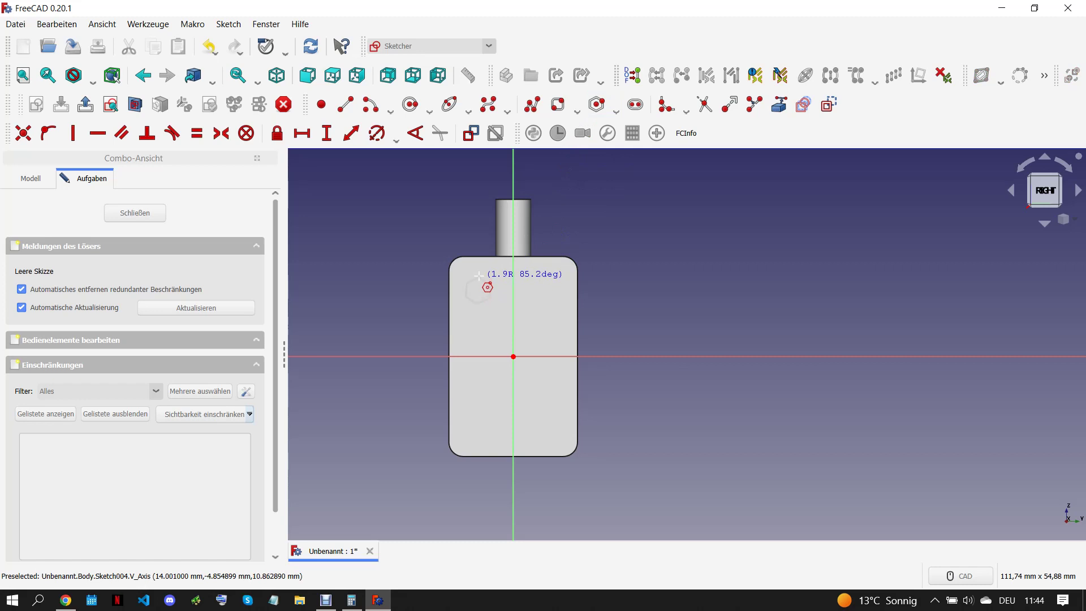
click(478, 275)
scroll(478, 289, up, 2)
scroll(479, 289, up, 3)
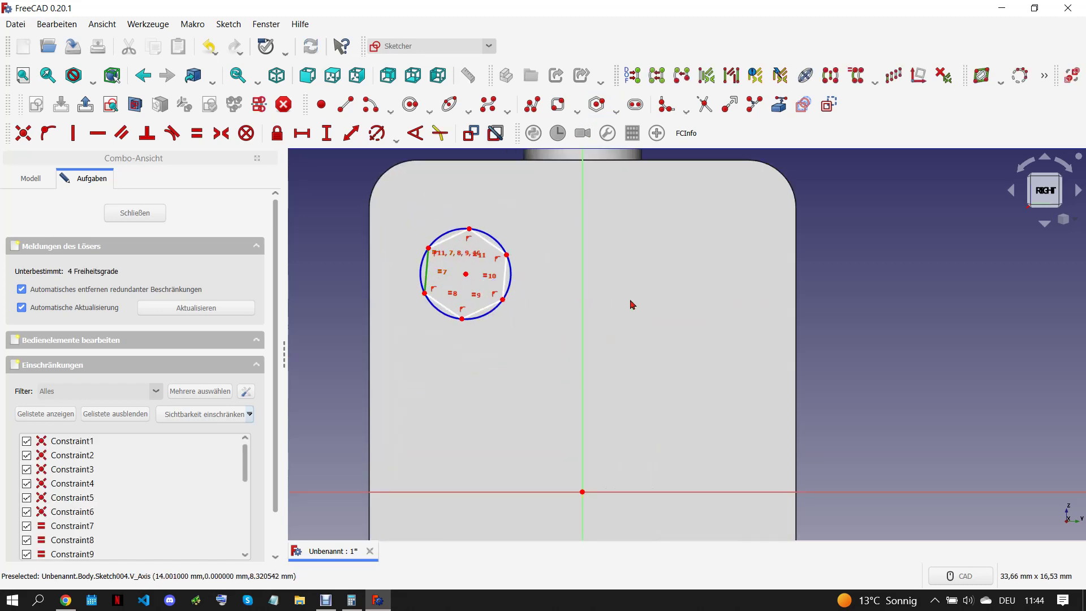
key(v)
scroll(481, 292, down, 3)
scroll(478, 292, up, 2)
Step: Place the hexagon's centre 9 mm above the axis and -5 mm from the vertical axis
click(476, 279)
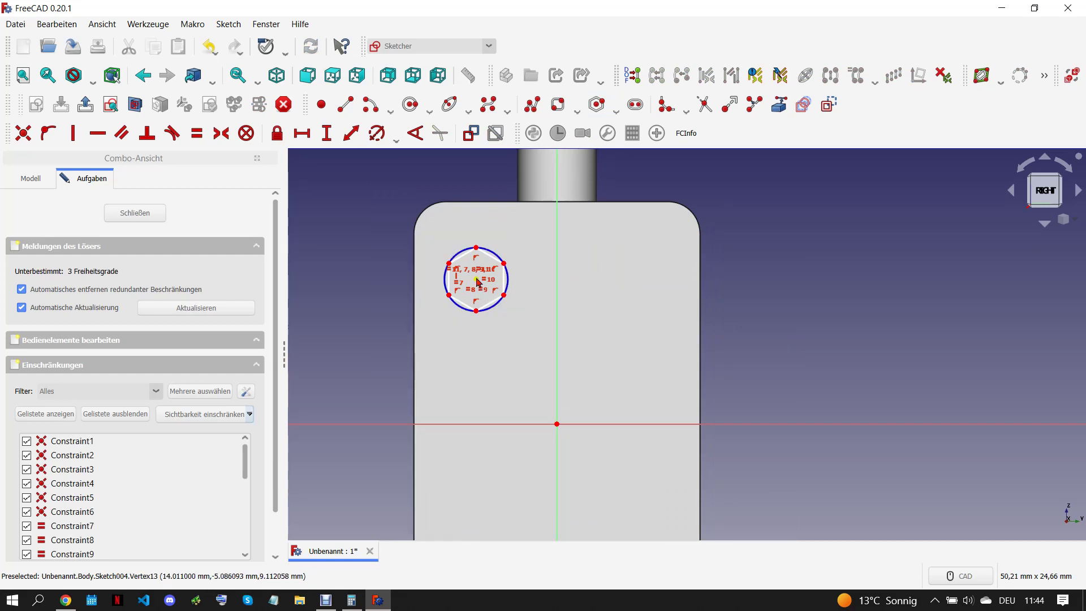
click(327, 133)
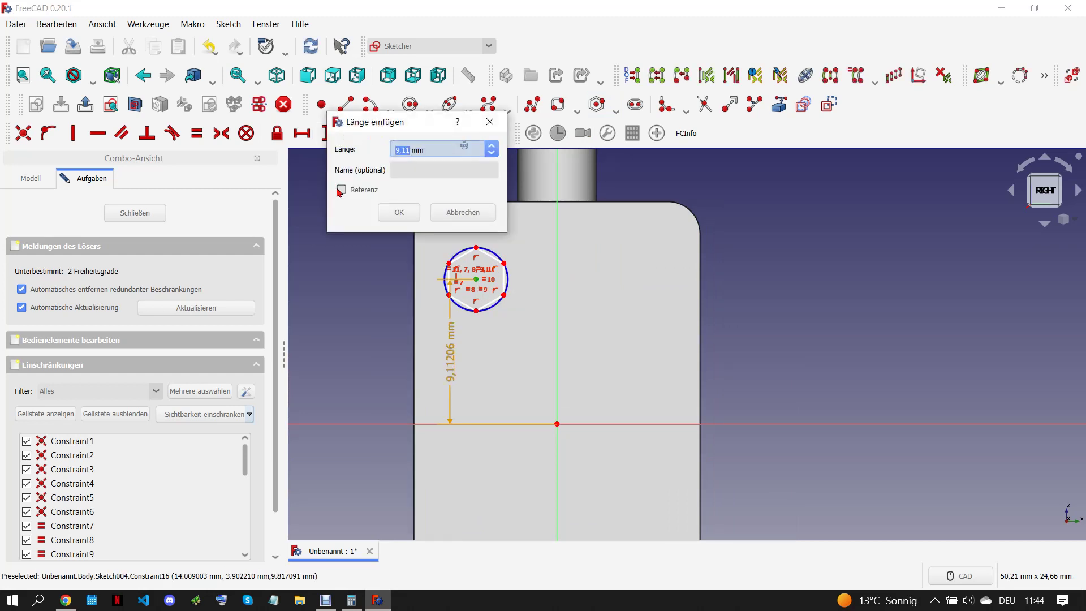
key(Return)
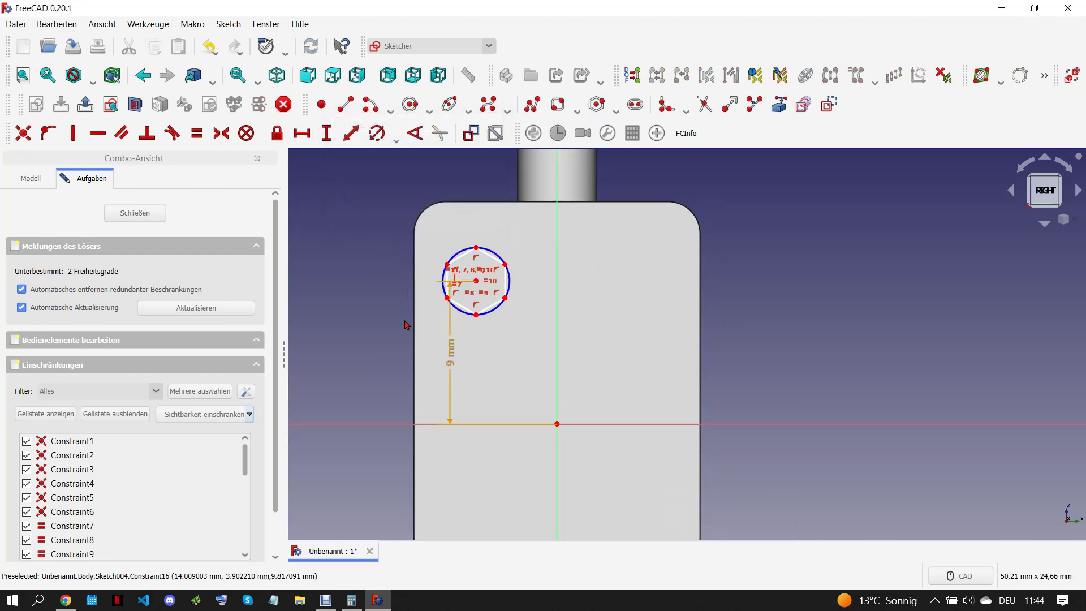
click(66, 601)
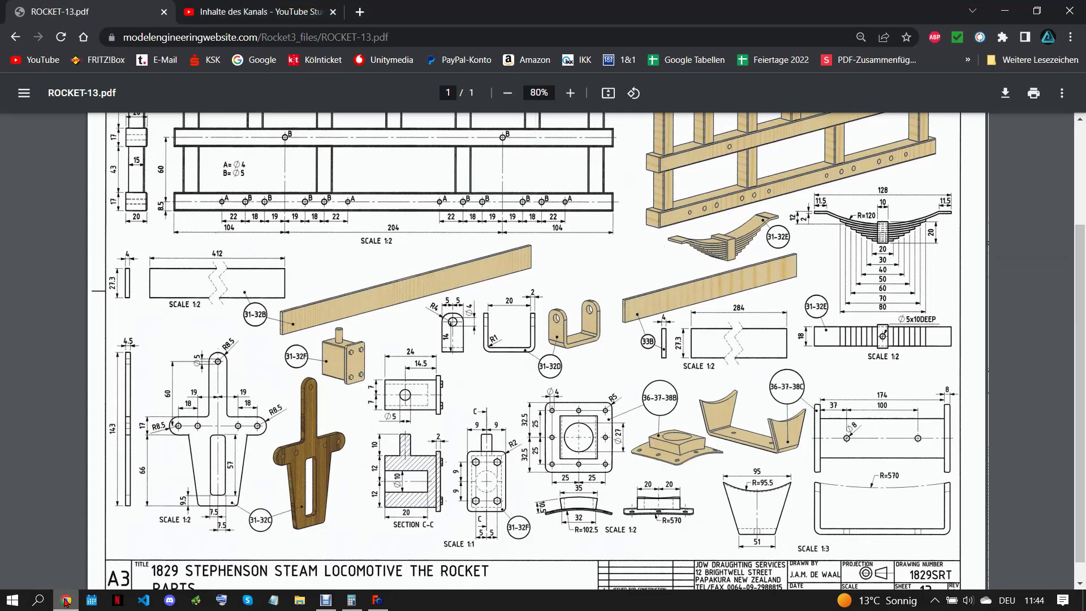
click(377, 600)
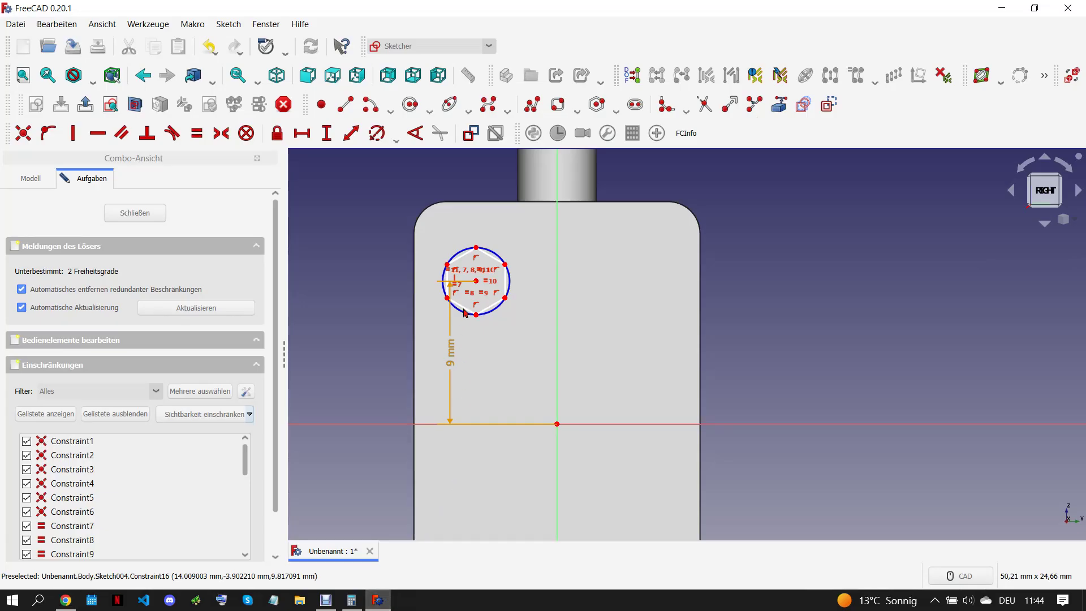
click(302, 133)
text(-5)
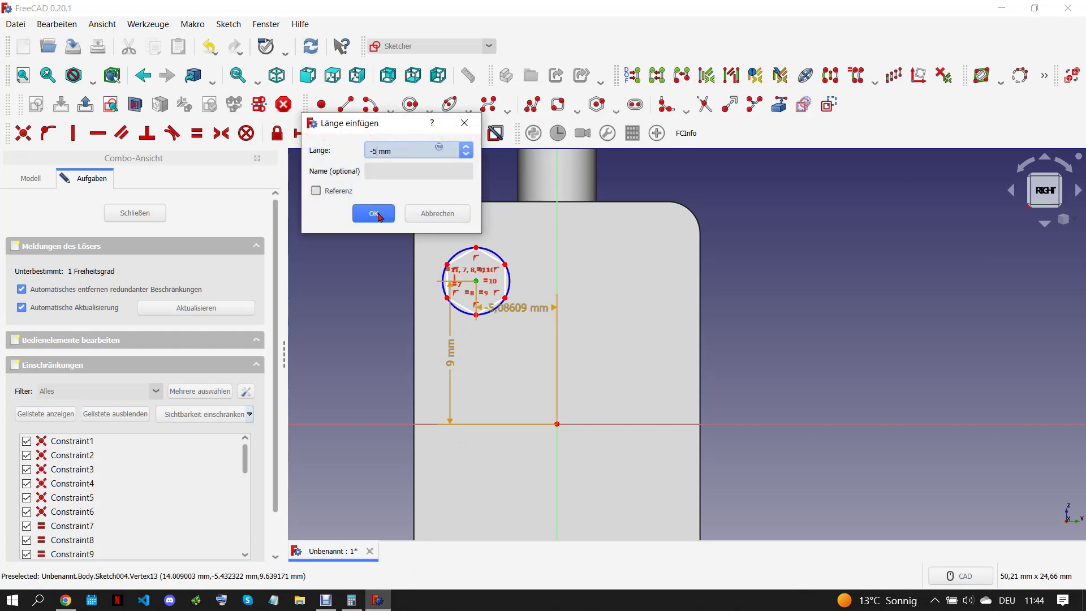
click(374, 215)
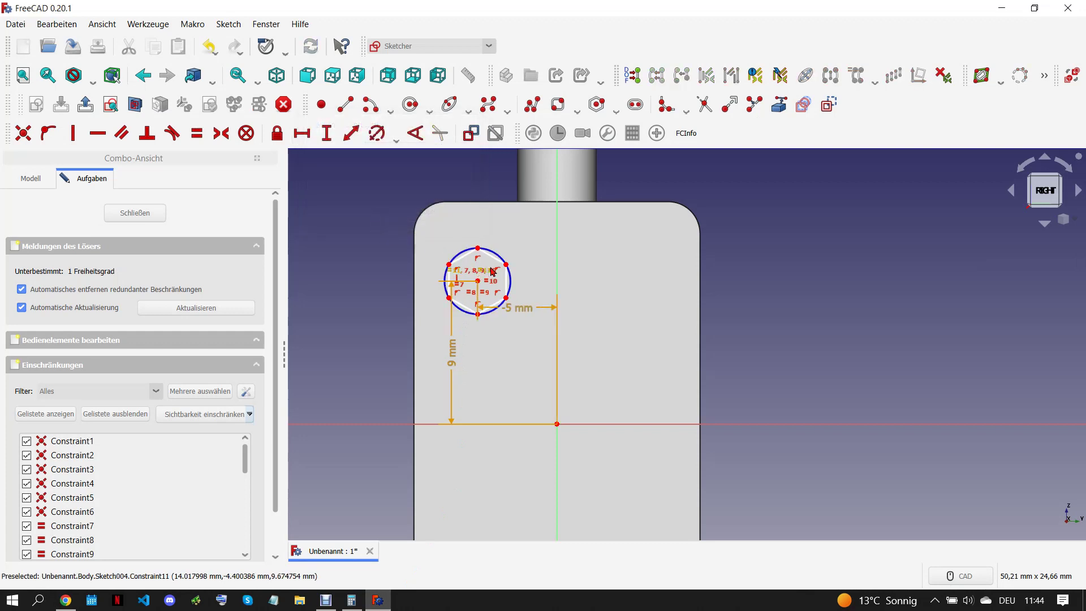
Step: Size the hexagon 2,5 mm across its vertices and close the sketch
drag(505, 268, 498, 270)
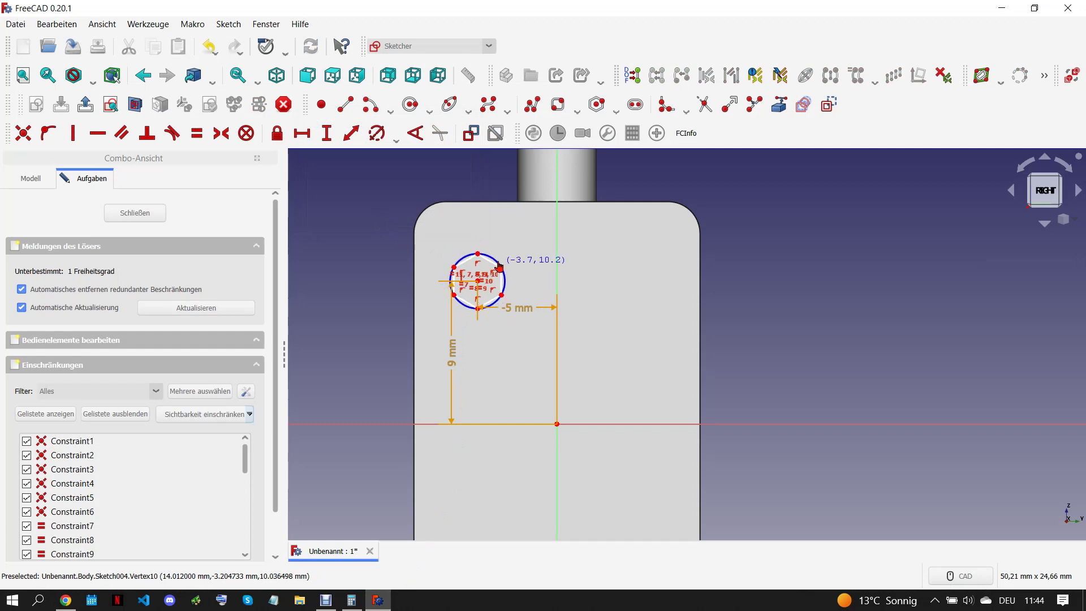
click(458, 271)
click(498, 270)
click(302, 134)
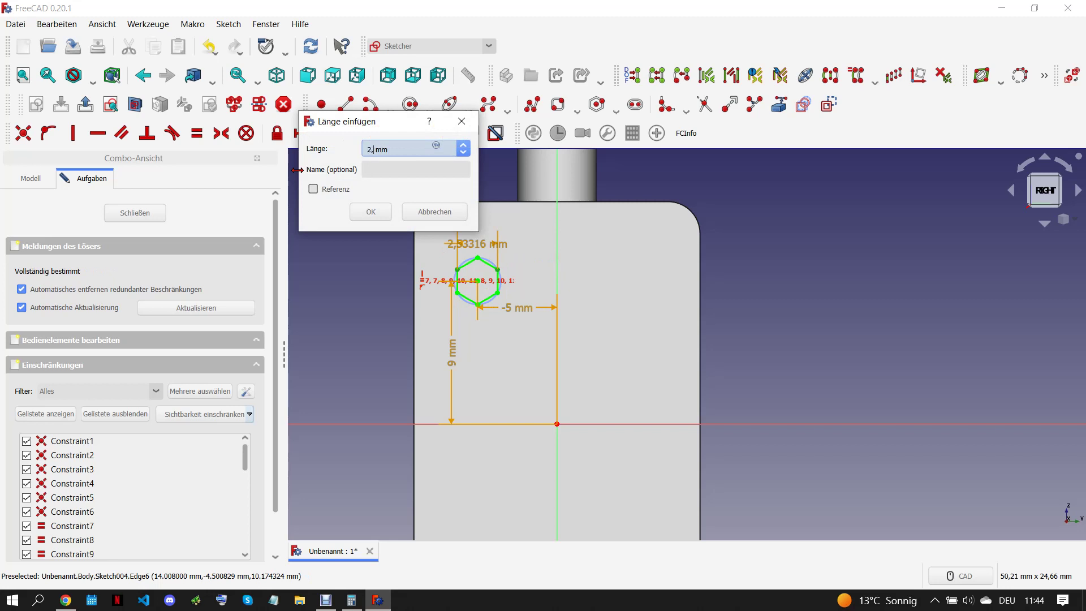
click(372, 212)
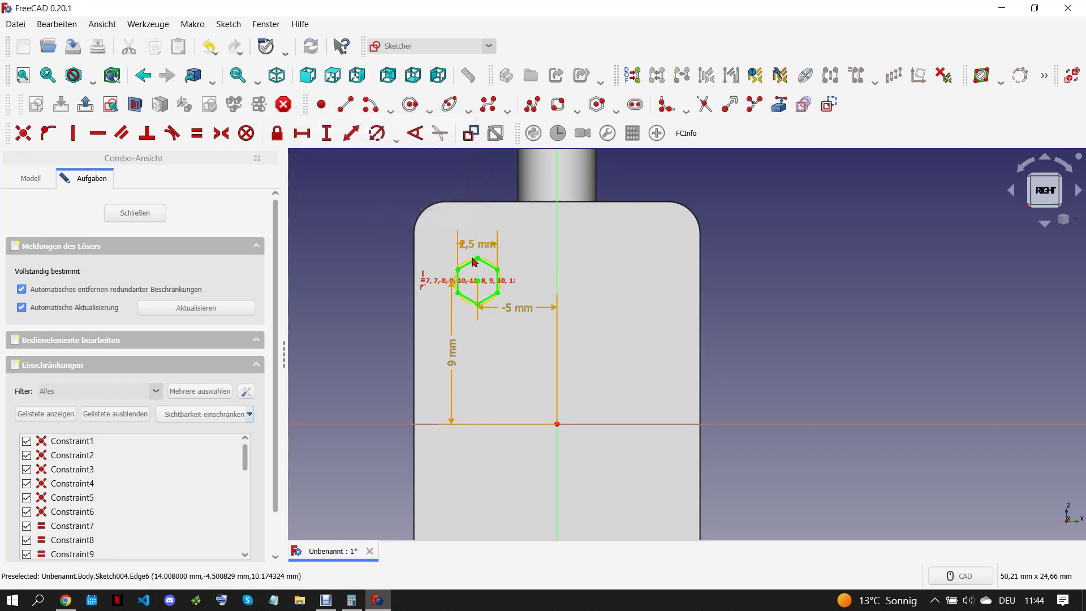
drag(482, 250, 534, 247)
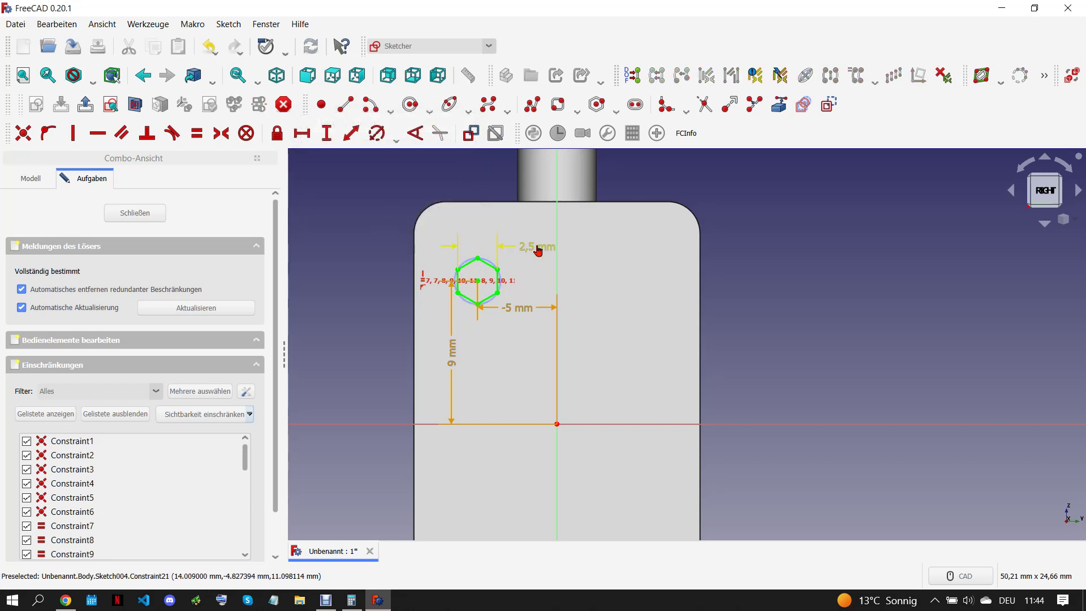
click(158, 212)
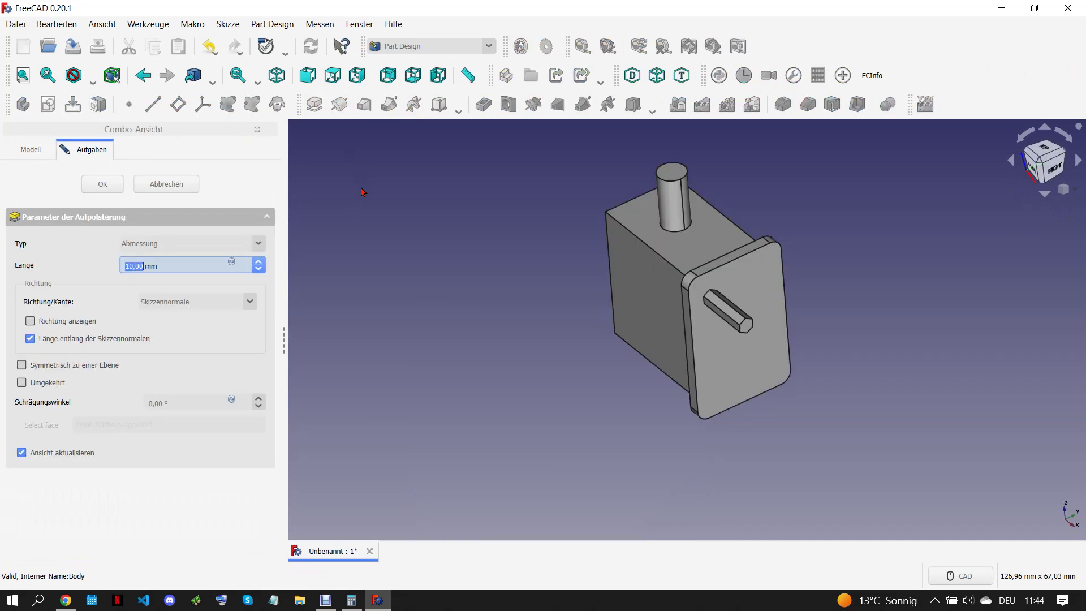
Step: Pad the hexagon 1 mm and add two Mirrored transformations in a MultiTransform
text(1)
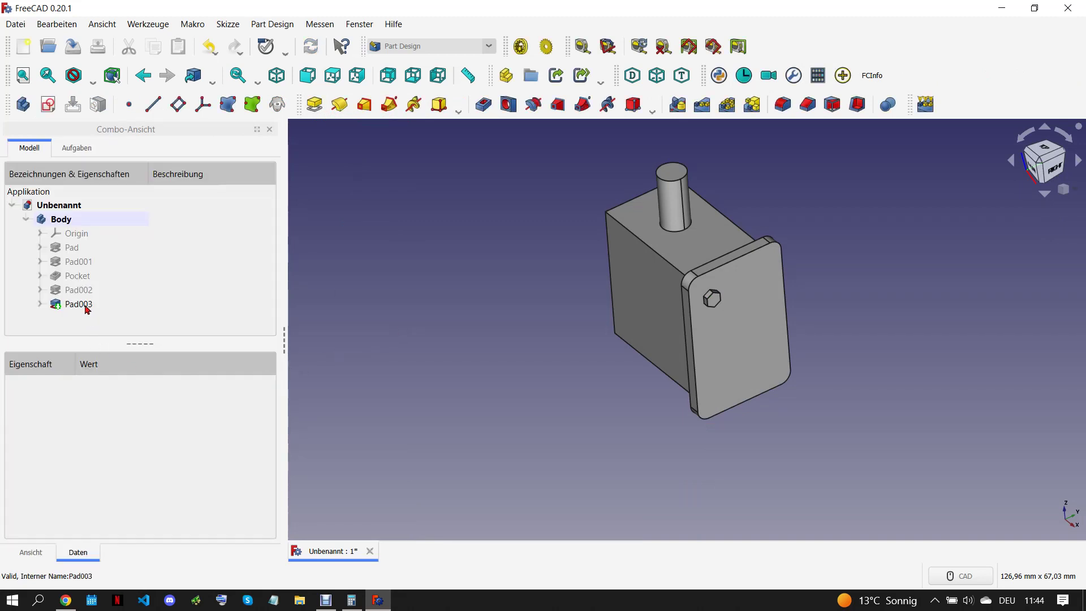
click(86, 306)
click(753, 105)
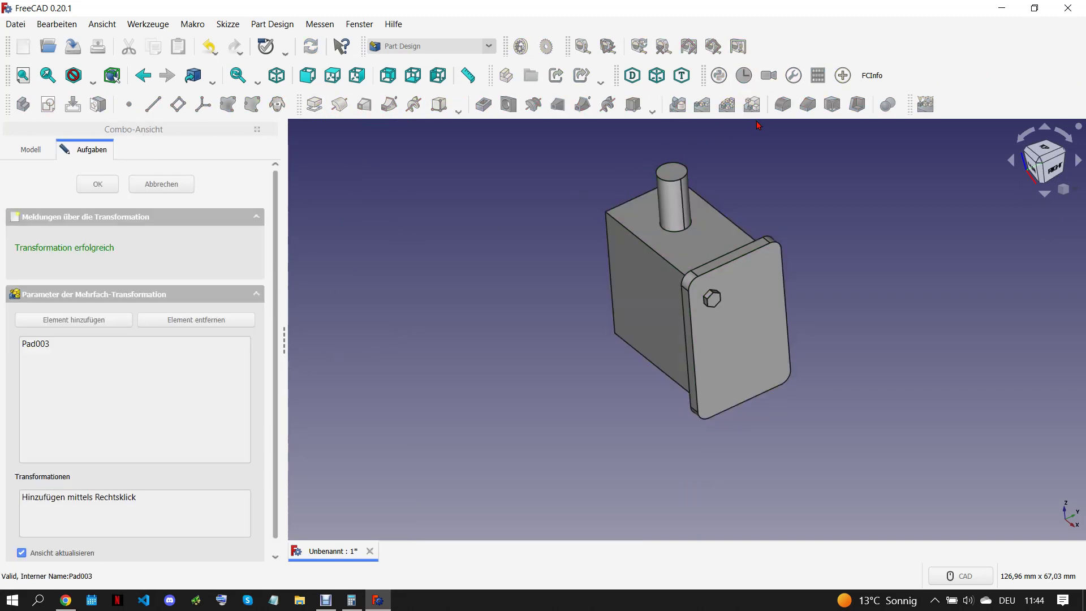
right_click(196, 513)
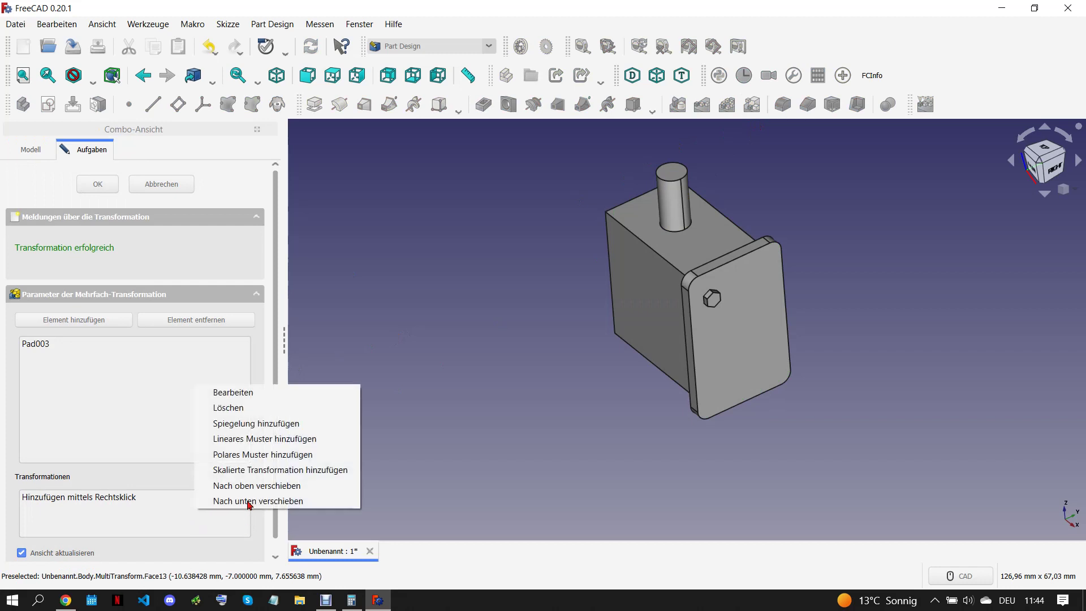
click(295, 428)
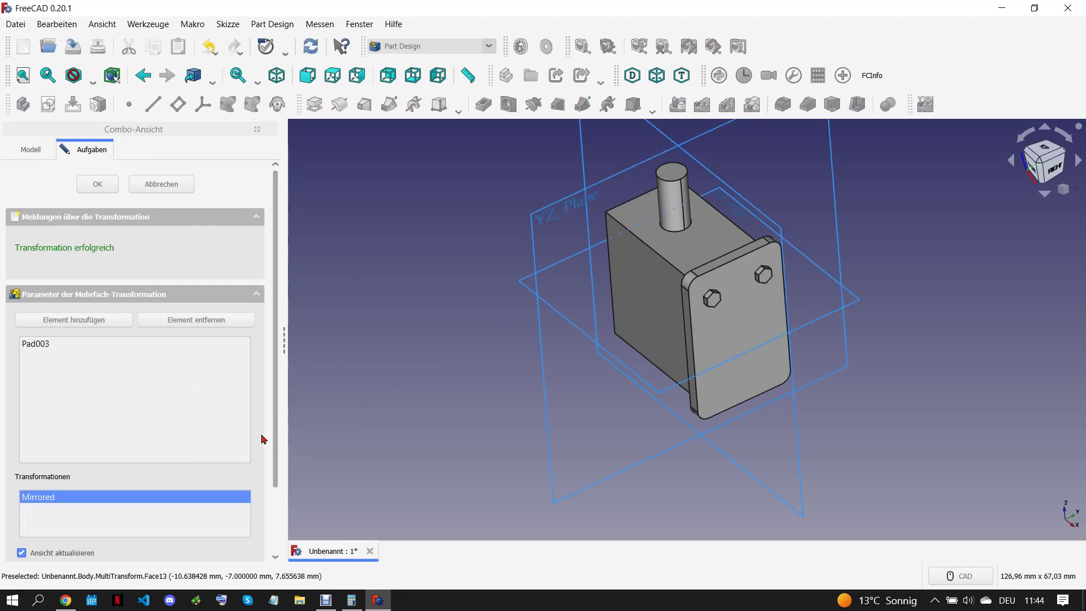
right_click(216, 519)
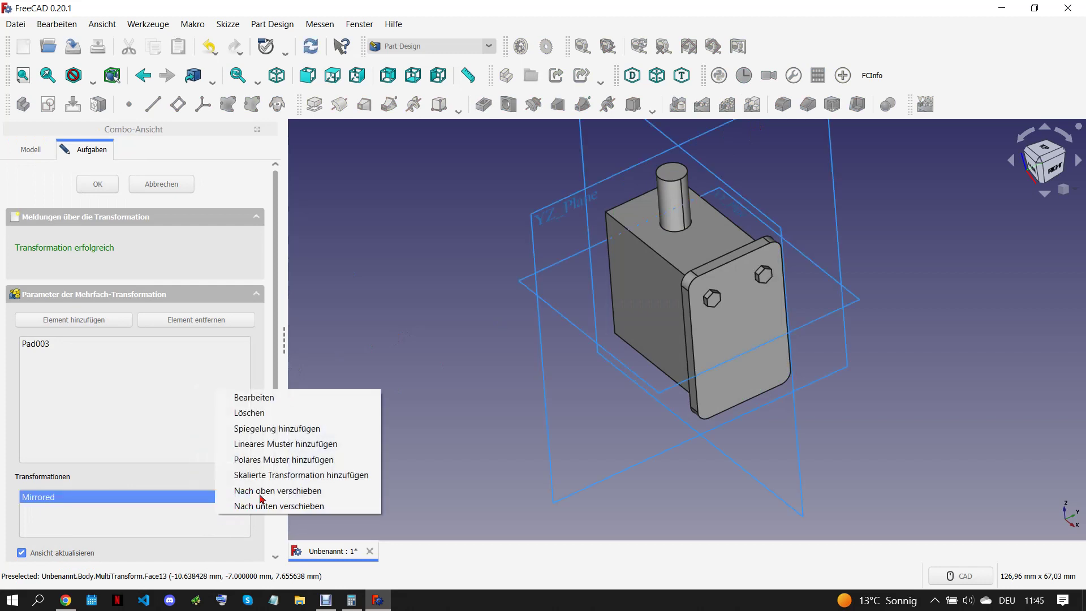
click(310, 429)
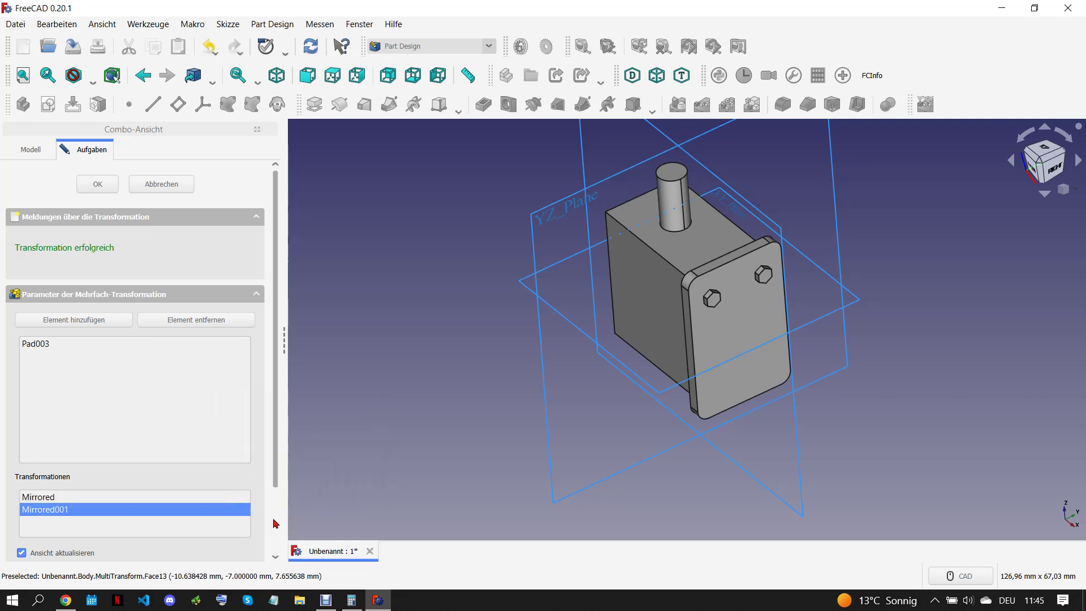
Step: Mirror the second copy across the XY plane and inspect the four hex bolt heads
scroll(275, 524, down, 2)
click(242, 503)
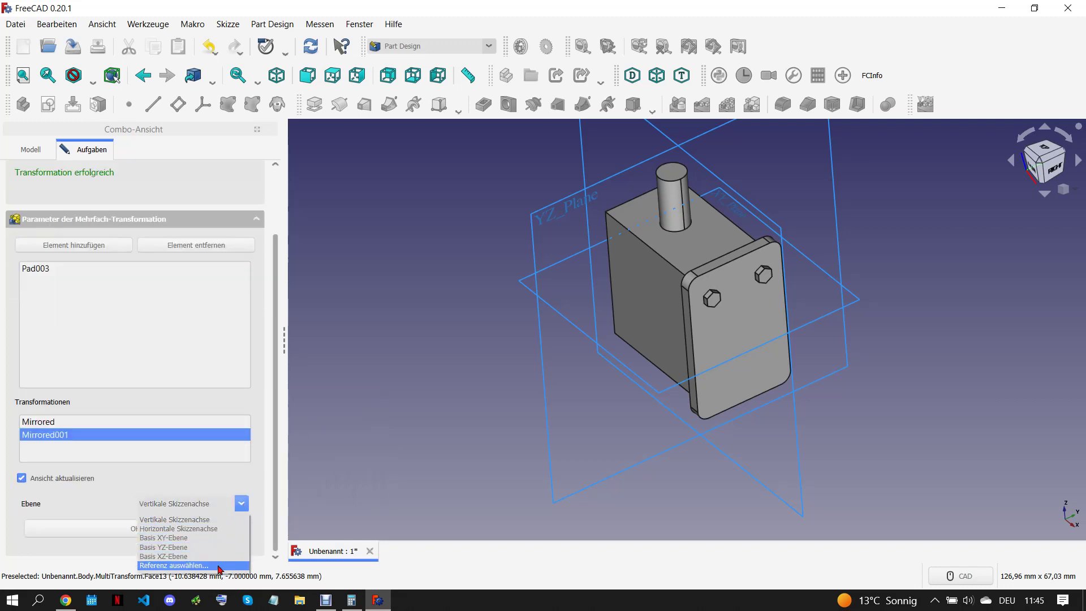
click(220, 566)
click(659, 392)
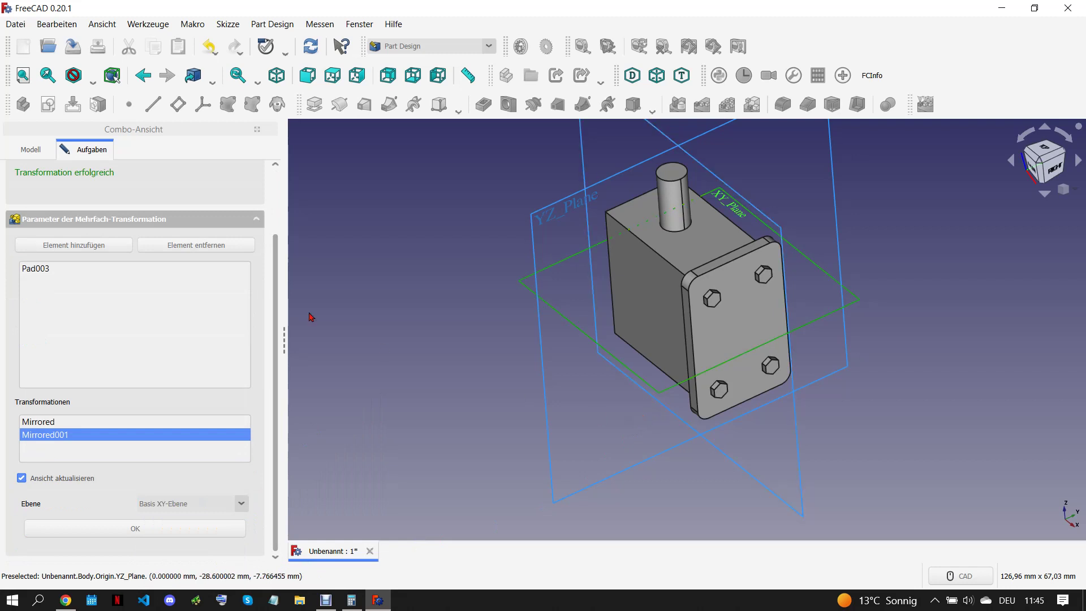
scroll(101, 190, up, 1)
scroll(101, 190, up, 1)
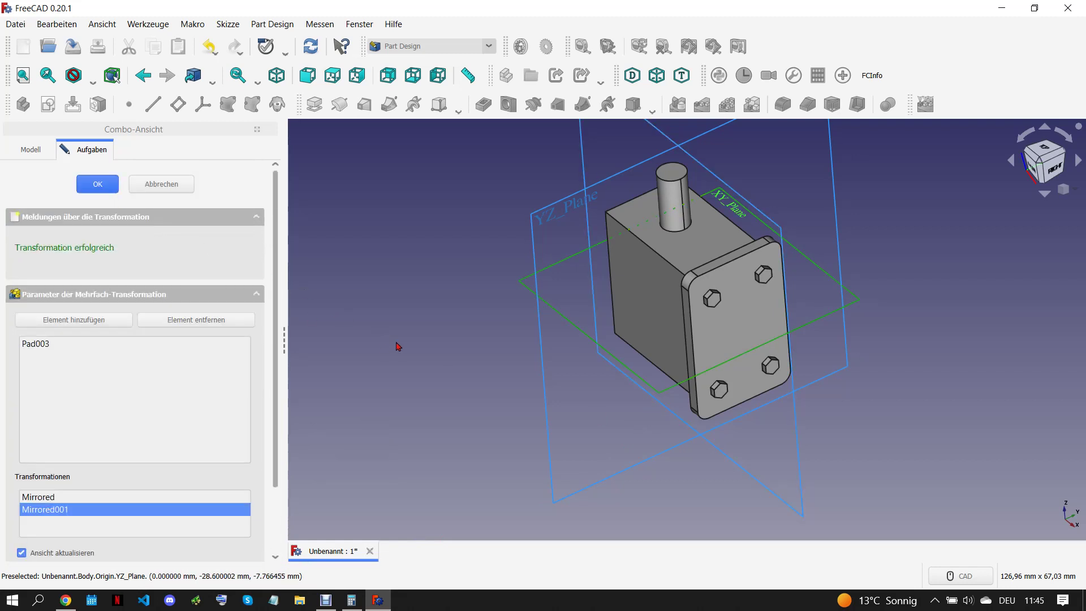
mouse_move(641, 396)
middle_down()
mouse_move(762, 267)
mouse_move(497, 395)
middle_up()
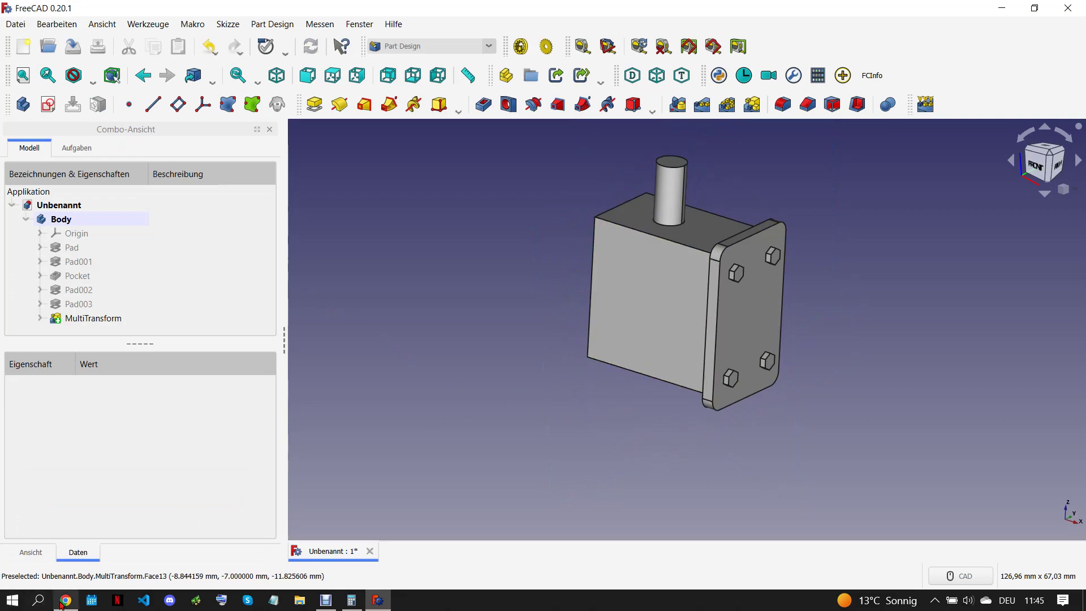
click(64, 602)
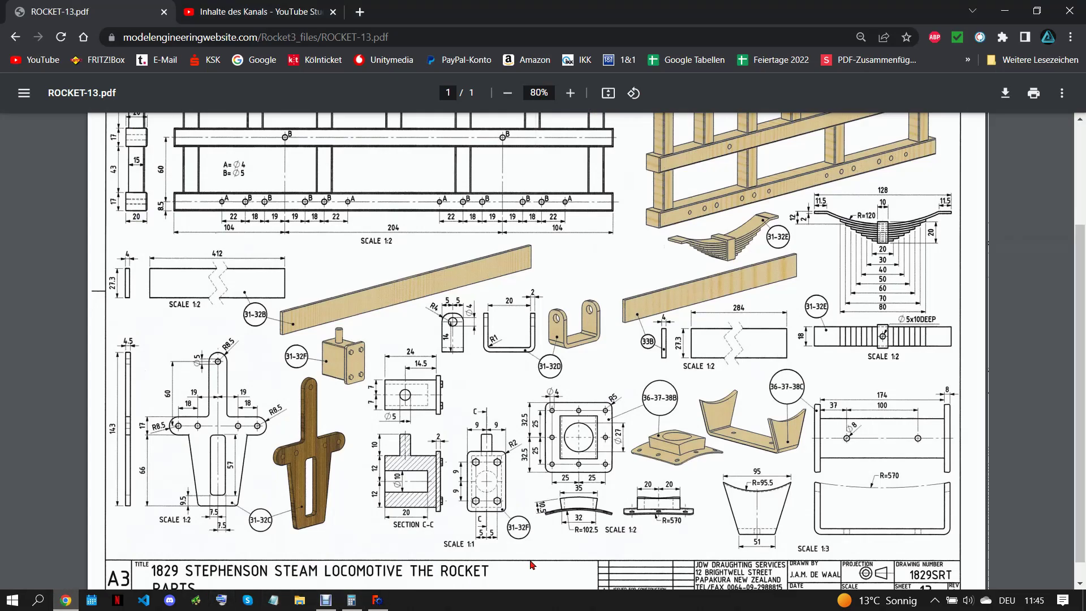
click(377, 600)
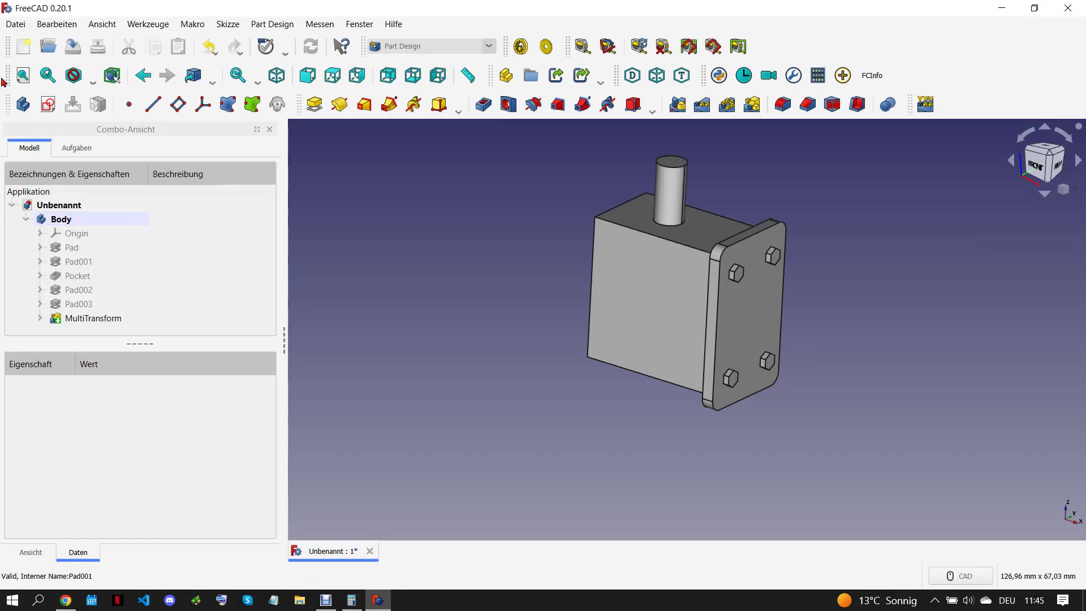
click(15, 23)
Step: Save the bracket as 31-32.F.FCStd, adapted from the 31-32.D name, and close it
click(84, 134)
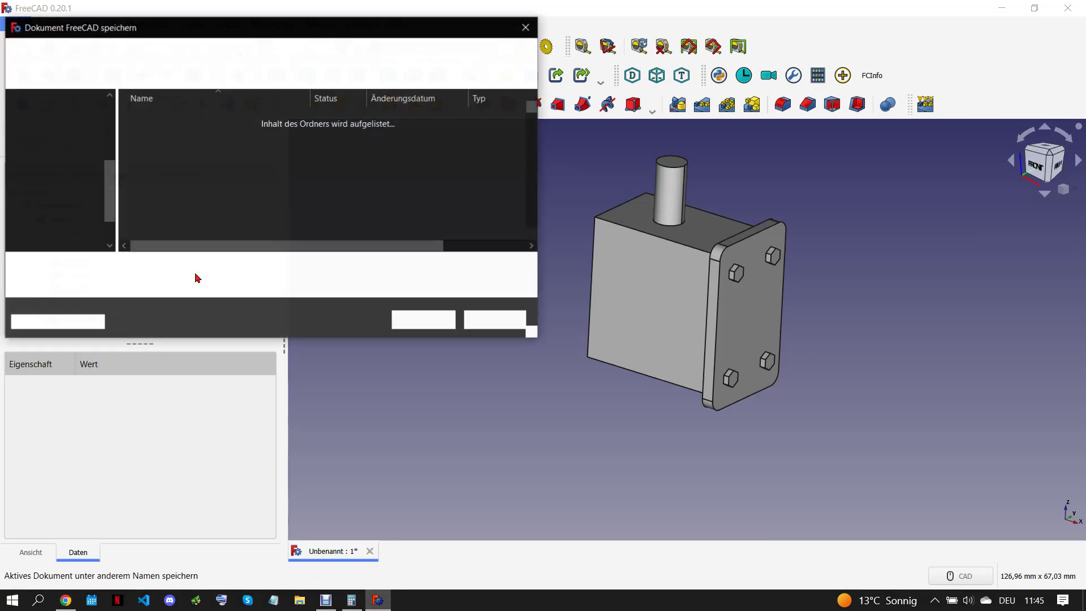
text(31)
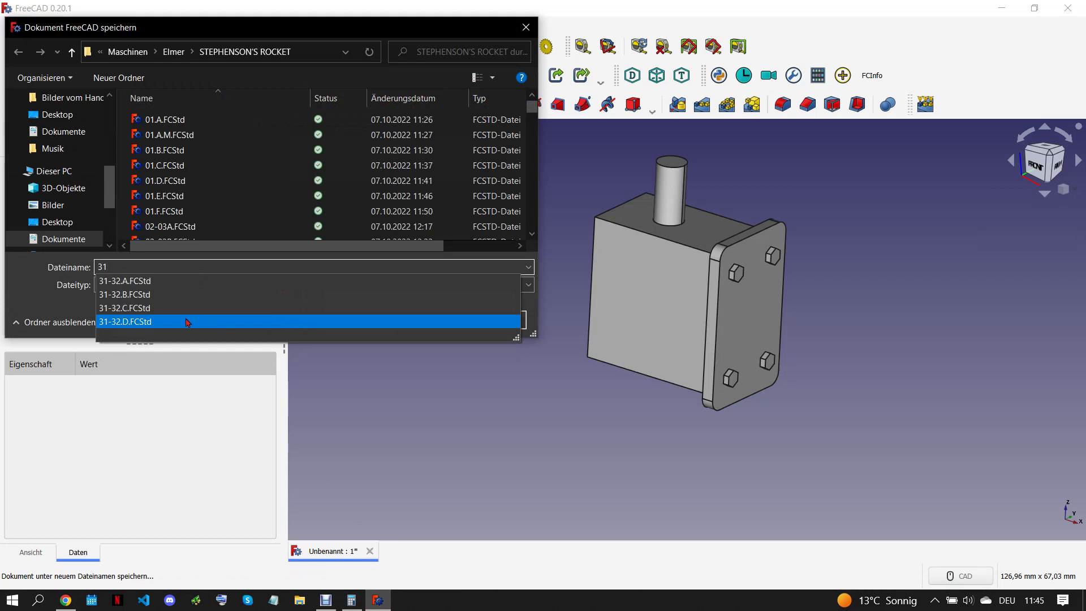
click(147, 321)
click(122, 266)
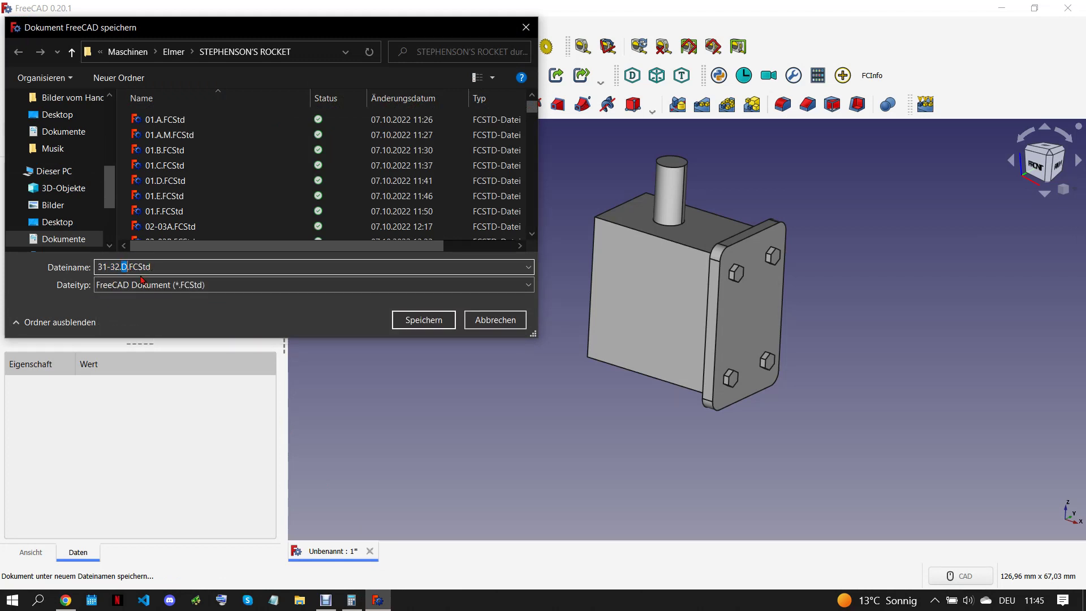
text(F)
click(423, 320)
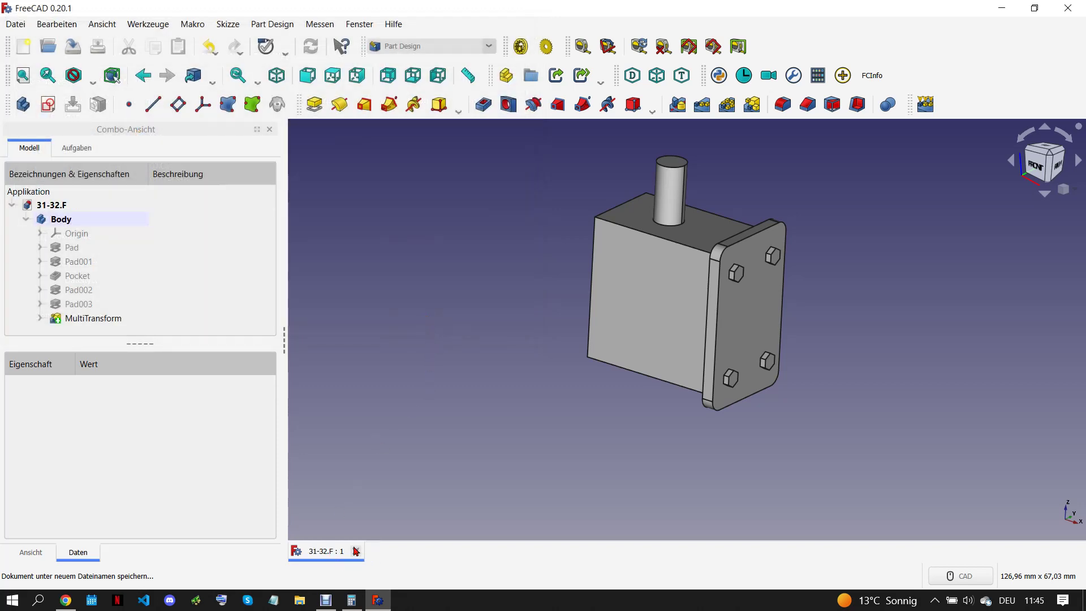
click(355, 551)
click(65, 600)
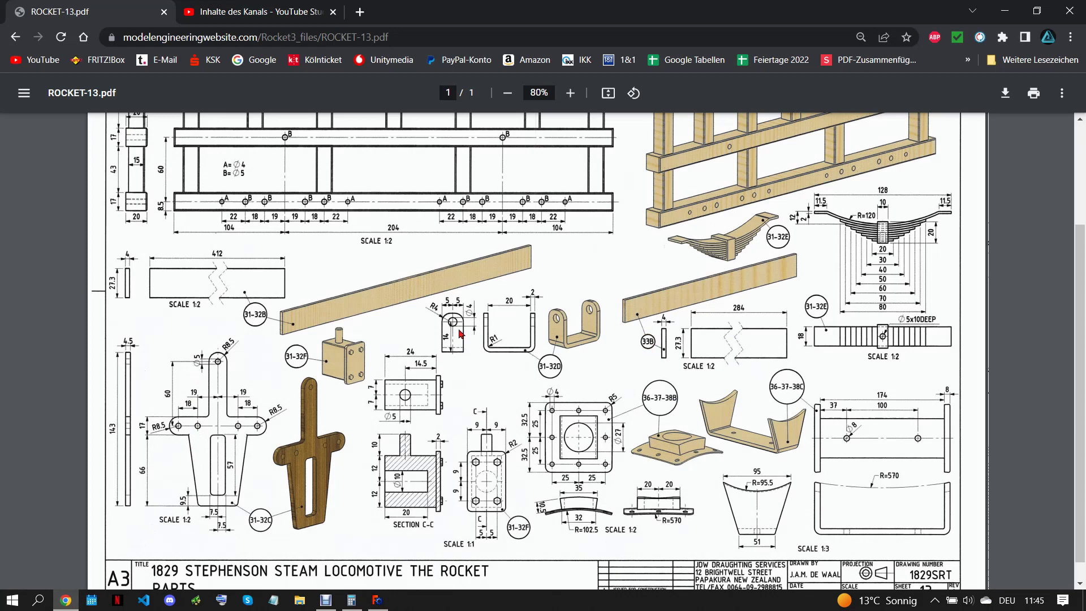
Step: Bring FreeCAD back from the ROCKET-13 drawing and create a new document
click(378, 599)
click(24, 46)
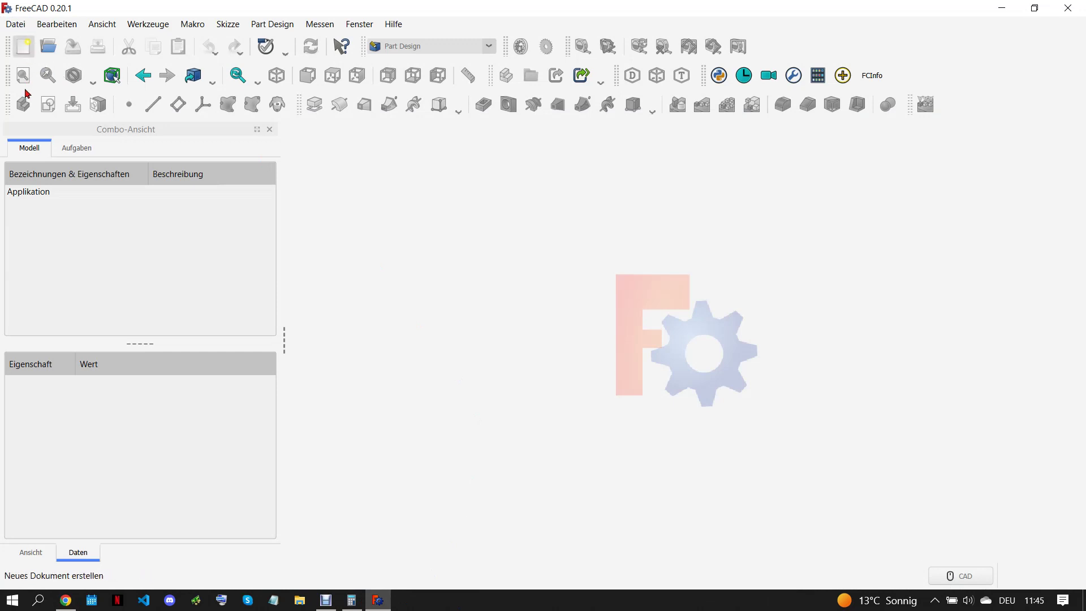
Step: Add a body and start a new sketch on the YZ plane
click(23, 104)
click(48, 104)
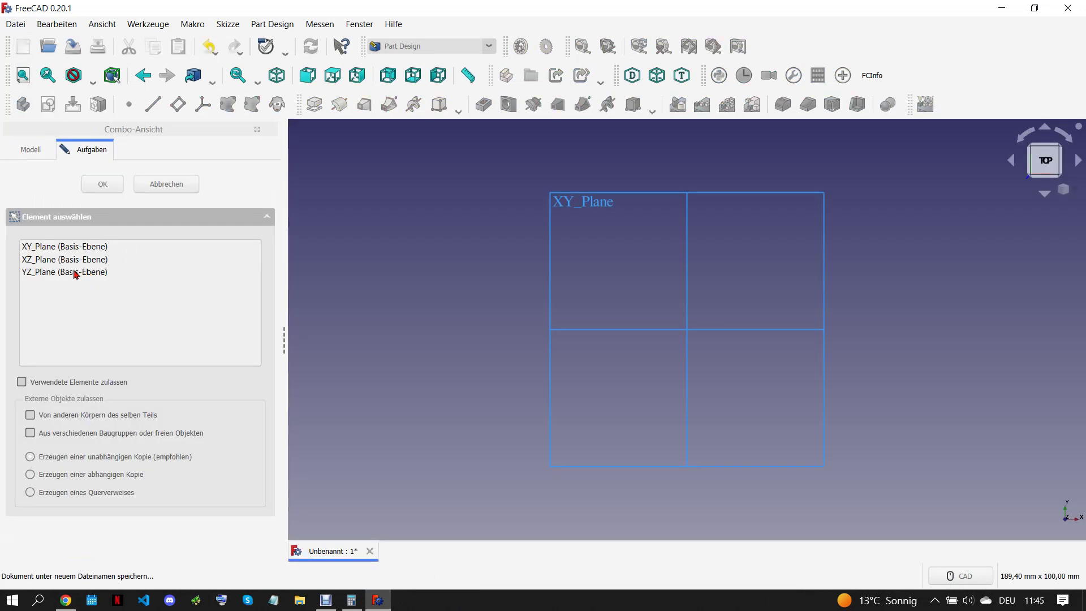
click(76, 273)
key(Return)
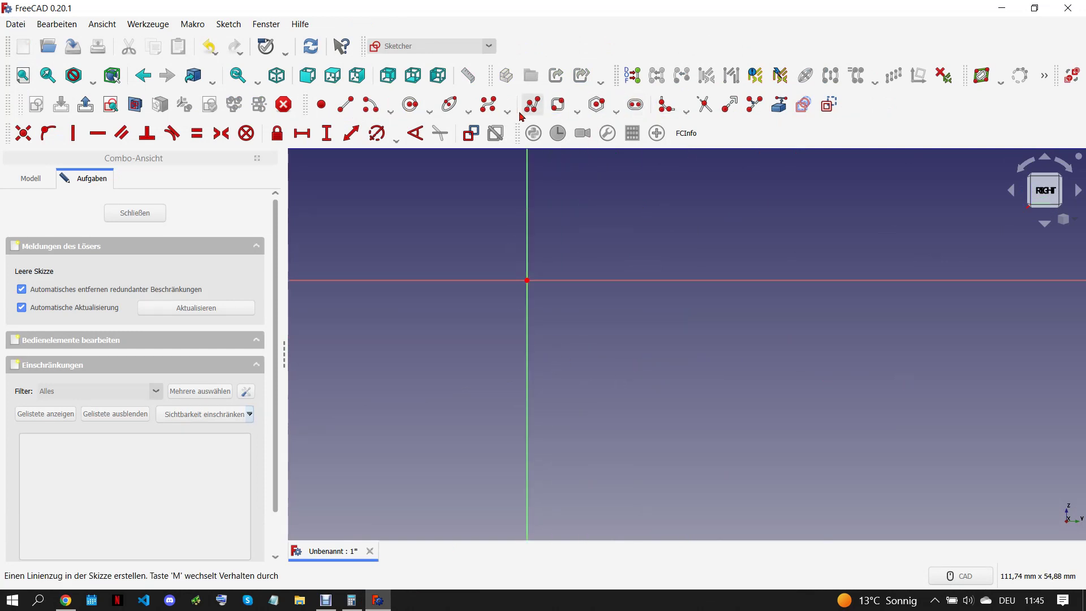
Step: Draw a rectangle starting on the horizontal axis, making its top edge construction geometry
click(576, 113)
click(591, 125)
click(460, 280)
click(602, 449)
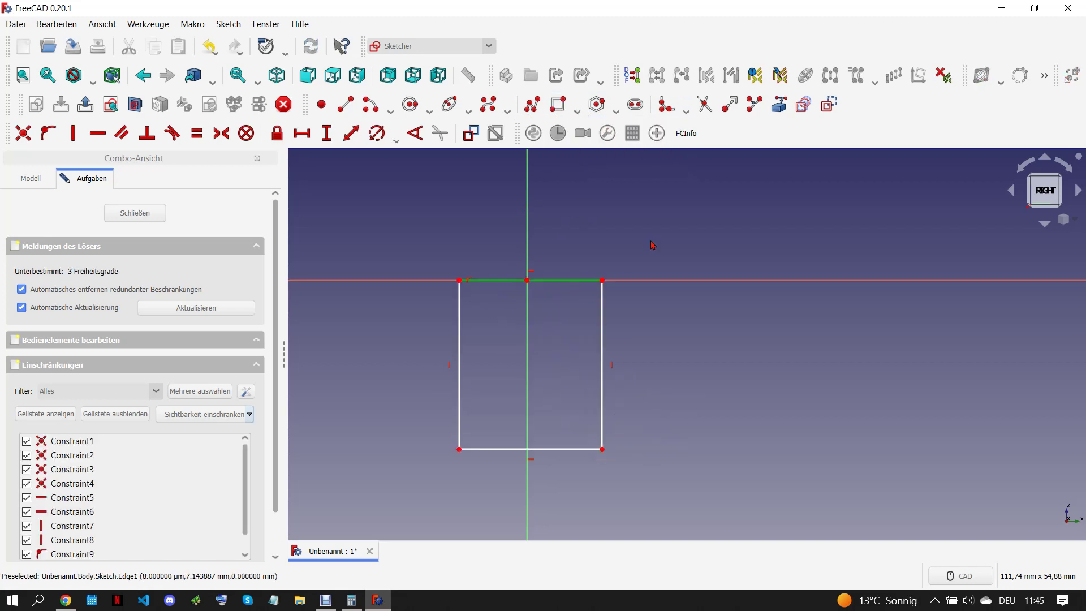
click(829, 104)
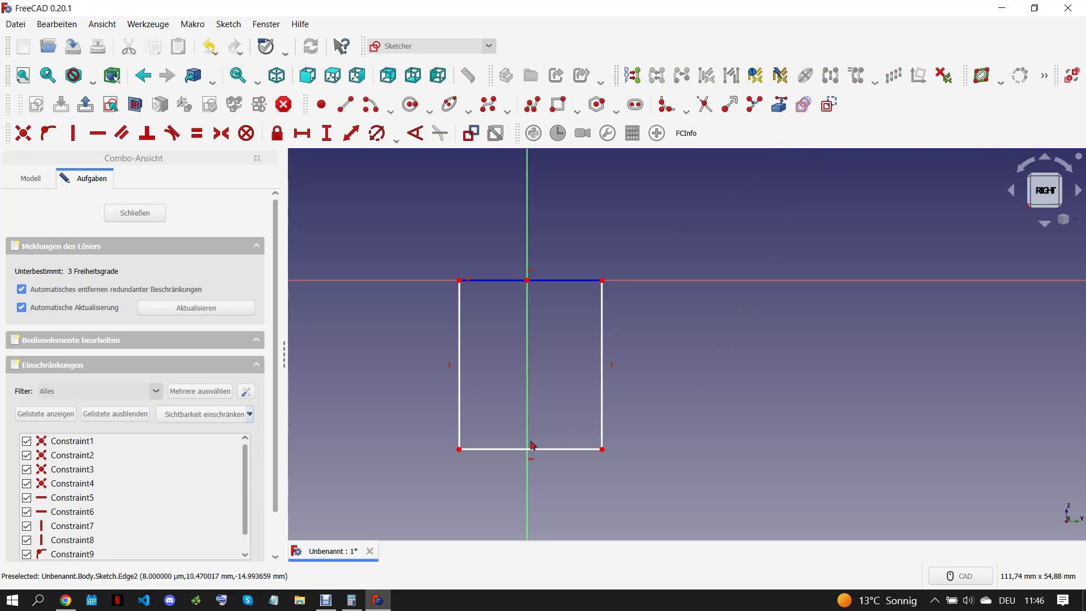
click(66, 601)
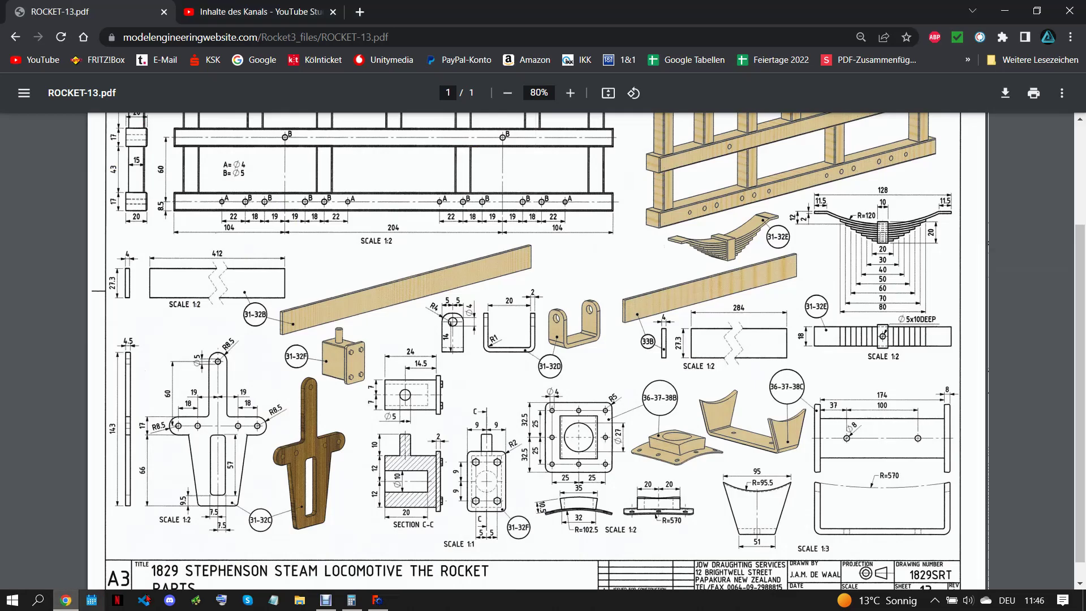
click(378, 600)
Step: Give the top edge a 95 mm horizontal length, centred on the vertical axis
click(556, 281)
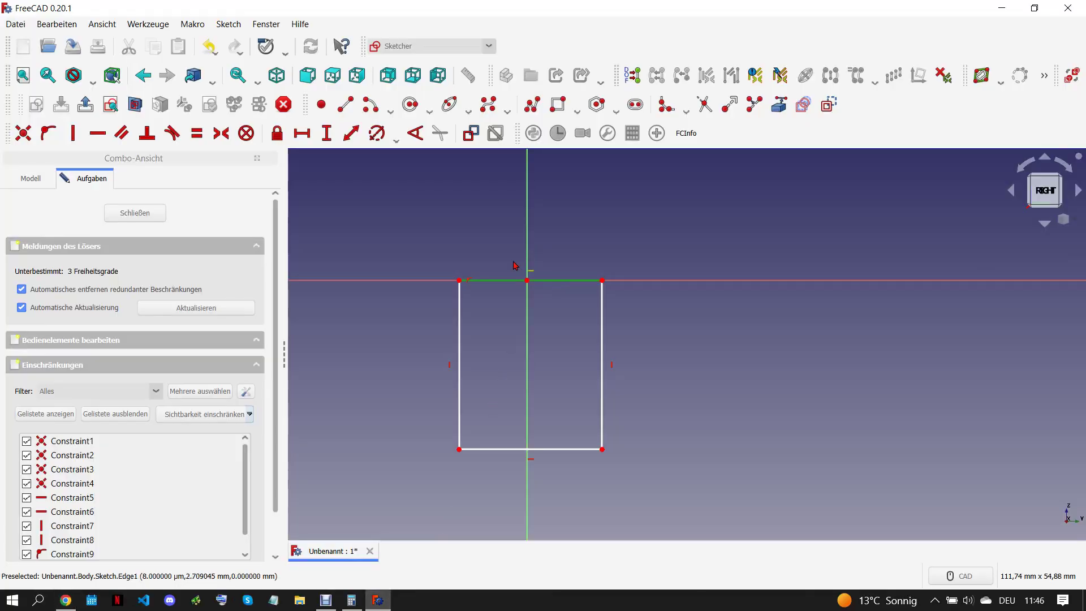
click(302, 132)
text(9)
key(Return)
scroll(562, 357, down, 2)
click(583, 349)
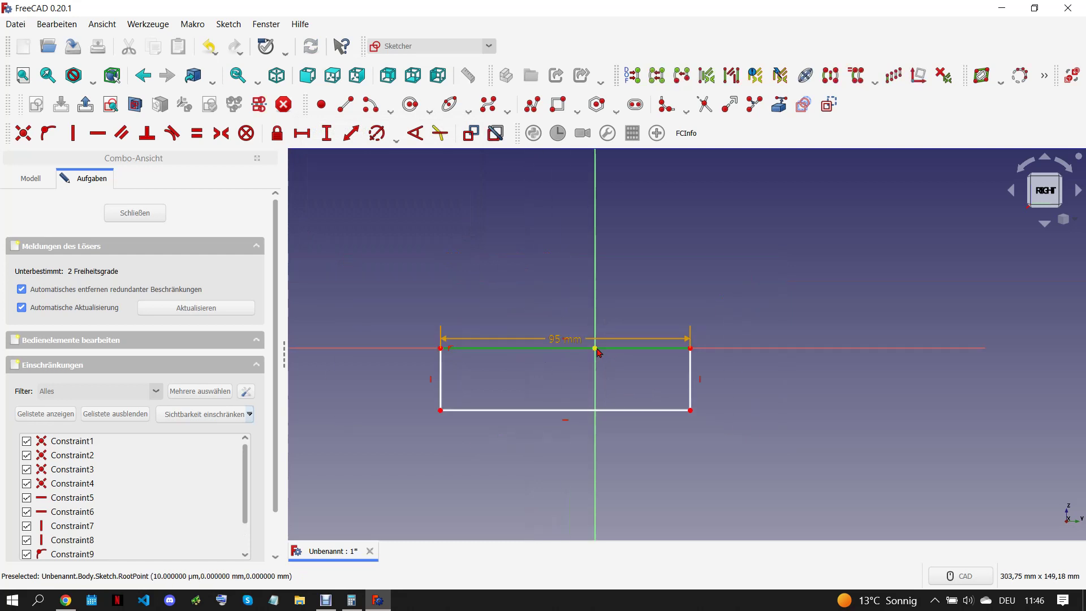
click(221, 133)
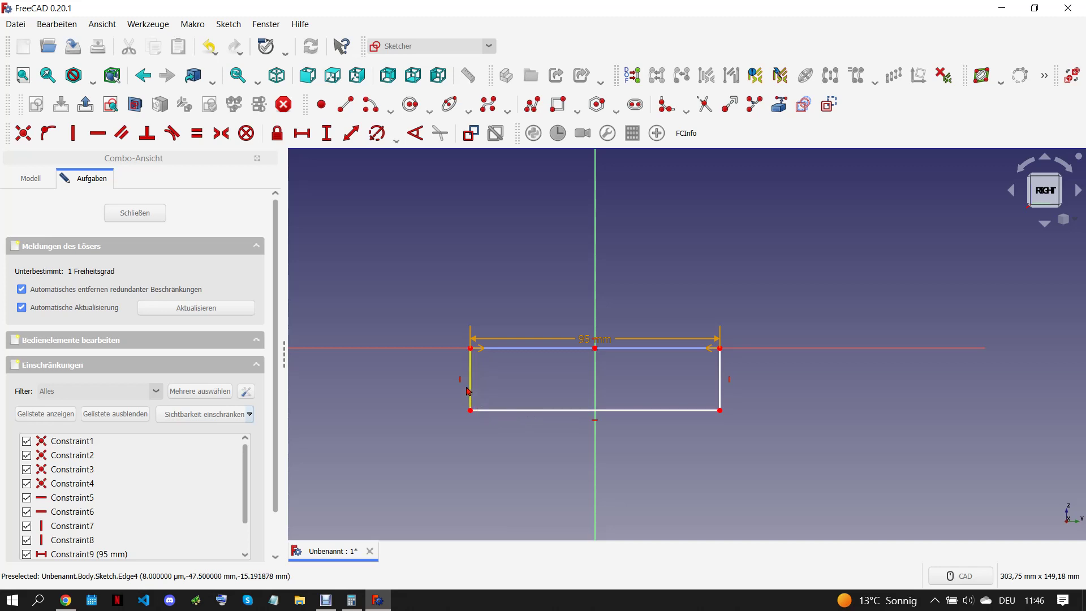
Step: Slant the sides by removing their vertical constraints and making the bottom corners symmetric
click(460, 380)
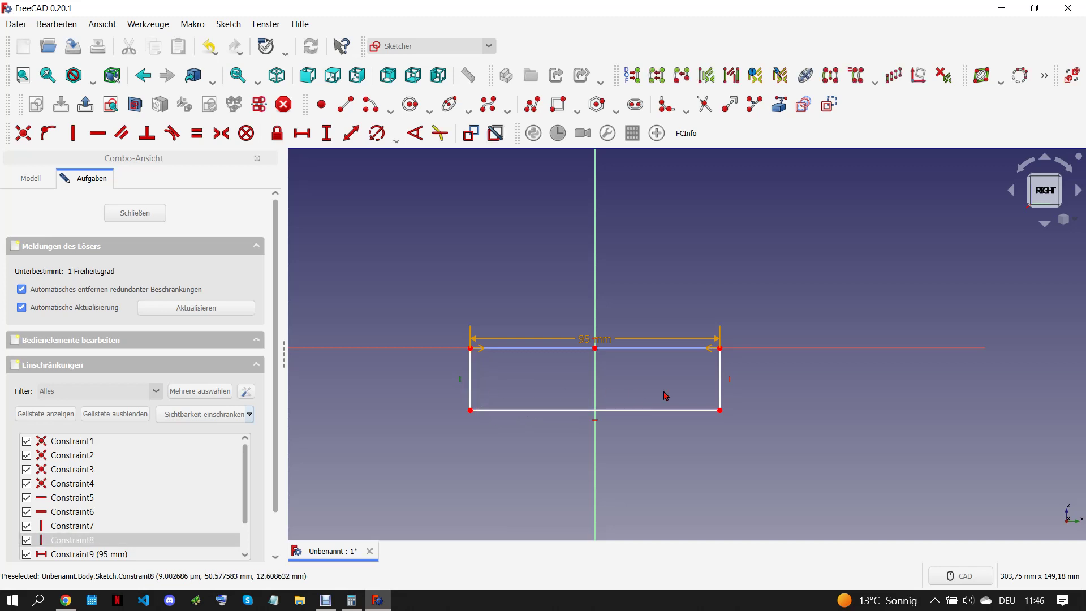
ctrl+click(730, 381)
key(Delete)
drag(720, 411, 700, 409)
drag(471, 410, 492, 412)
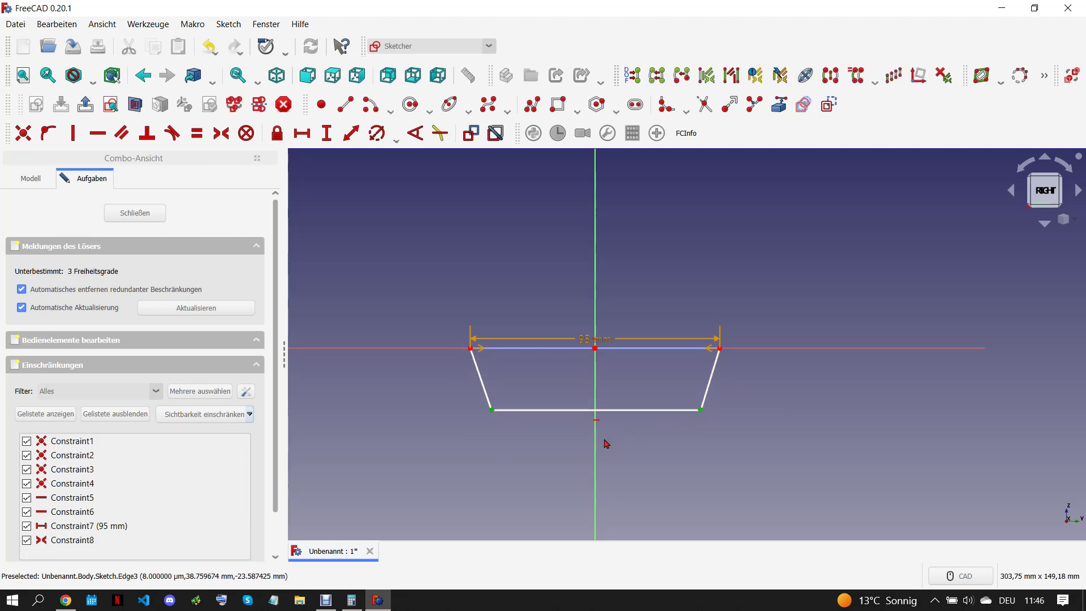
click(221, 133)
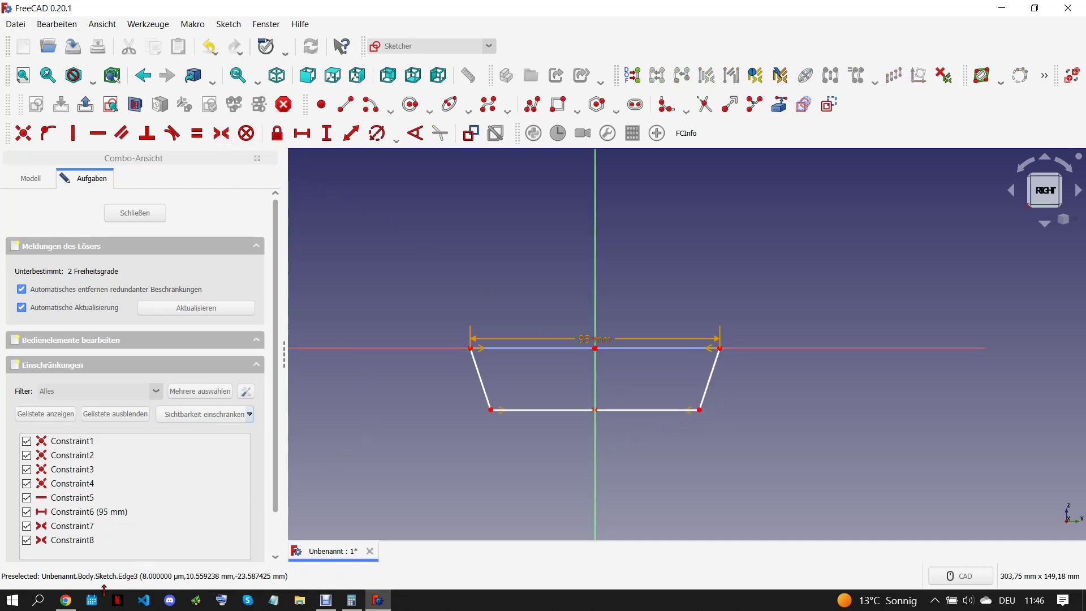
click(66, 599)
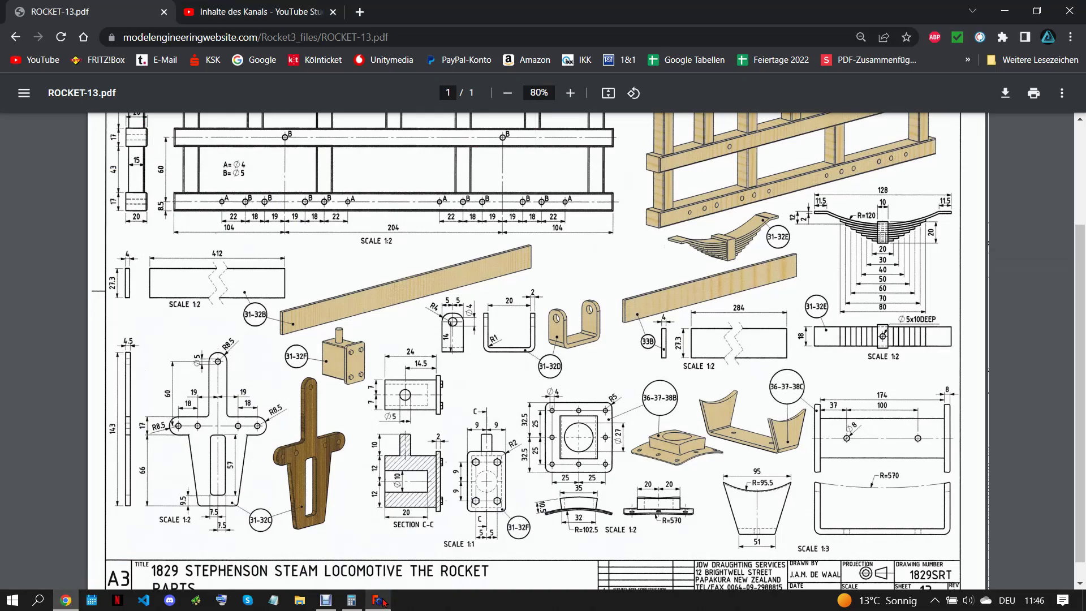
click(378, 599)
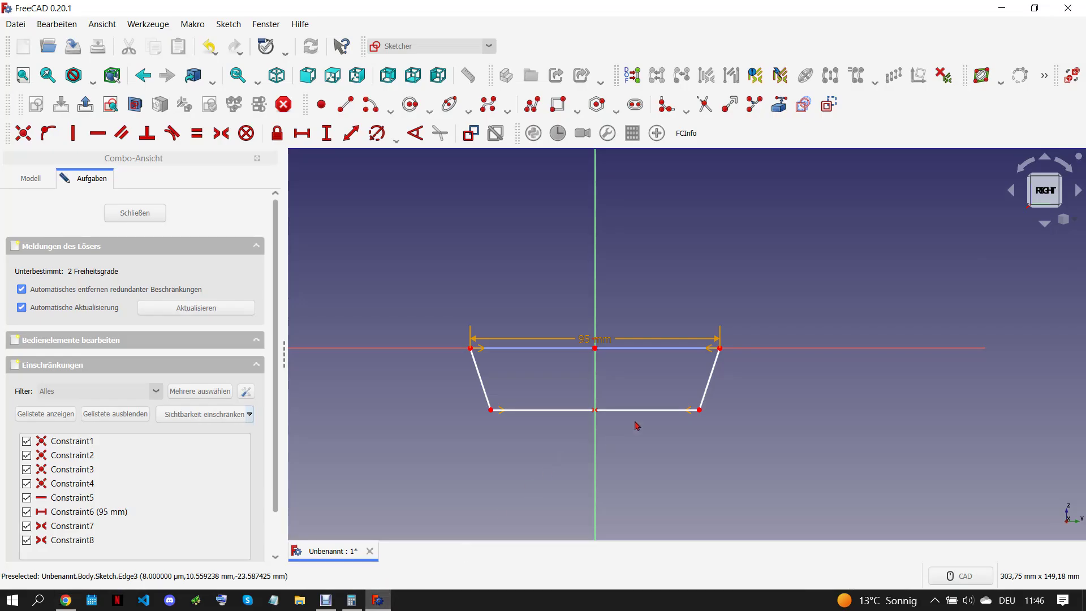
Step: Dimension the bottom edge to 51 mm and reposition the edge and 95 mm label
click(352, 134)
text(51)
click(425, 208)
scroll(568, 354, down, 4)
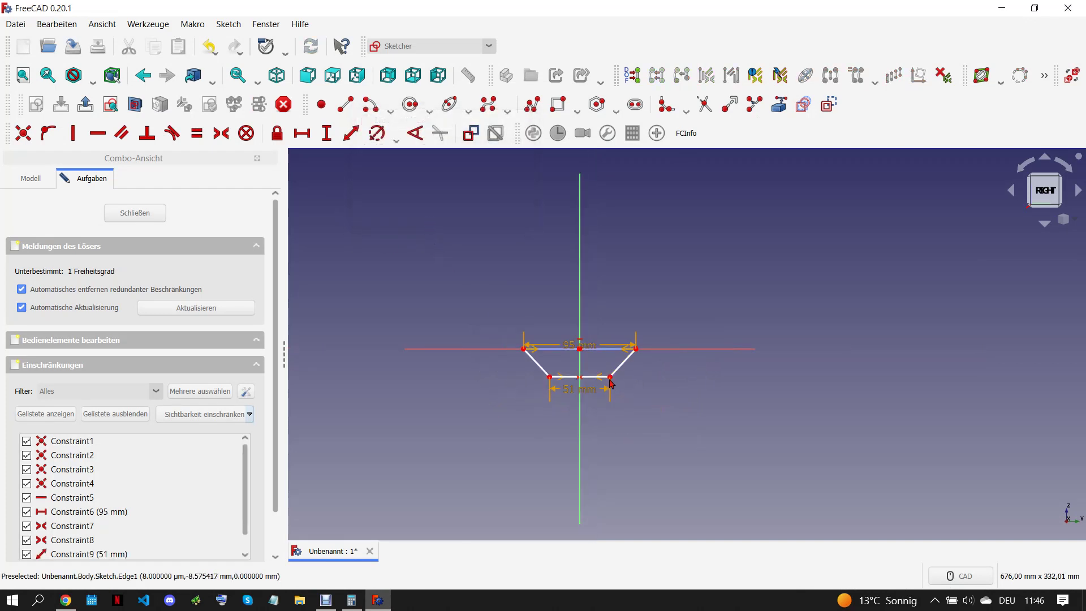
drag(611, 380, 612, 465)
scroll(635, 434, up, 2)
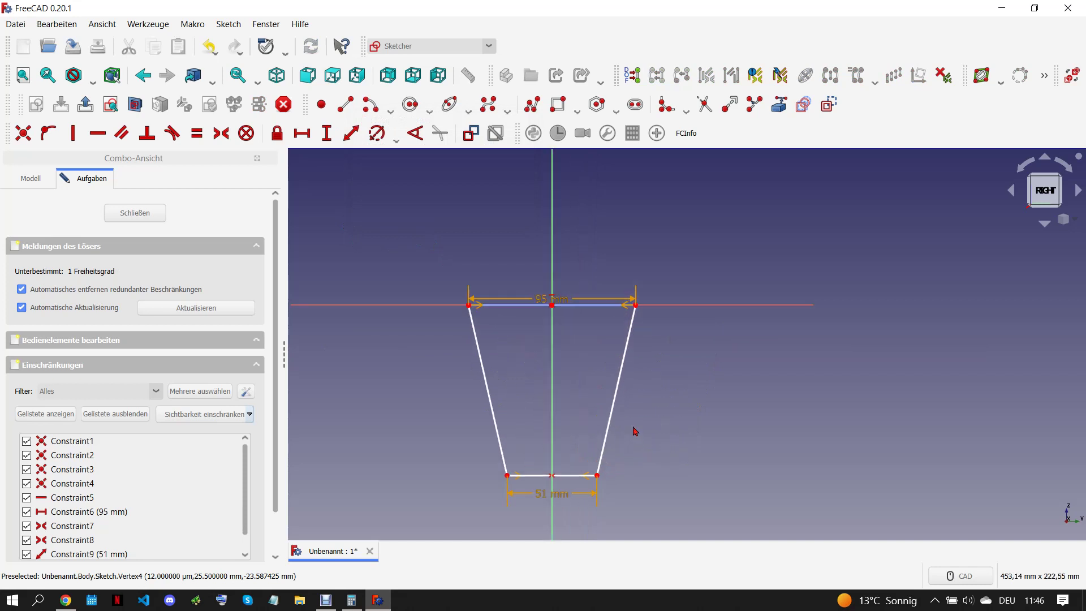
drag(558, 299, 709, 271)
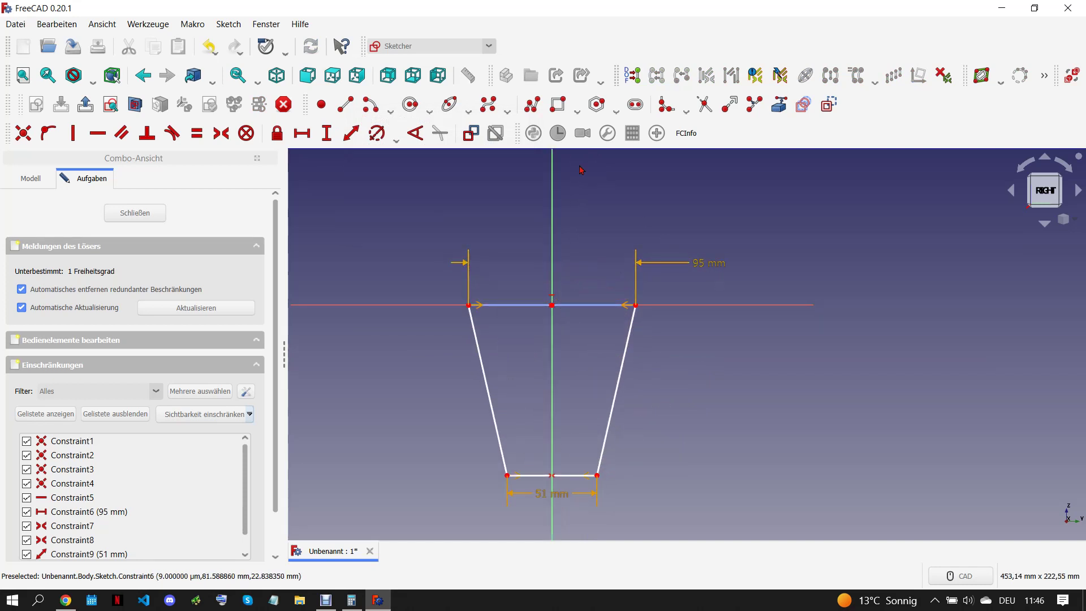
scroll(520, 393, down, 5)
Step: Draw a centred arc across the top corners, level and coincident, and add a radius dimension
click(533, 283)
scroll(520, 335, up, 4)
click(482, 337)
click(600, 341)
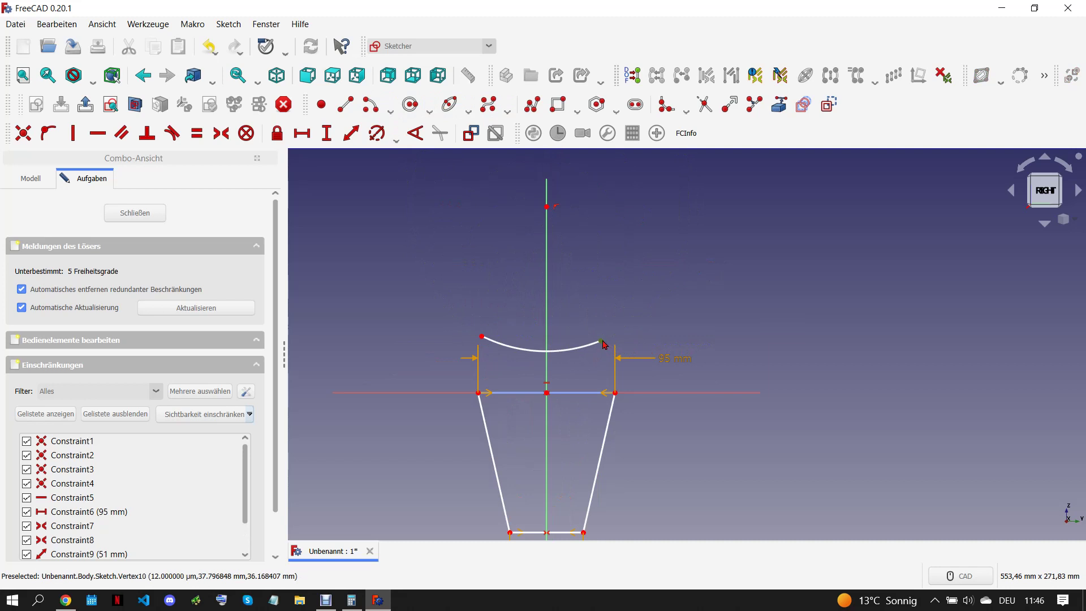
key(Escape)
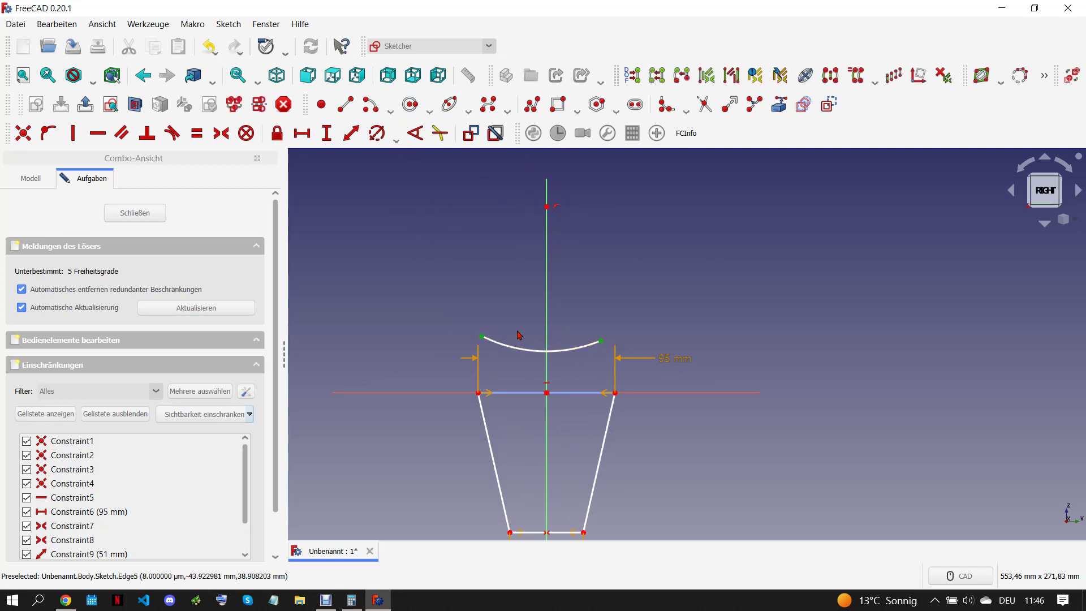
key(h)
scroll(549, 379, up, 2)
scroll(546, 364, up, 1)
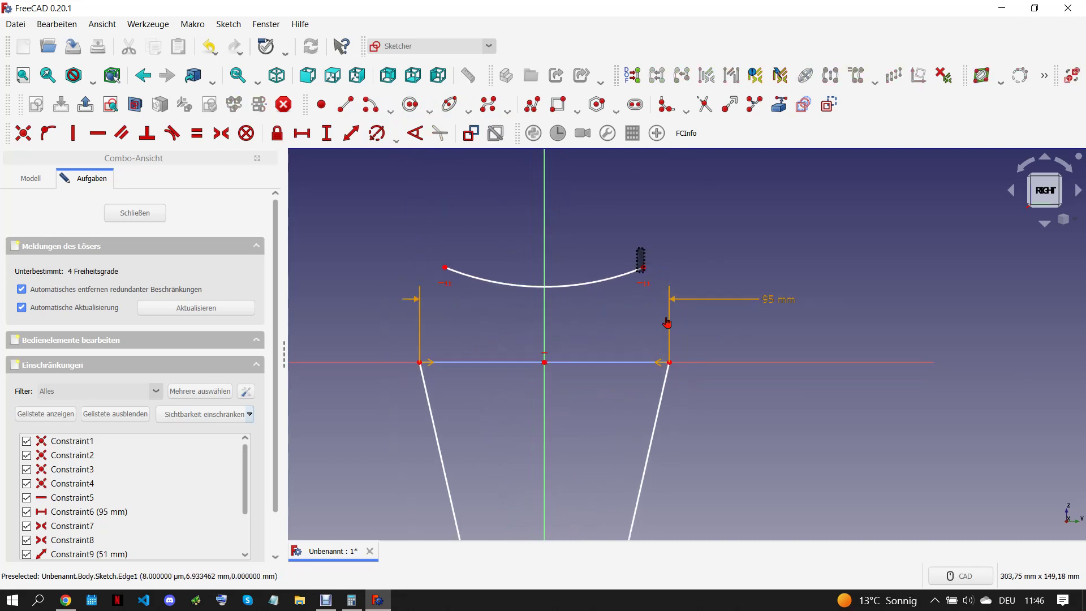
key(Escape)
key(c)
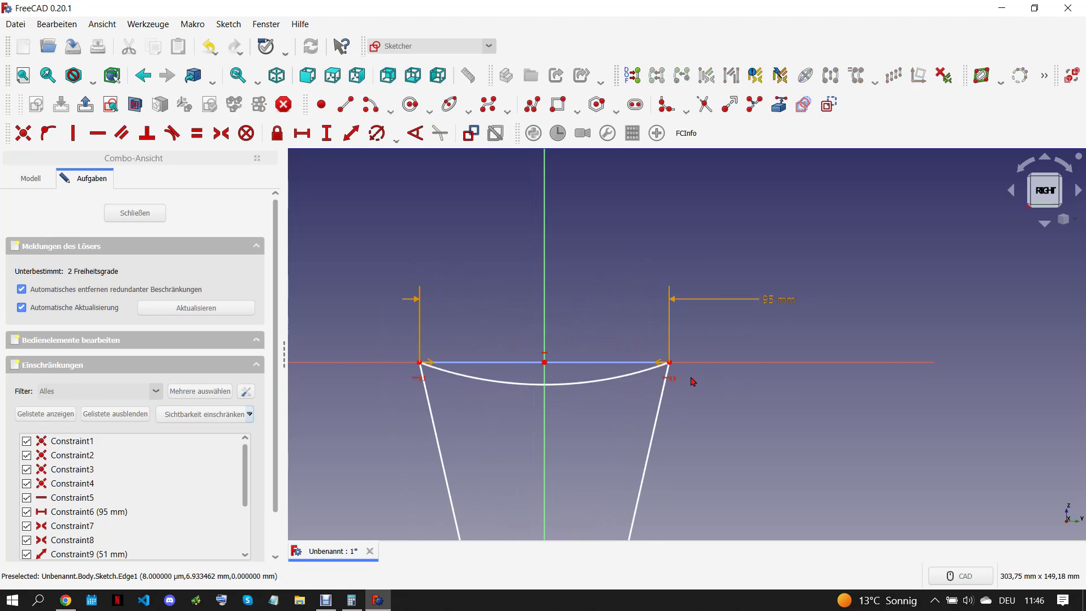
click(560, 385)
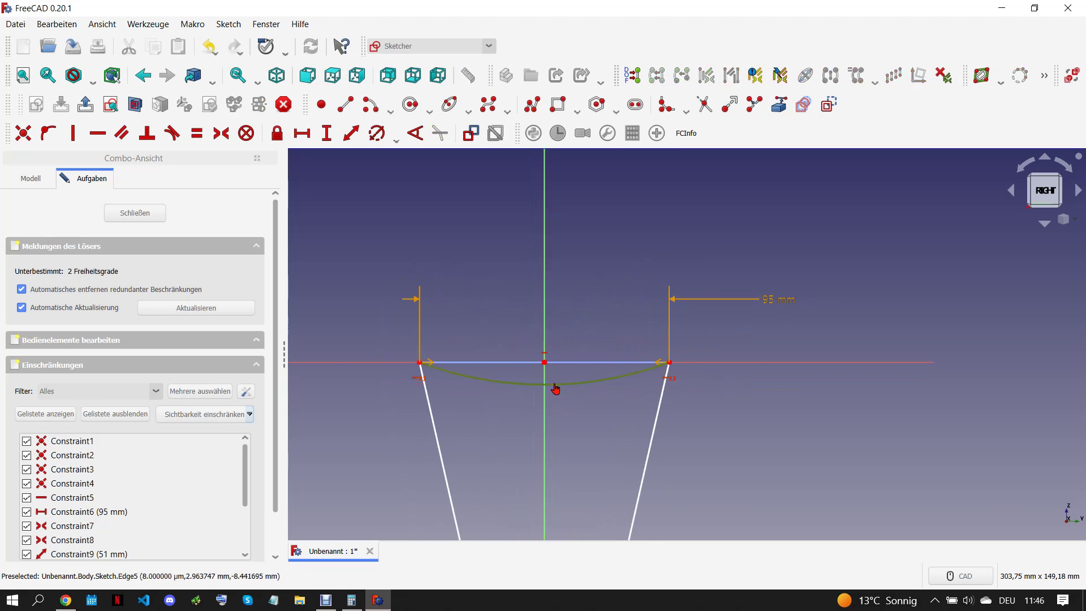
click(376, 134)
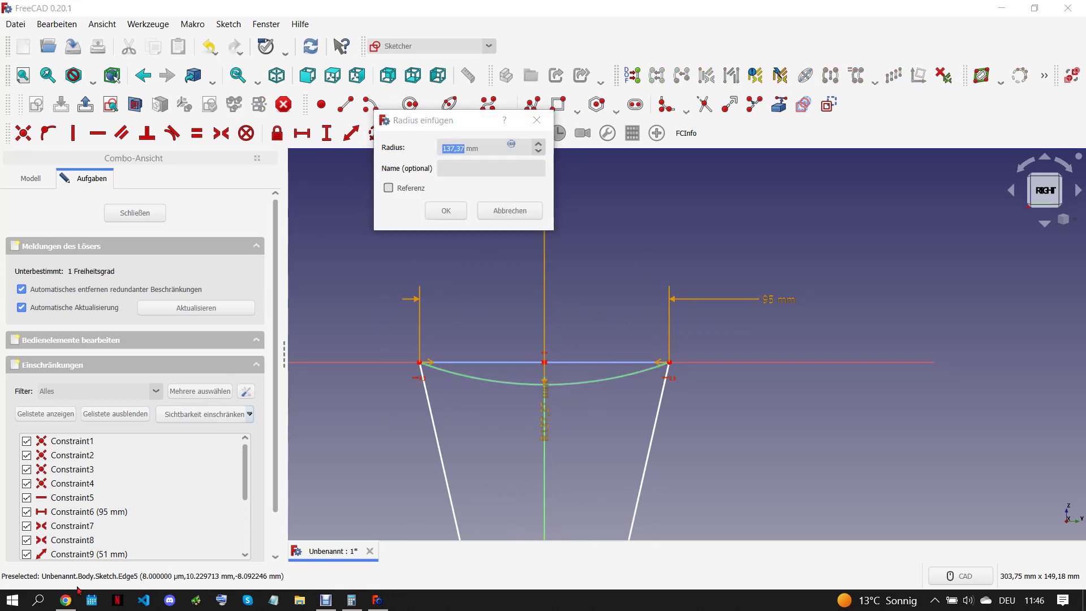
Step: Set the top arc radius to 95,5 mm
click(66, 600)
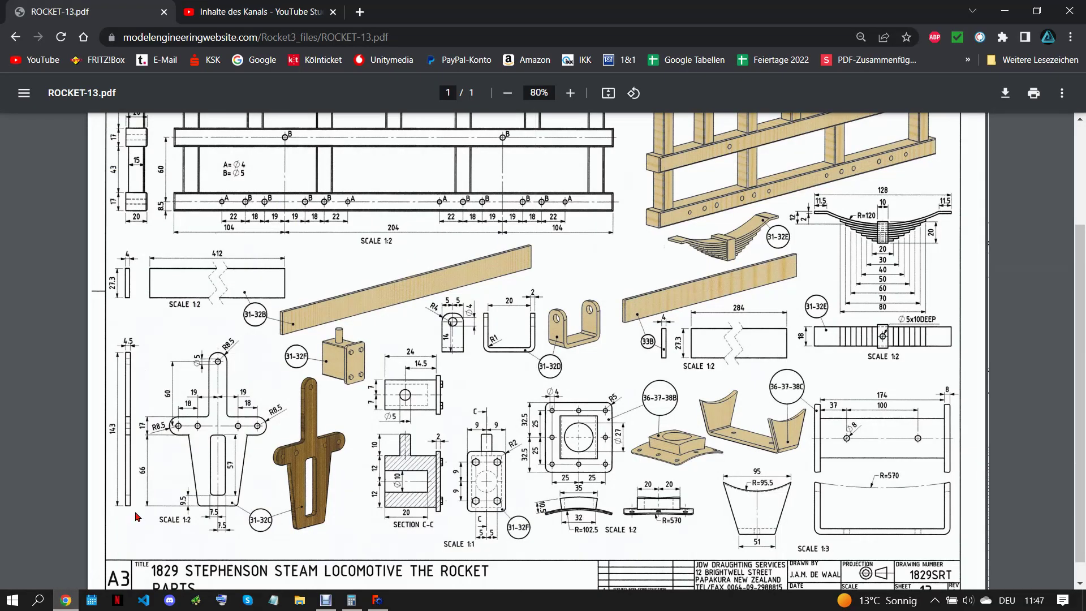
click(378, 600)
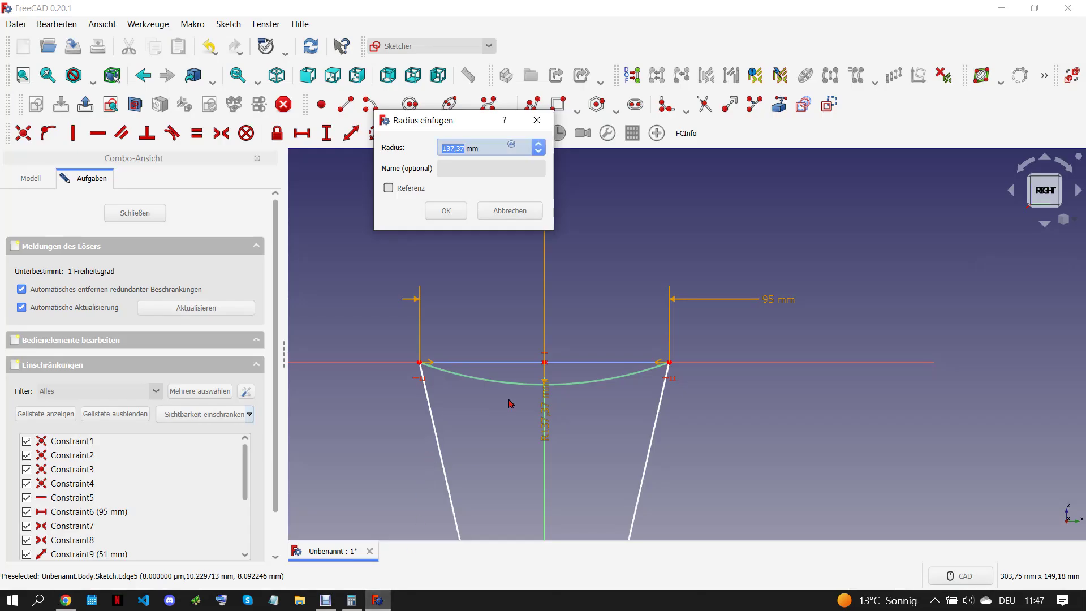
text(95,5)
click(446, 211)
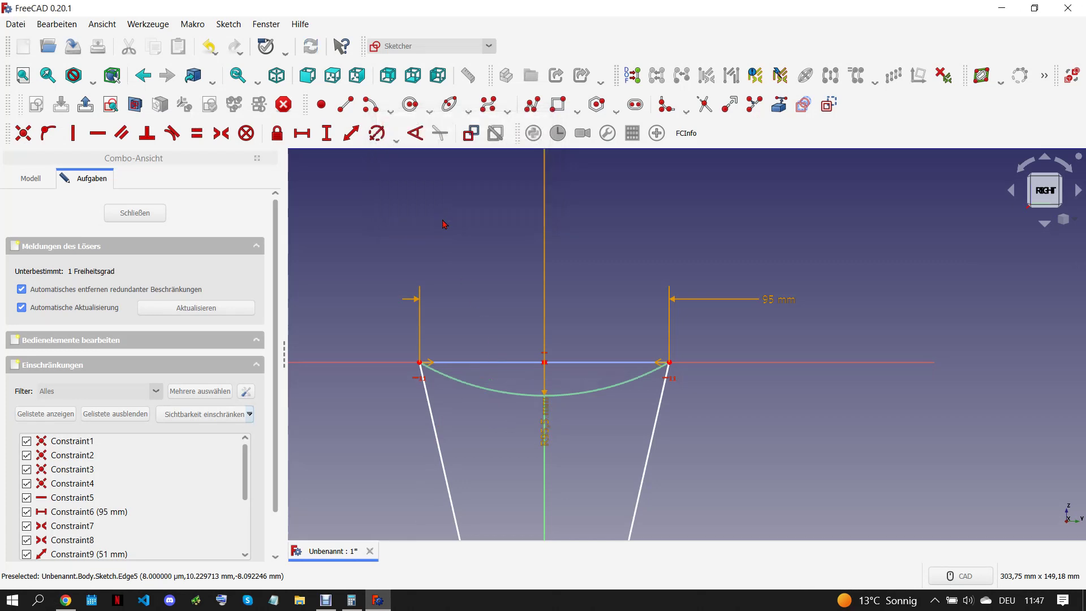
drag(545, 437, 589, 314)
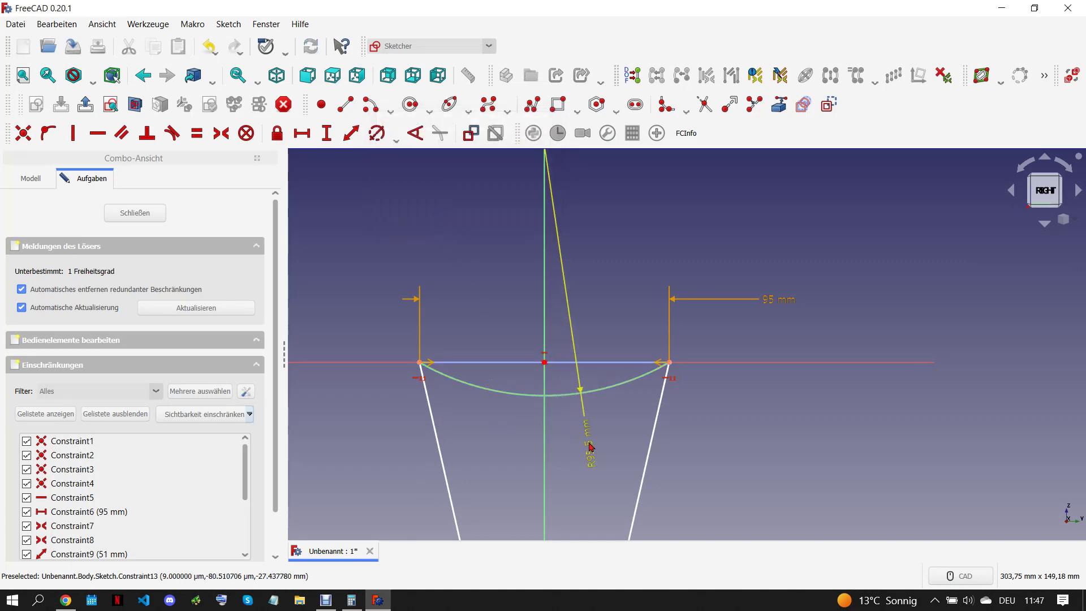
Step: Raise the bottom edge closer to the drawing's proportions
scroll(605, 339, down, 1)
scroll(618, 422, down, 1)
drag(615, 477, 614, 465)
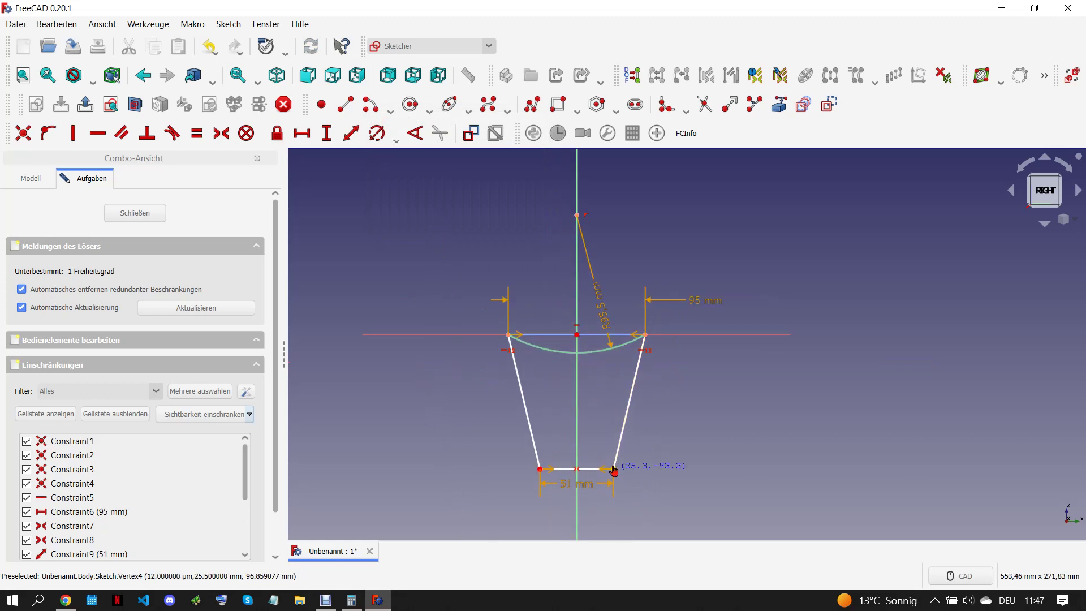
click(66, 600)
click(378, 599)
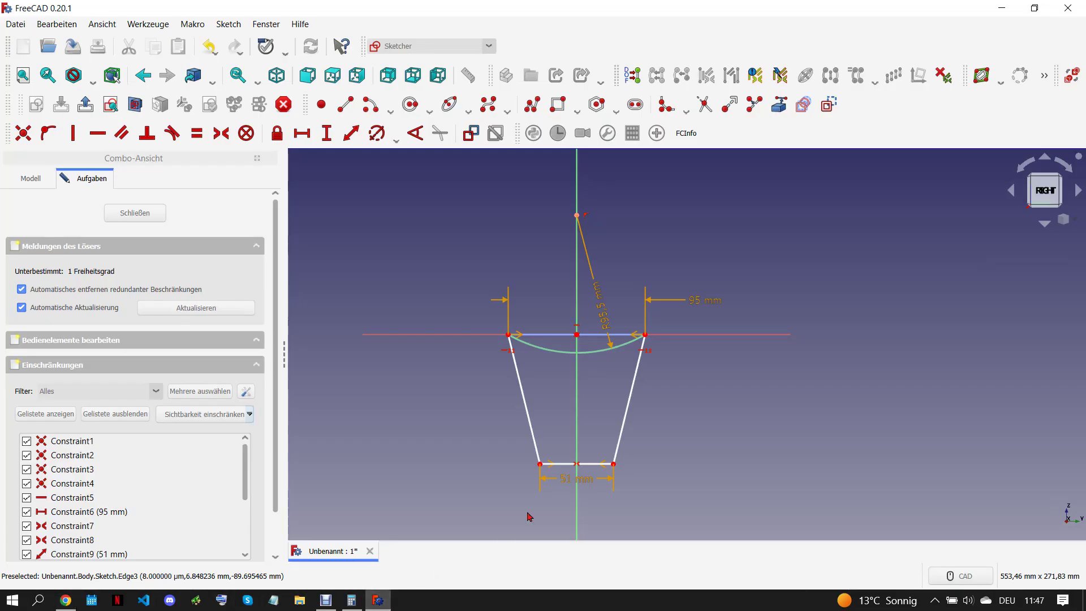
drag(615, 464, 615, 450)
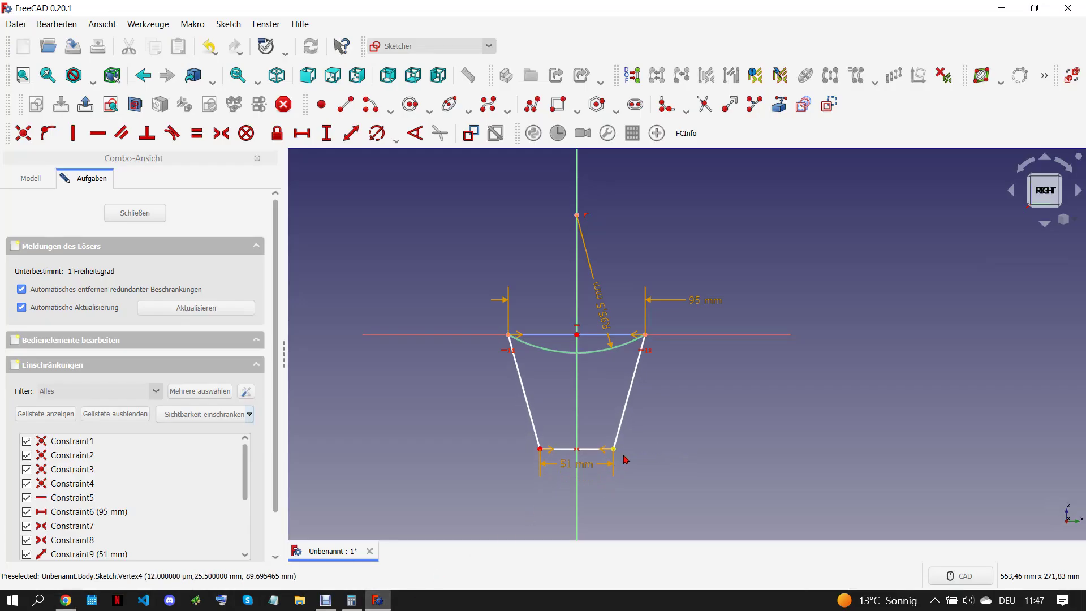
click(67, 600)
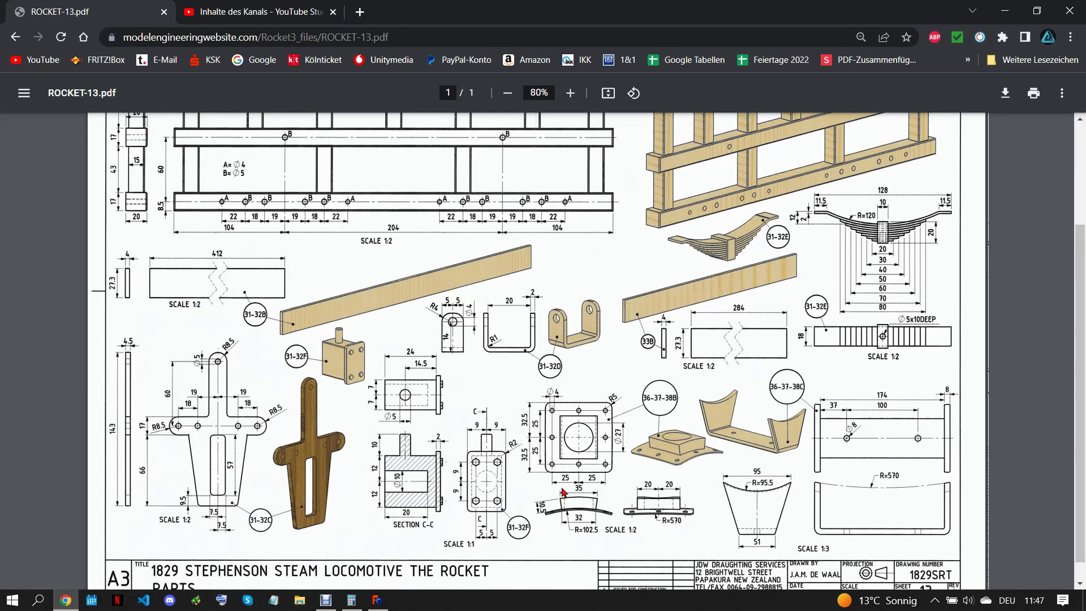
click(378, 600)
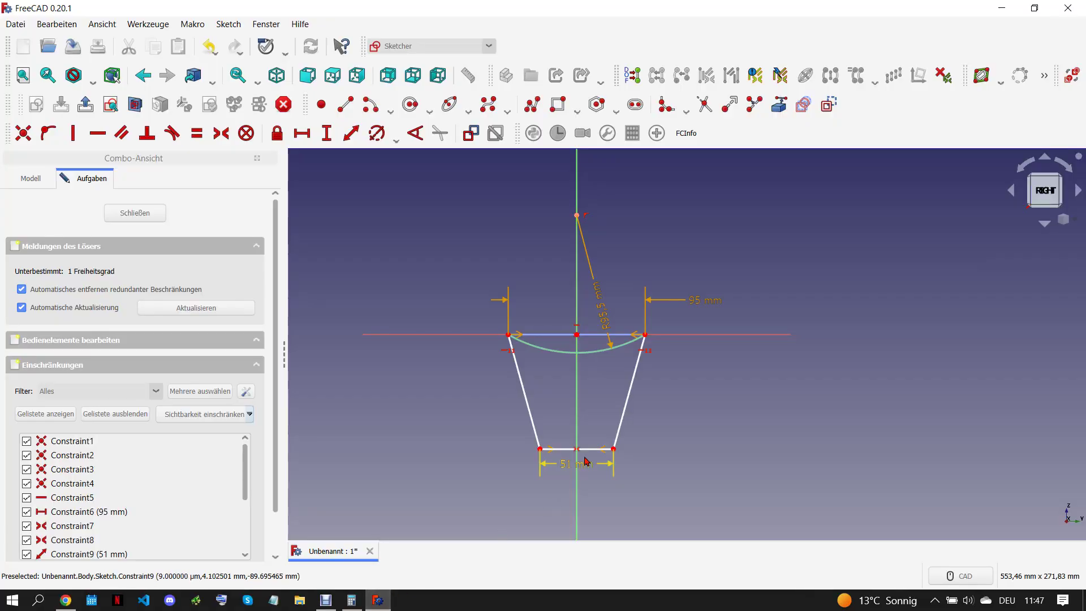
Step: Give the left slanted side an 80 mm vertical height
click(531, 414)
click(328, 134)
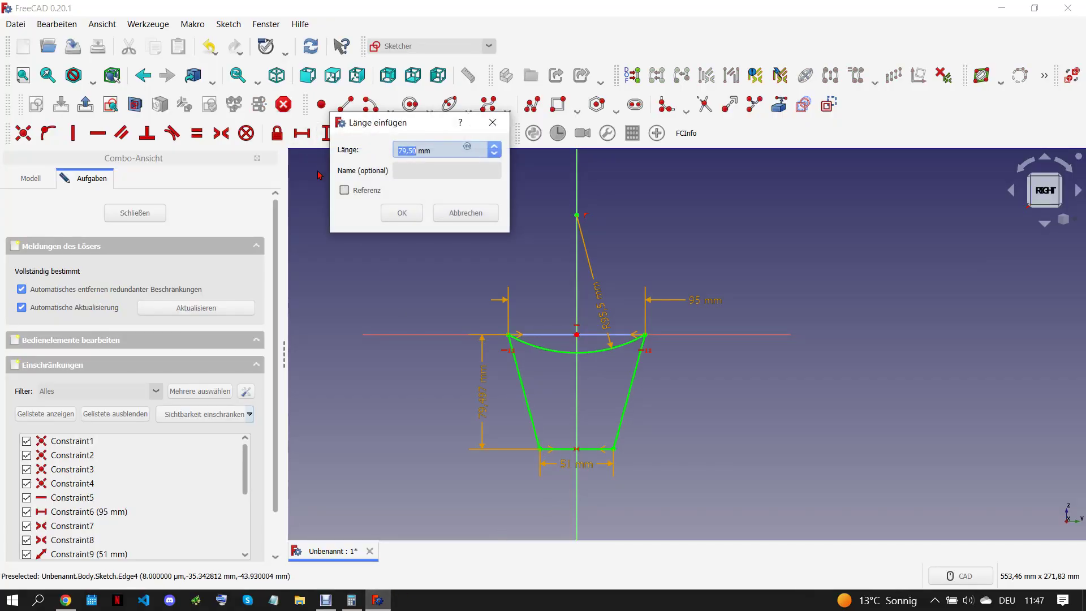
text(80)
key(Return)
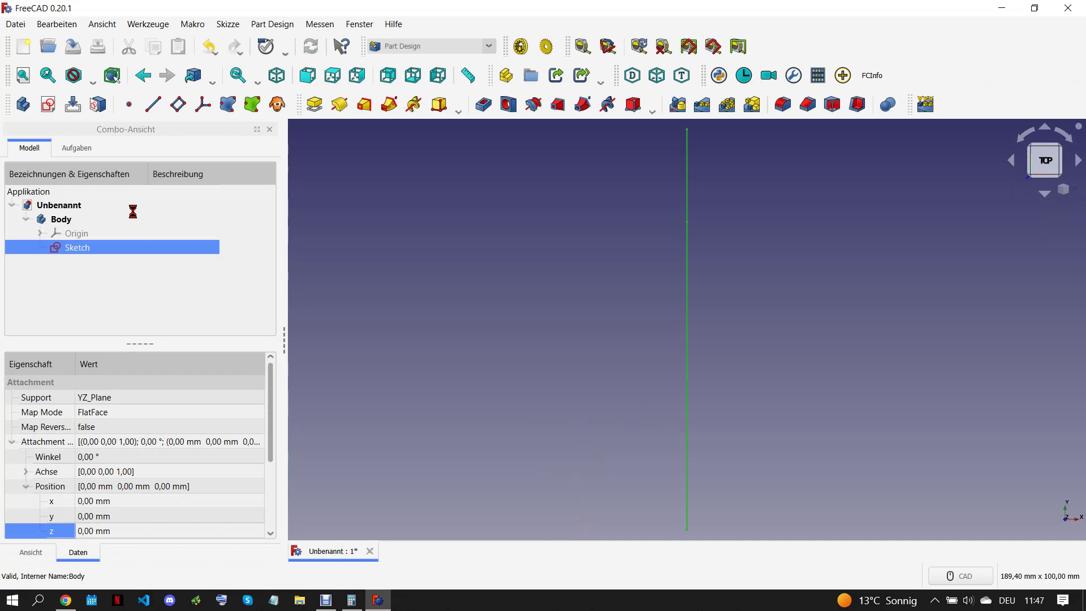
Step: Compute 174 + 16 = 190 in Calculator, then go back to FreeCAD
mouse_move(492, 323)
middle_down()
mouse_move(648, 356)
mouse_move(635, 283)
mouse_move(626, 286)
mouse_move(659, 315)
middle_up()
click(66, 600)
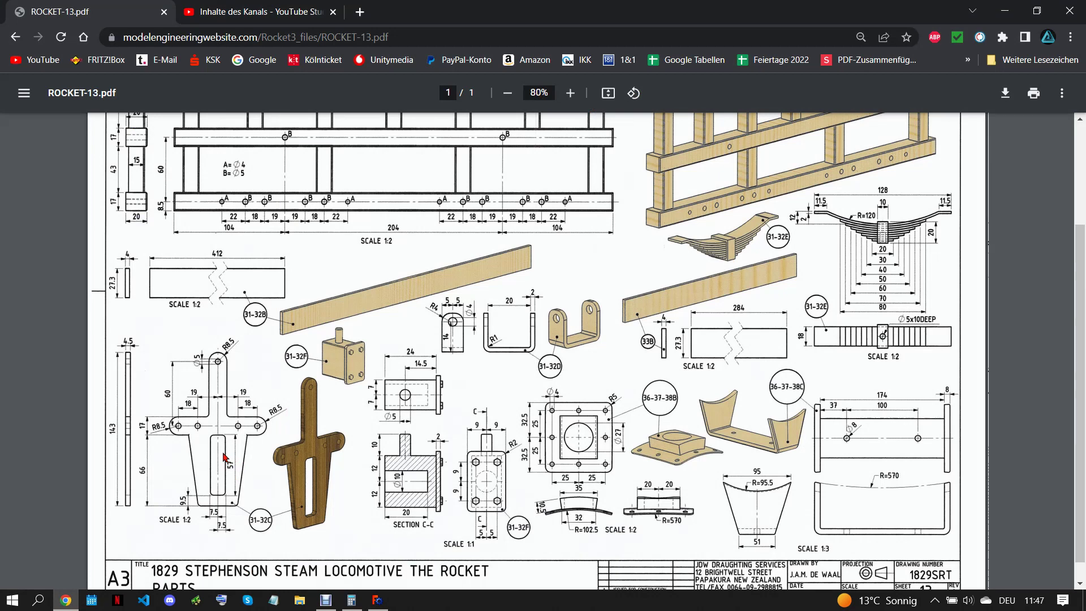
click(352, 600)
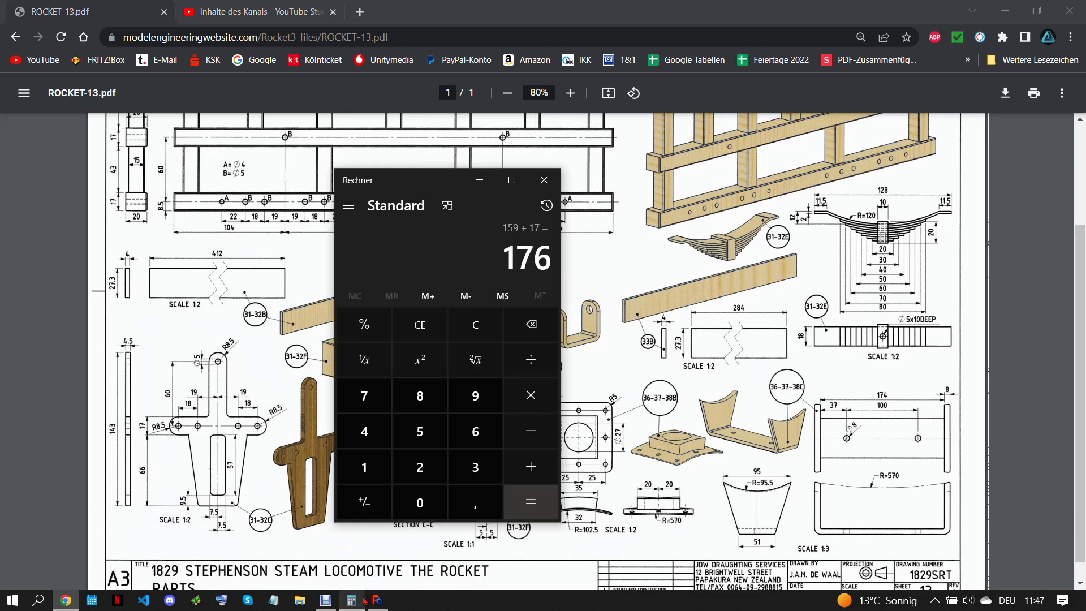
click(364, 466)
click(364, 396)
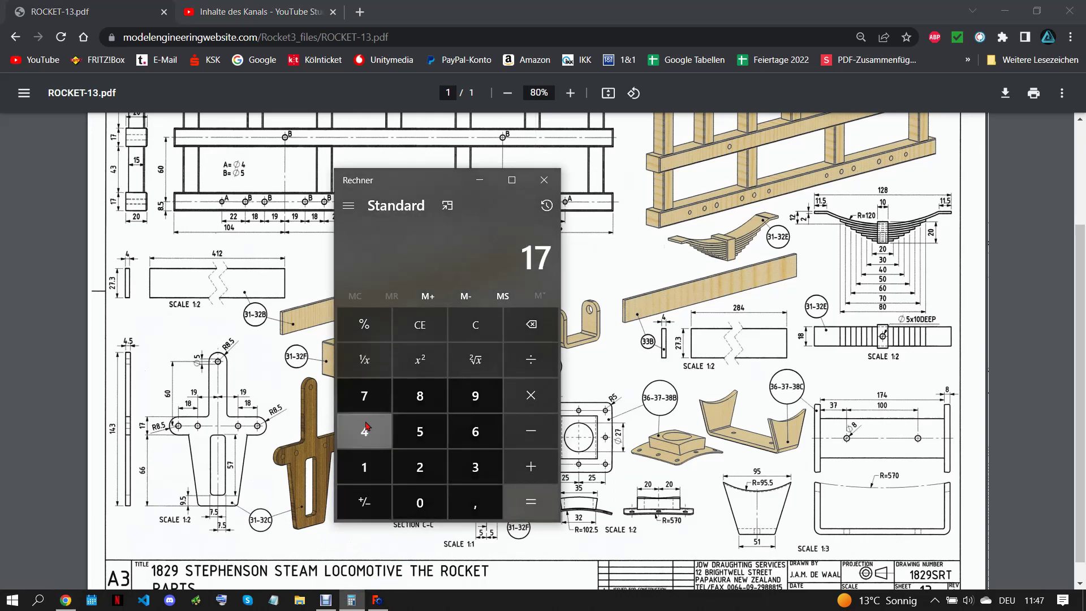
click(365, 431)
click(530, 467)
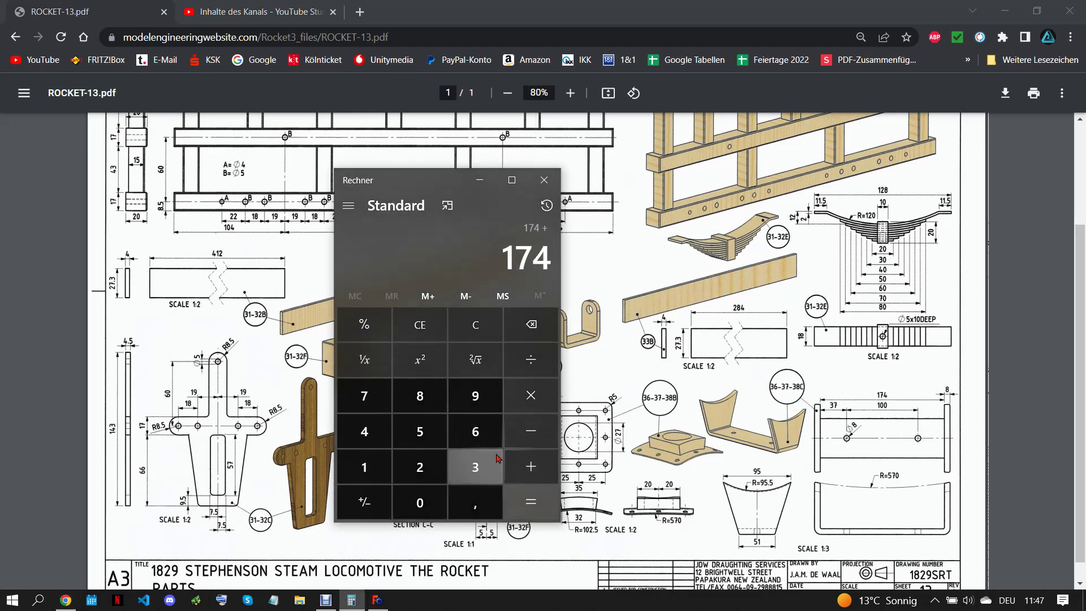
click(365, 466)
click(478, 436)
click(531, 502)
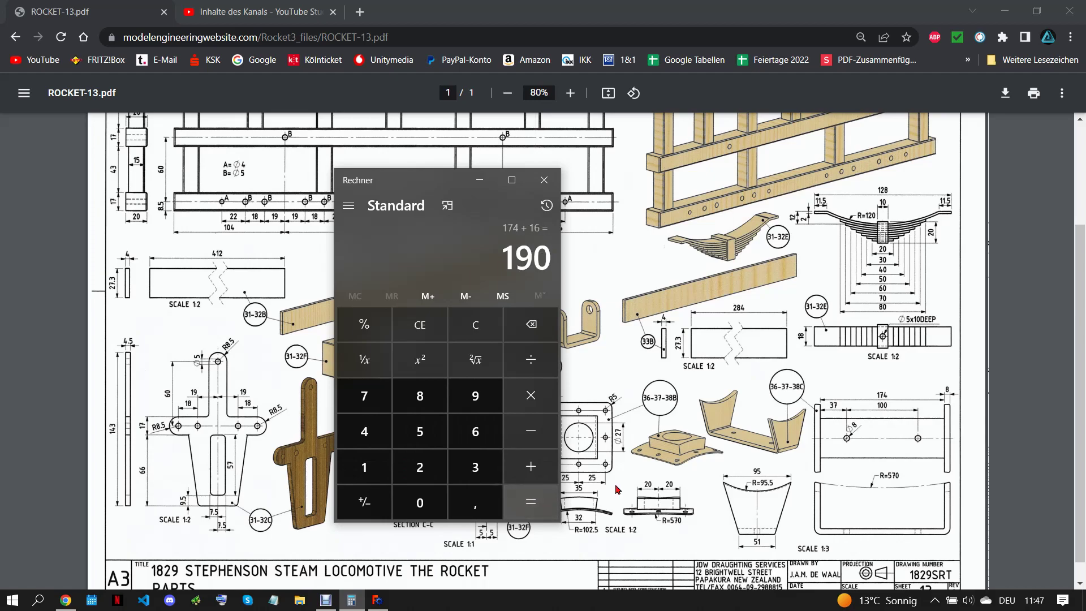
click(518, 580)
click(388, 598)
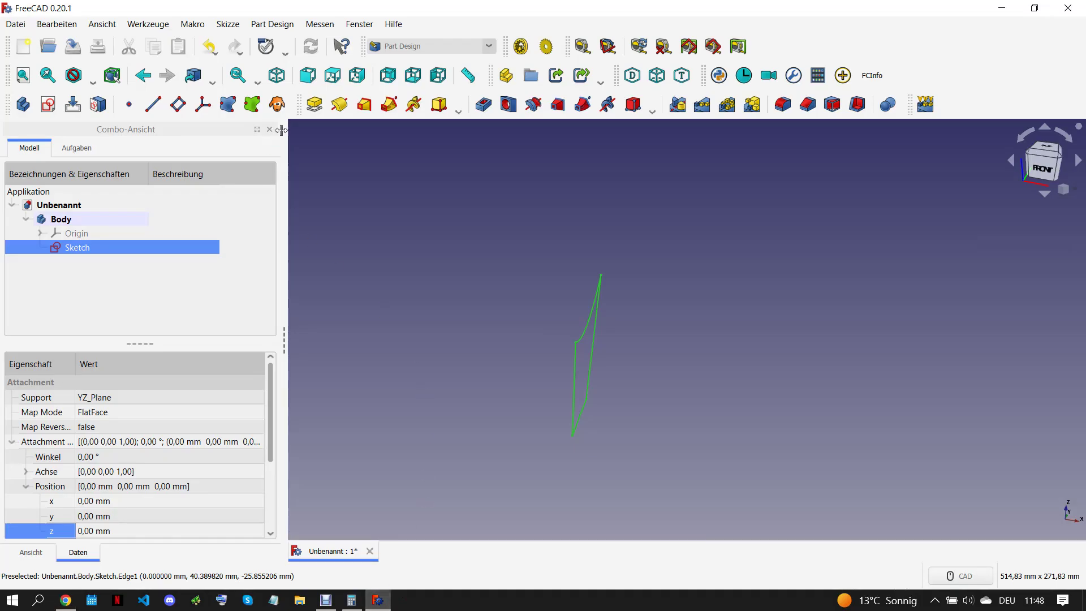
Step: Pad the sketch 190 mm symmetric to its plane, then view the ROCKET-13 drawing
click(314, 104)
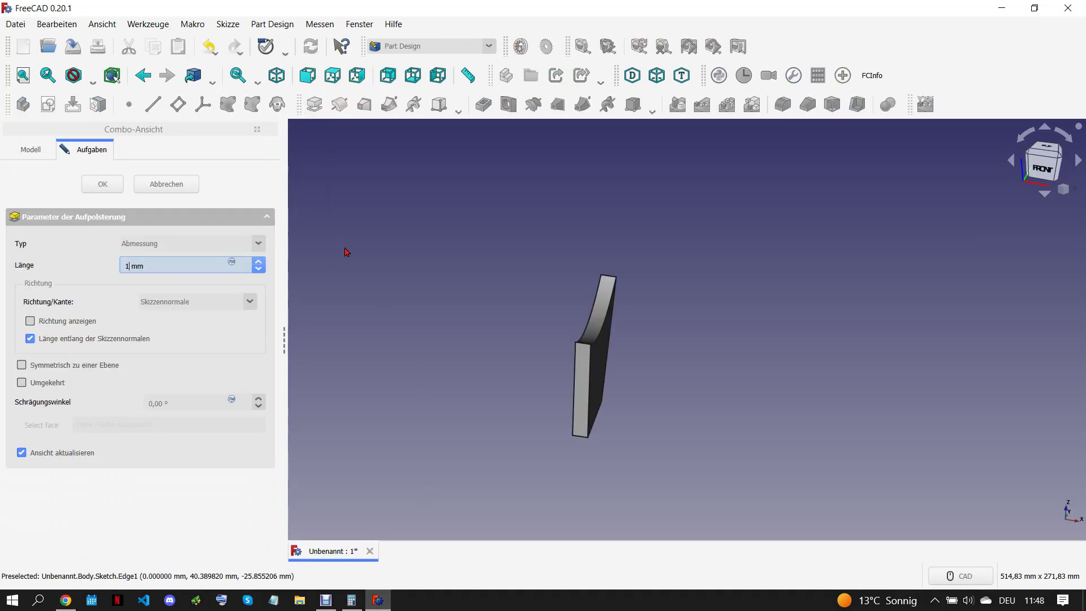
text(190)
click(23, 365)
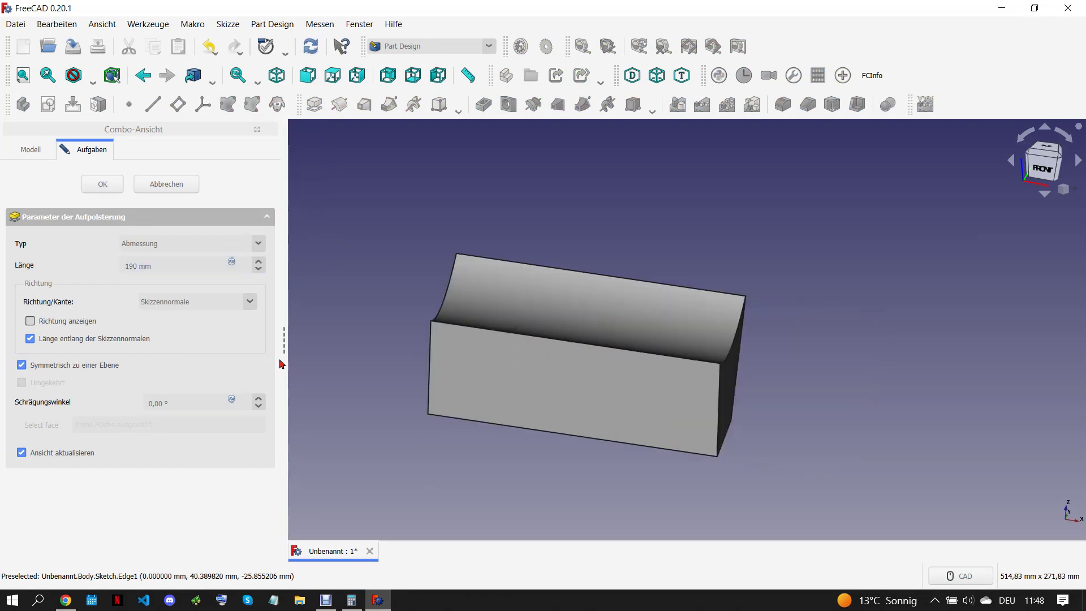
key(Return)
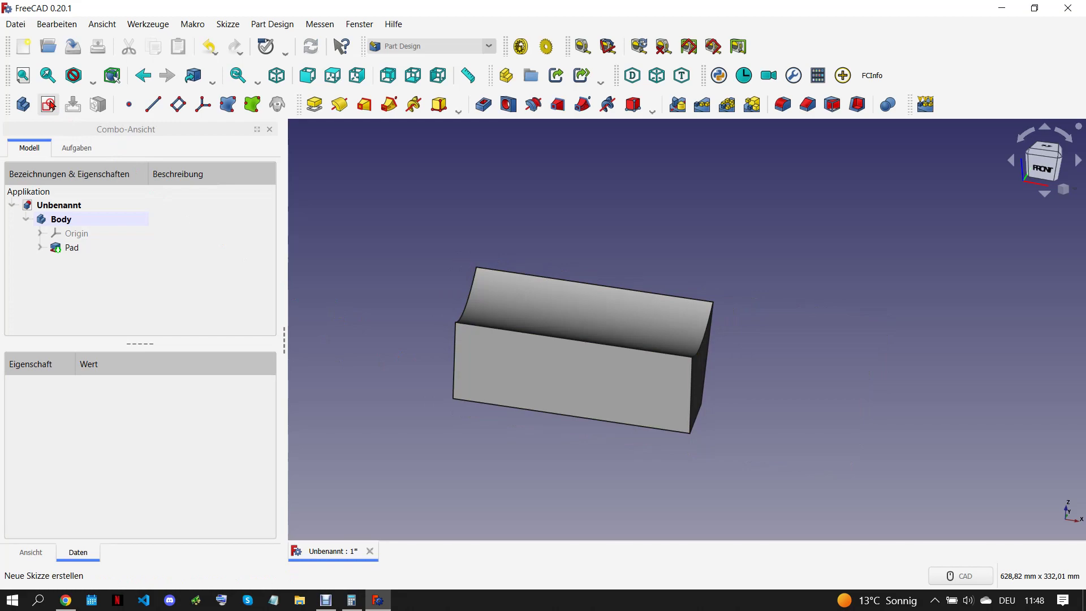
click(66, 599)
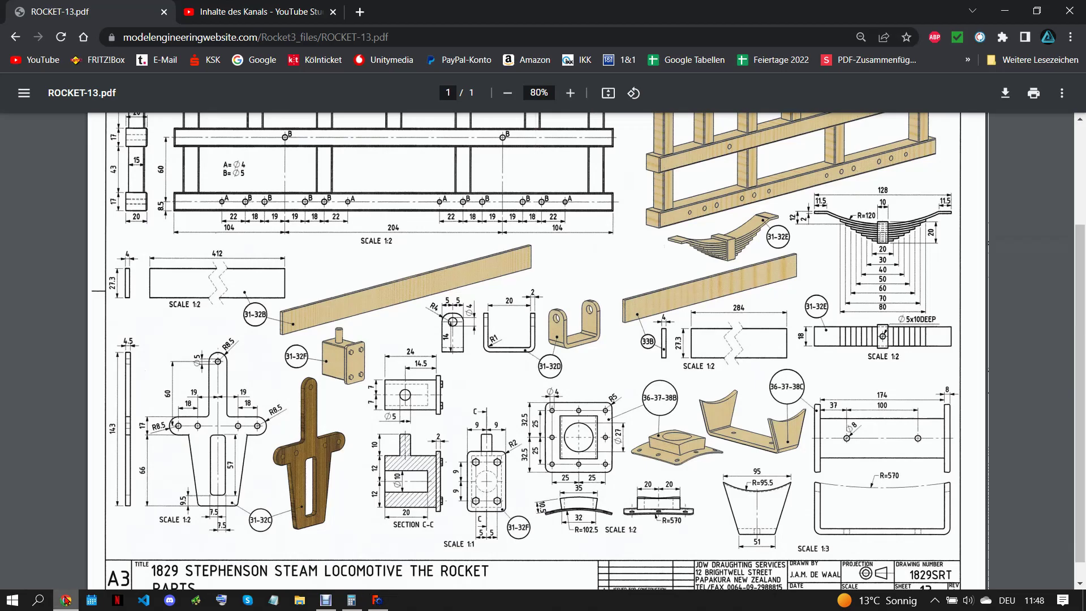
Step: Start an XZ-plane sketch in section view, referencing the pad's top left and right edges
click(378, 599)
click(48, 103)
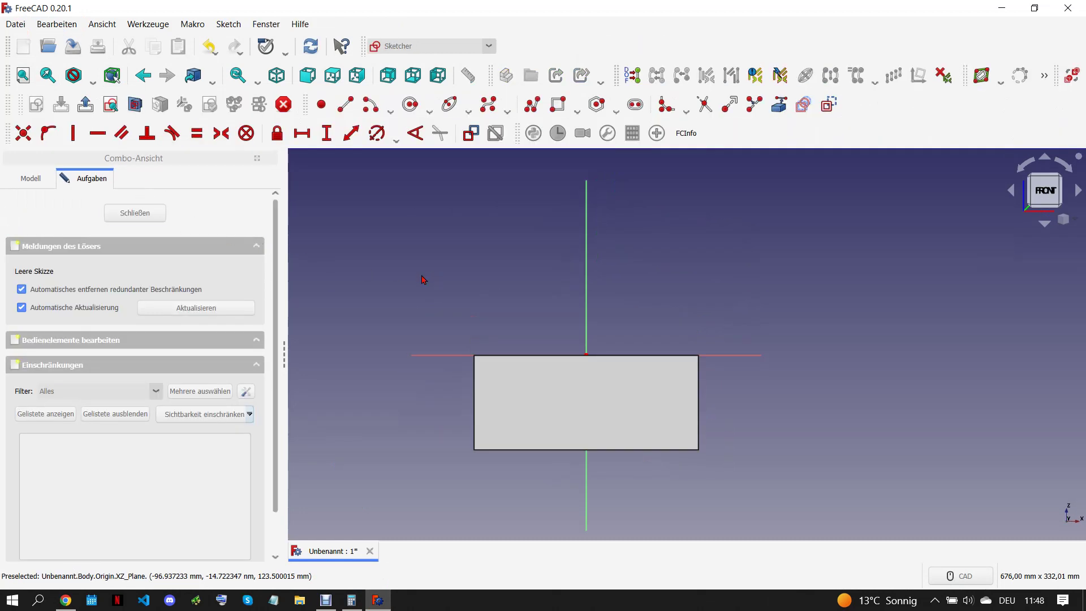
click(136, 105)
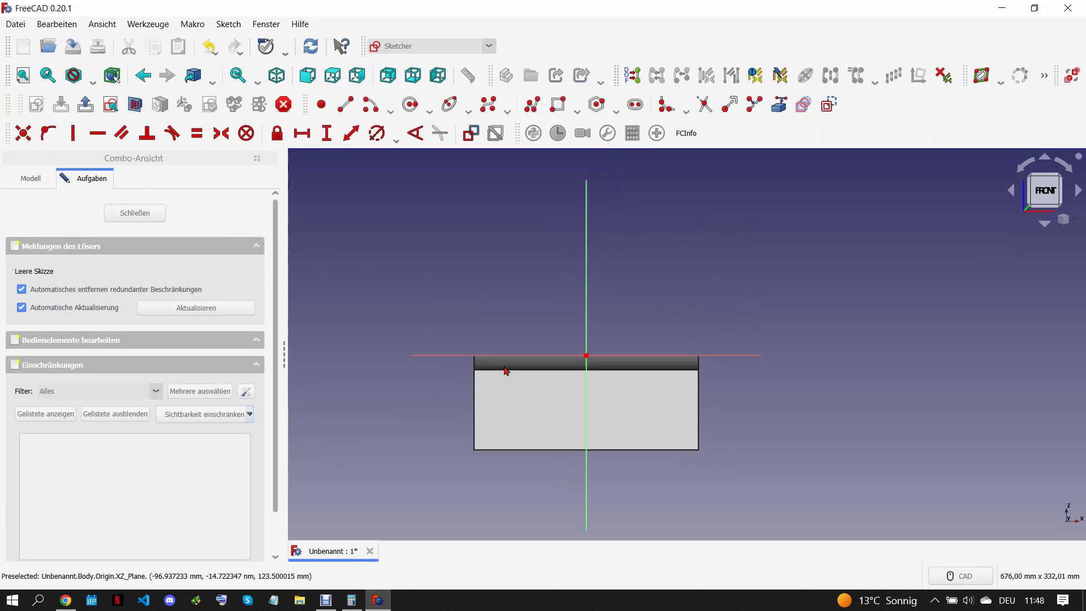
scroll(644, 419, up, 2)
key(g)
key(r)
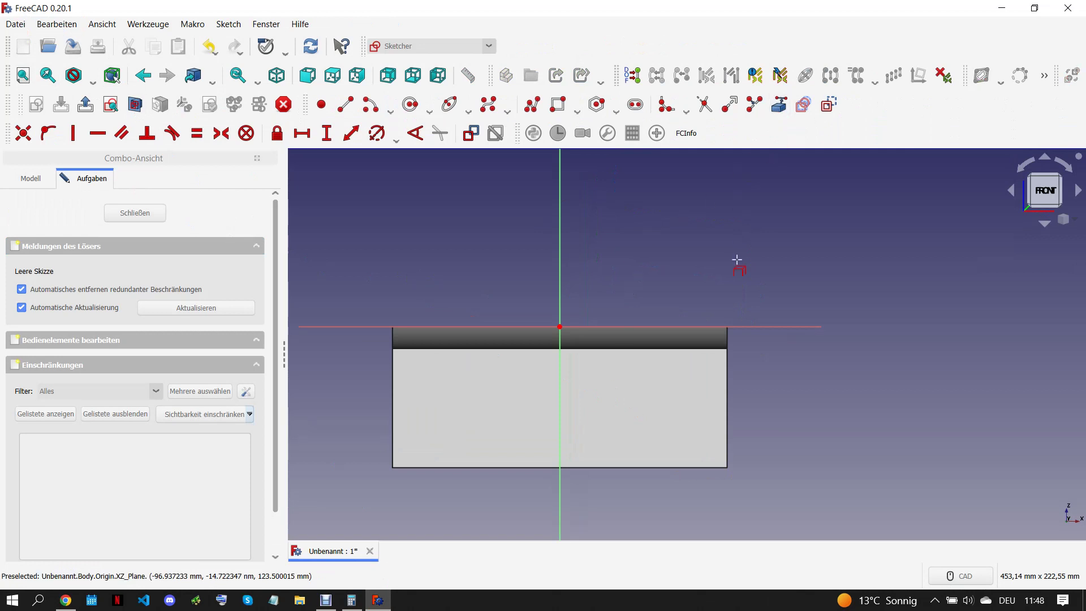
click(731, 334)
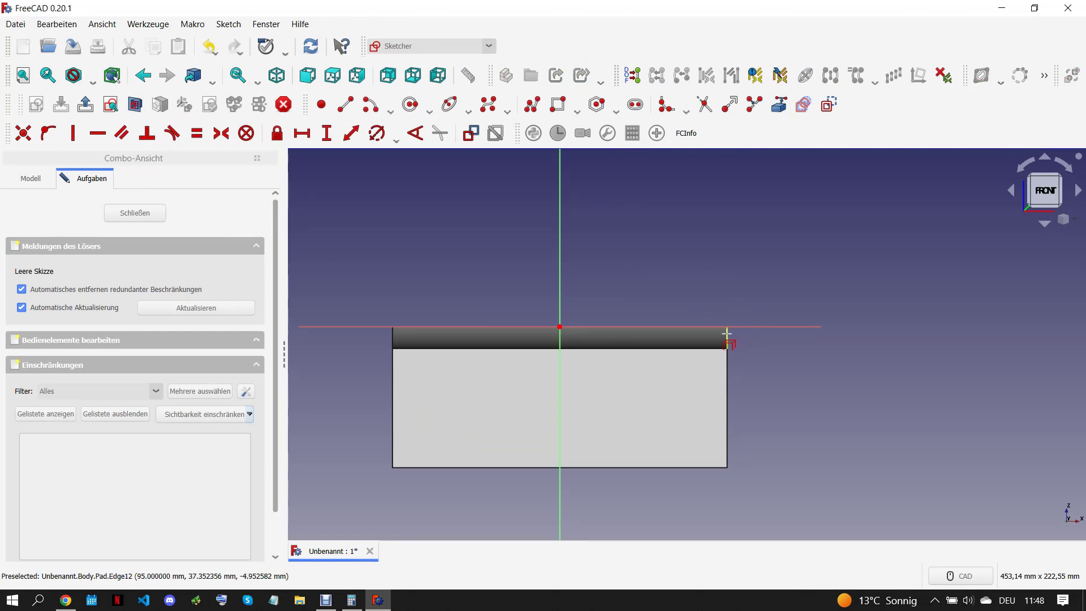
click(400, 331)
scroll(472, 303, down, 3)
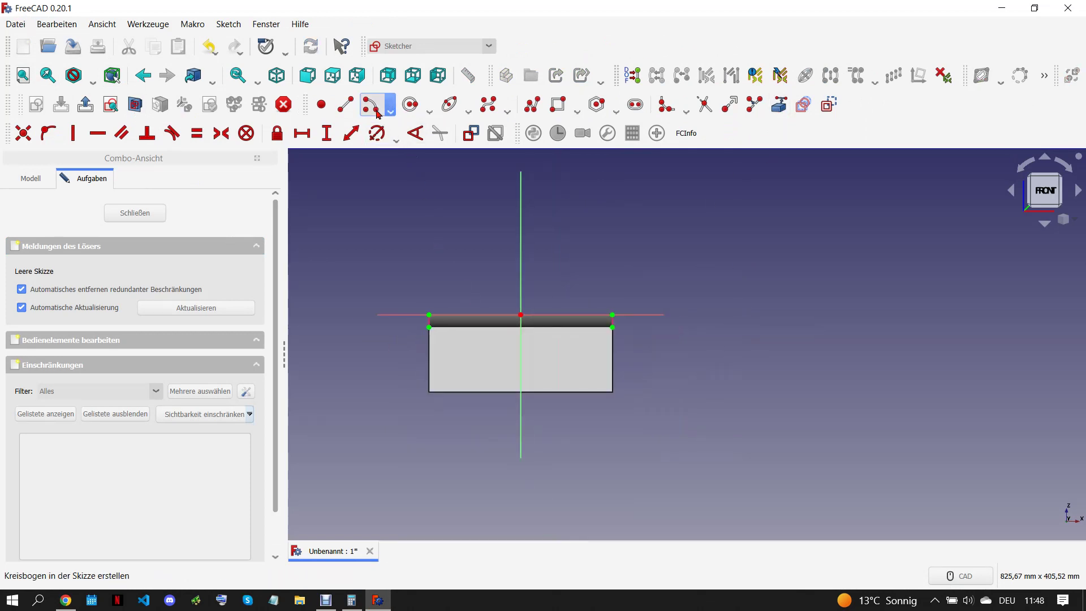
Step: Draw a centred arc with level ends, its right end joined to the pad corner
click(521, 206)
click(459, 273)
click(583, 272)
click(584, 273)
click(459, 273)
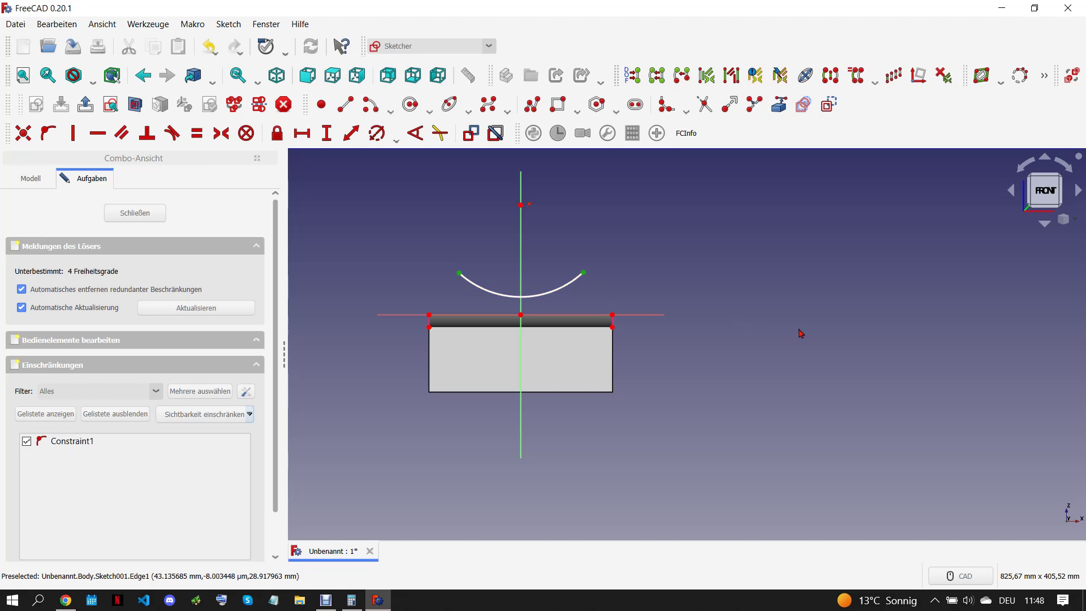
key(h)
click(584, 273)
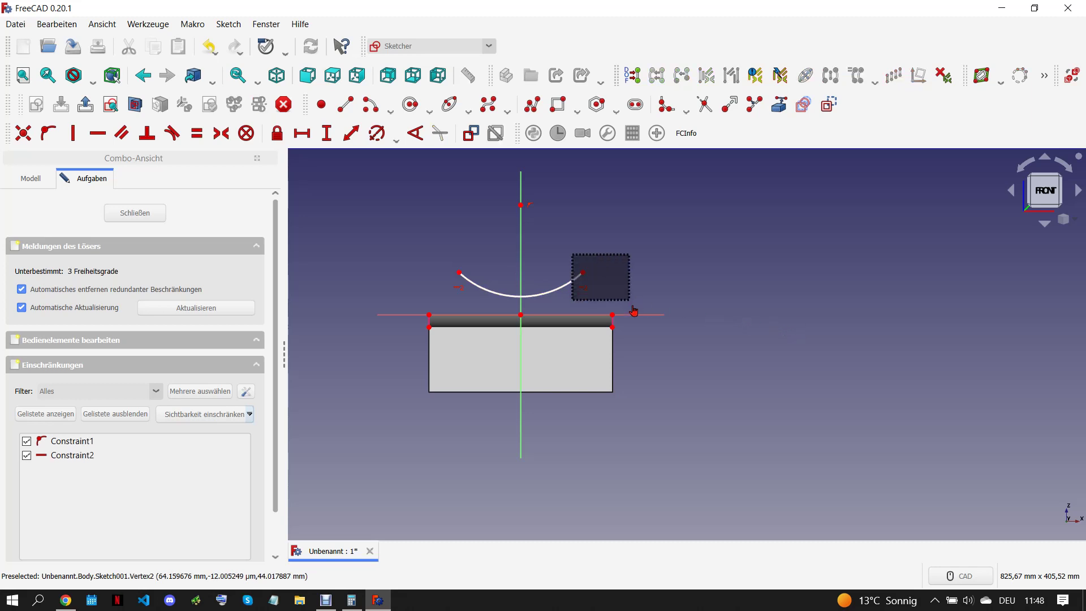
click(613, 314)
key(c)
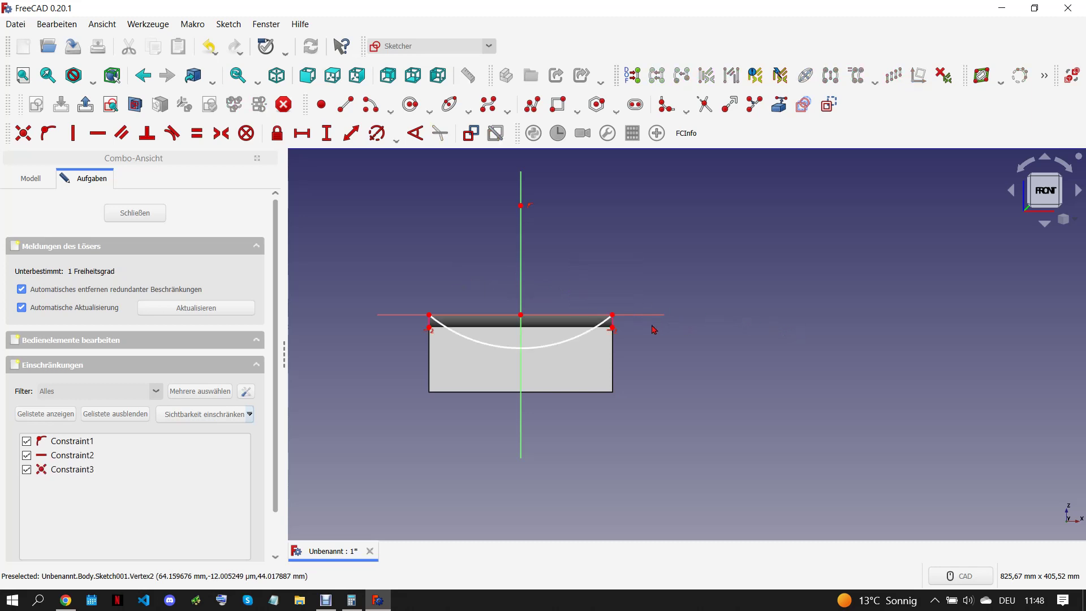
Step: Add a radius dimension to the arc, checking the value on the drawing
click(571, 340)
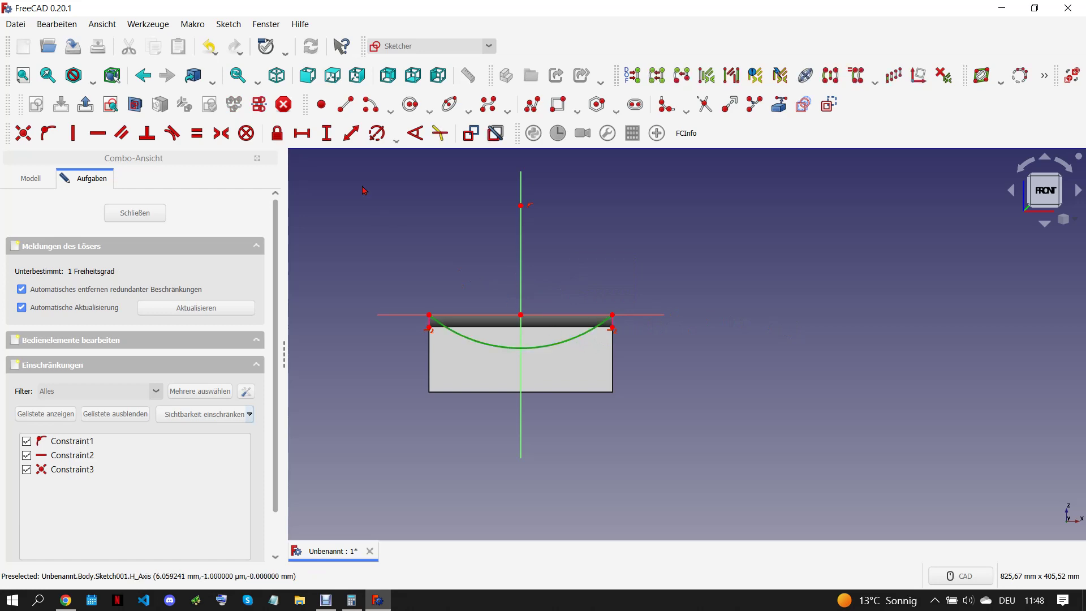
click(377, 133)
click(64, 600)
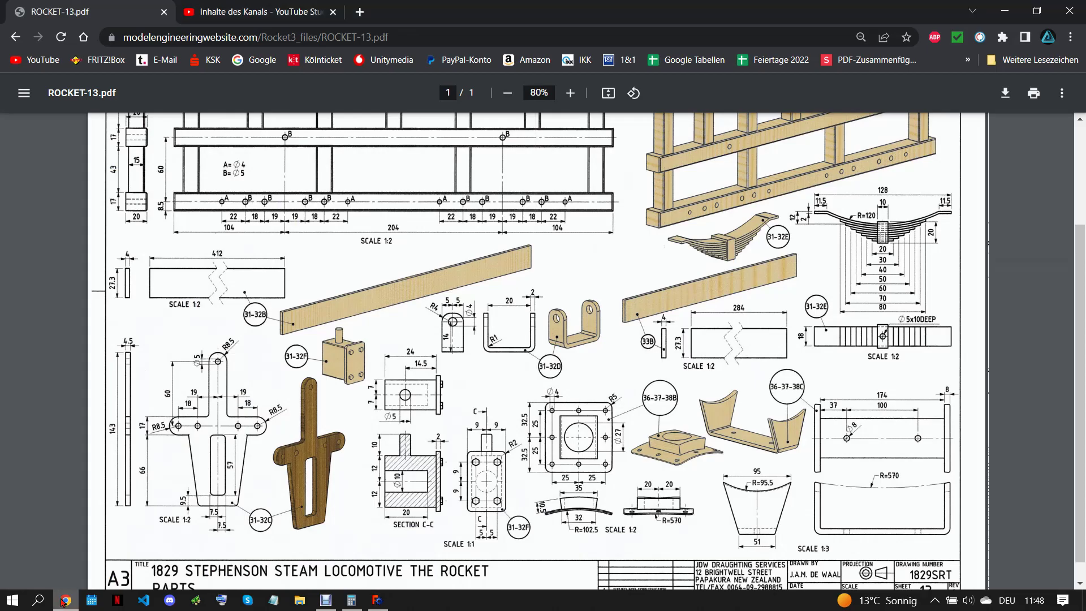
click(377, 601)
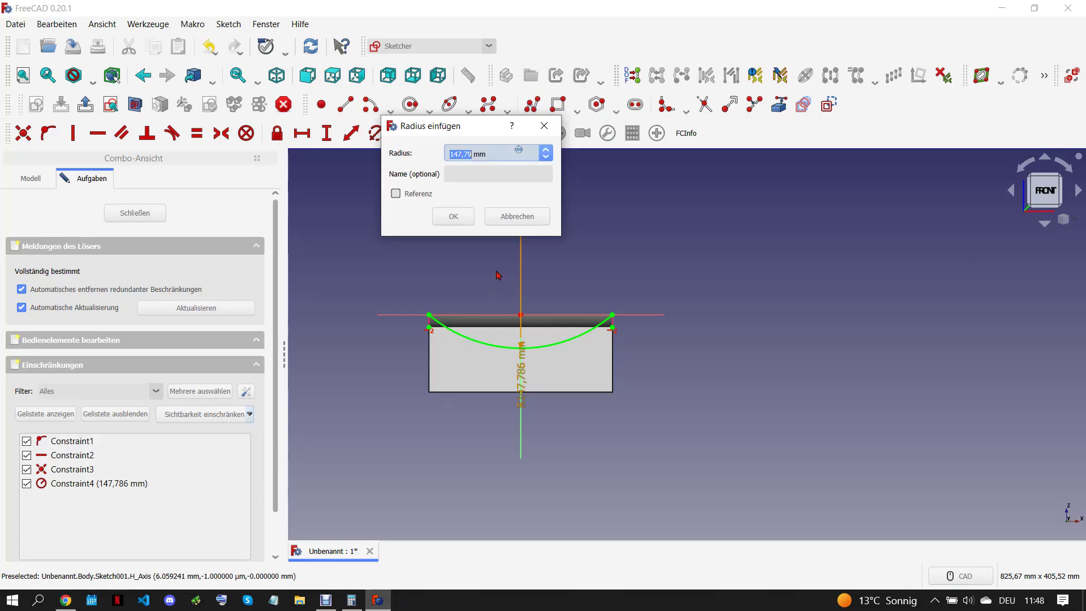
Step: Set the arc radius to 570 mm
text(570)
key(Return)
scroll(497, 315, up, 2)
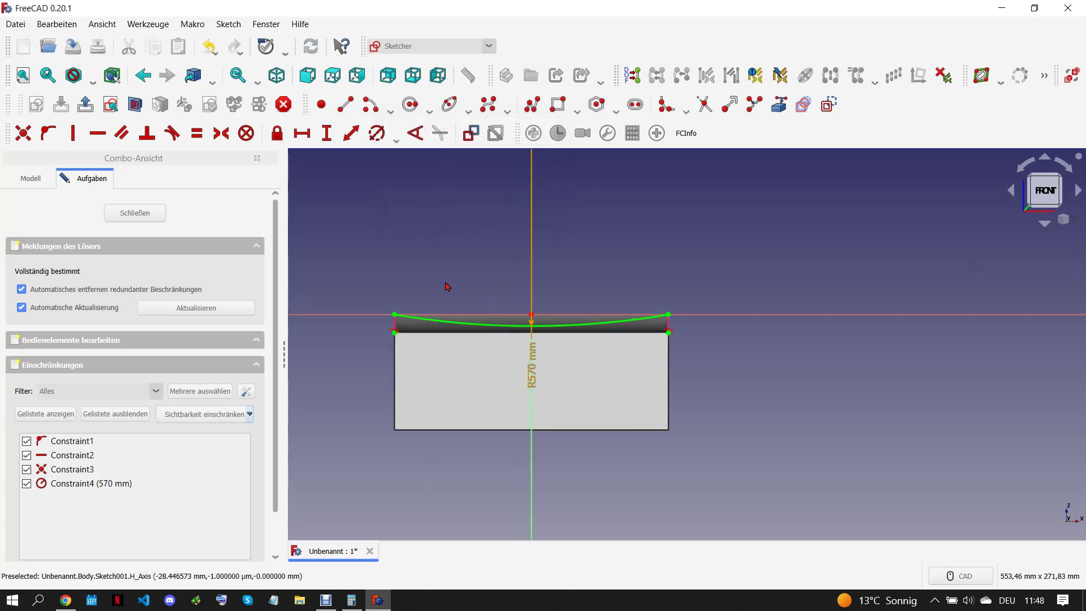
Step: Draw a straight line joining the arc's two ends and close the sketch
click(345, 104)
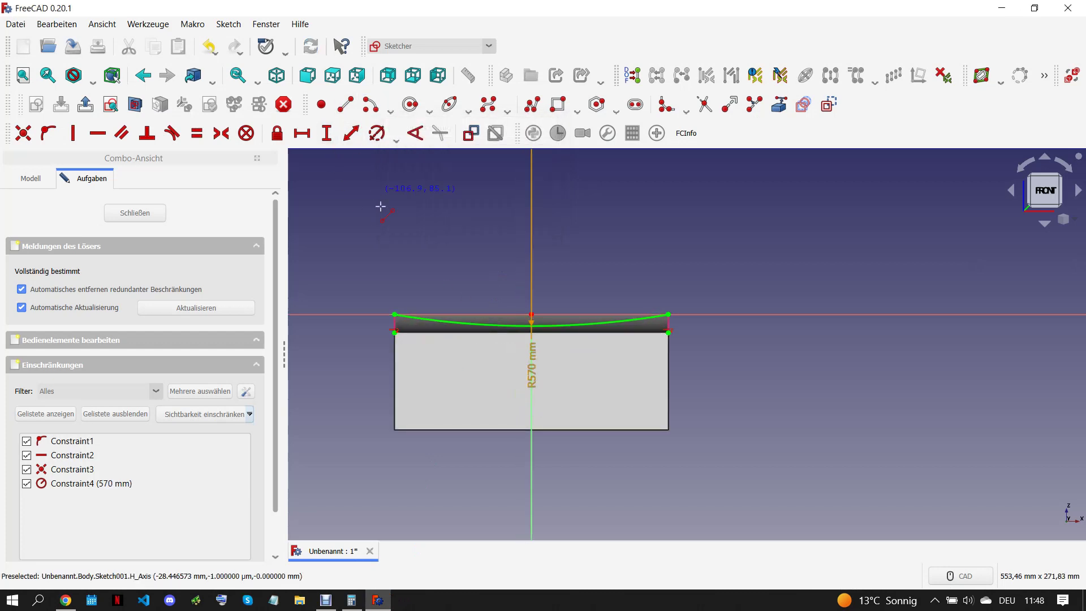
click(395, 313)
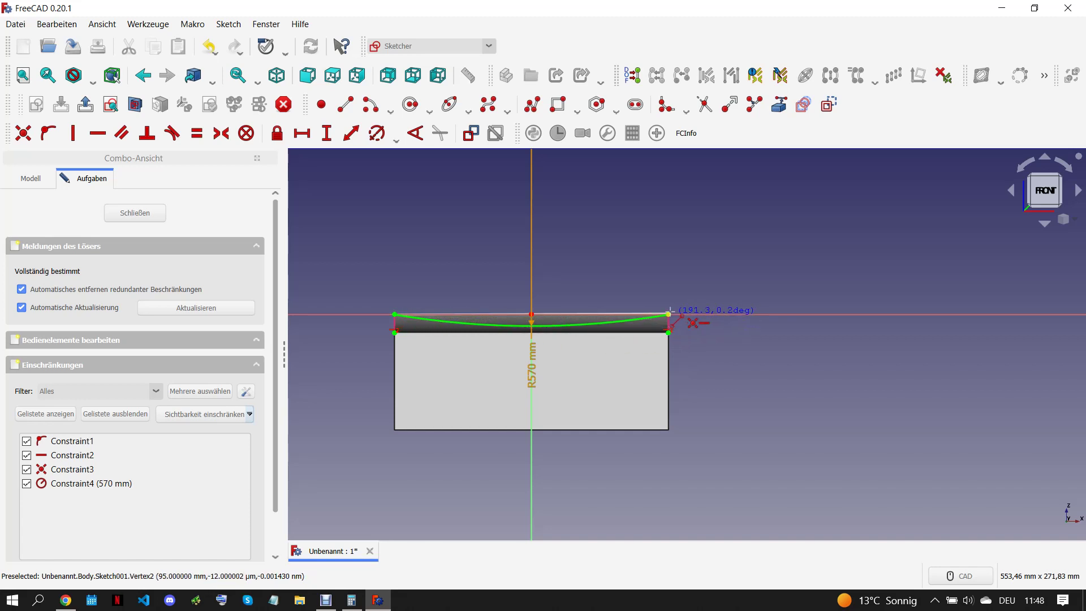
click(668, 313)
click(152, 214)
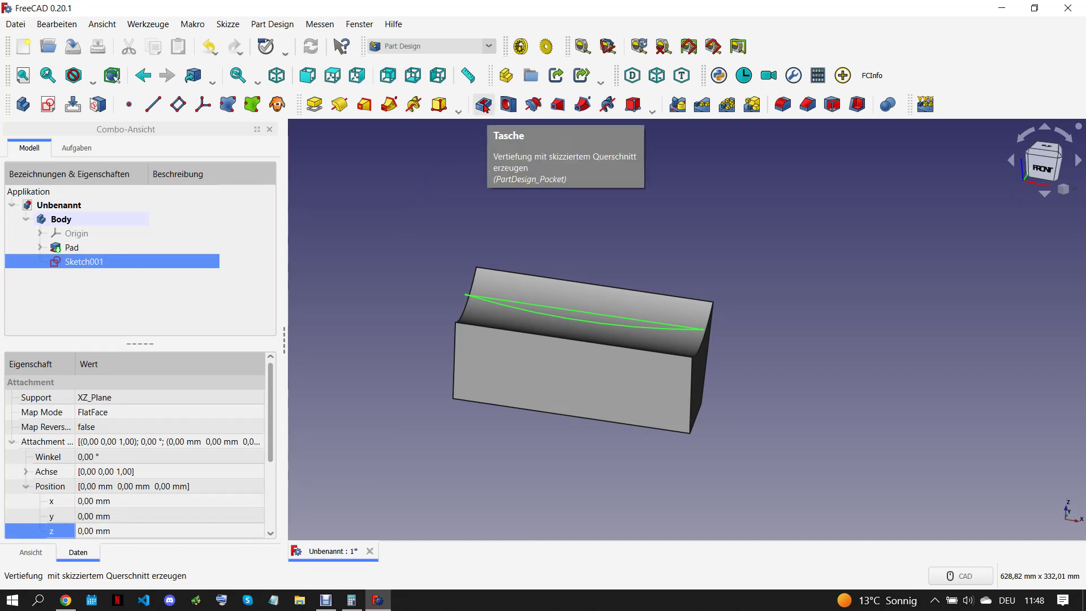
Step: Pocket the arc sketch symmetrically through all, carving a curved dip along the block's top
click(483, 104)
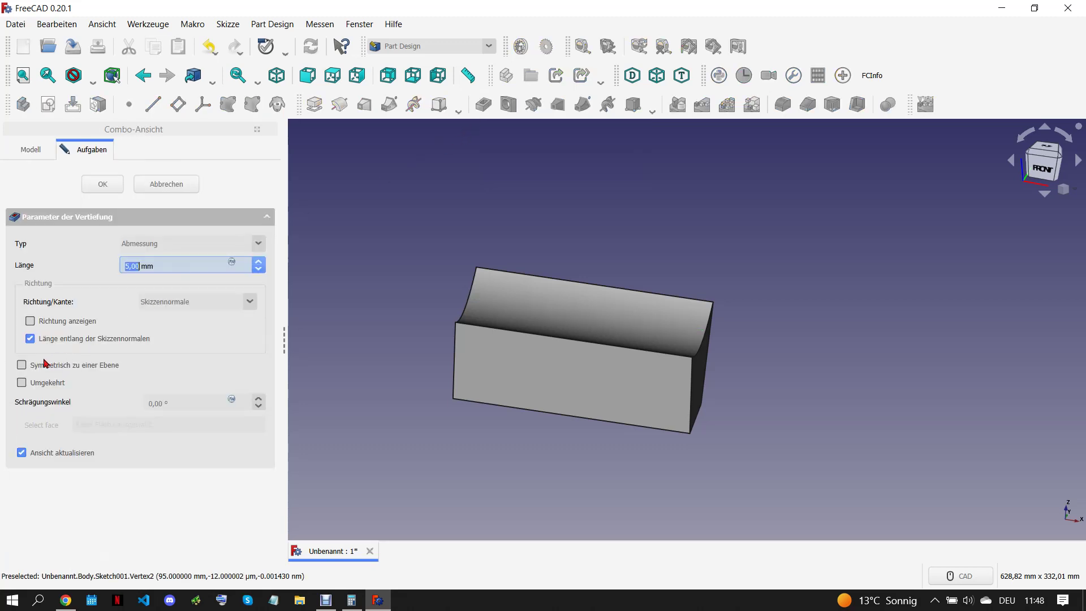
click(48, 363)
click(171, 250)
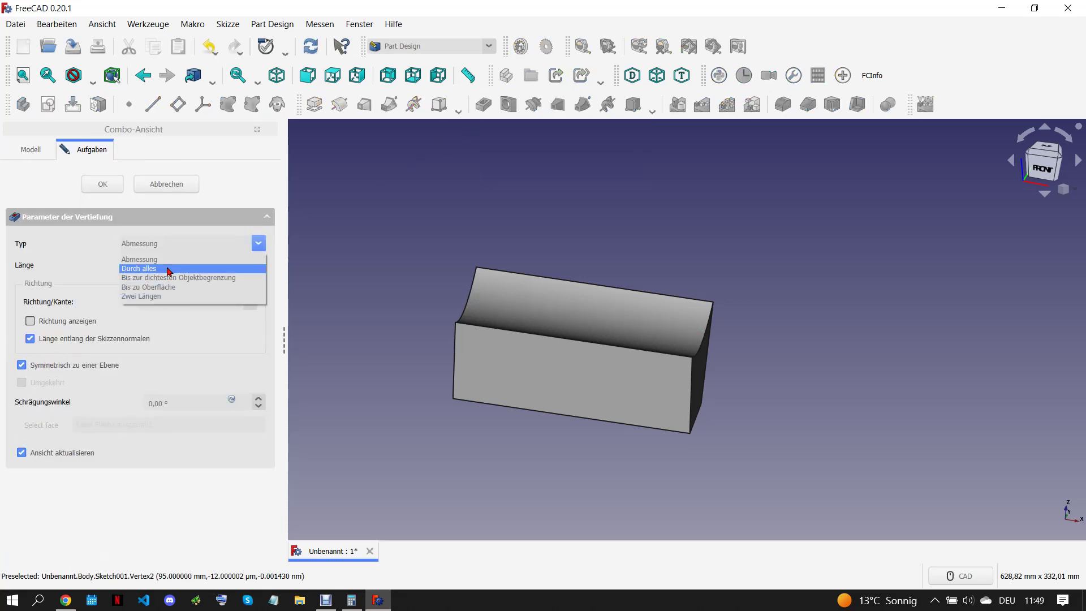
click(168, 269)
click(102, 184)
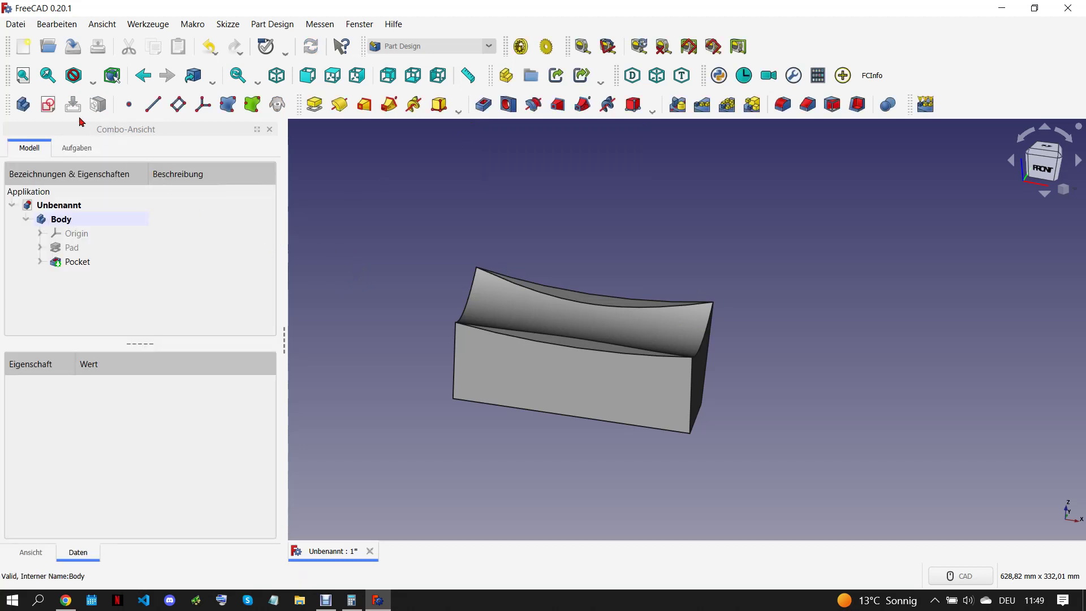
Step: Start a new sketch on the XZ_Plane and draw a rectangle overlapping the block's top
click(49, 106)
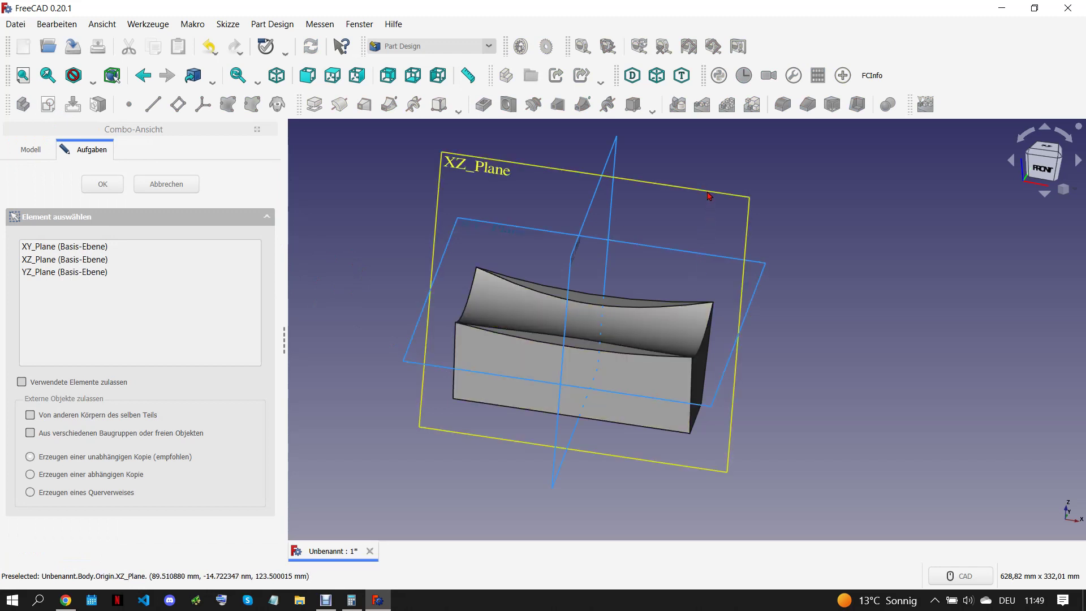
click(122, 191)
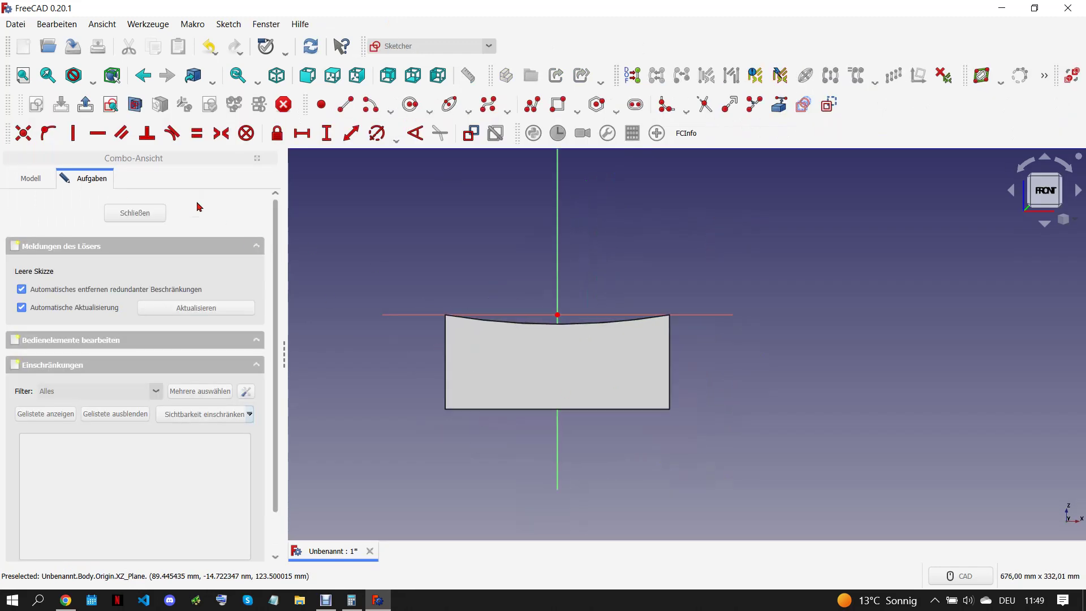
click(135, 105)
scroll(575, 367, up, 2)
click(559, 104)
click(410, 221)
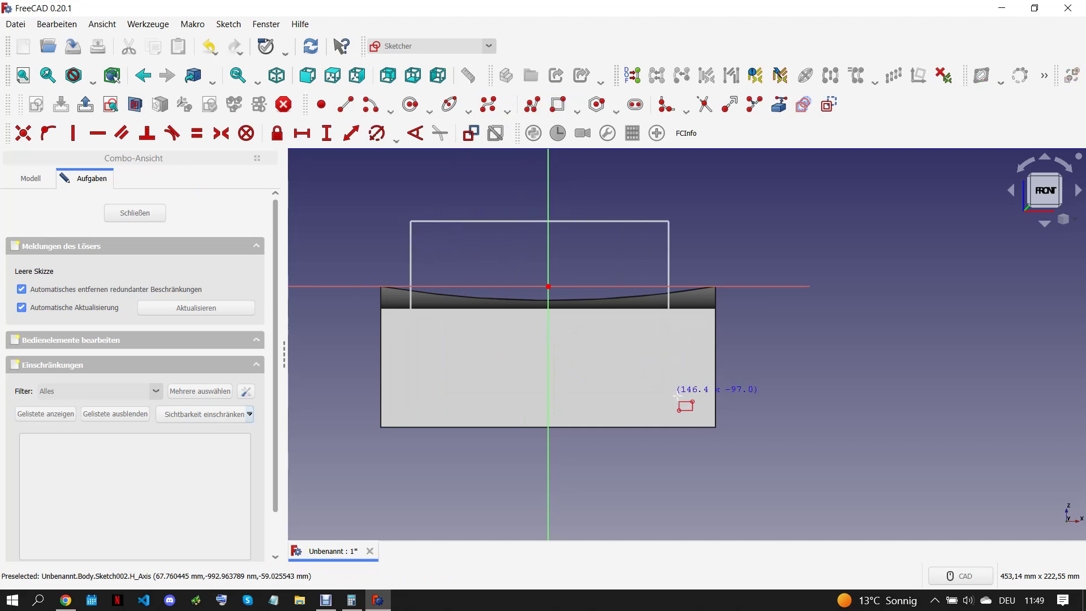
click(692, 410)
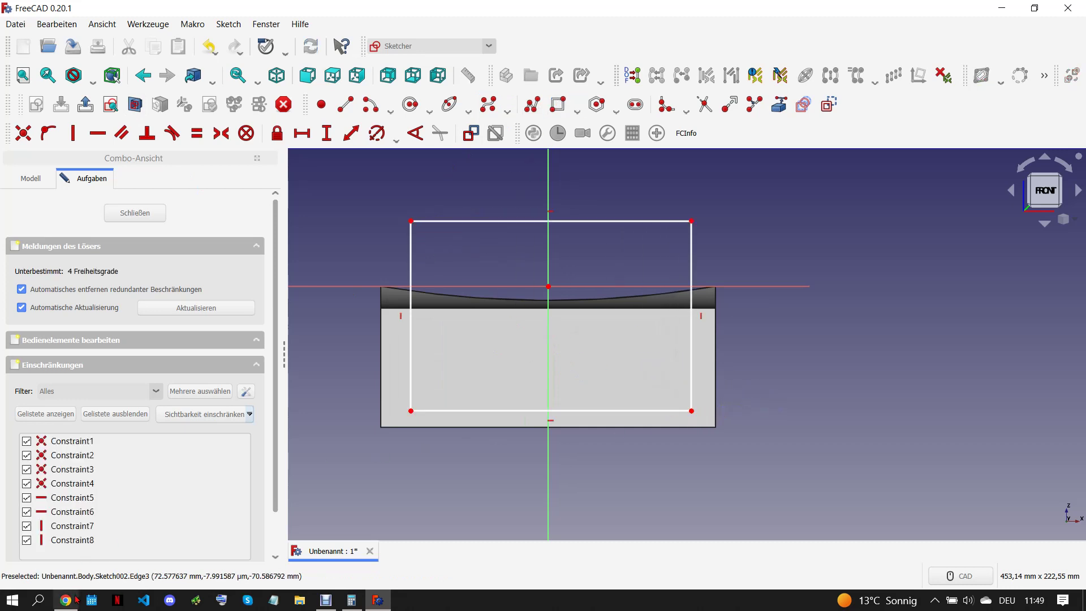
Step: Reference the body's right edge and centre the rectangle symmetrically on the vertical axis
click(779, 104)
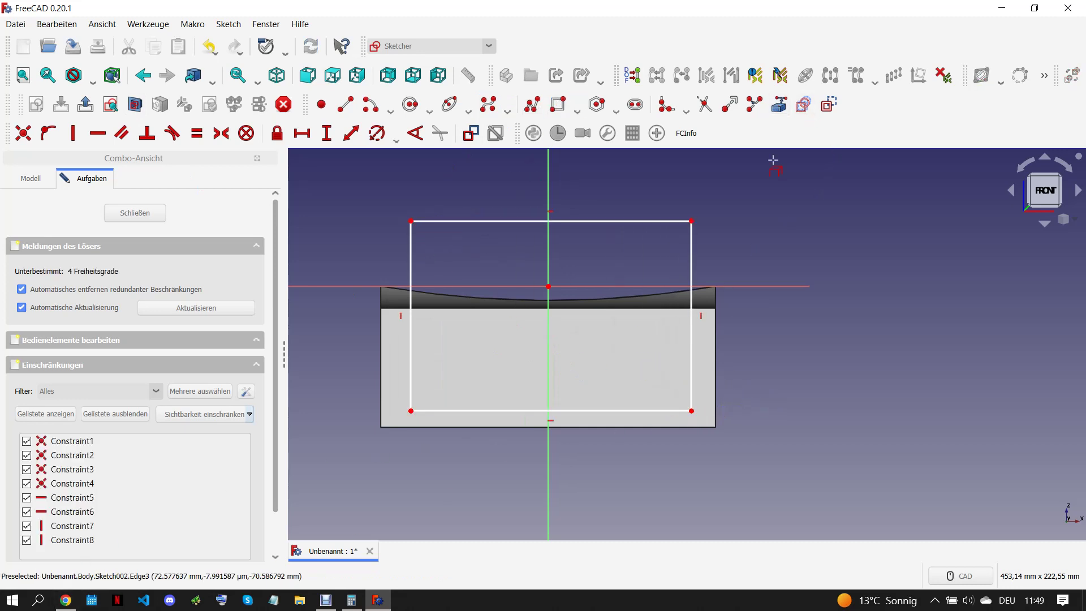
click(717, 297)
key(Escape)
click(691, 221)
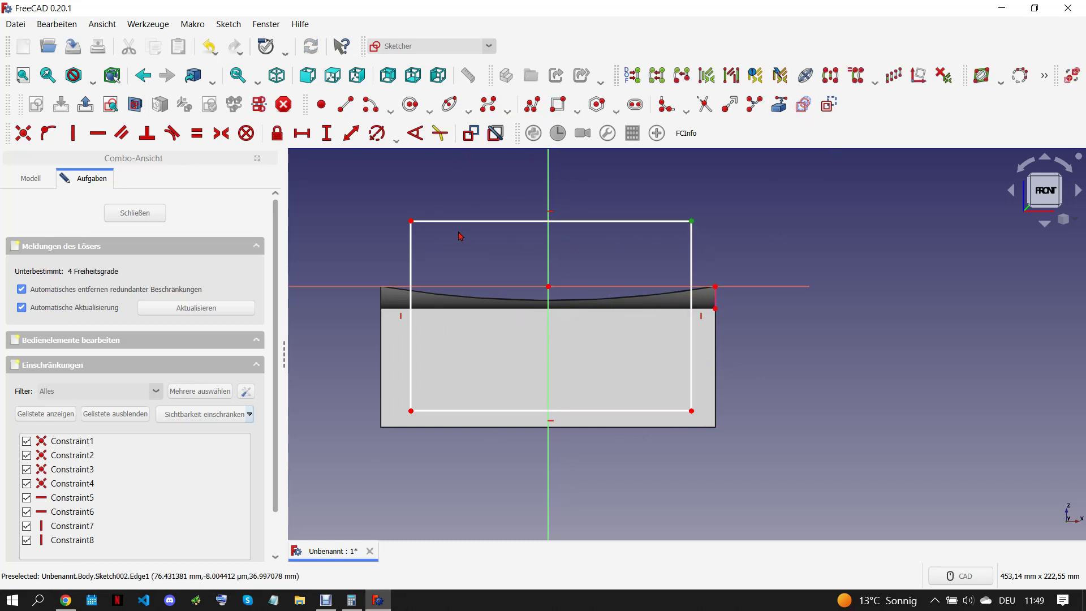
click(410, 221)
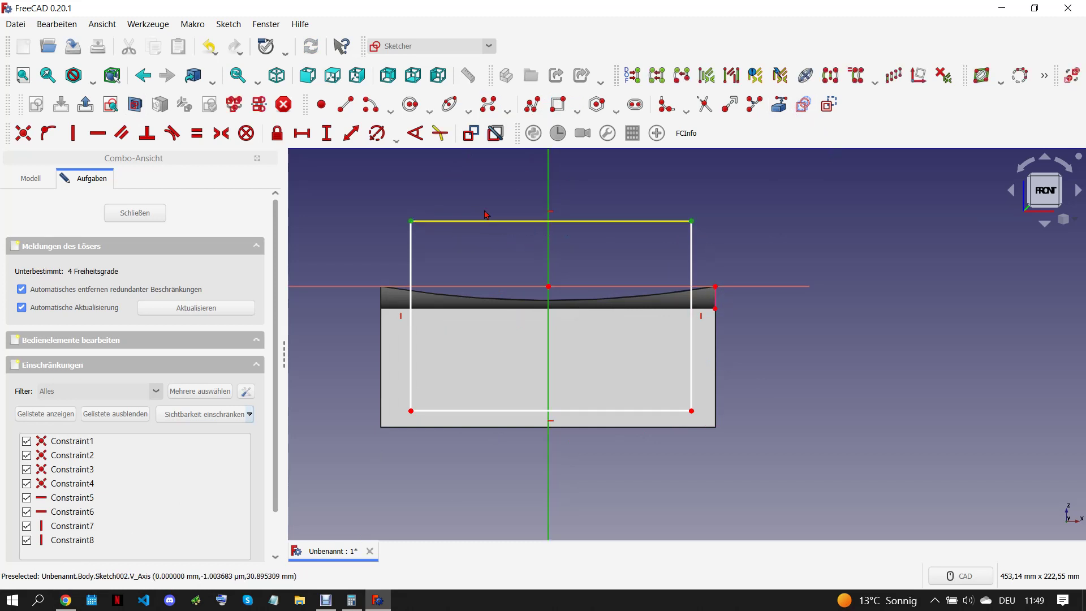
click(221, 133)
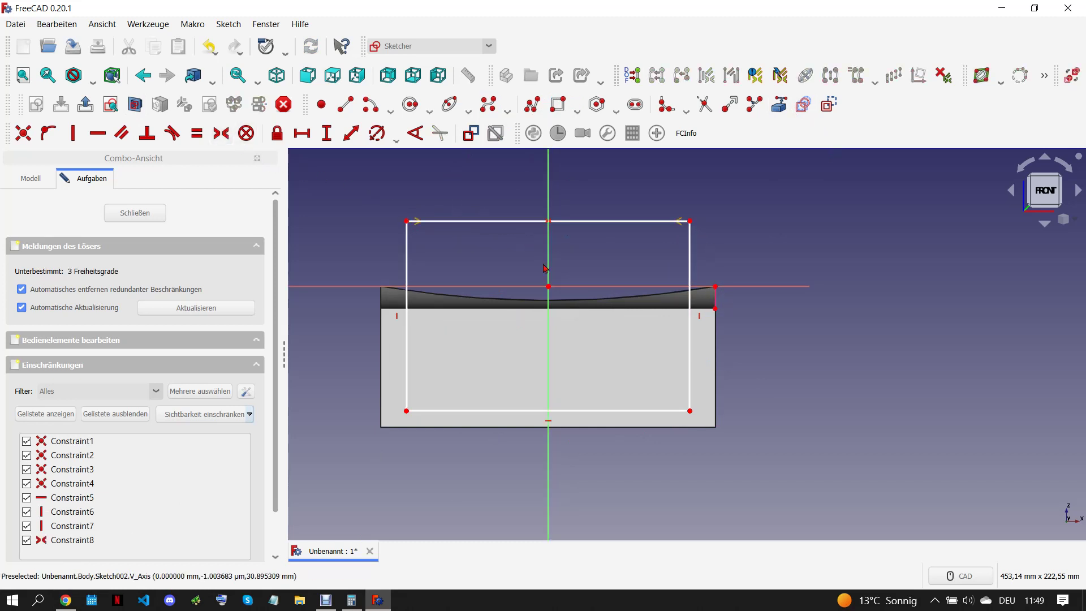
Step: Constrain the rectangle's right side 8 mm inside the body corner, checking the bracket drawing
click(694, 278)
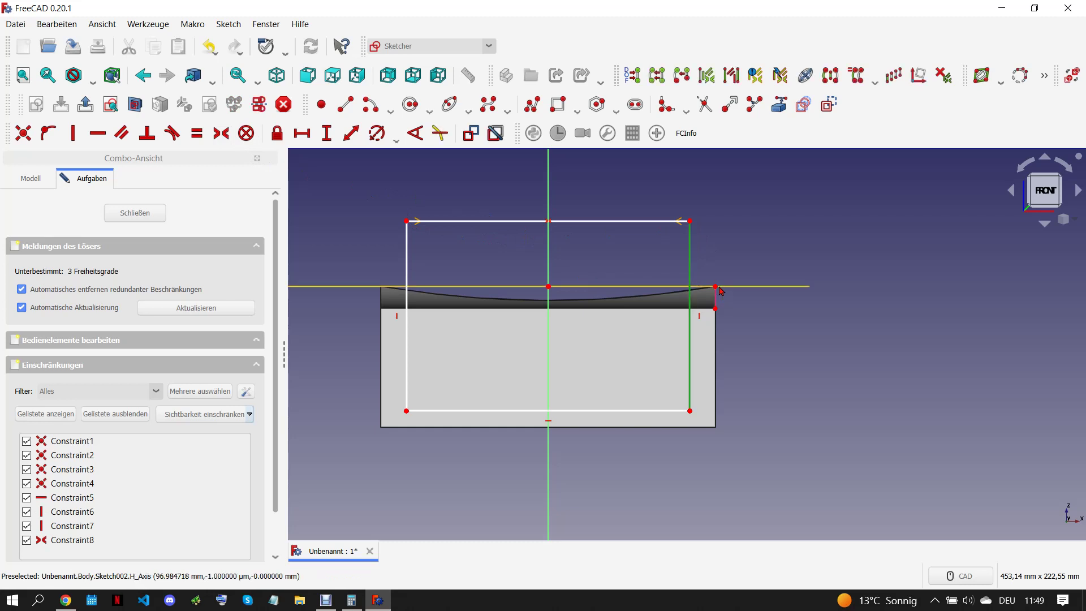
click(357, 136)
text(8)
key(Return)
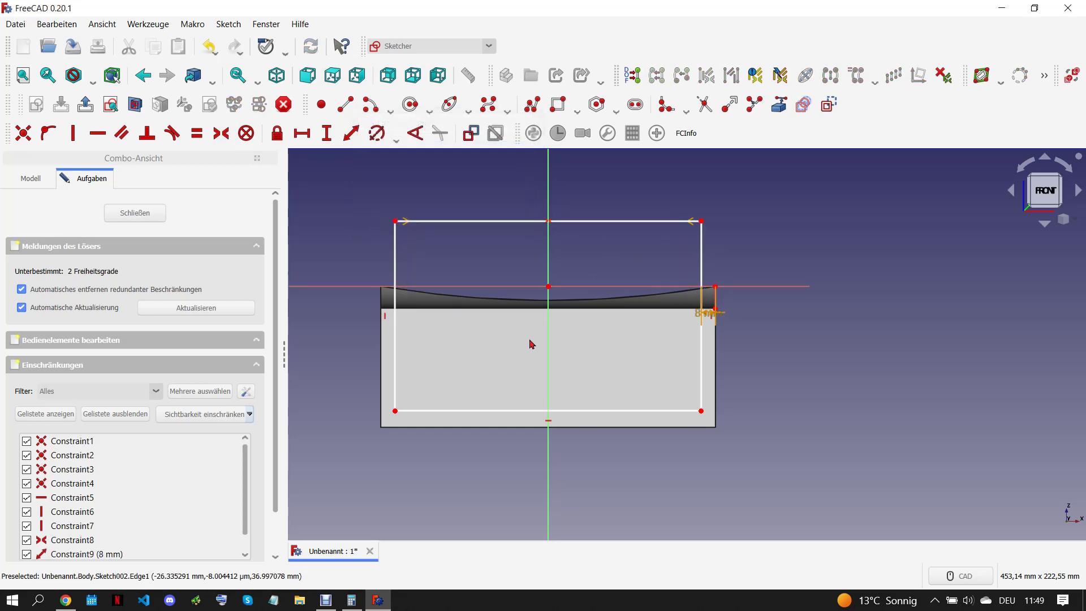
drag(712, 316, 779, 266)
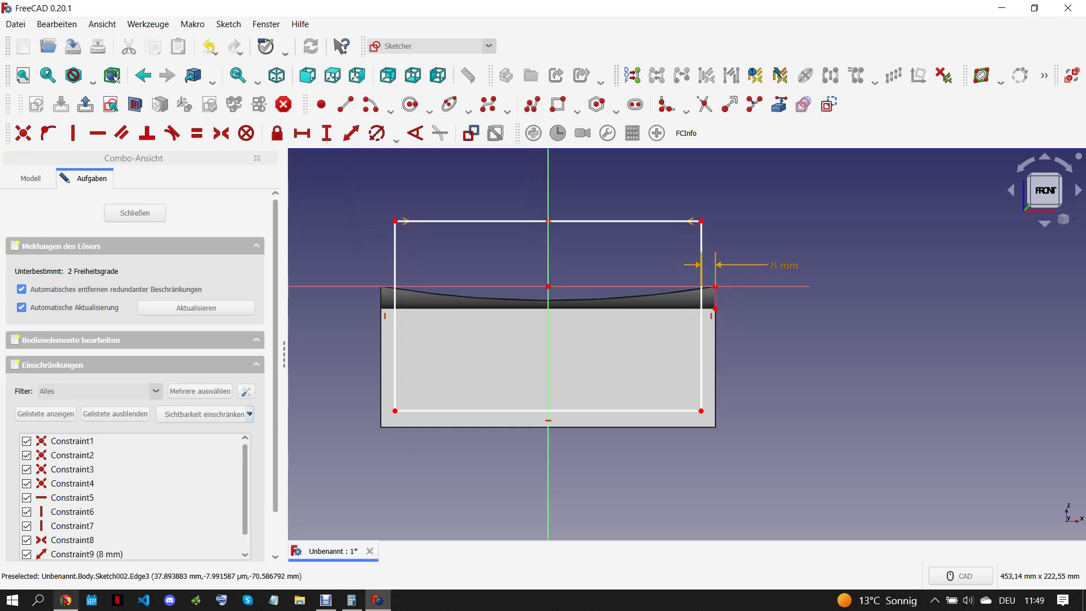
click(65, 600)
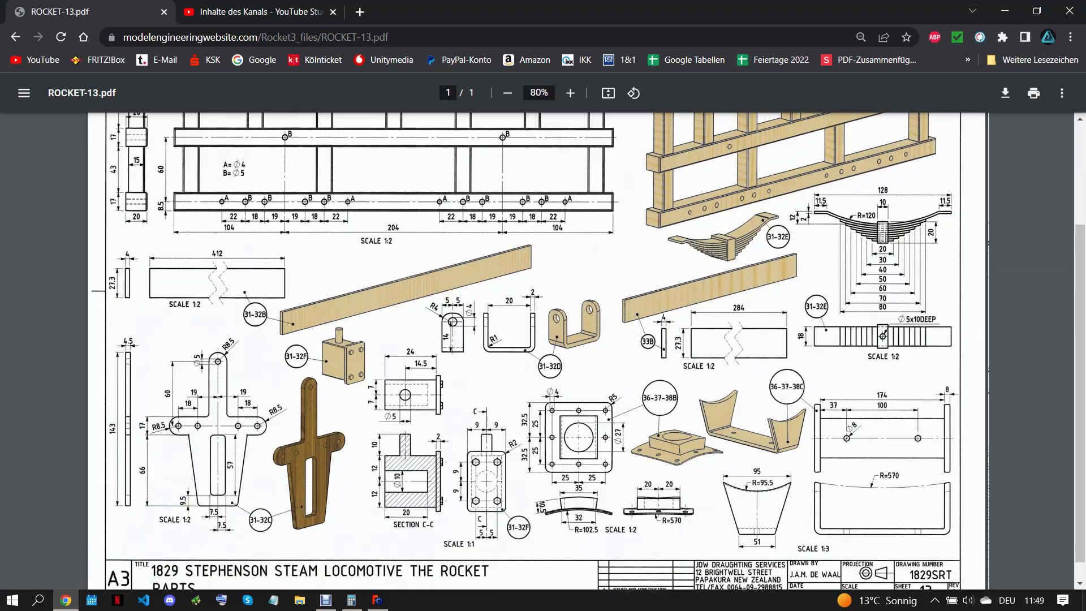
click(389, 599)
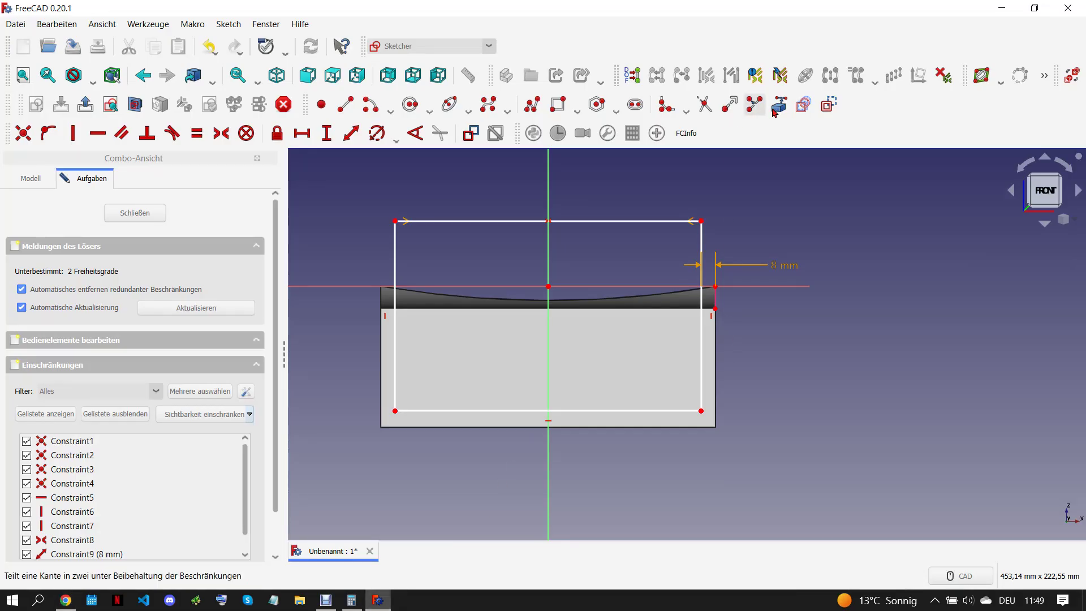
Step: Set an 8 mm vertical gap between the rectangle's bottom and the block's base
click(695, 411)
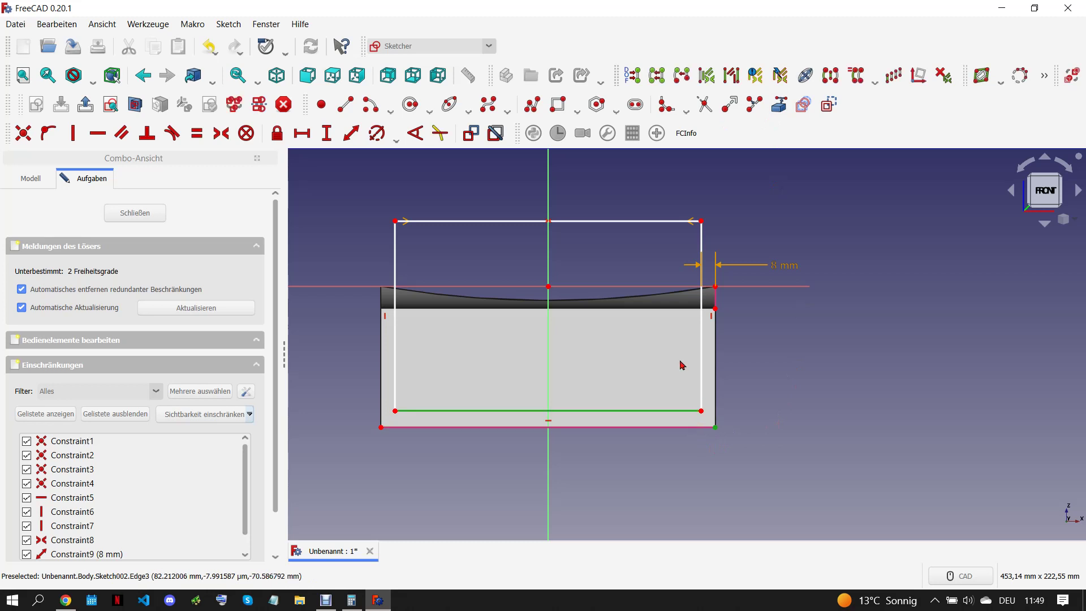
click(350, 133)
text(8)
key(Return)
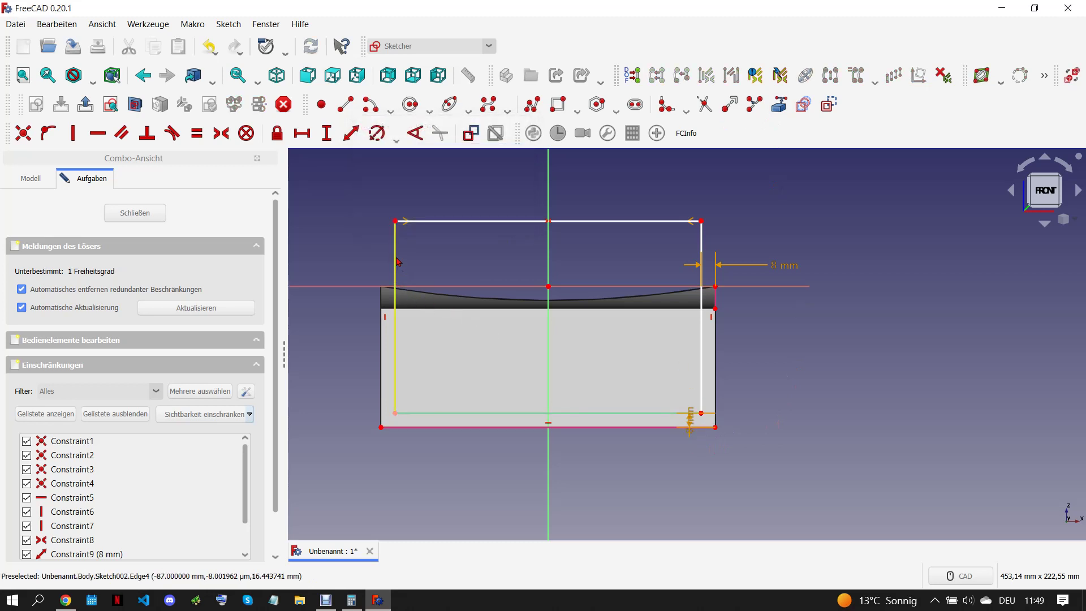
Step: Give the rectangle's left side a 109 mm height and close the sketch
click(395, 262)
click(351, 133)
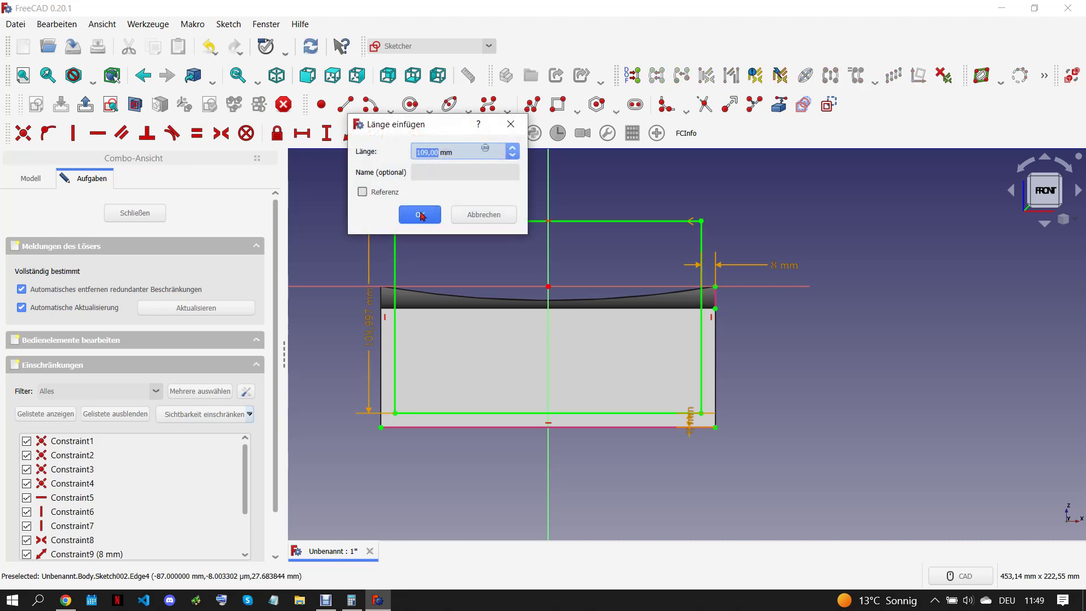
click(421, 215)
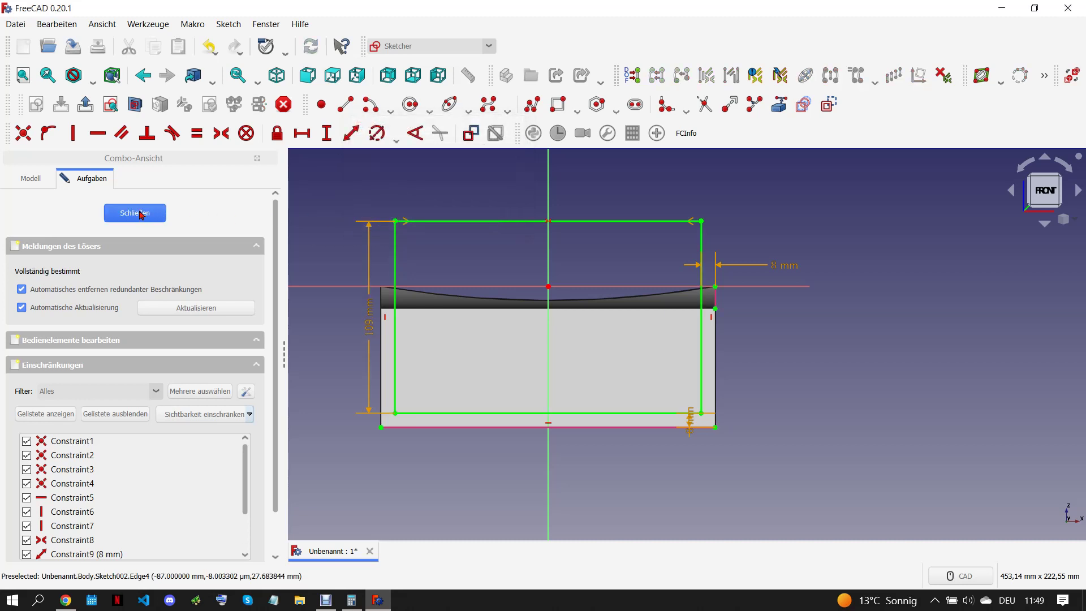
drag(692, 431, 716, 485)
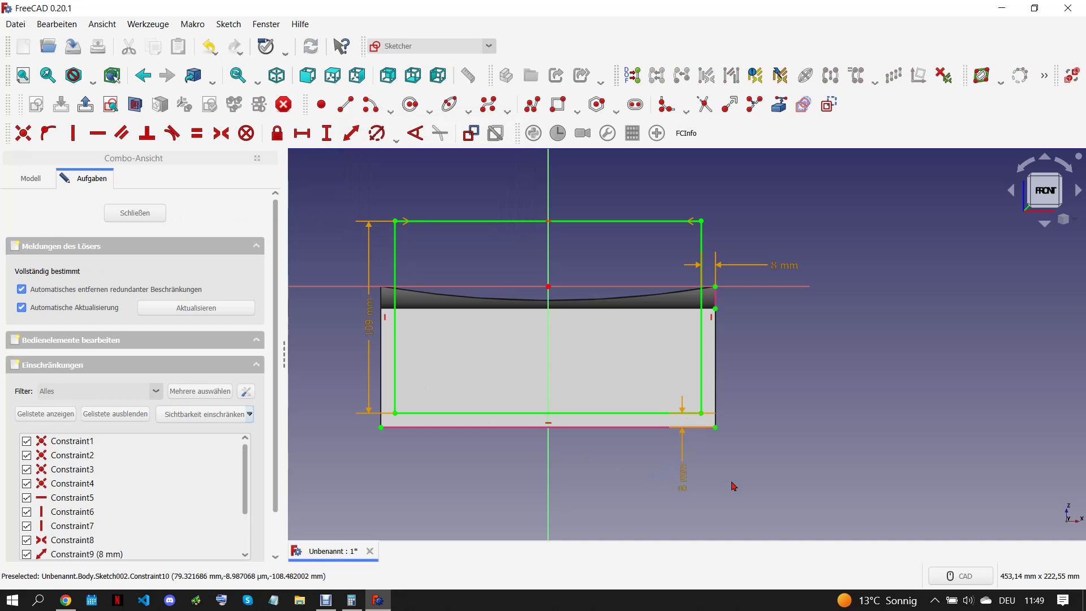
click(148, 217)
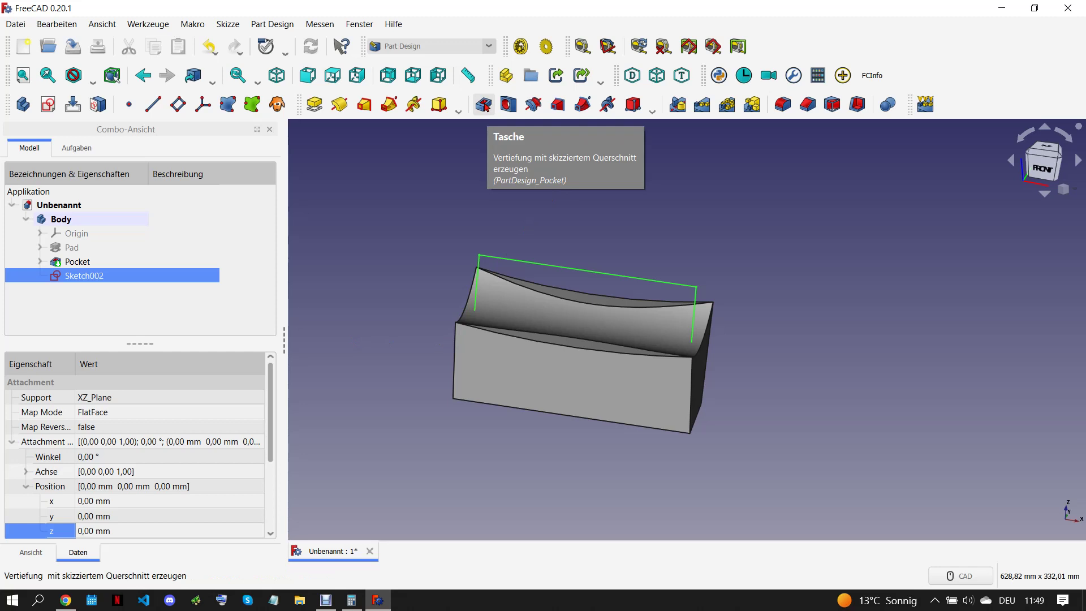
Step: Pocket Sketch002 symmetrically through all, hollowing the block into a U-shaped bracket
click(484, 104)
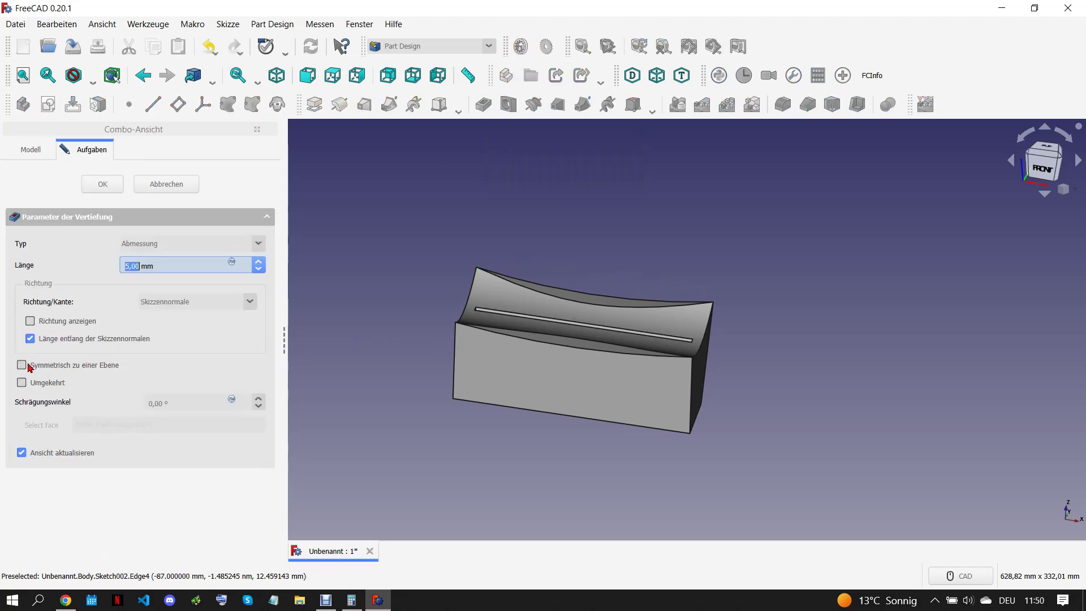
click(22, 365)
click(167, 251)
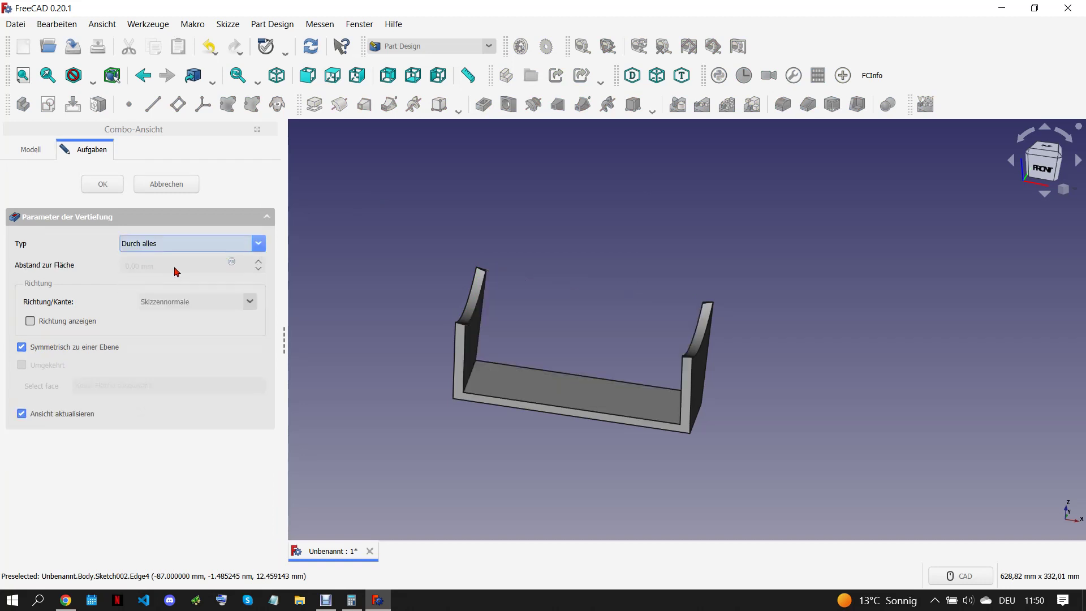
click(102, 184)
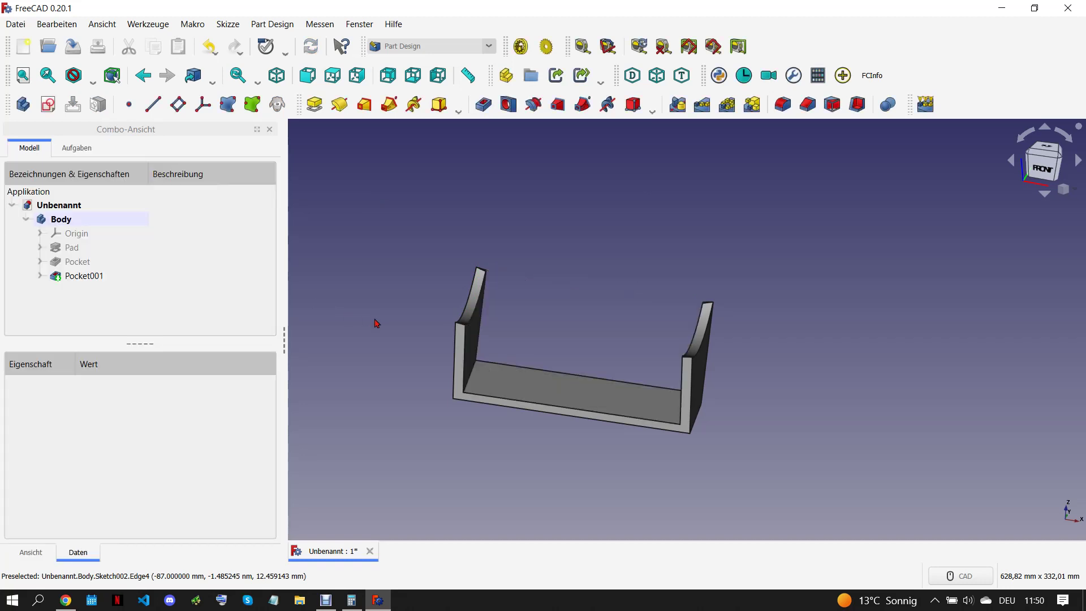
middle_drag(582, 383, 640, 381)
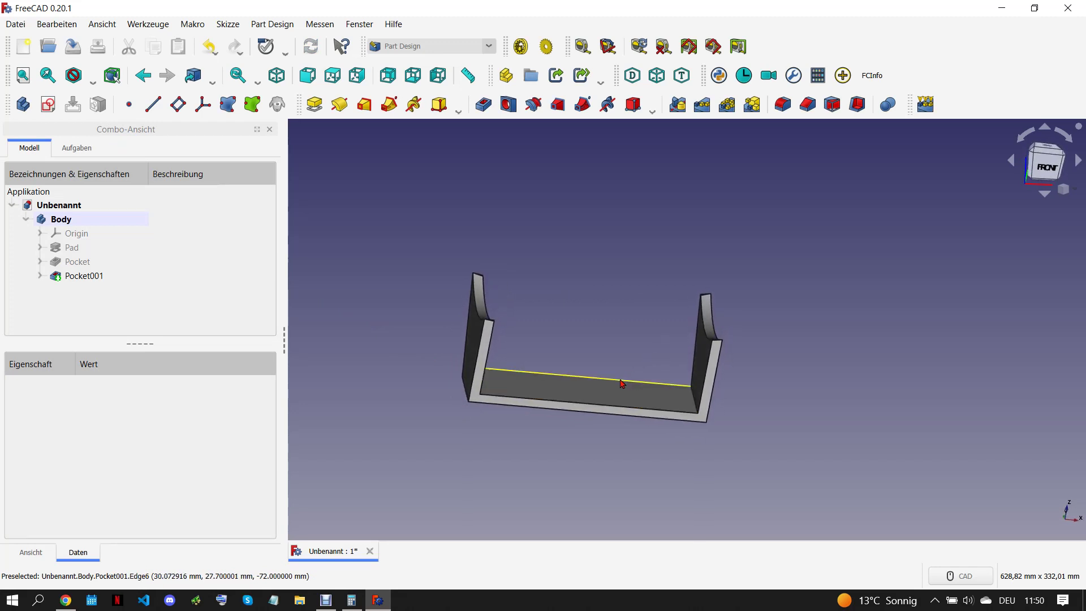
Step: Fillet the two inner floor edges (Edge18, Edge23) with a 2 mm radius
mouse_move(640, 379)
middle_down()
mouse_move(657, 311)
mouse_move(645, 330)
mouse_move(695, 417)
middle_up()
scroll(696, 417, up, 3)
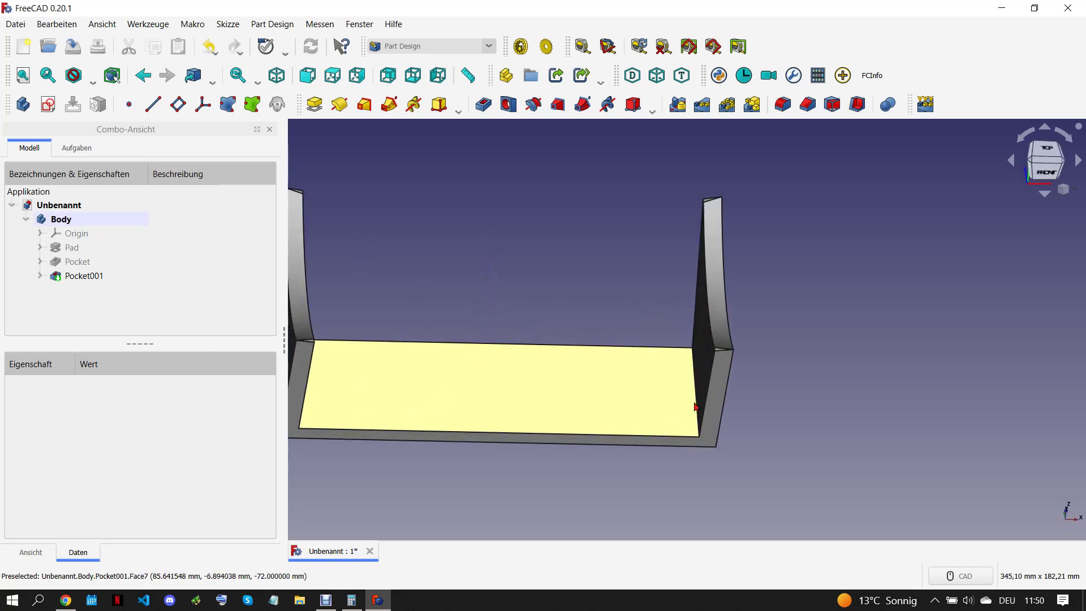
click(697, 402)
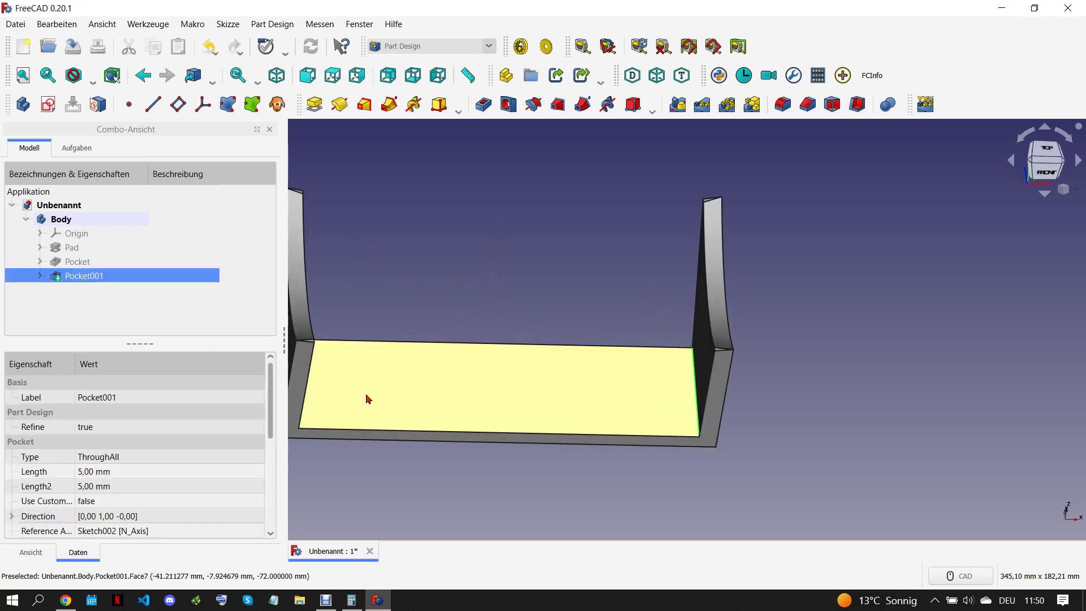
middle_drag(525, 392, 400, 369)
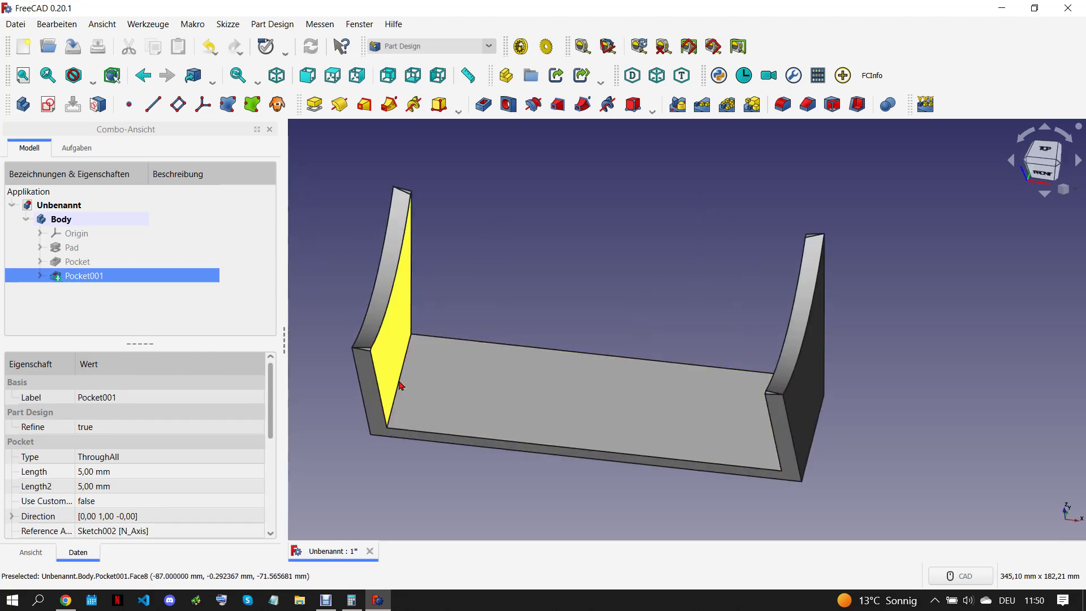
click(399, 389)
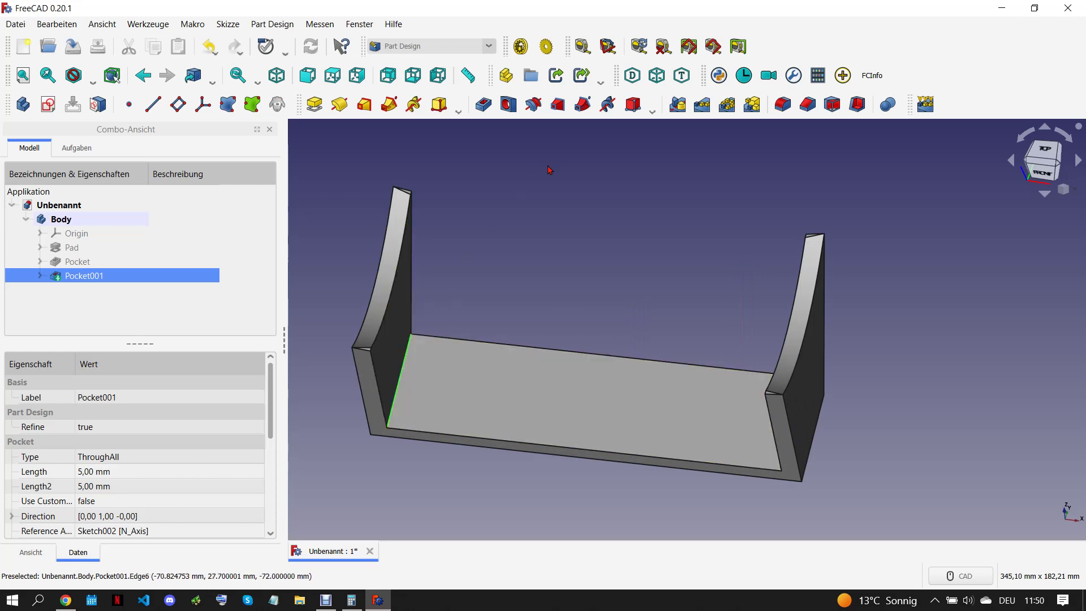
click(783, 104)
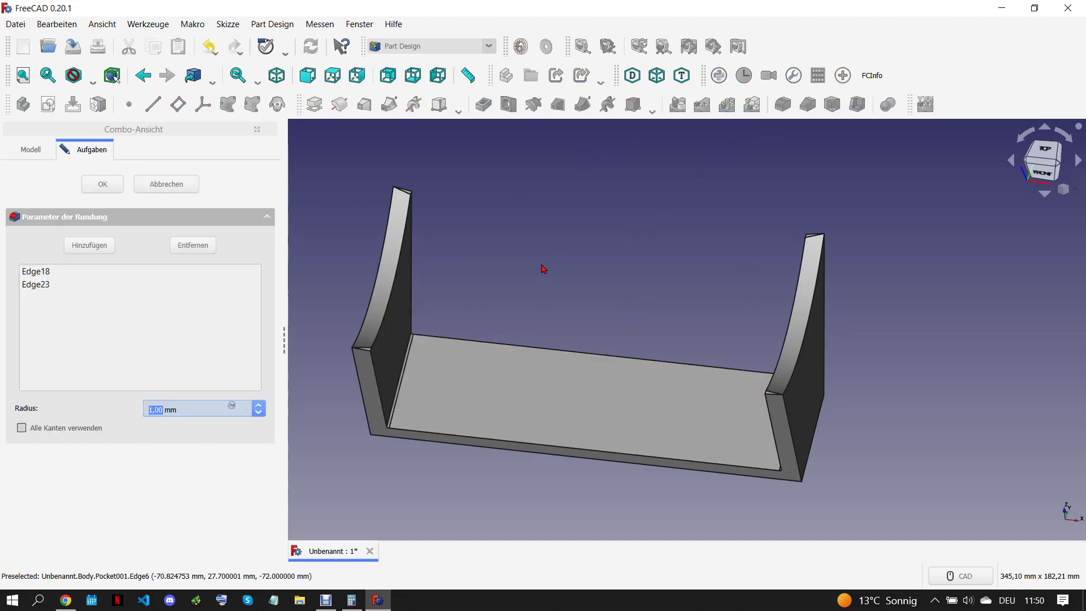
text(2)
key(Tab)
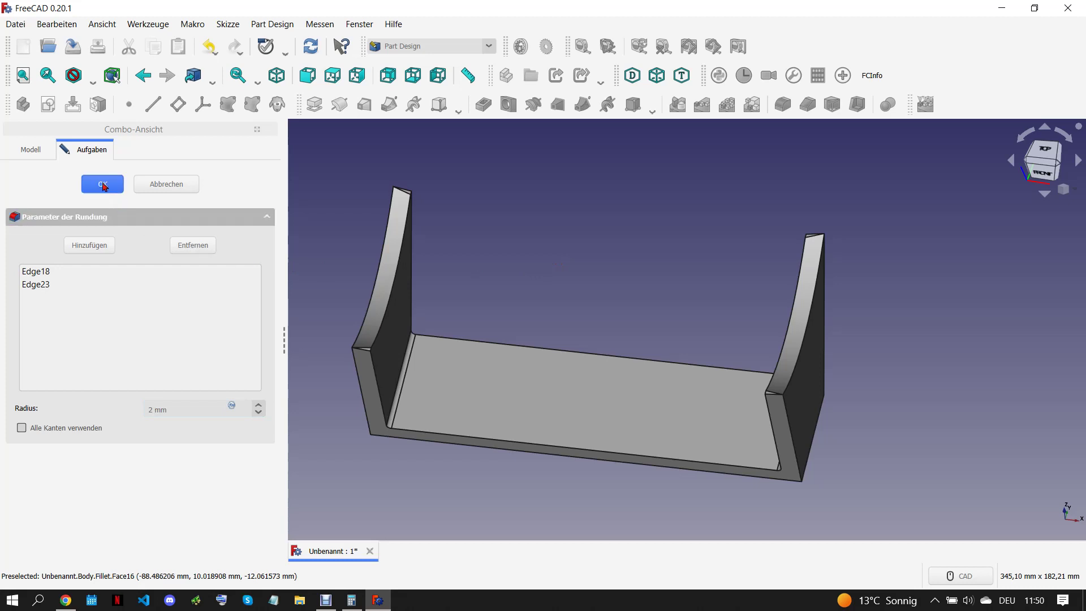
key(Return)
Step: Fillet the two outer bottom corner edges (Edge21, Edge27) with a 10 mm radius
key(1)
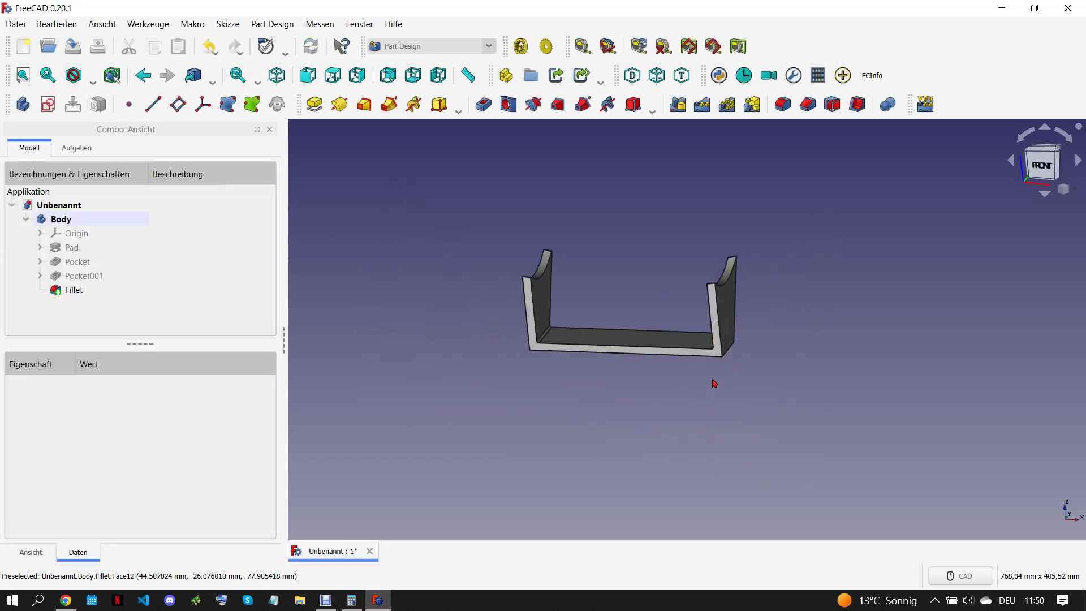
middle_drag(713, 383, 744, 367)
click(731, 342)
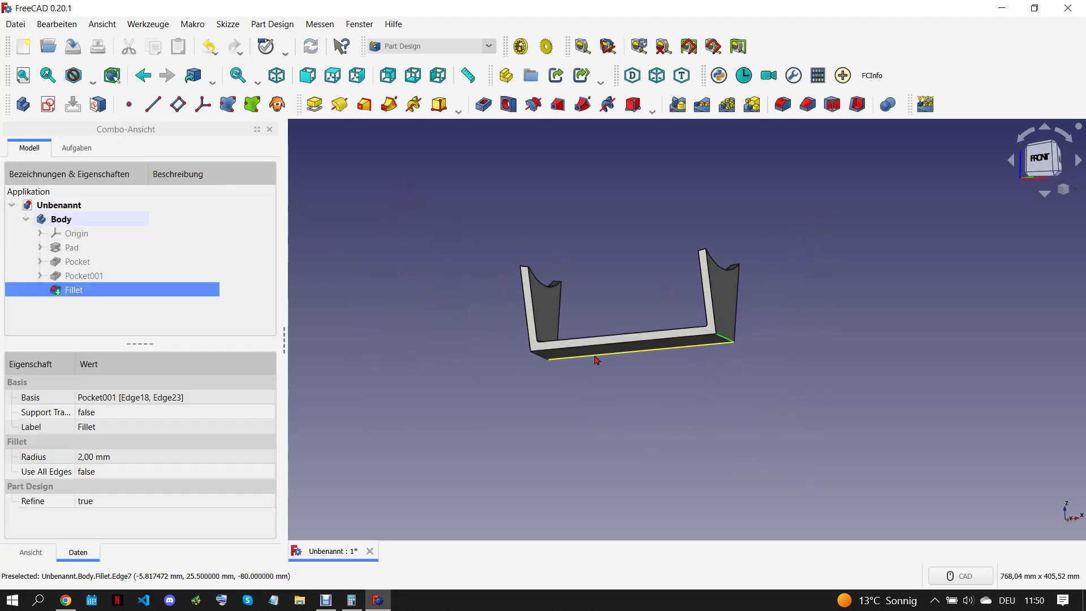
ctrl+click(542, 362)
click(783, 104)
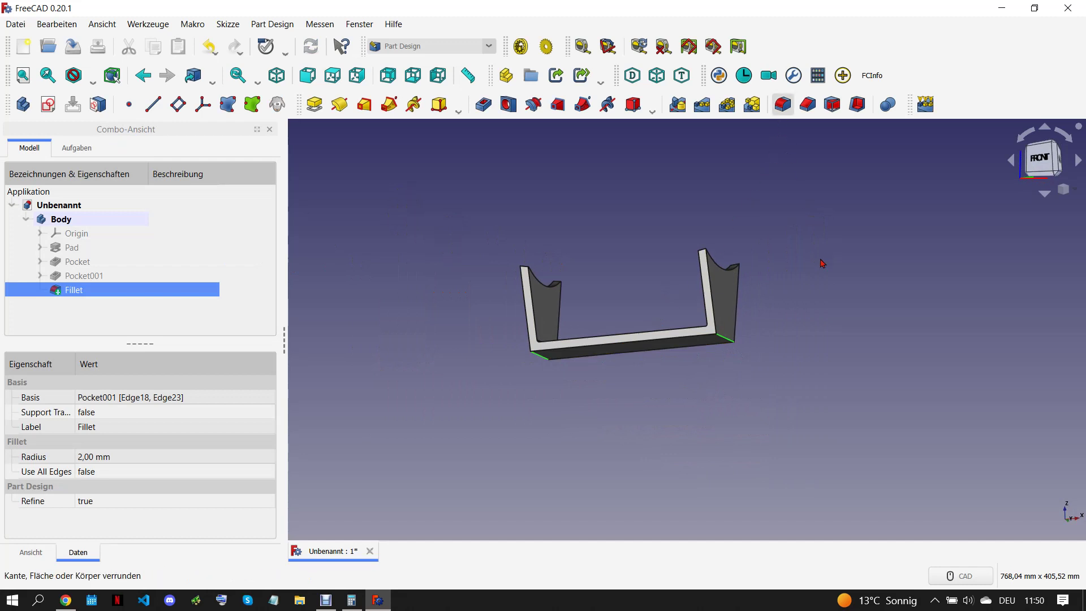
scroll(679, 328, up, 4)
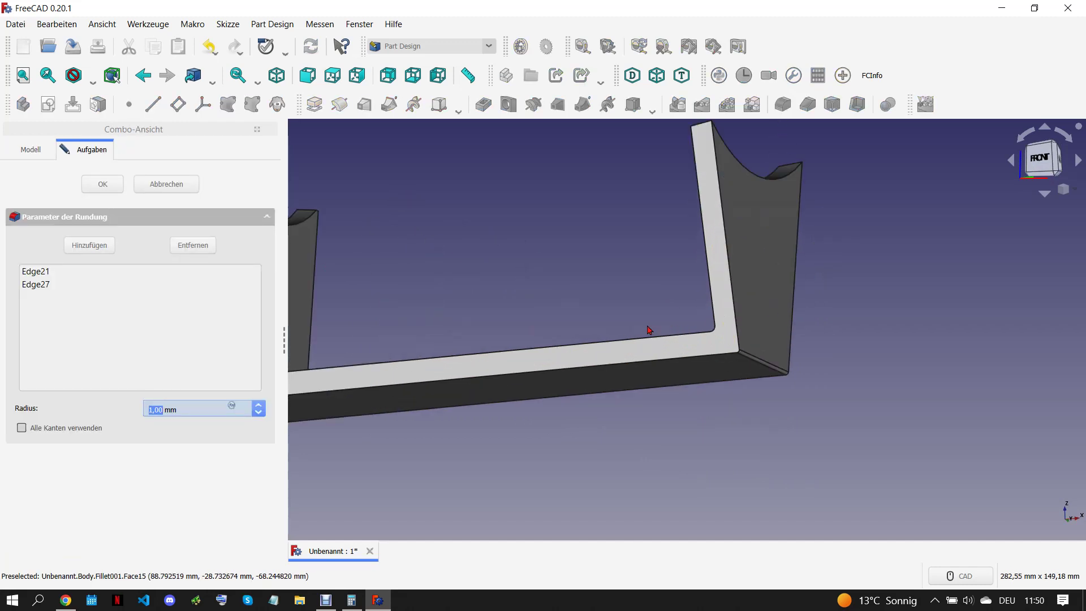
text(10)
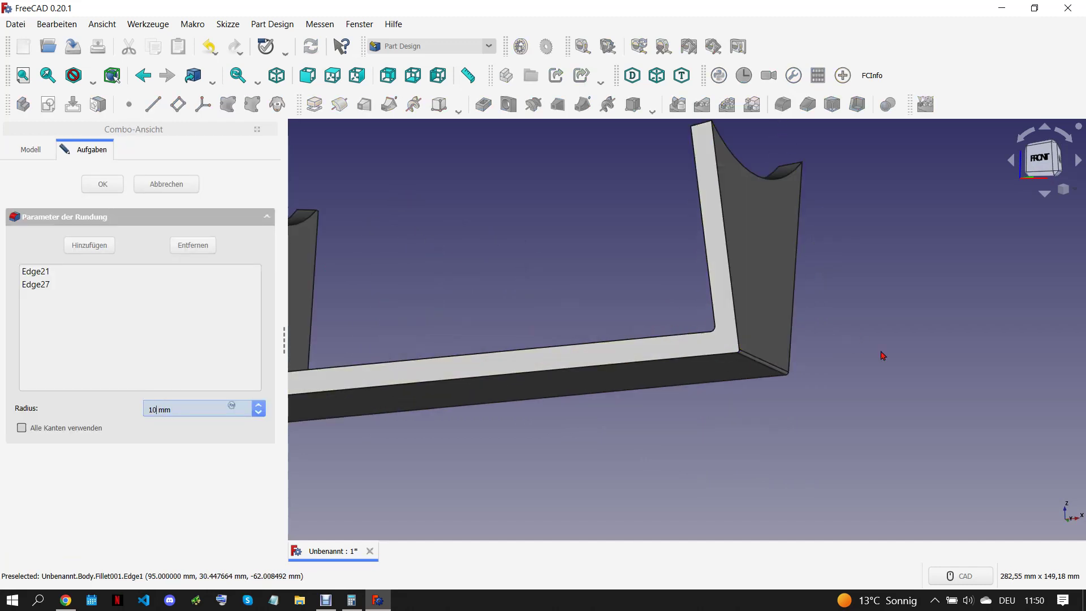
scroll(887, 363, down, 2)
middle_drag(760, 392, 659, 383)
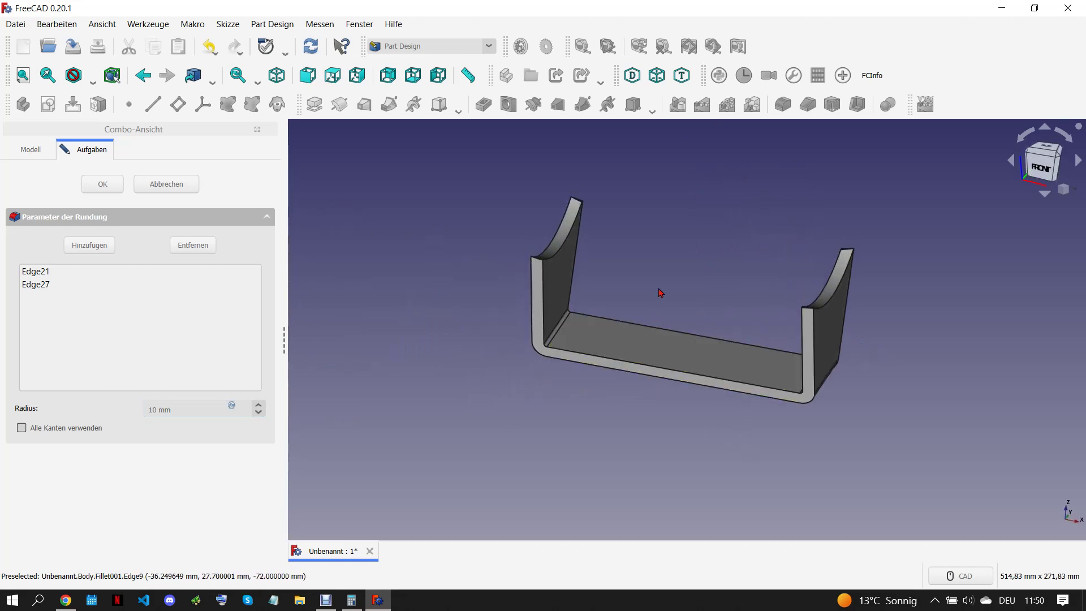
click(113, 190)
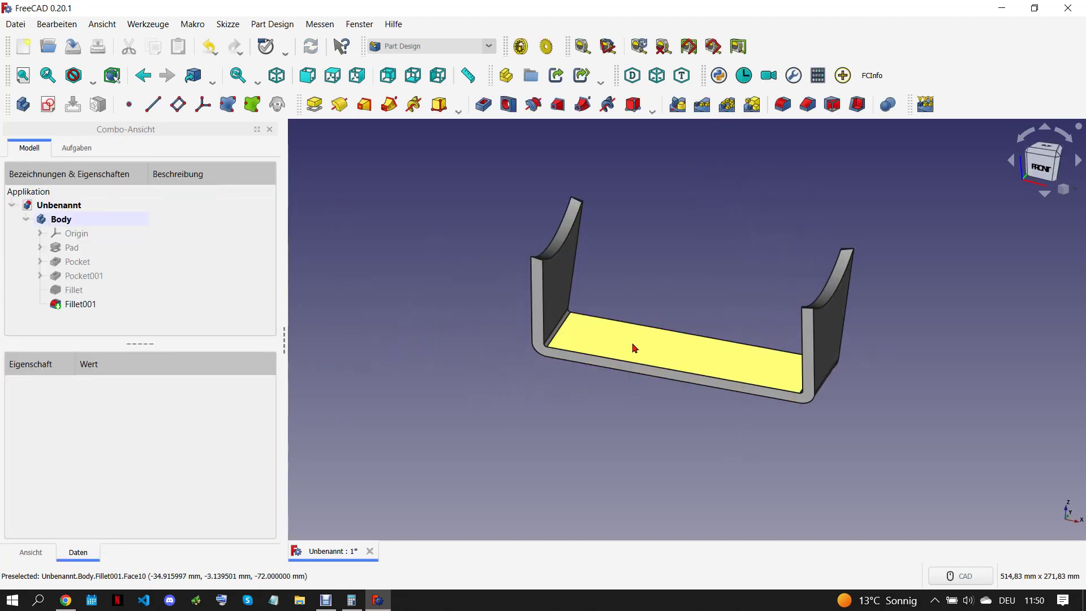
click(659, 362)
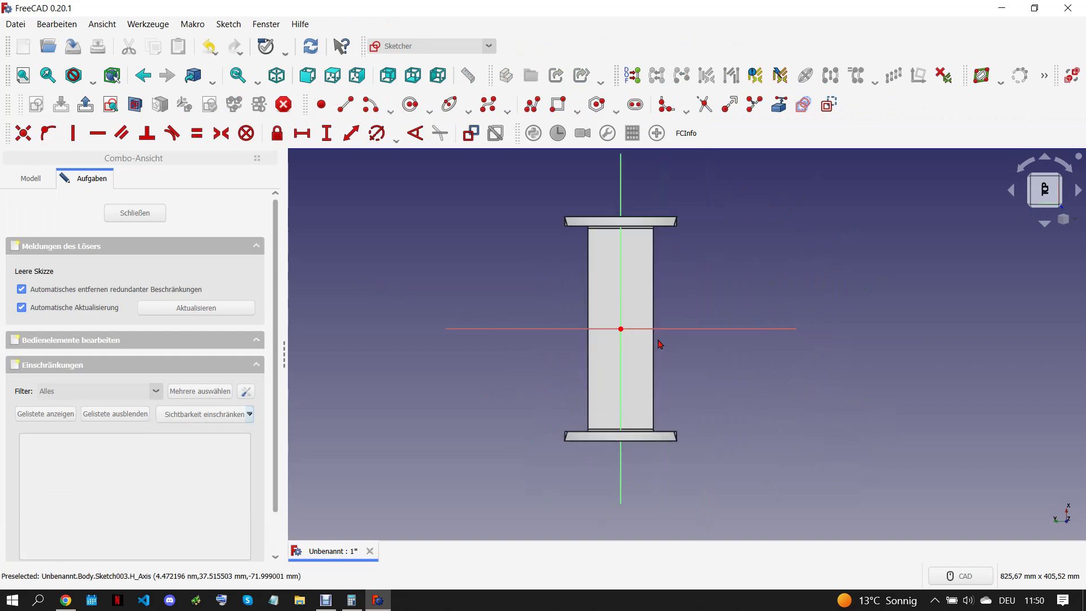
Step: Draw two circles on the vertical axis, symmetric about the sketch origin
click(412, 106)
click(600, 231)
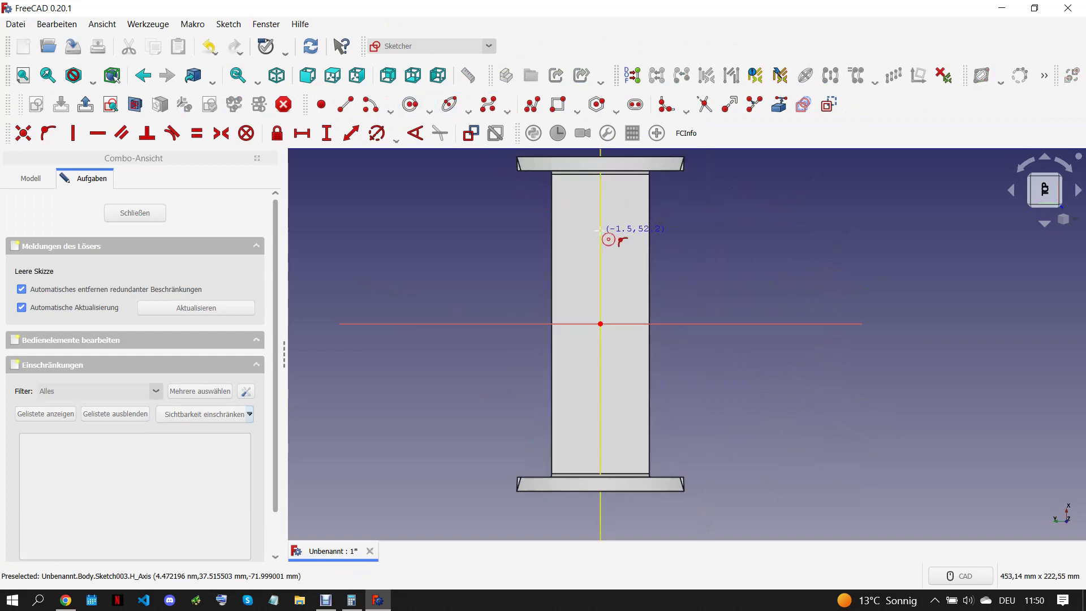
click(616, 231)
click(600, 407)
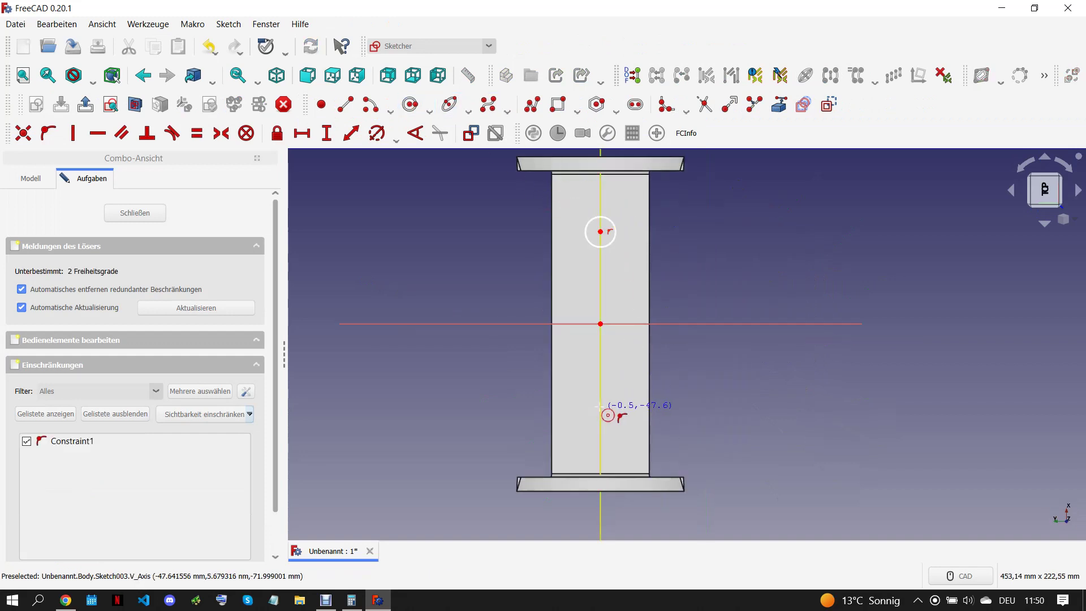
click(621, 405)
click(601, 232)
click(600, 324)
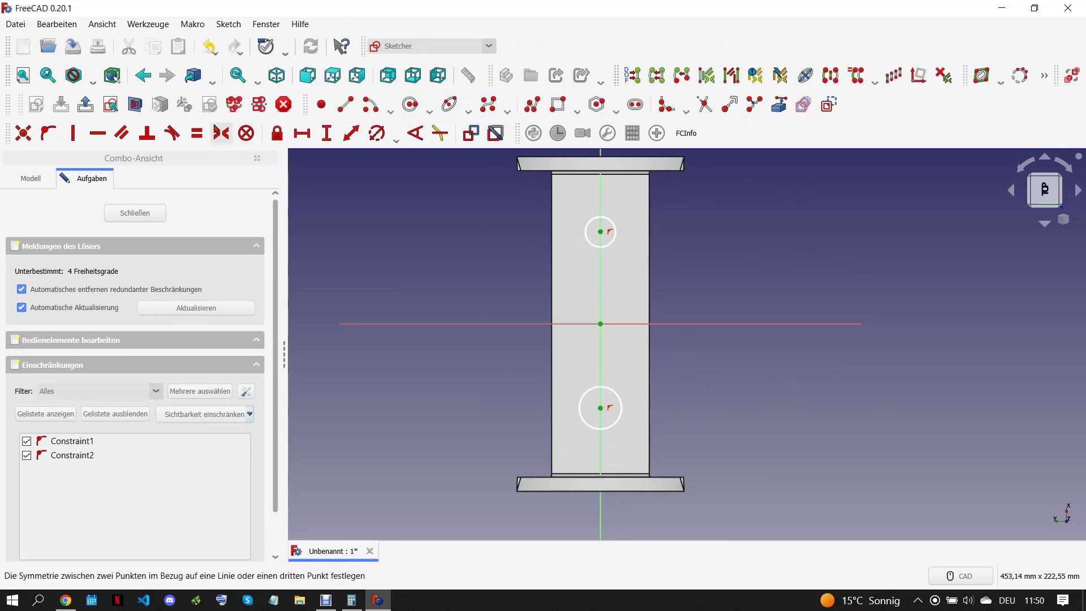
click(221, 133)
Step: Give both circles an equal 8 mm diameter, checking the drawing for the hole size
click(65, 599)
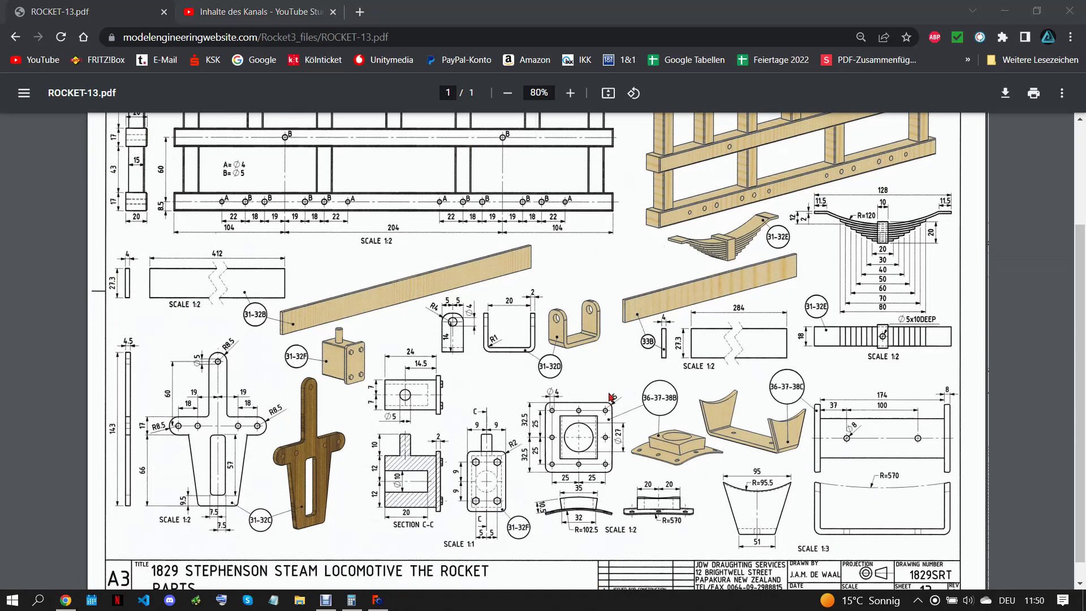
click(378, 600)
drag(558, 213, 699, 453)
click(377, 133)
text(8)
key(Return)
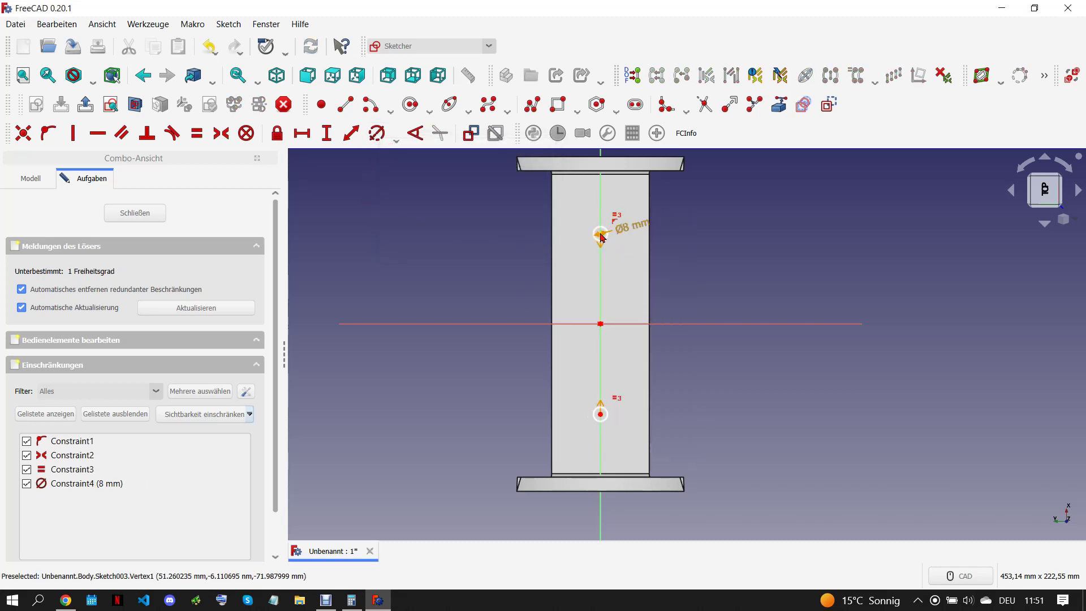
Step: Space the two hole centres 100 mm apart vertically
click(600, 414)
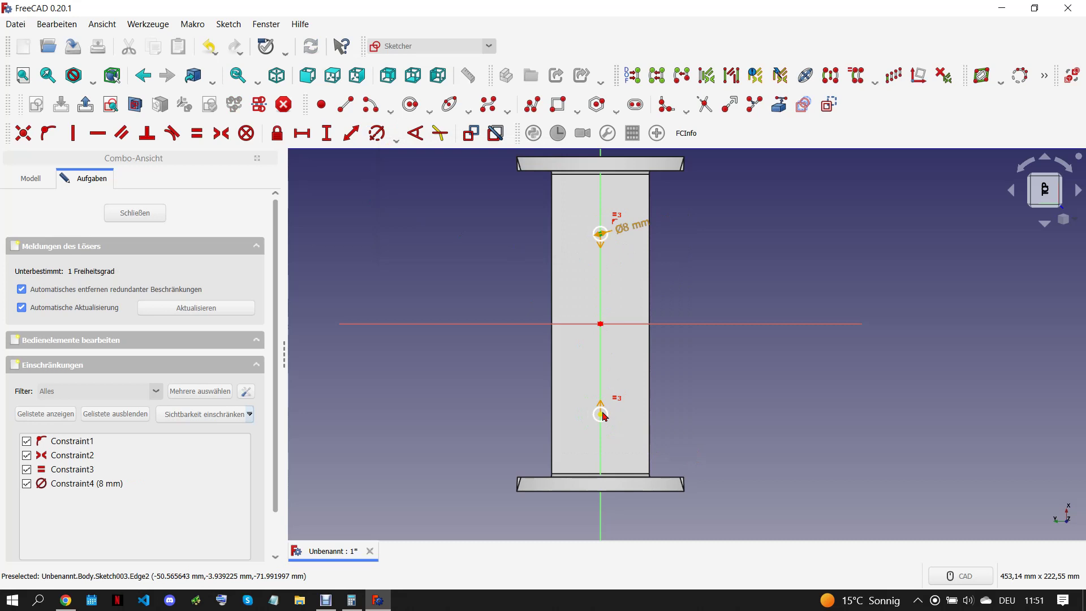
click(327, 134)
text(100)
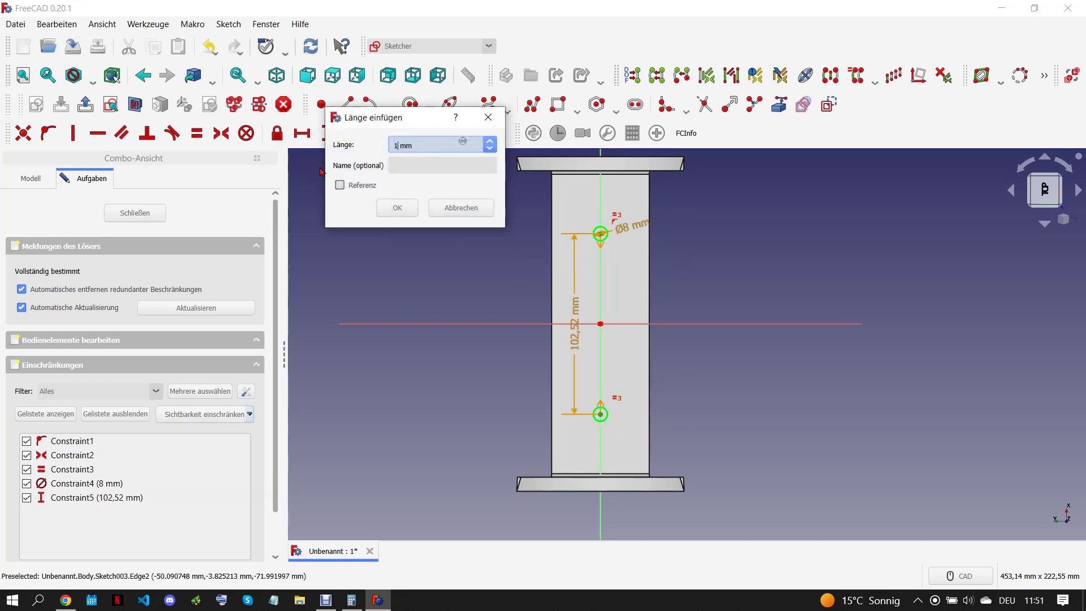
click(397, 208)
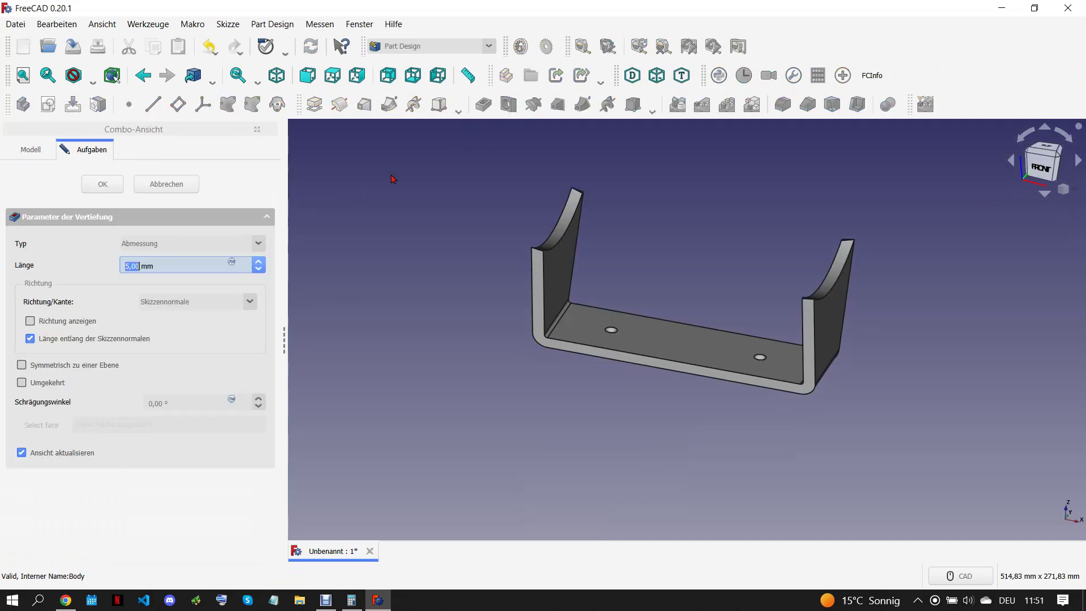
Step: Pocket the hole sketch through all to cut the two holes in the bracket floor
click(205, 245)
click(177, 268)
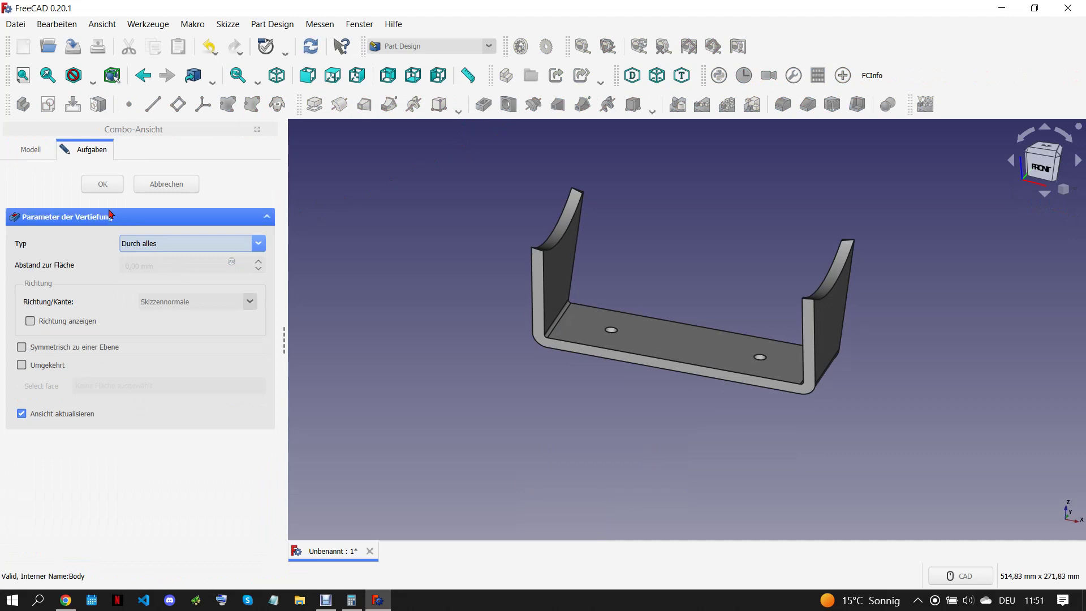
click(102, 184)
middle_drag(711, 364, 635, 433)
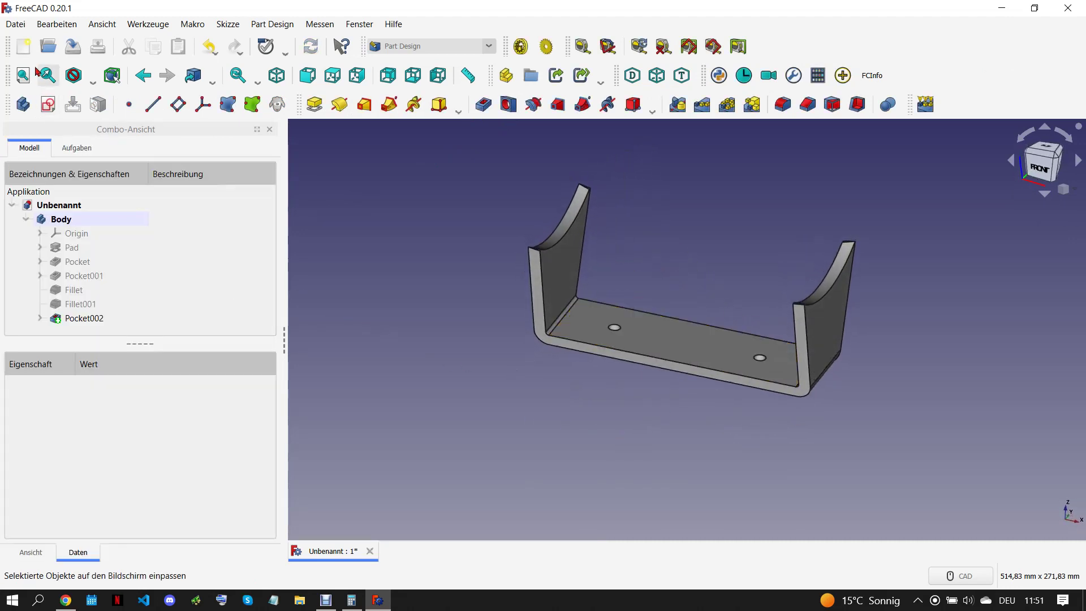
click(16, 24)
Step: Save the bracket as 36-37-38.C in the STEPHENSON'S ROCKET folder and close it
click(99, 139)
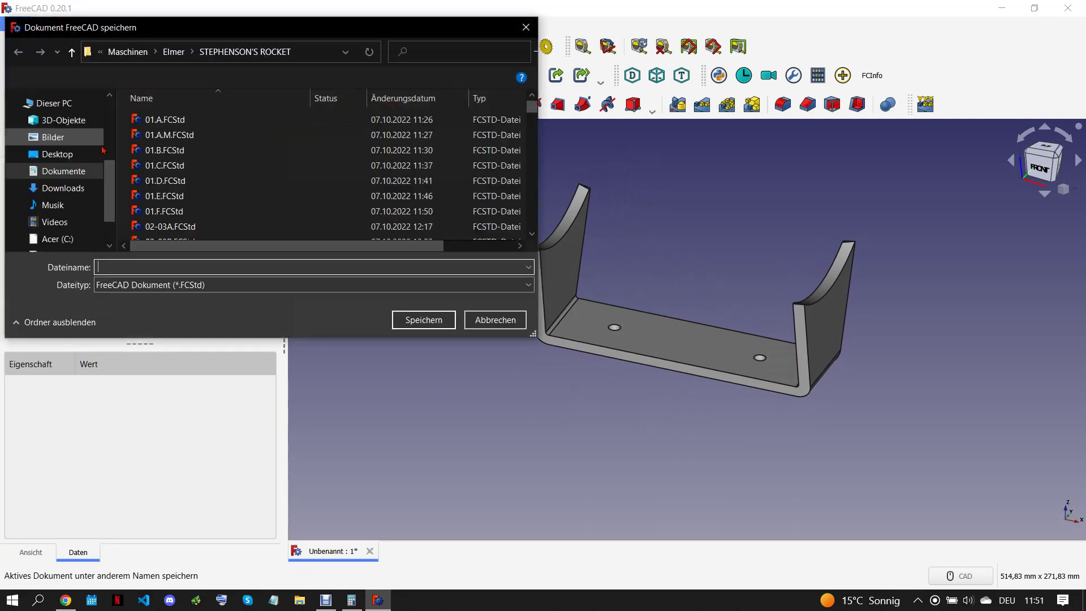
click(65, 600)
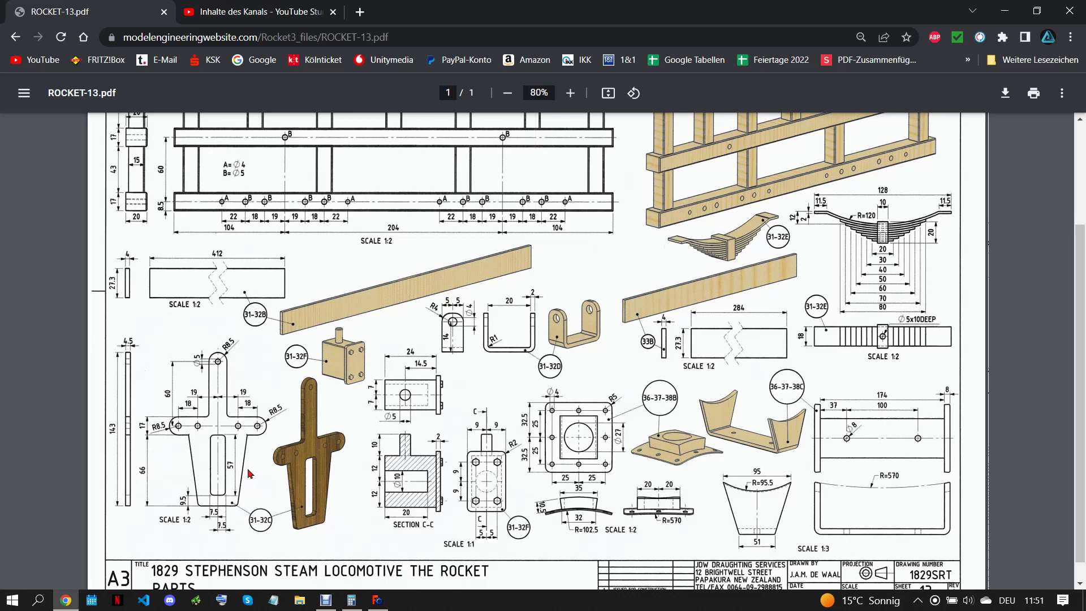
click(378, 604)
text(36-37-)
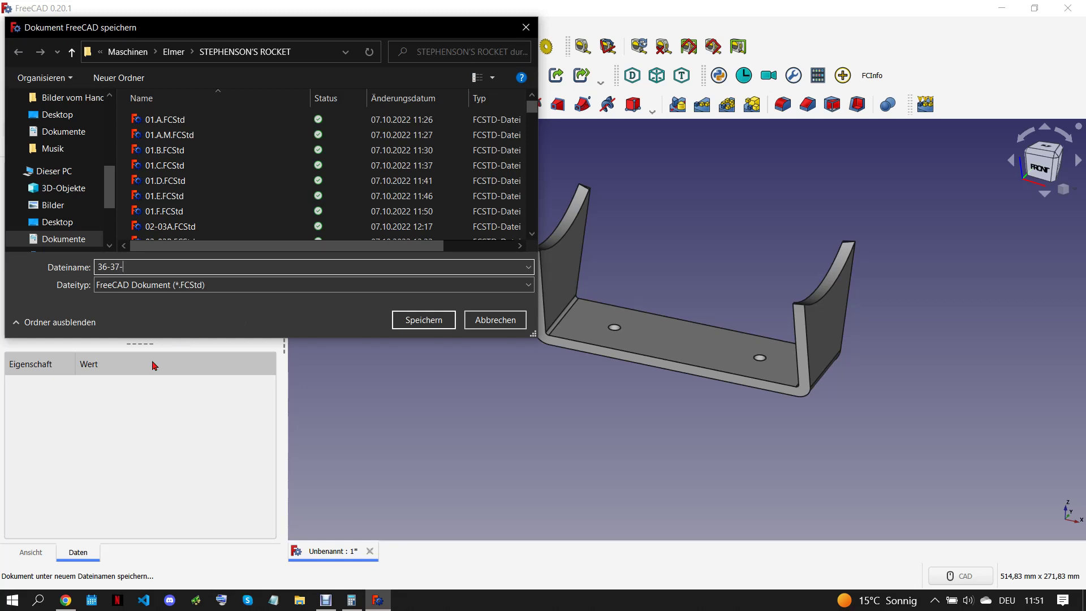
click(64, 599)
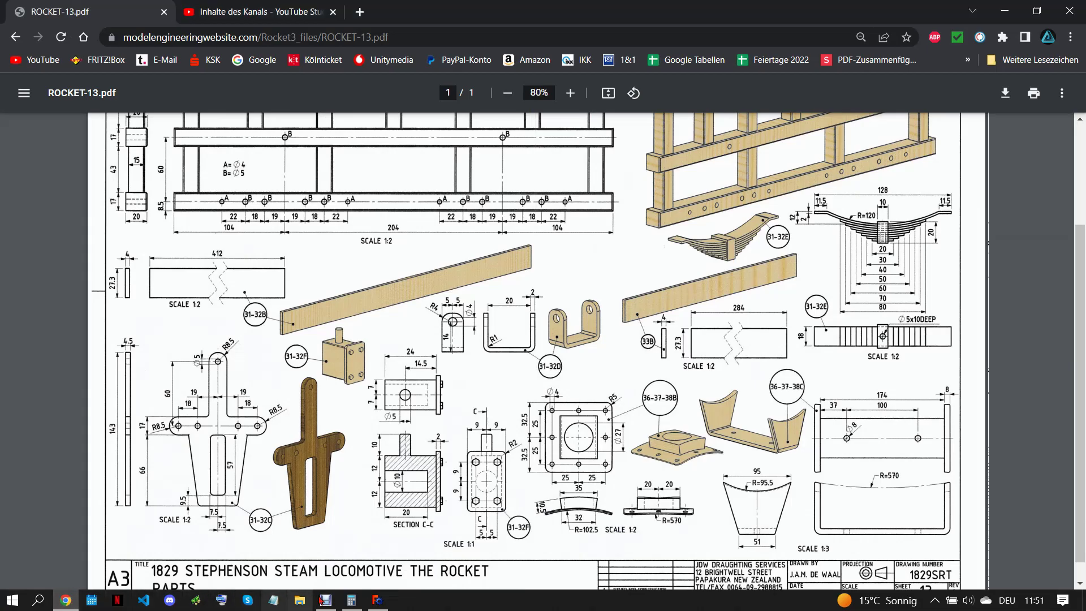
click(377, 600)
text(38.C)
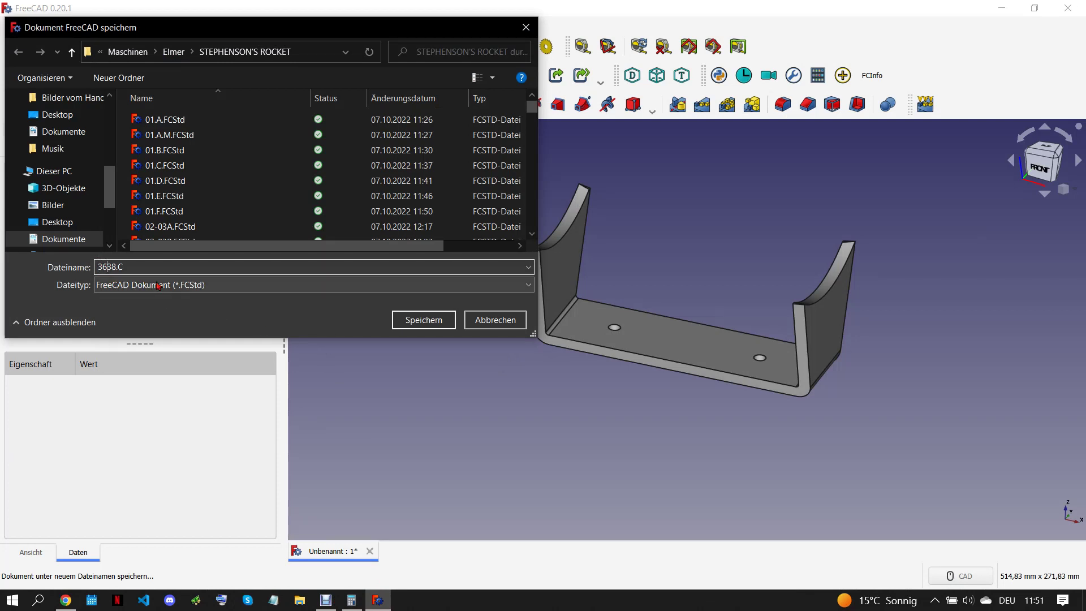
text(-37-)
click(423, 320)
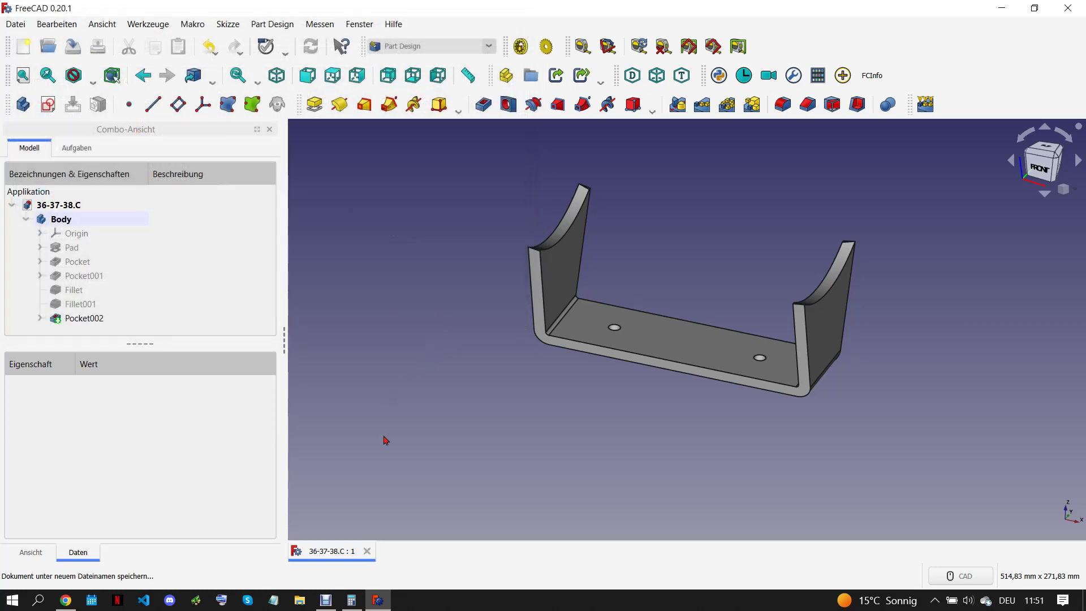
click(367, 551)
click(66, 600)
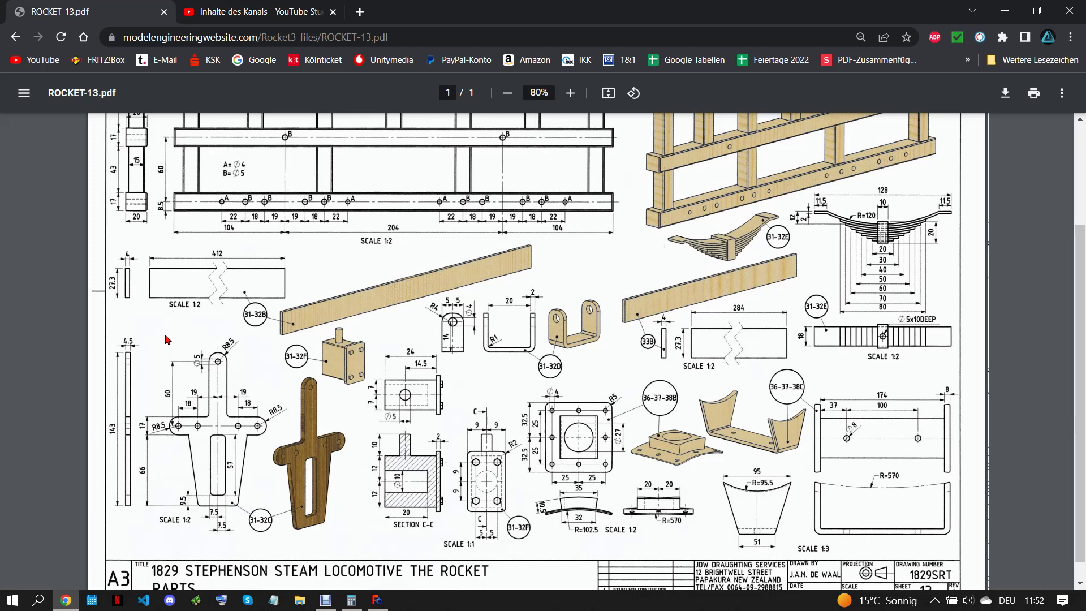
Step: Scroll the ROCKET-13 drawing up to the next part and create a new FreeCAD document
scroll(317, 334, up, 1)
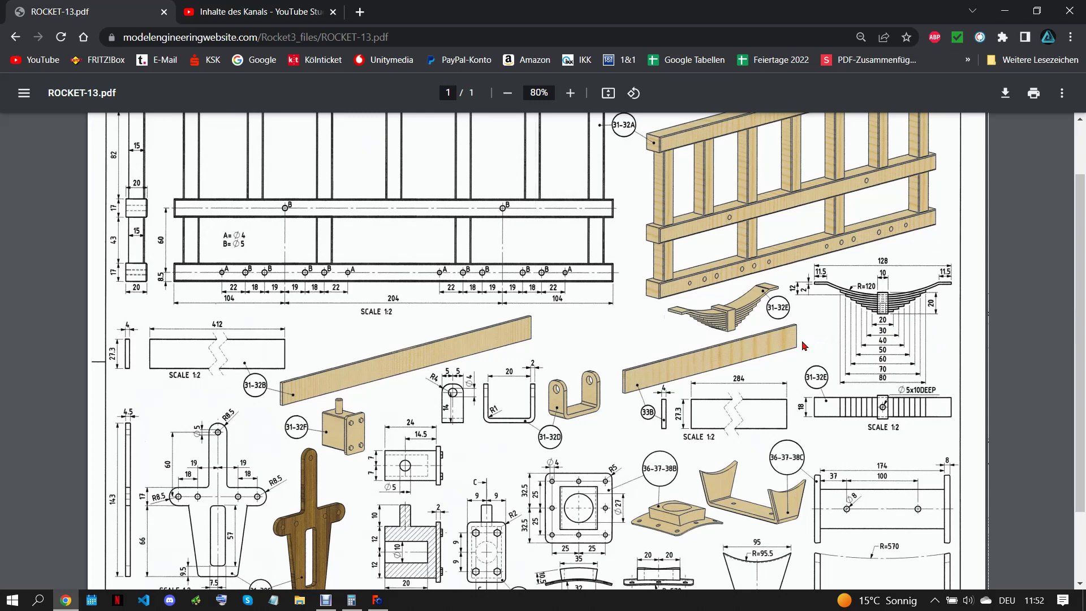
click(378, 600)
click(23, 46)
Step: Start a new body sketch on the XZ_Plane and draw two lines along the X axis
click(22, 104)
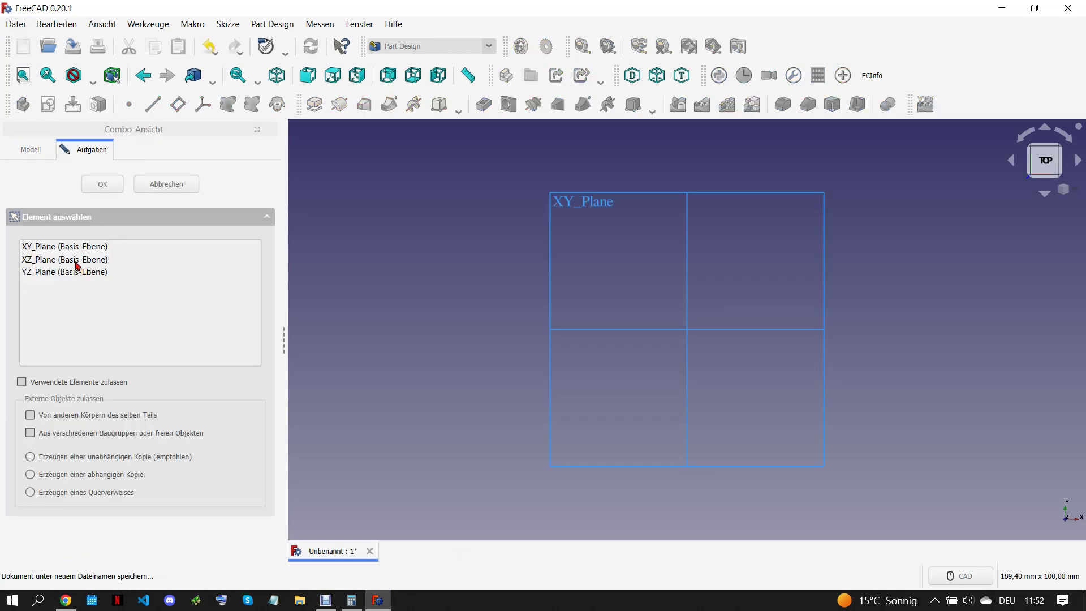
click(77, 258)
click(103, 187)
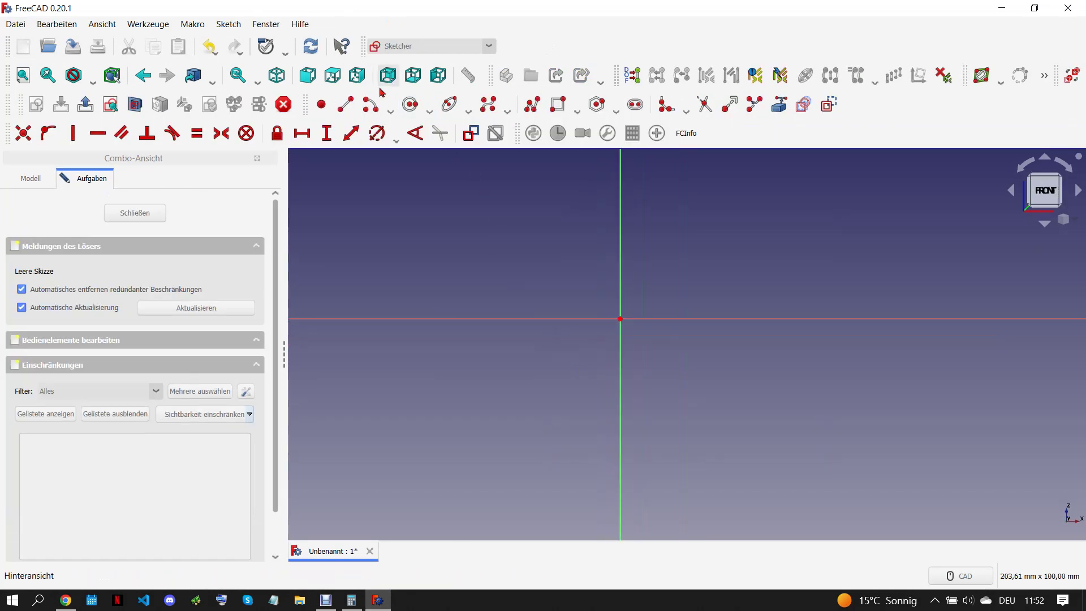
click(342, 109)
click(397, 318)
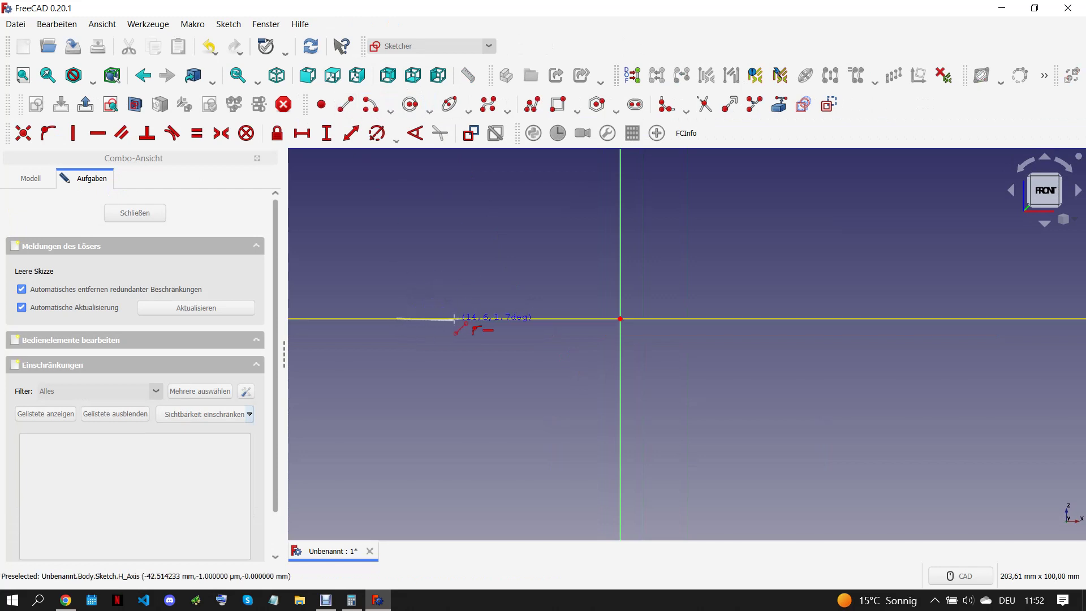
click(455, 319)
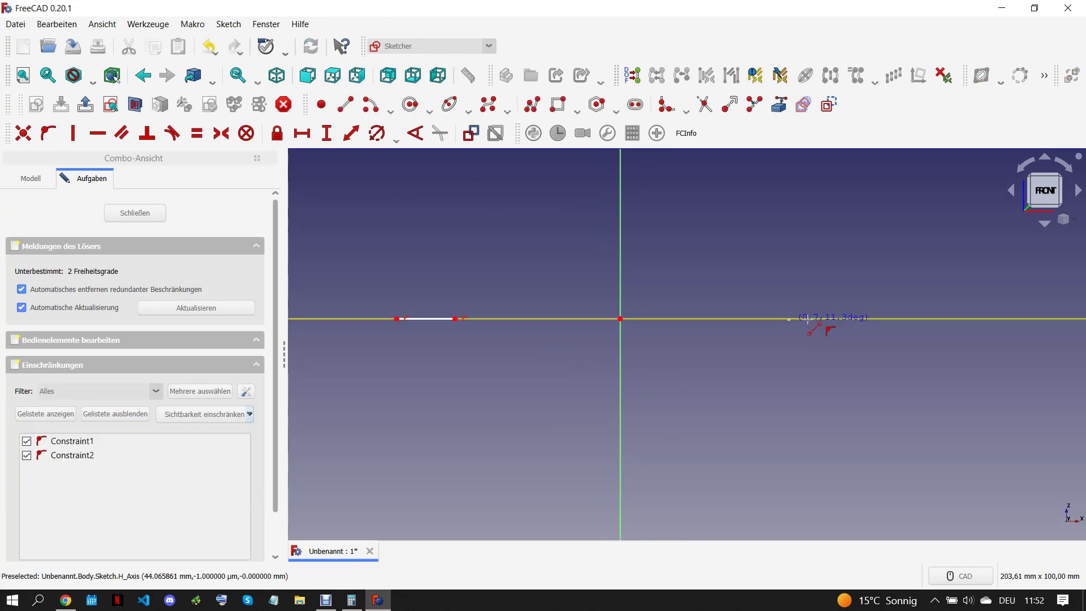
click(858, 318)
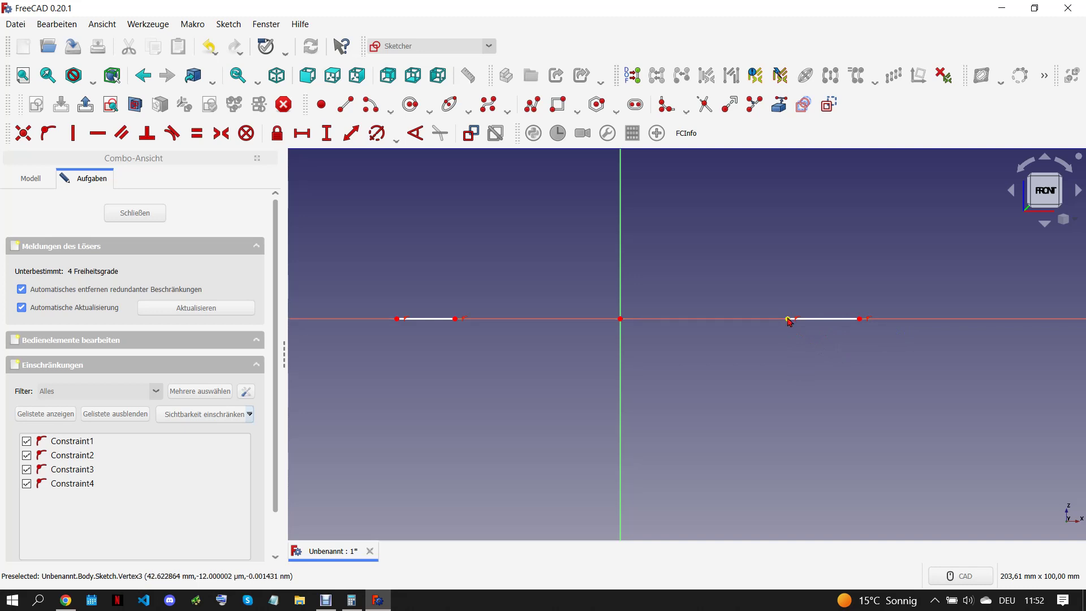
Step: Make the two lines symmetric about the origin and equal in length
click(455, 319)
click(620, 319)
click(221, 133)
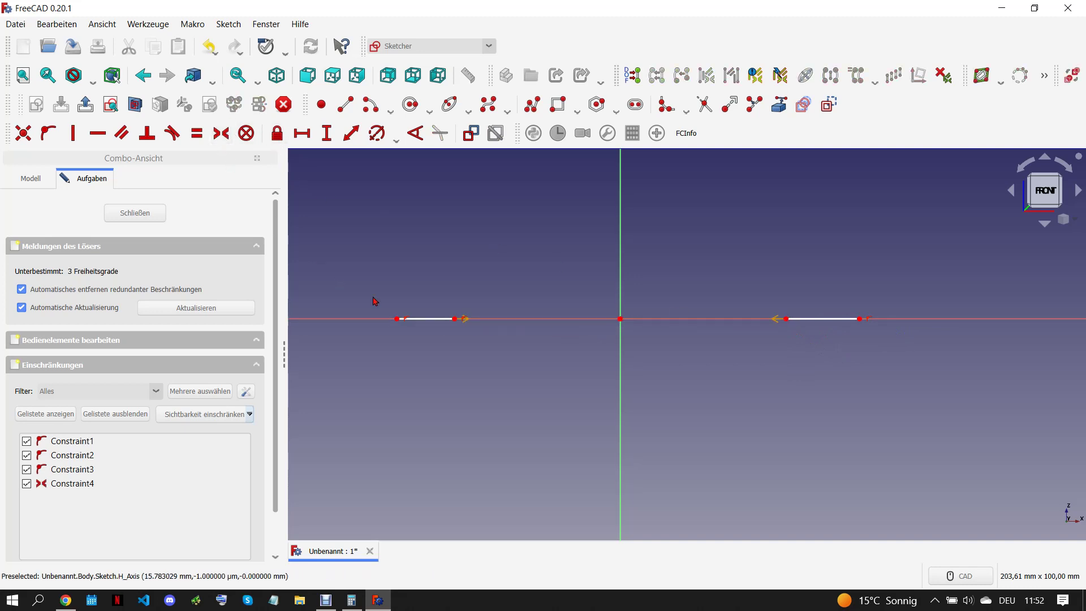
click(426, 319)
click(804, 320)
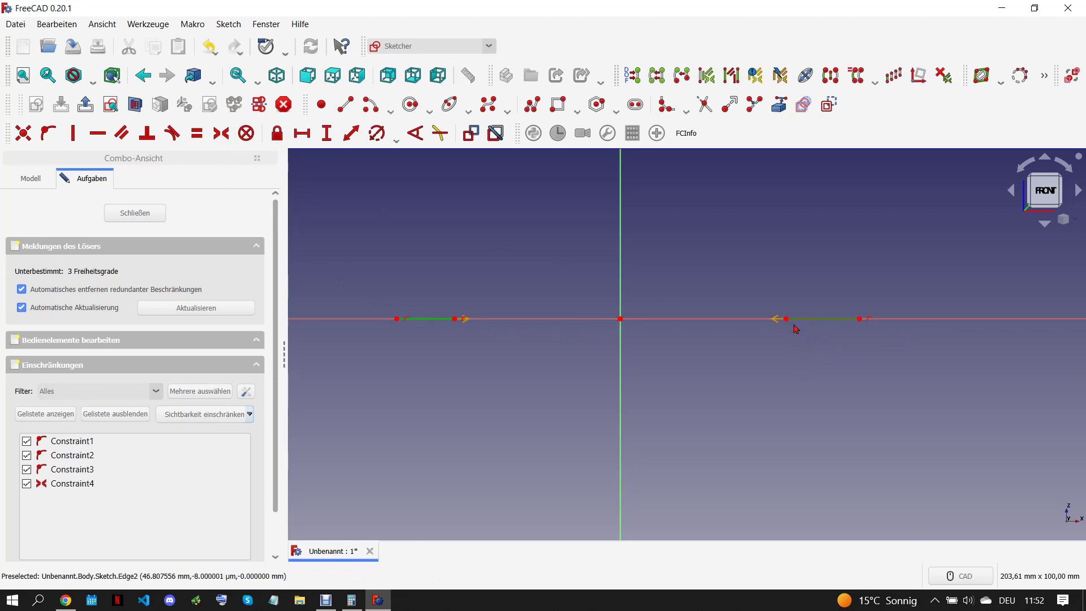
key(e)
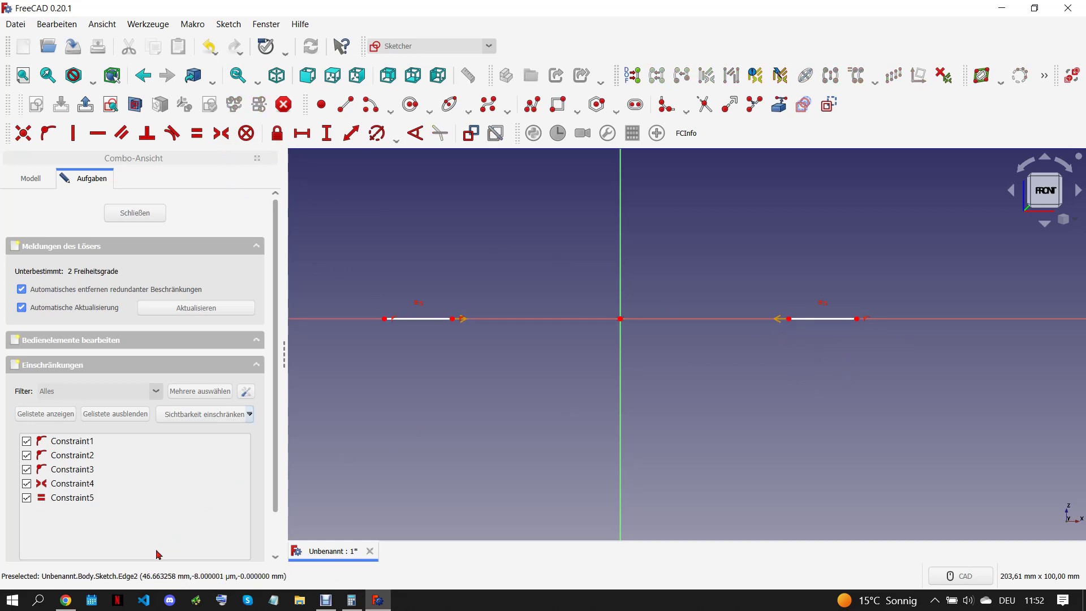
click(76, 603)
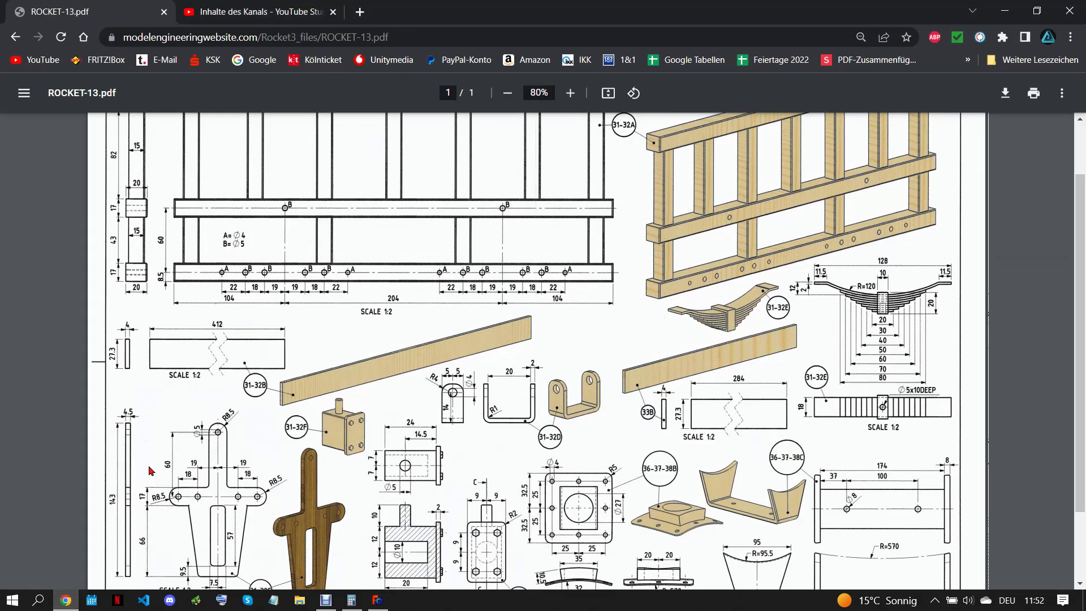
key(alt+Tab)
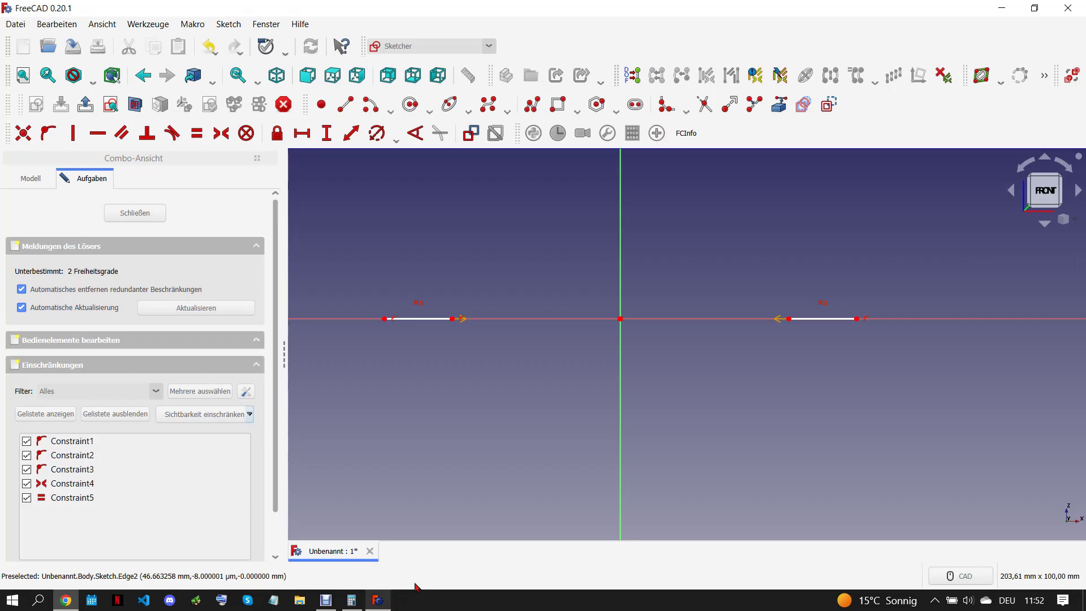
Step: Set a 128 mm horizontal distance between the lines' outer ends
click(858, 321)
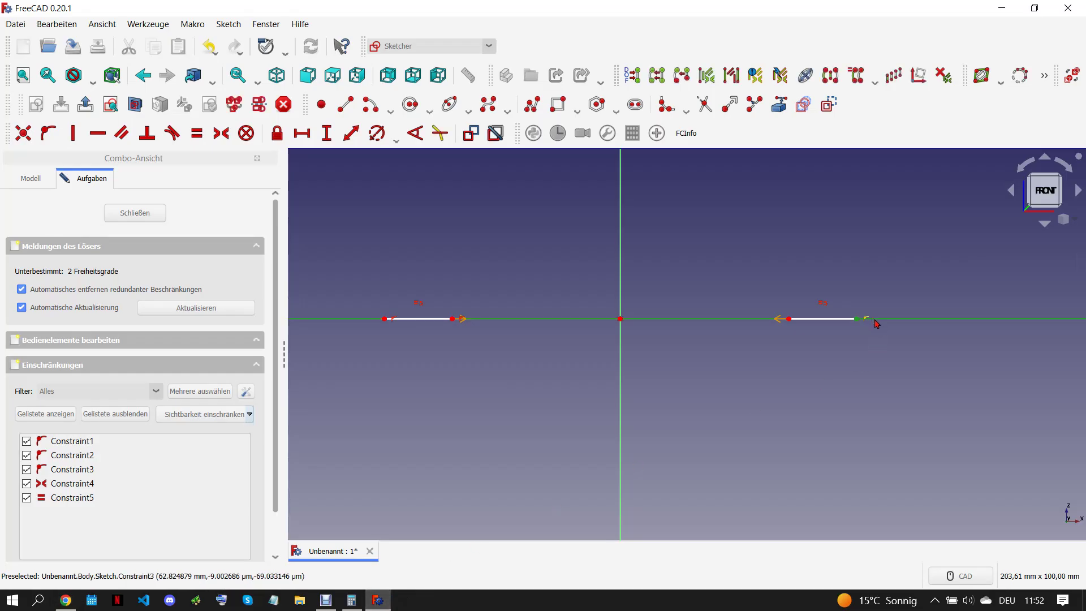
click(384, 320)
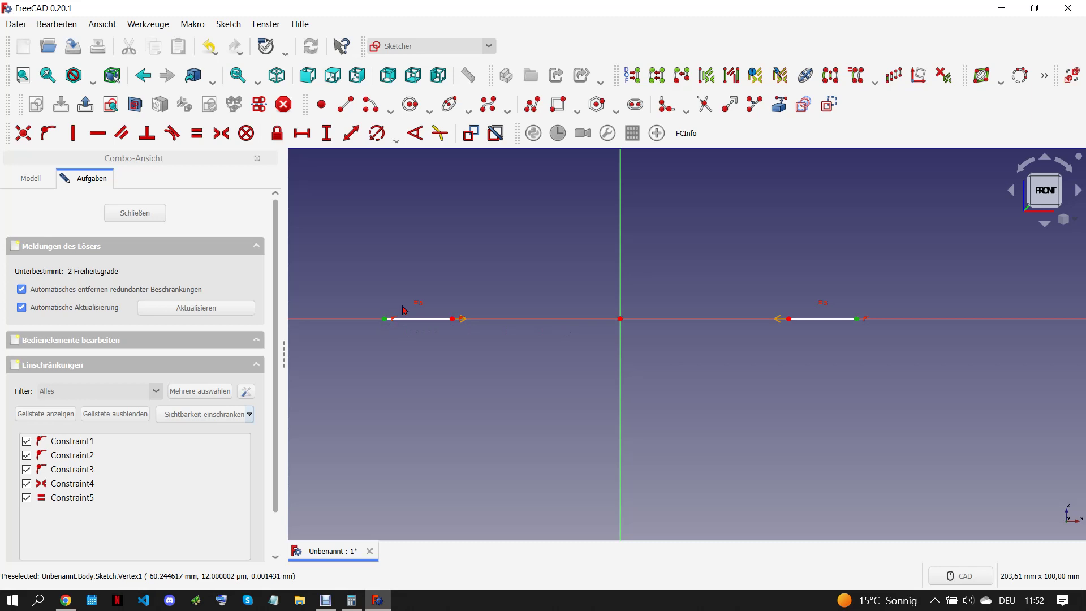
click(302, 133)
text(128)
key(Return)
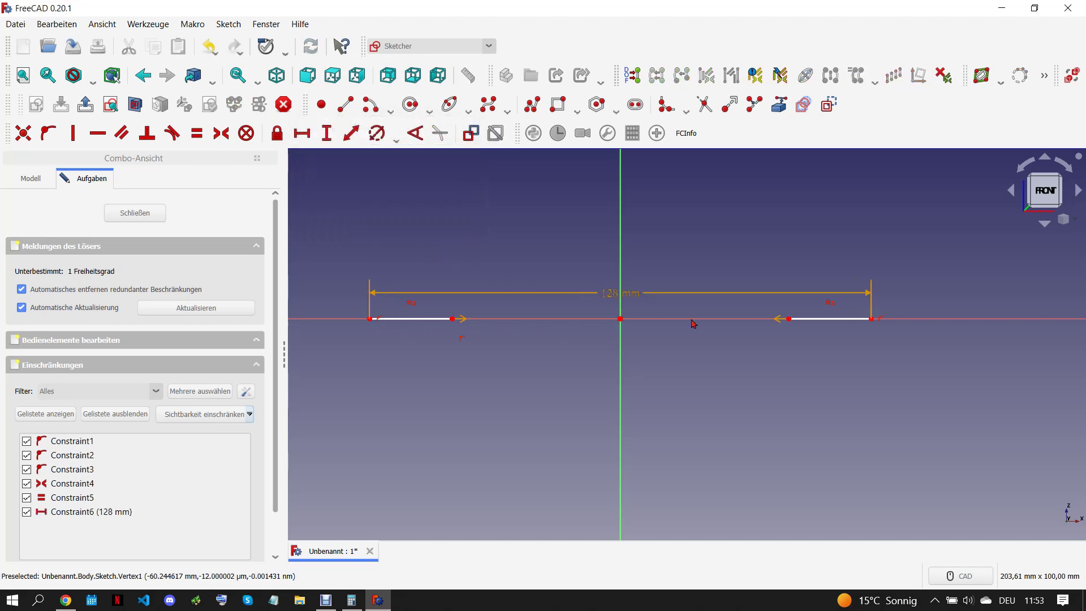
Step: Give the right line an 11,5 mm horizontal length and tidy the dimension labels
click(302, 133)
text(11,5)
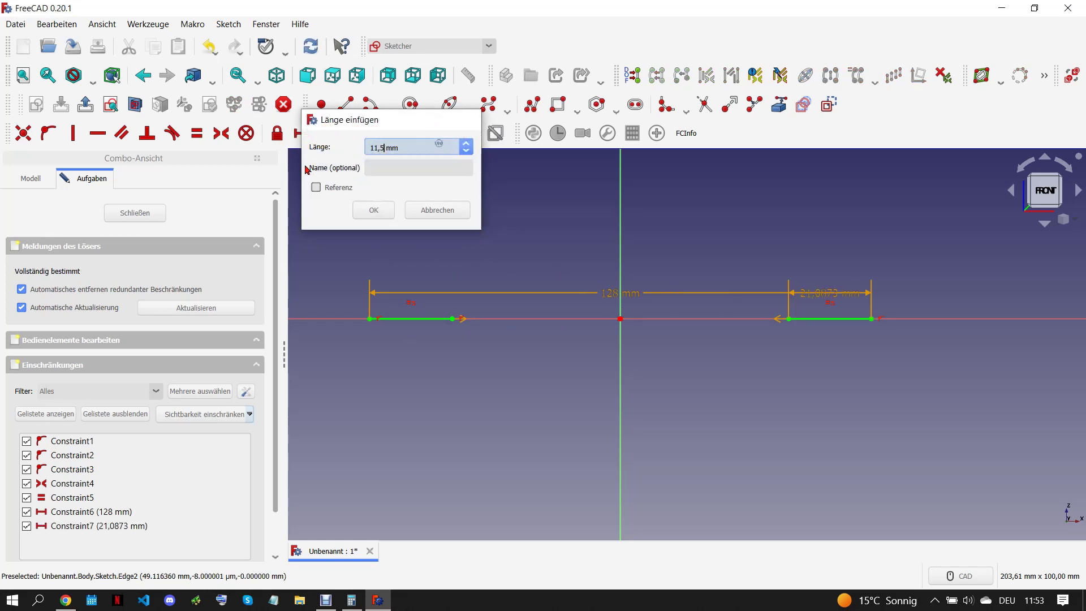
key(Return)
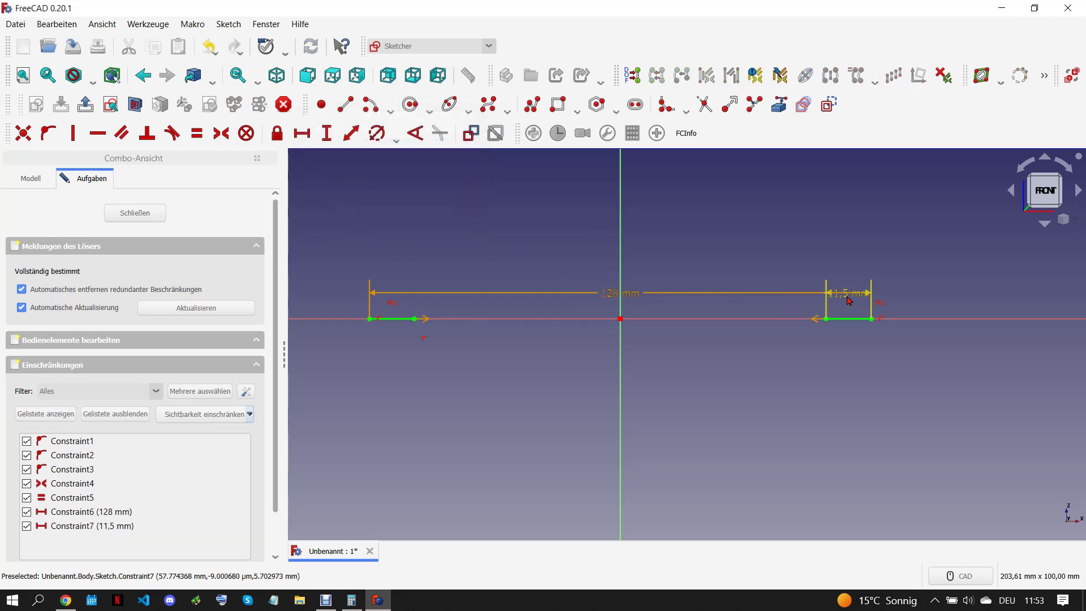
drag(855, 299, 942, 272)
mouse_move(621, 289)
mouse_down()
mouse_move(643, 270)
mouse_move(641, 246)
mouse_up()
drag(935, 285, 930, 307)
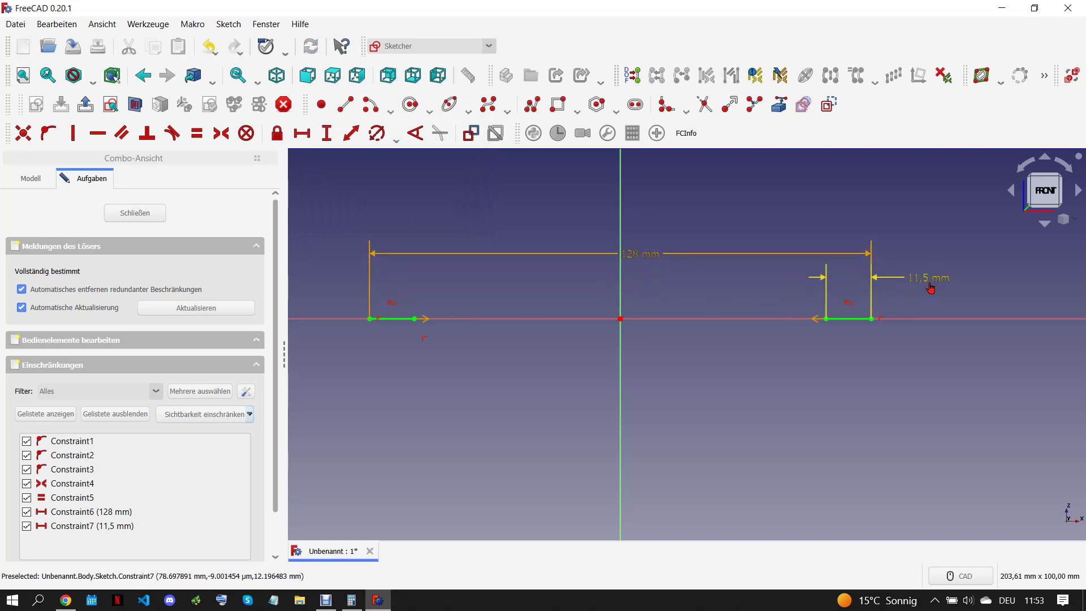
click(66, 599)
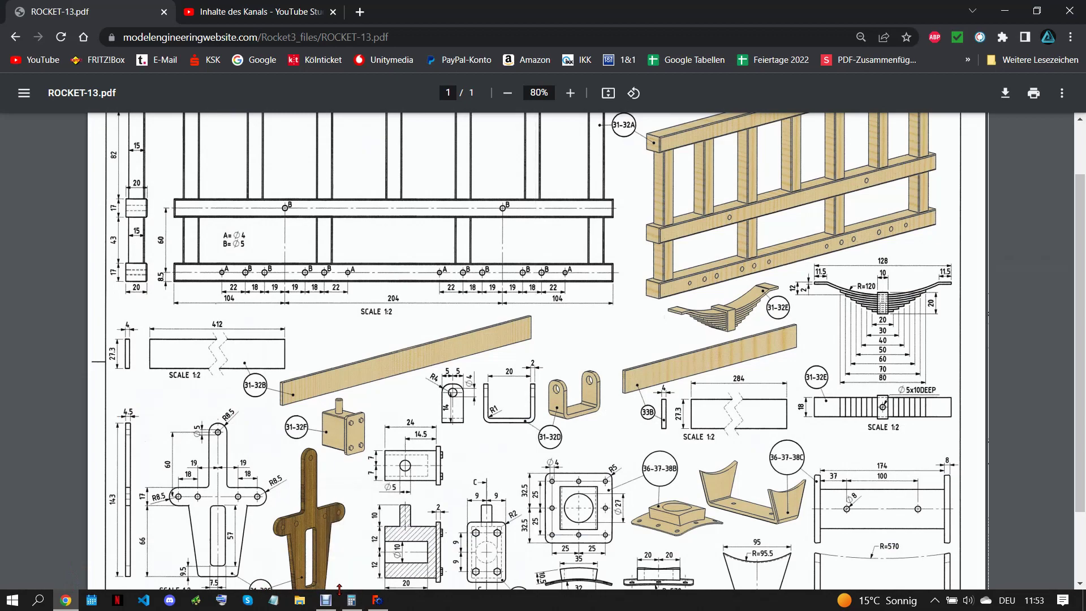
Step: Leave the ROCKET-13 drawing in Chrome and return to the FreeCAD sketch
click(368, 598)
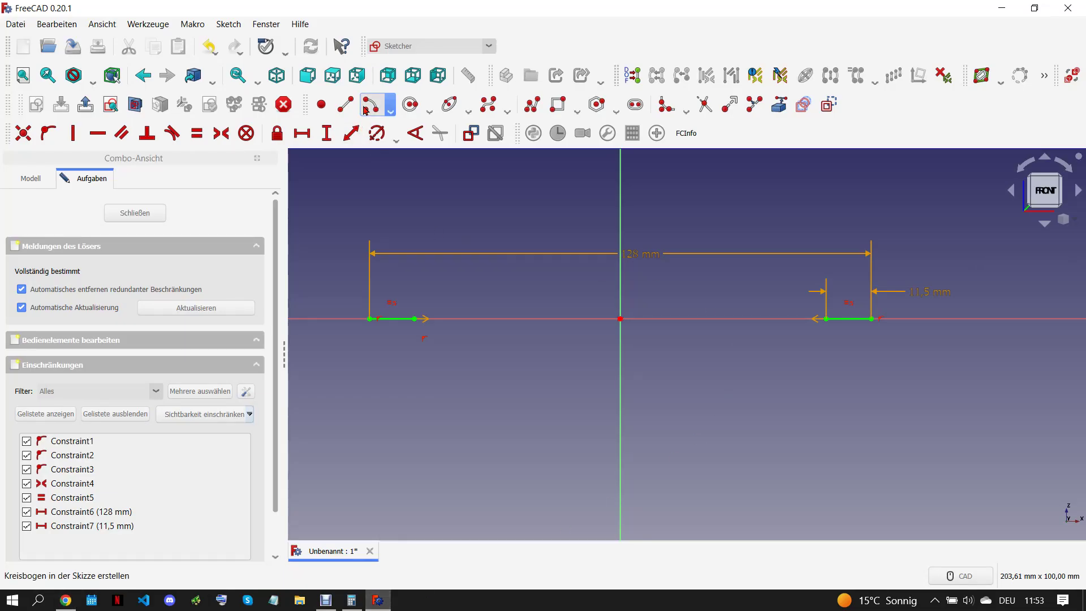
Step: Draw an arc centred on the vertical axis between the inner ends of both short end lines
scroll(561, 404, down, 3)
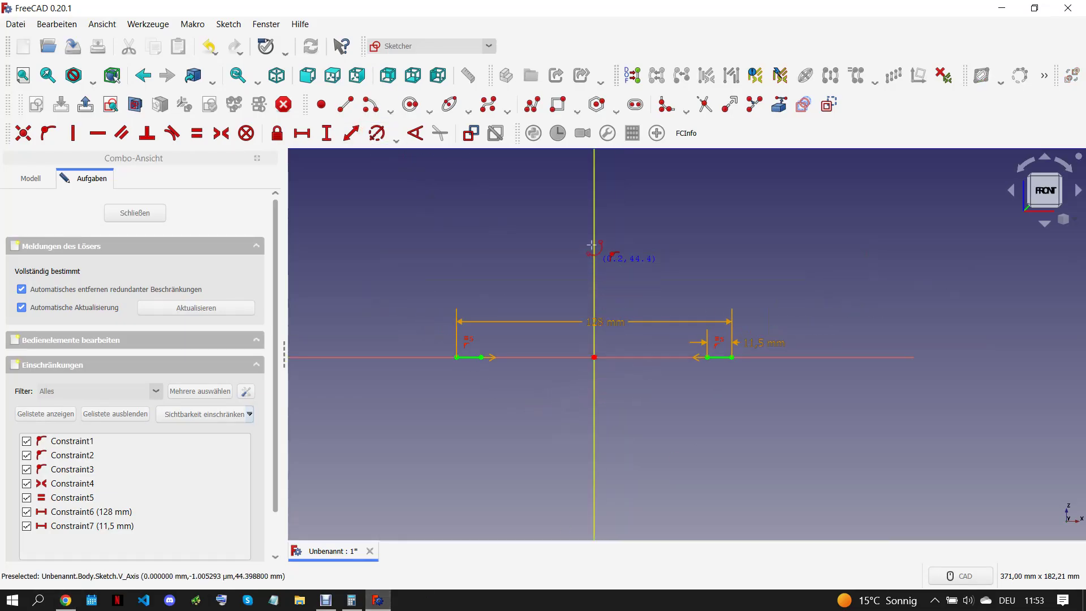
click(593, 225)
click(501, 371)
click(667, 383)
key(Escape)
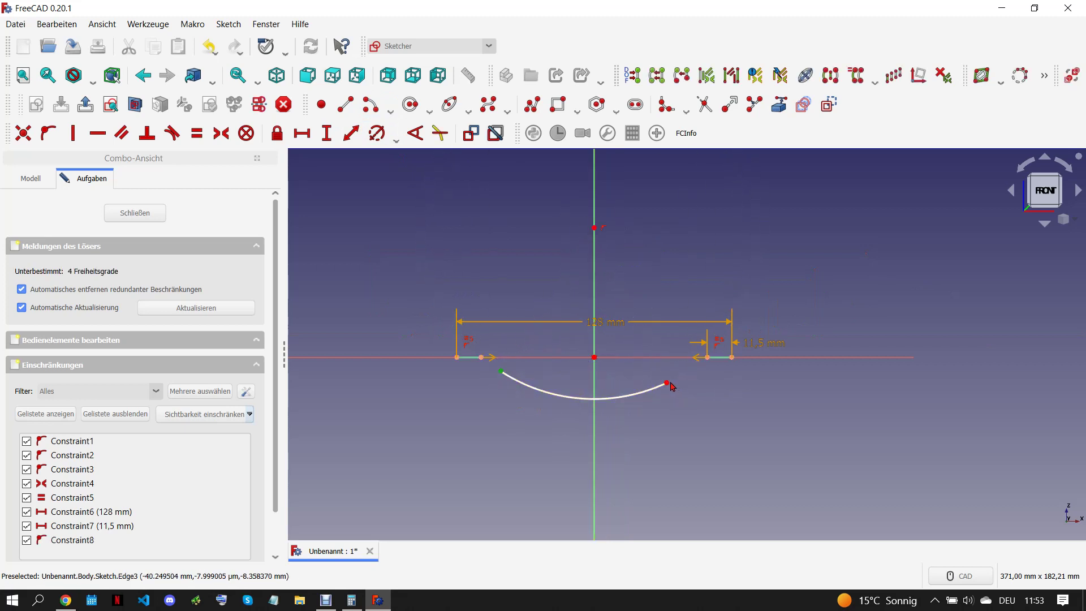
Step: Level the arc's endpoints, give it a 120 mm radius, and join its ends to the lines
key(h)
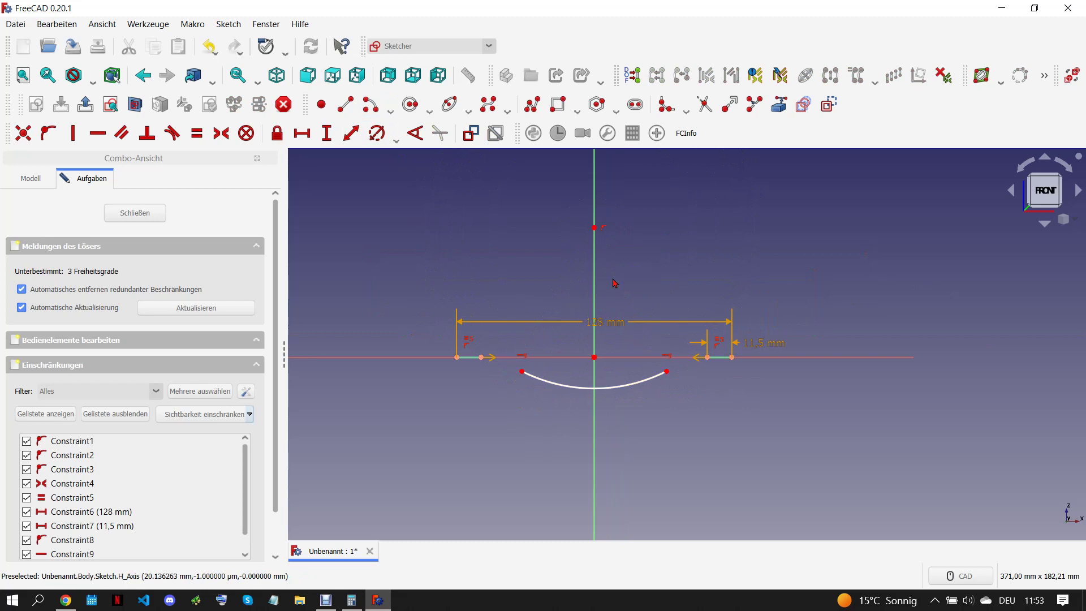
click(648, 383)
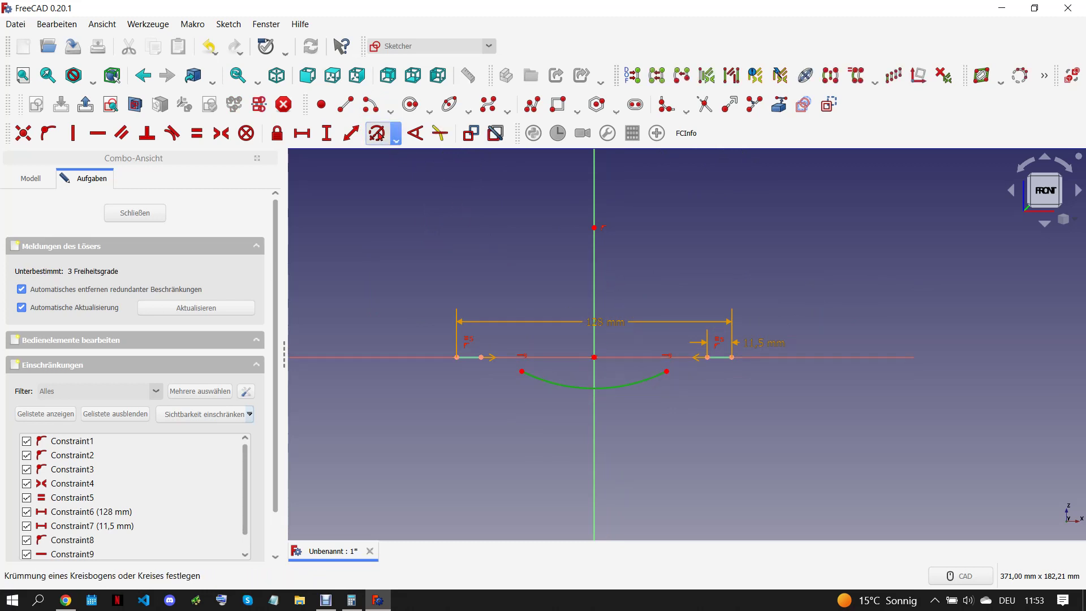
click(376, 133)
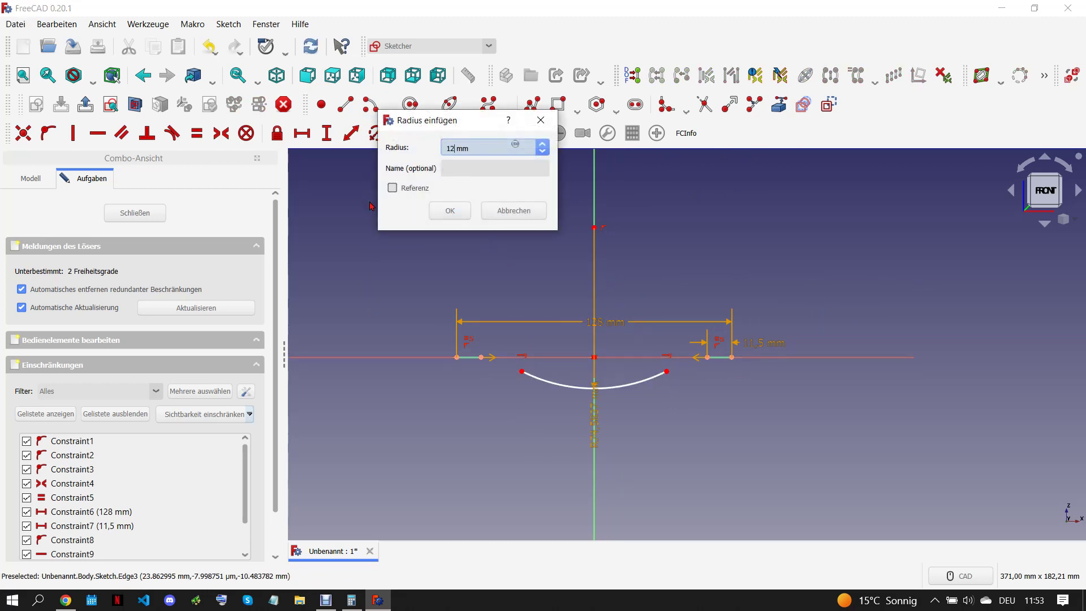
key(Return)
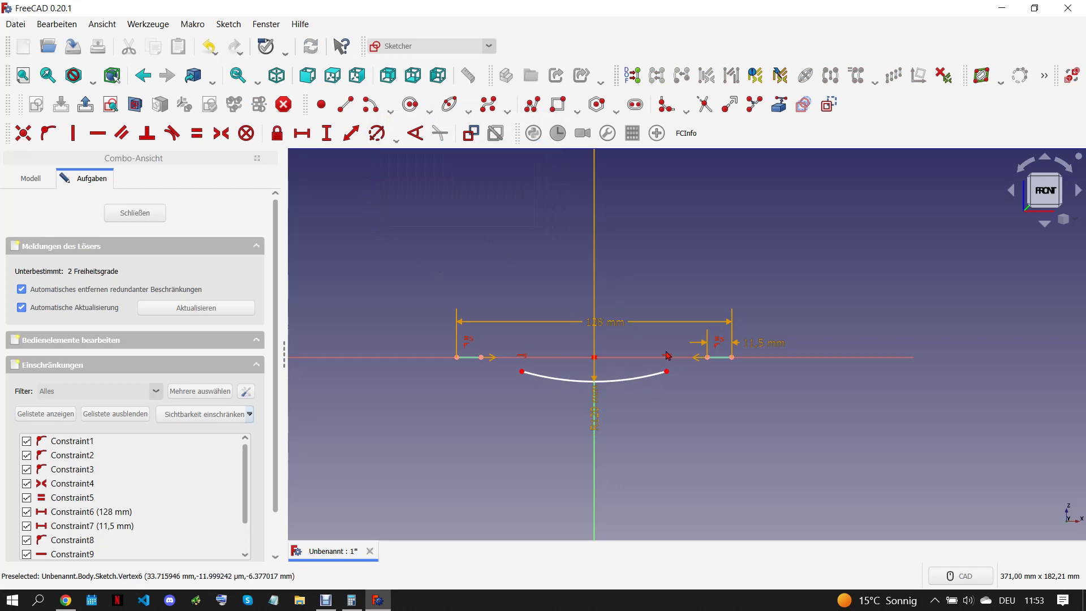
drag(655, 336, 720, 384)
key(c)
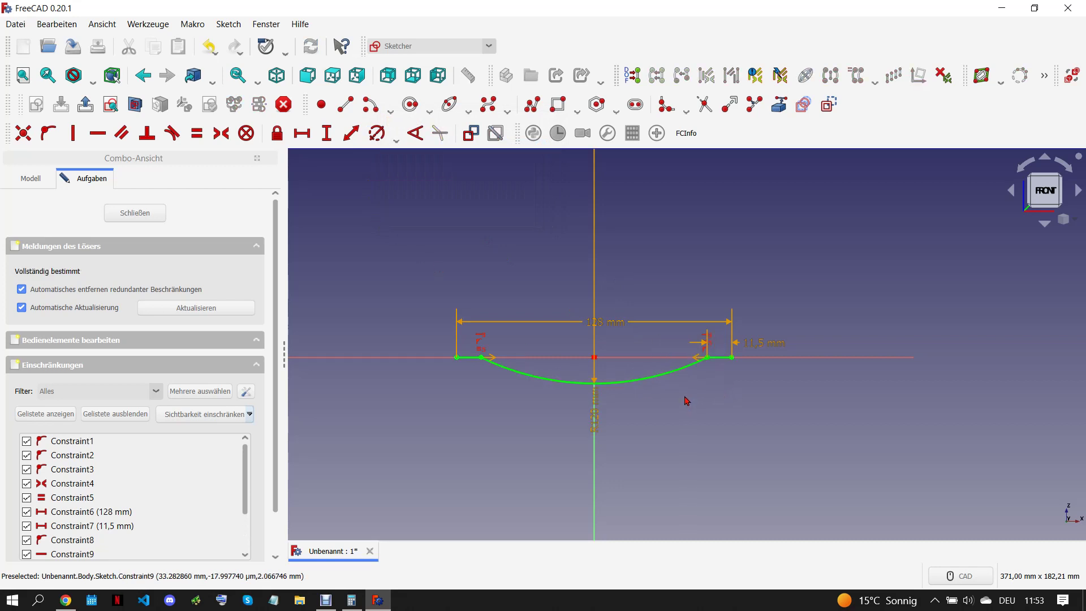
scroll(483, 369, up, 4)
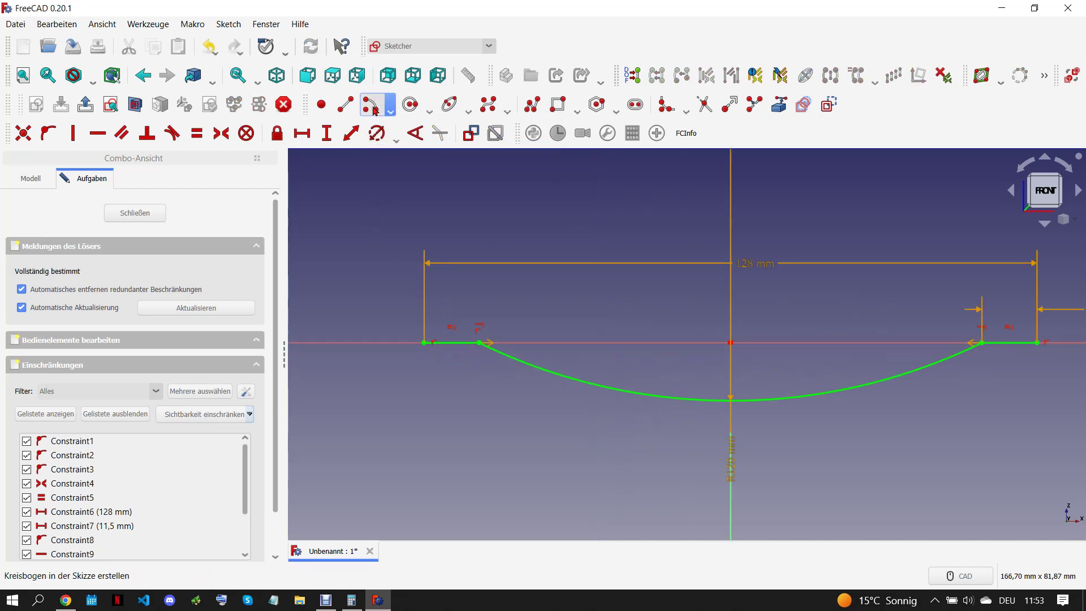
scroll(416, 375, down, 2)
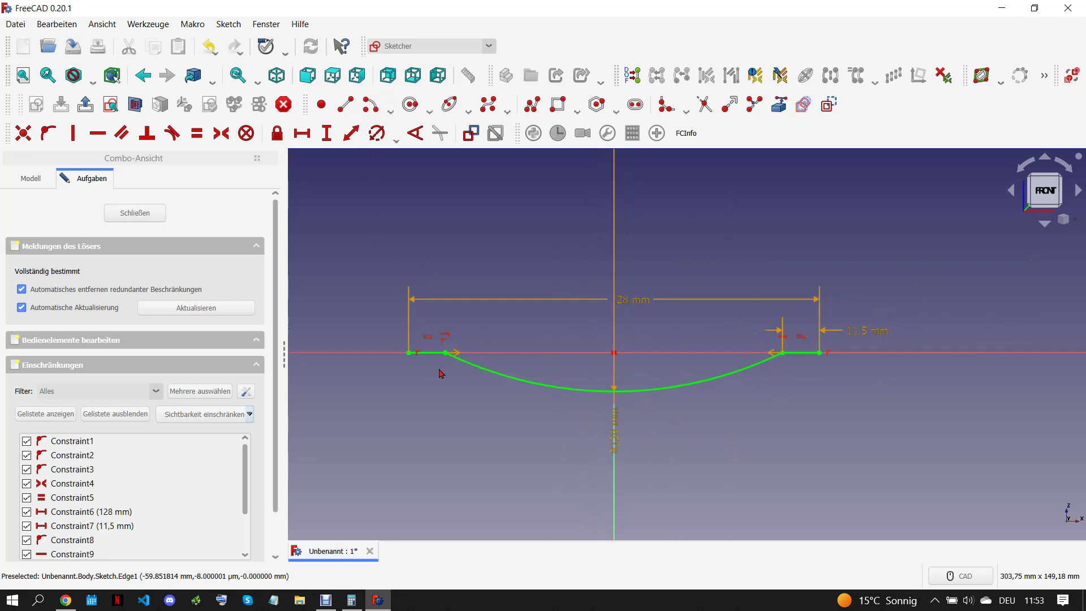
click(531, 109)
Step: Draw a stepped line chain dropping under each outer end of the leaf
scroll(408, 357, up, 3)
click(408, 357)
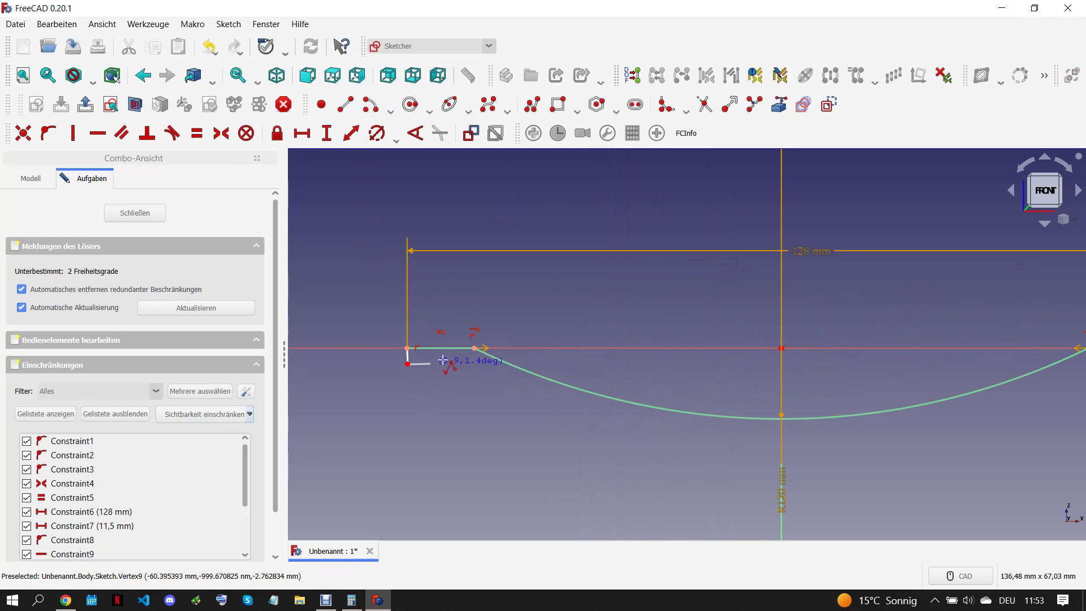
click(471, 365)
scroll(449, 376, down, 2)
scroll(817, 365, up, 1)
click(930, 358)
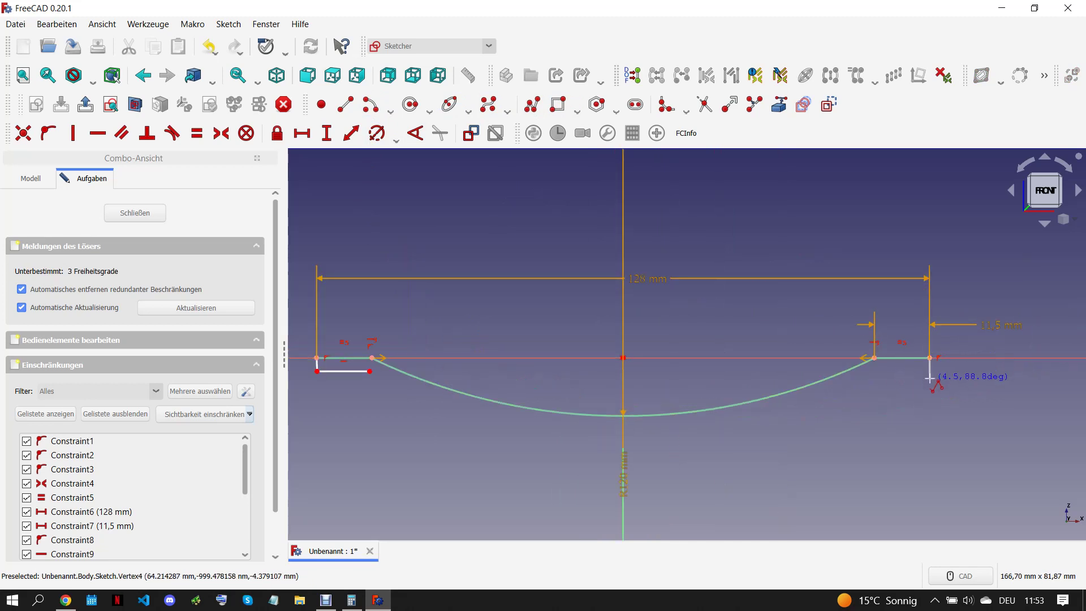
click(930, 379)
click(878, 379)
right_click(912, 399)
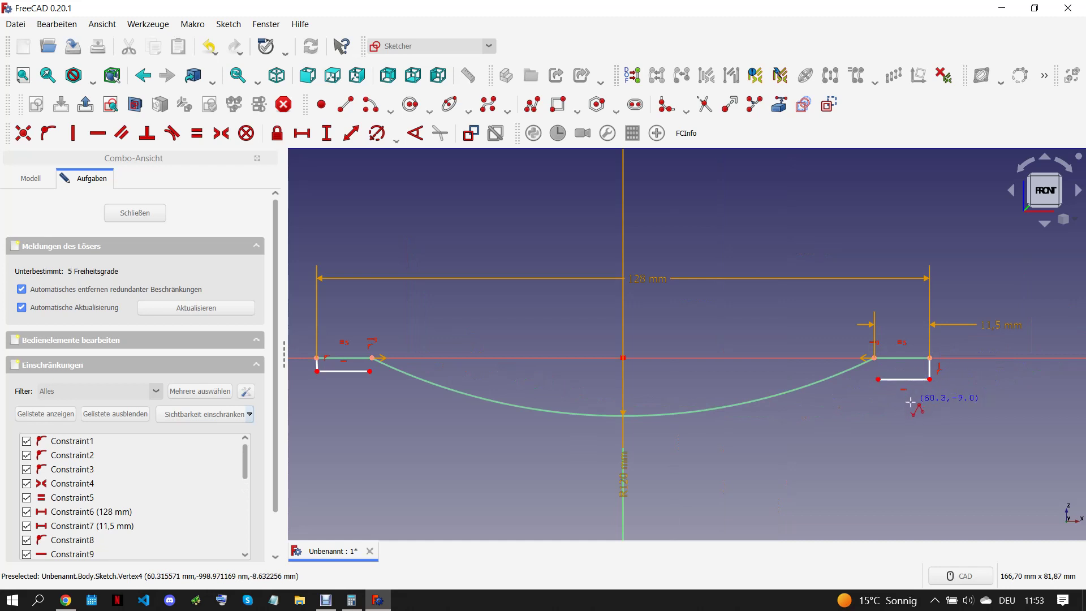
Step: Make both short end edges vertical and the two bottom edges equal length
click(317, 365)
key(v)
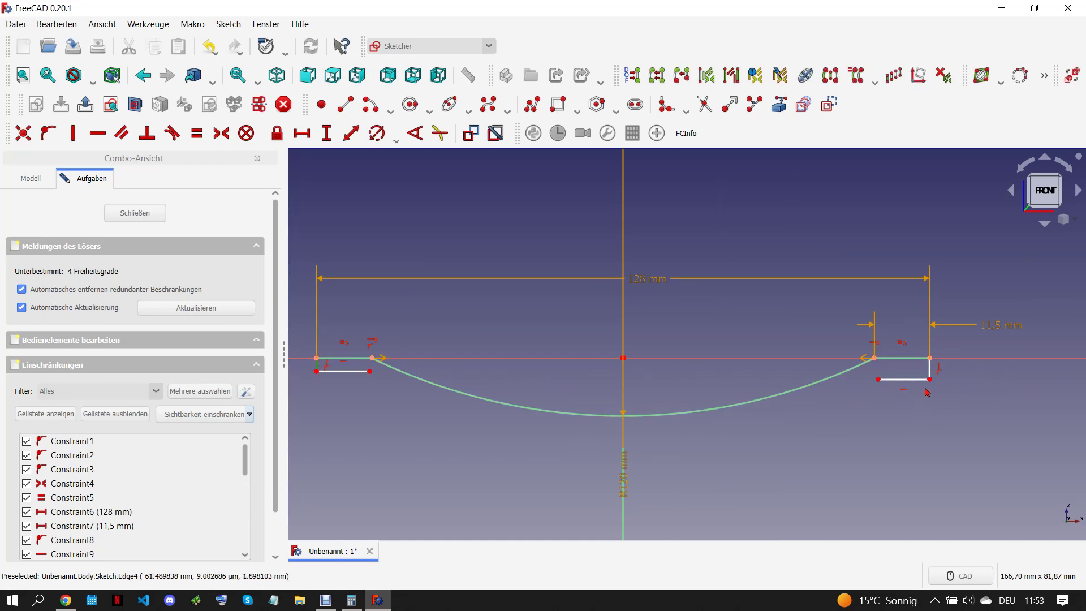
click(930, 377)
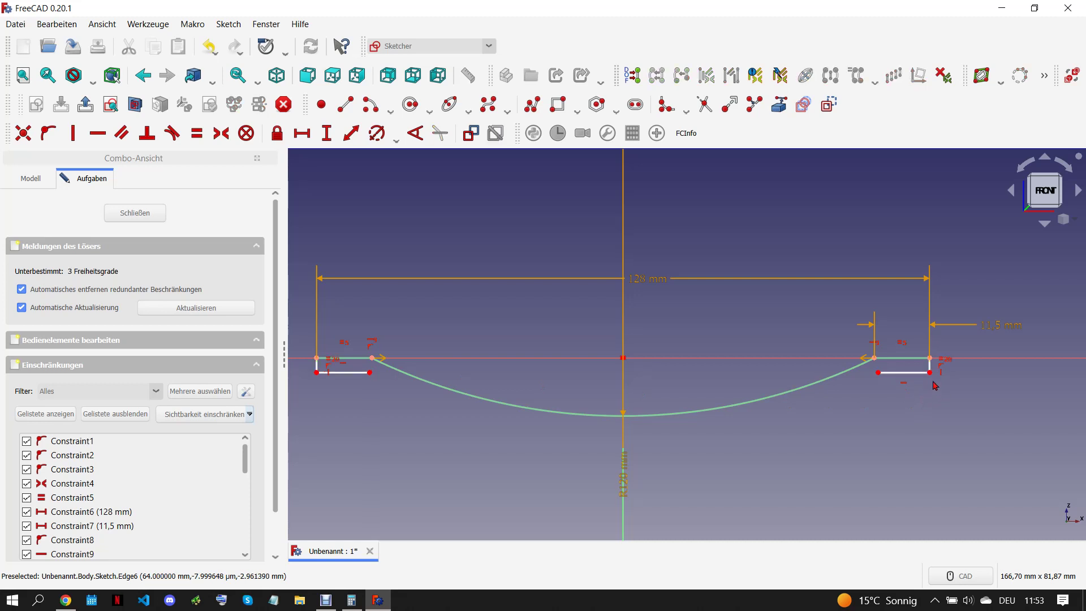
key(v)
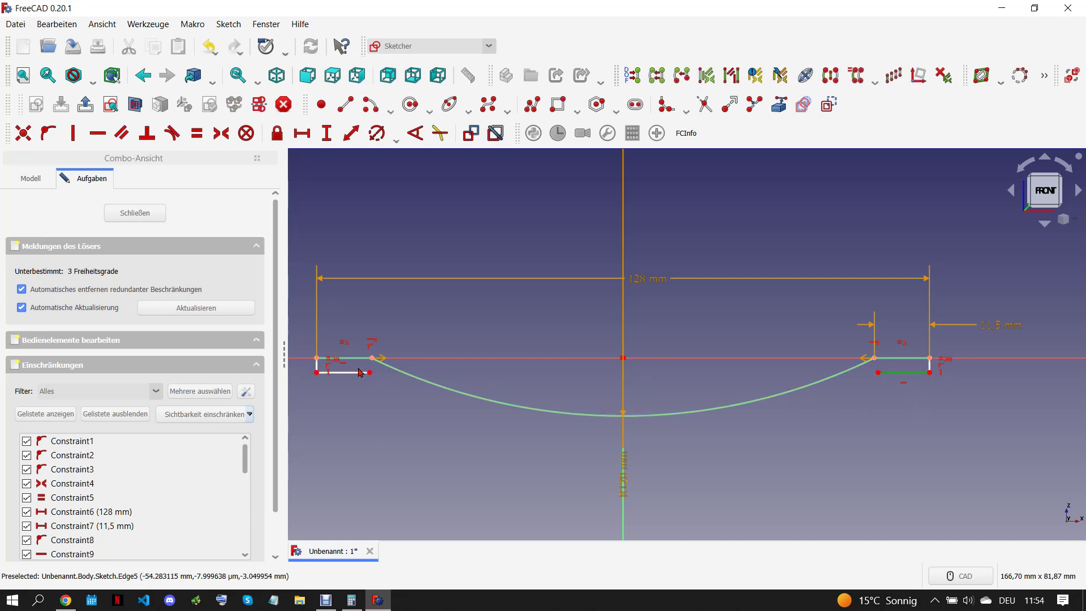
click(353, 372)
key(e)
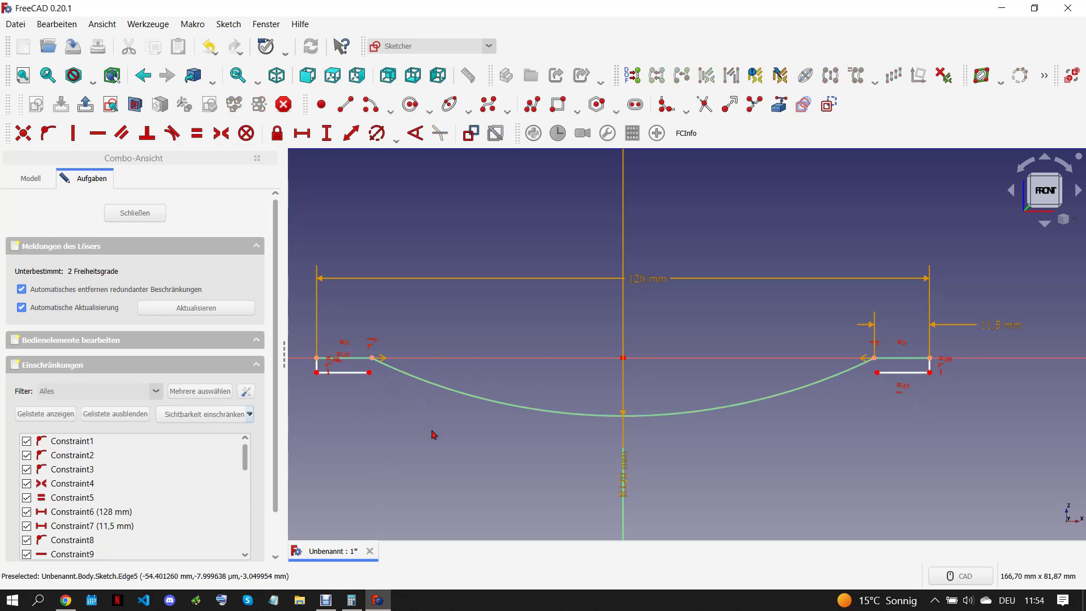
Step: Set the left short edge height to 2 mm and move the radius label off the axis
click(320, 364)
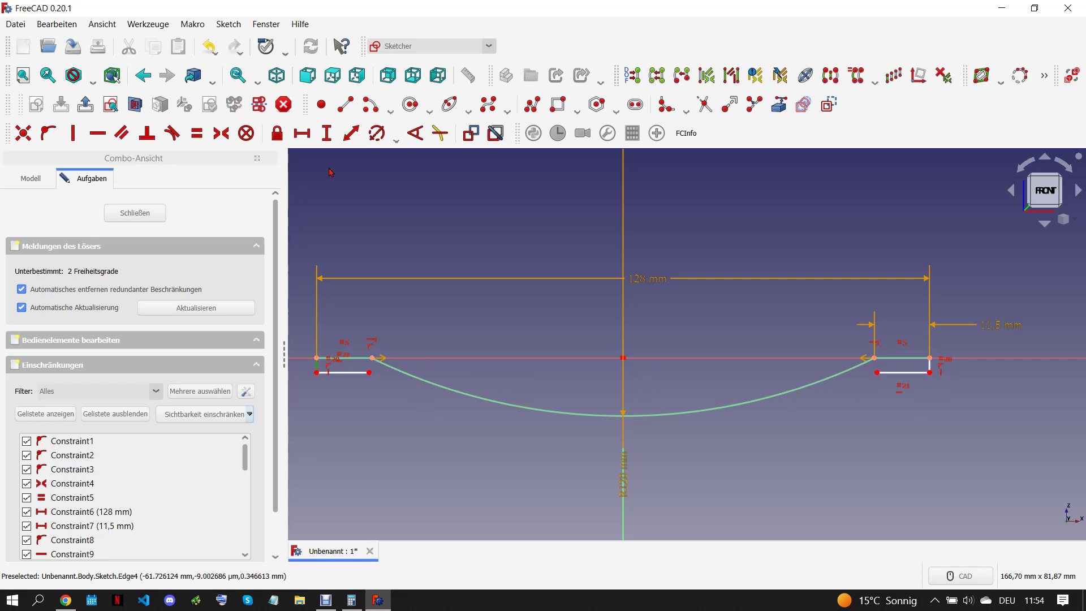
click(326, 133)
text(2)
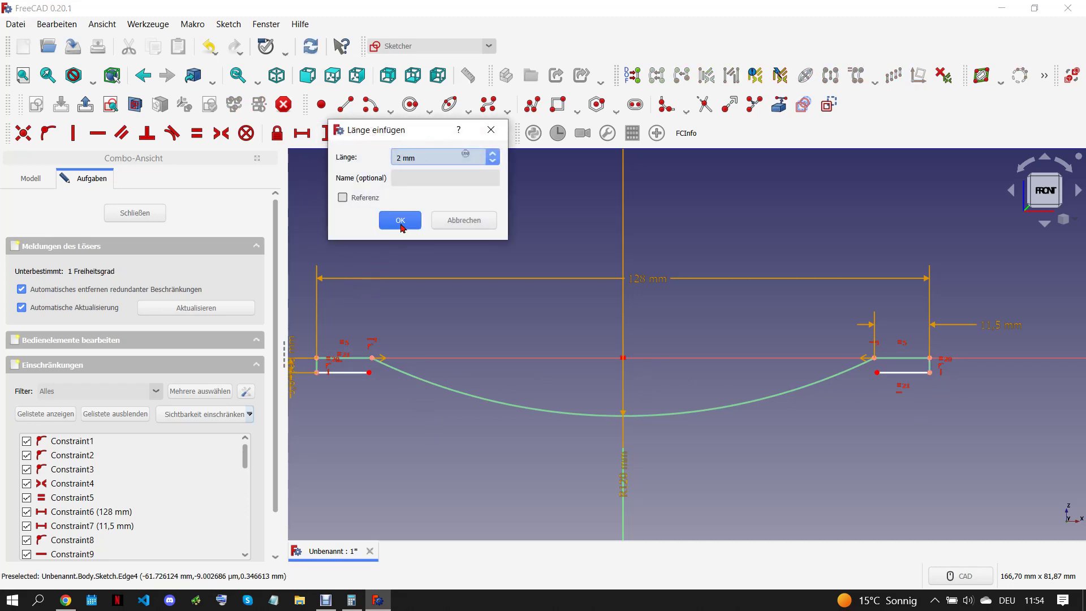
click(403, 222)
scroll(470, 381, down, 1)
scroll(470, 380, down, 1)
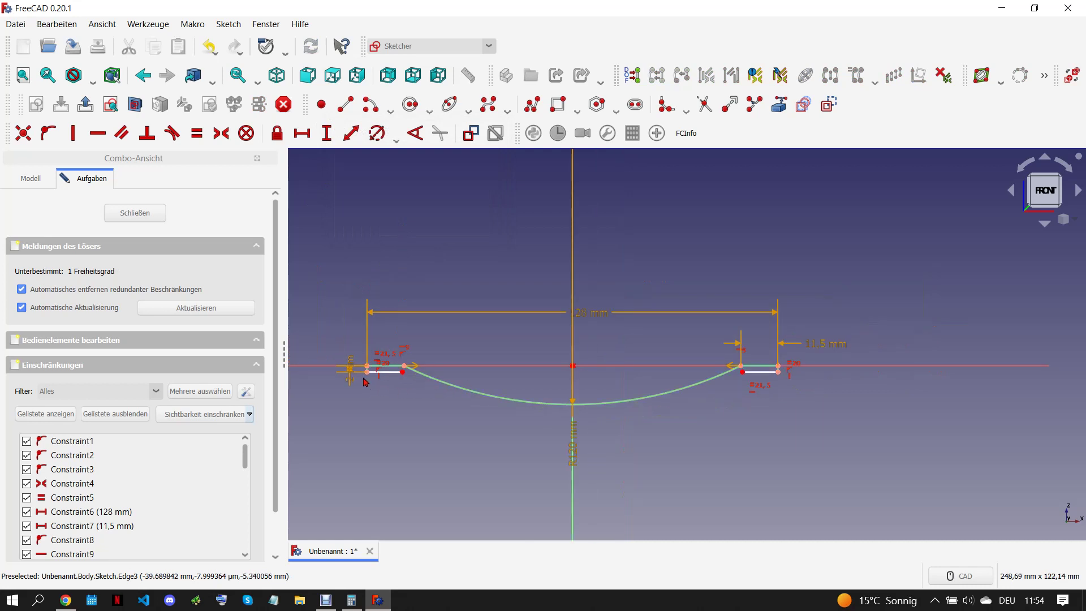
scroll(653, 428, up, 1)
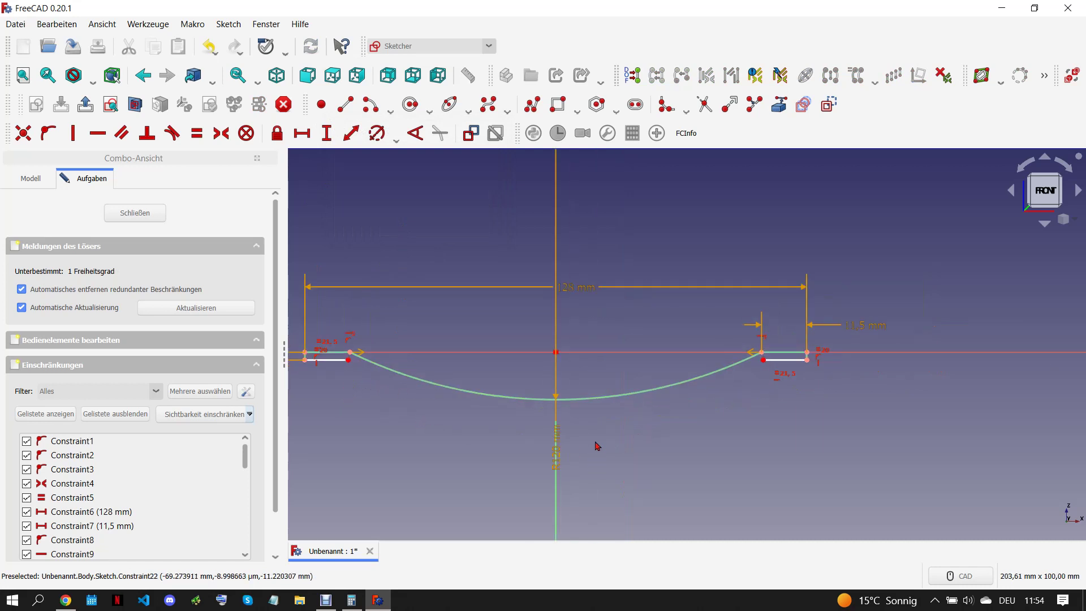
drag(561, 461, 636, 336)
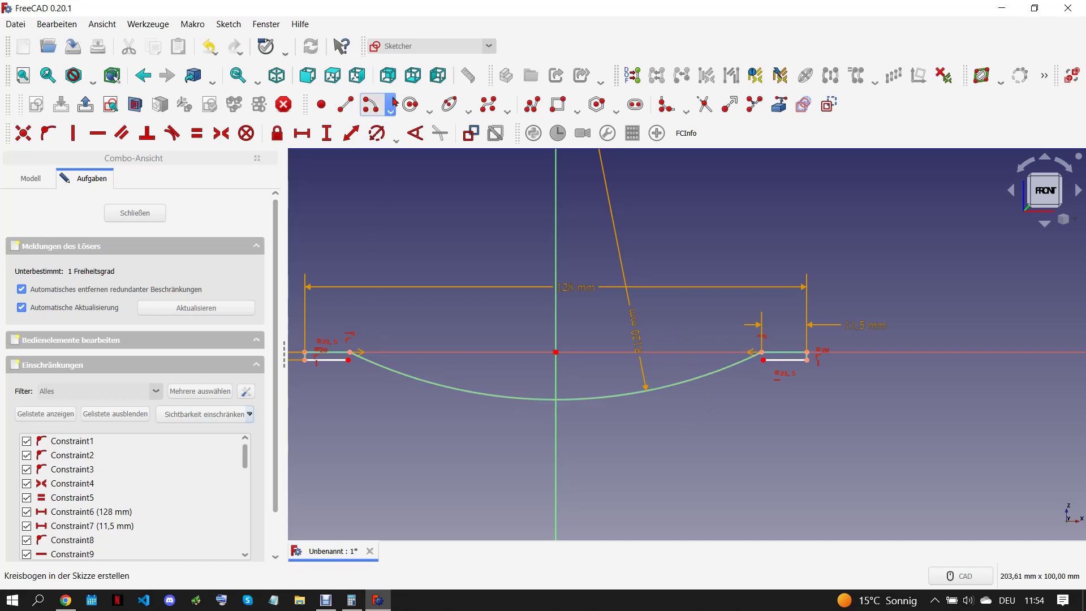
Step: Draw a second, lower arc on the vertical axis, level it and join it to the inner line ends
scroll(542, 471, down, 4)
click(547, 273)
click(474, 430)
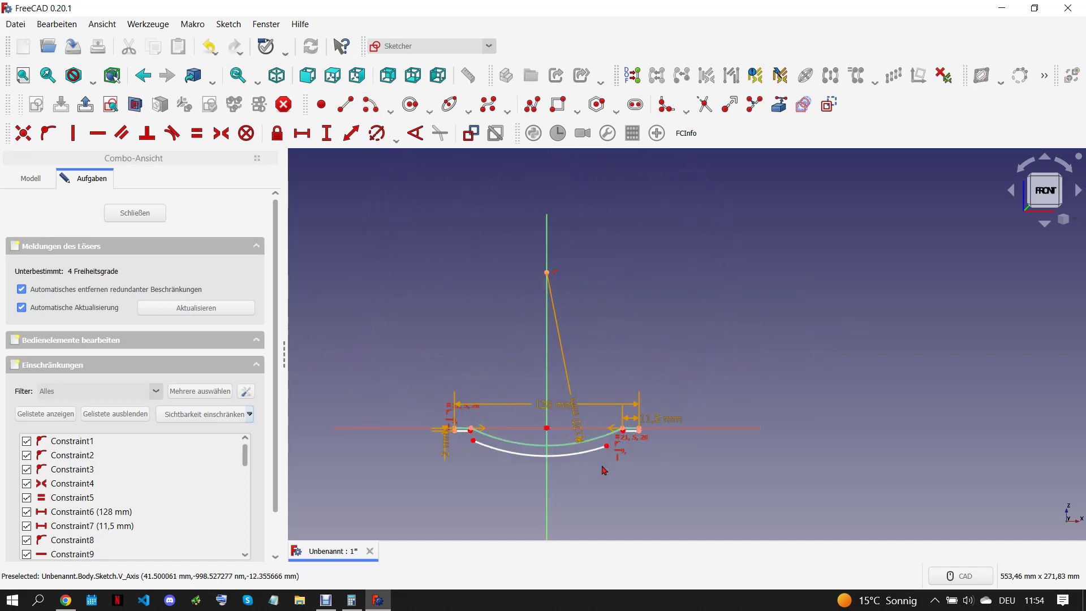
click(615, 444)
scroll(607, 438, up, 5)
scroll(579, 446, down, 3)
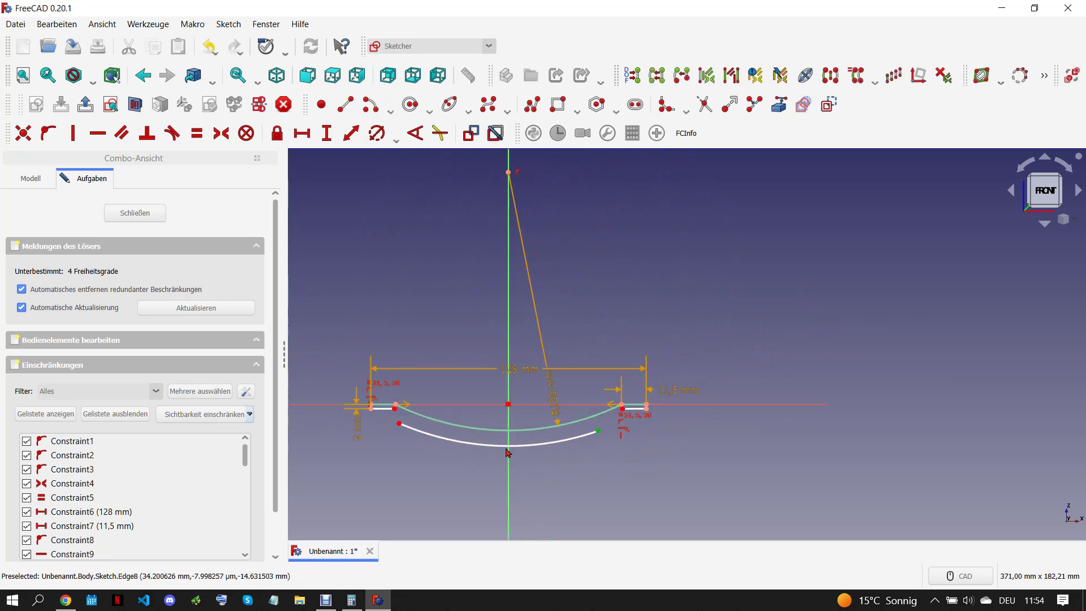
click(400, 423)
key(h)
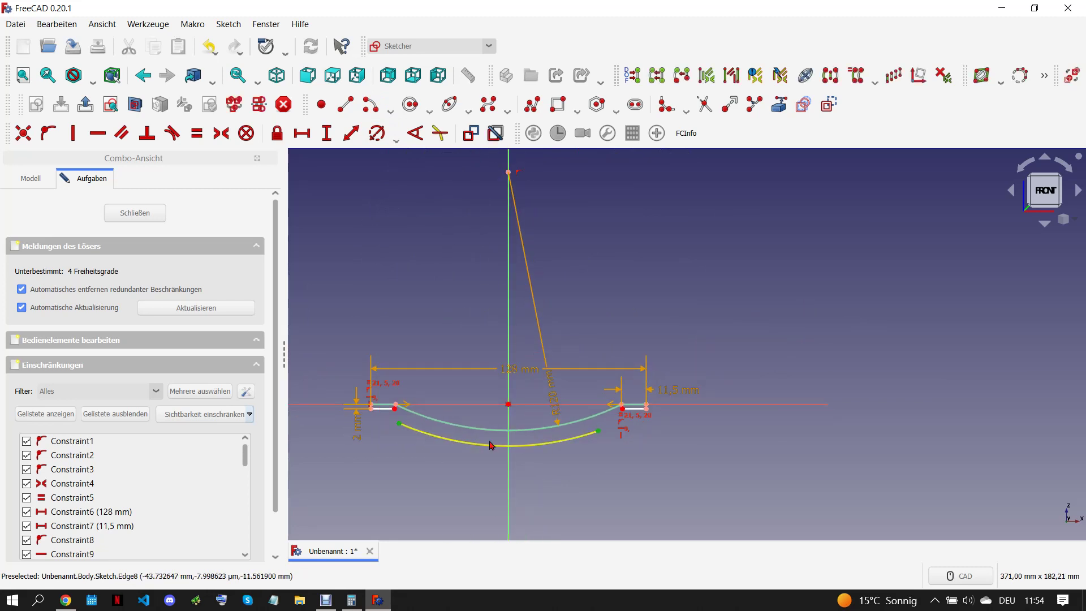
scroll(606, 433, up, 5)
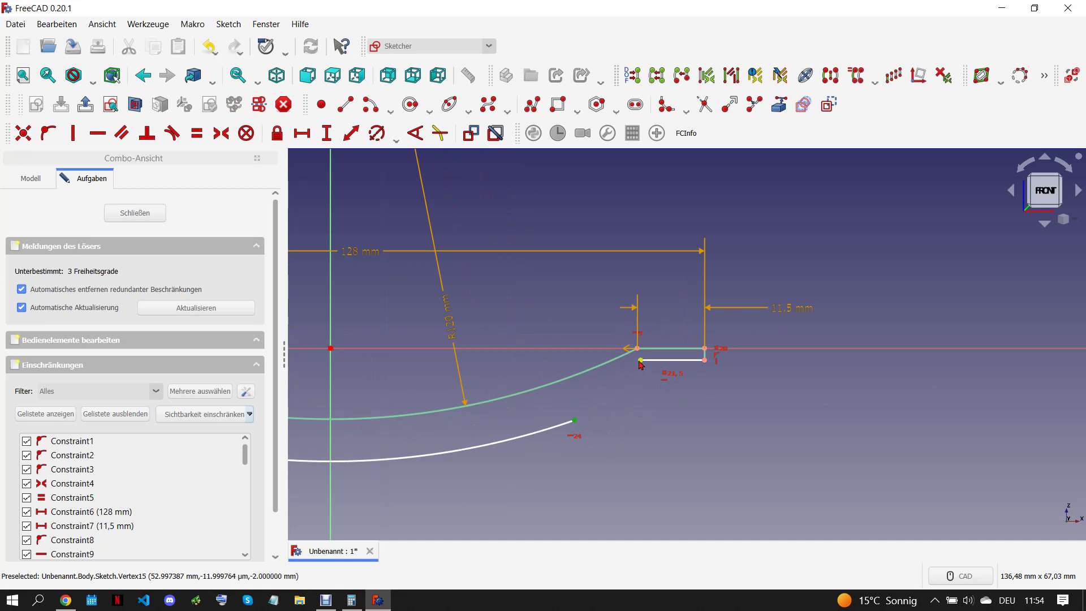
key(c)
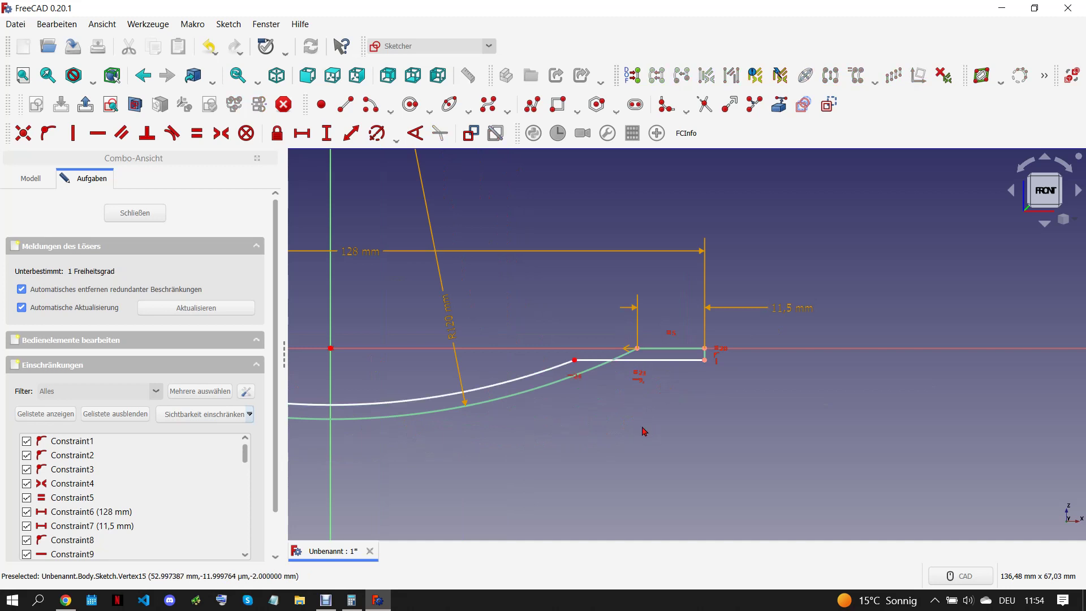
drag(621, 376, 632, 389)
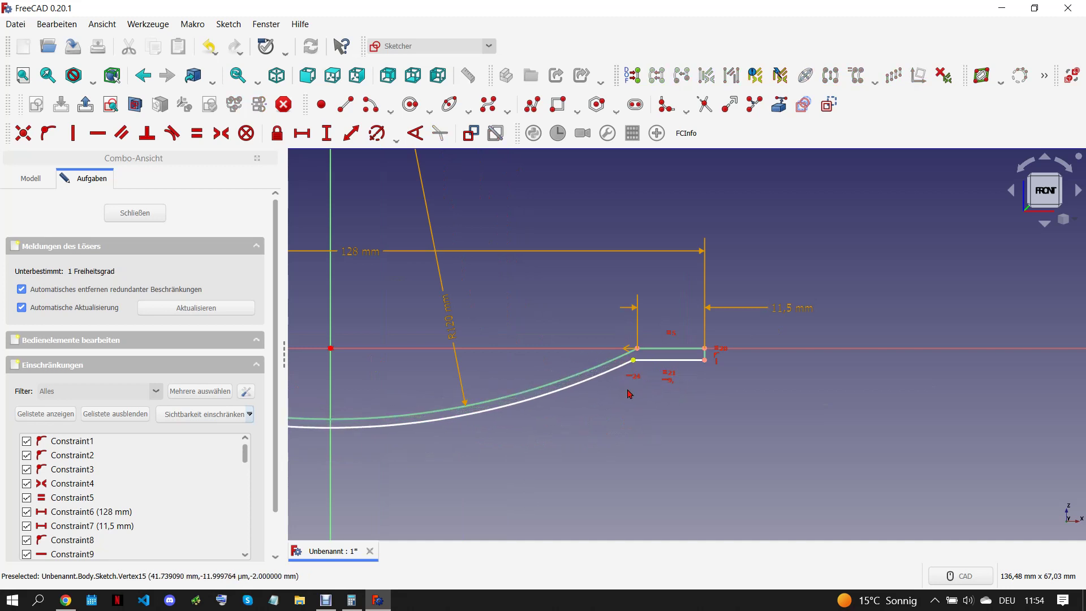
Step: Dimension the lower arc at R122 mm and place the label beside the arc
click(563, 393)
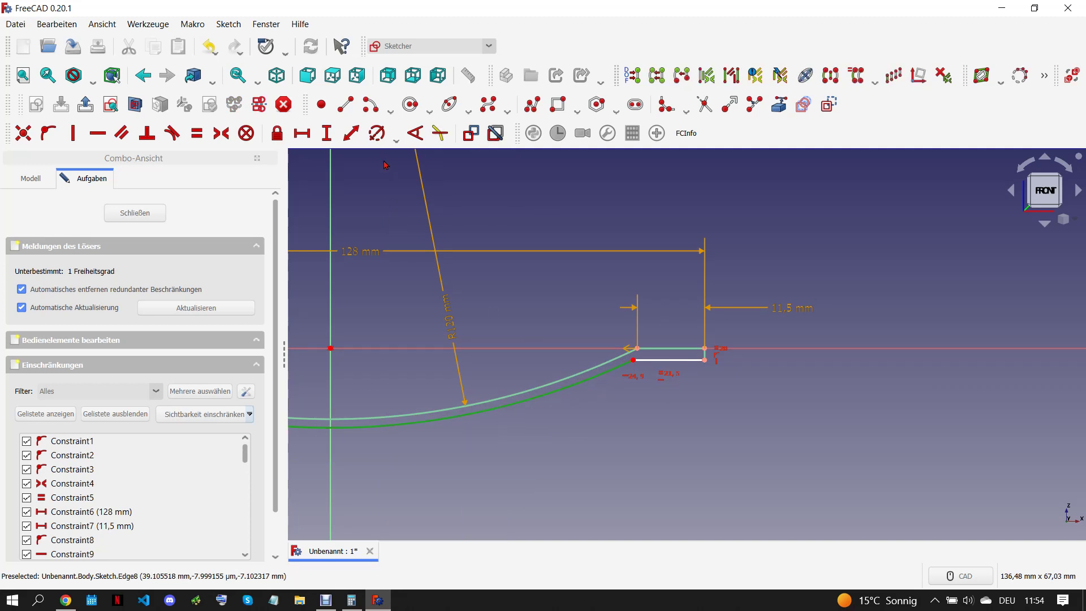
click(376, 134)
text(1)
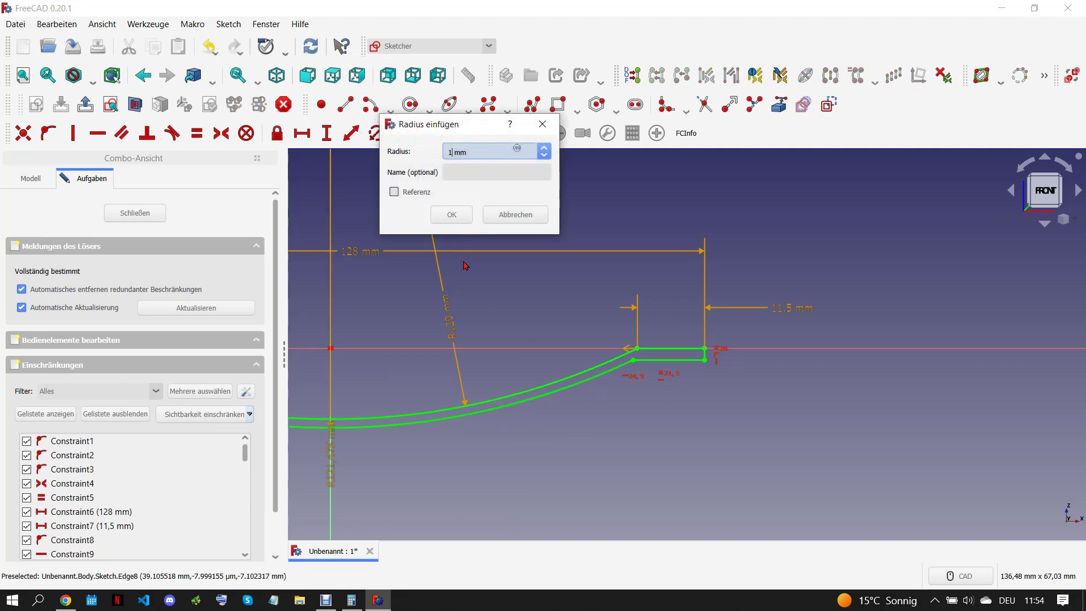
text(22)
click(452, 214)
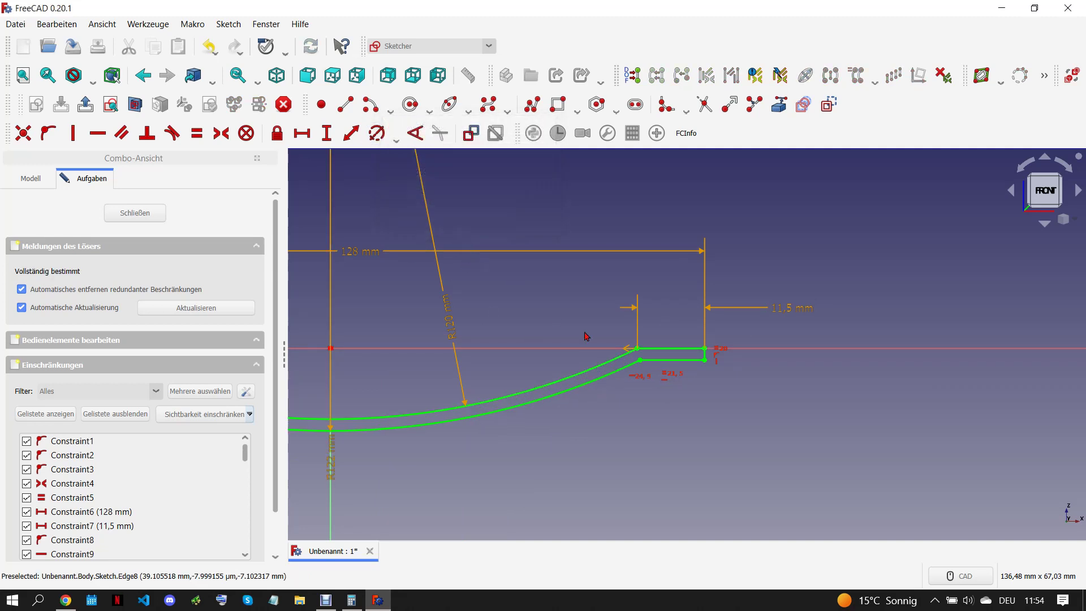
scroll(666, 455, down, 1)
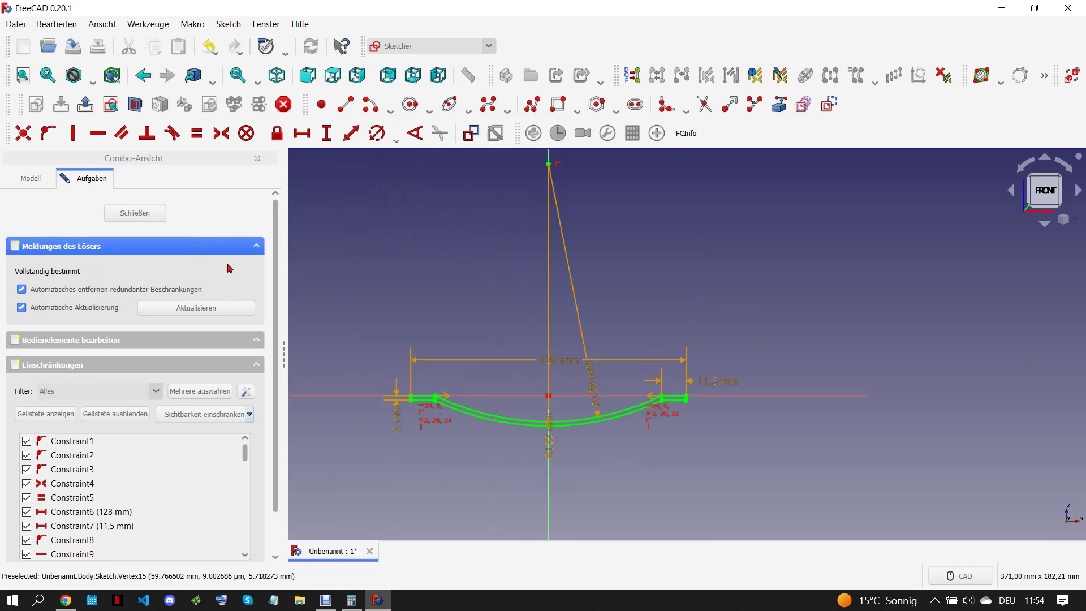
drag(548, 449, 569, 394)
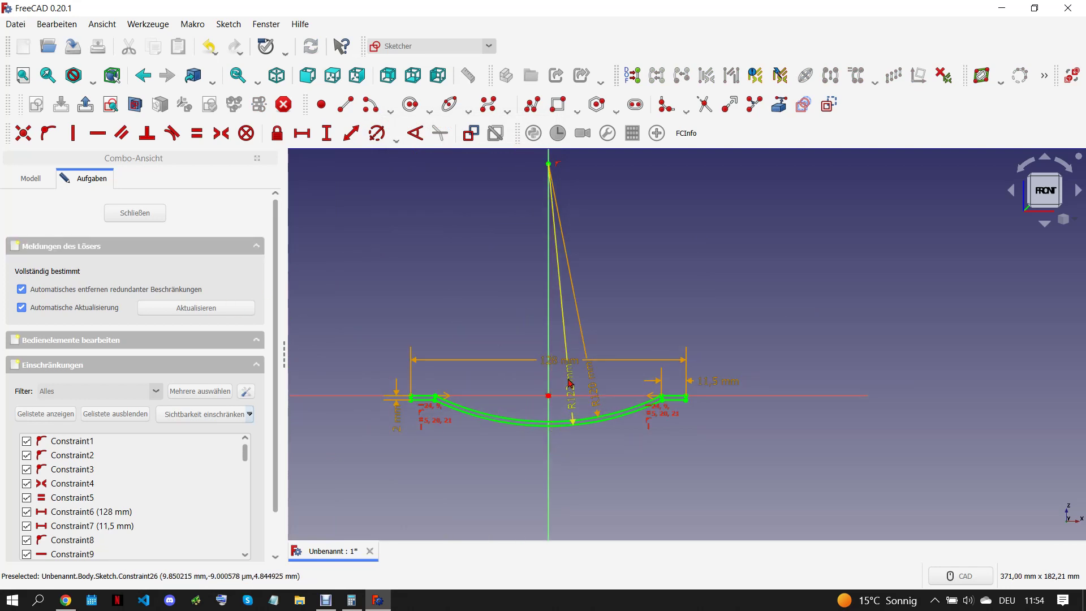
scroll(469, 402, up, 3)
scroll(468, 403, down, 1)
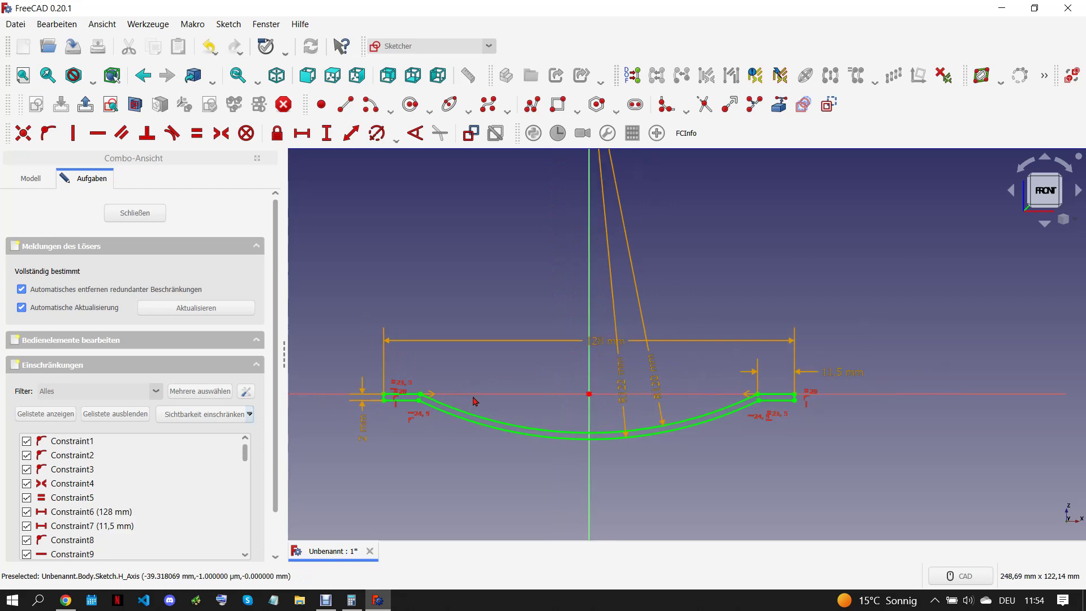
Step: Close the fully constrained leaf sketch and return to the model
click(143, 211)
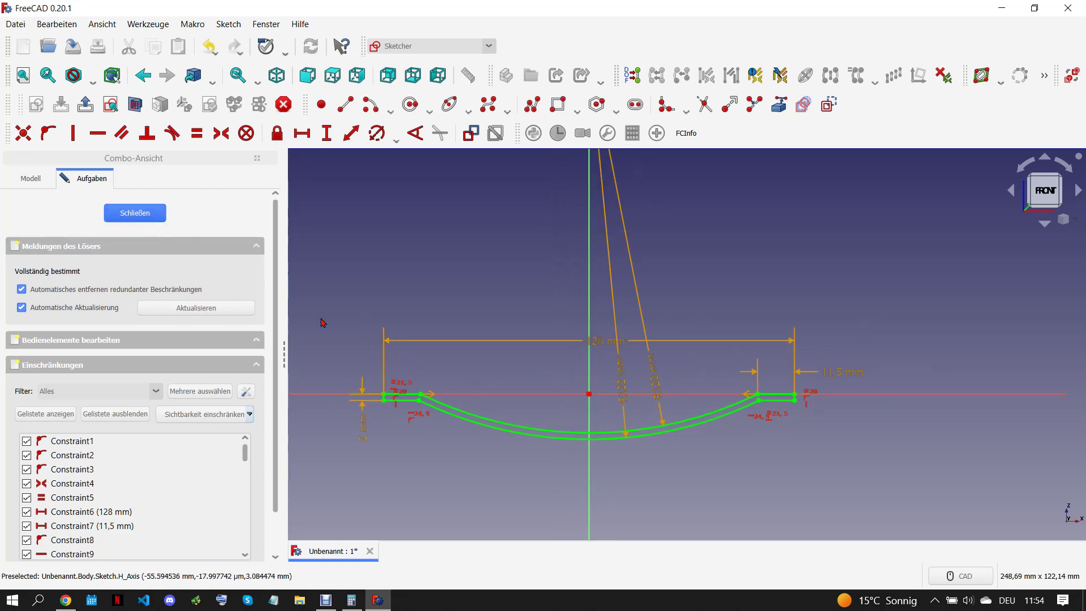
click(65, 599)
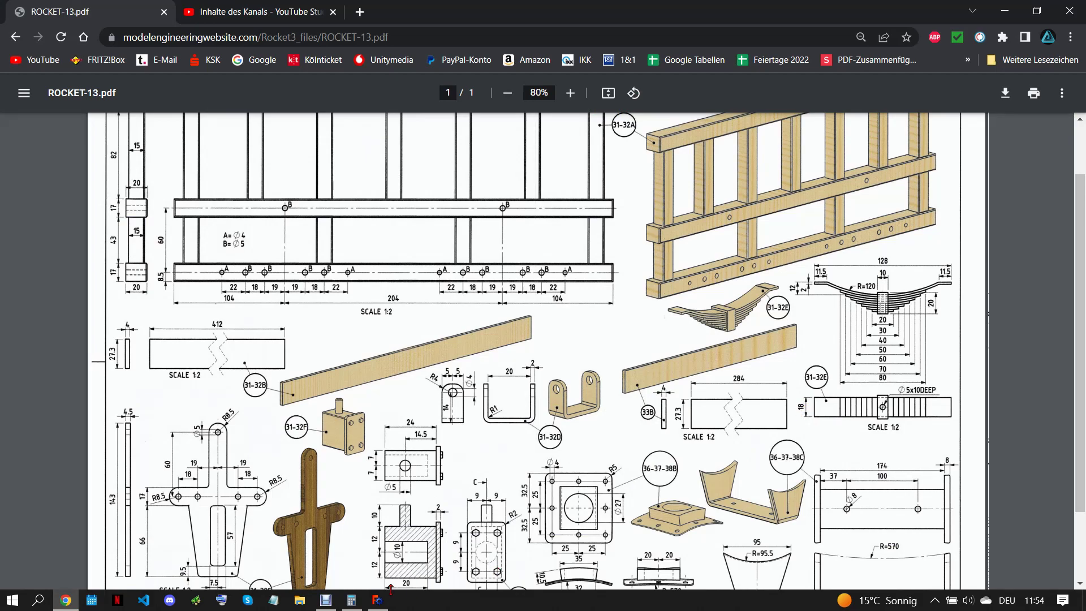
click(378, 598)
click(320, 109)
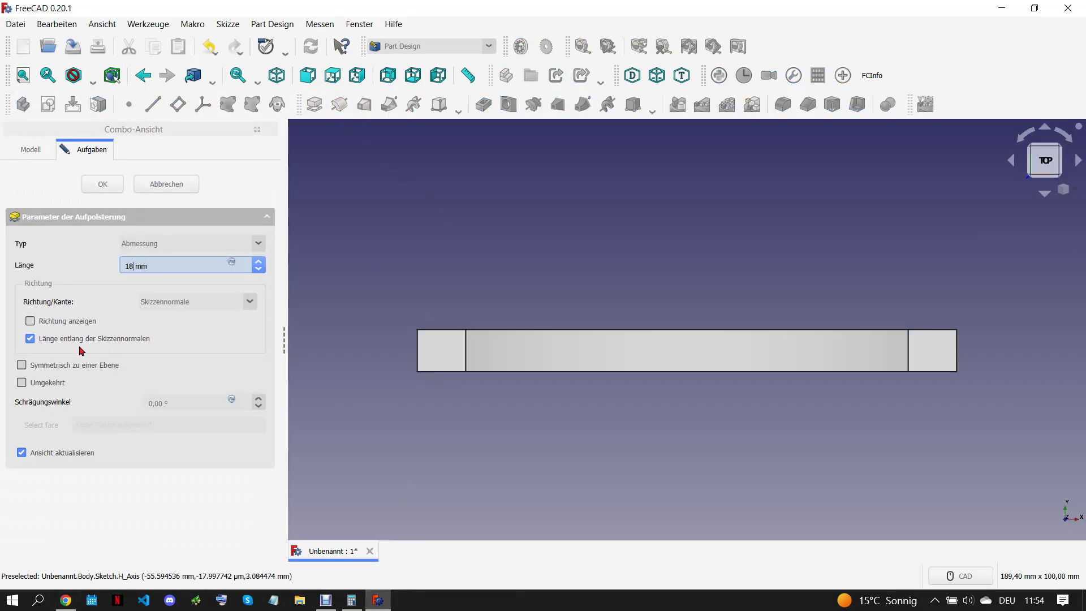
Step: Pad the leaf sketch 18 mm symmetric to its plane and orbit to view the curved leaf
click(22, 366)
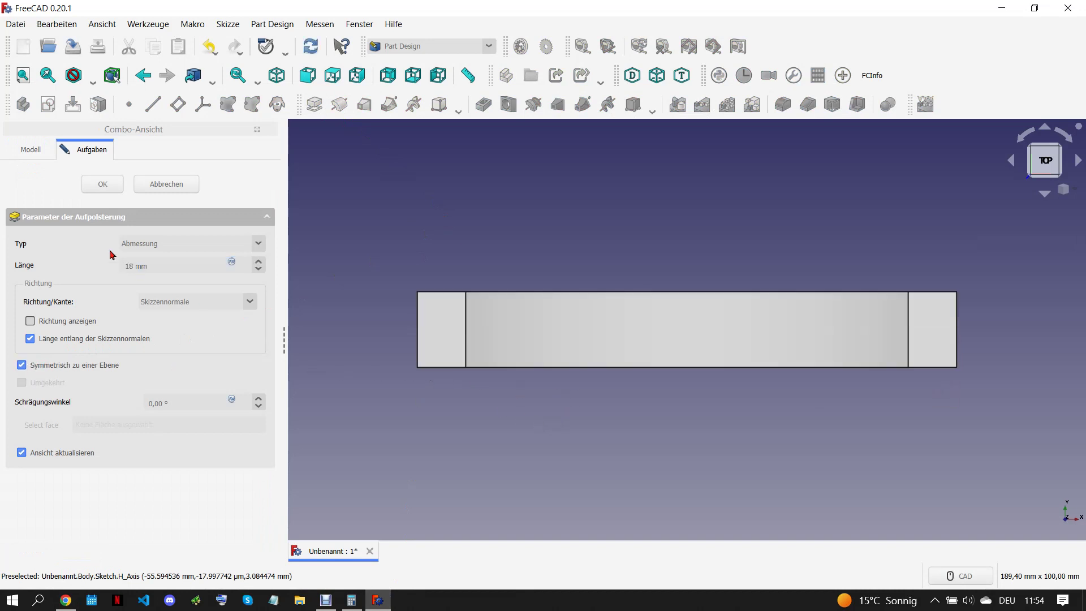
click(103, 184)
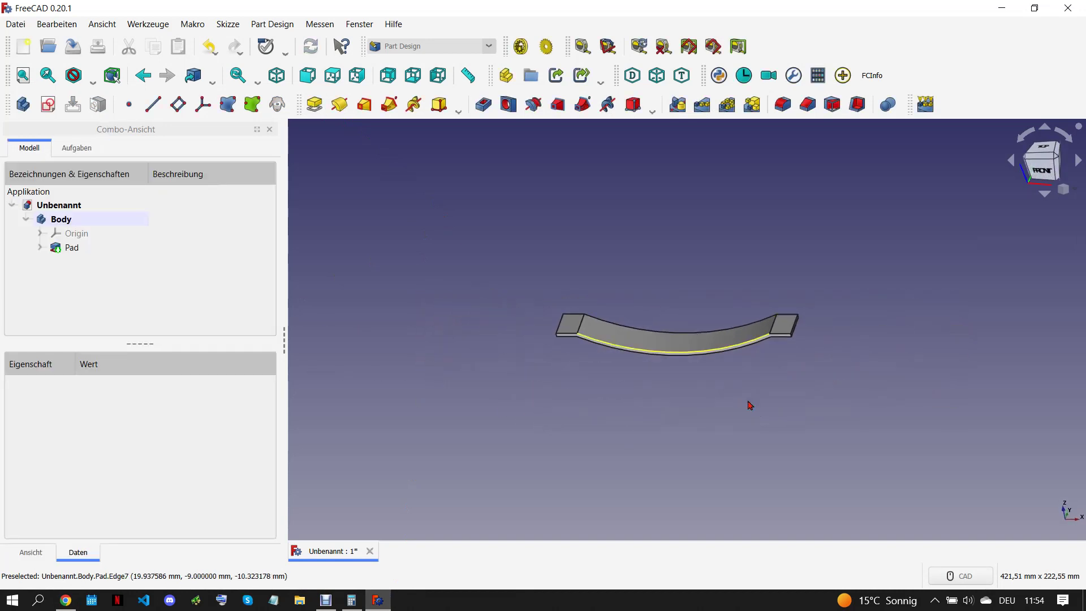
middle_drag(737, 385, 723, 296)
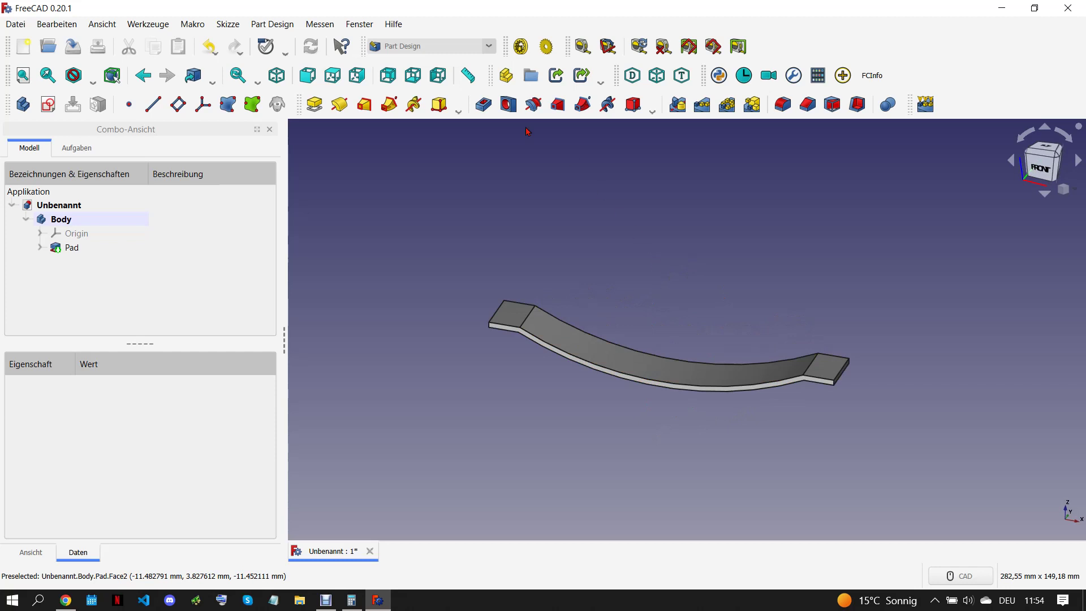
click(424, 46)
Step: In the Part workbench, build a Wire from the leaf's bottom curved edge with the shape builder
click(409, 94)
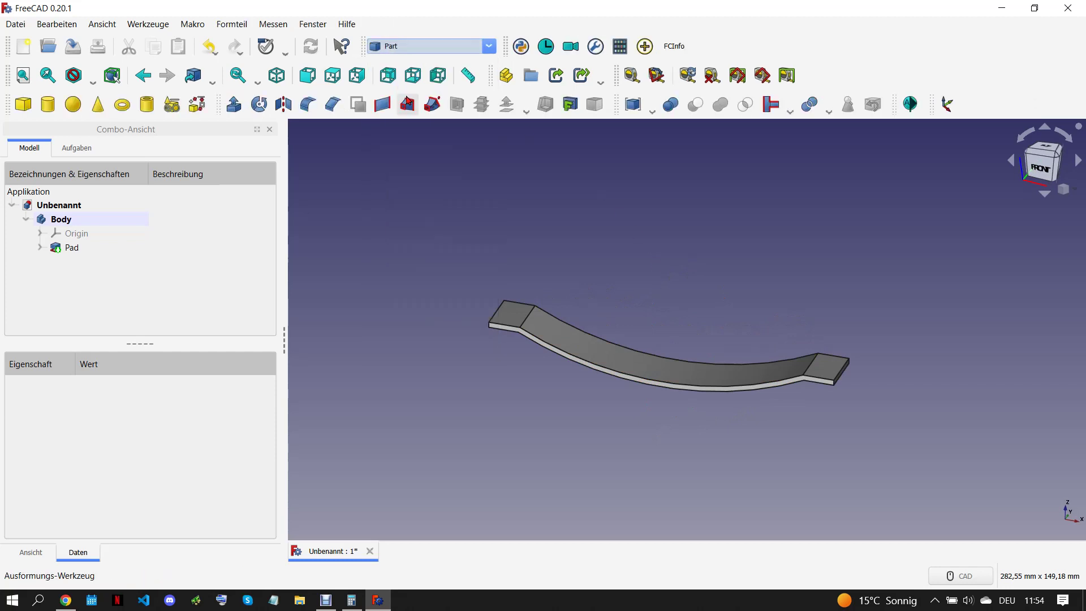
click(197, 103)
click(30, 275)
click(226, 430)
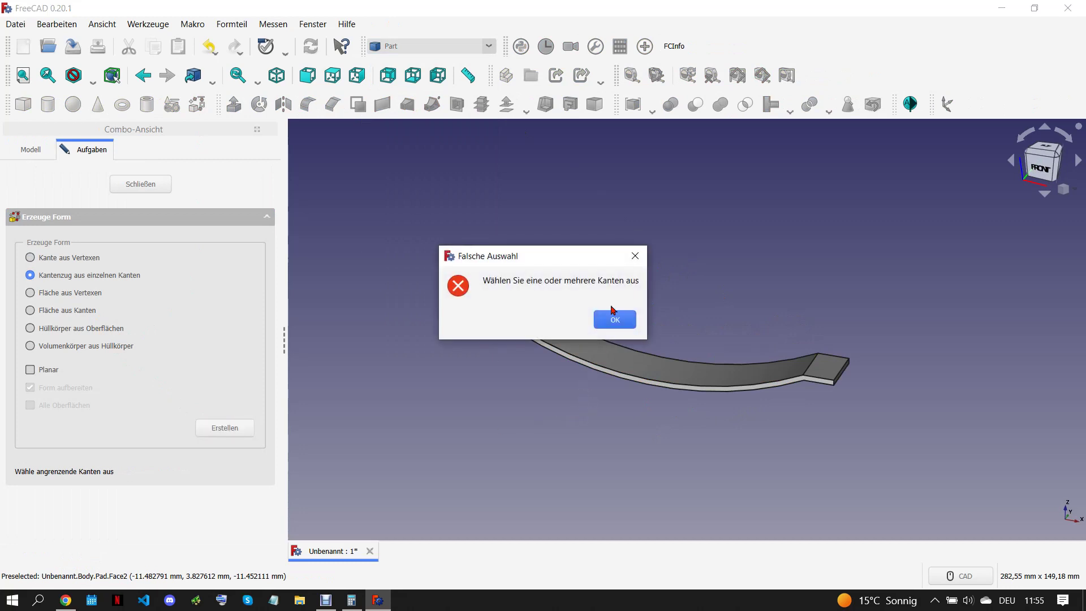
click(607, 320)
click(609, 378)
click(225, 428)
click(140, 184)
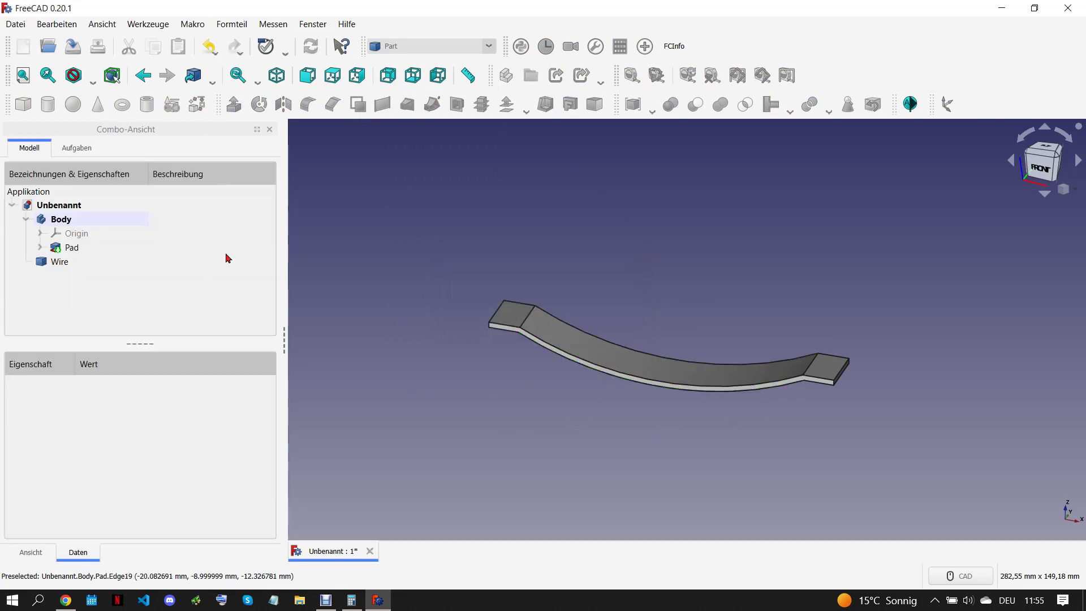
Step: Offset the Wire 2 mm in Oberfläche mode with Versatz füllen to form the second leaf
scroll(482, 400, up, 1)
click(59, 261)
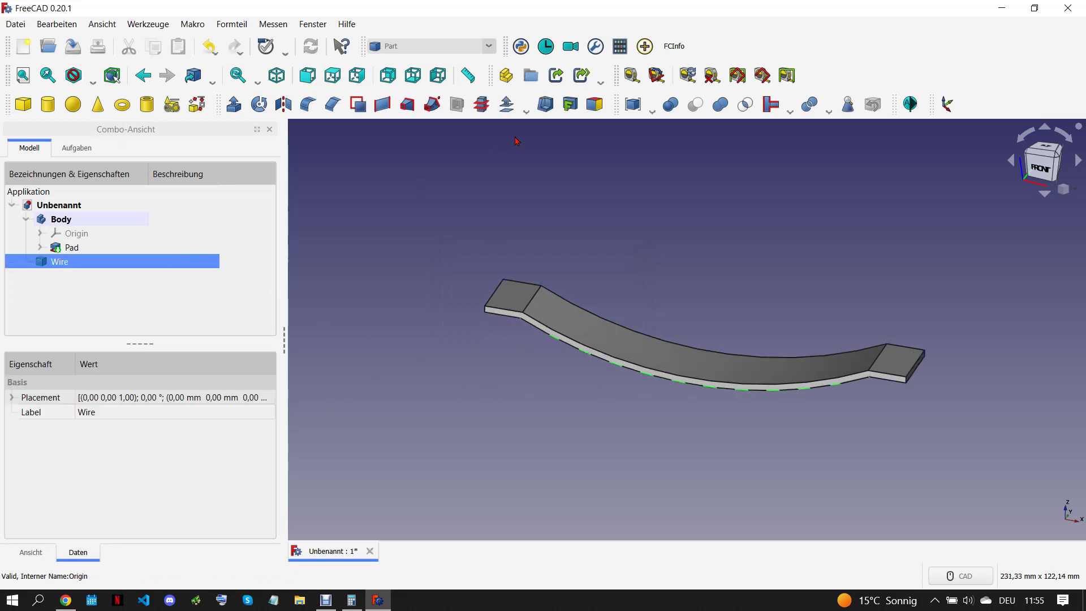
click(526, 111)
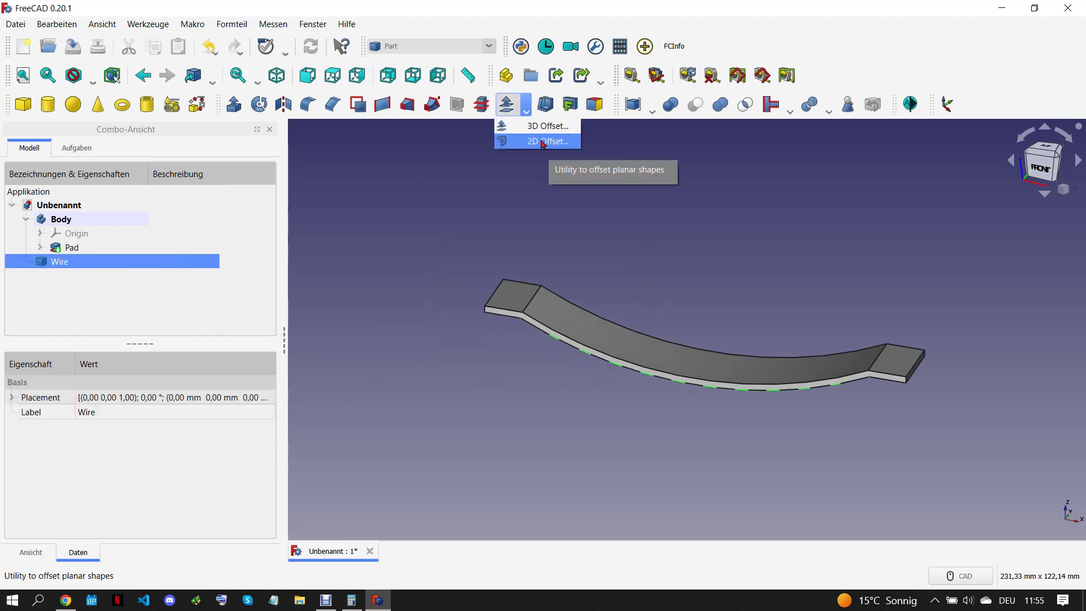
click(543, 143)
click(216, 268)
click(222, 291)
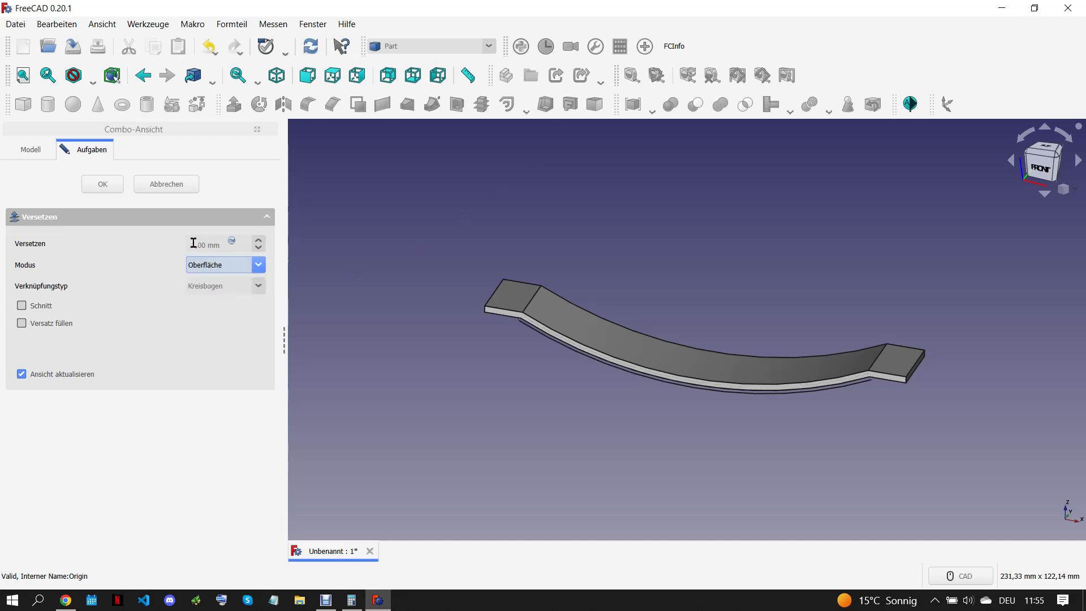
double_click(193, 243)
text(2)
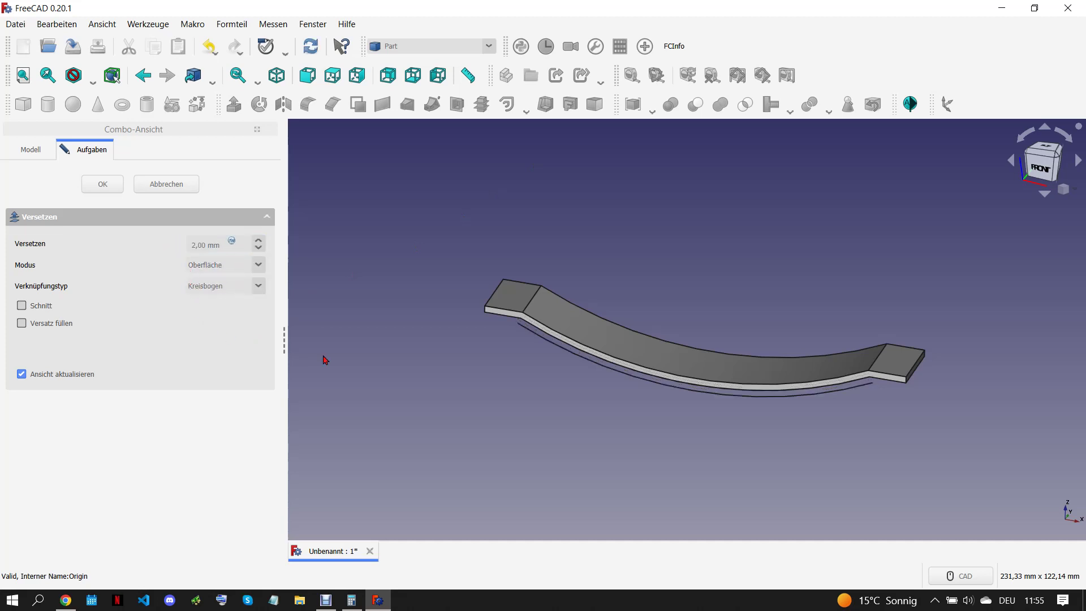
click(32, 328)
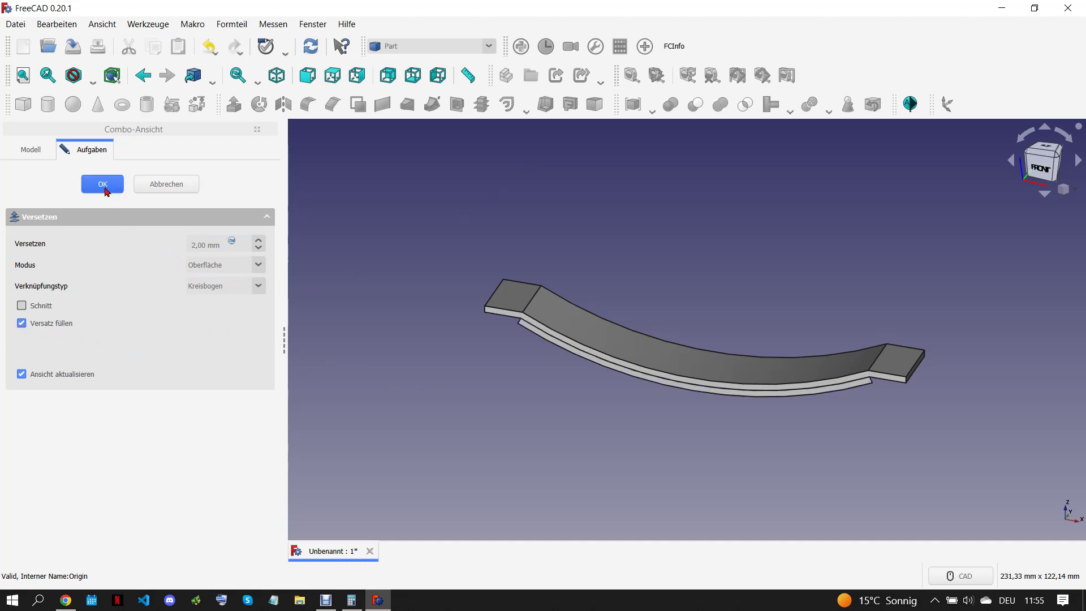
click(105, 186)
scroll(707, 433, up, 2)
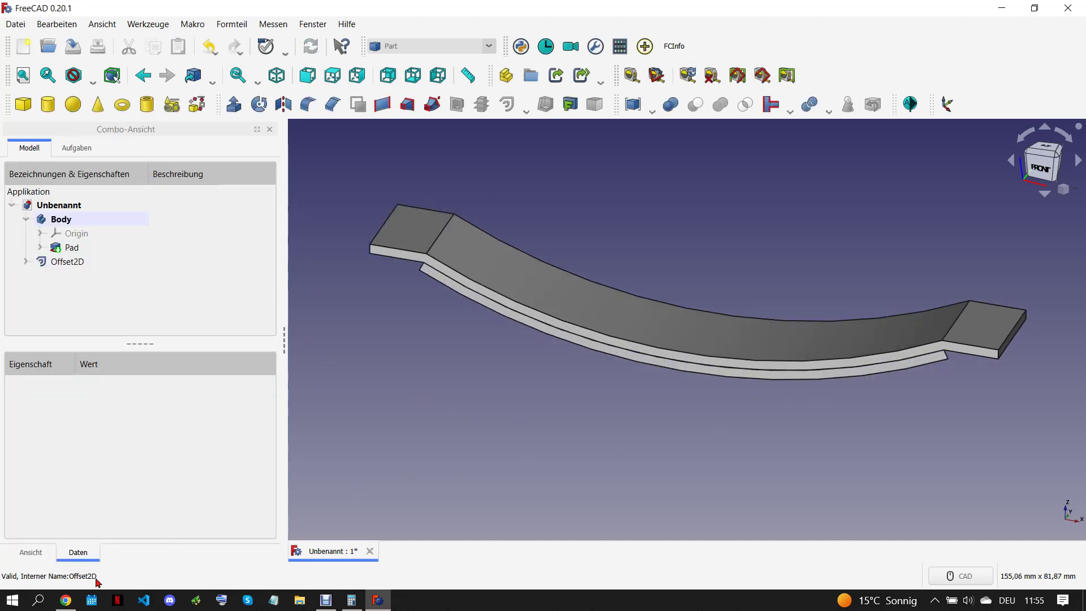
click(66, 600)
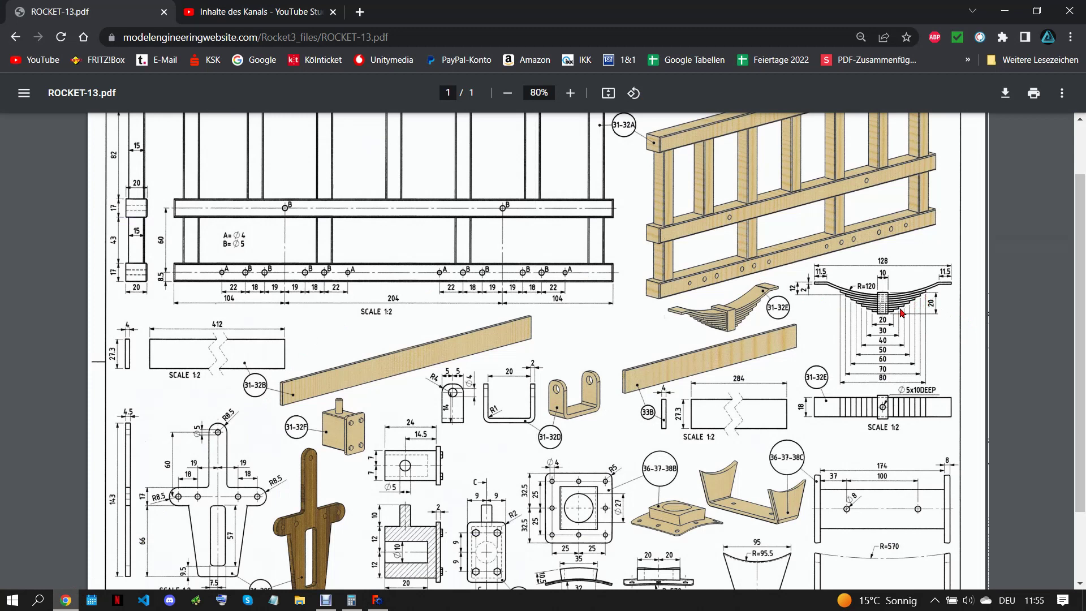
click(378, 600)
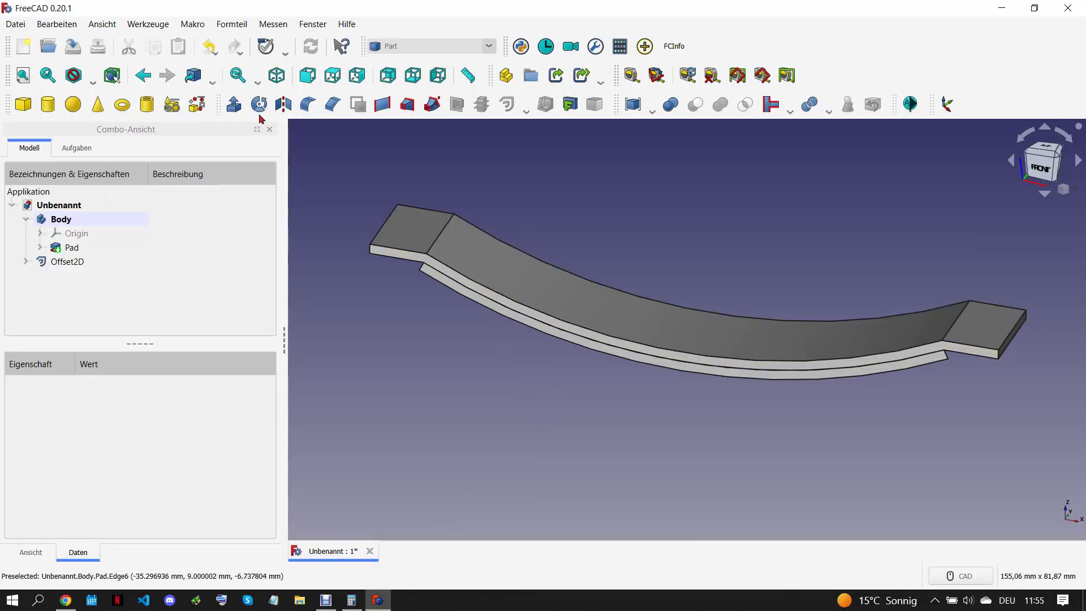
Step: Build Wire001 from the lower leaf's bottom edge with the shape builder
click(196, 104)
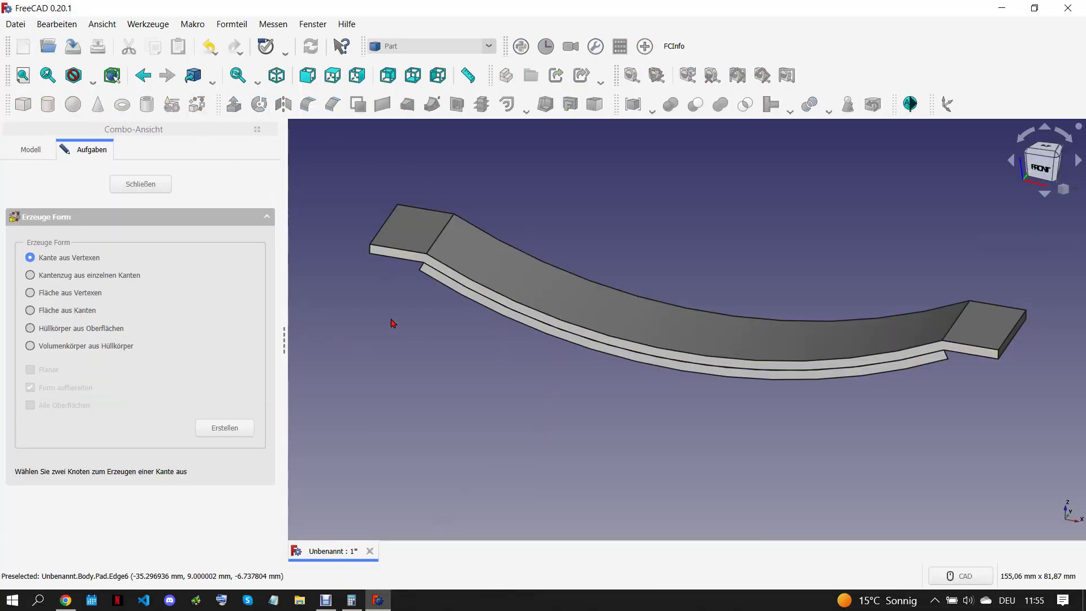
click(32, 275)
click(460, 295)
click(225, 429)
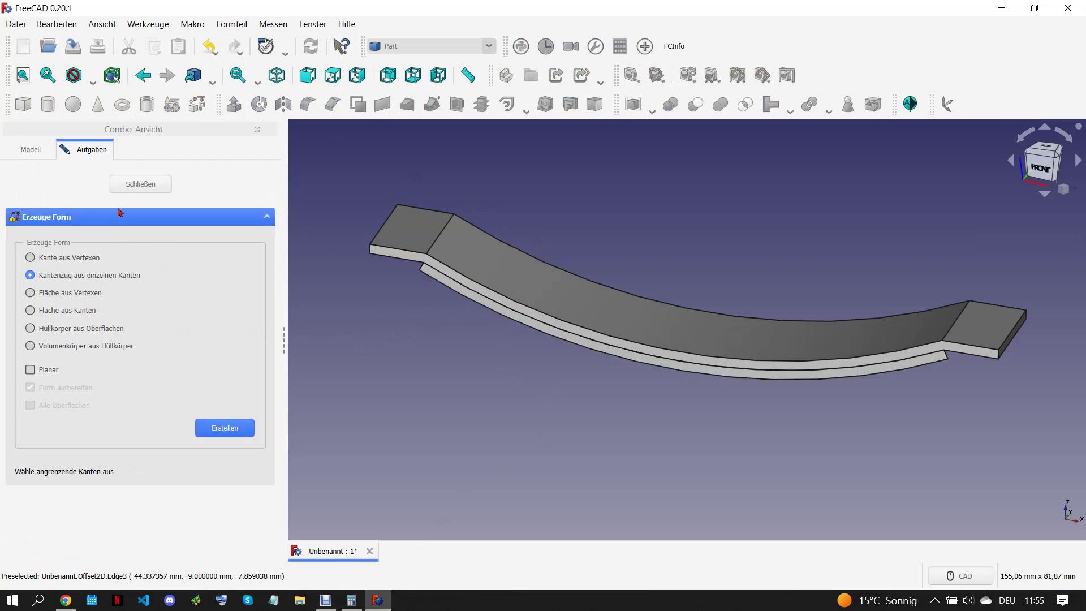
click(140, 184)
Step: Offset Wire001 2 mm in Oberfläche mode, filled, to add the third leaf
click(79, 276)
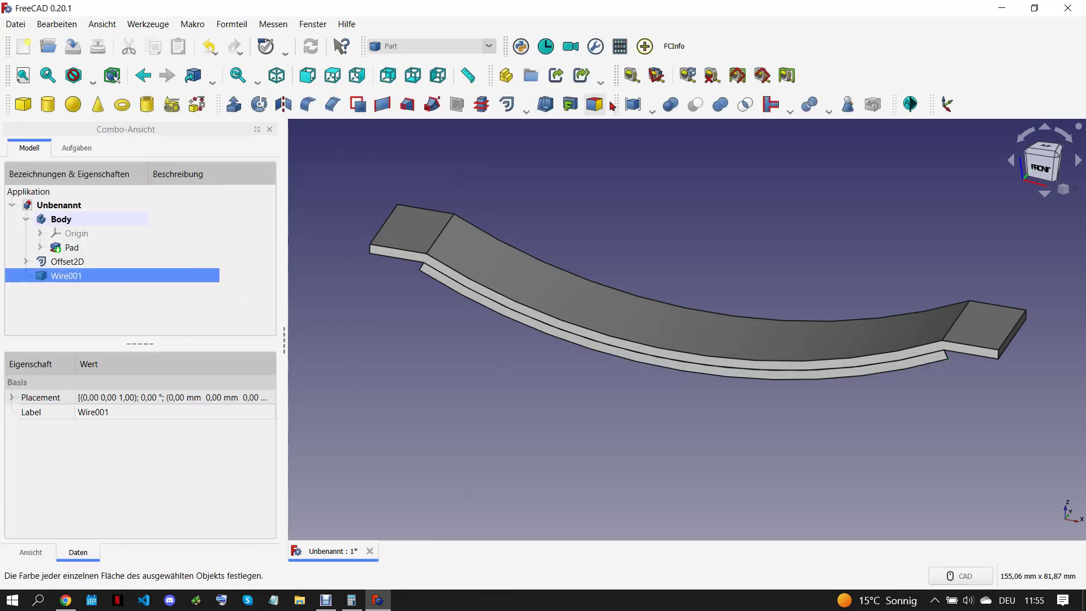
click(506, 104)
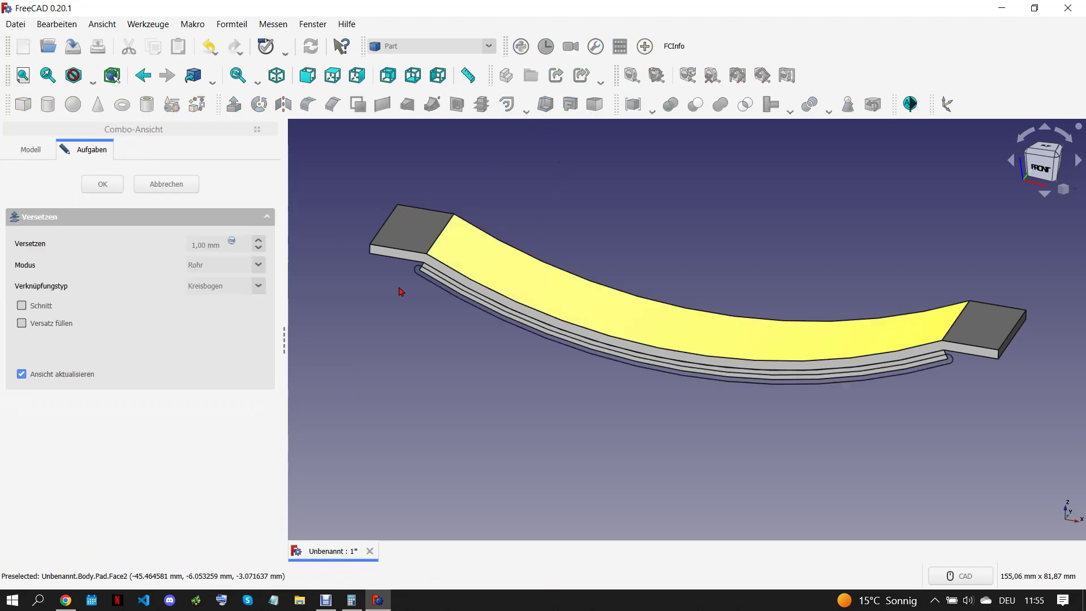
click(211, 266)
click(221, 282)
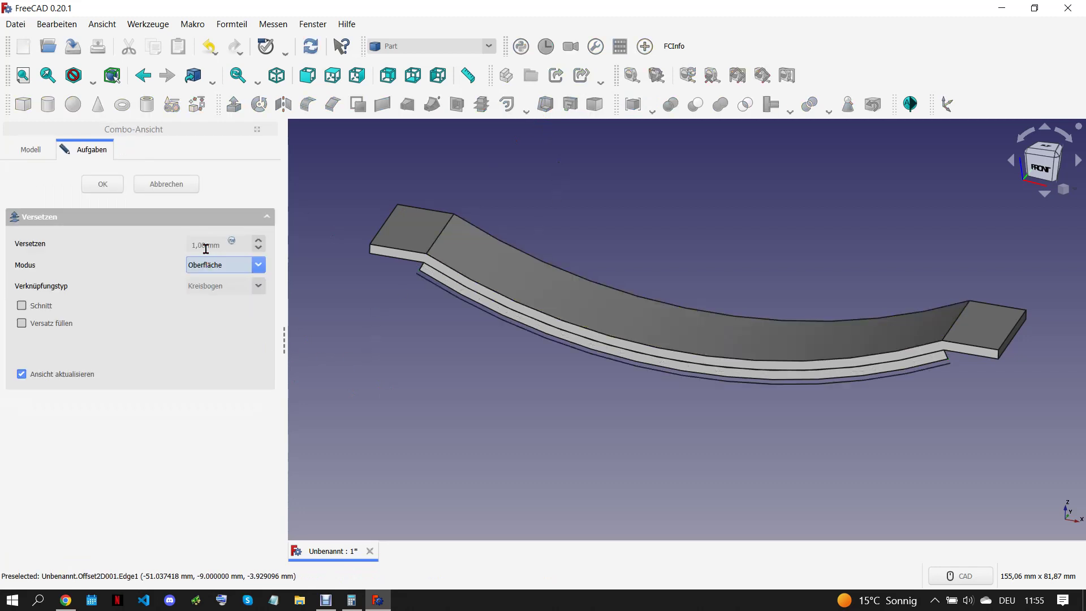
click(194, 243)
text(2)
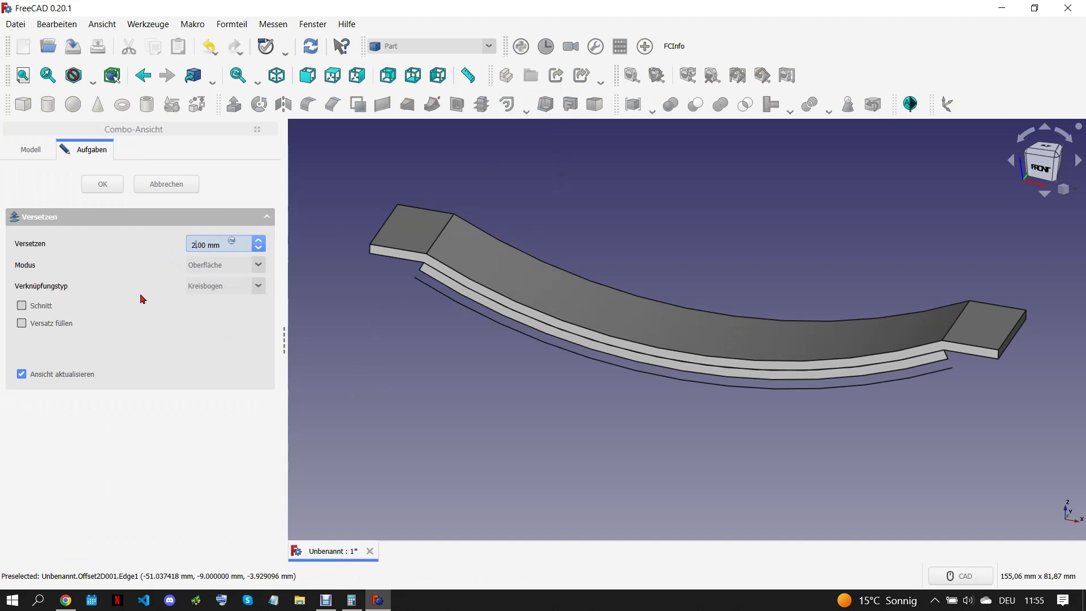
click(31, 327)
click(103, 184)
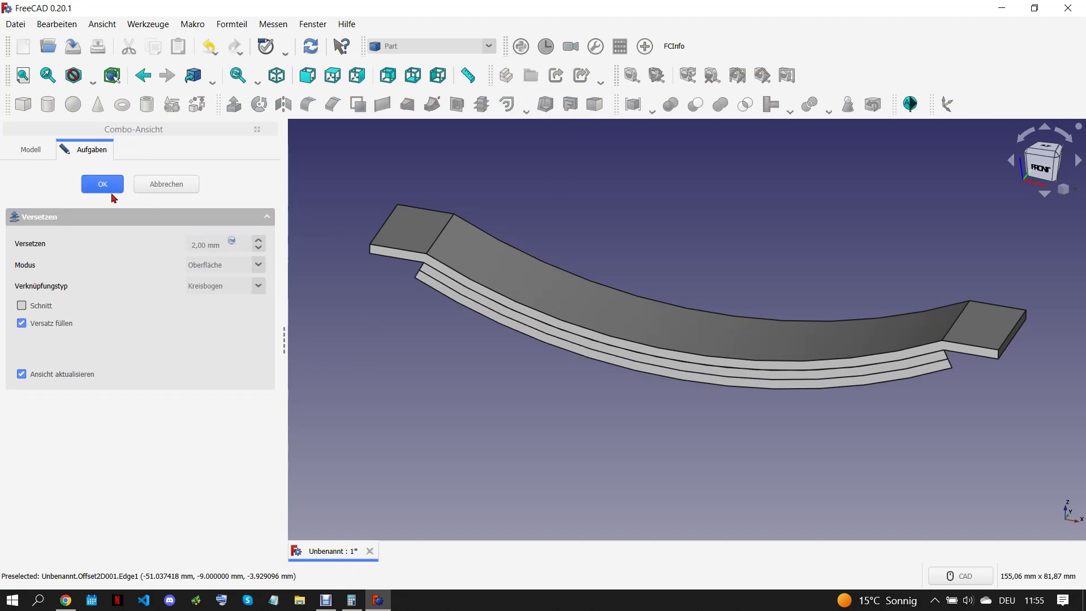
Step: Build another wire from the lowest leaf's bottom curved edge
click(197, 104)
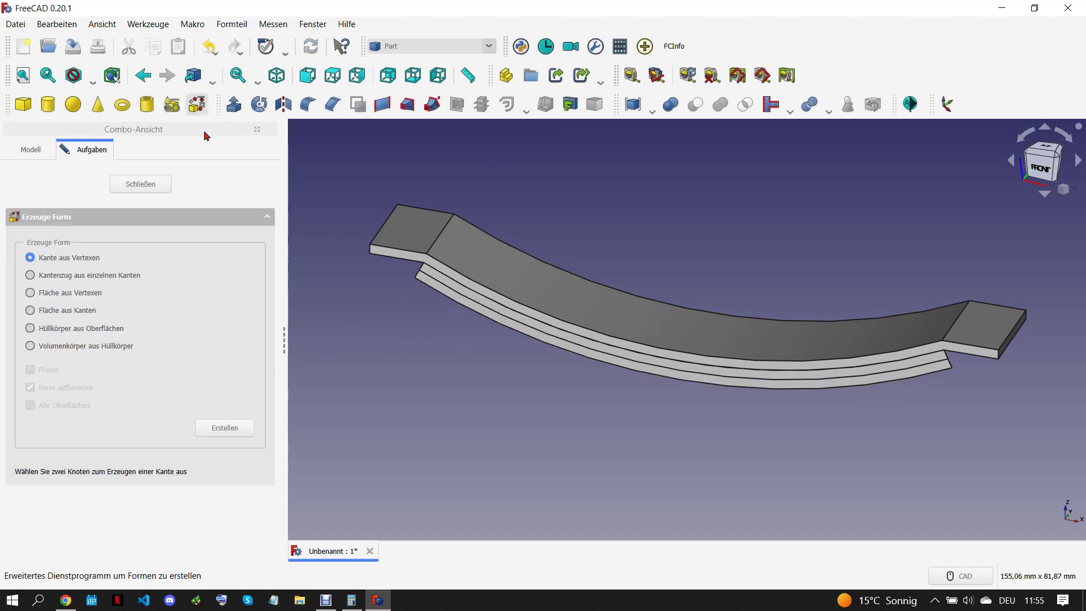
click(36, 275)
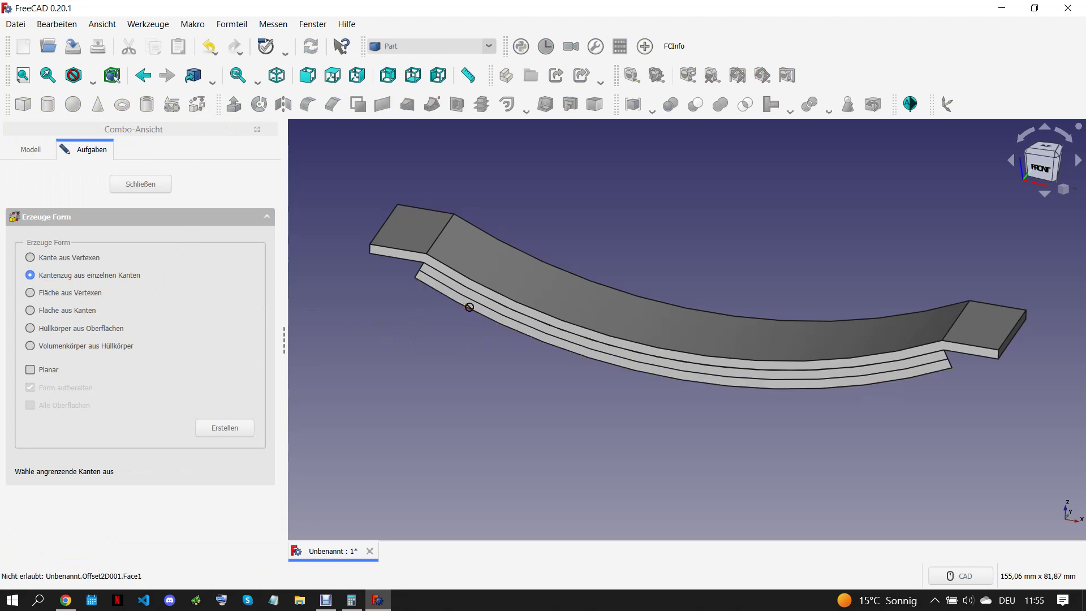
click(469, 309)
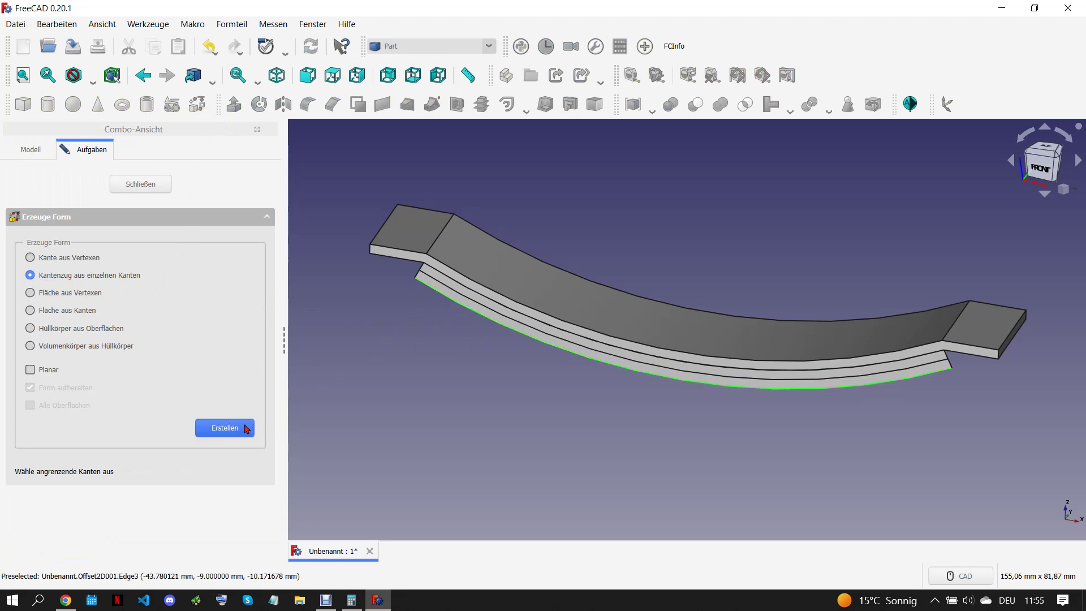
click(225, 428)
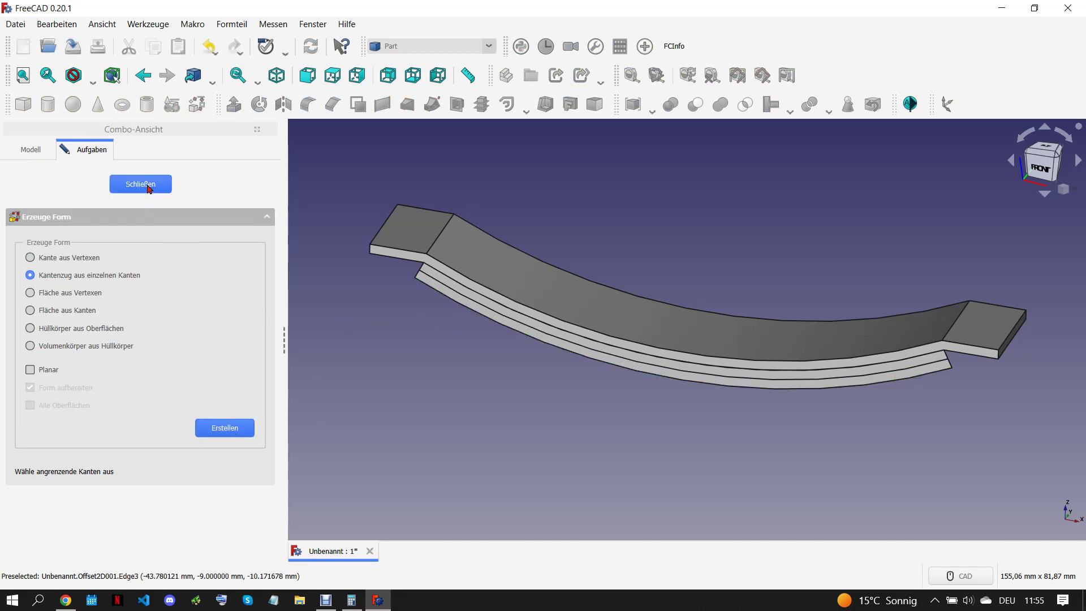
click(140, 184)
Step: Offset that wire 2 mm in Oberfläche mode to add another leaf
click(72, 291)
click(525, 114)
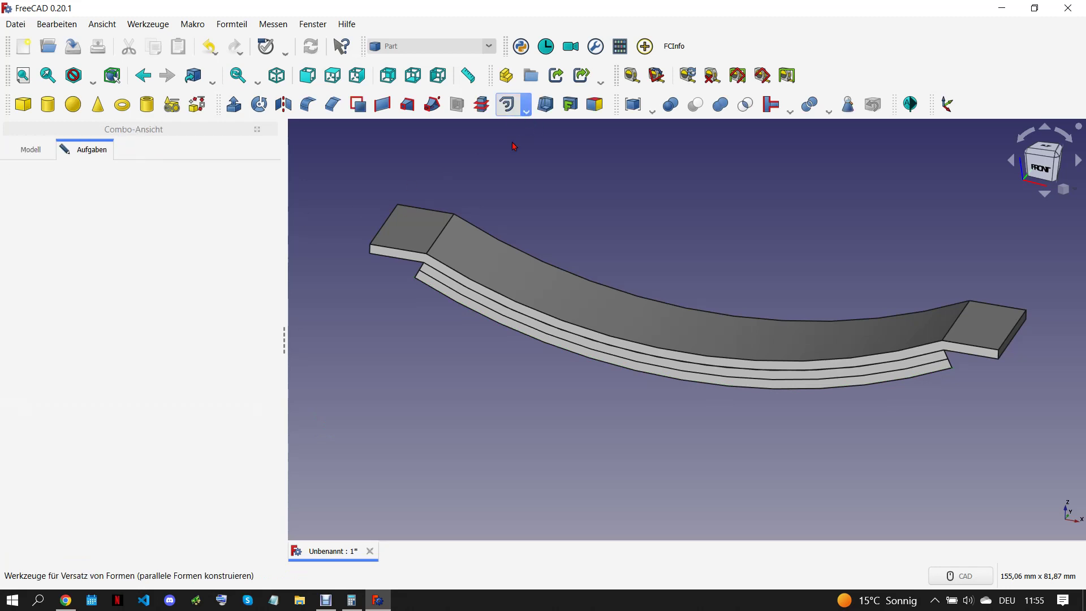
click(216, 265)
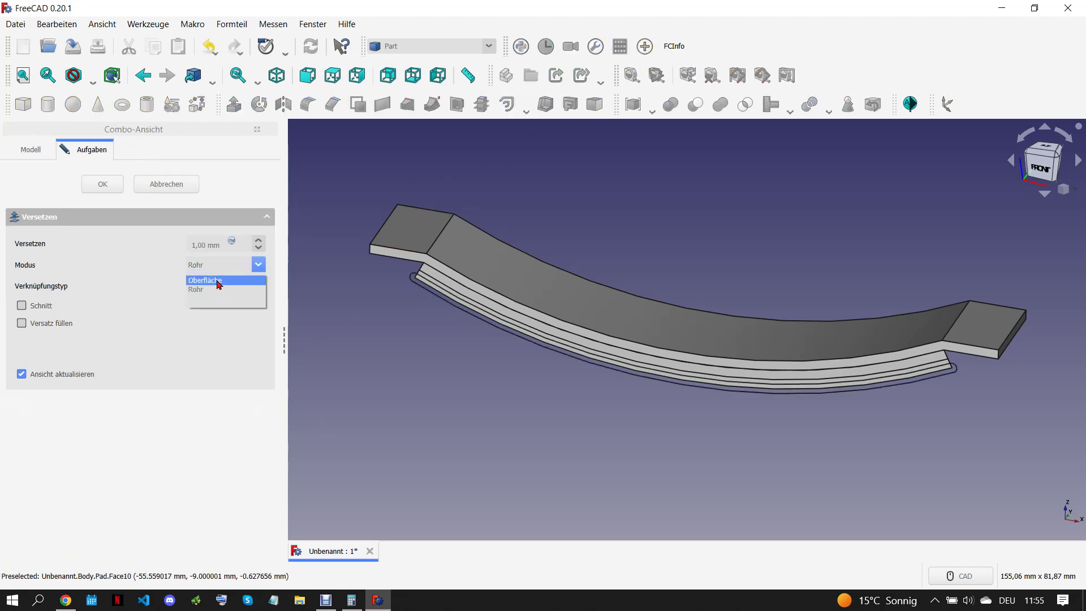
click(219, 281)
click(193, 244)
text(2)
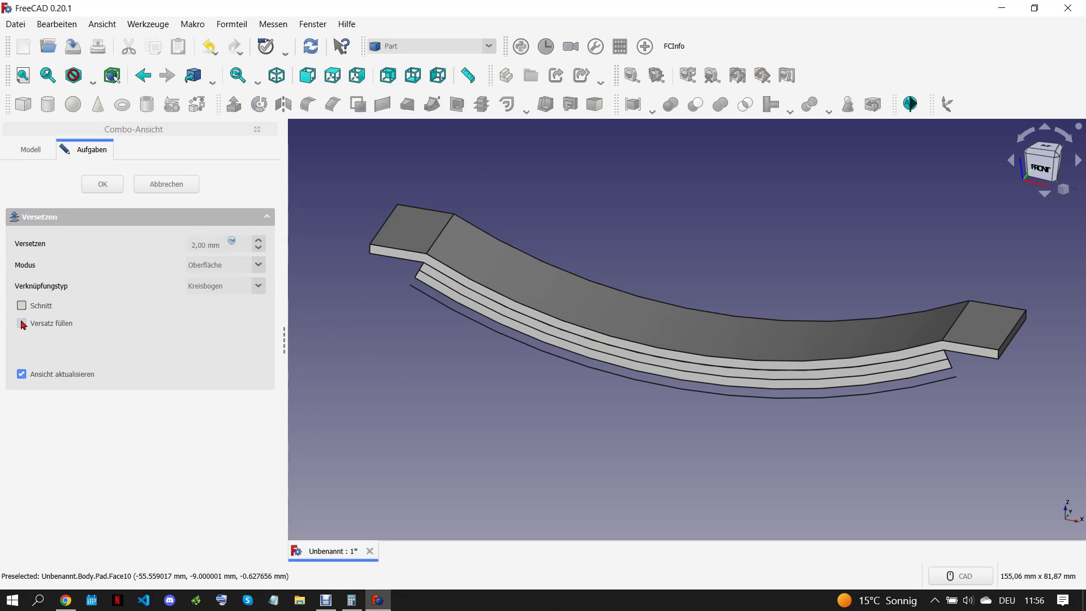
click(103, 184)
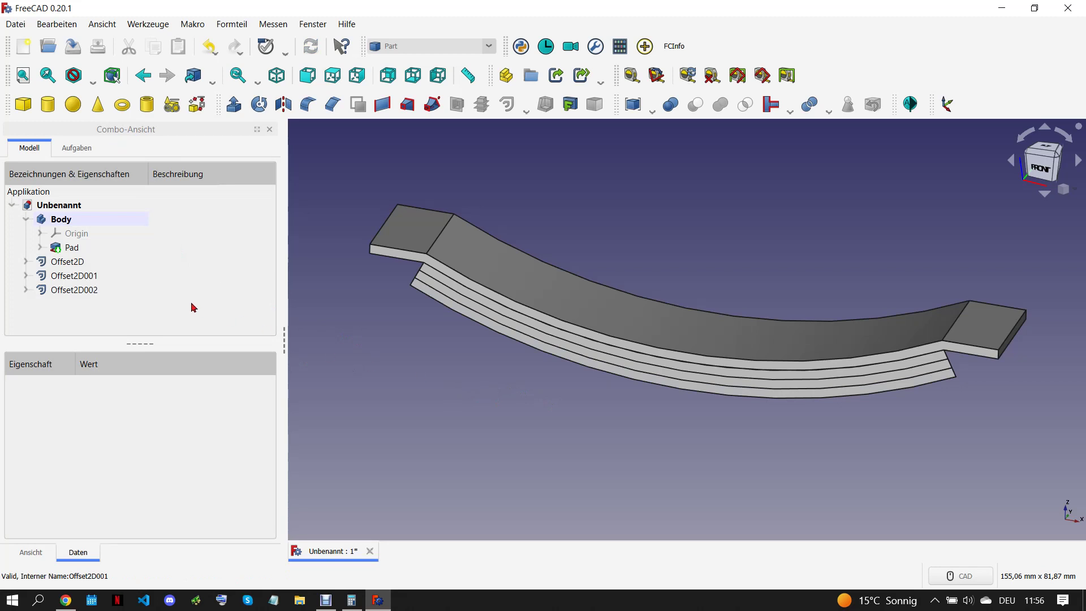
click(196, 104)
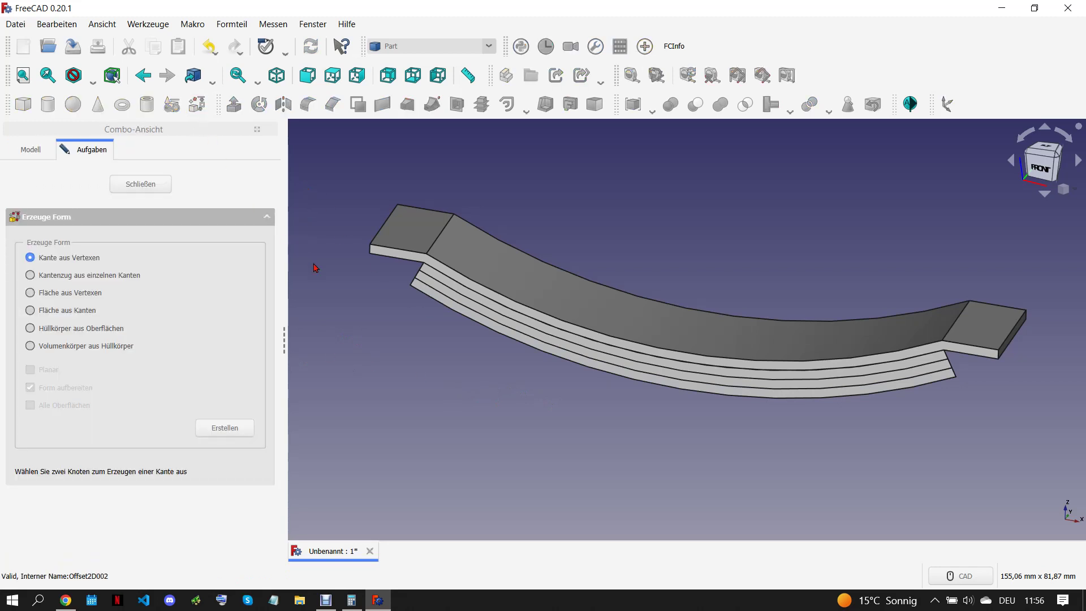
Step: Build Wire003 from the spring stack's bottom edge
click(32, 275)
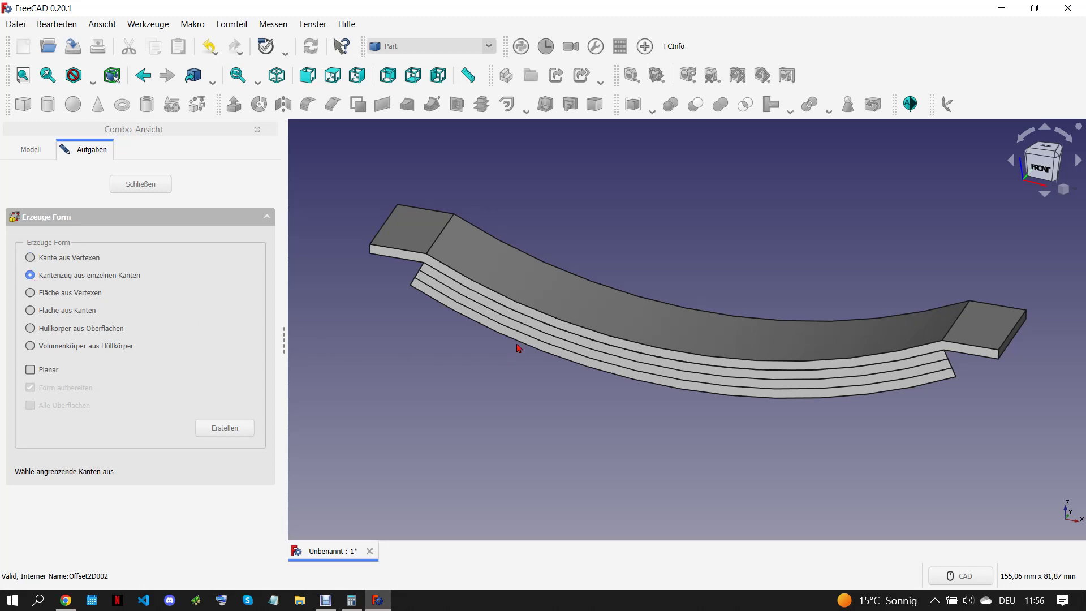
click(517, 345)
click(228, 428)
click(154, 187)
Step: Offset Wire003 2 mm in Oberfläche mode, filled, as a new leaf
click(87, 309)
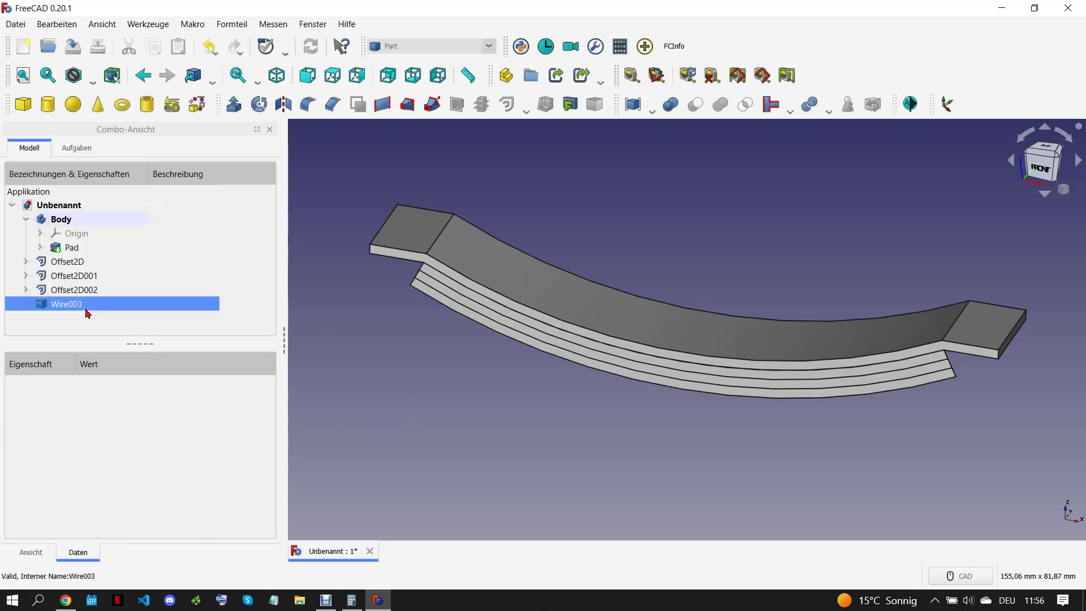
click(511, 104)
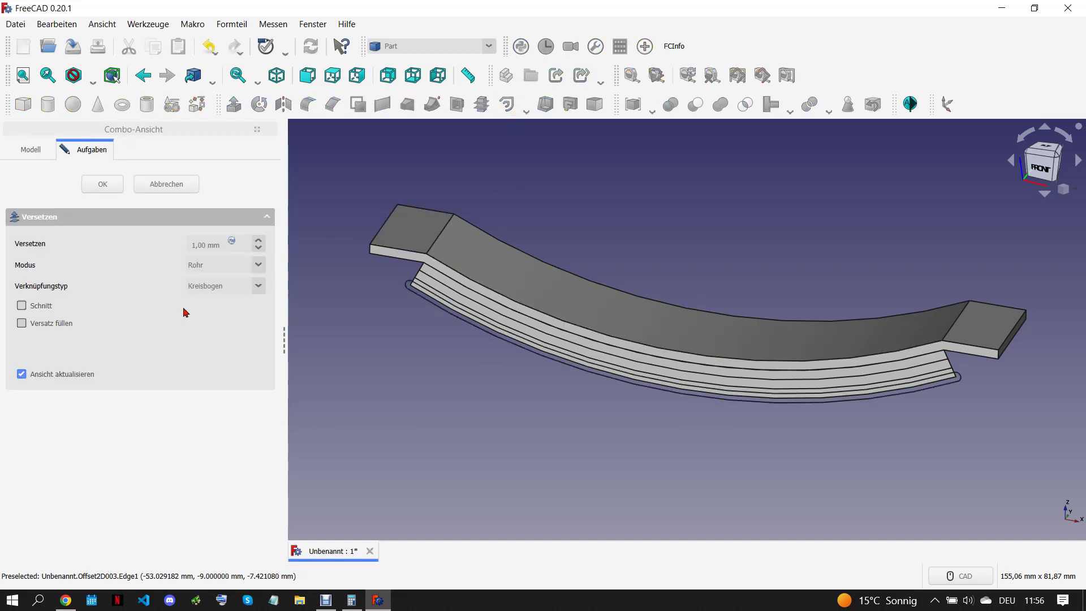
click(210, 271)
click(218, 283)
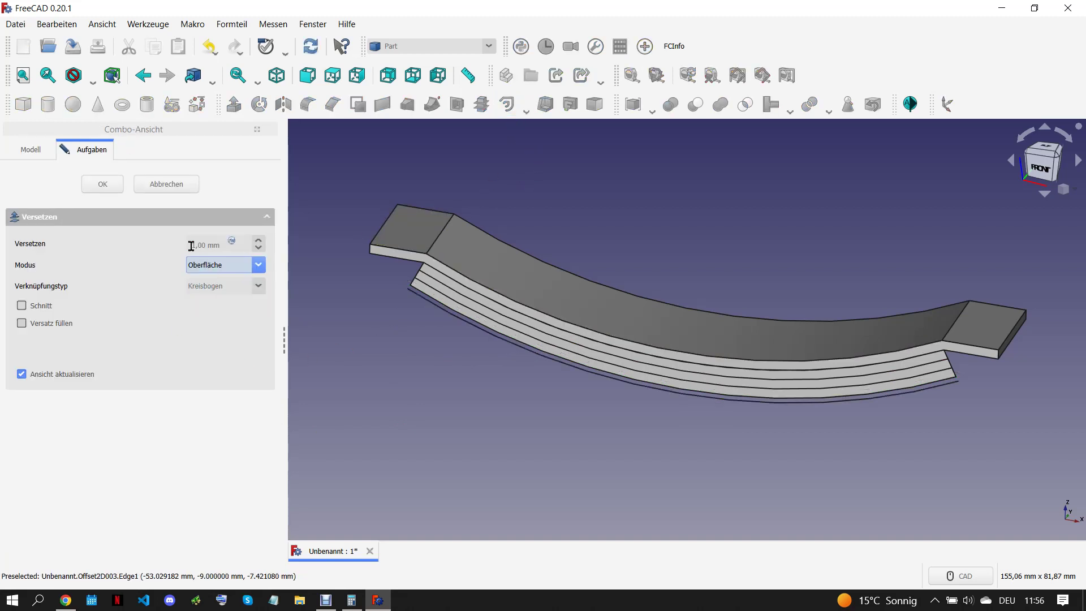
click(194, 243)
key(BackSpace)
text(2)
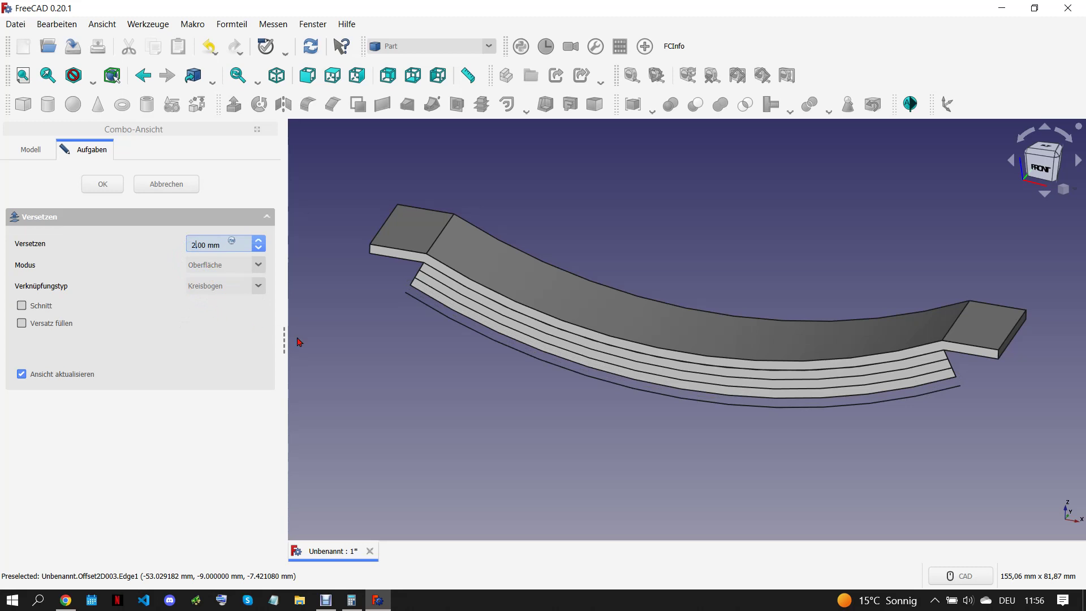
click(29, 323)
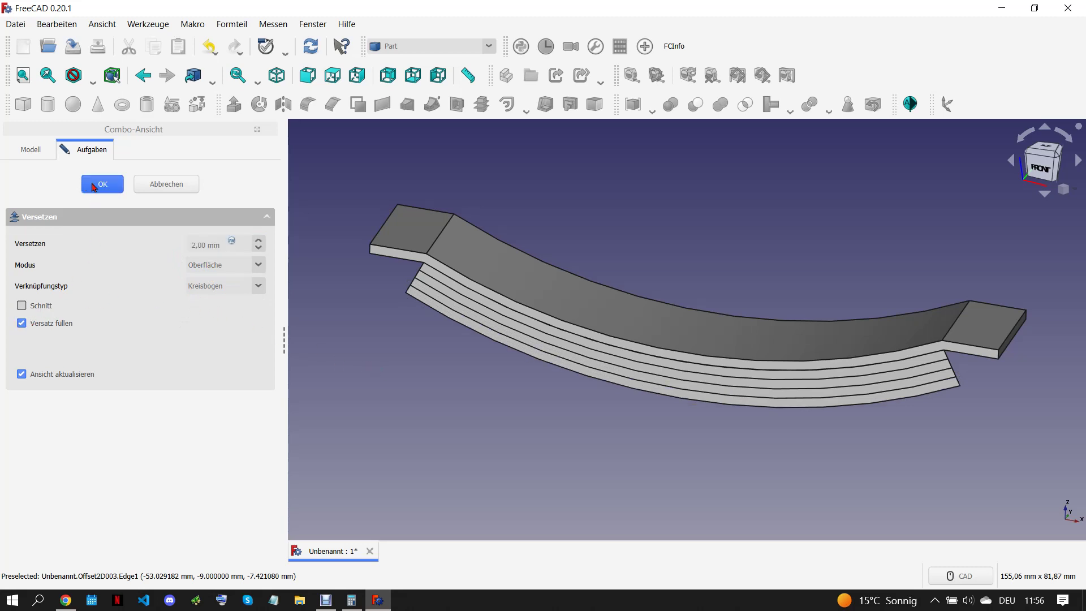
click(103, 184)
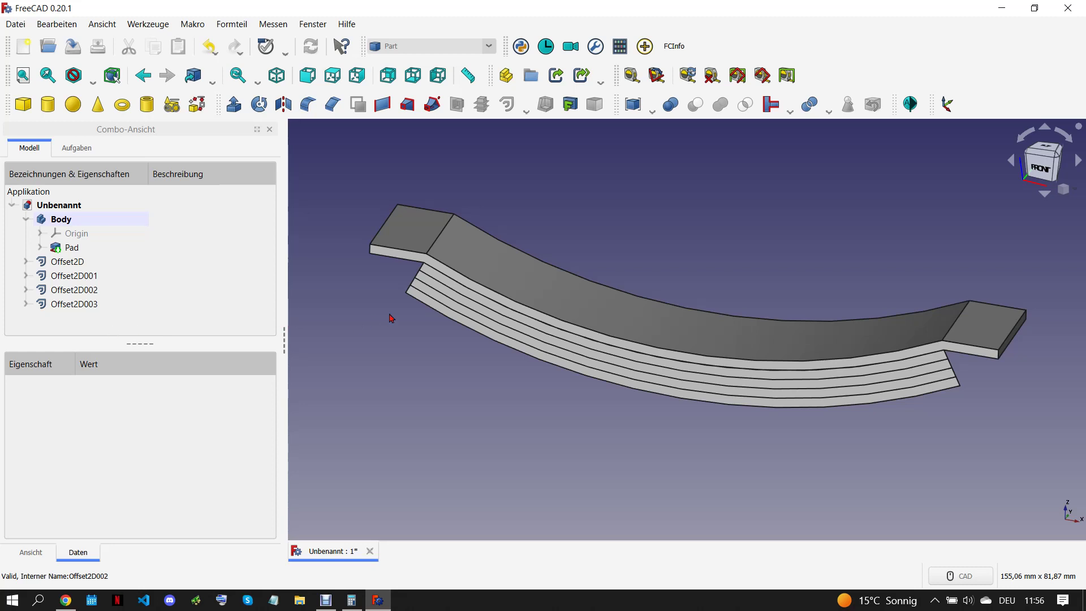
Step: Build Wire004 from the new bottom edge of the spring stack
click(198, 105)
click(31, 275)
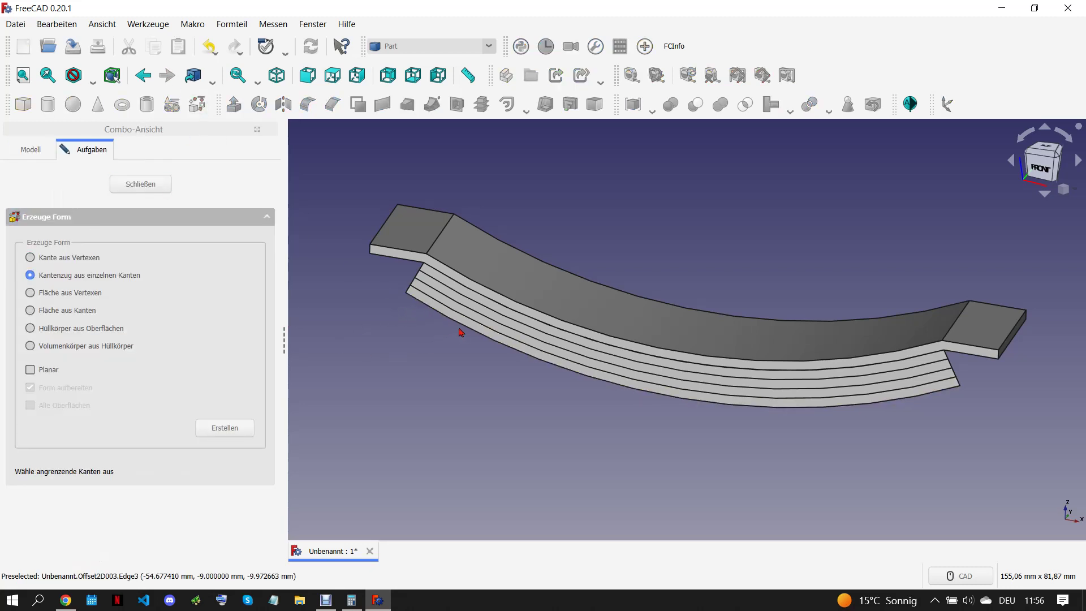
click(443, 336)
click(239, 429)
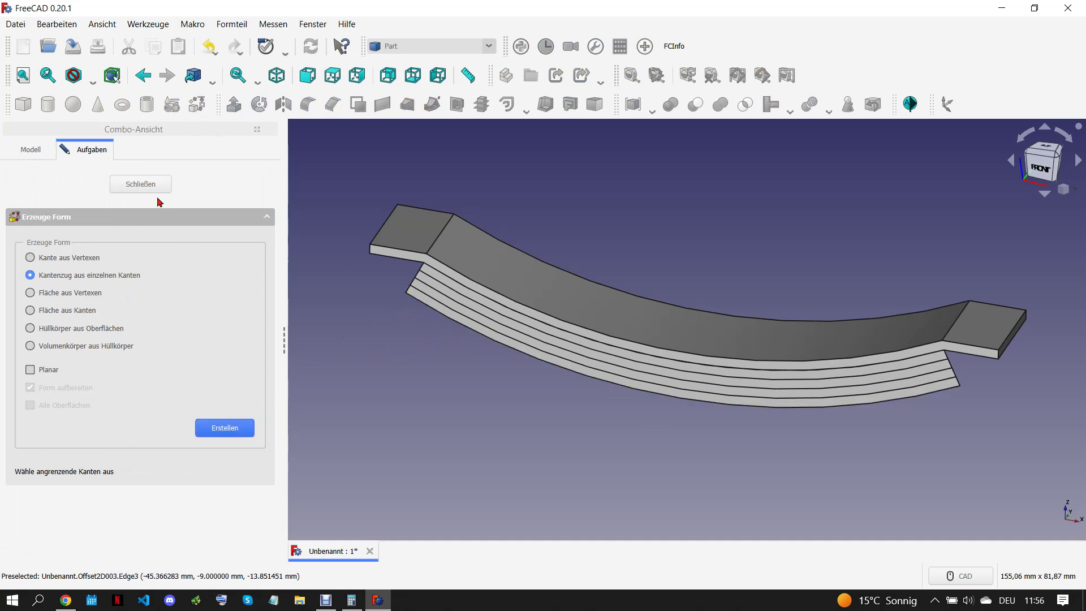
click(152, 185)
Step: Offset Wire004 2 mm as a filled surface to add the lowest leaf
click(84, 321)
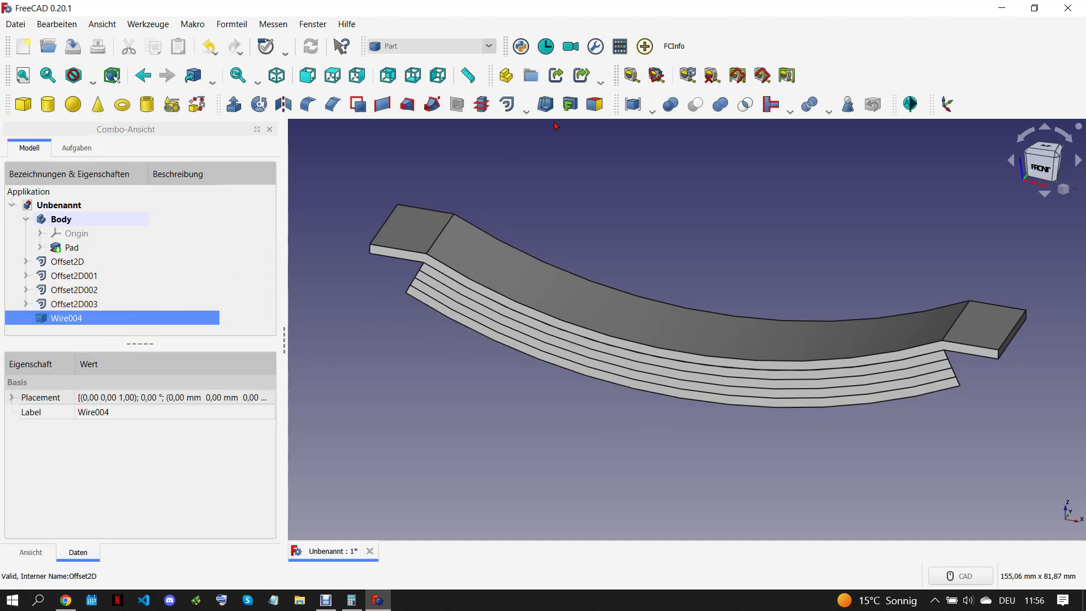
click(512, 110)
click(194, 242)
text(2)
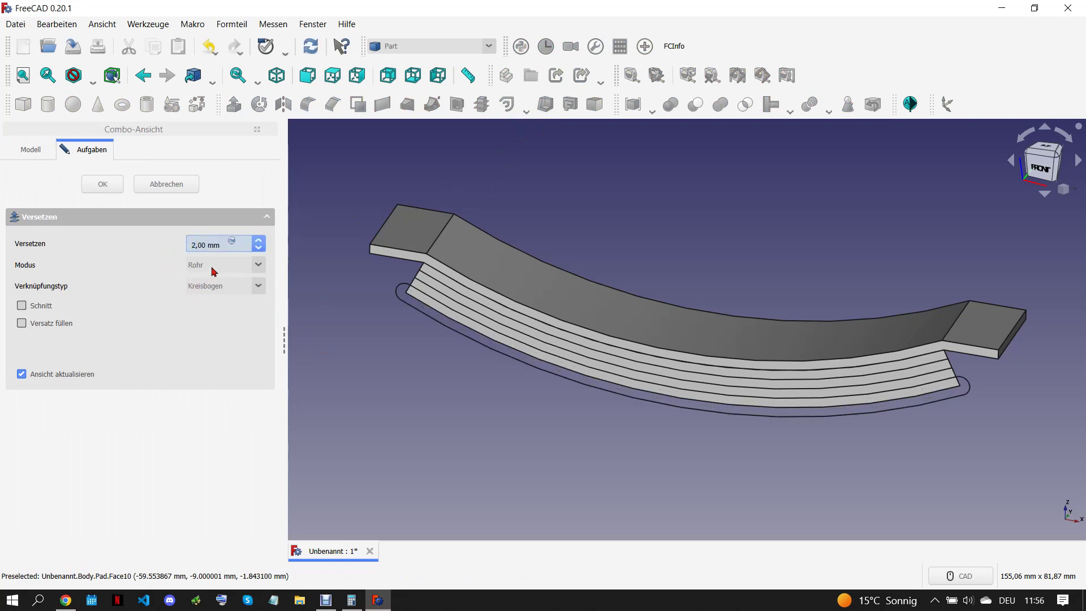
click(214, 271)
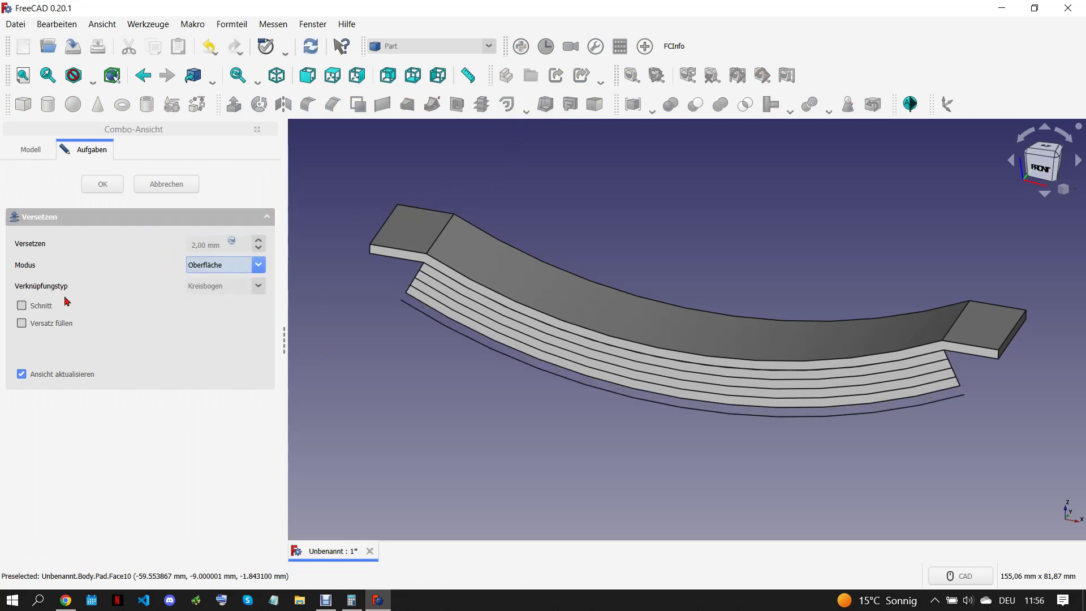
click(23, 323)
click(102, 185)
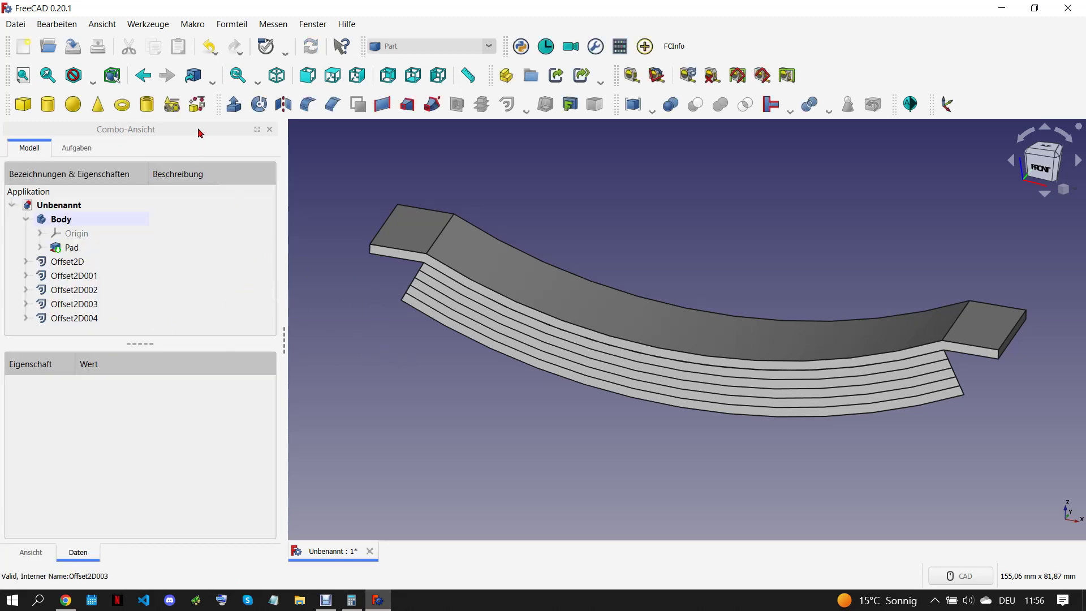
click(197, 104)
Step: Build Wire005 from edges and offset it 2 mm in Skin mode with Fill, forming a leaf
click(34, 277)
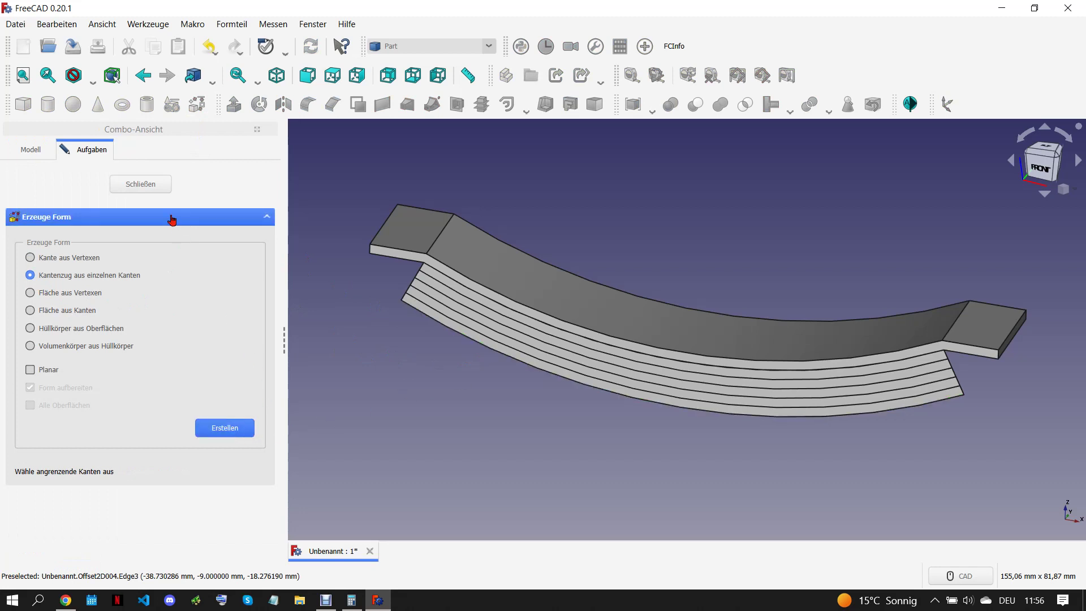
click(140, 184)
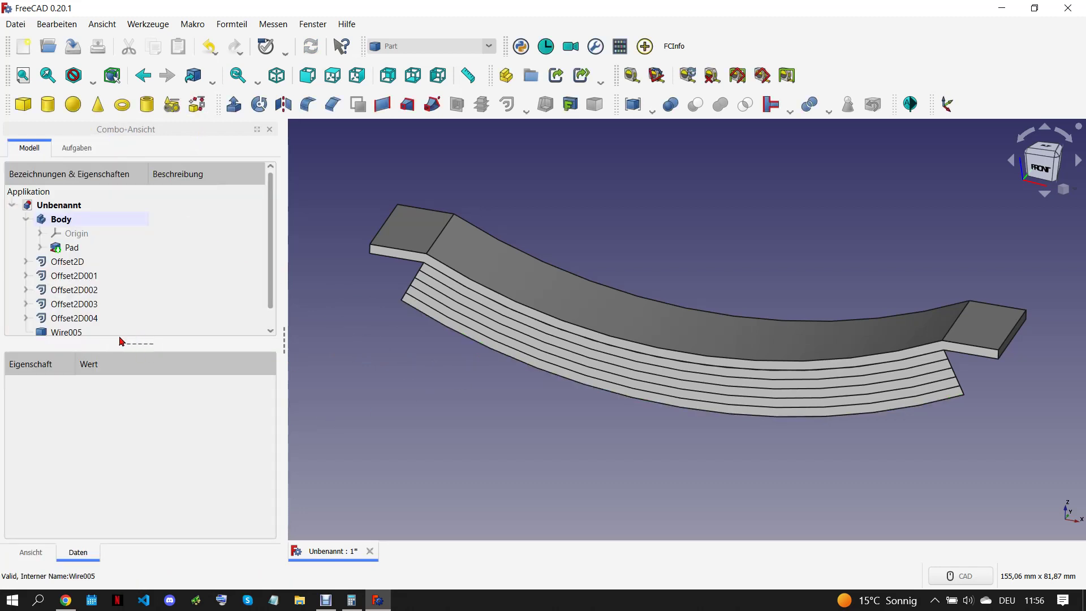
click(143, 332)
click(507, 104)
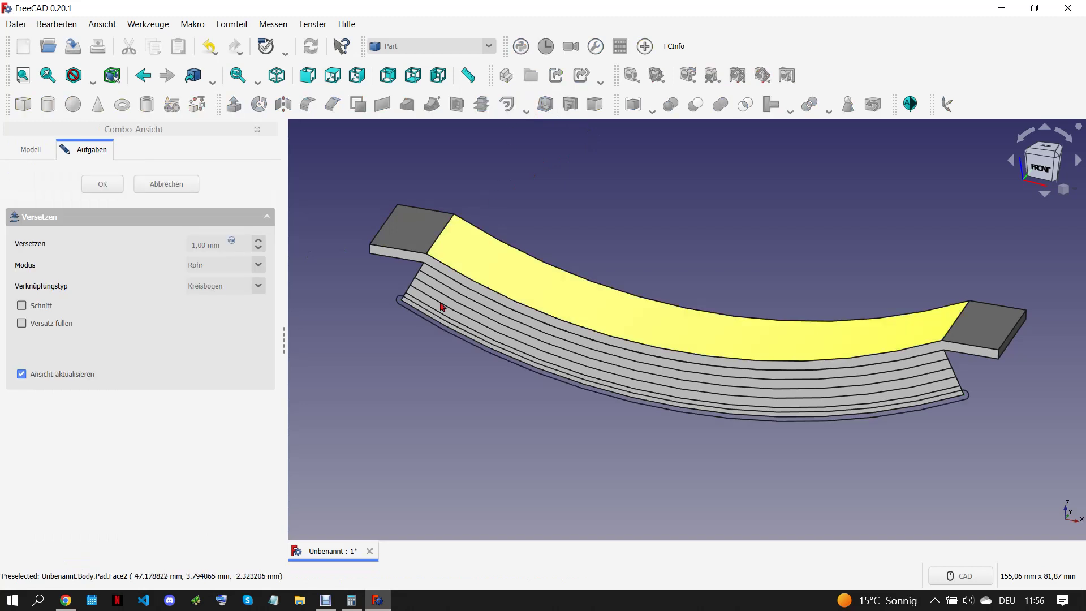
click(195, 242)
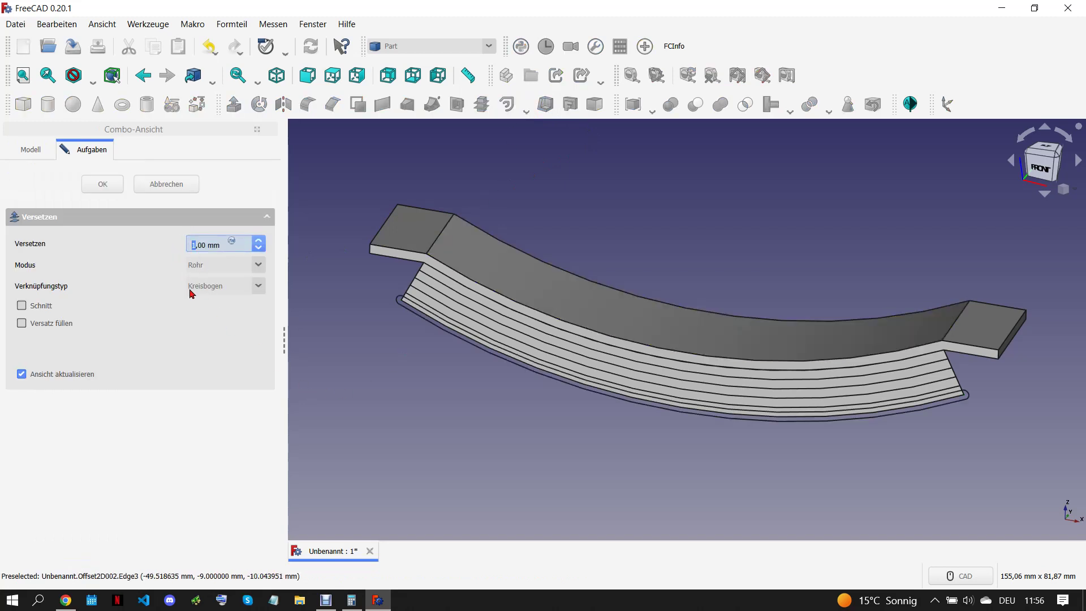
text(2)
click(213, 266)
click(206, 277)
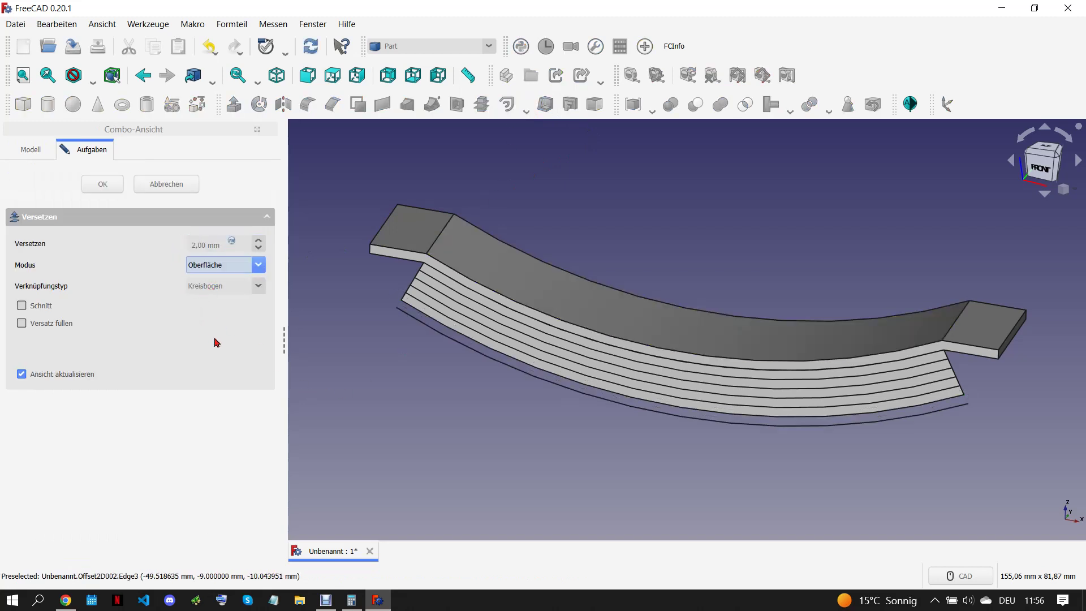
click(23, 325)
click(101, 187)
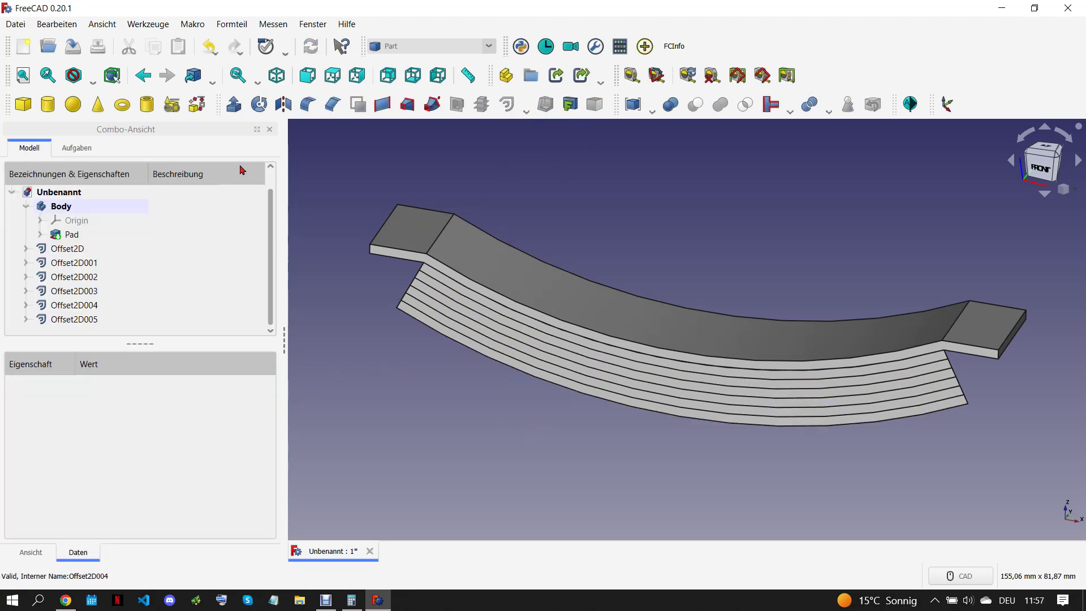
Step: Build Wire006 and add a filled 2 mm Skin offset, then select Offset2D through Offset2D006
click(196, 104)
click(31, 275)
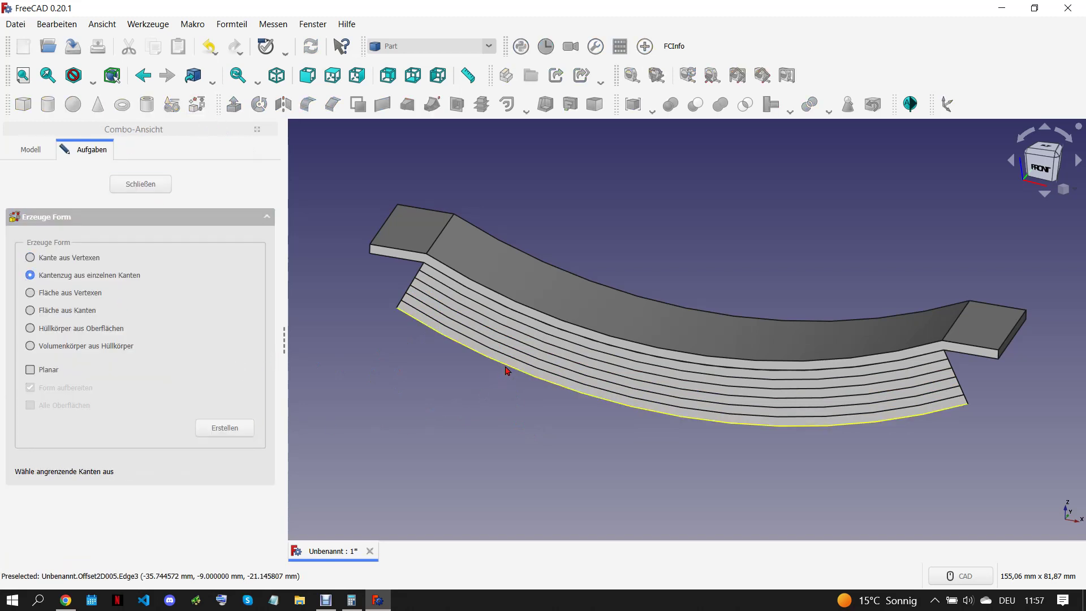
click(140, 184)
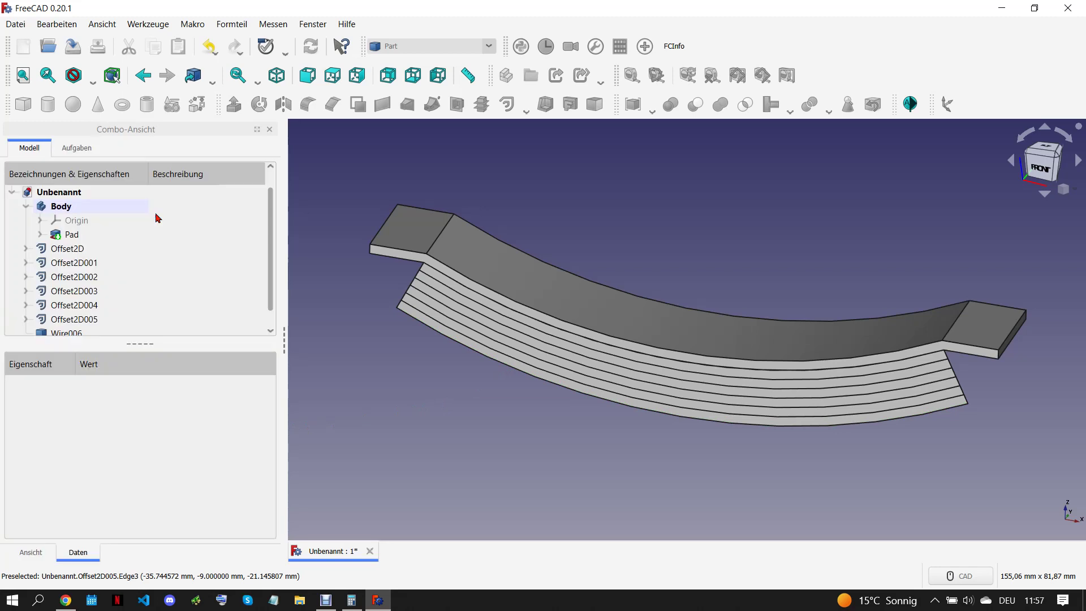
click(109, 335)
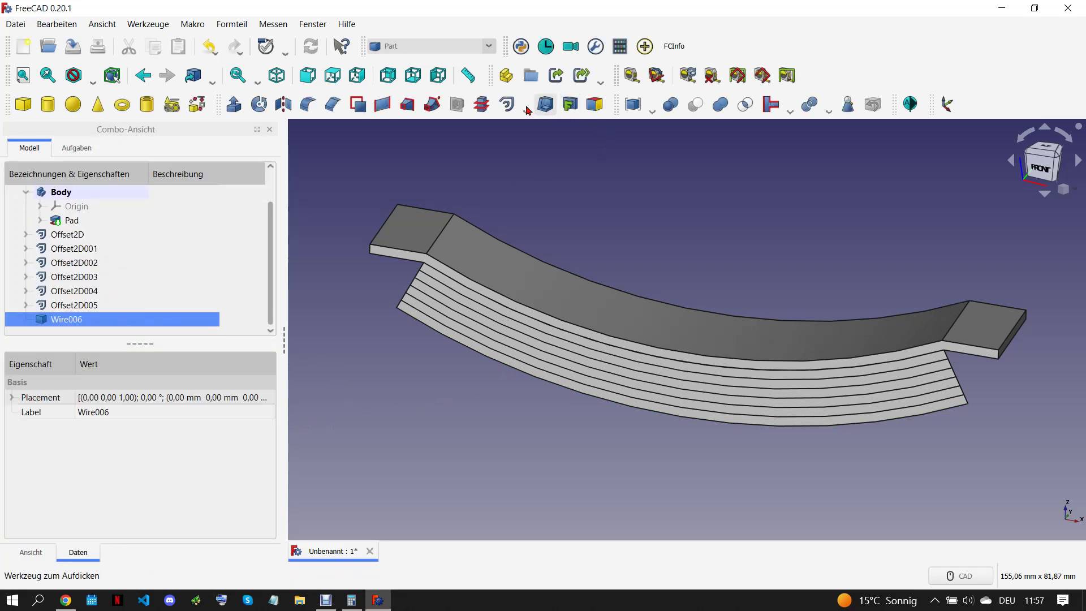
click(507, 105)
double_click(194, 243)
text(2)
click(212, 266)
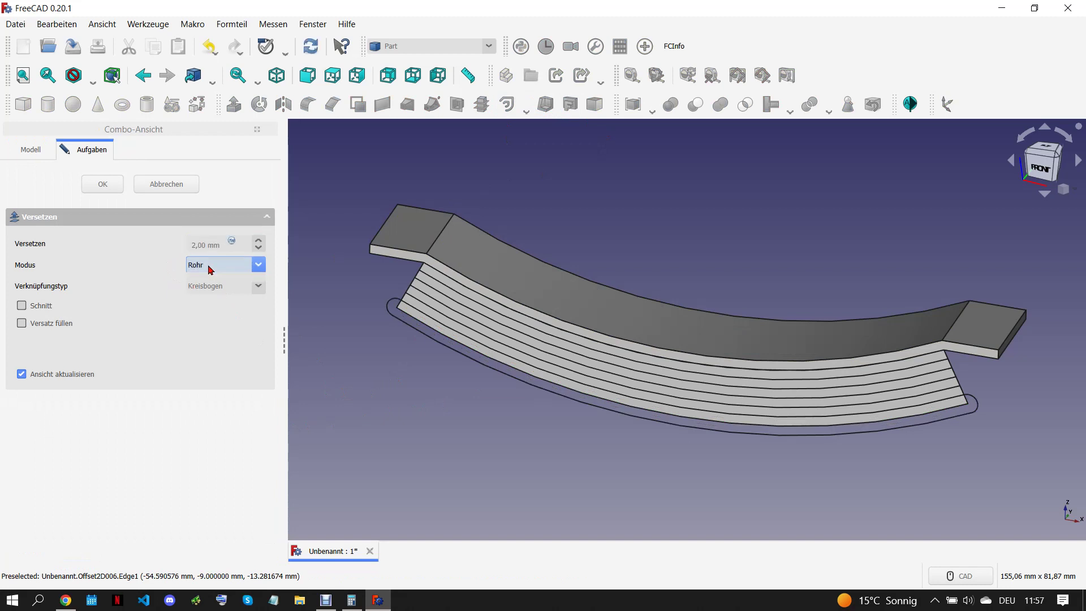
click(220, 287)
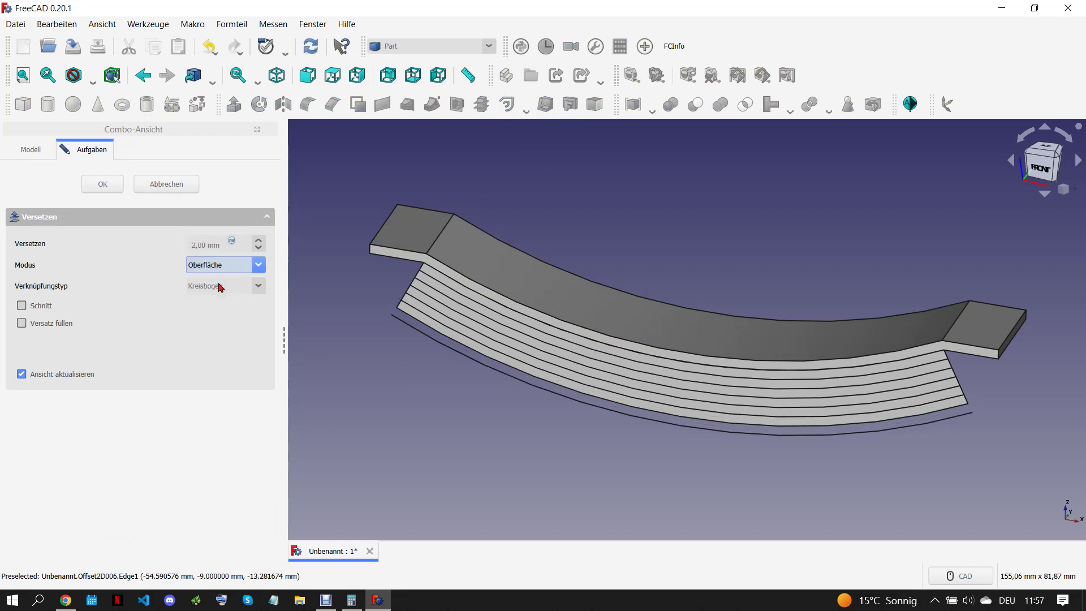
click(37, 327)
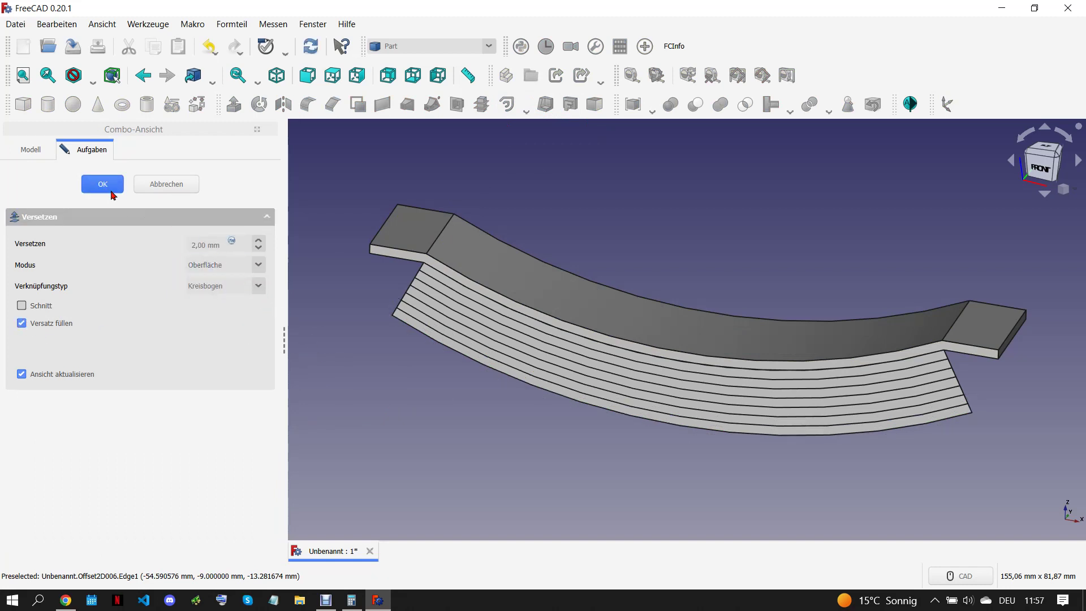
click(102, 184)
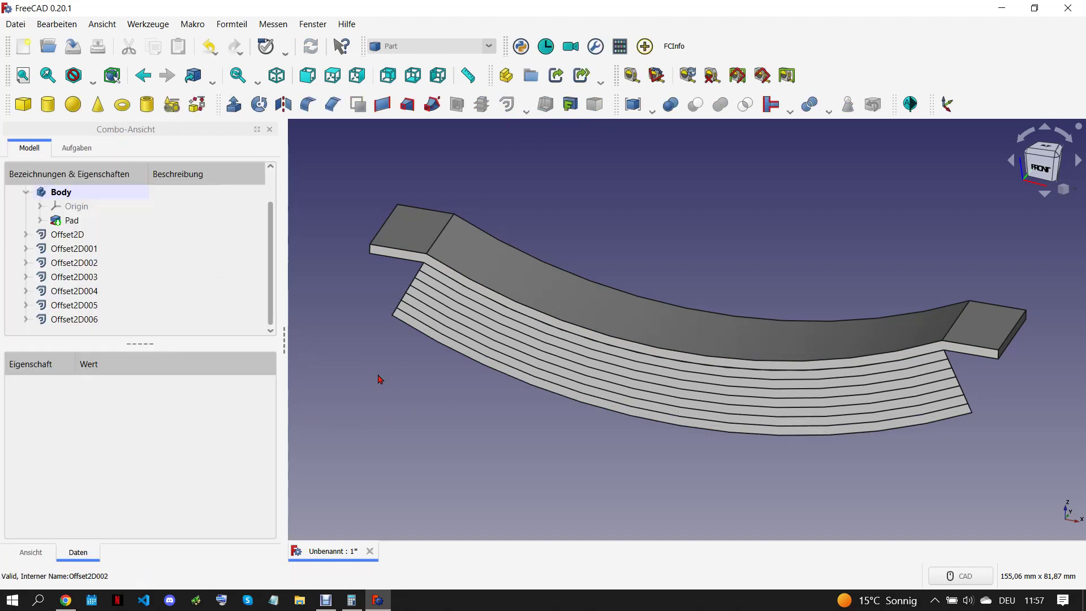
click(114, 236)
shift+click(97, 320)
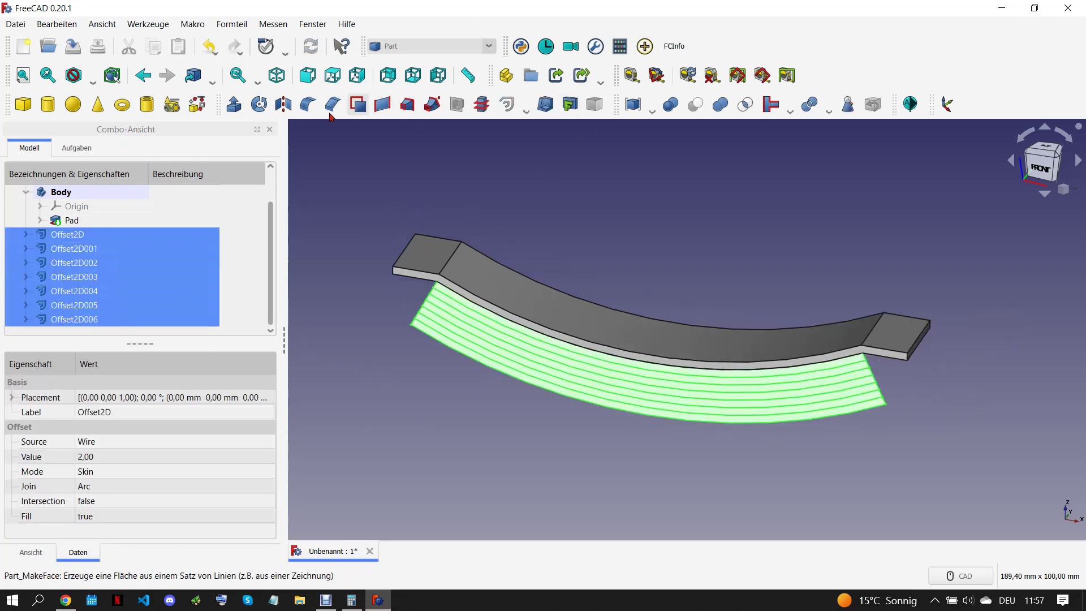
Step: Extrude the seven leaf outlines 18 mm along the bar's end edge Pad:Edge2
click(234, 104)
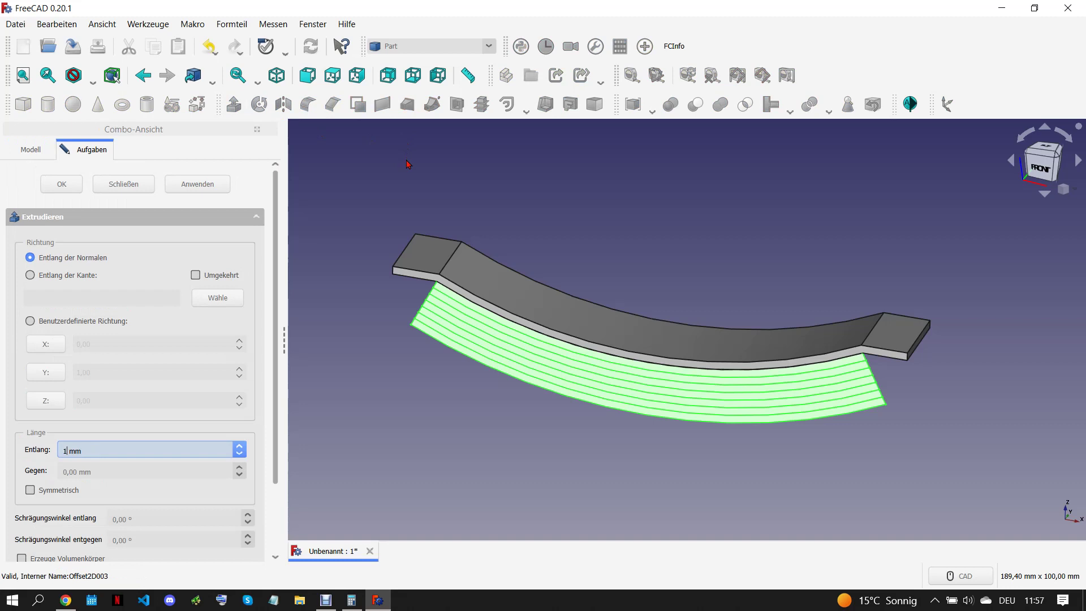
text(18)
click(30, 275)
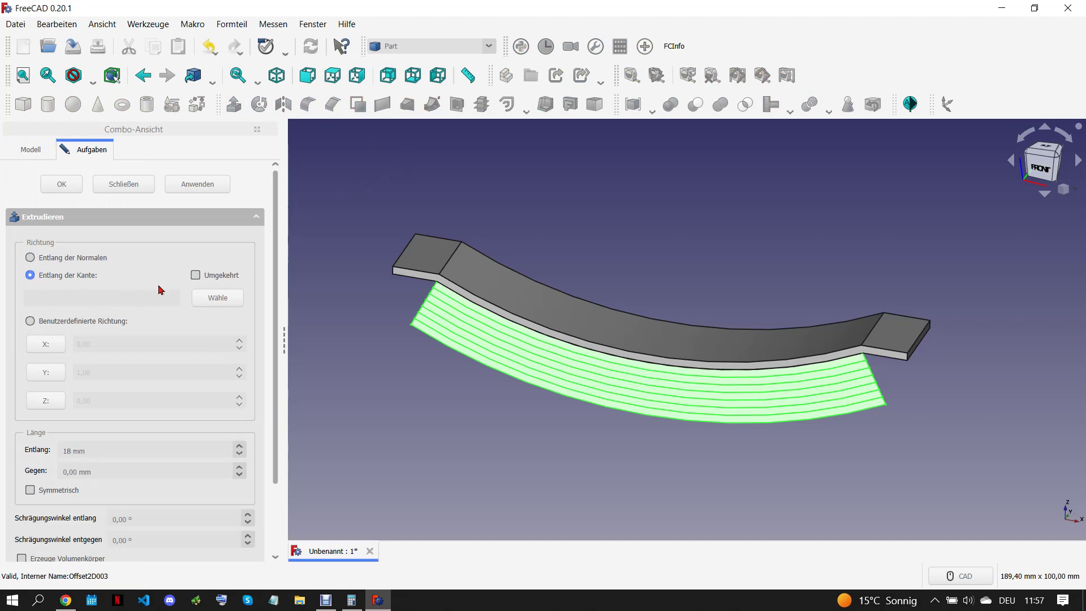
click(218, 297)
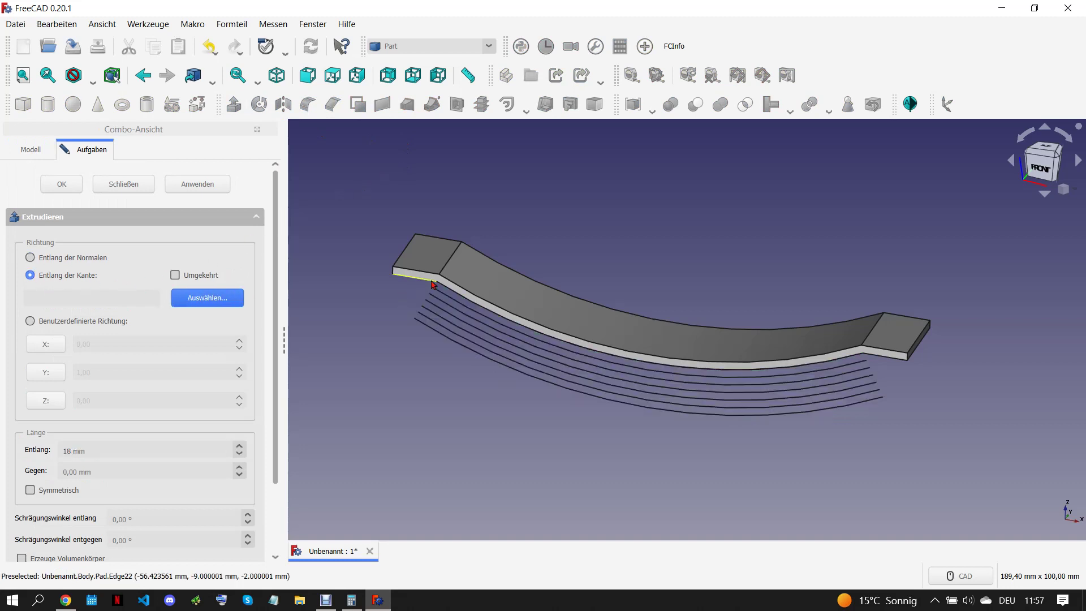
click(450, 260)
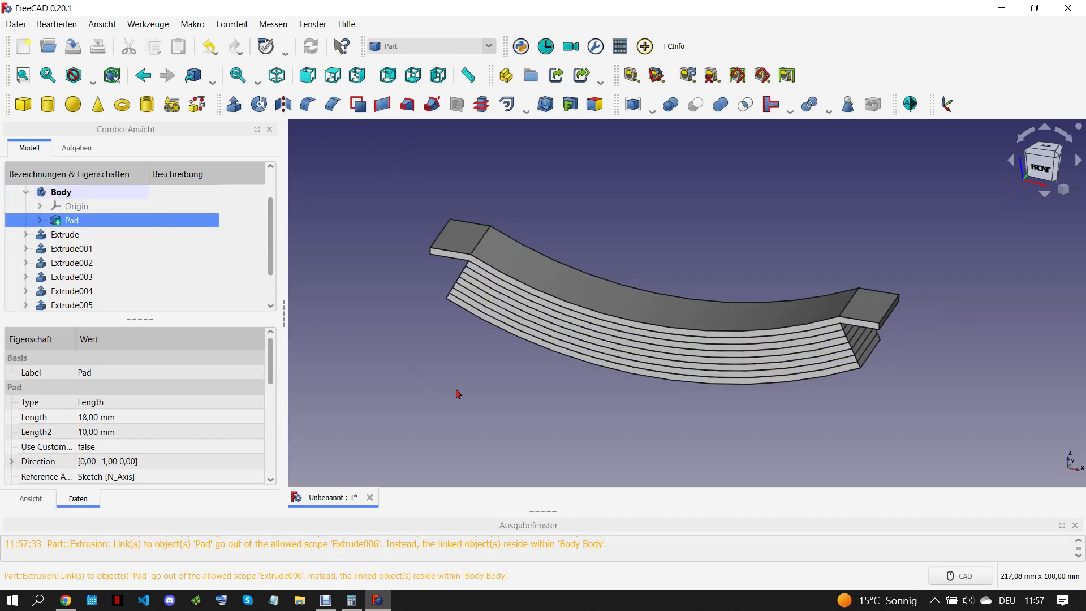
click(459, 394)
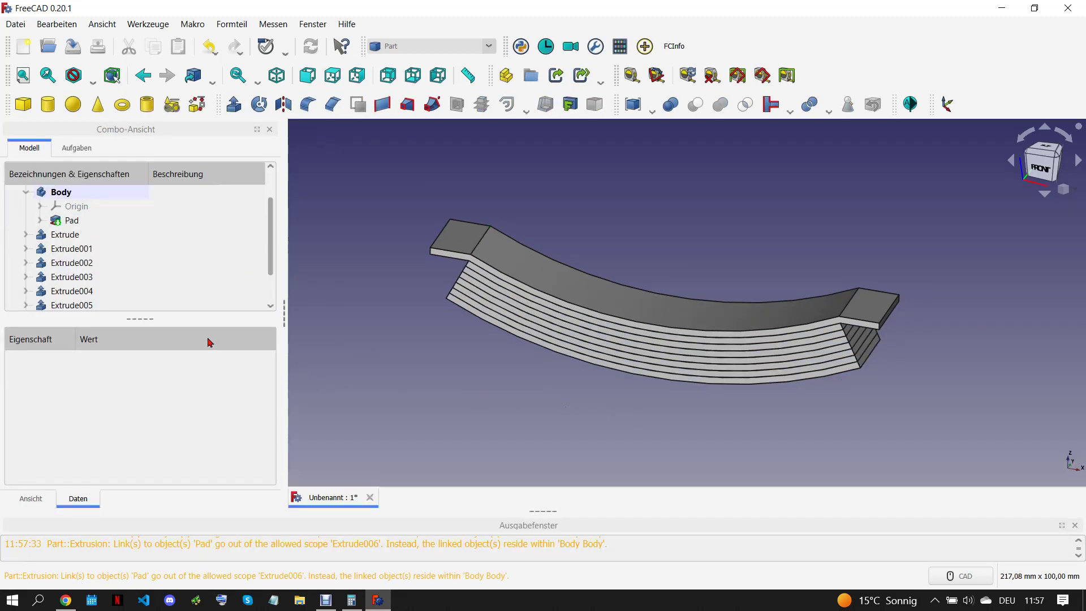
Step: Combine Extrude through Extrude006 into a single Compound
click(93, 236)
scroll(110, 272, down, 1)
shift+click(88, 291)
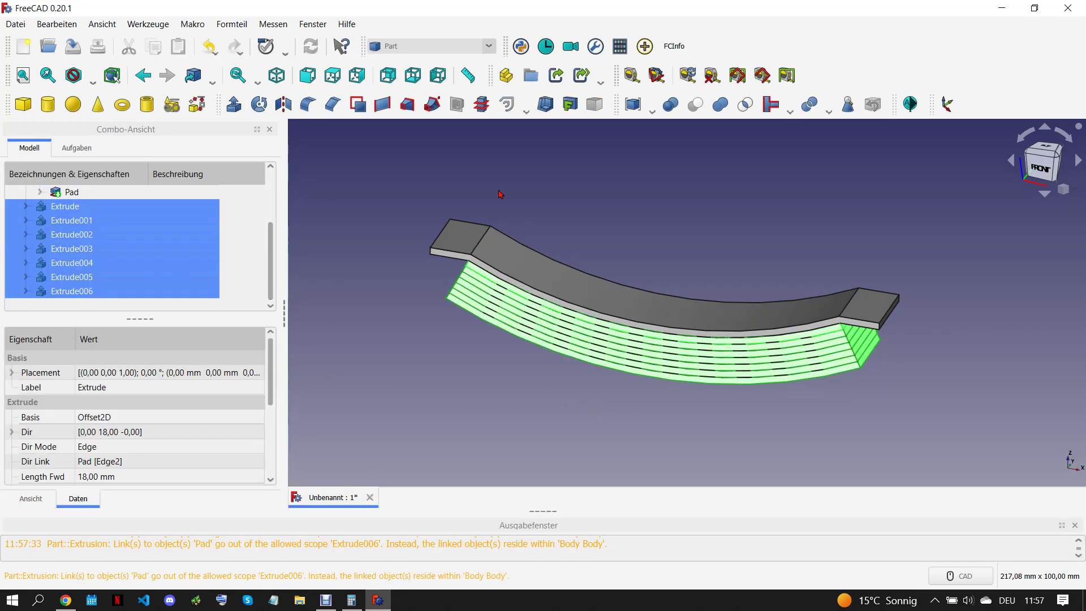
click(625, 111)
click(488, 46)
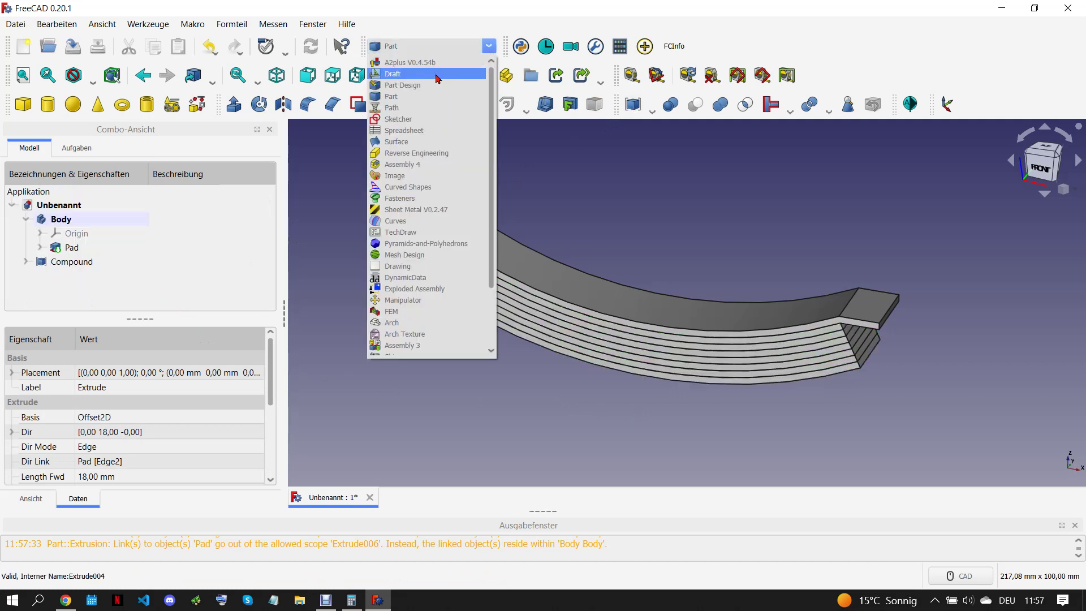
Step: Downgrade the leaf Compound in Draft into separate solids Solid through Solid006
click(419, 75)
click(97, 263)
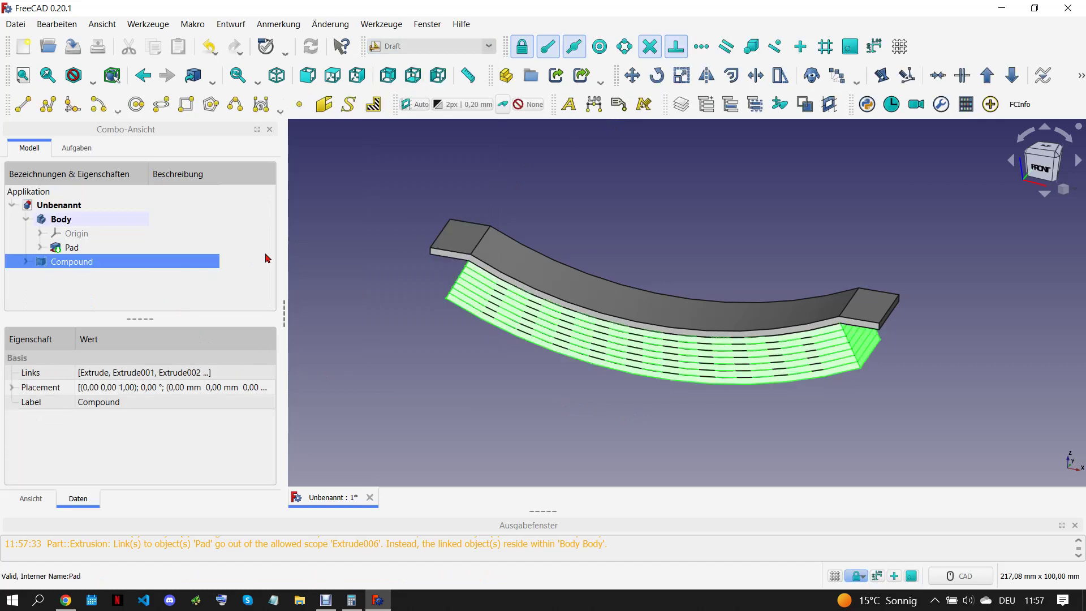
click(1003, 86)
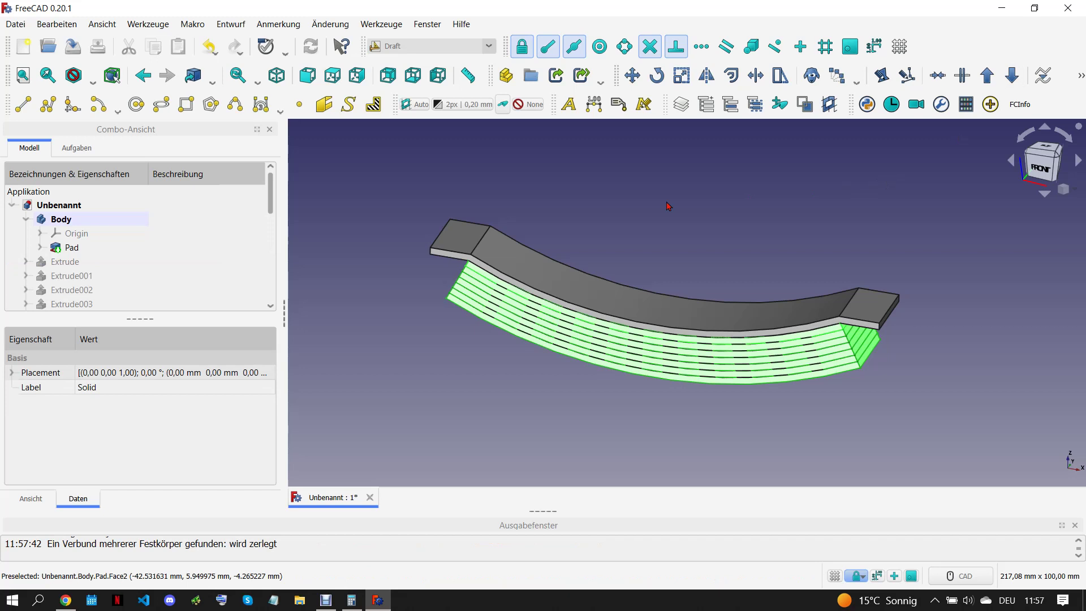
scroll(128, 247, down, 3)
scroll(113, 238, up, 2)
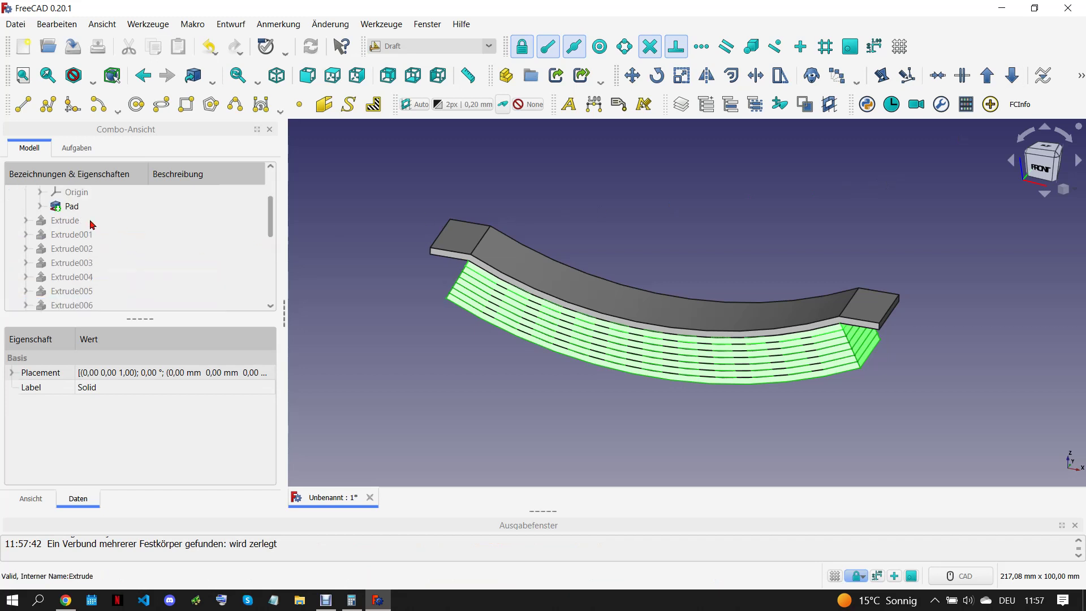
Step: Delete the leftover Extrude, Offset2D and Wire objects, each set through 006
click(99, 220)
scroll(111, 272, down, 1)
shift+click(110, 263)
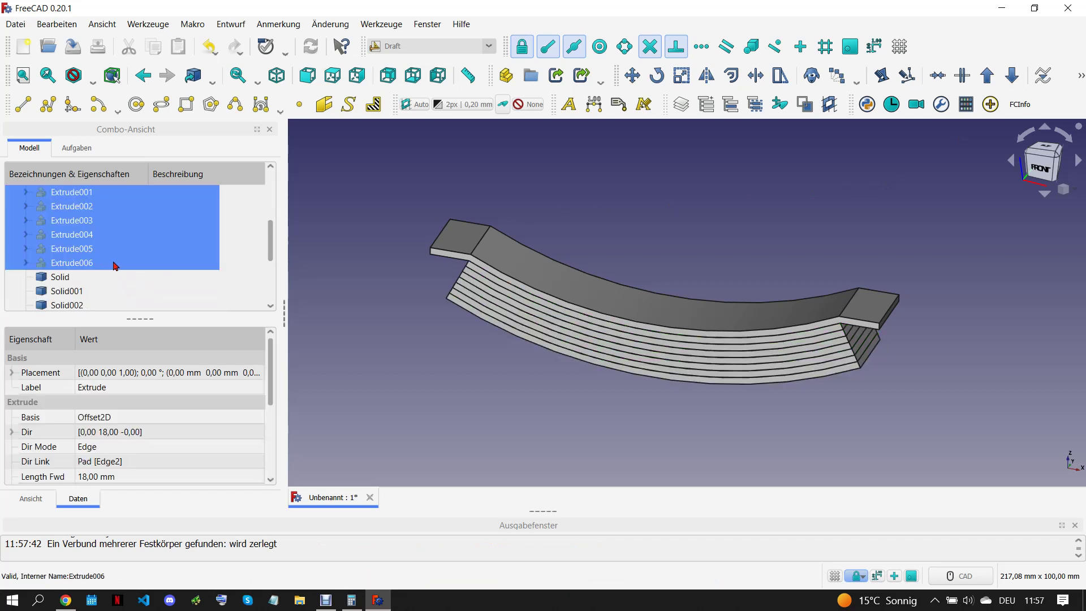
key(Delete)
scroll(99, 226, up, 1)
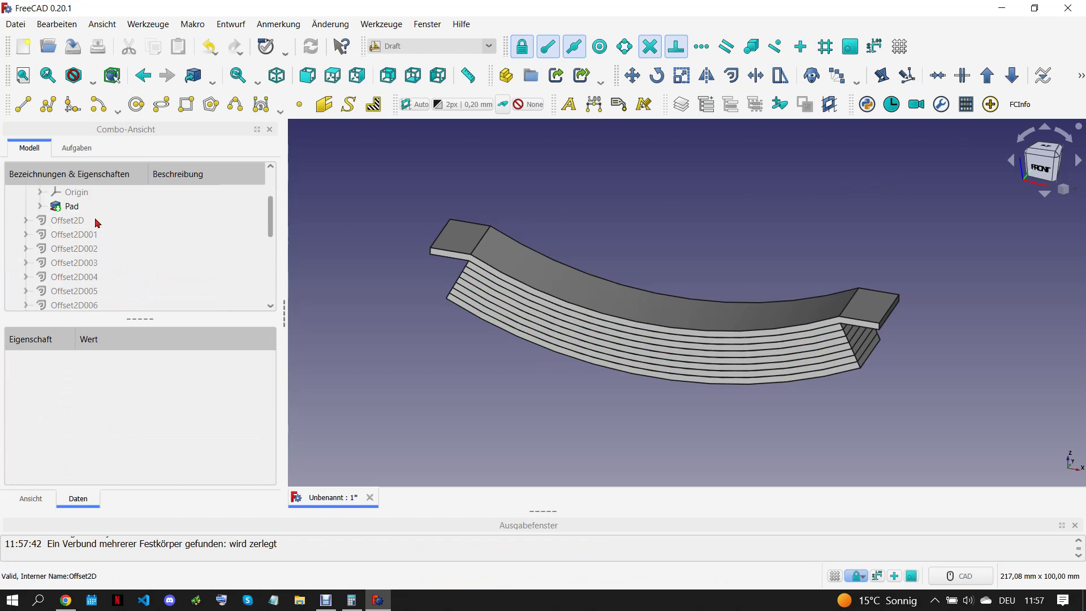
click(99, 222)
scroll(113, 254, down, 1)
shift+click(106, 262)
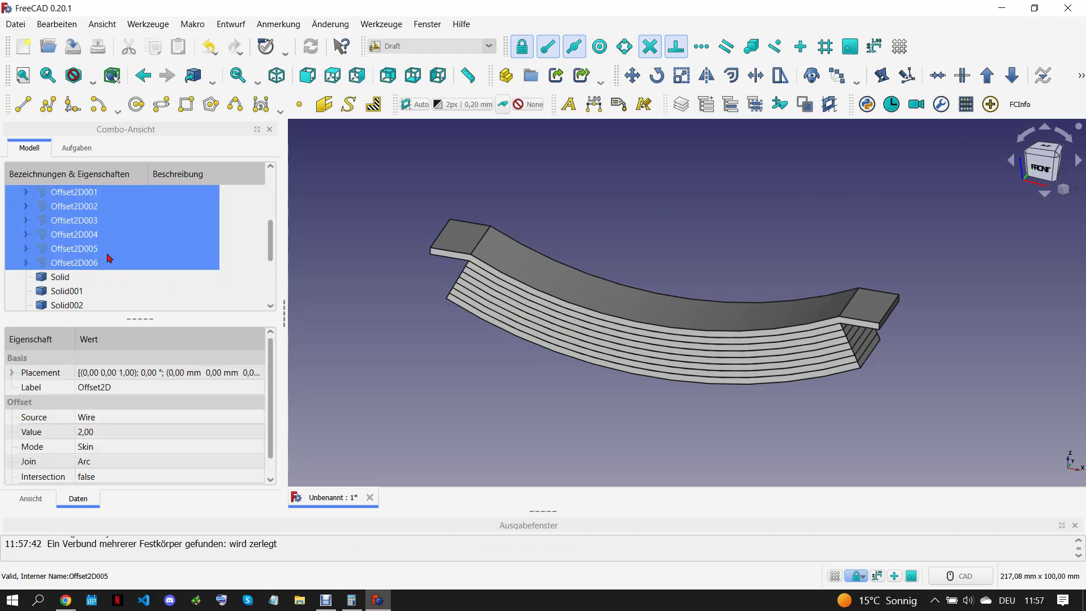
key(Delete)
scroll(94, 236, up, 1)
click(99, 221)
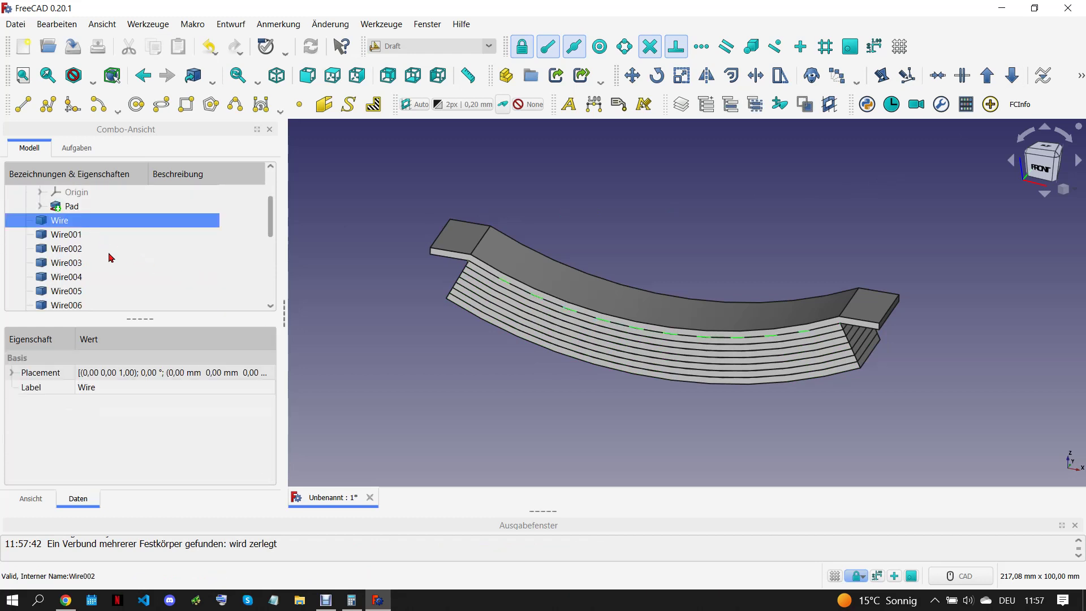
scroll(108, 266, down, 1)
shift+click(94, 263)
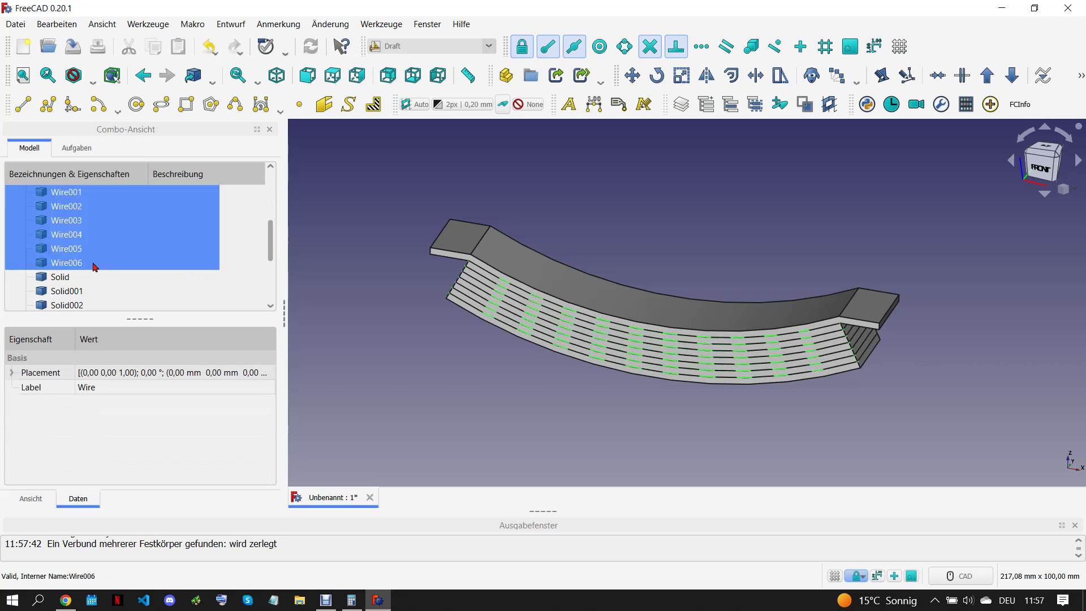
key(Delete)
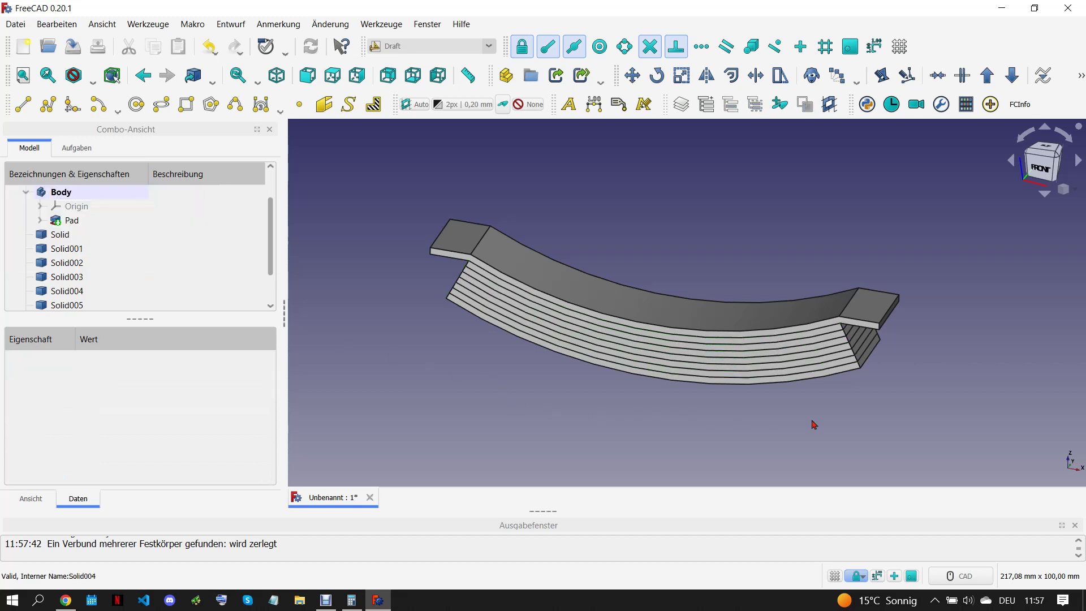
Step: Hide the report view, check the ROCKET-13.pdf reference, and switch to Part Design
click(1074, 525)
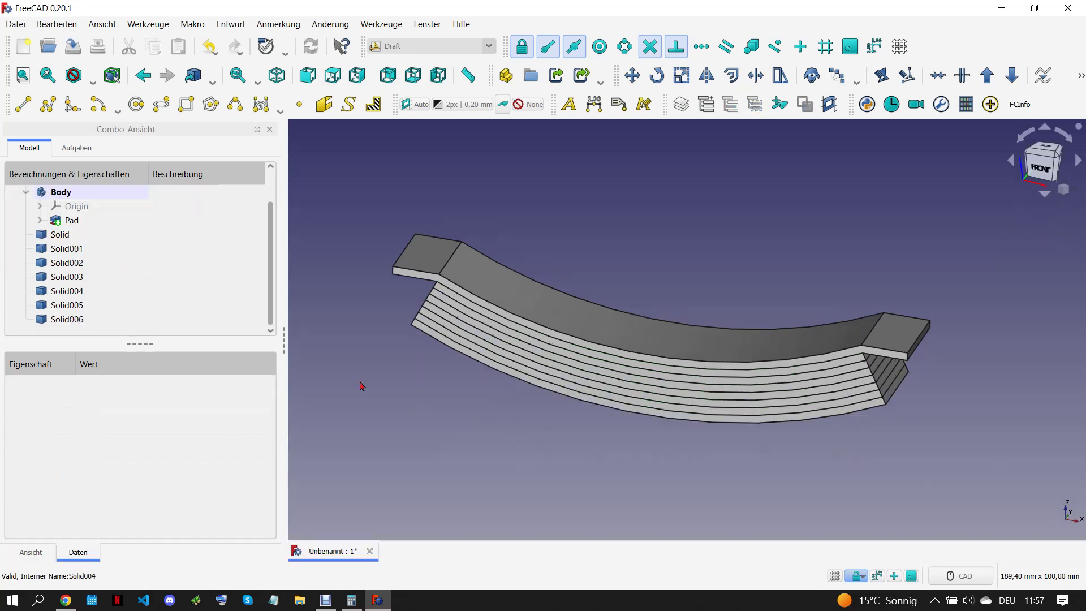
click(85, 323)
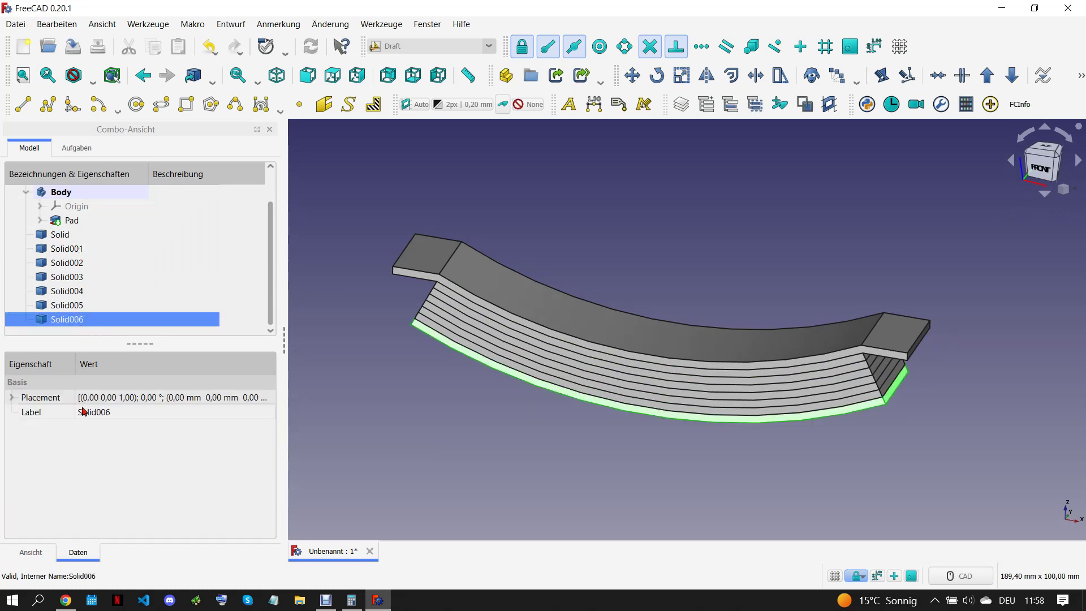
click(66, 600)
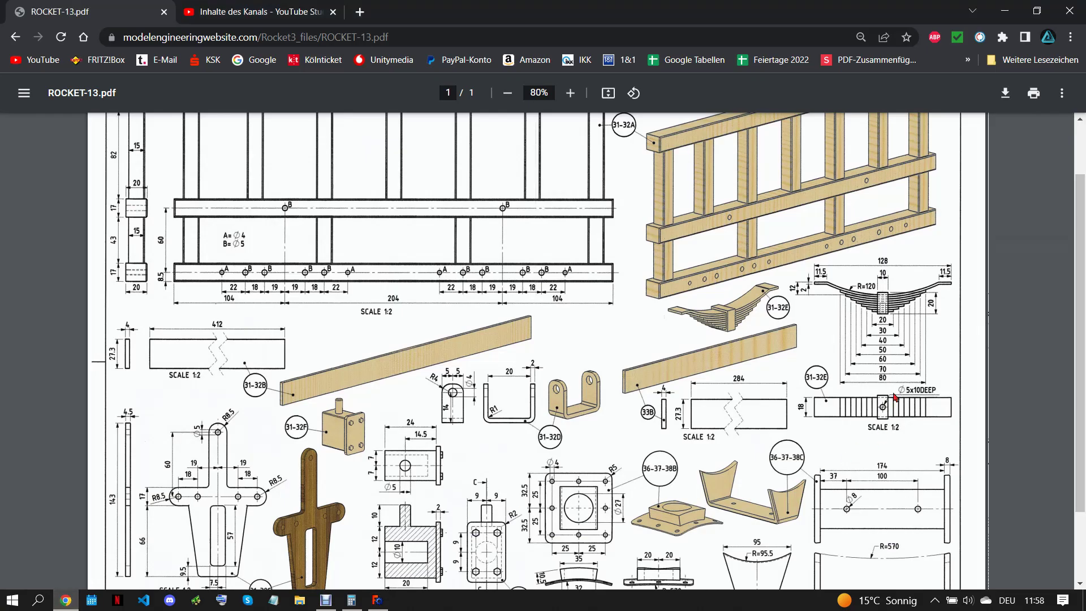
click(377, 599)
click(369, 48)
click(424, 86)
click(32, 151)
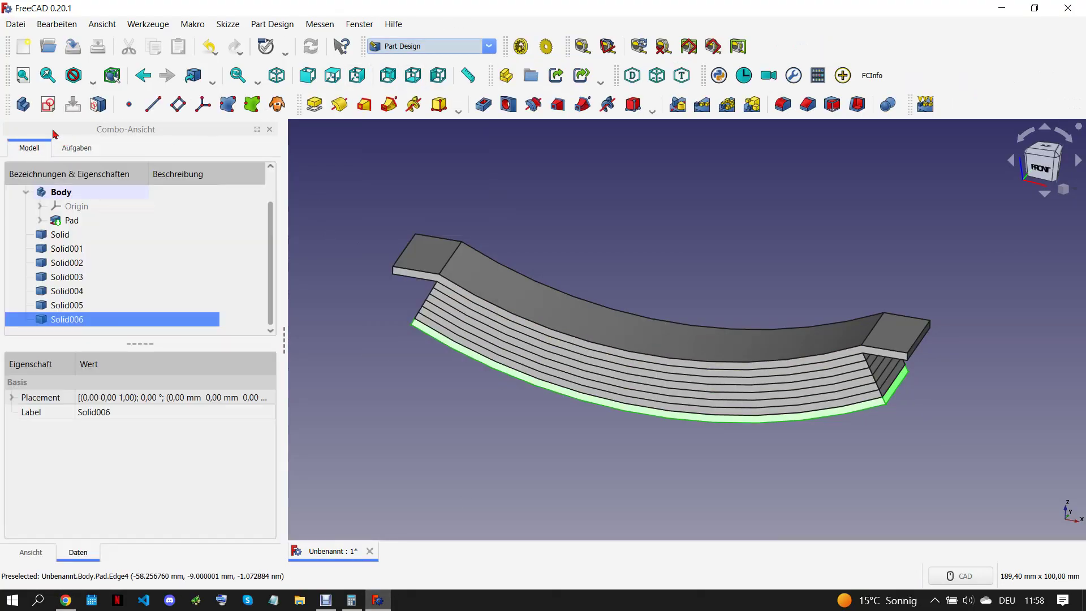
Step: Make Solid006 a body and sketch a rectangle 10 mm horizontally from the centre line
click(506, 75)
click(788, 432)
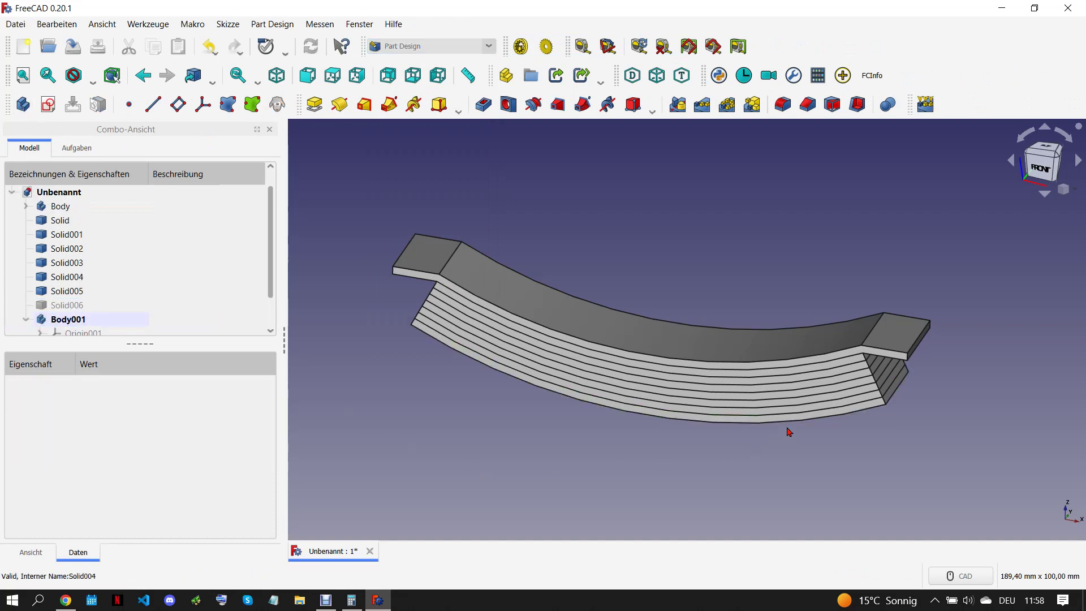
scroll(789, 427, up, 2)
click(784, 420)
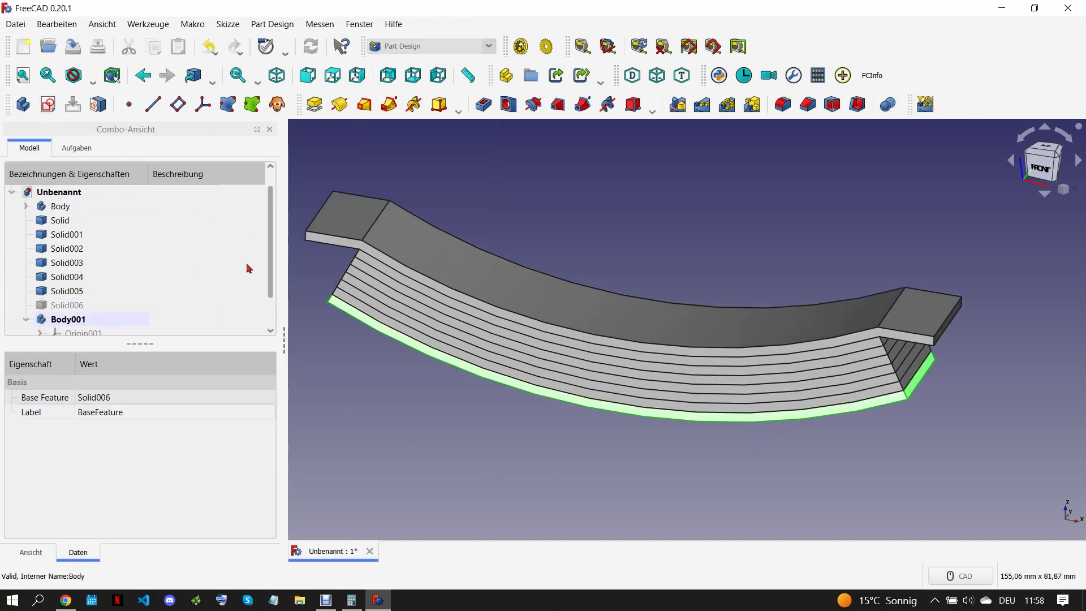
click(729, 470)
click(758, 423)
click(47, 104)
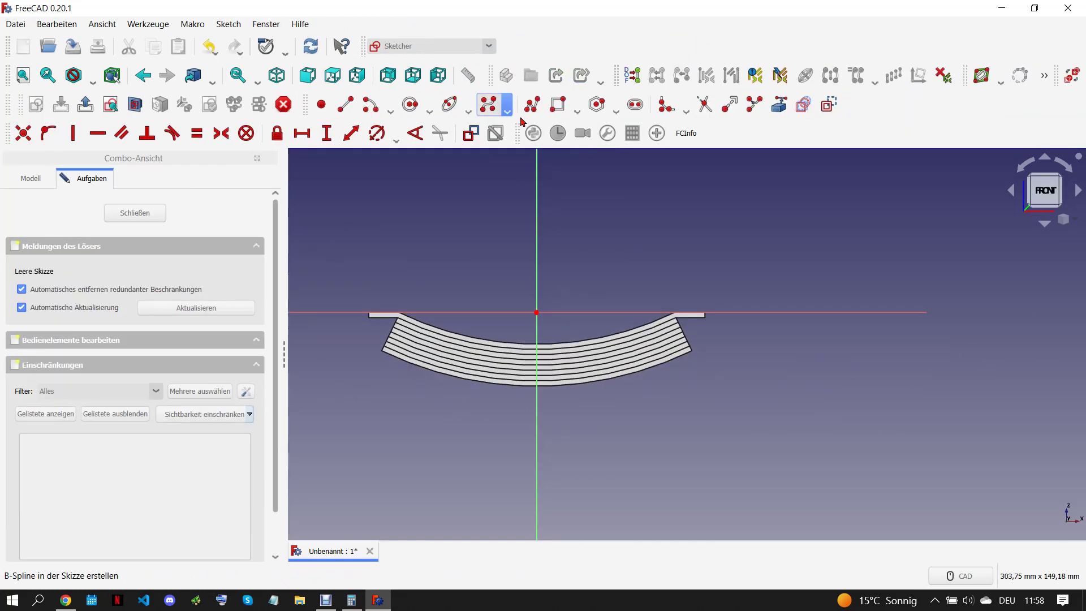
click(558, 105)
click(570, 413)
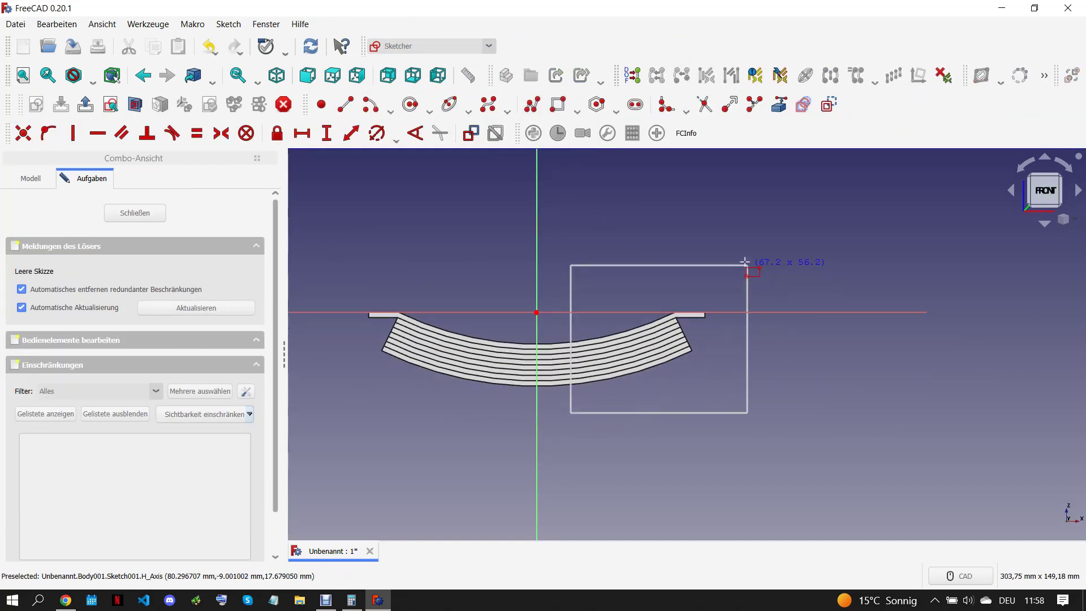
click(745, 263)
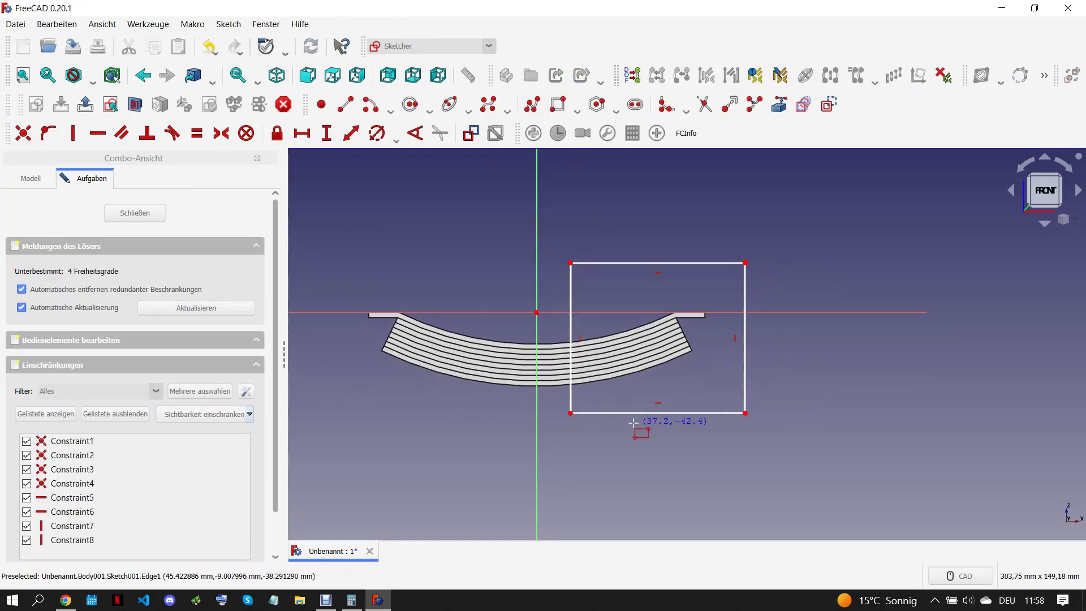
click(301, 133)
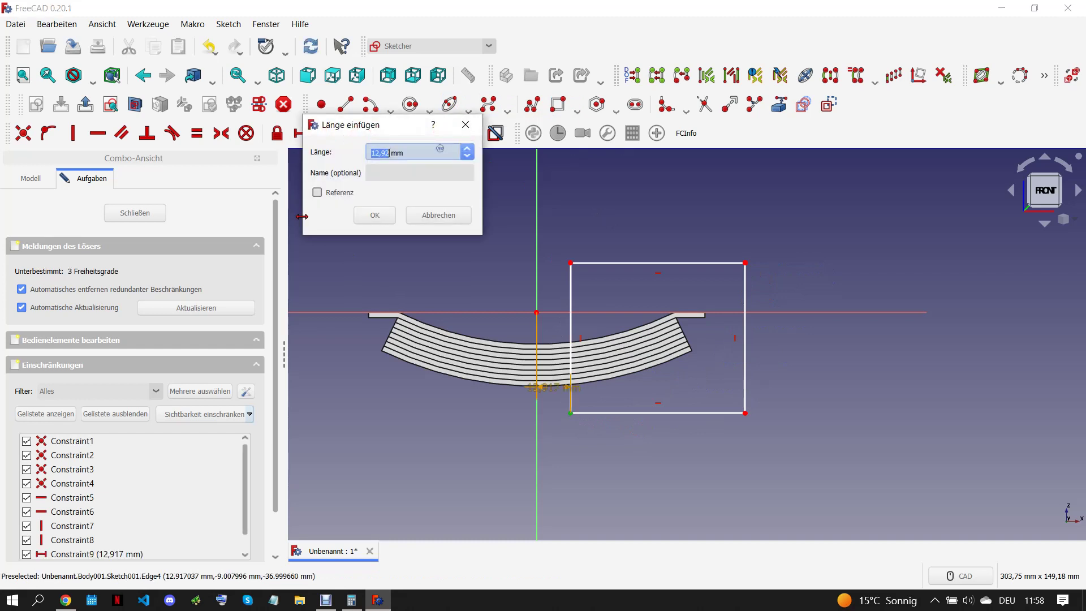
key(Return)
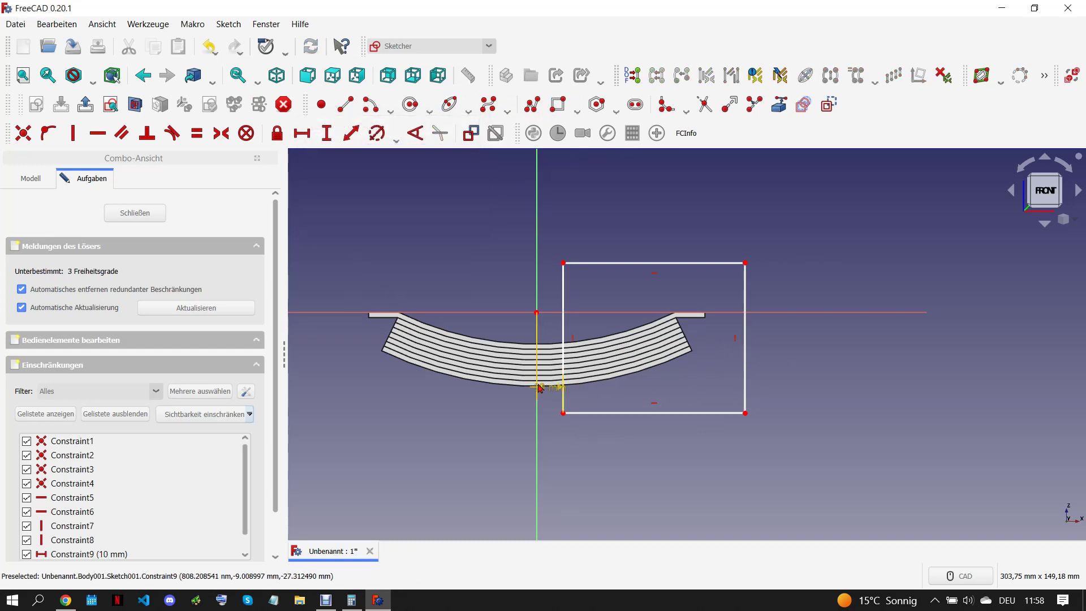
Step: Pocket the rectangle Through all and mirror the pocket onto the leaf's other end
click(157, 213)
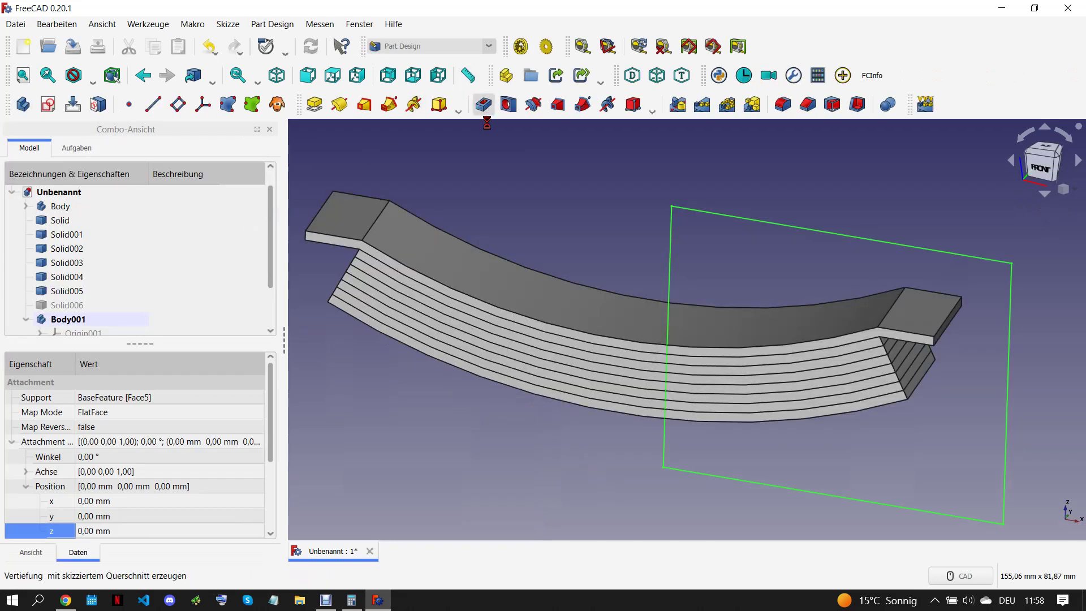
click(483, 104)
click(189, 245)
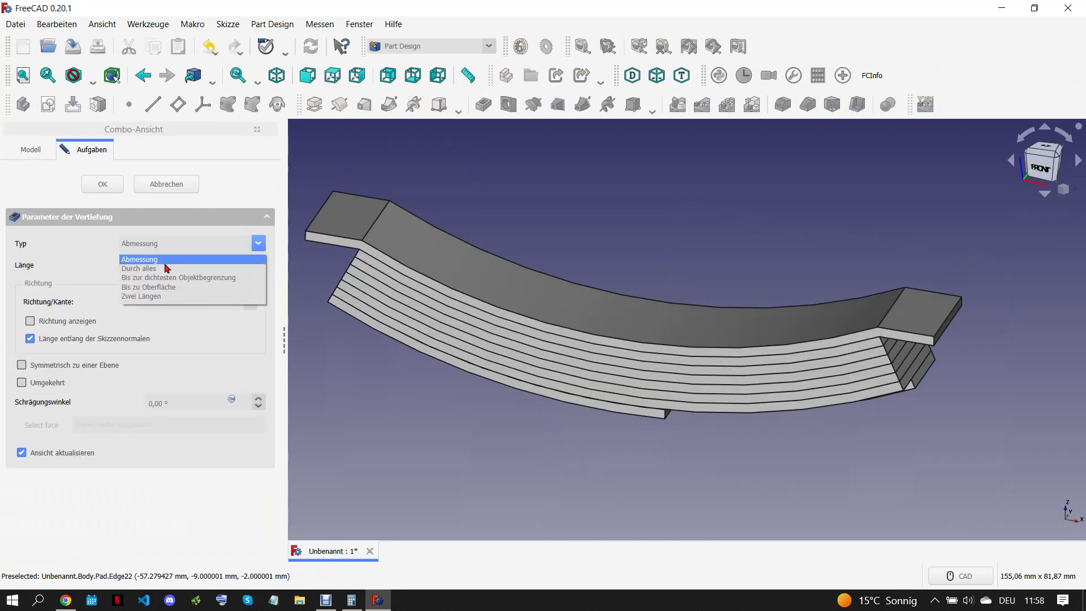
click(170, 262)
click(102, 184)
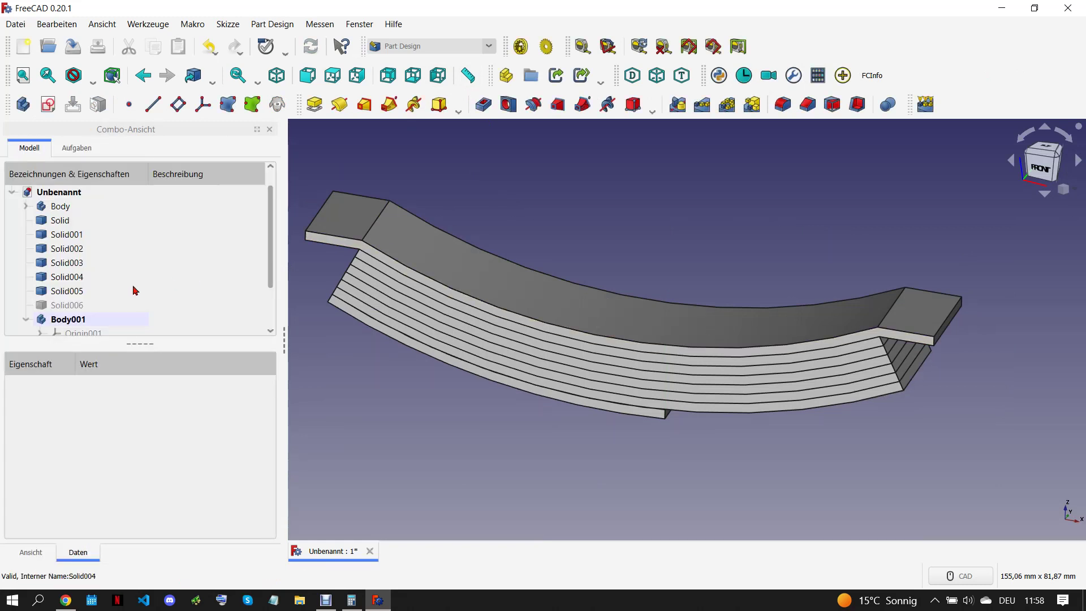
scroll(133, 322, down, 1)
click(78, 320)
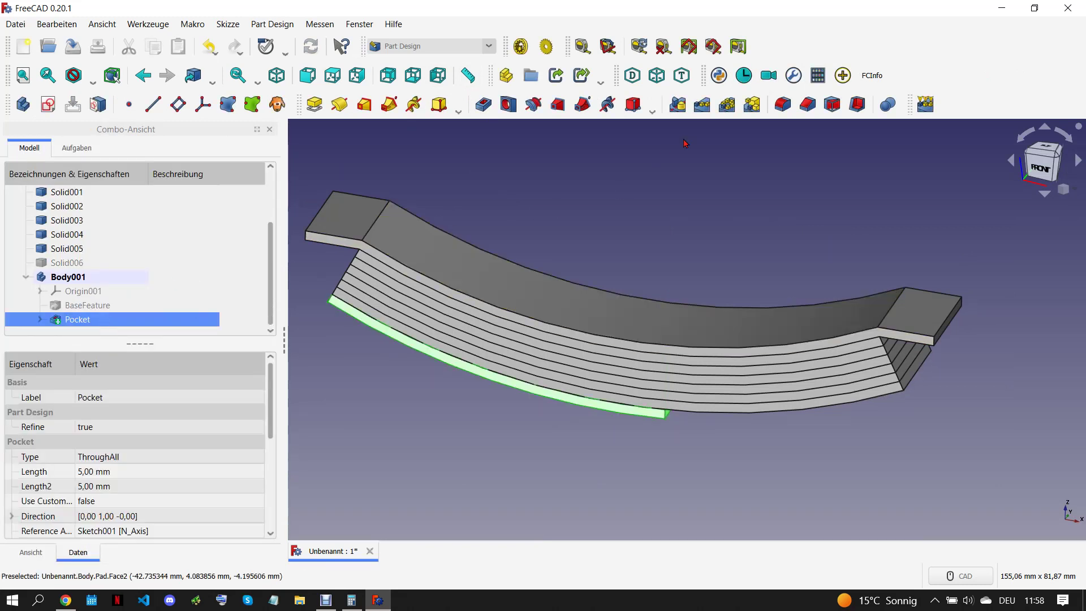
click(678, 104)
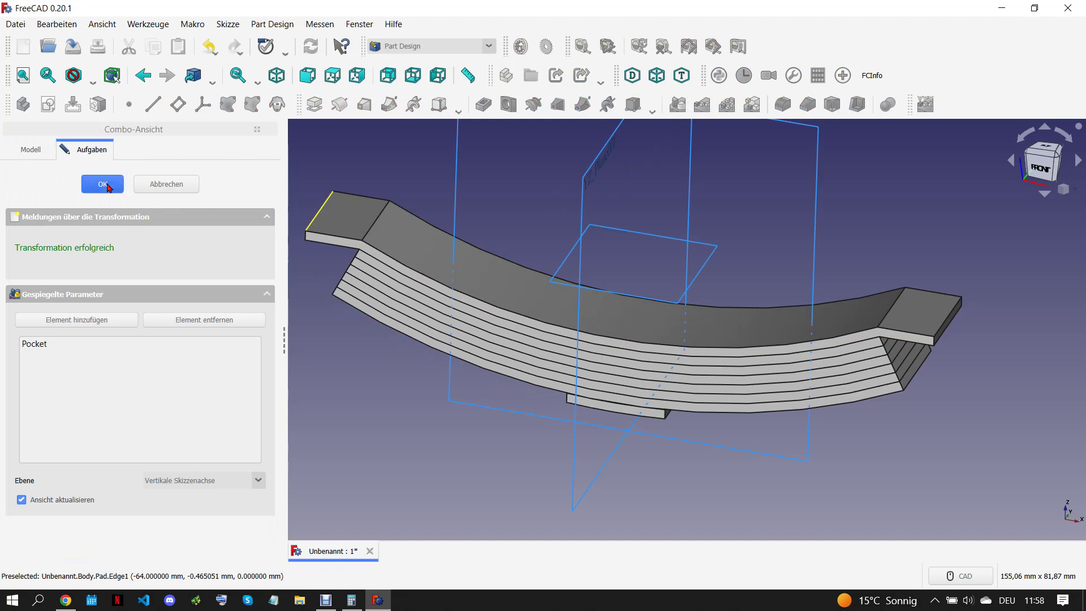
Step: Make Solid005 a new body and begin a rectangle sketch on its leaf face
scroll(547, 220, down, 1)
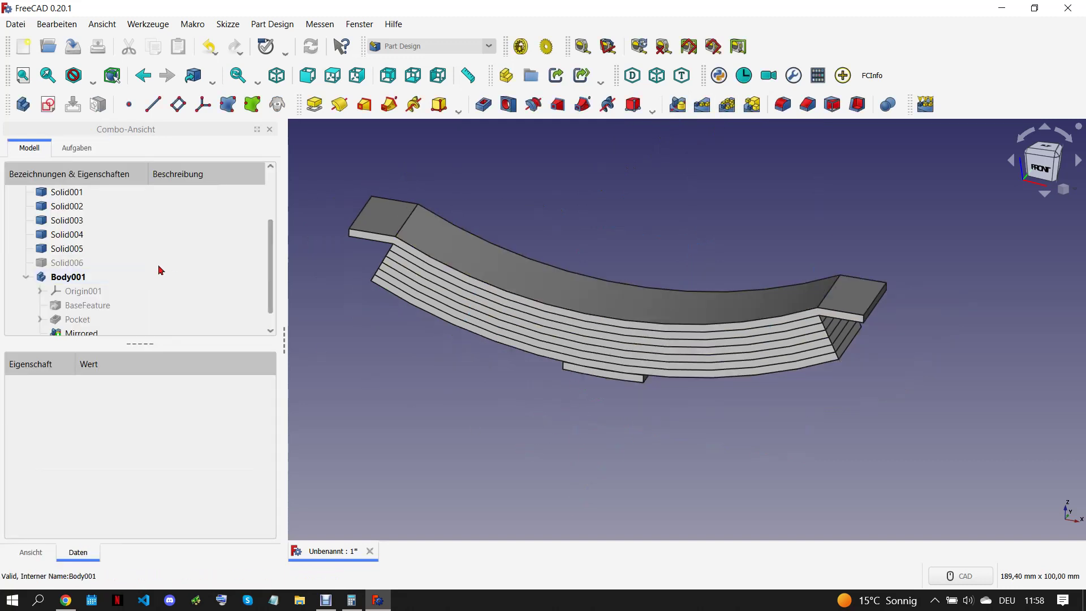
click(664, 365)
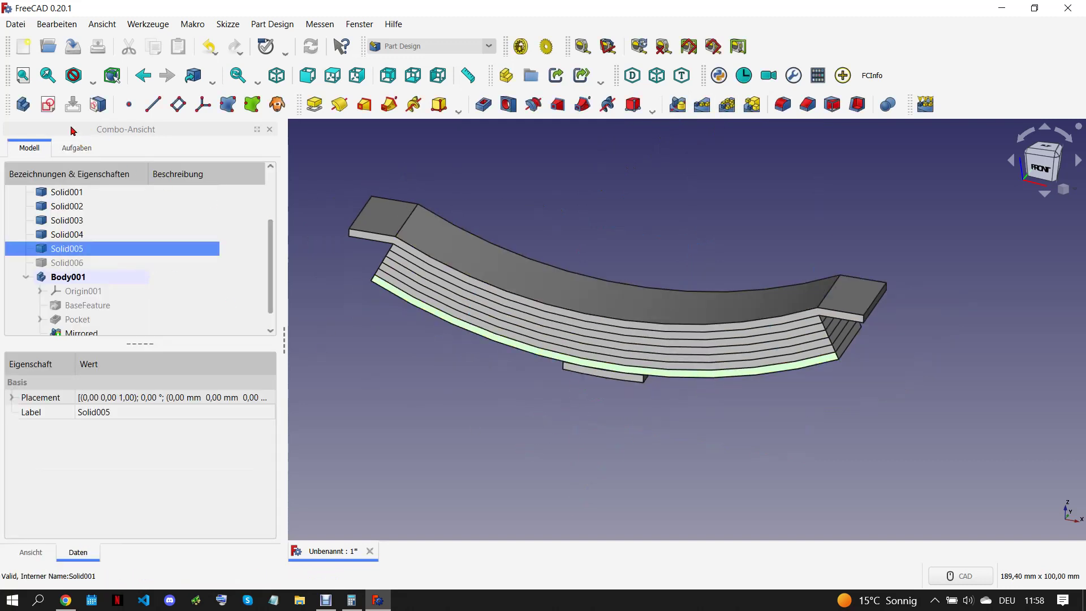
click(23, 104)
click(648, 376)
scroll(647, 377, up, 3)
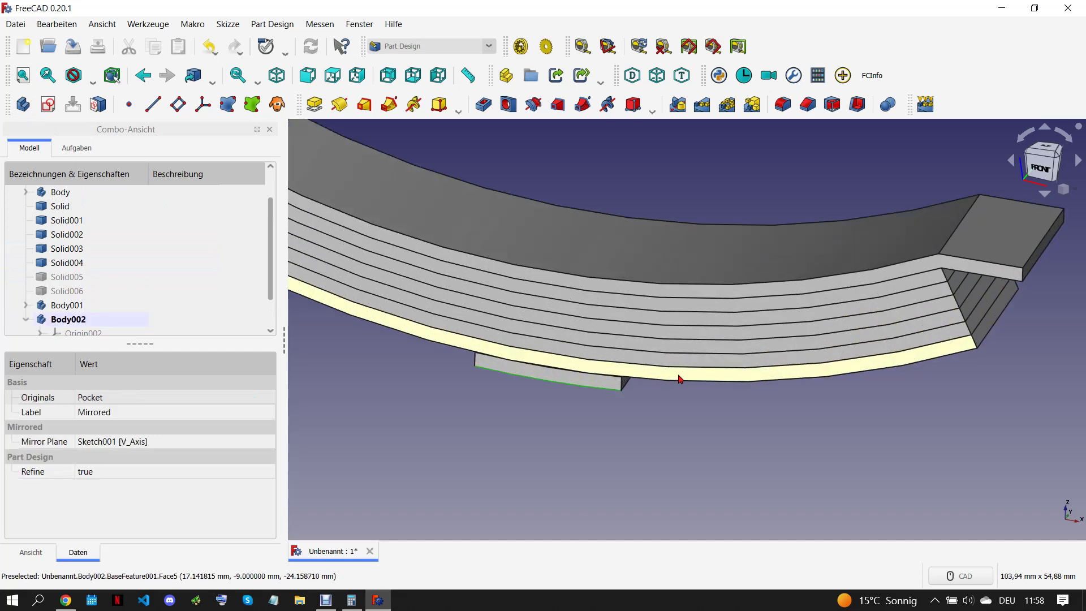
click(648, 372)
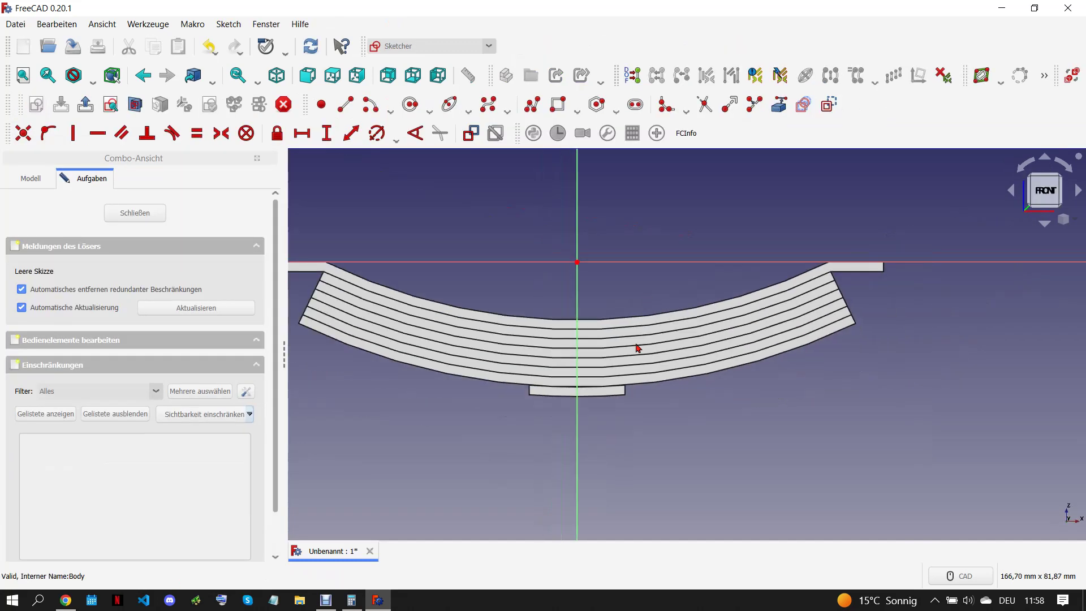
click(66, 600)
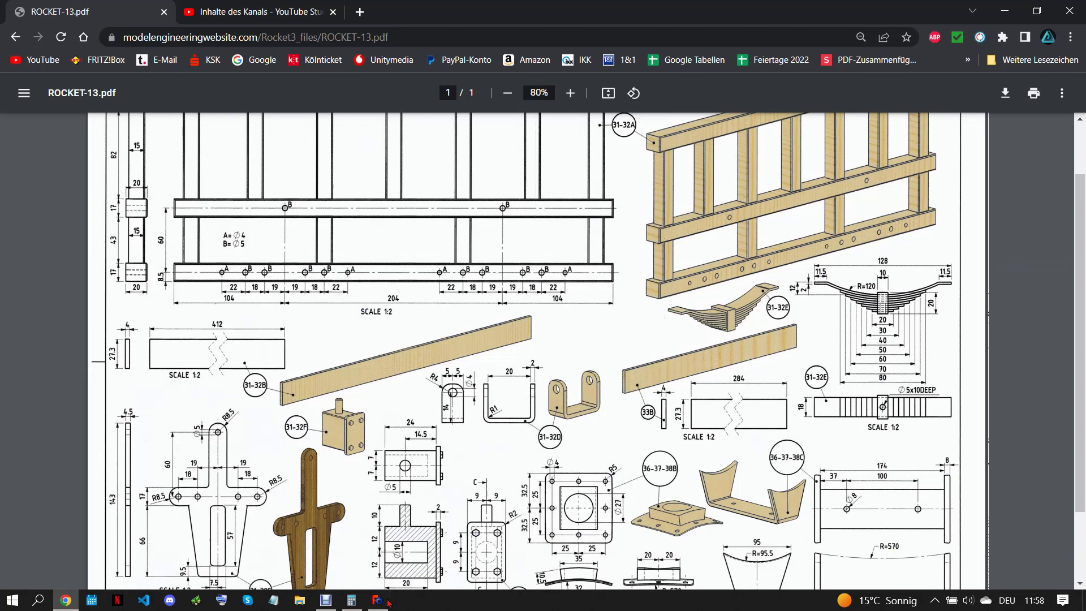
key(alt+Tab)
click(558, 104)
click(688, 422)
Step: Finish the rectangle and set its edge 15 mm horizontally from the centre
click(917, 209)
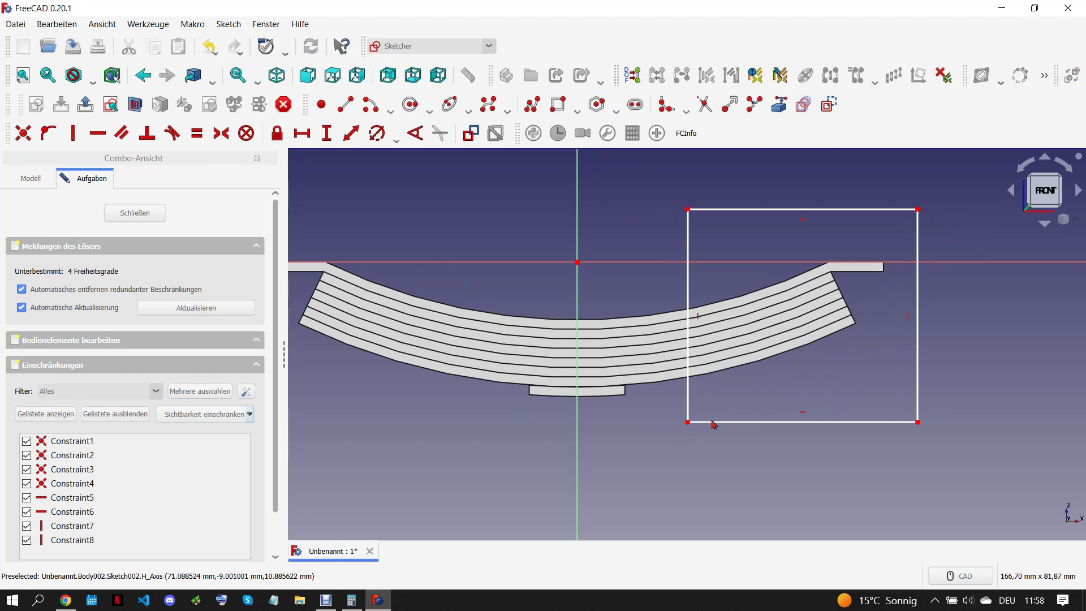
click(302, 134)
text(15)
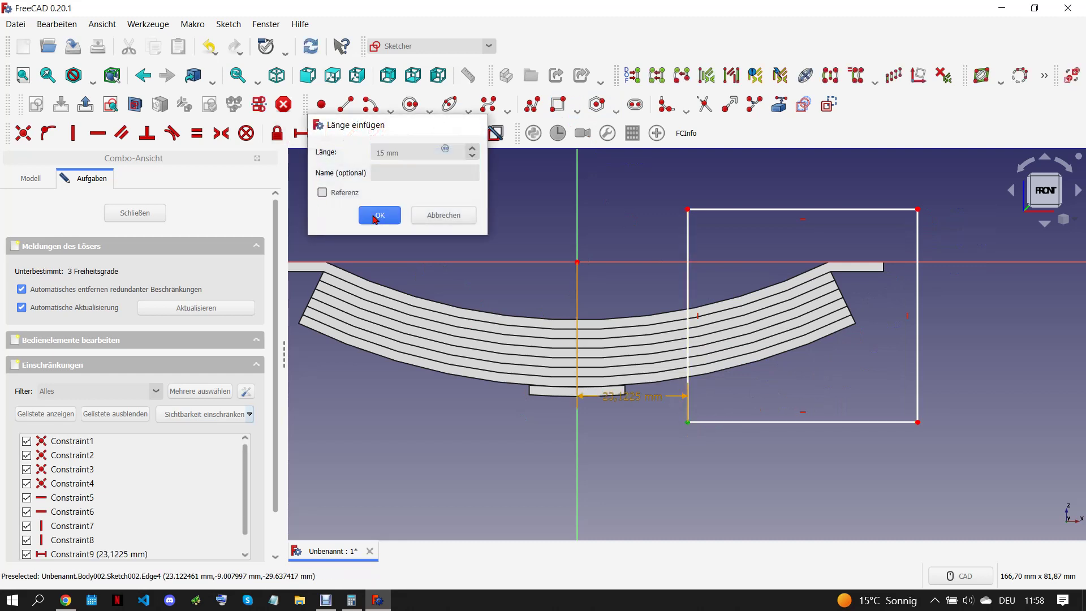
click(379, 215)
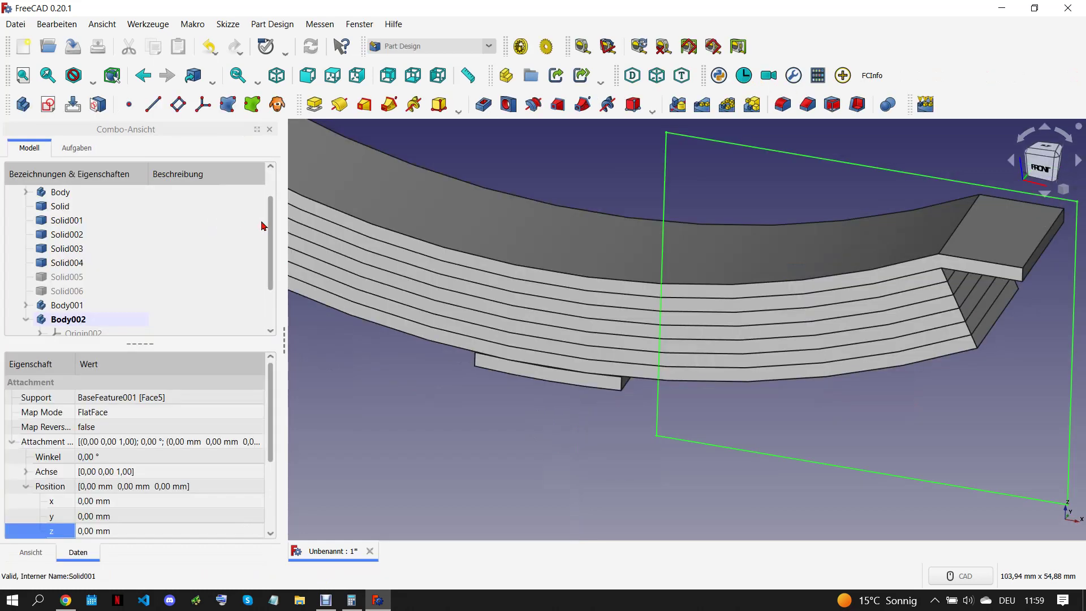
Step: Pocket it Through all, mirror it as Mirrored001, and make Solid004 its own body
click(483, 105)
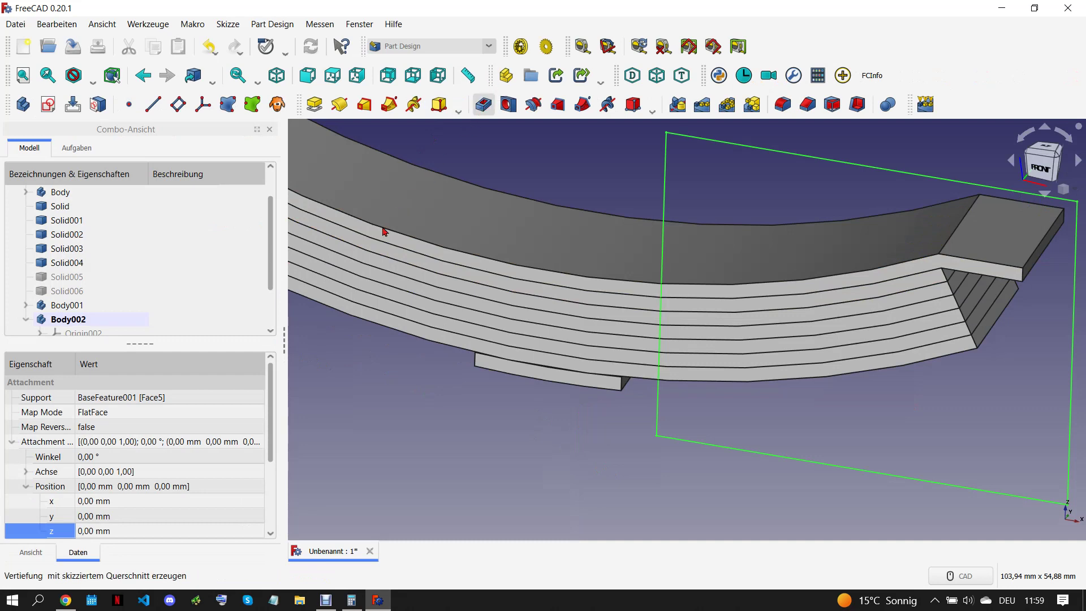
click(172, 245)
click(227, 266)
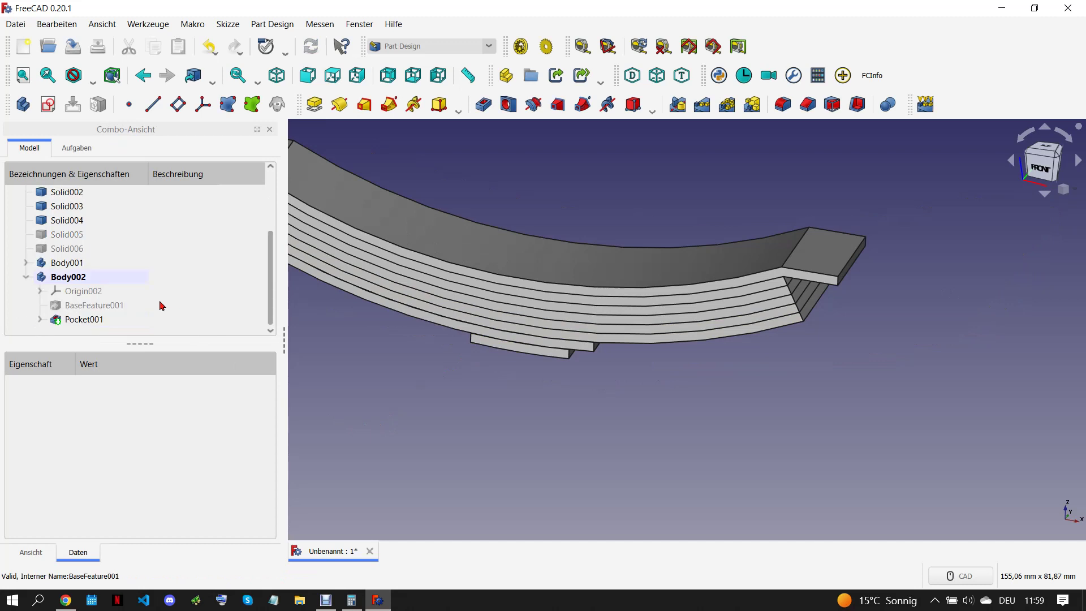
click(138, 320)
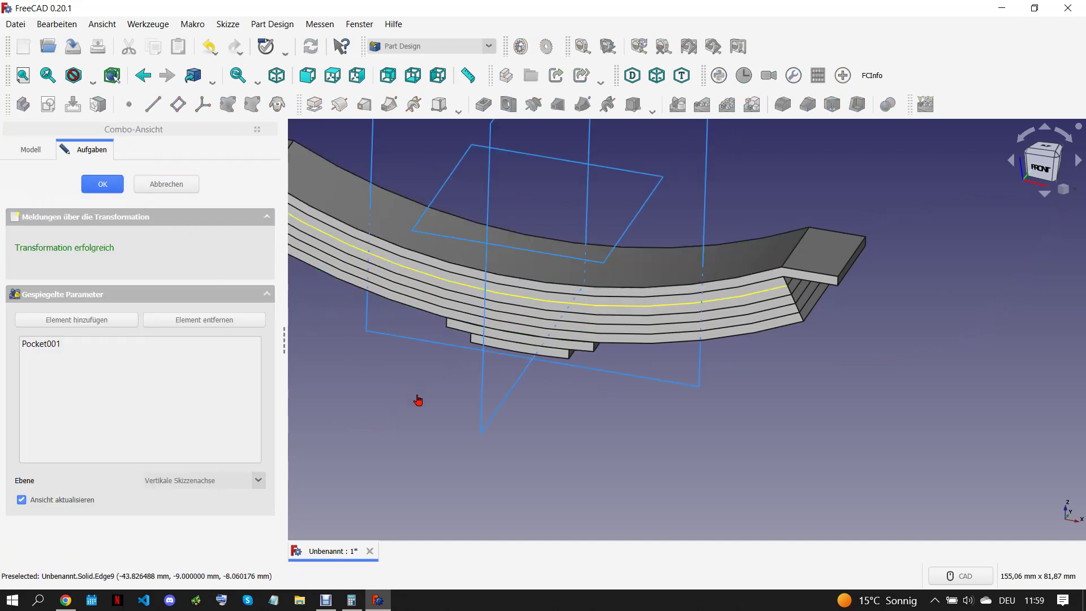
key(Return)
click(631, 342)
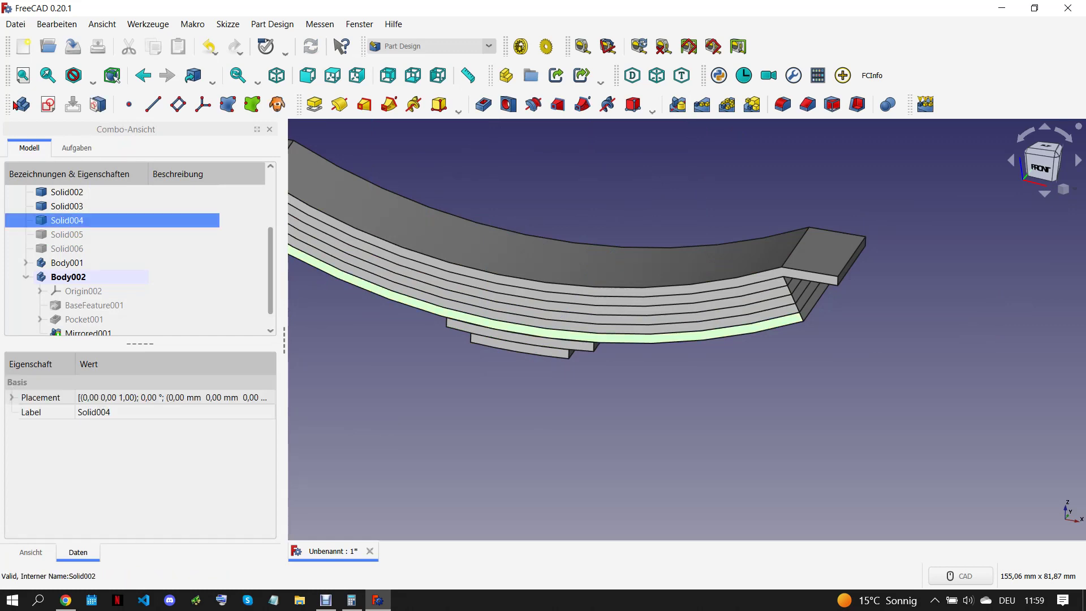
click(23, 104)
Step: Sketch a rectangle on the leaf with its edge 20 mm from the centre
click(625, 369)
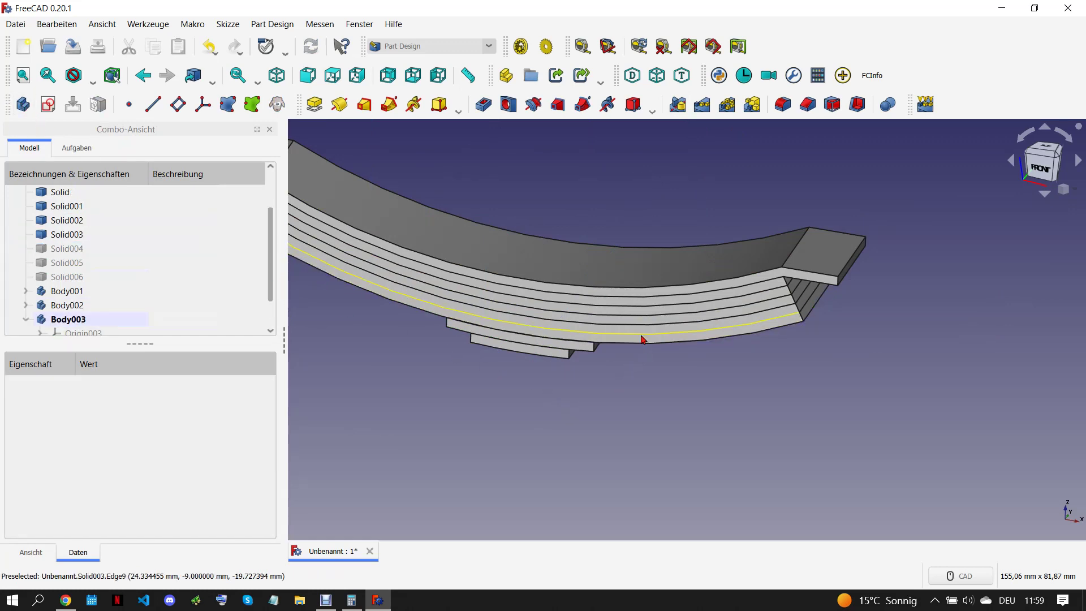
click(48, 104)
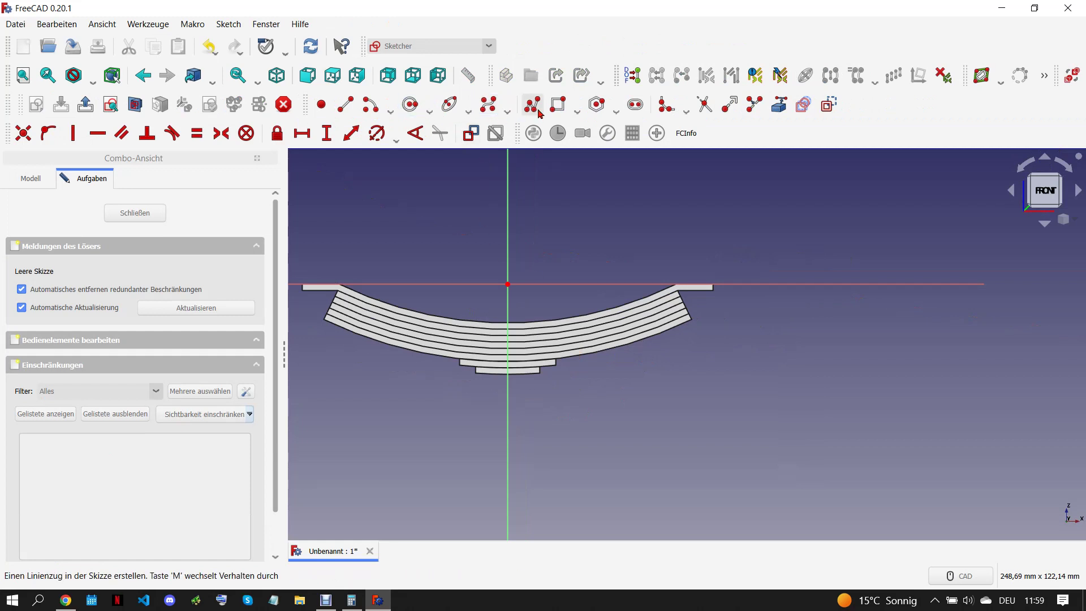
click(559, 104)
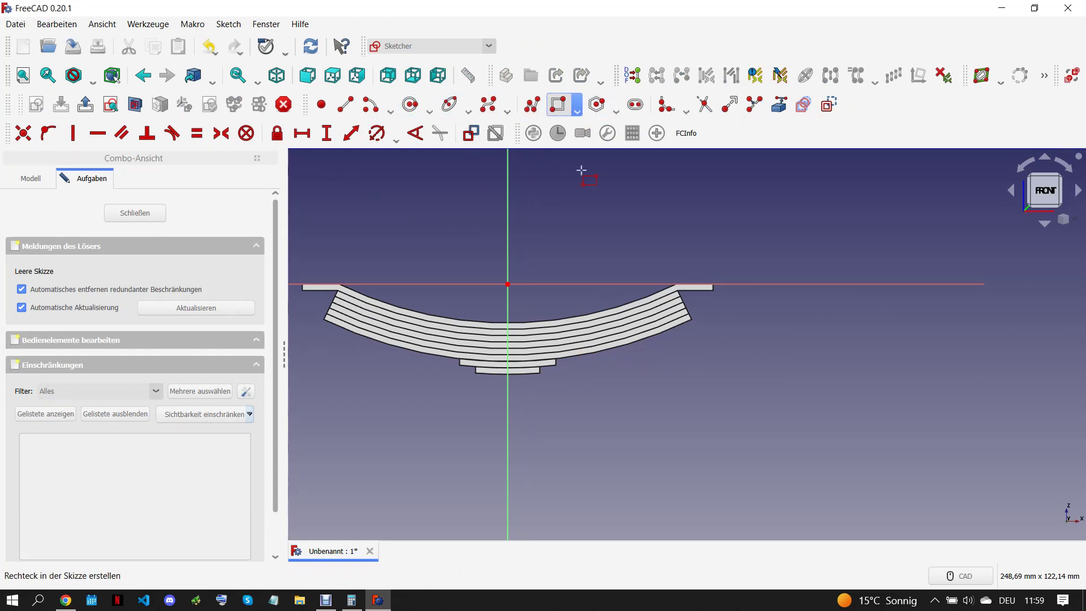
click(580, 387)
click(755, 248)
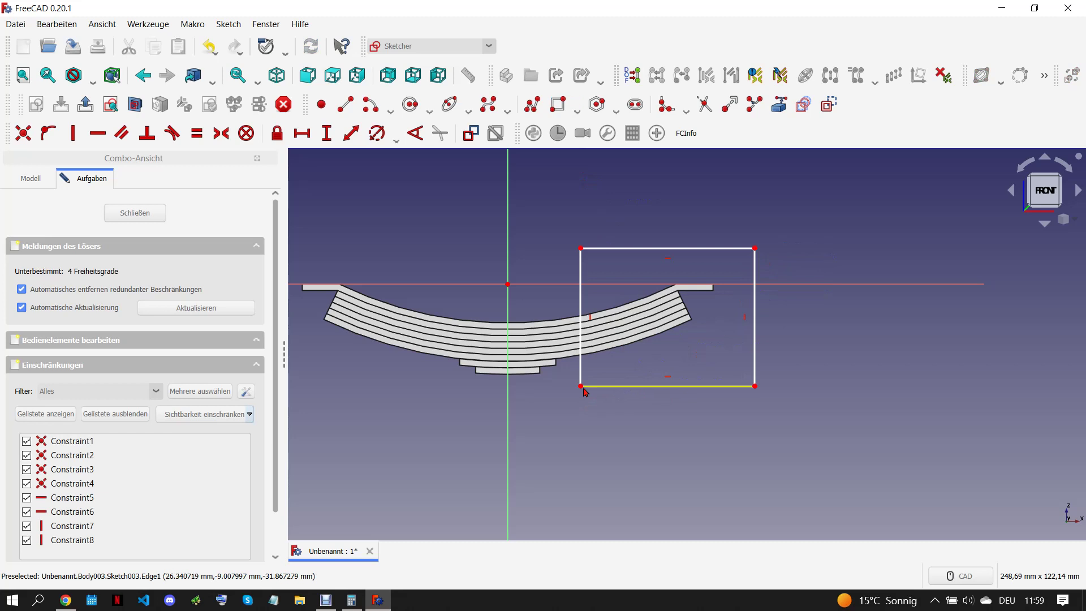
click(298, 134)
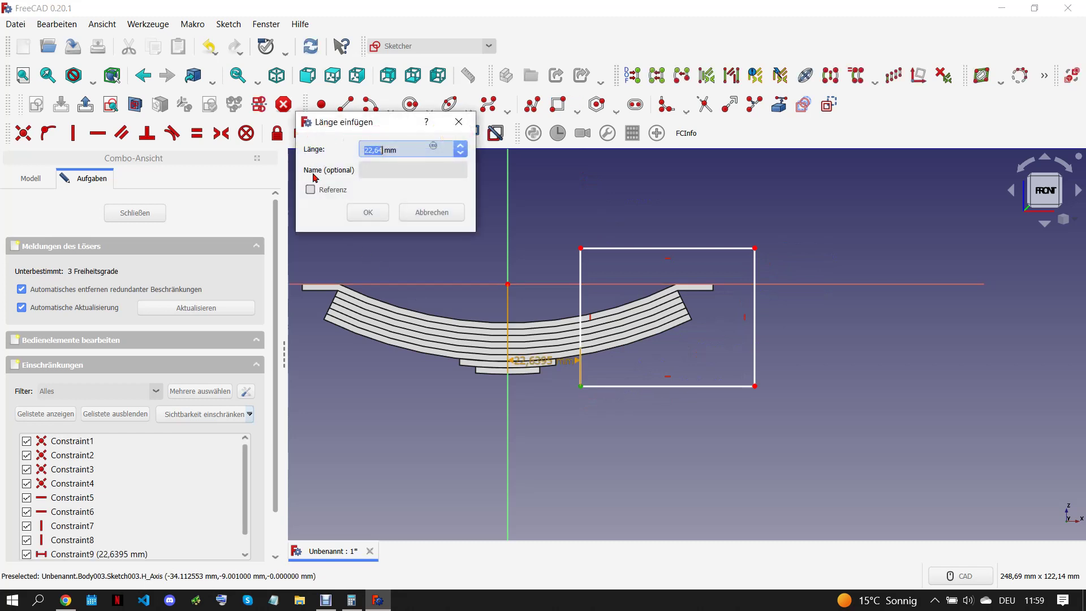
key(Return)
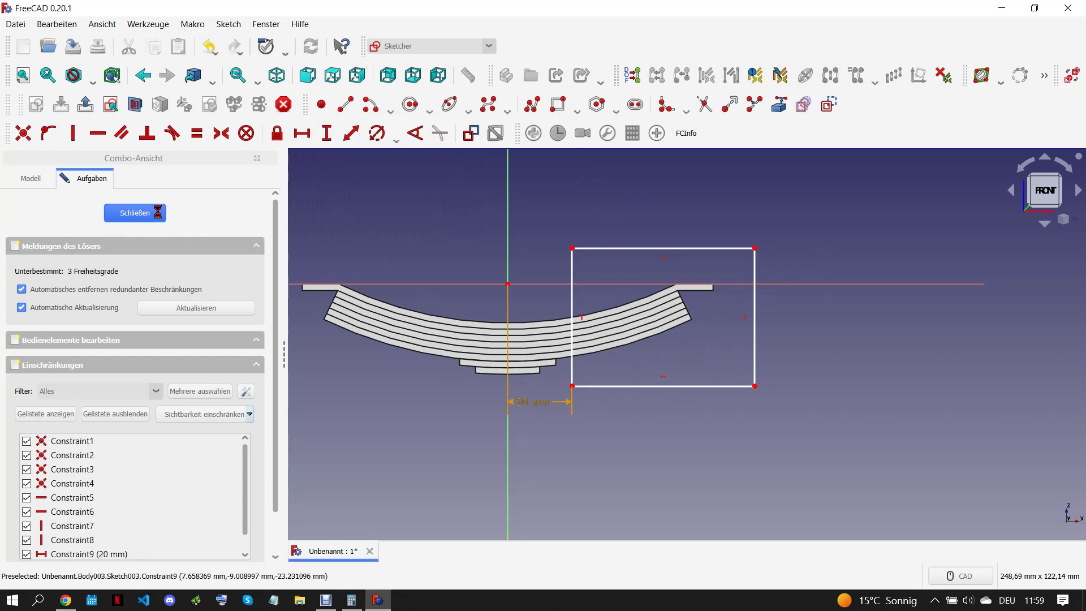
Step: Cut it as a Through all Pocket002 and mirror it as Mirrored002
click(135, 213)
click(483, 104)
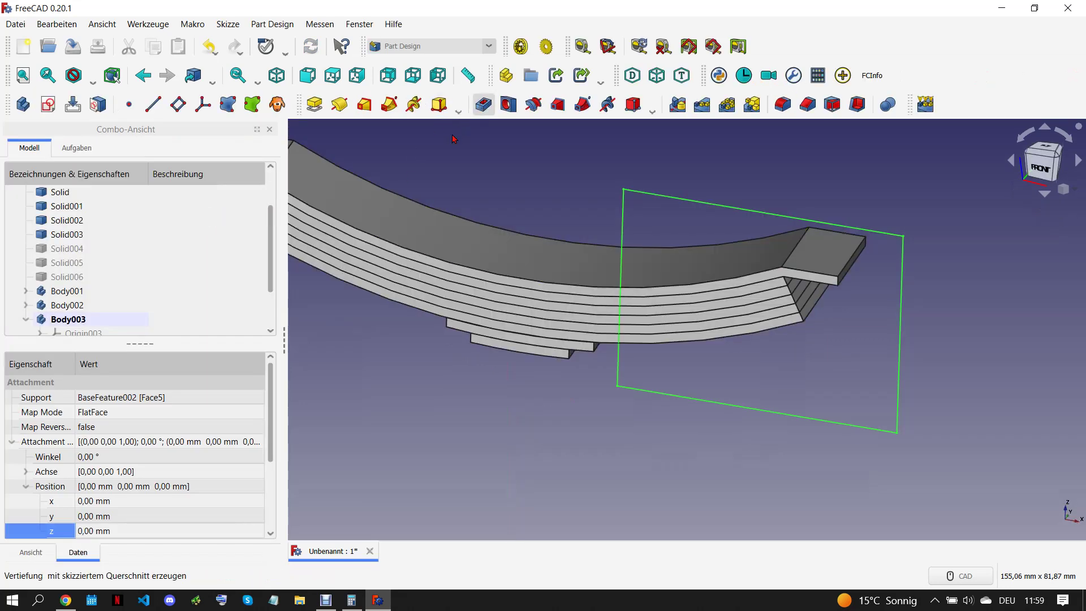
click(187, 244)
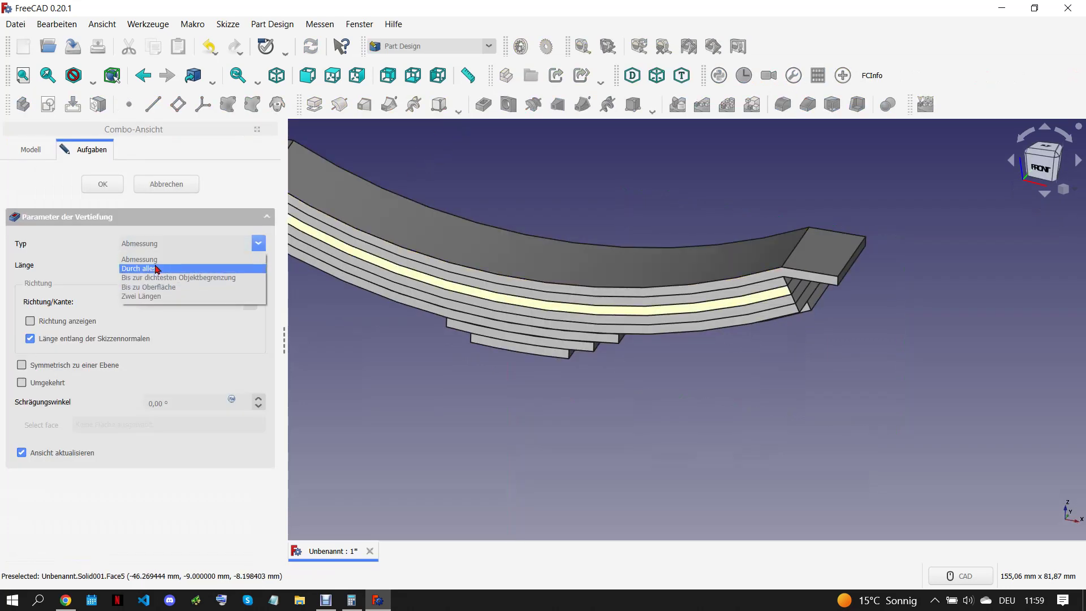
click(157, 264)
click(102, 191)
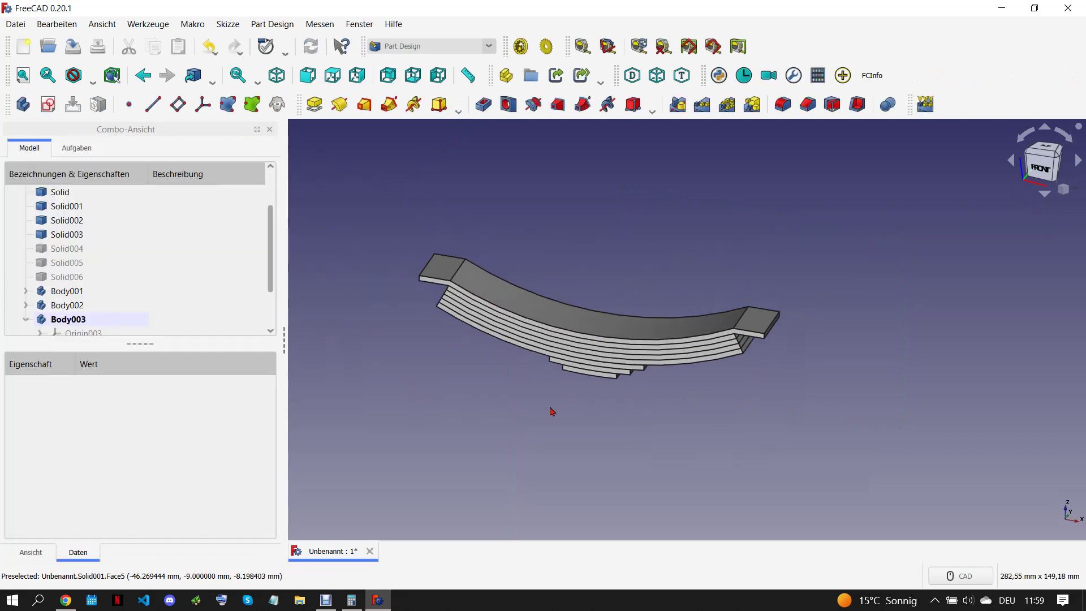
scroll(124, 318, down, 1)
click(99, 321)
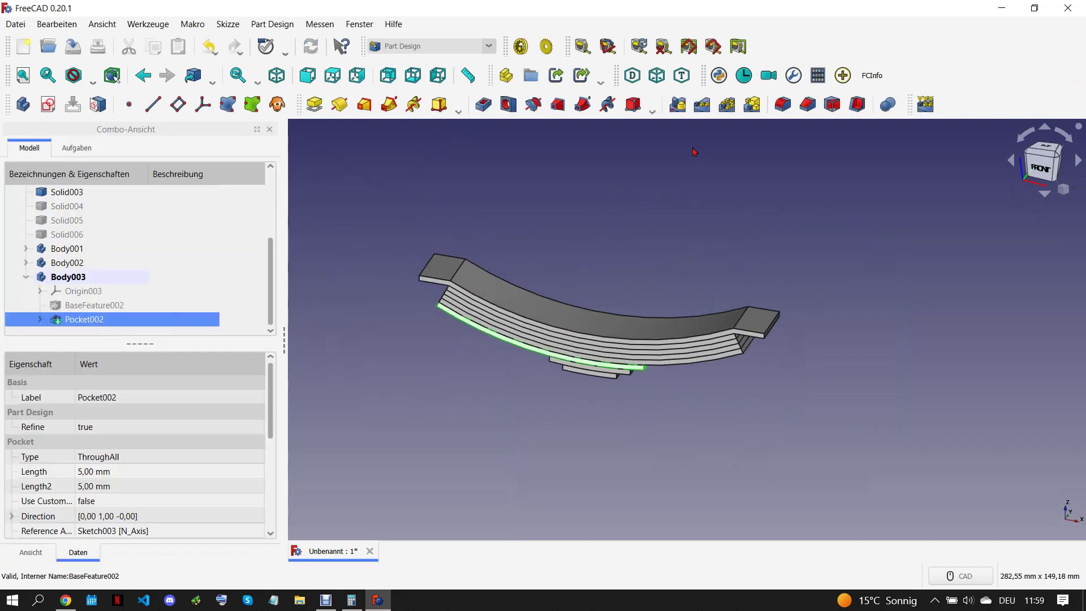
click(681, 109)
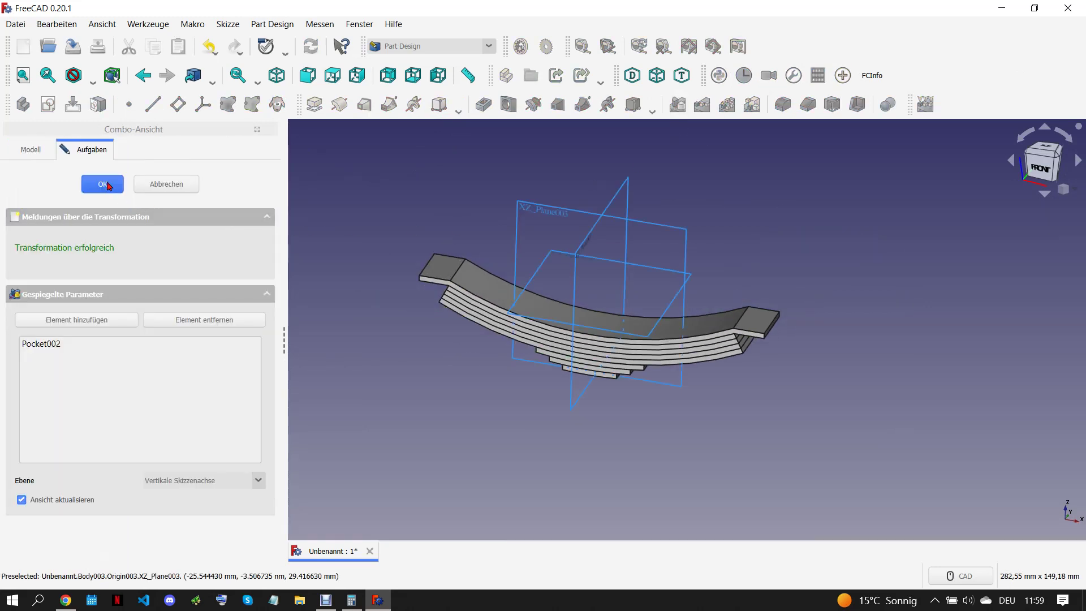
Step: Turn Solid003 into its own body, Body004
scroll(728, 335, up, 5)
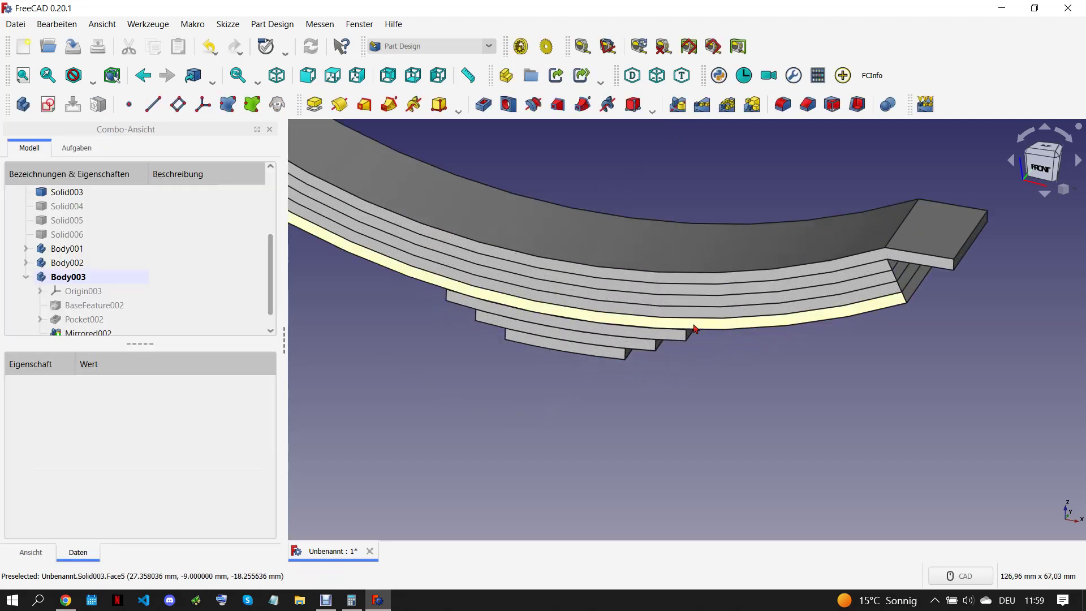
click(727, 323)
click(22, 104)
click(352, 412)
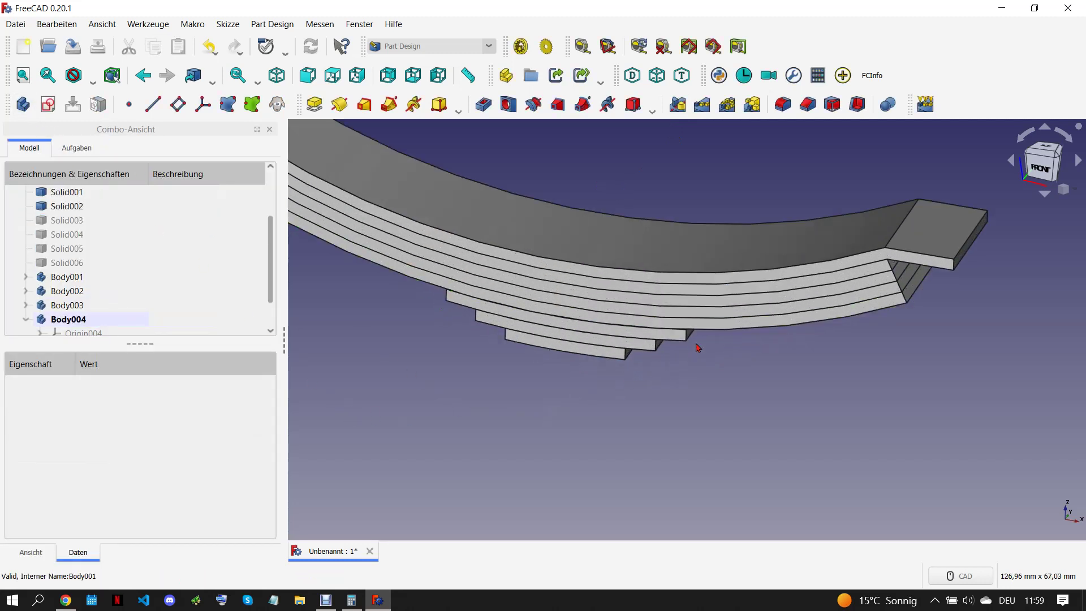
Step: Sketch a rectangle over the leaf's right end, 25 mm from the centre axis
click(717, 330)
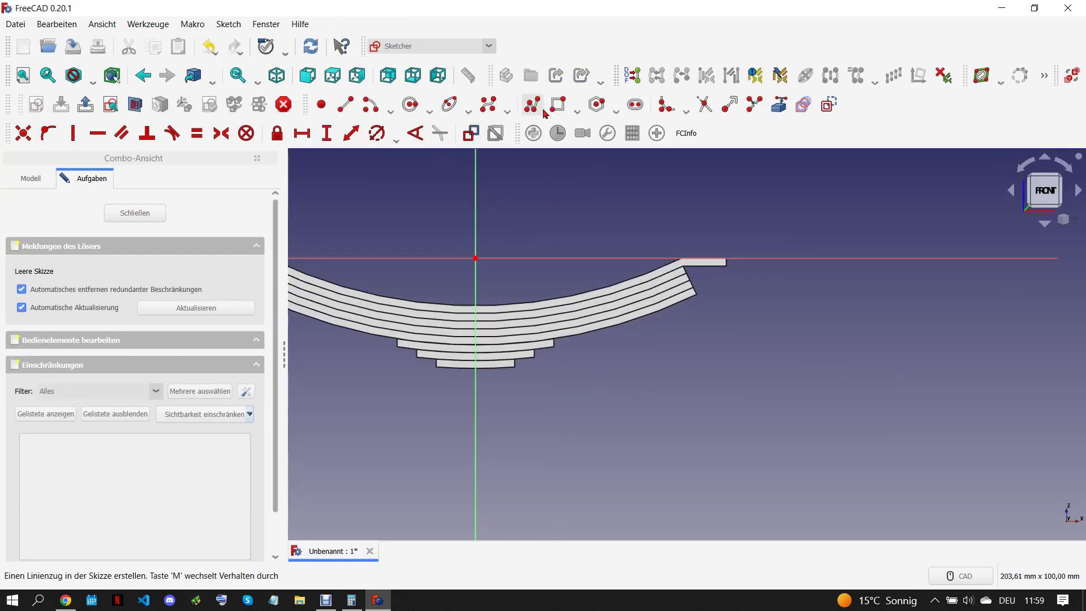
click(558, 104)
click(586, 350)
click(728, 247)
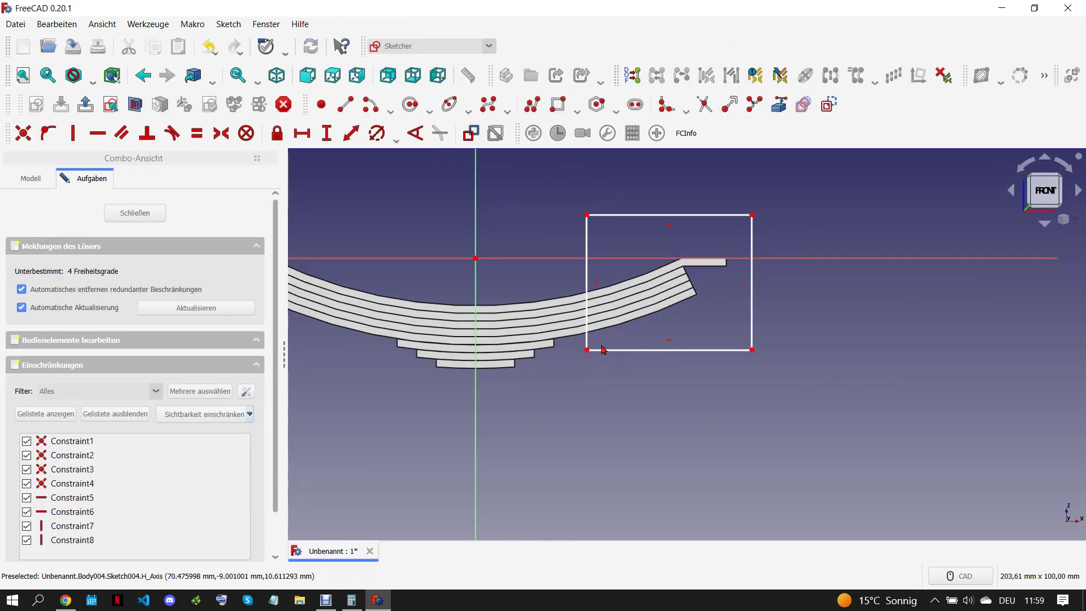
click(303, 134)
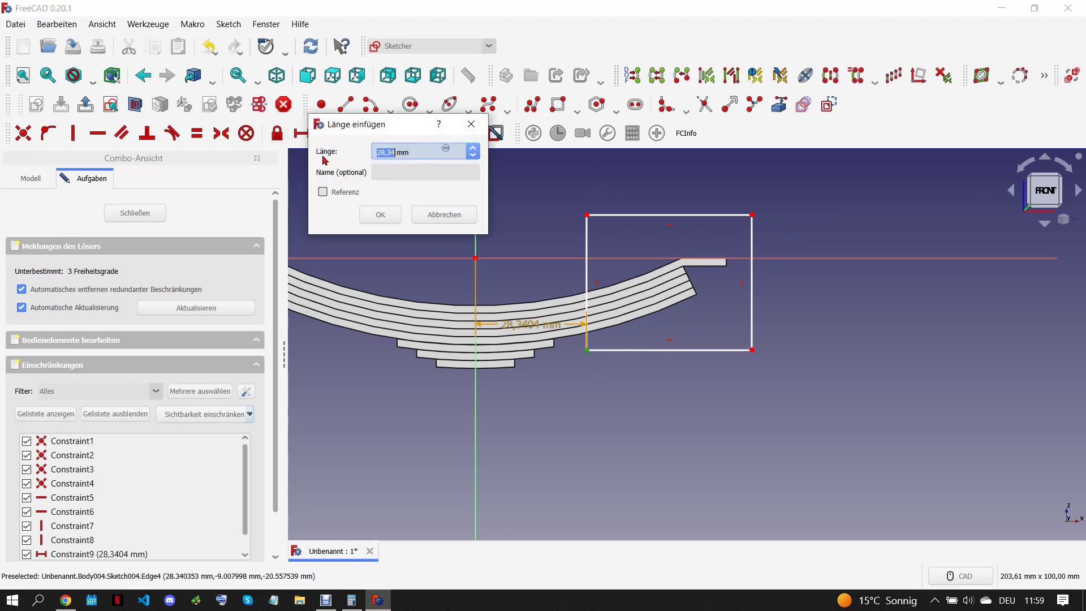
click(380, 214)
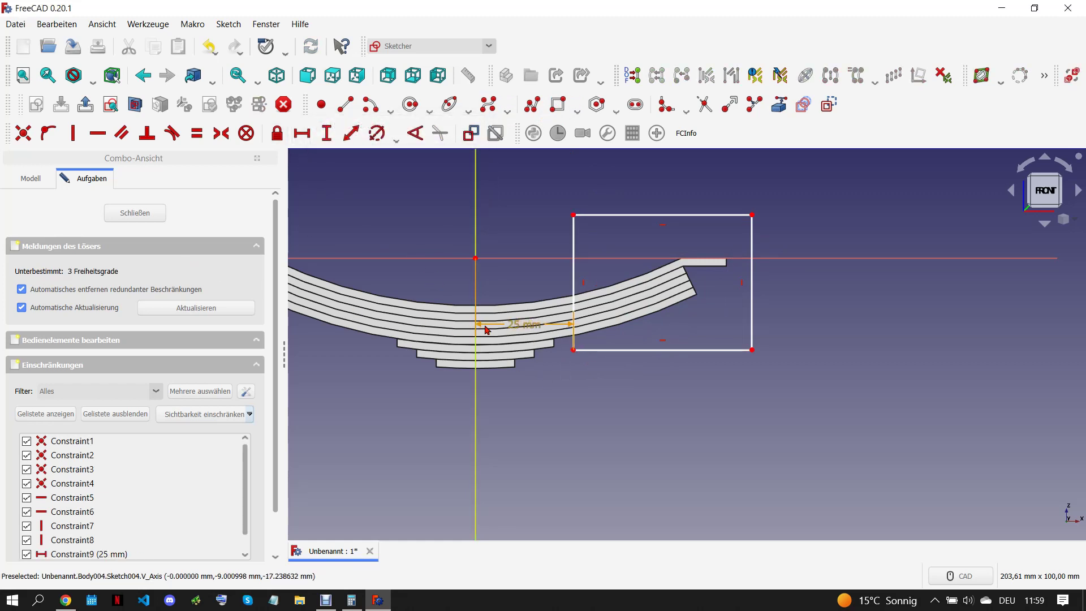
drag(486, 330, 444, 388)
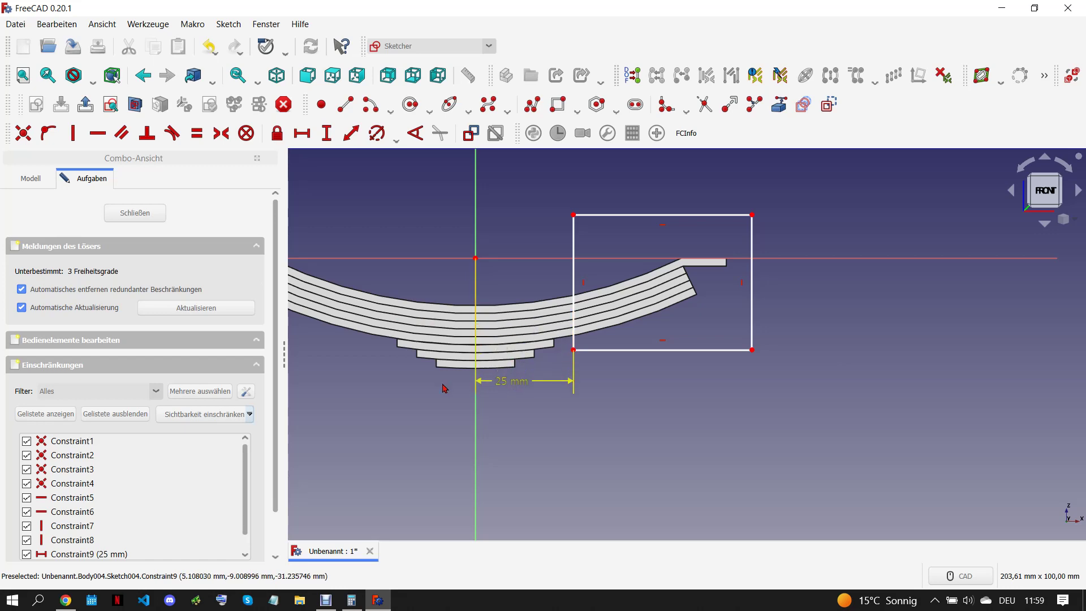
click(135, 212)
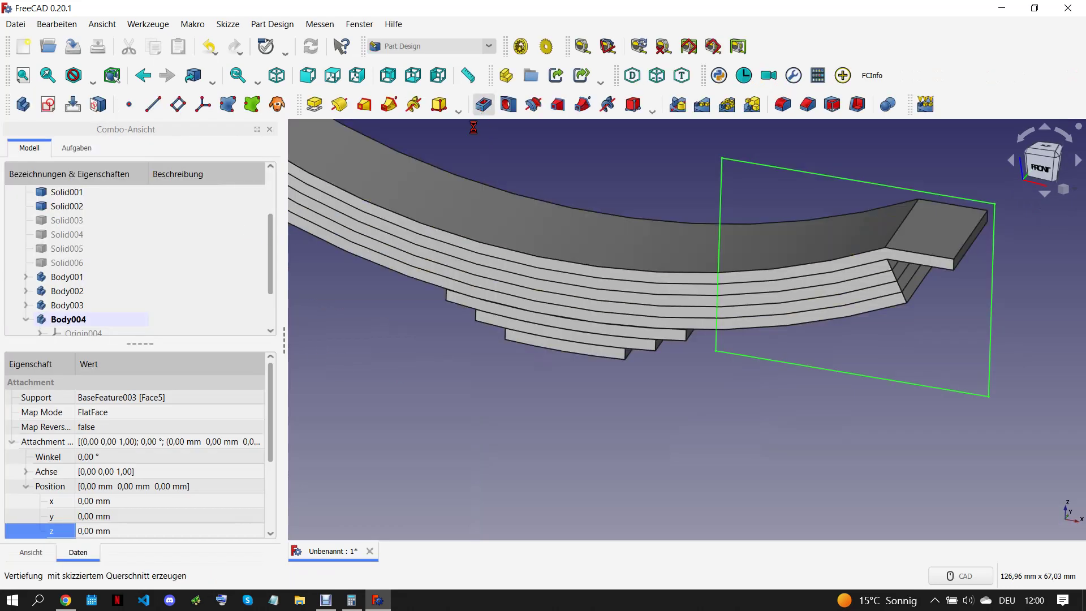
Step: Cut it as a Through all Pocket003 and mirror it as Mirrored003
click(484, 104)
click(187, 243)
click(147, 269)
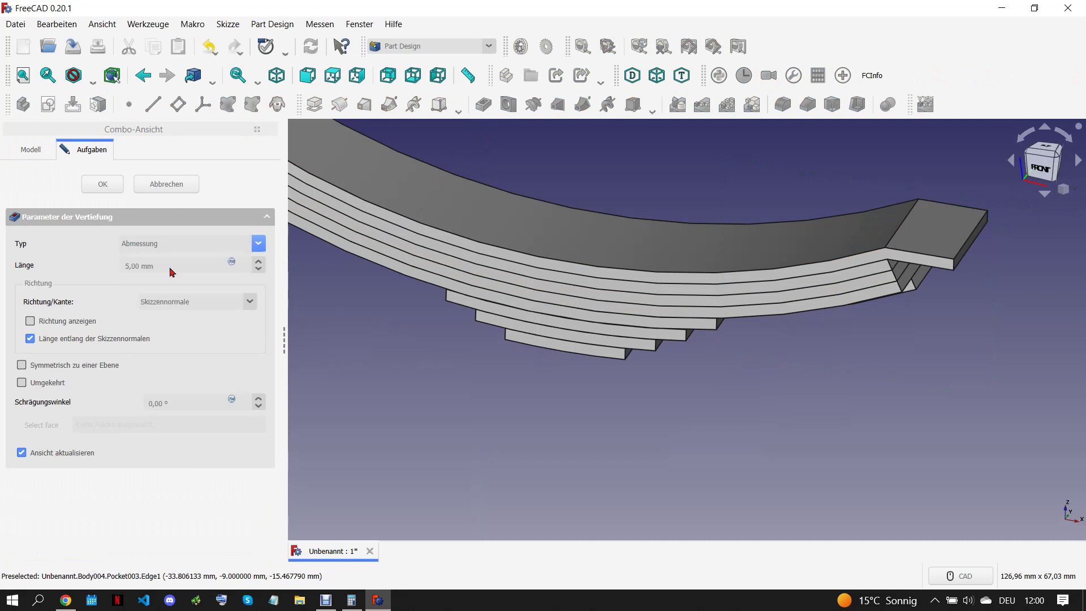
key(Return)
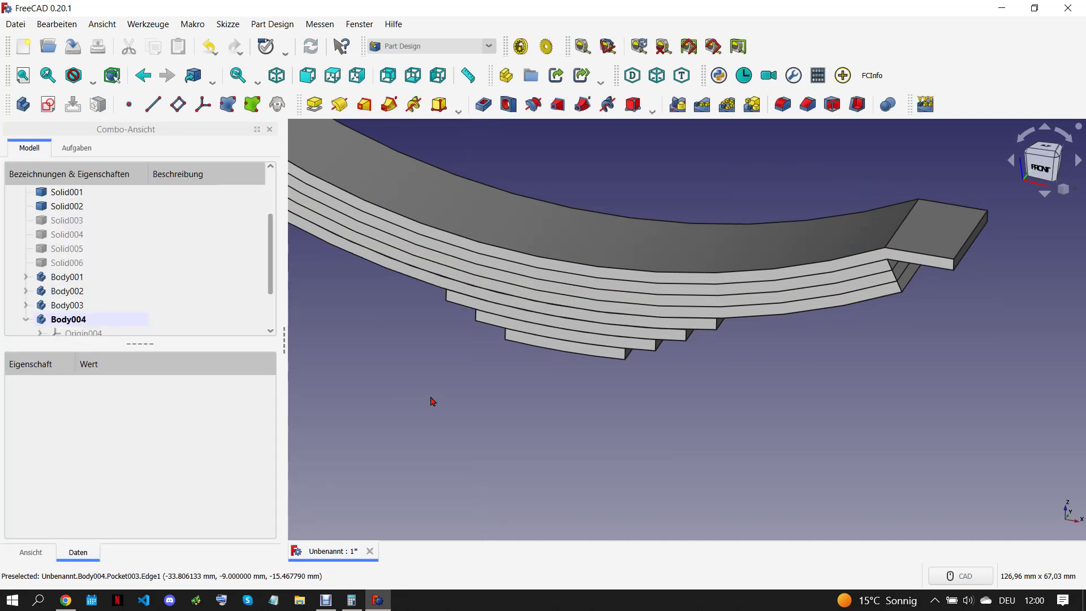
scroll(632, 383, down, 1)
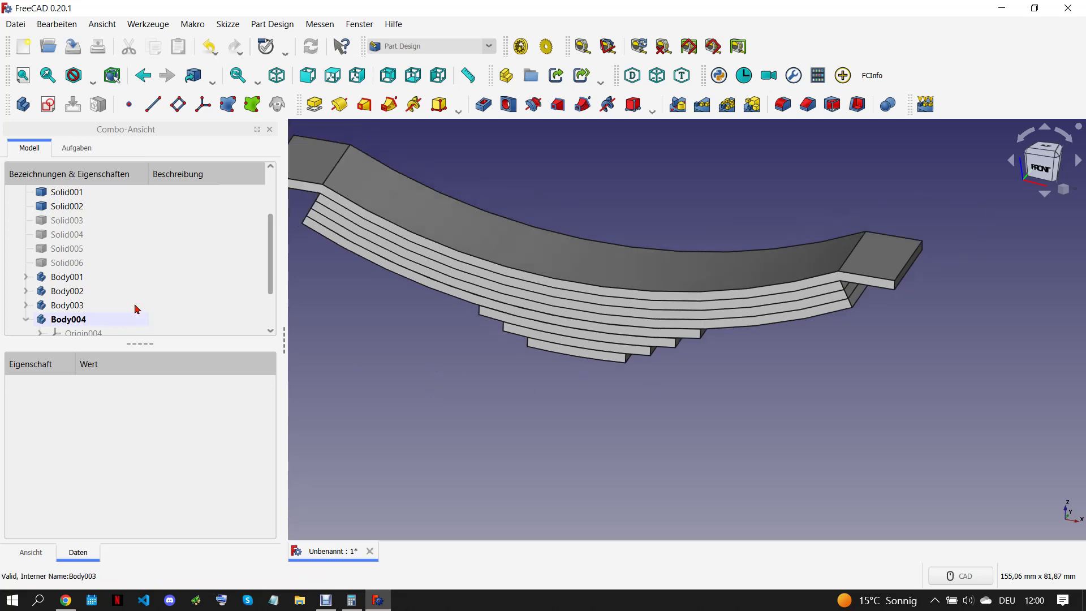
scroll(133, 302, down, 1)
click(83, 319)
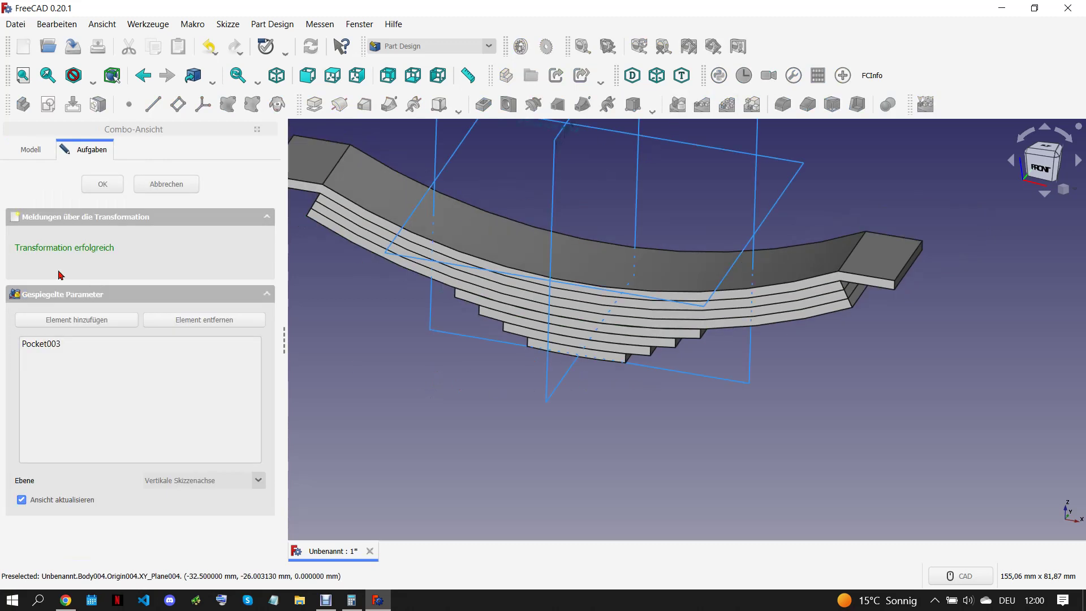
click(107, 185)
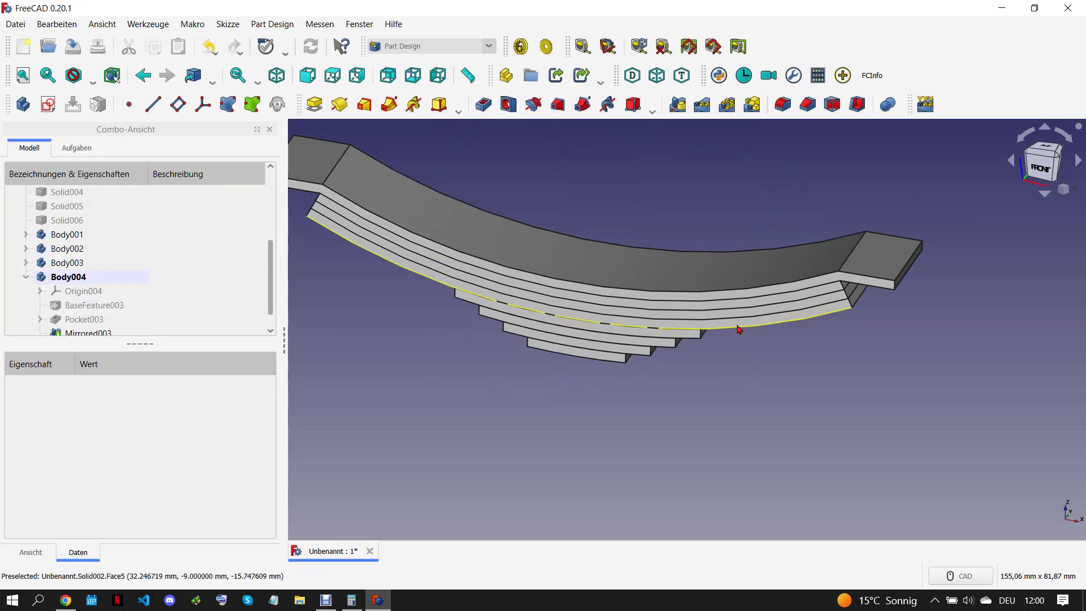
Step: Turn the next leaf solid into Body005 as an independent copy and start a sketch on it
click(48, 104)
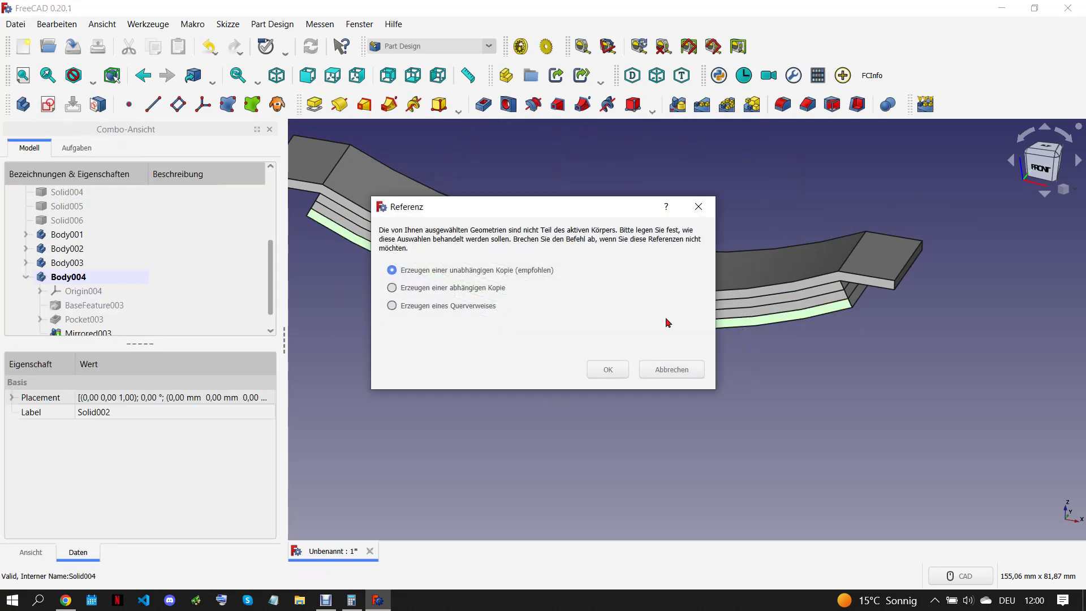
click(699, 206)
click(48, 104)
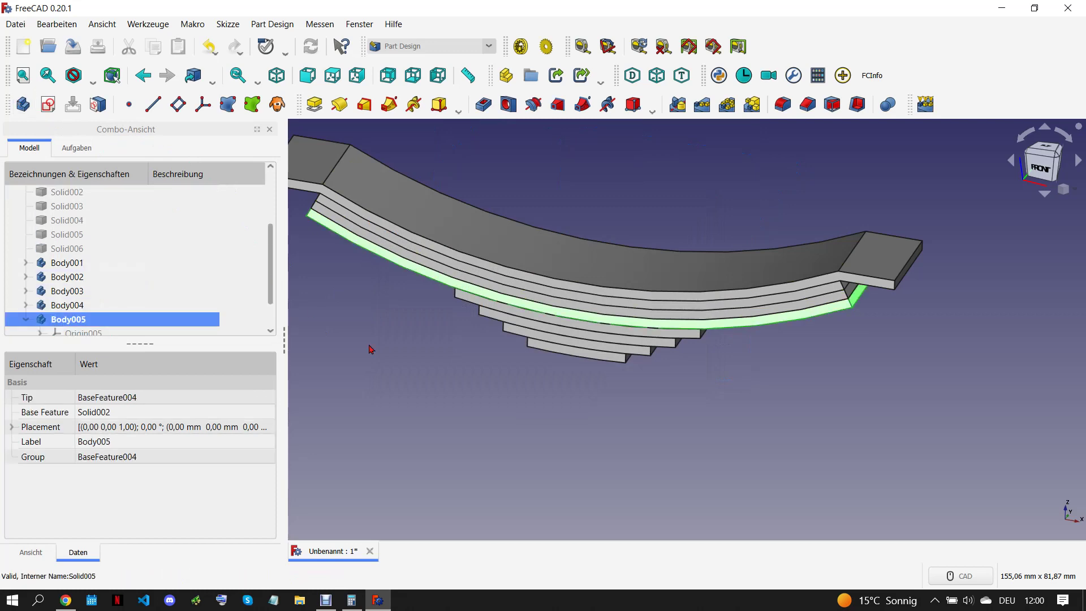
click(753, 323)
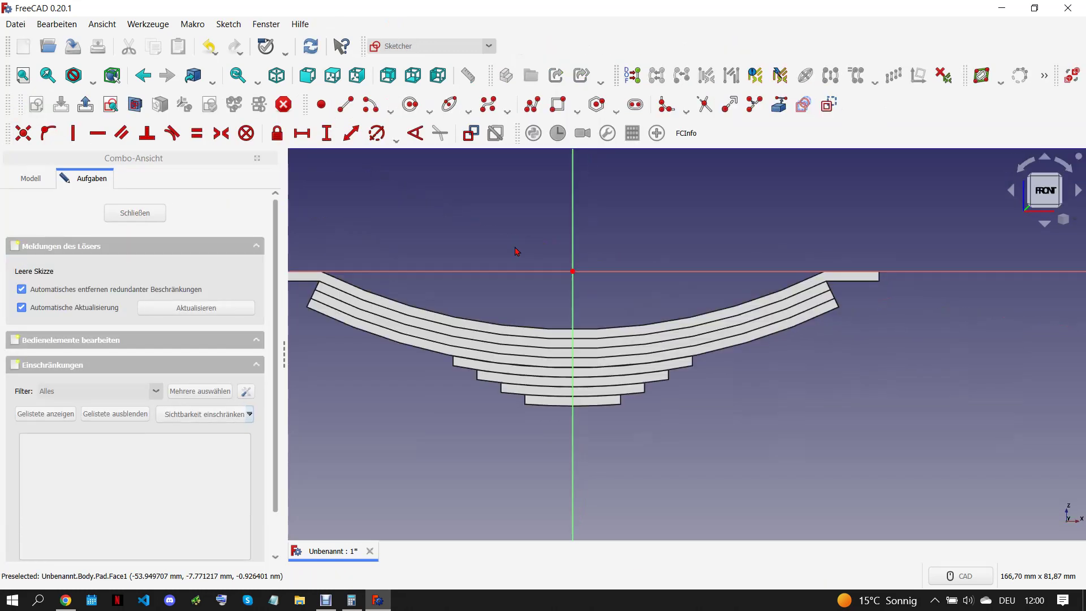
Step: Sketch a rectangle over the leaf's right end, starting 30 mm from the centre axis
click(558, 104)
click(718, 375)
click(915, 245)
click(717, 376)
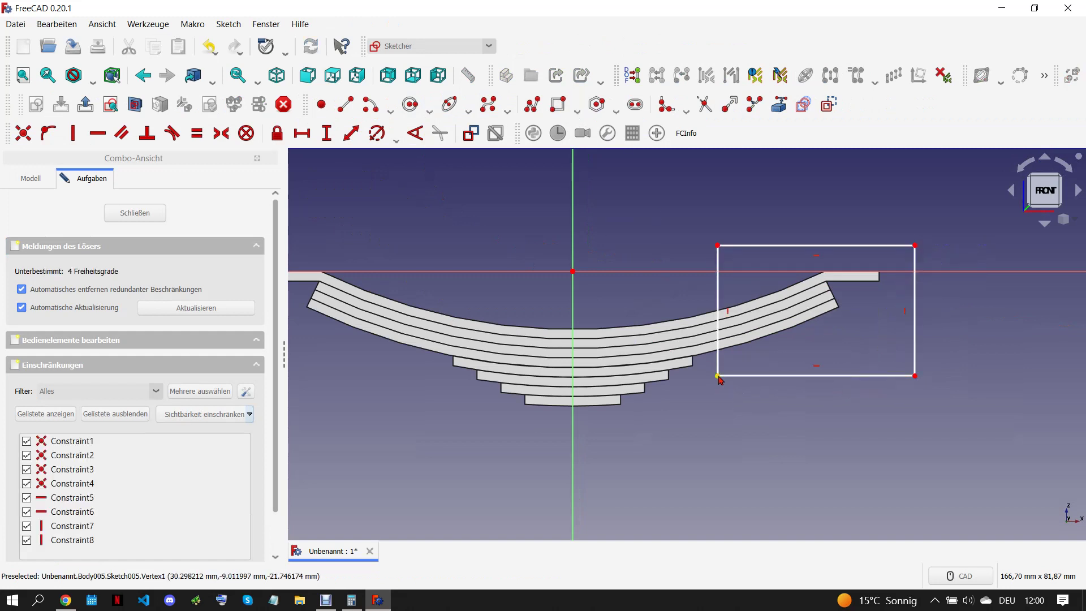
click(304, 133)
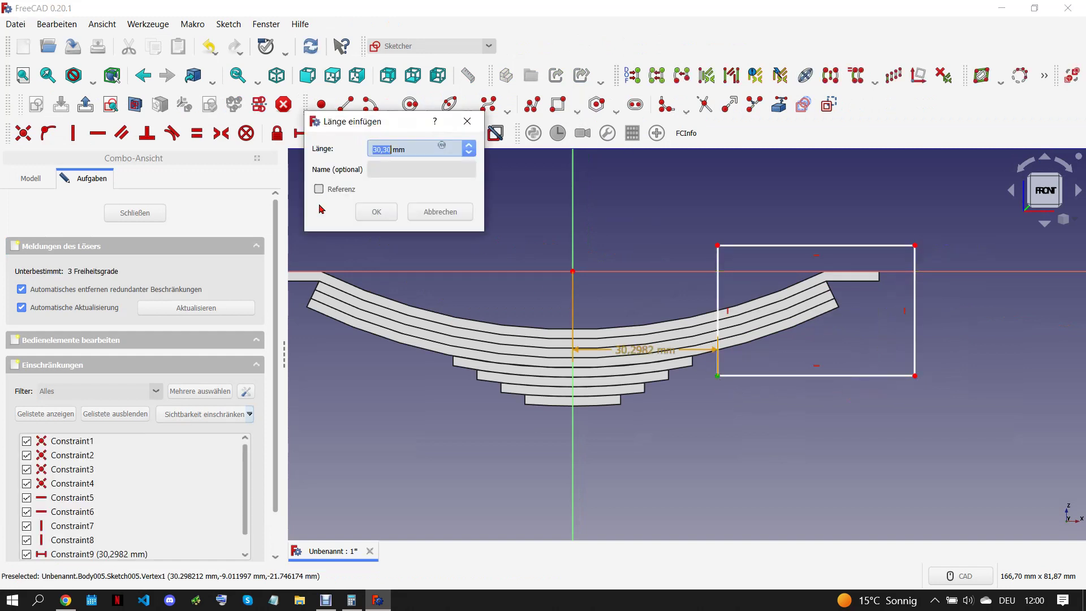
text(30)
key(Return)
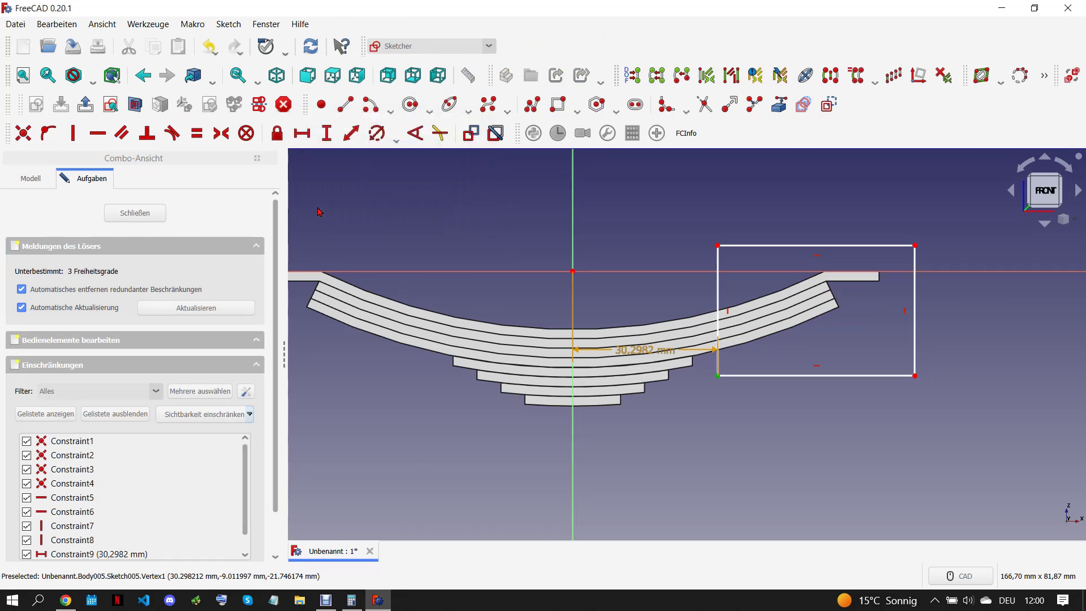
drag(638, 353, 638, 425)
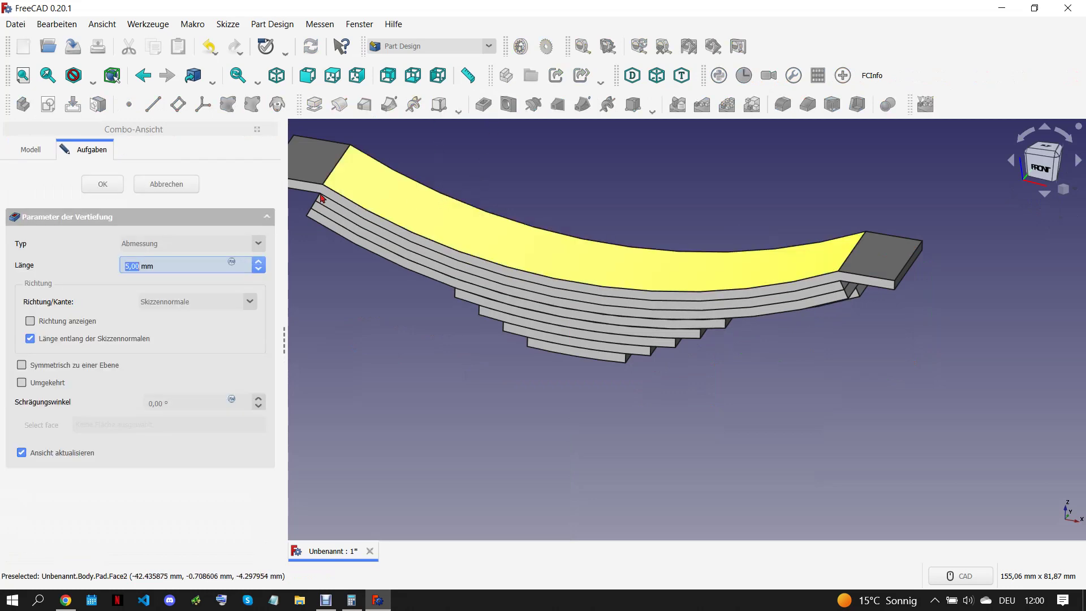
Step: Cut the rectangle as a through-all pocket and mirror it to the leaf's other end
click(258, 243)
click(171, 270)
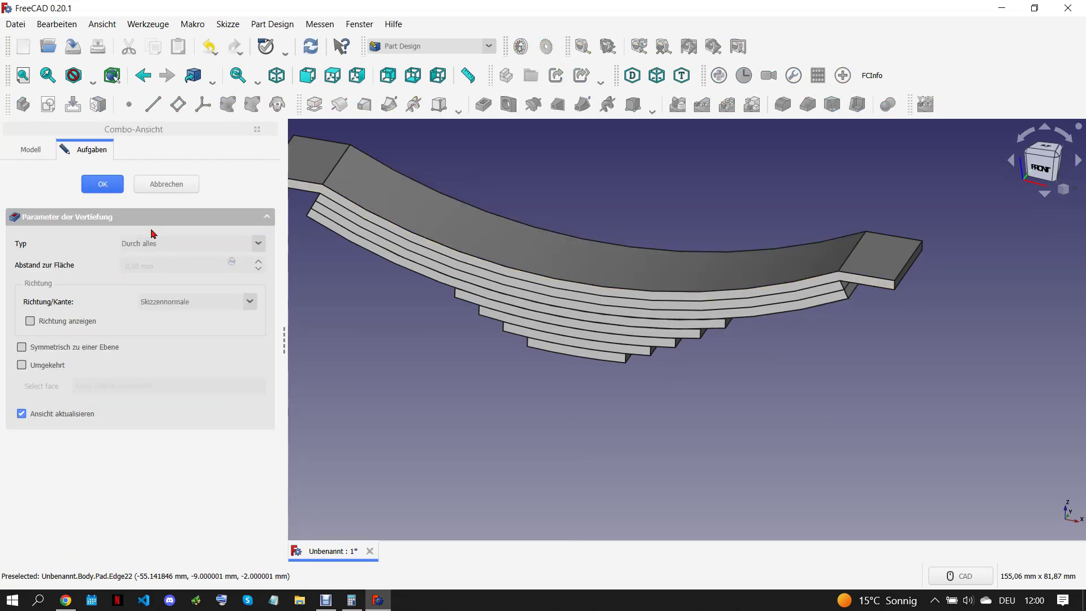
key(Return)
click(121, 318)
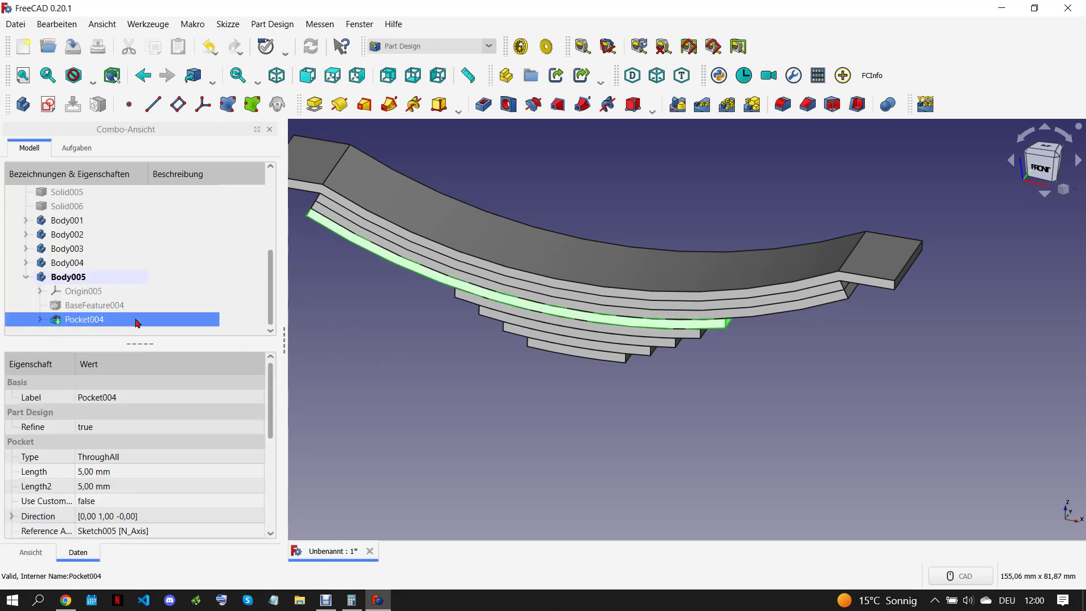
click(679, 104)
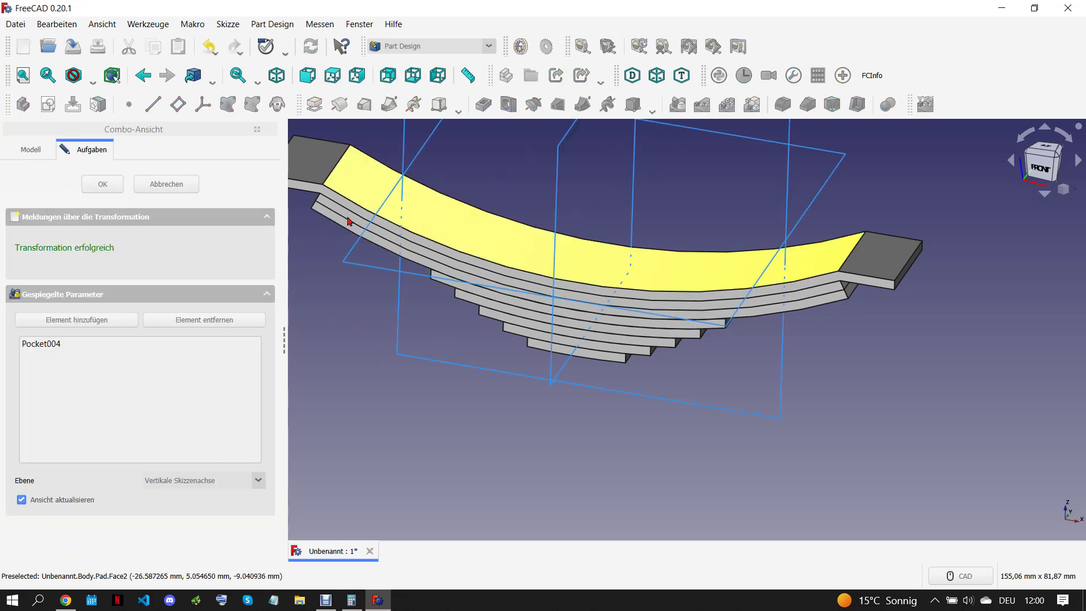
key(Return)
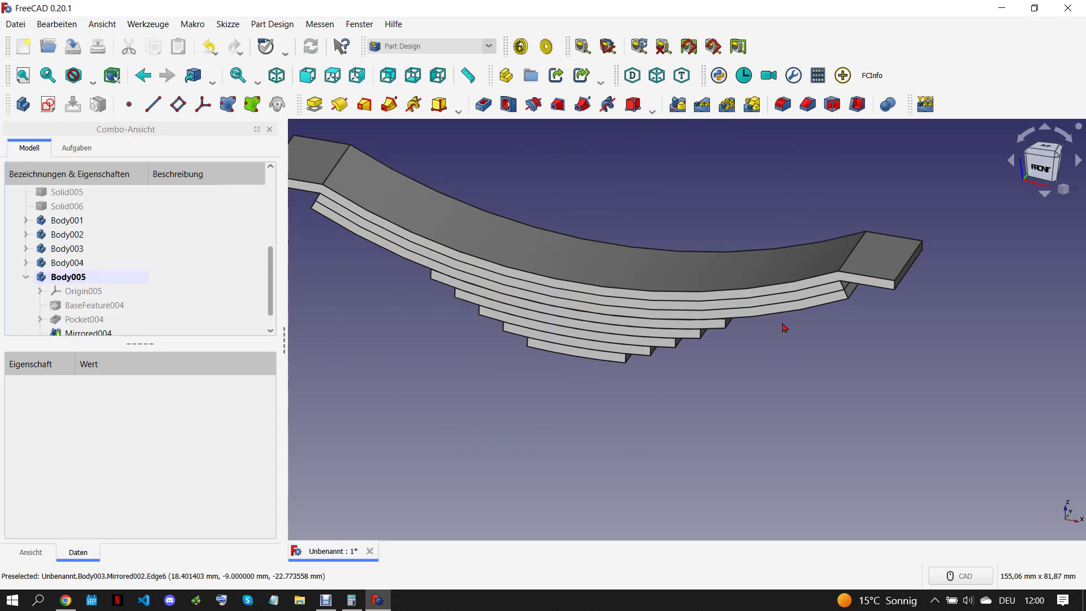
click(324, 206)
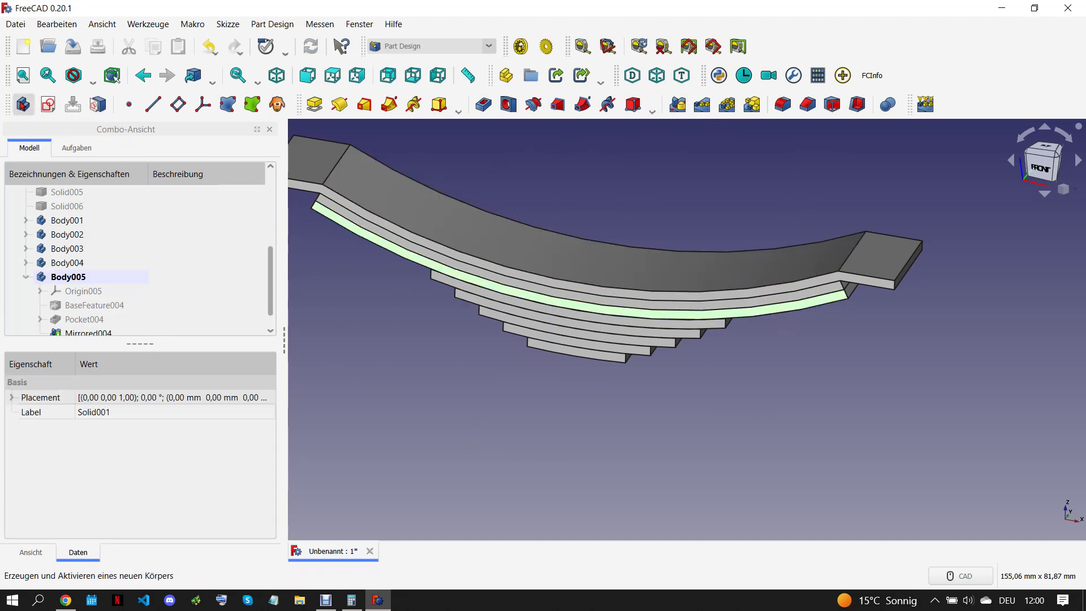
Step: Create Body006 from the selected leaf and start a sketch on it
click(22, 104)
click(473, 250)
click(48, 104)
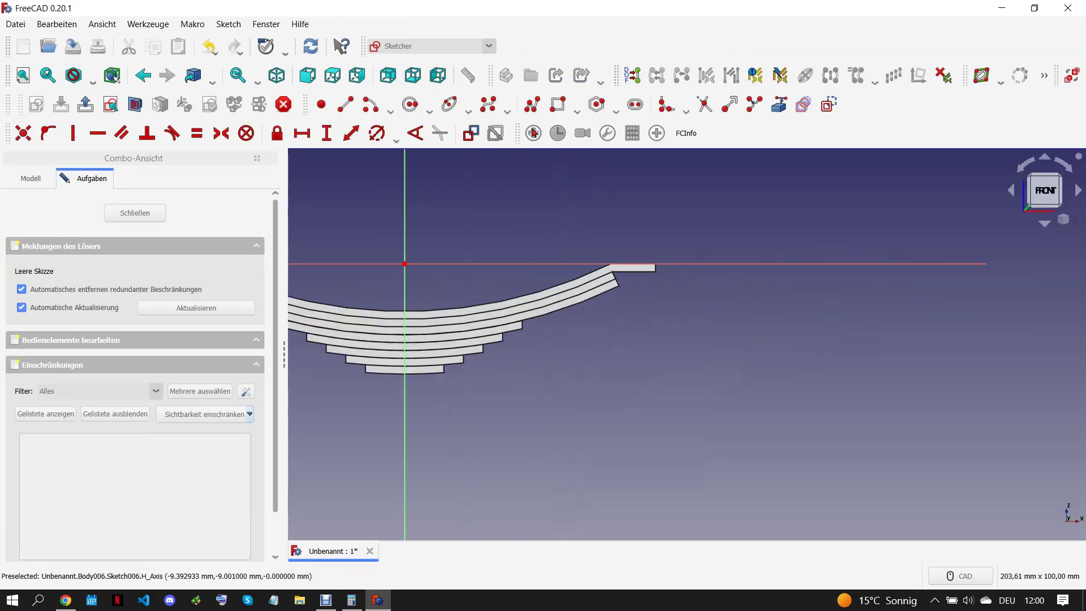
Step: Sketch a rectangle over the leaf's right end, 35 mm from the centre axis
click(558, 104)
click(548, 333)
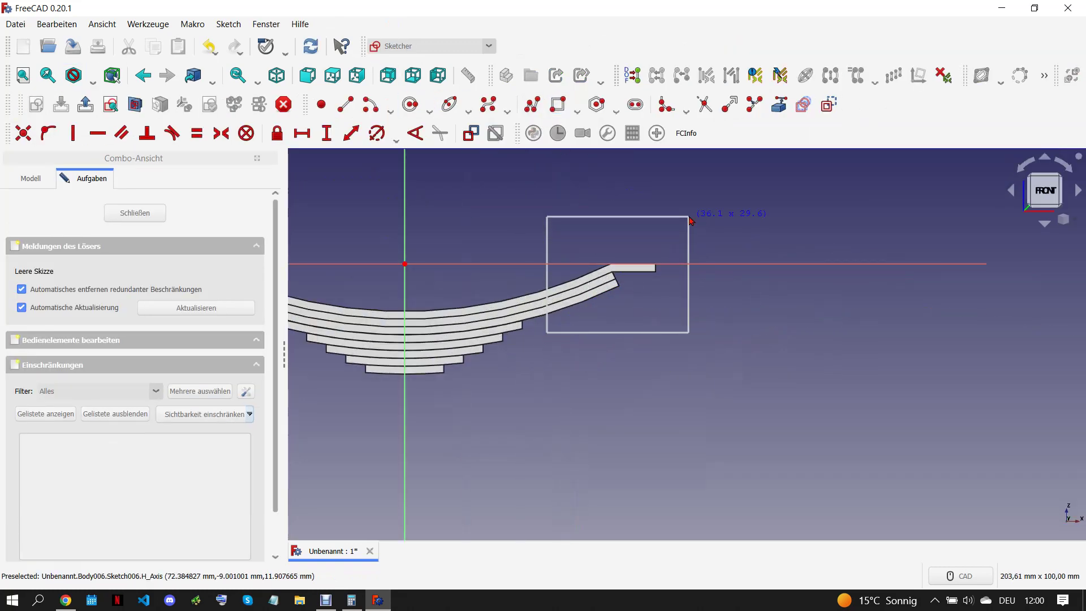
click(689, 216)
click(548, 334)
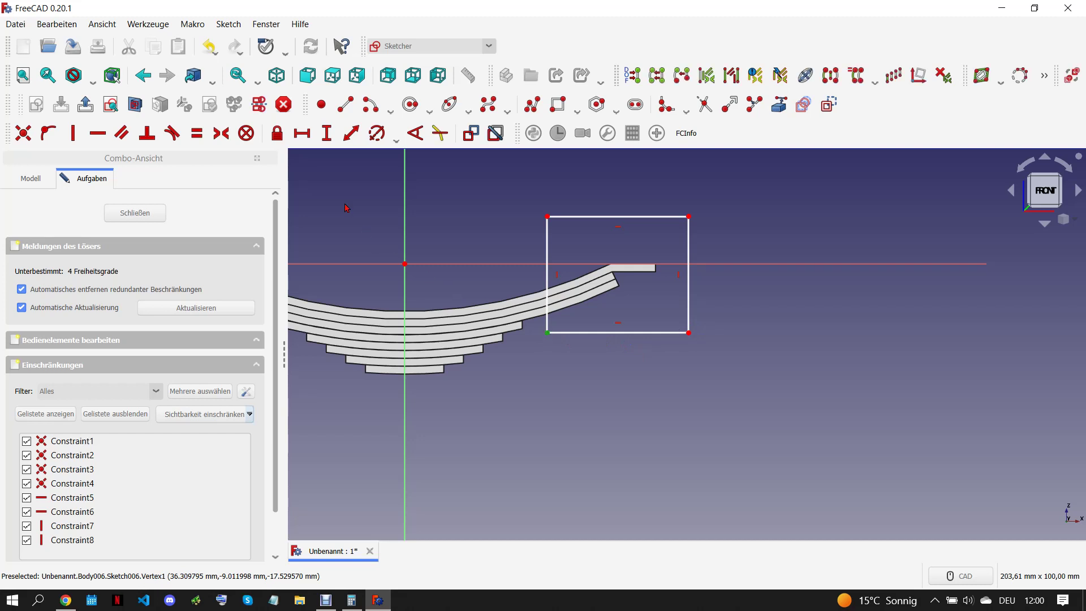
click(302, 132)
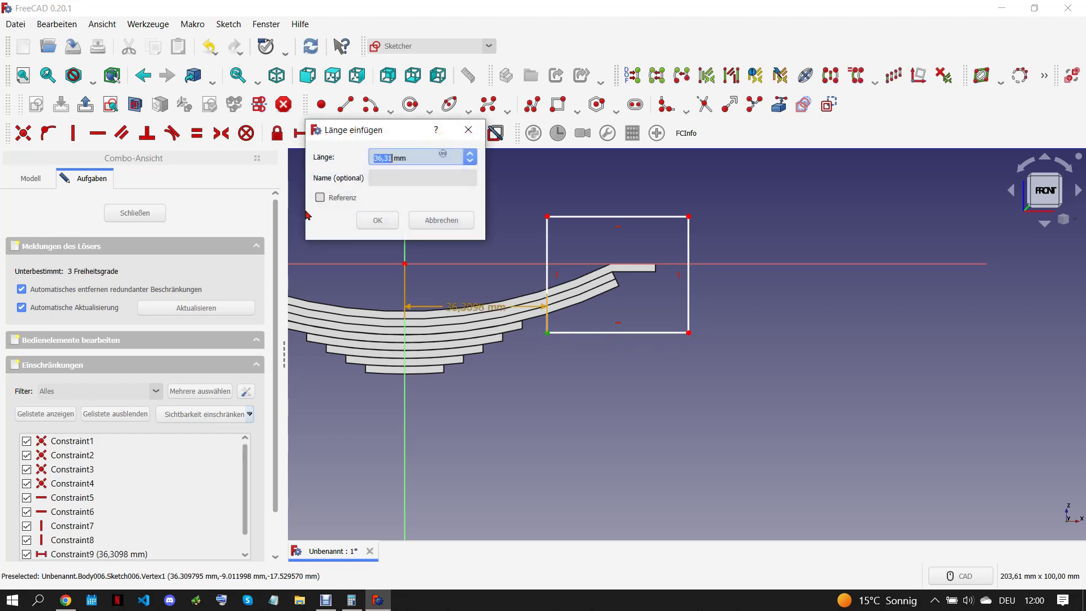
click(378, 220)
drag(463, 408, 594, 433)
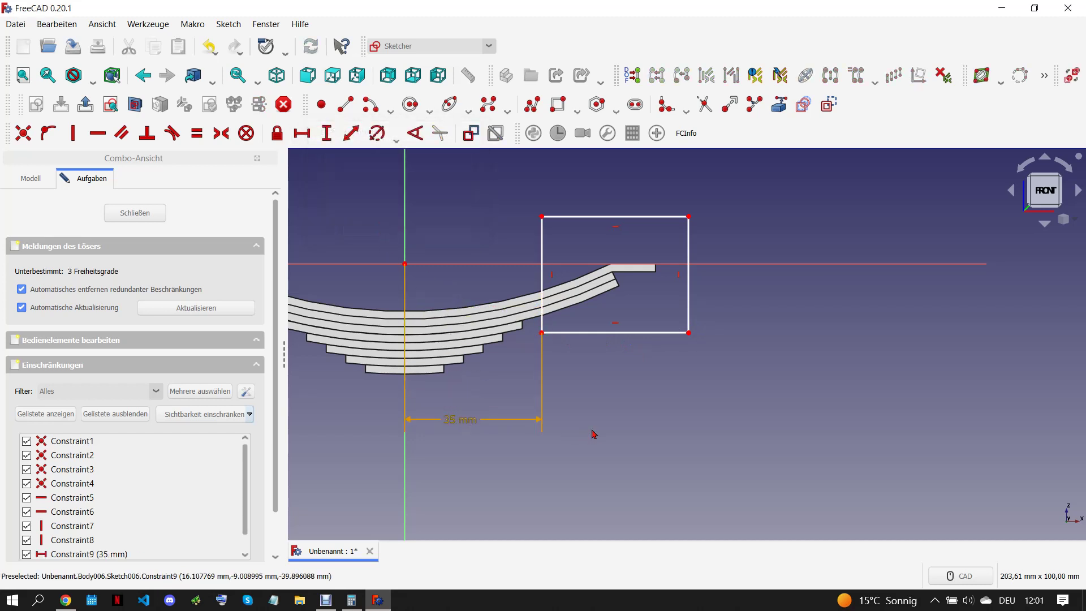
click(163, 212)
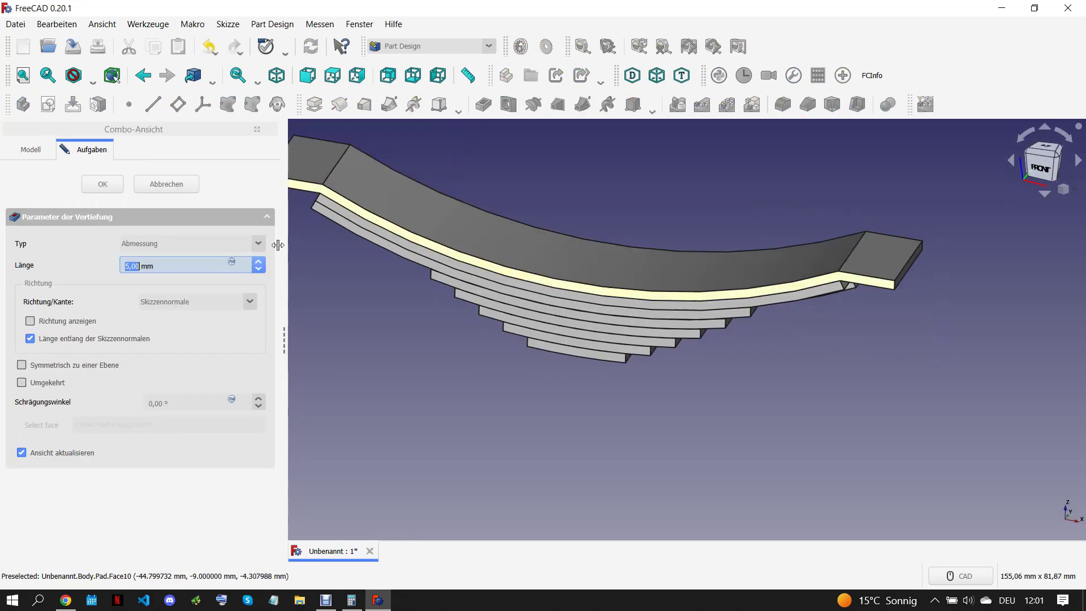
Step: Cut a through-all Pocket005, mirror it to the other end, and pick the second leaf
click(194, 243)
click(142, 261)
click(103, 184)
click(105, 322)
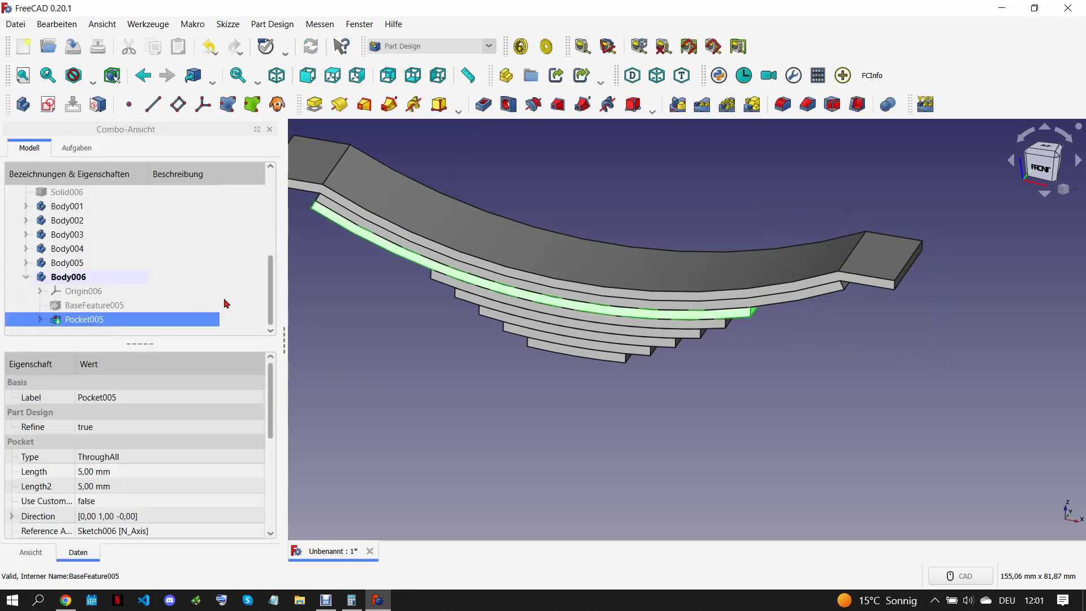
click(678, 104)
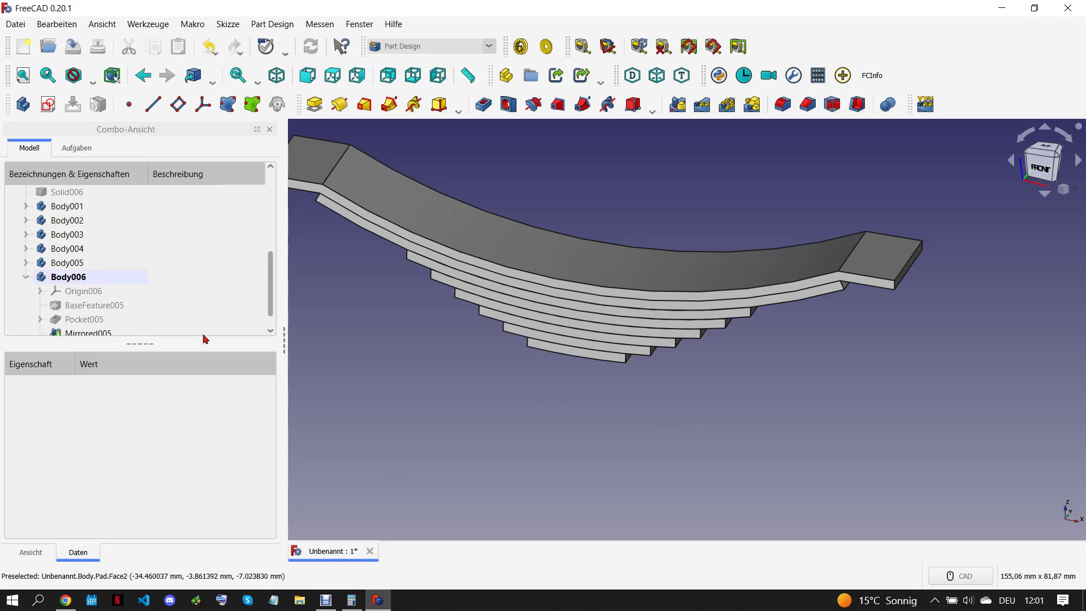
scroll(128, 322, down, 1)
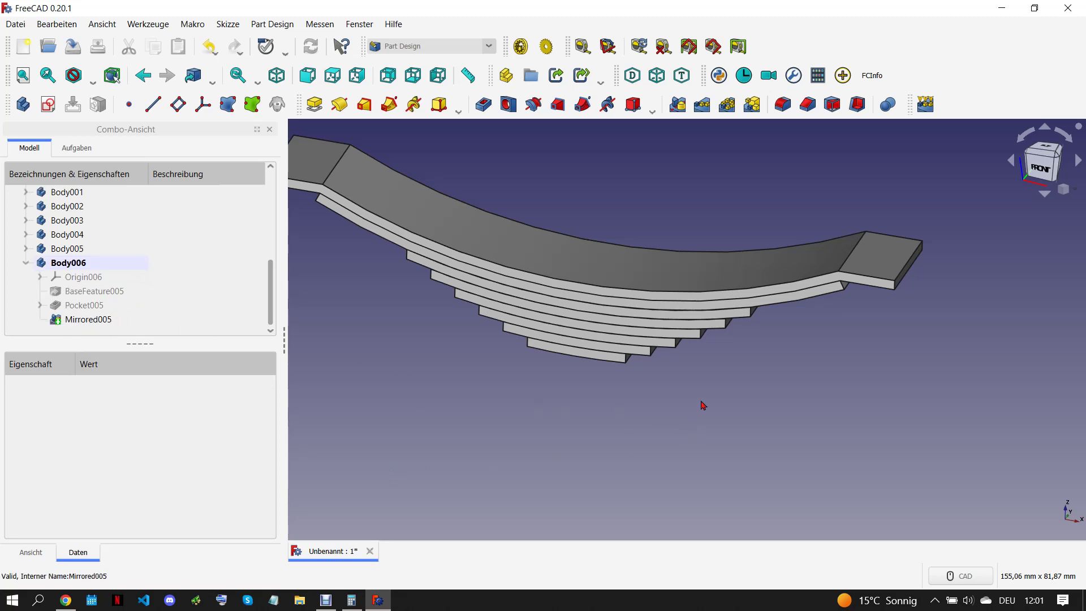
click(735, 289)
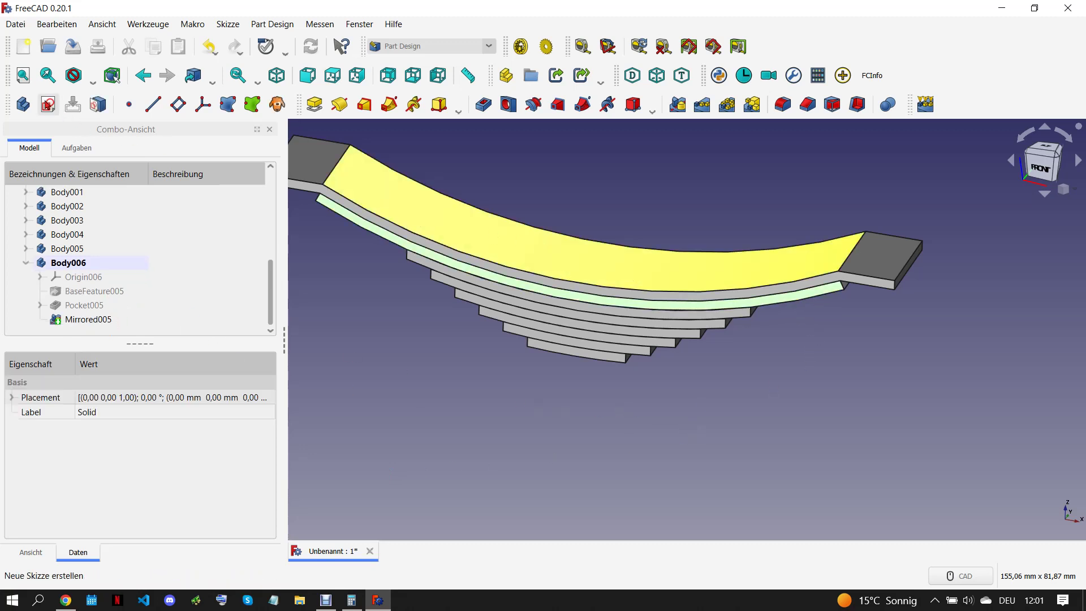
Step: Create Body007 from the second leaf and sketch a rectangle over its right end
click(23, 104)
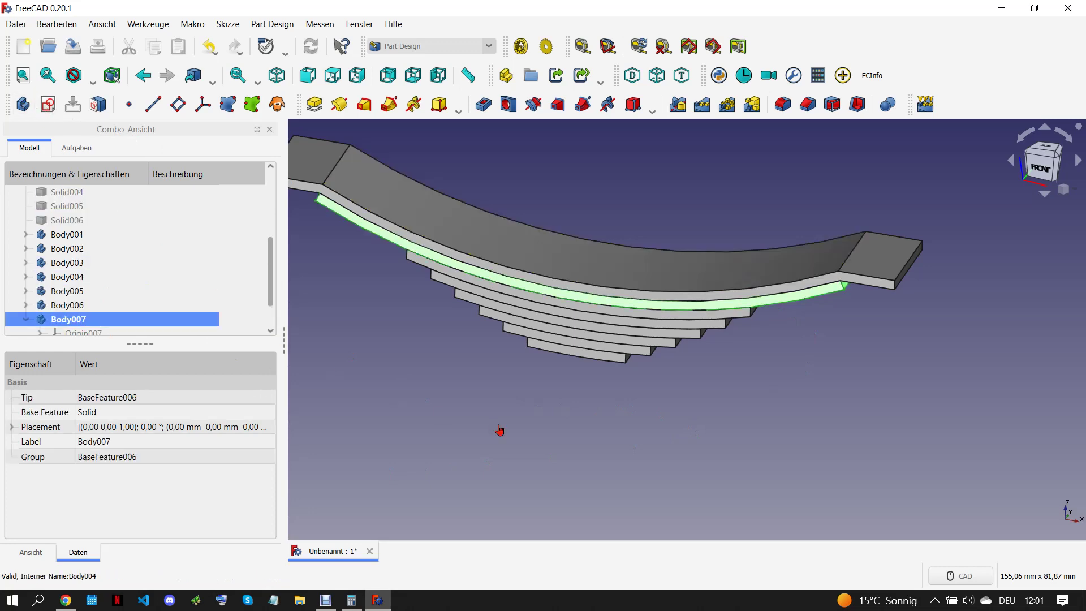
click(743, 304)
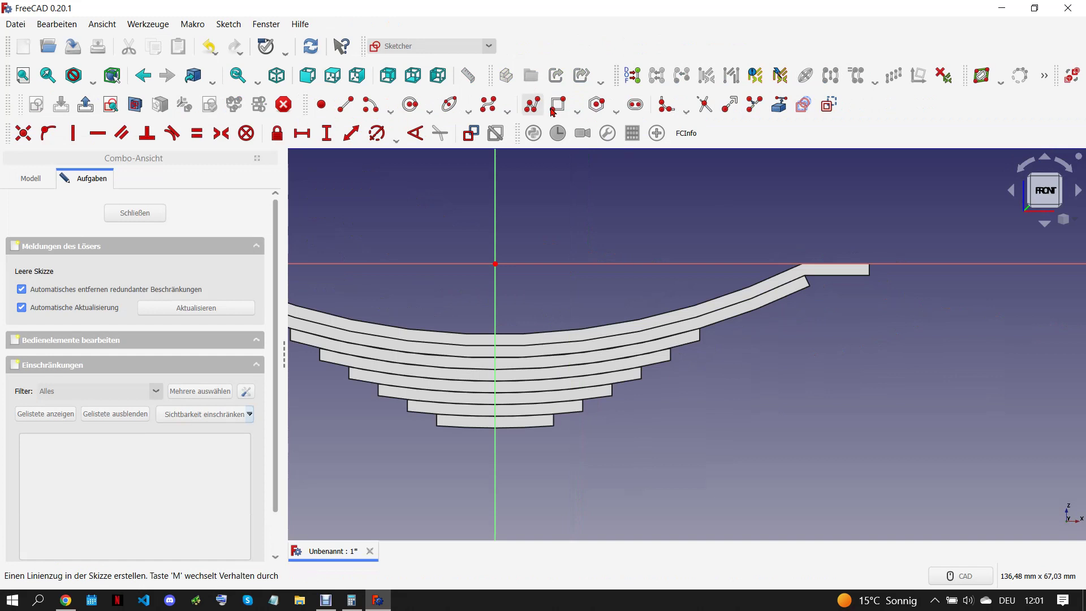
click(559, 104)
click(732, 377)
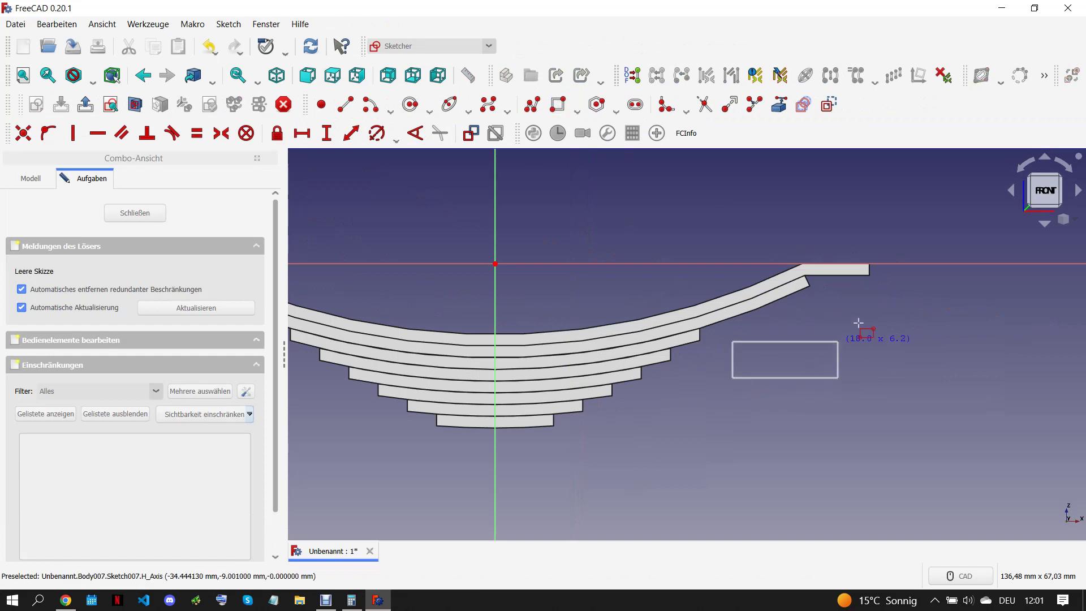
click(913, 226)
key(Escape)
Step: Place the rectangle's left edge 40 mm from the centre axis and finish the sketch
click(733, 356)
click(302, 133)
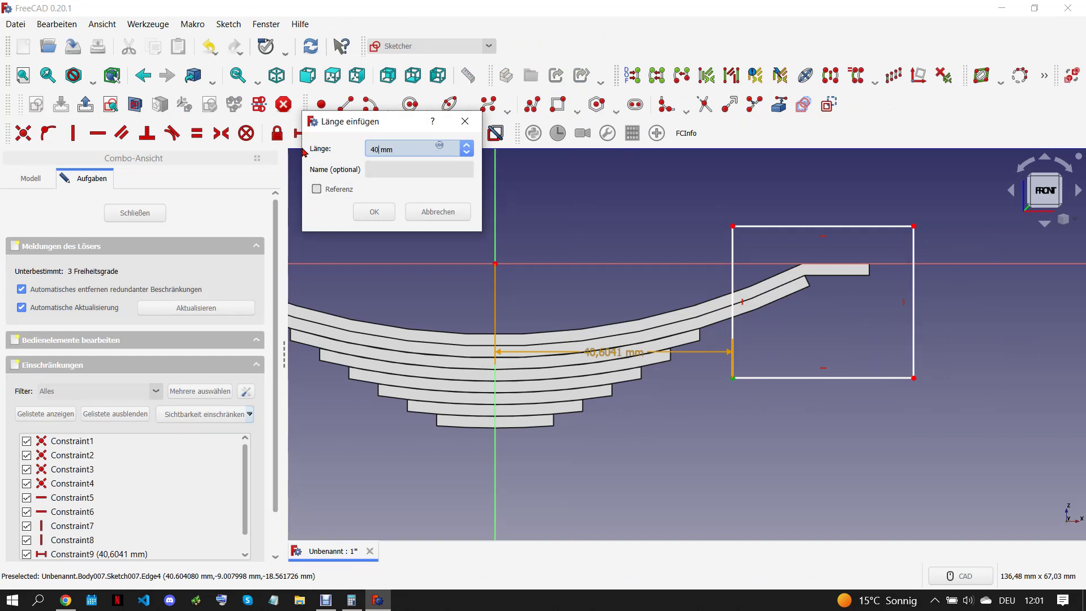
key(Return)
drag(605, 360, 598, 451)
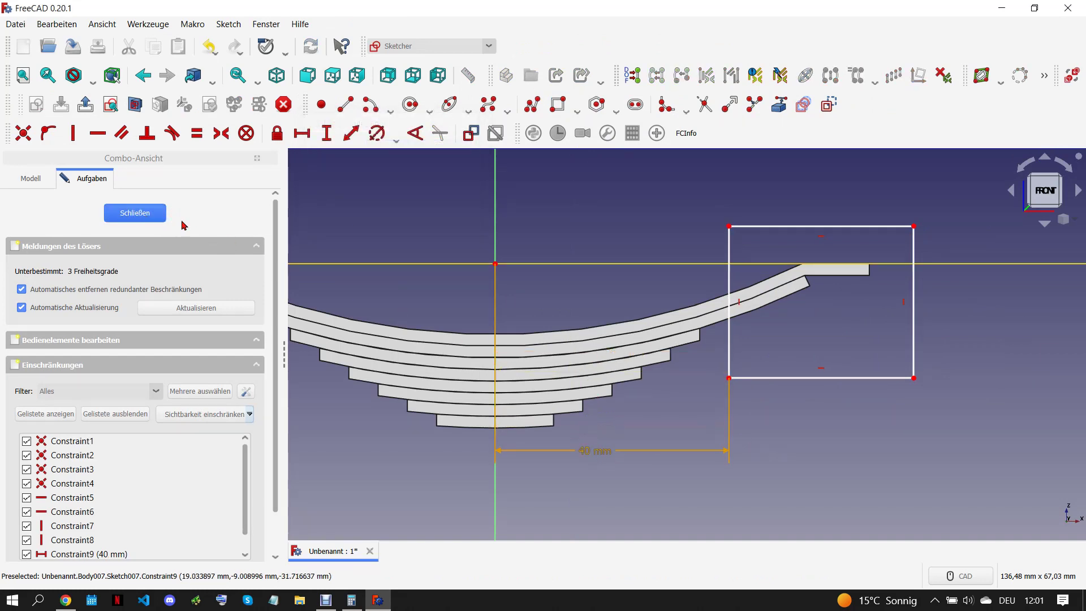
key(Escape)
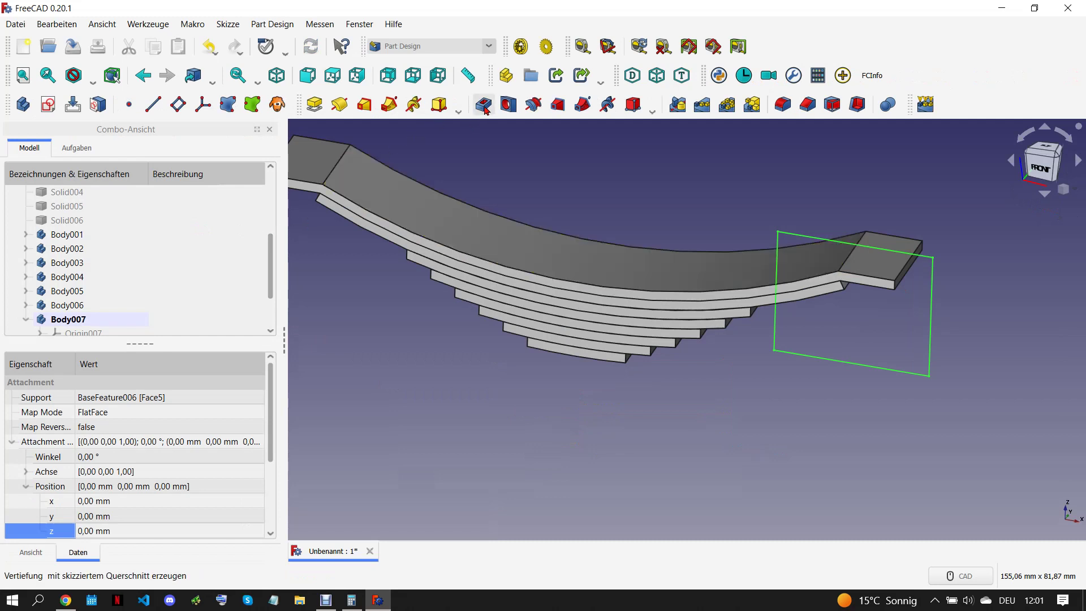
Step: Cut a through-all Pocket006 and mirror it to the leaf's other end
click(177, 243)
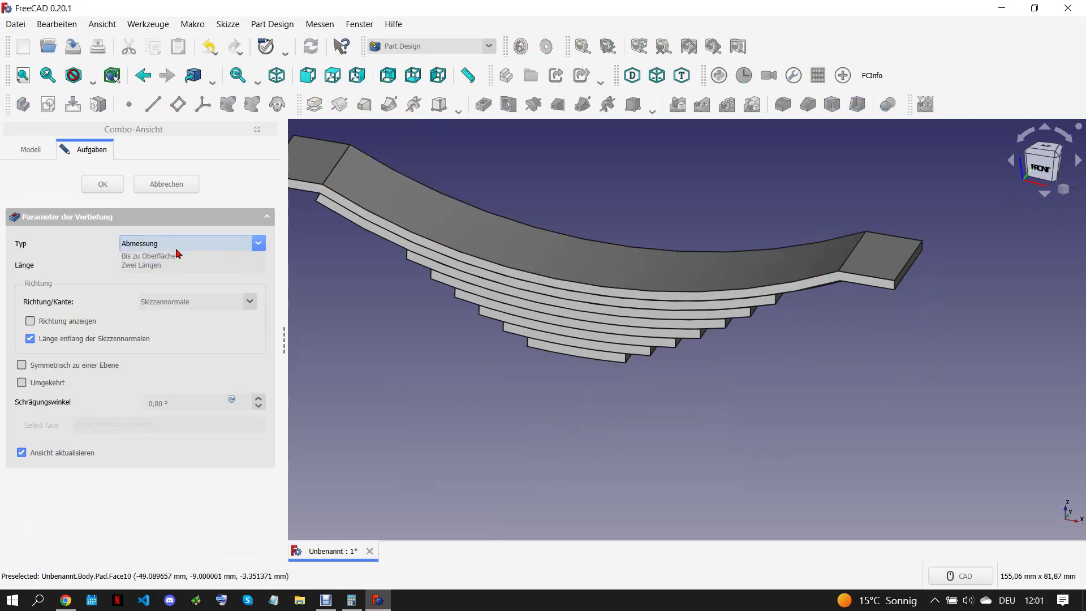
click(165, 269)
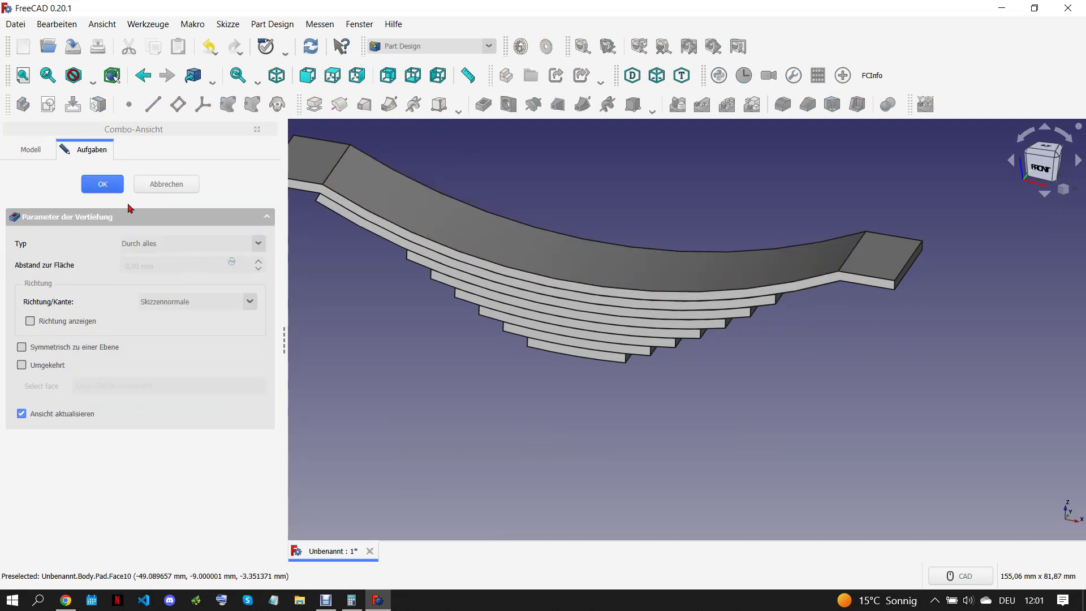
key(Return)
click(95, 320)
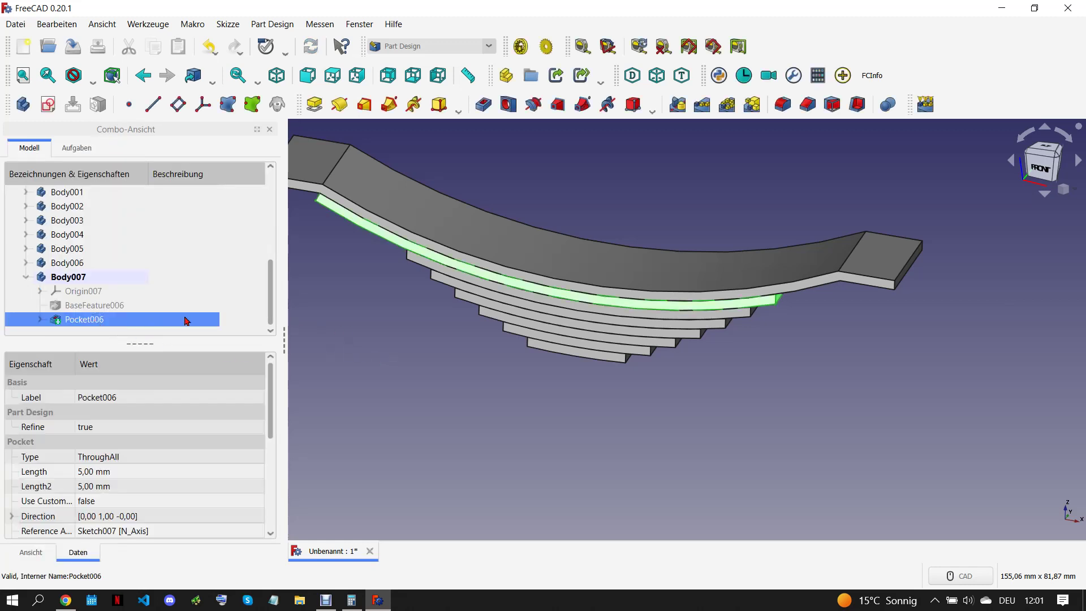
click(677, 104)
scroll(722, 207, down, 2)
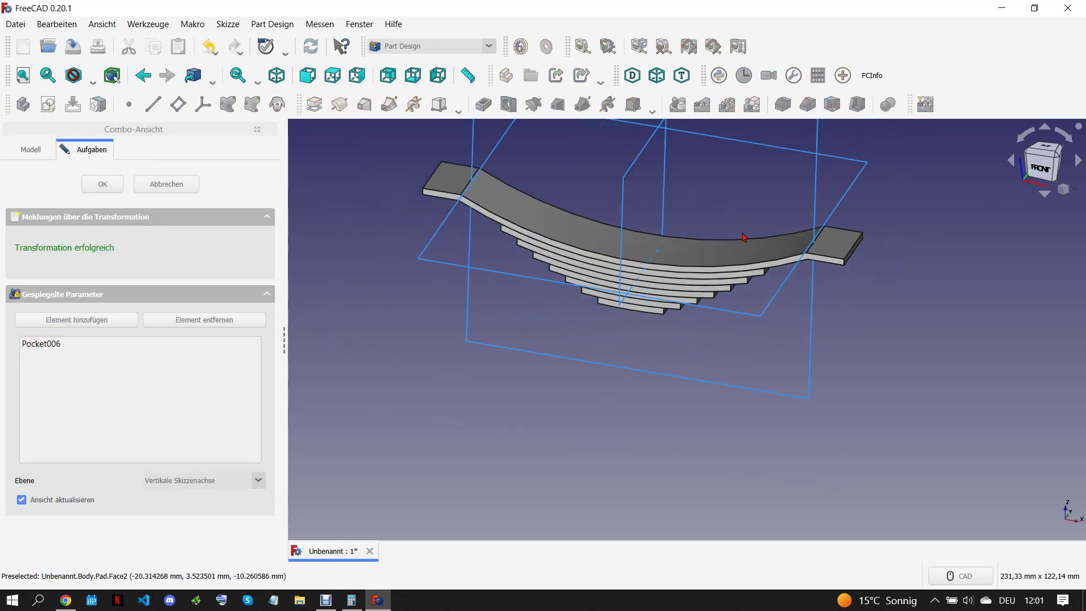
scroll(721, 206, down, 1)
click(102, 184)
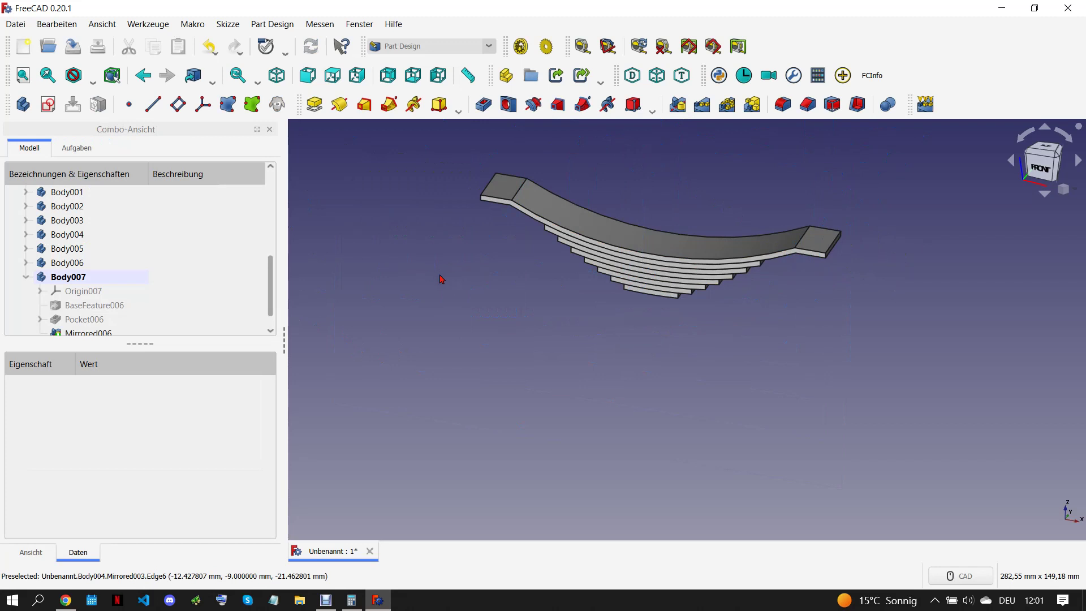
Step: Select every leaf body, from the top leaf's Body through Body007, in the tree
click(26, 278)
scroll(95, 259, up, 1)
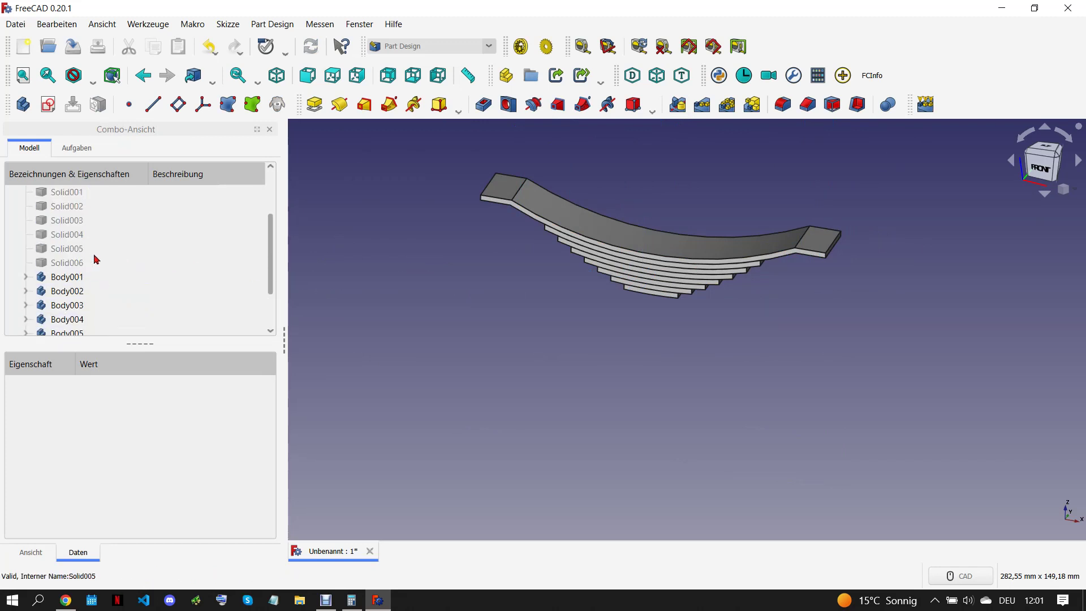
click(102, 276)
scroll(138, 284, down, 1)
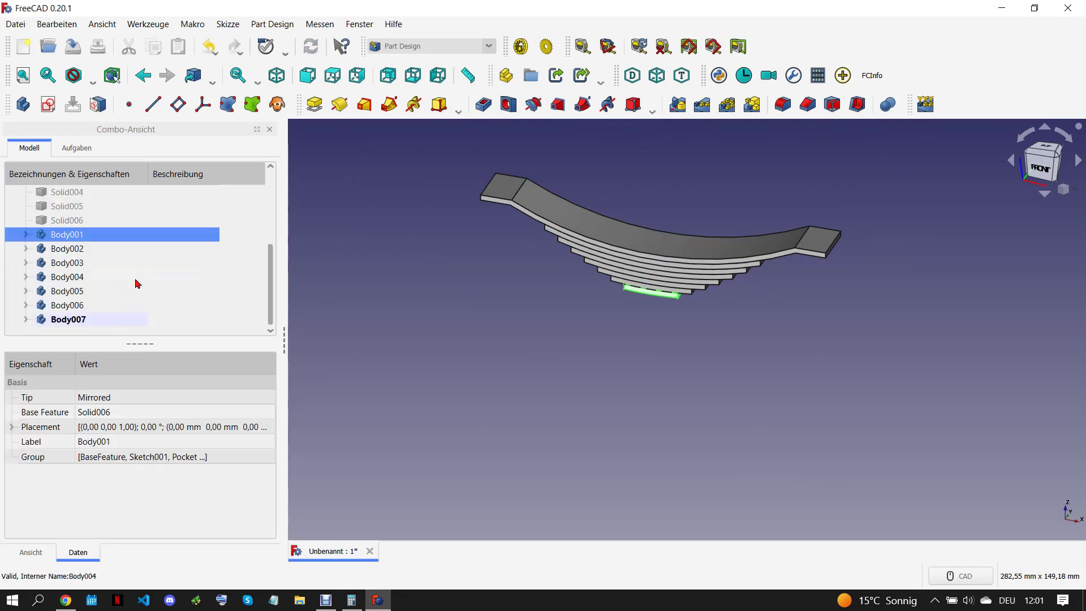
shift+click(86, 320)
scroll(179, 237, up, 3)
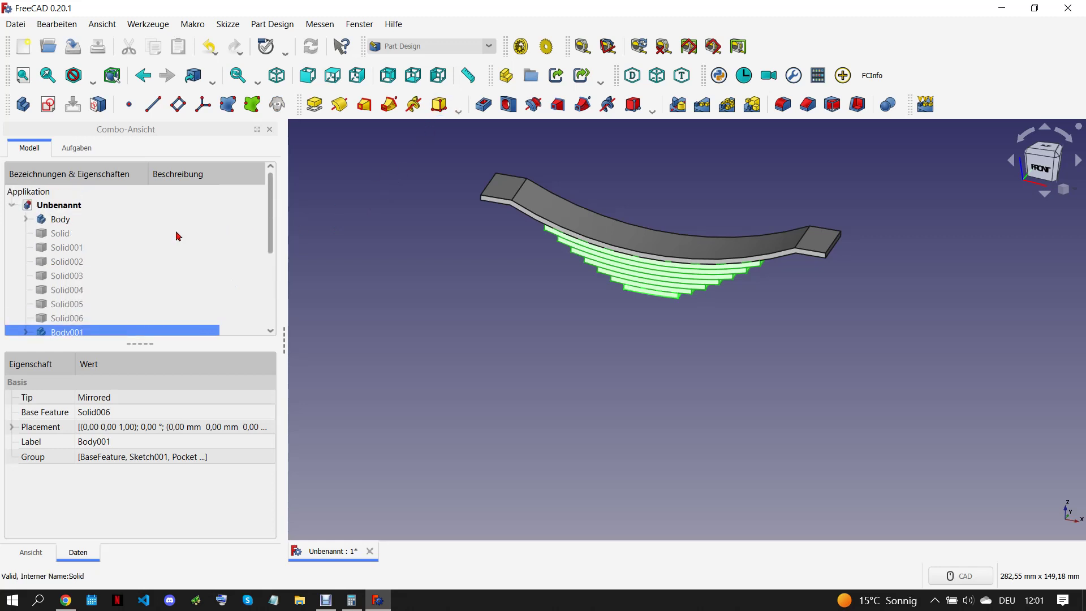
ctrl+click(109, 220)
Step: Combine the bodies into a Part compound, then Draft-downgrade it into separate solids
click(422, 45)
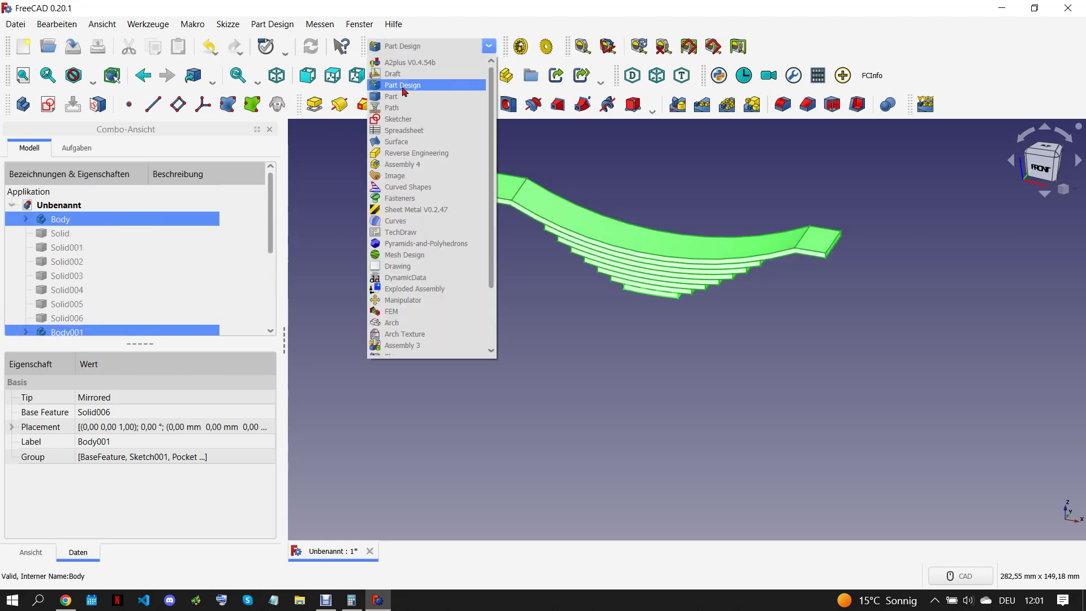
click(409, 96)
click(633, 104)
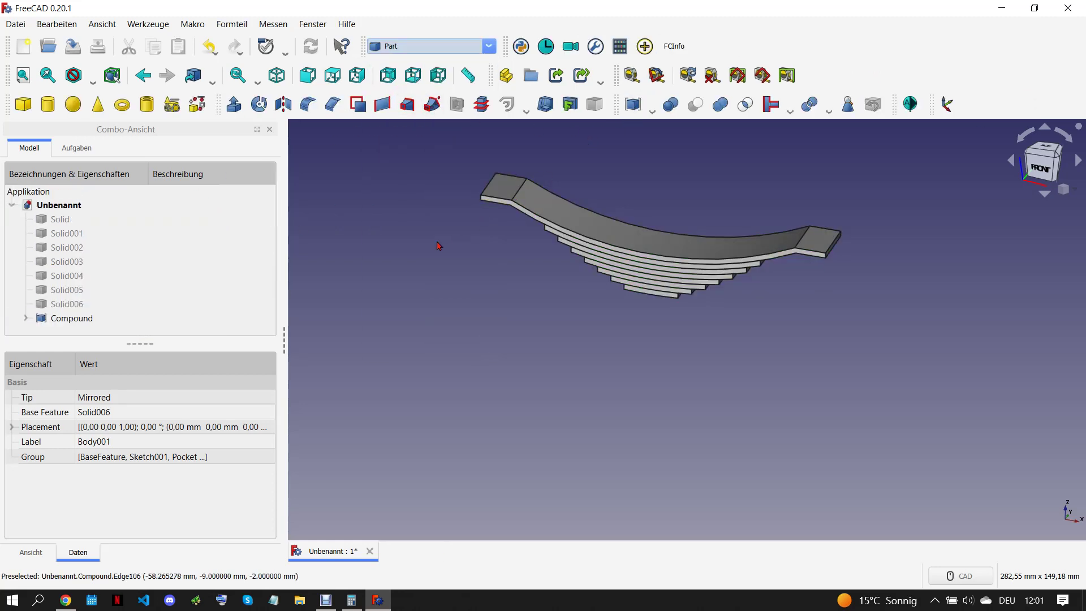
click(112, 320)
click(444, 46)
click(442, 79)
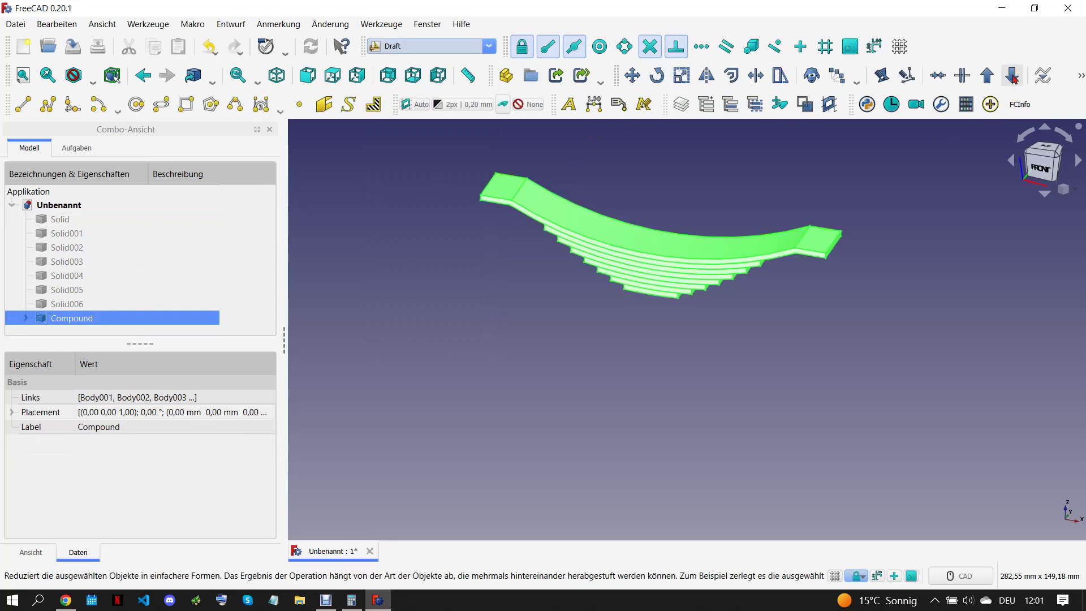
click(1012, 76)
Step: Delete all the old bodies, confirming despite dependencies
scroll(145, 286, down, 5)
click(99, 250)
scroll(108, 249, up, 5)
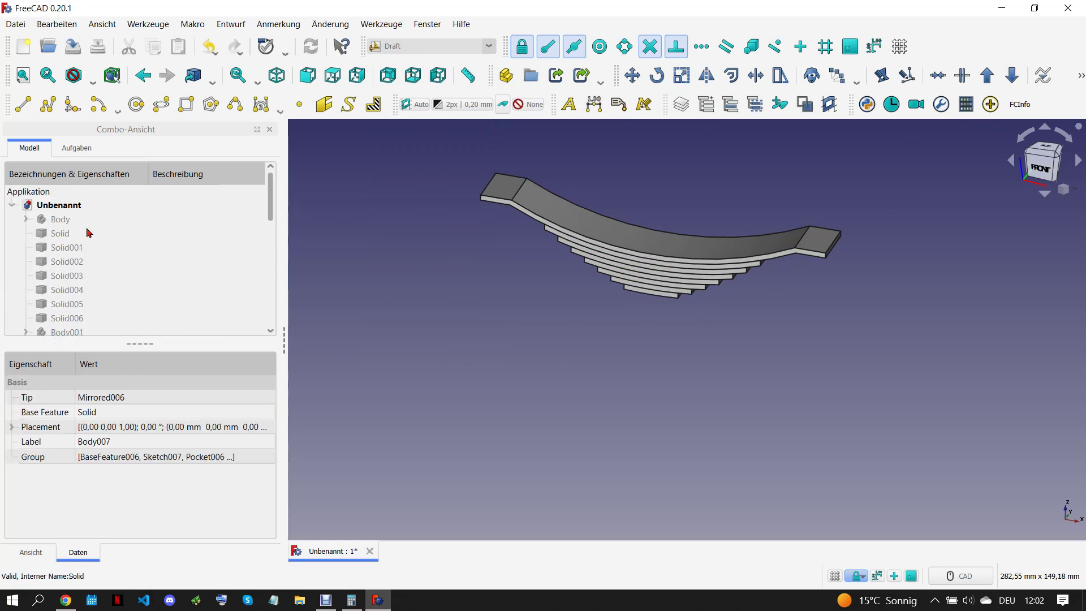
shift+click(88, 225)
key(Delete)
key(Return)
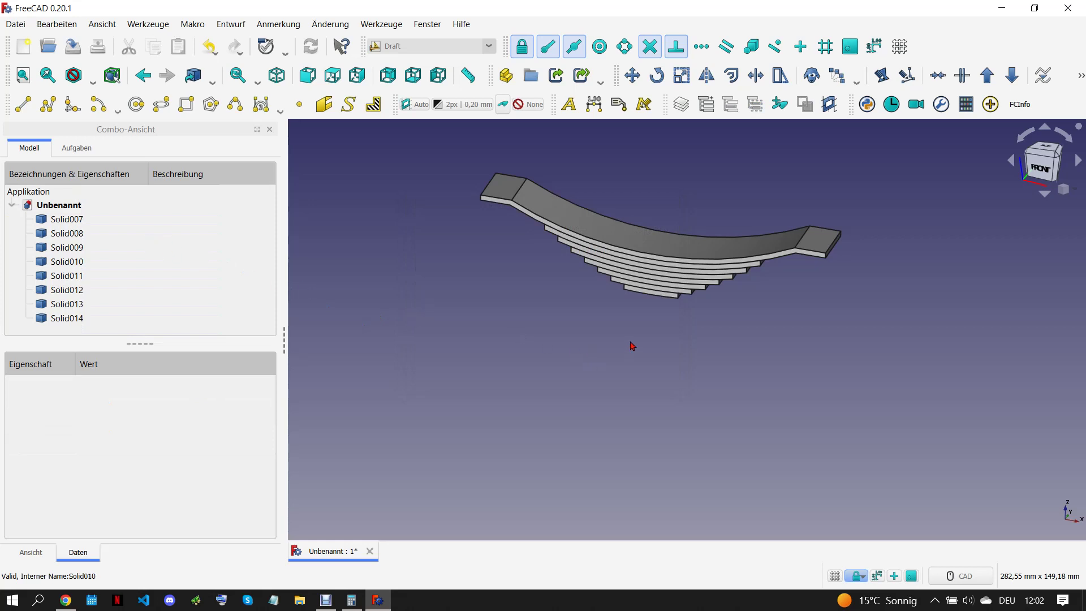
Step: Check the reference drawing in Chrome and return to FreeCAD
scroll(496, 237, up, 1)
scroll(496, 238, up, 1)
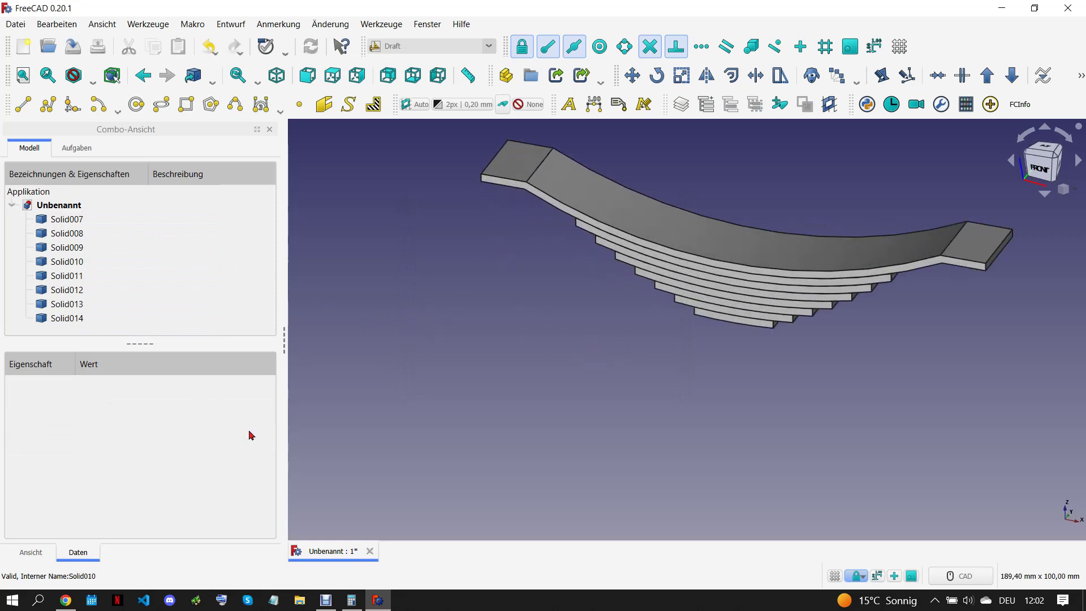
click(70, 591)
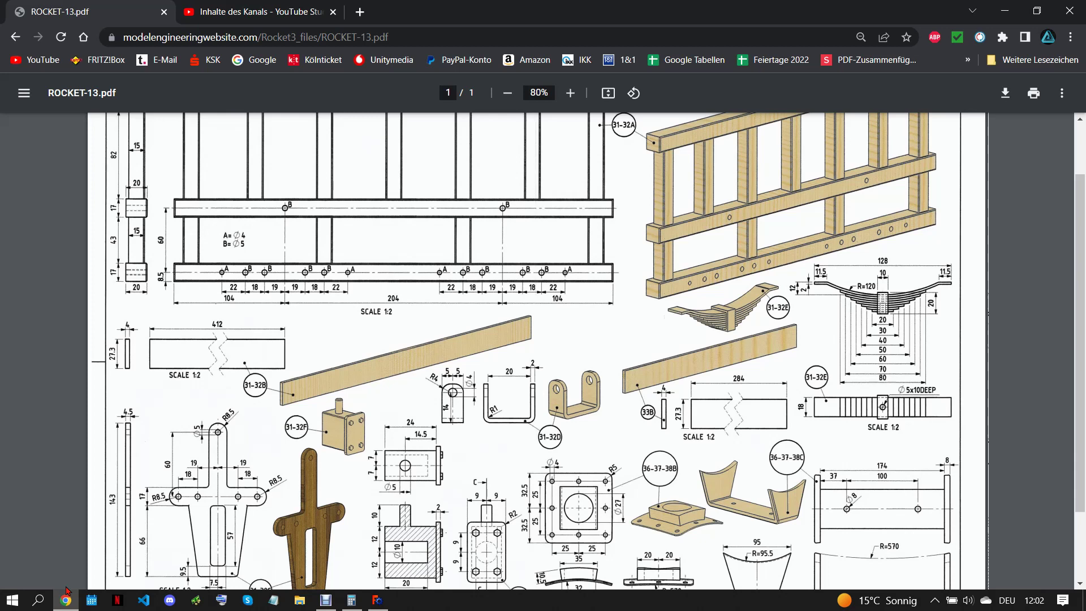
click(377, 600)
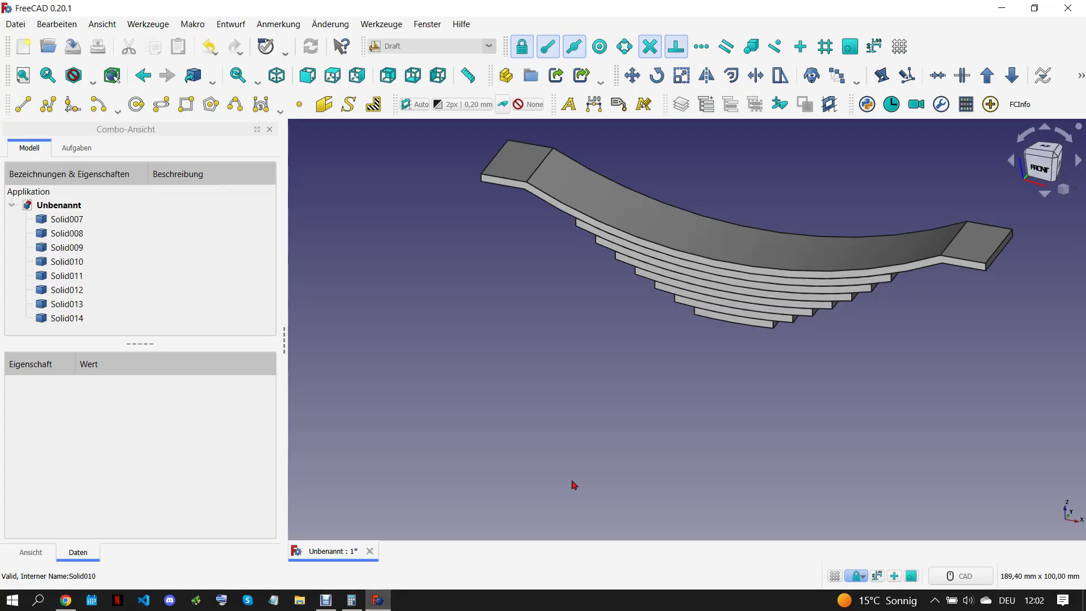
Step: Start a new Part Design body with a sketch on the XZ plane
click(438, 46)
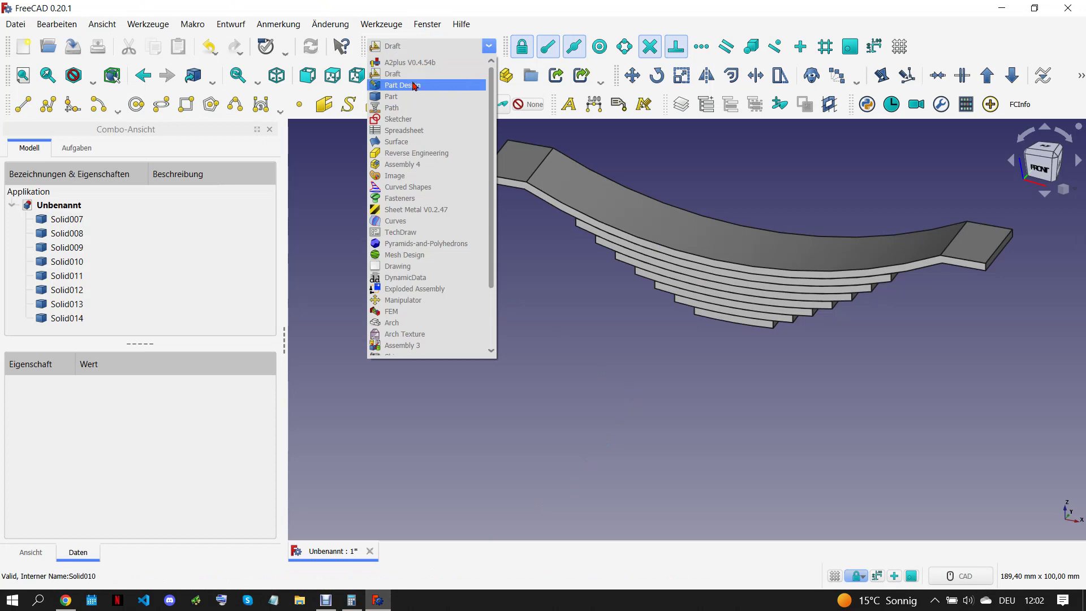
click(414, 86)
click(43, 113)
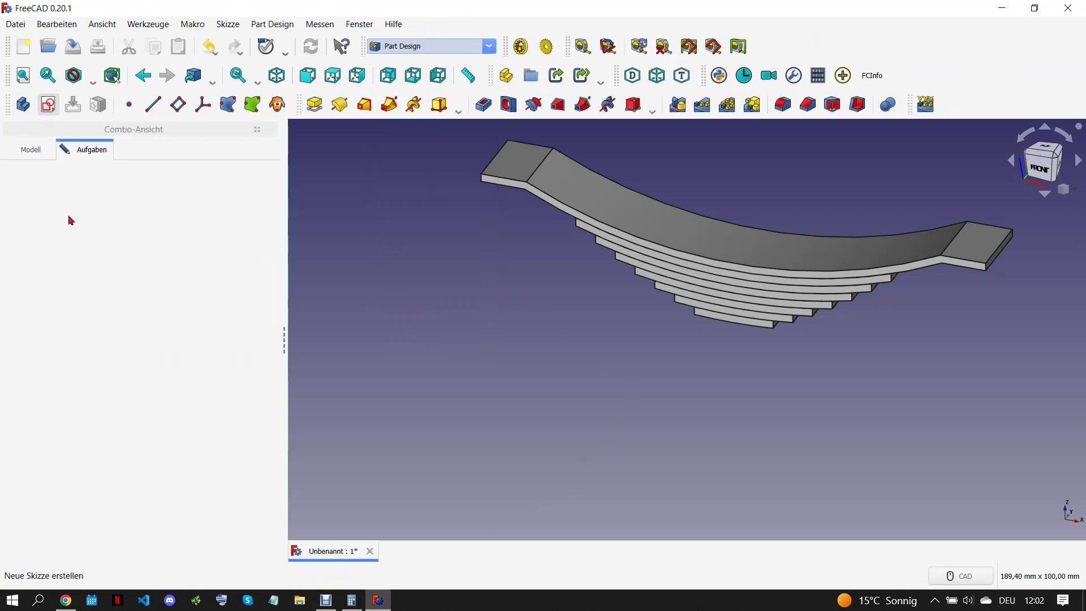
click(97, 259)
click(103, 184)
Step: Draw a rectangle across the leaves and make it symmetric about the vertical axis
scroll(810, 375, up, 3)
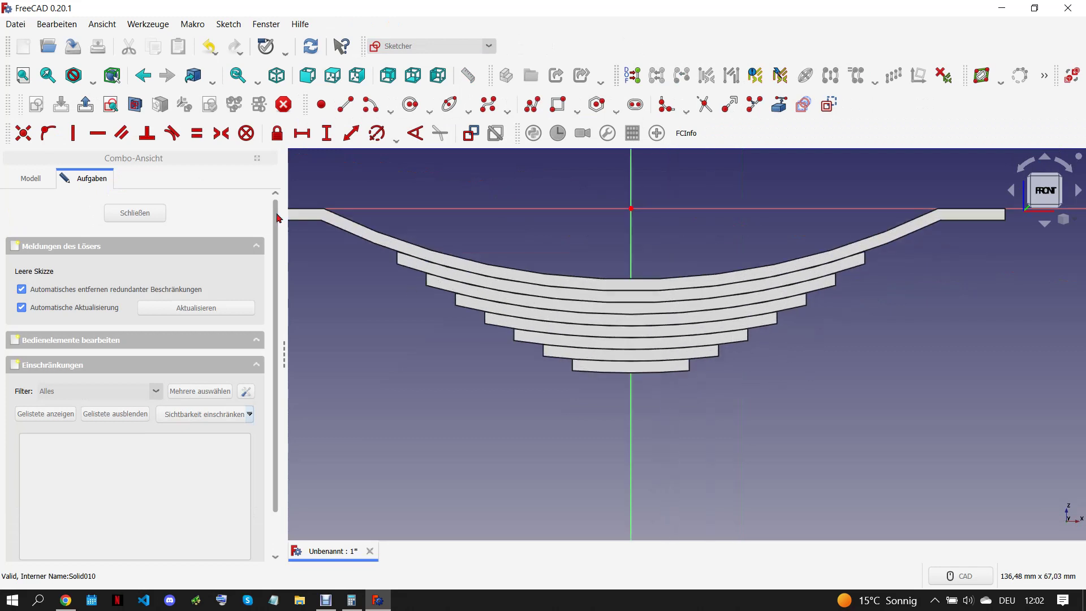
scroll(629, 339, up, 1)
click(559, 104)
click(470, 202)
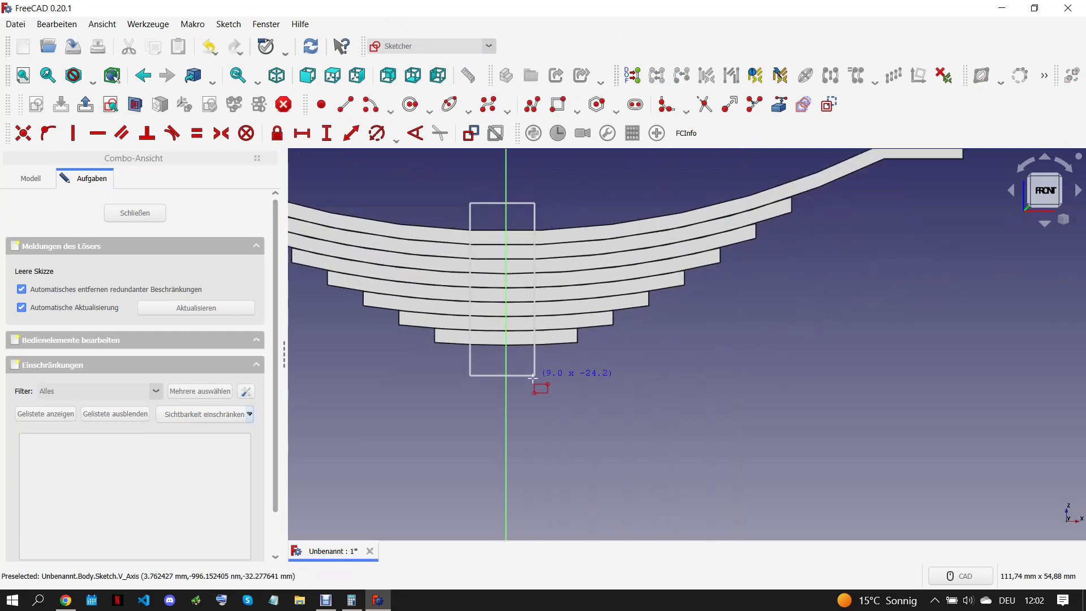
click(538, 392)
click(322, 104)
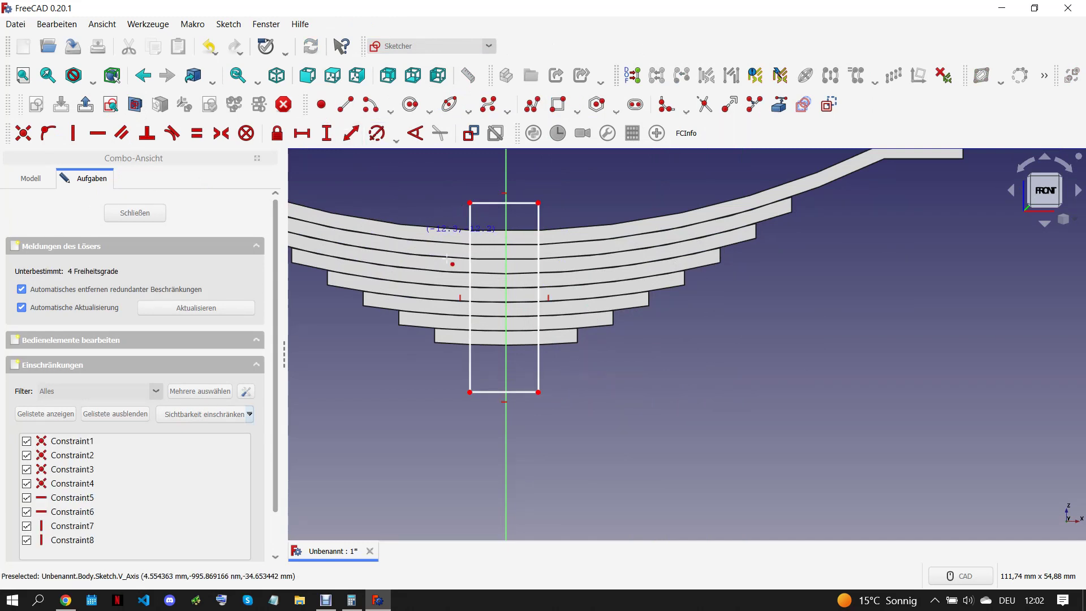
click(506, 291)
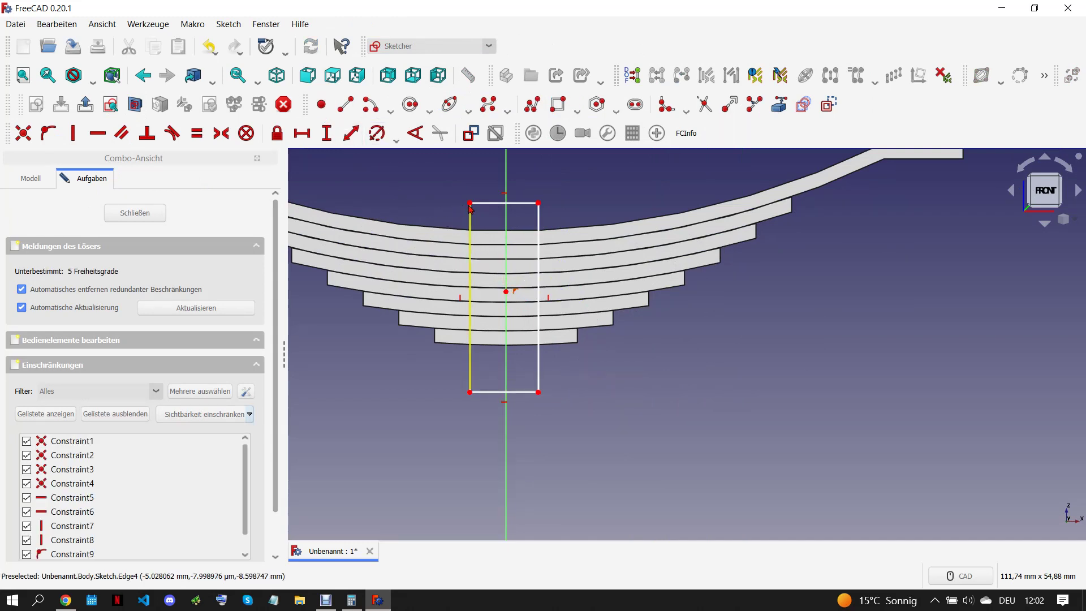
click(538, 392)
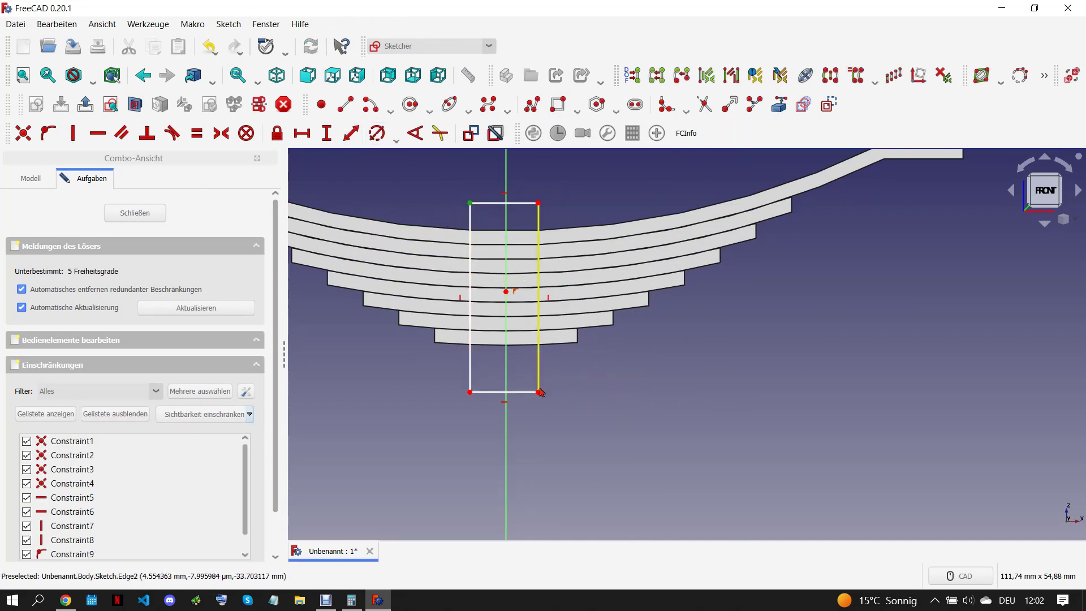
click(507, 293)
click(221, 133)
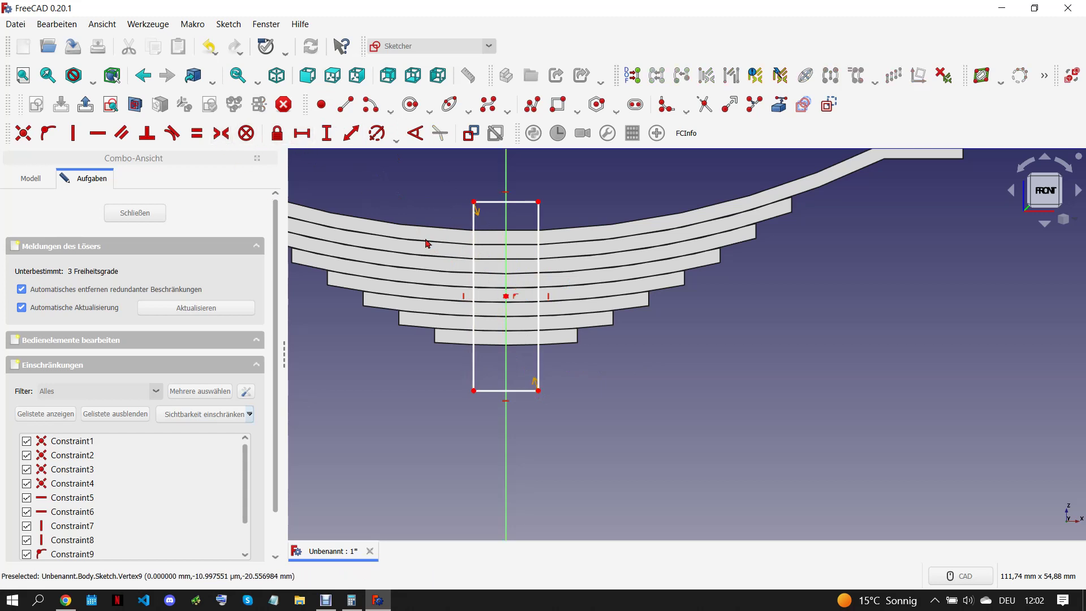
Step: Give the rectangle a 20 mm height and move it up onto the top leaf
click(471, 239)
click(326, 133)
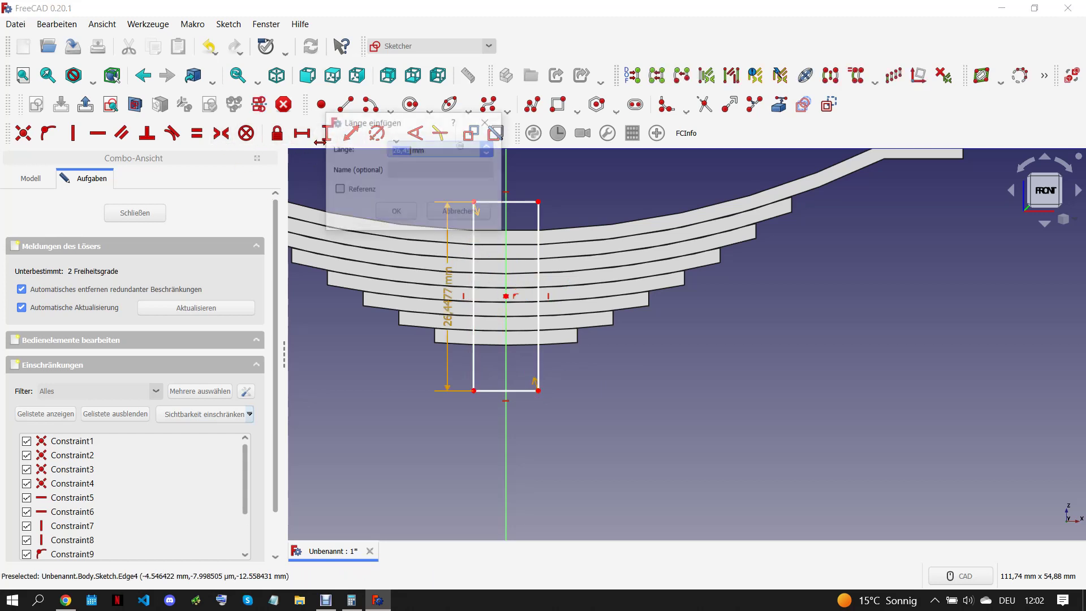
text(2)
key(Return)
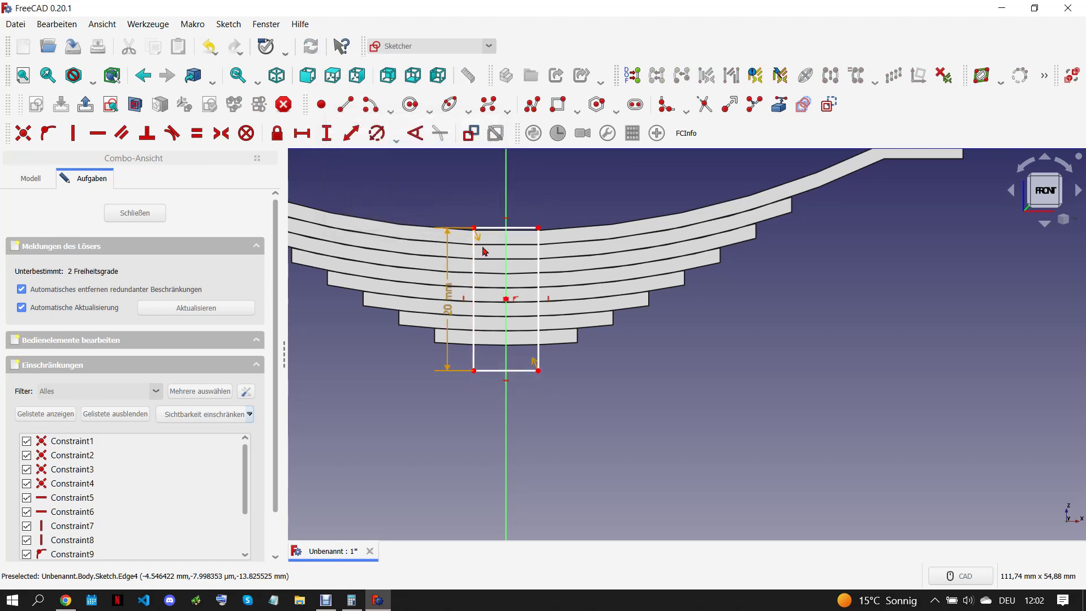
drag(474, 228, 477, 215)
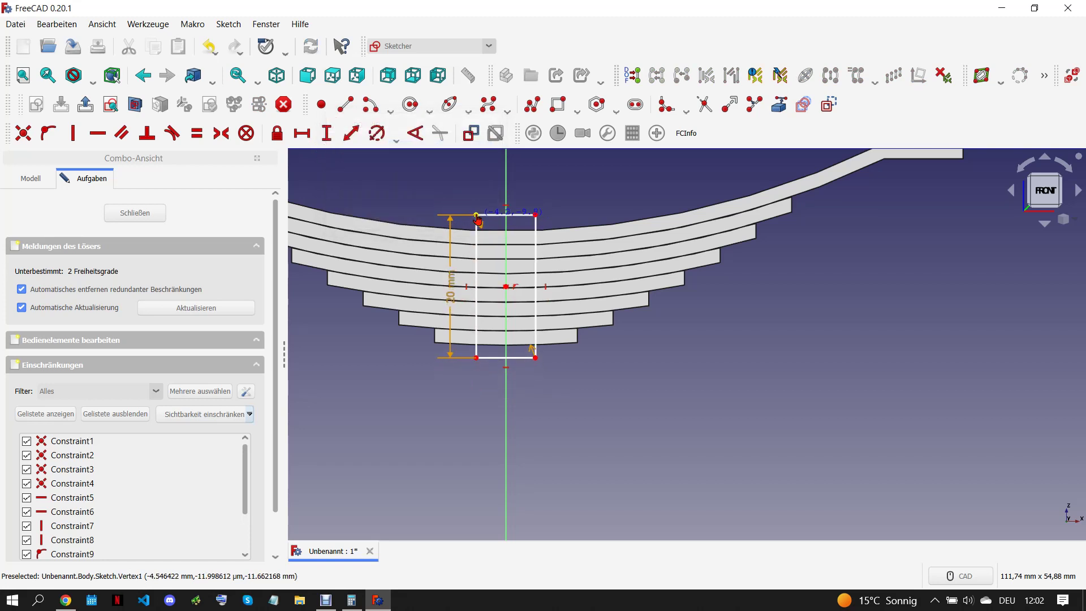
click(63, 601)
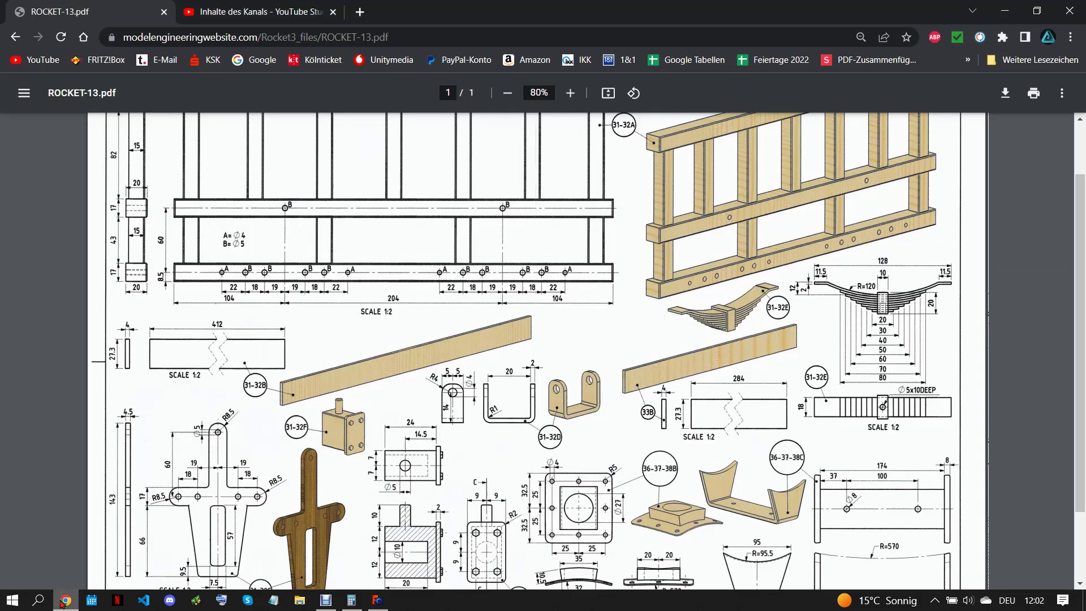
click(377, 605)
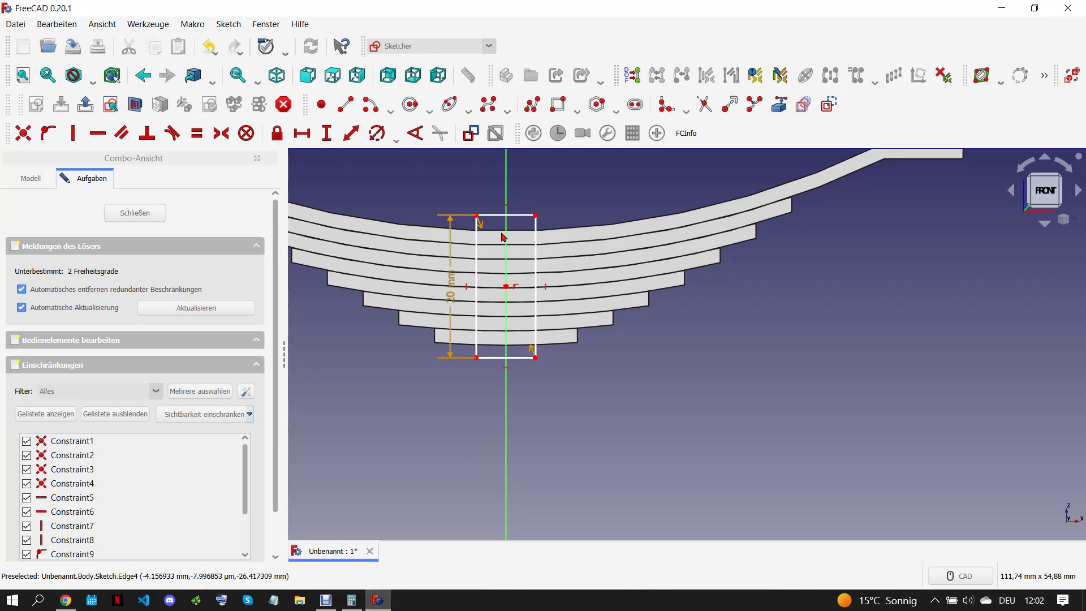
Step: Set the rectangle width to 10 mm and its axis vertex to -20 mm vertically
click(520, 219)
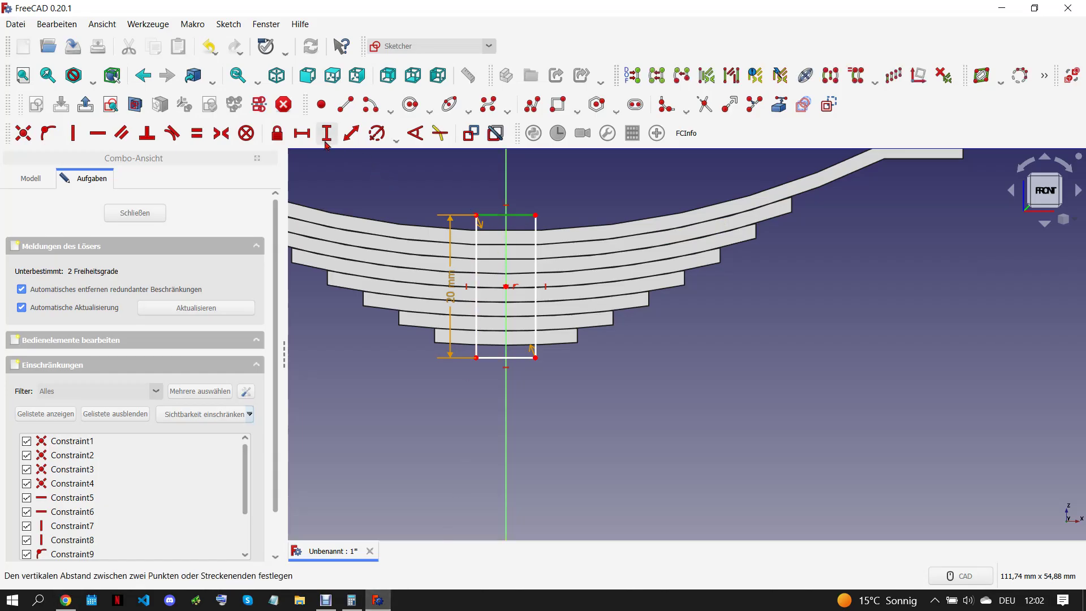
click(302, 133)
text(1)
text(0)
key(Return)
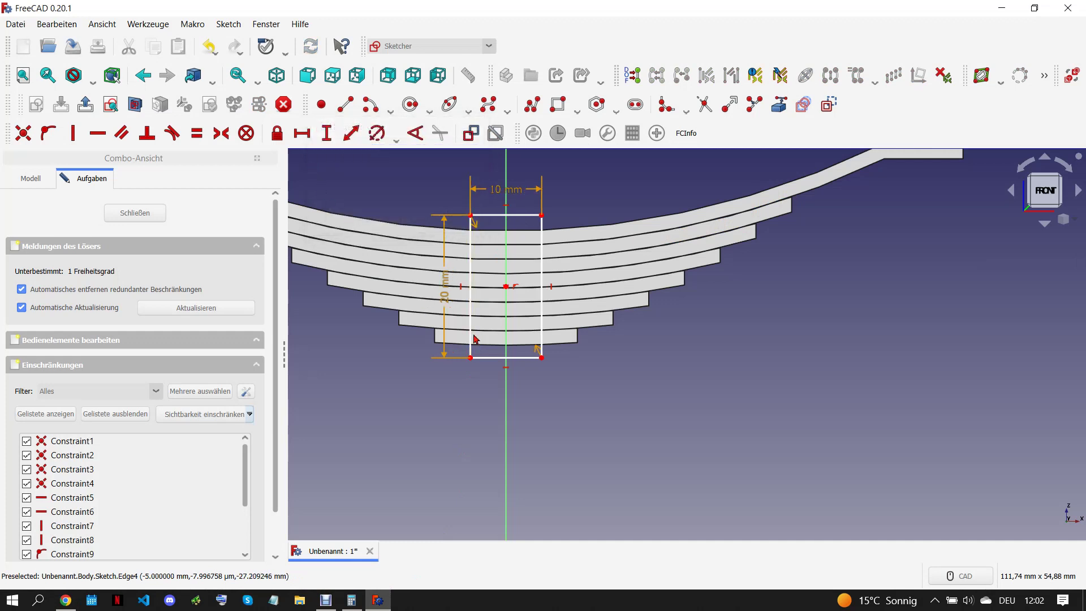
click(505, 286)
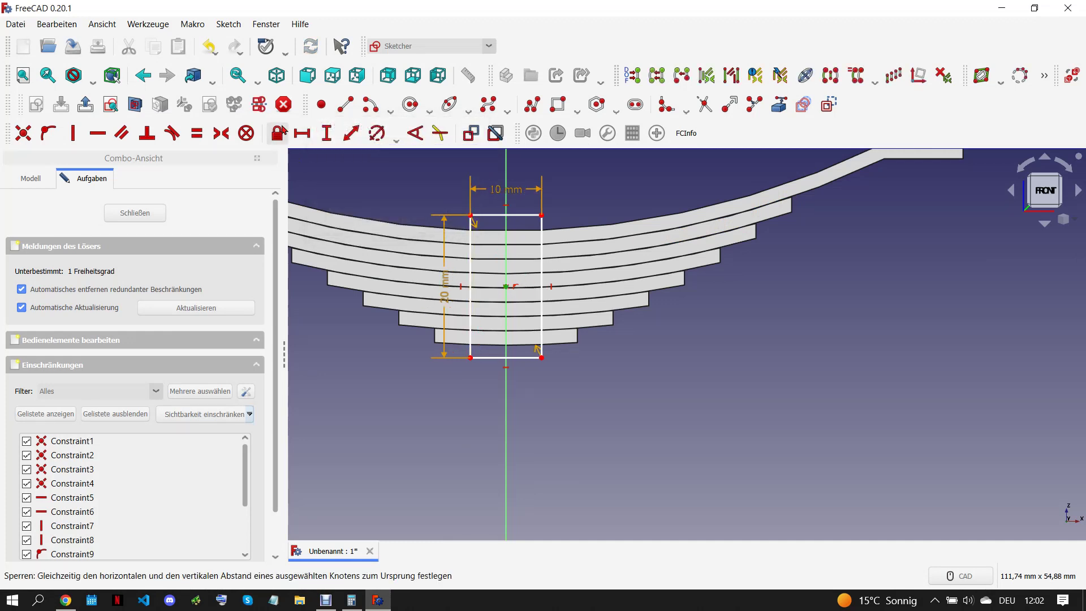
click(327, 133)
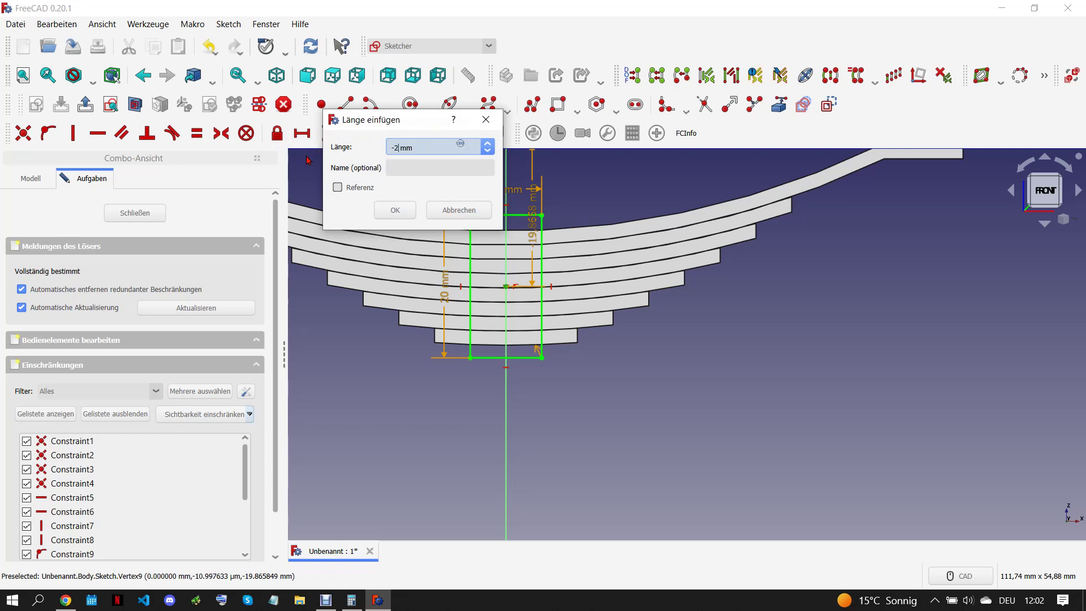
key(Return)
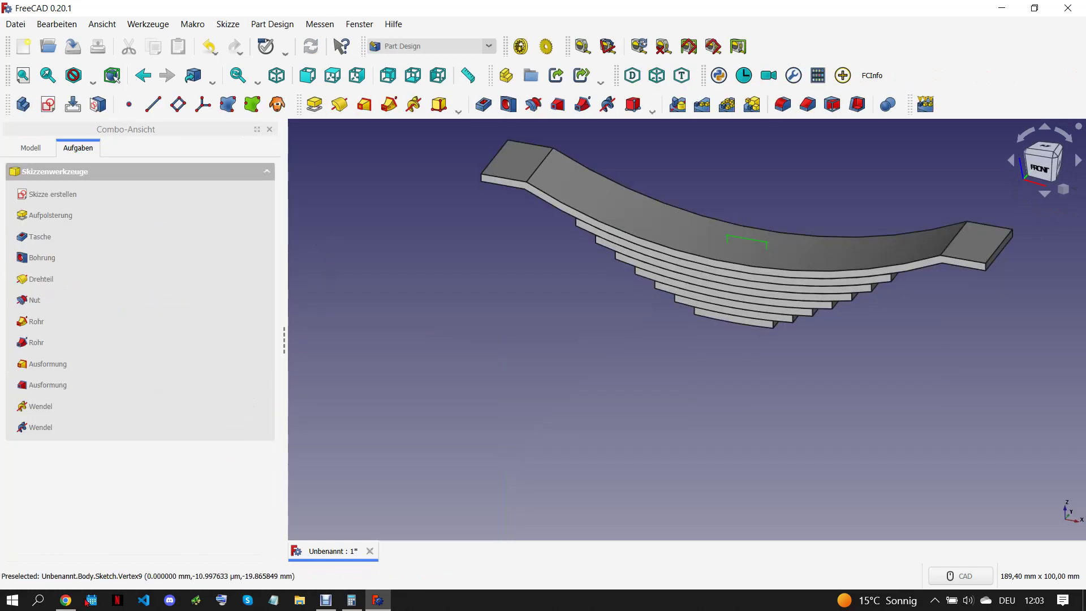
click(65, 600)
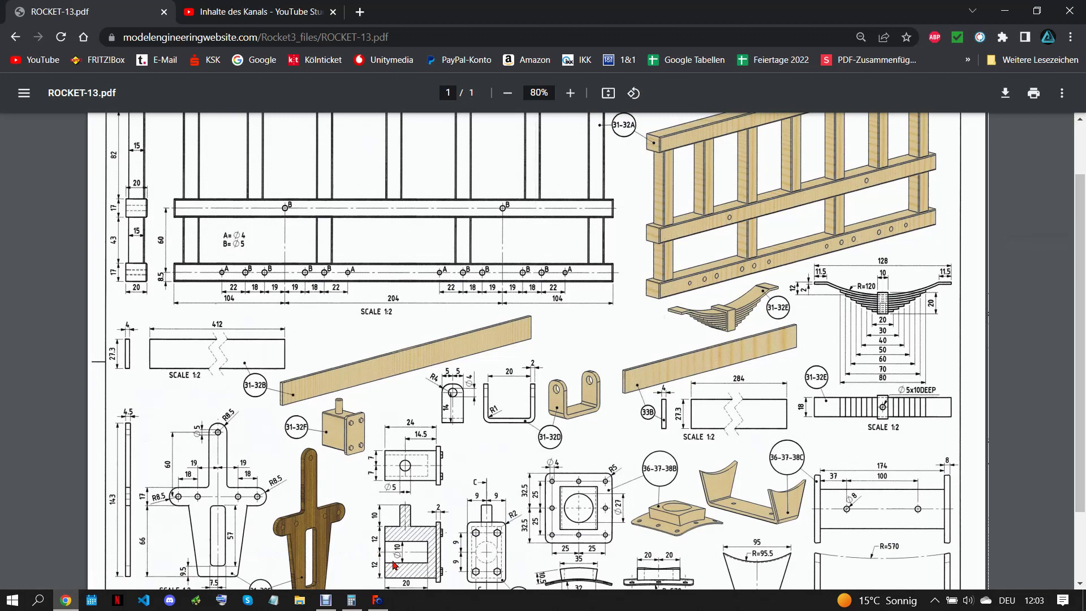
click(378, 601)
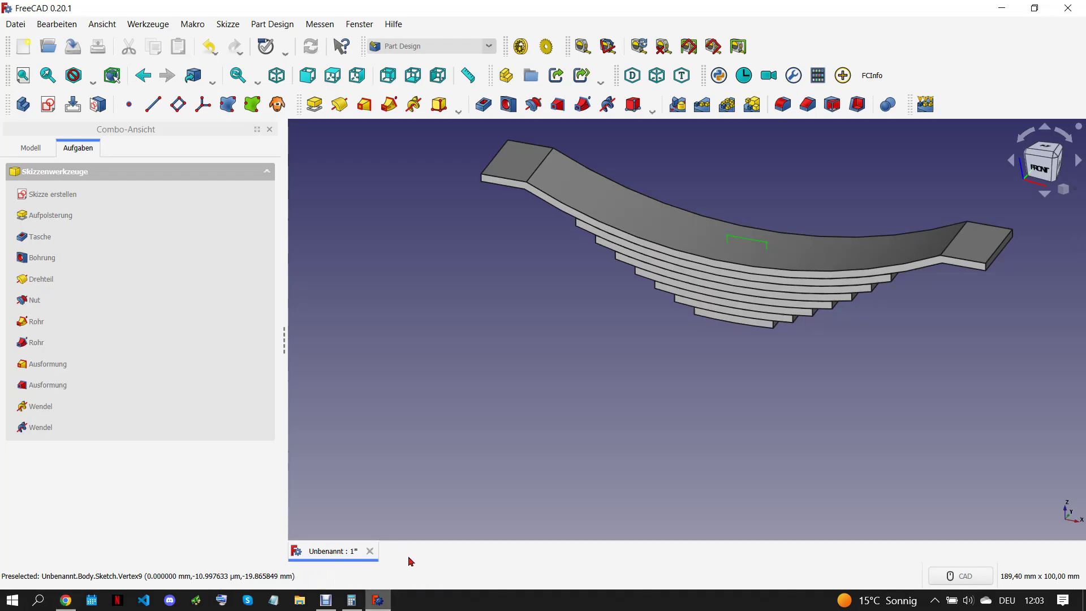
Step: Pad the clamp rectangle 24 mm, symmetric to its sketch plane, into a block across the leaves
click(314, 105)
text(24)
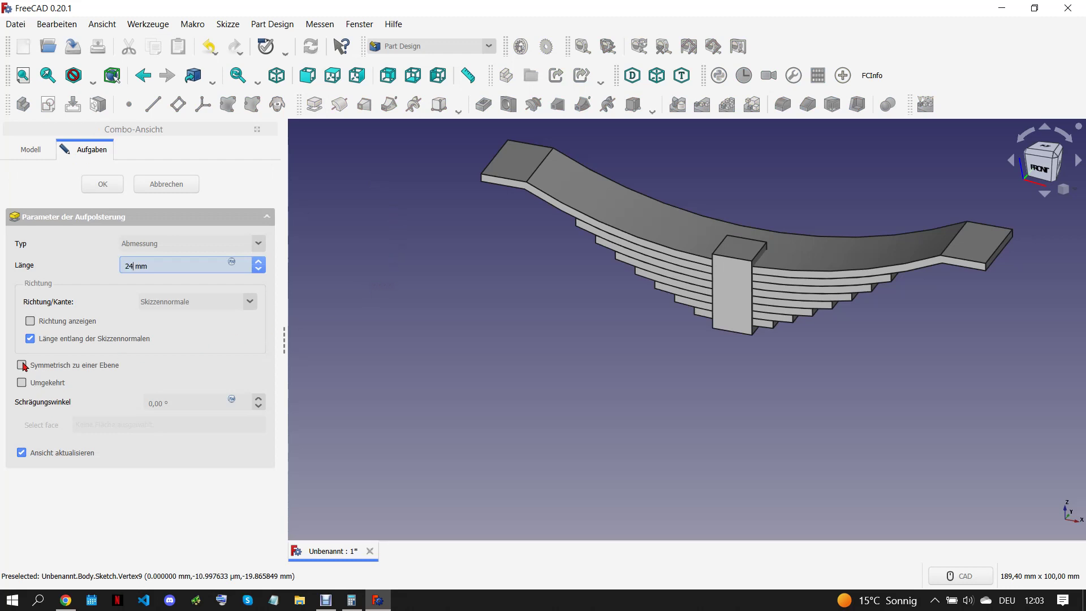
click(22, 365)
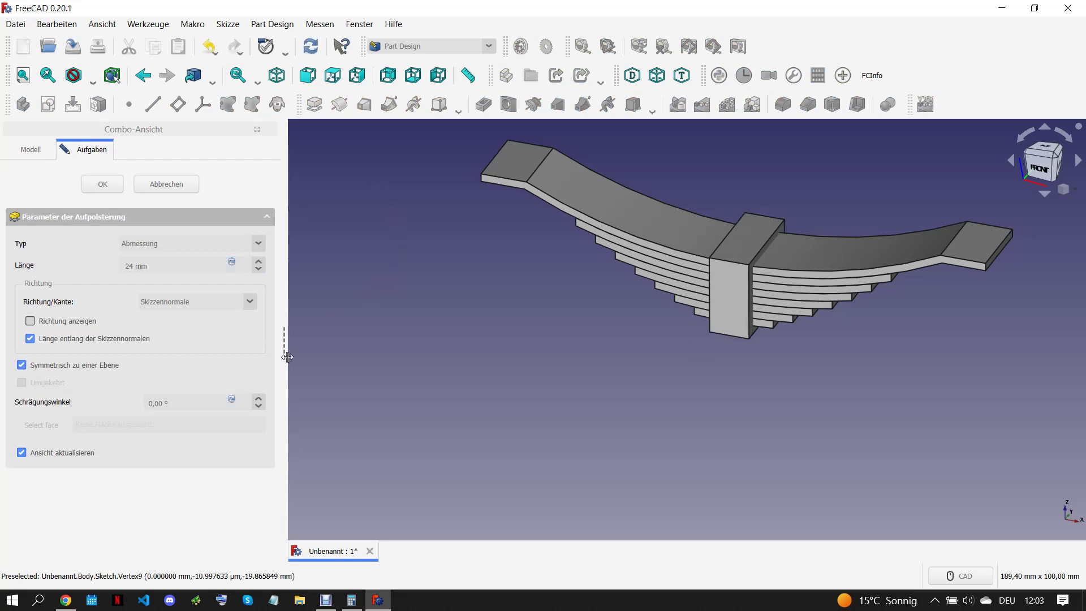
middle_drag(624, 337, 614, 352)
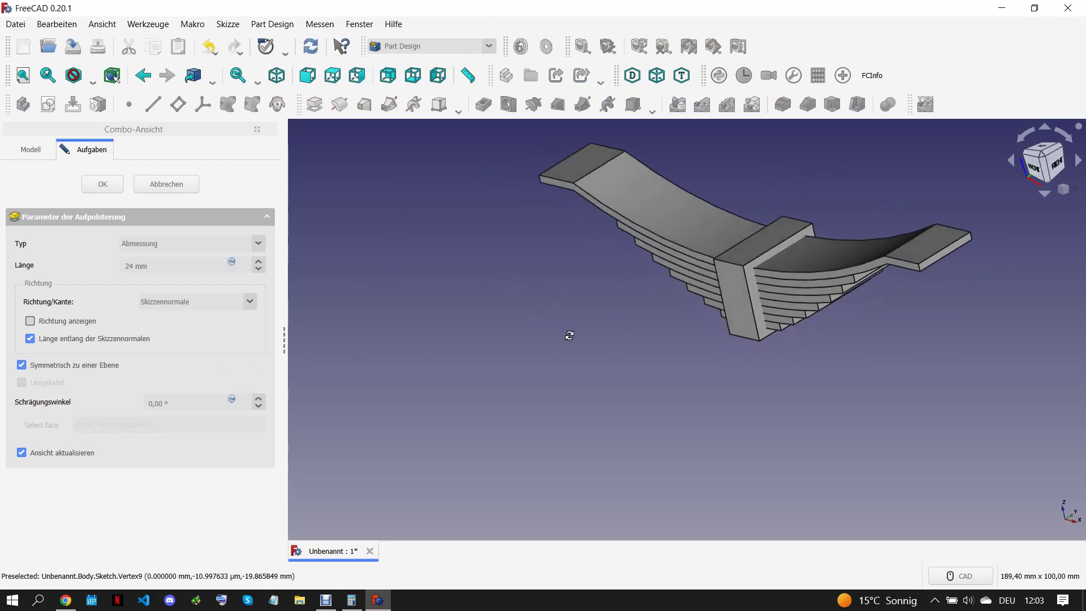
click(116, 189)
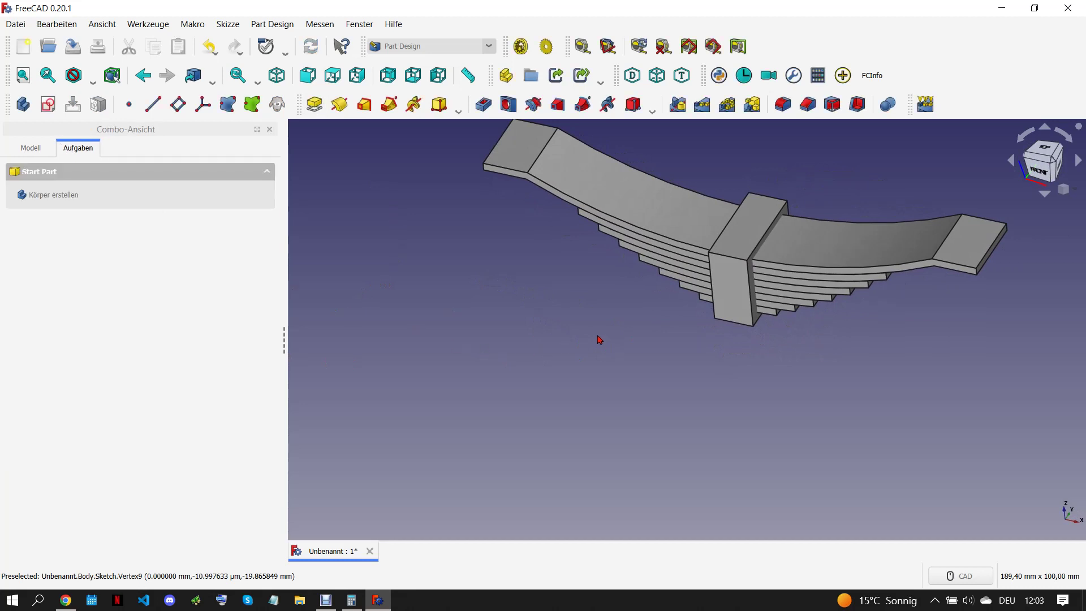
Step: Select the block's two side faces and apply an inward Thickness to hollow it
scroll(782, 280, up, 3)
middle_drag(782, 279, 730, 334)
click(693, 243)
mouse_move(693, 243)
middle_down()
mouse_move(870, 363)
mouse_move(628, 283)
mouse_move(647, 299)
middle_up()
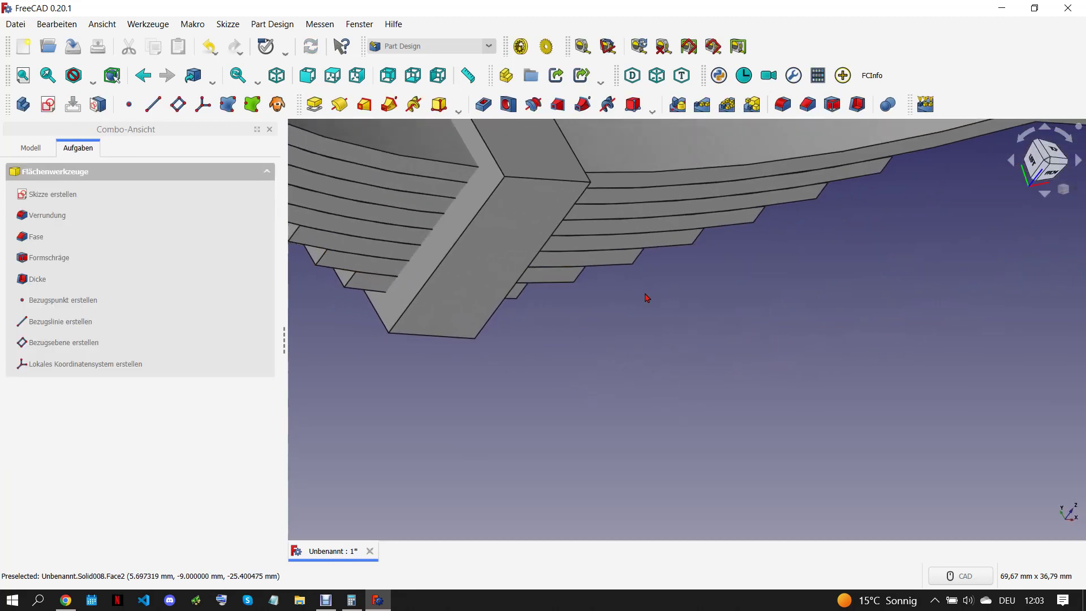
click(443, 226)
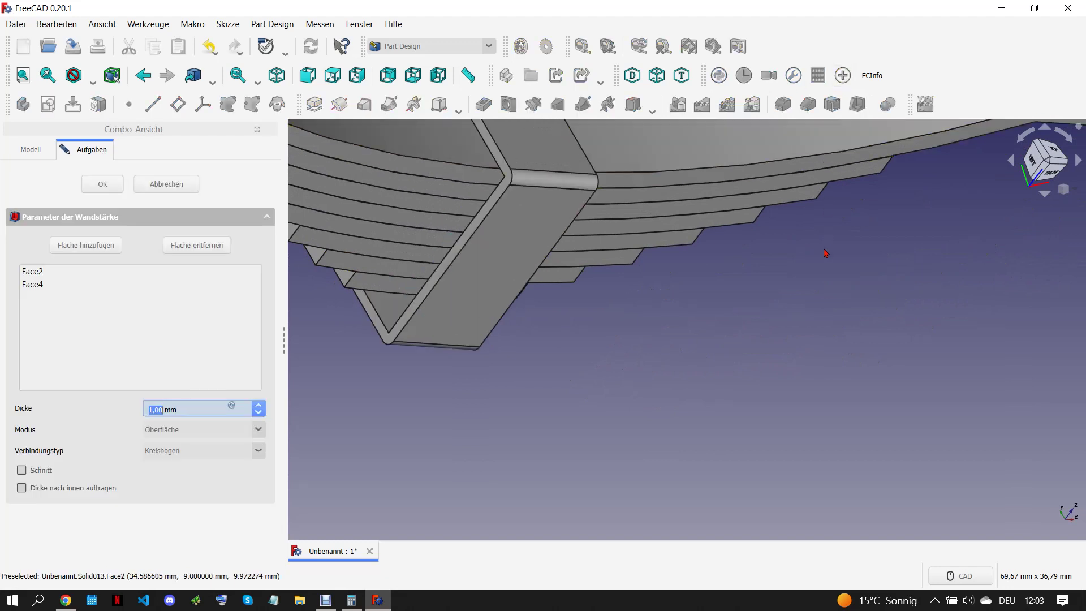
middle_drag(824, 250, 651, 283)
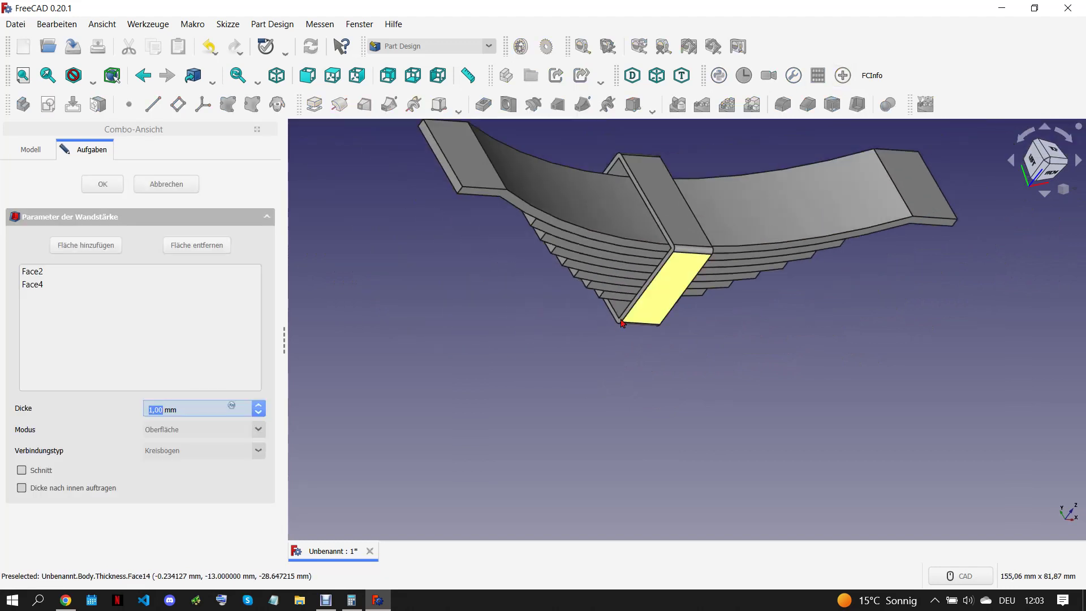
click(21, 488)
Step: Inspect the hollow walls up close and accept the 2 mm thickness
scroll(189, 414, up, 1)
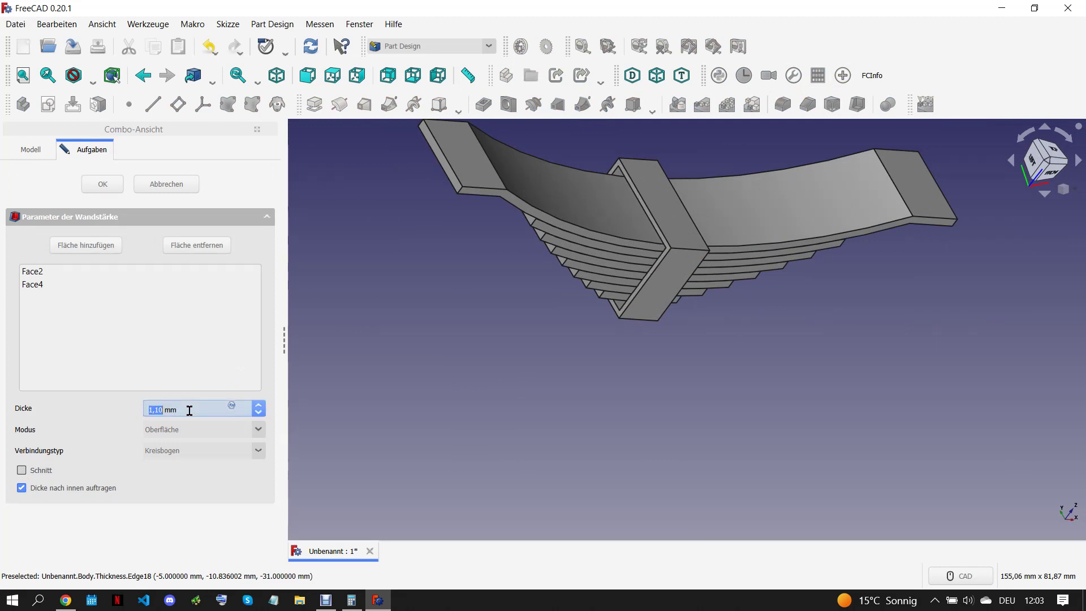
scroll(190, 411, up, 4)
scroll(190, 411, up, 2)
scroll(189, 411, up, 2)
scroll(190, 411, up, 2)
scroll(190, 411, up, 1)
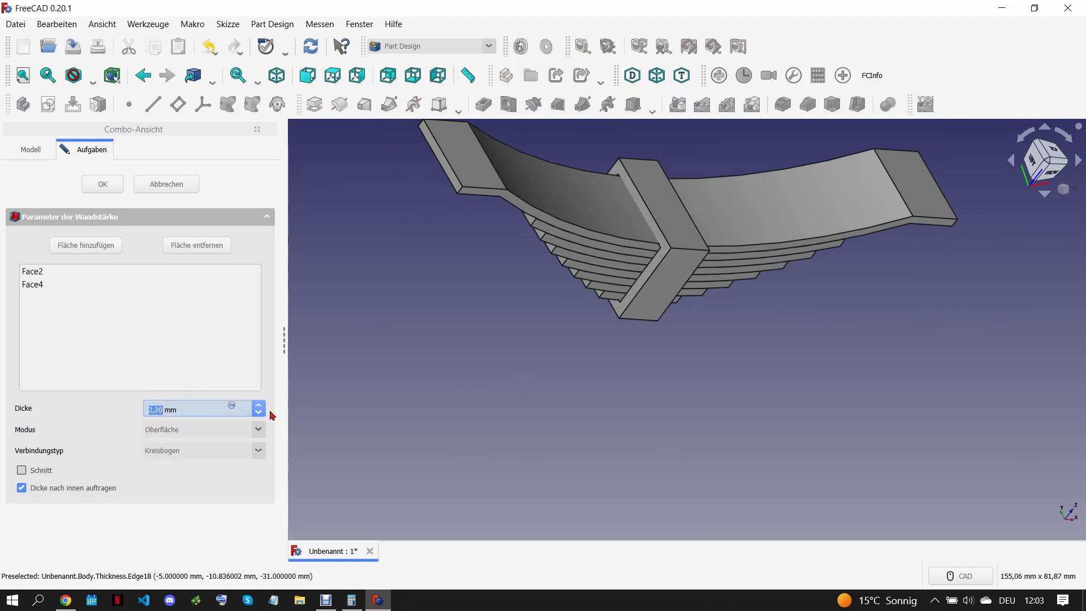
middle_drag(645, 283, 668, 287)
scroll(657, 290, up, 5)
scroll(189, 404, down, 1)
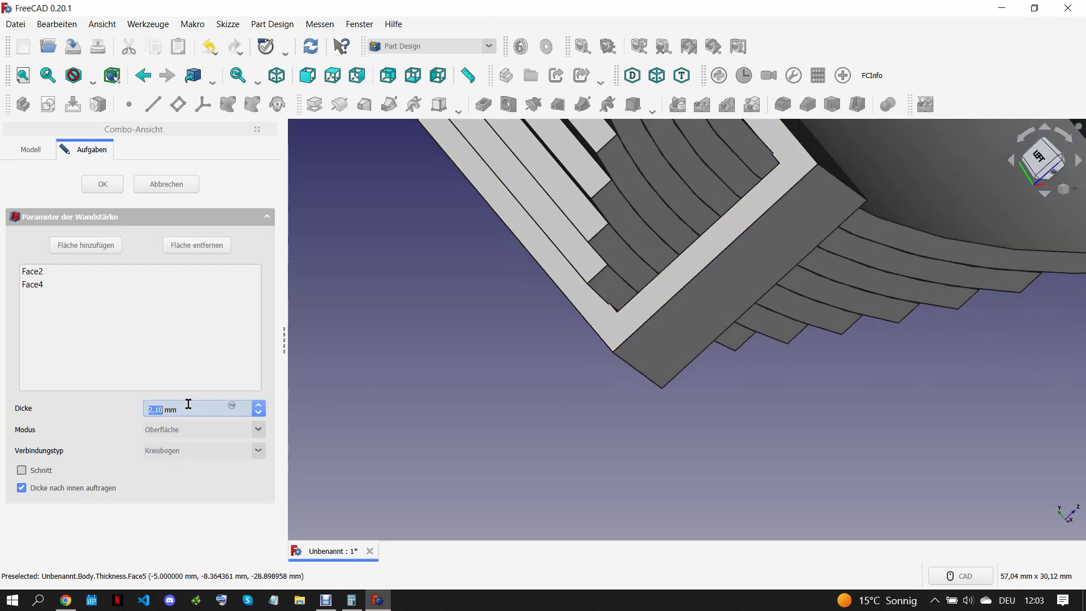
scroll(198, 408, down, 1)
middle_drag(606, 415, 543, 402)
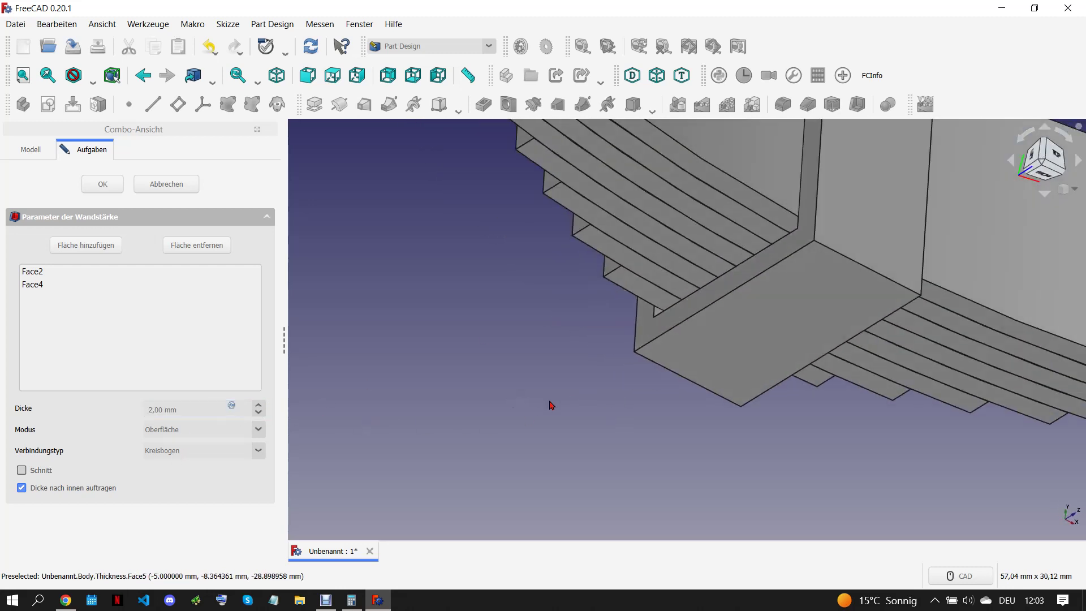
scroll(582, 339, down, 5)
middle_drag(630, 283, 553, 394)
click(102, 184)
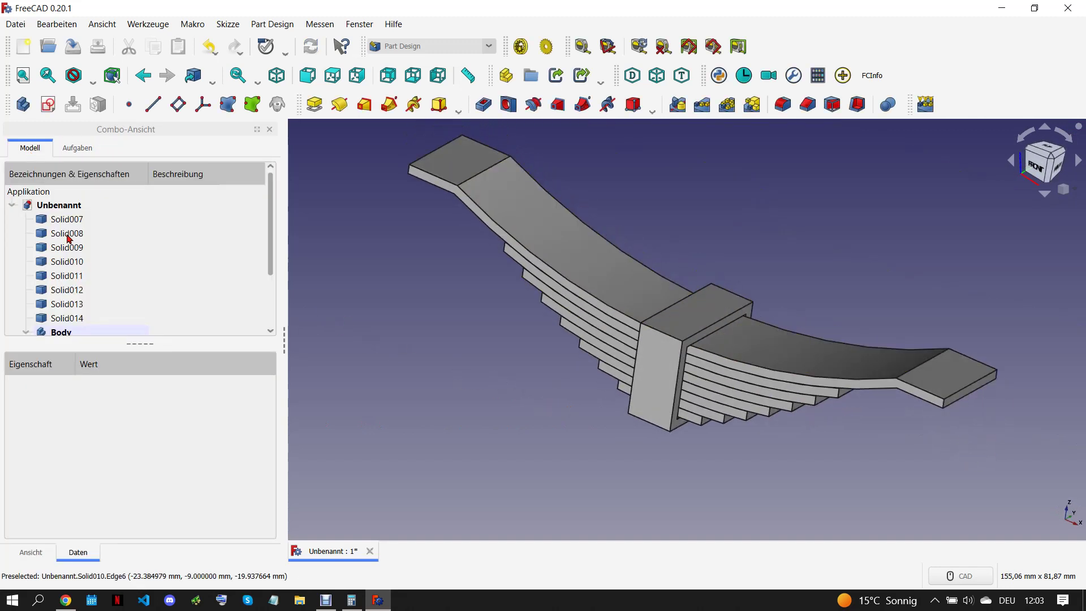
Step: Switch to the Draft workbench and delete the leftover Pad, Thickness and unused sketch
click(89, 333)
click(463, 49)
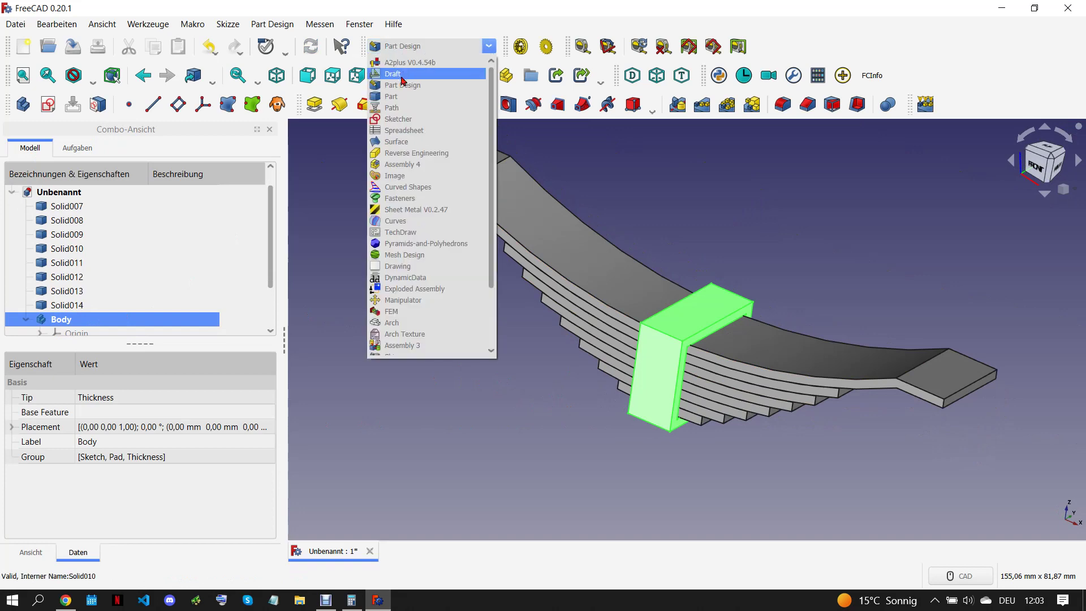
click(447, 73)
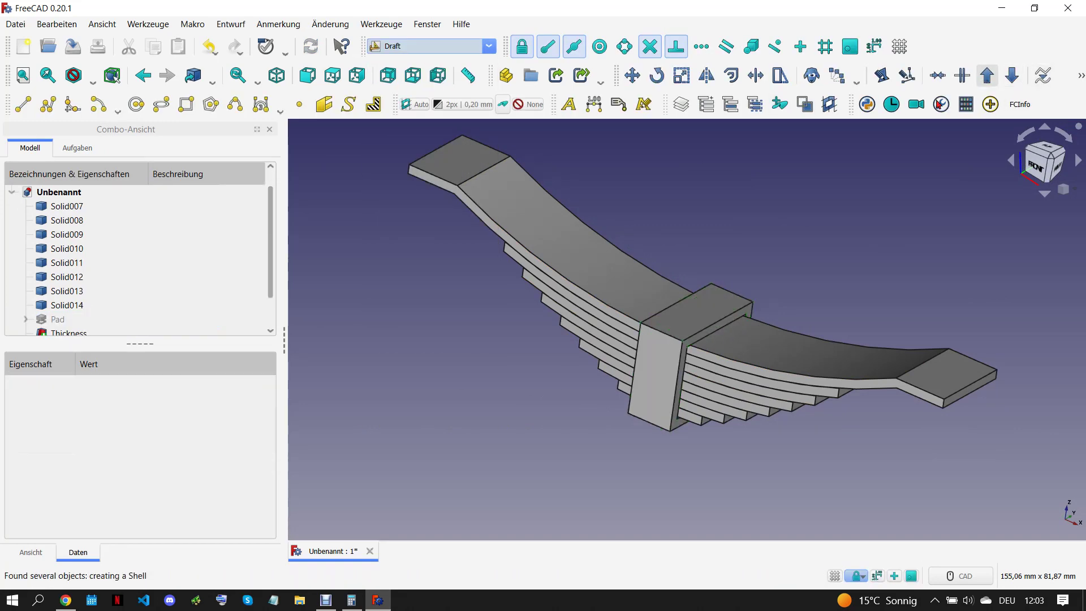
click(101, 293)
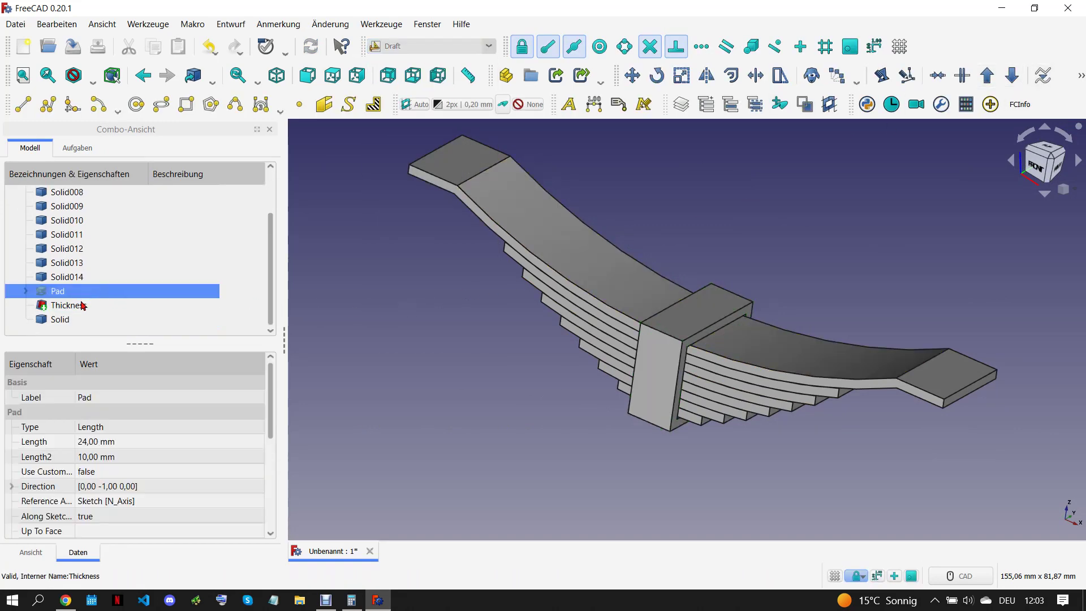
key(Delete)
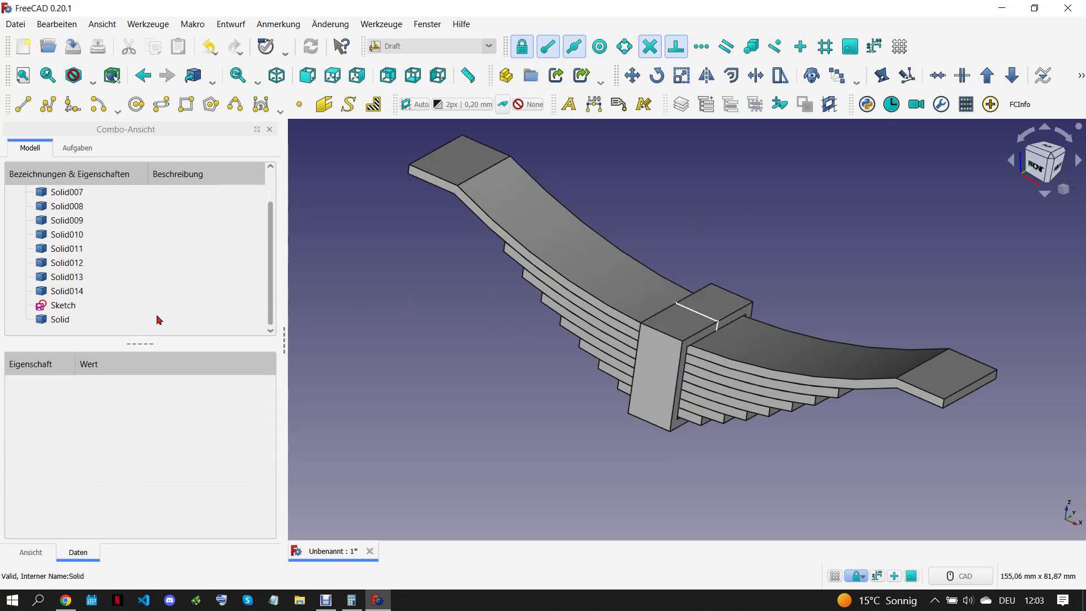
click(103, 306)
key(Delete)
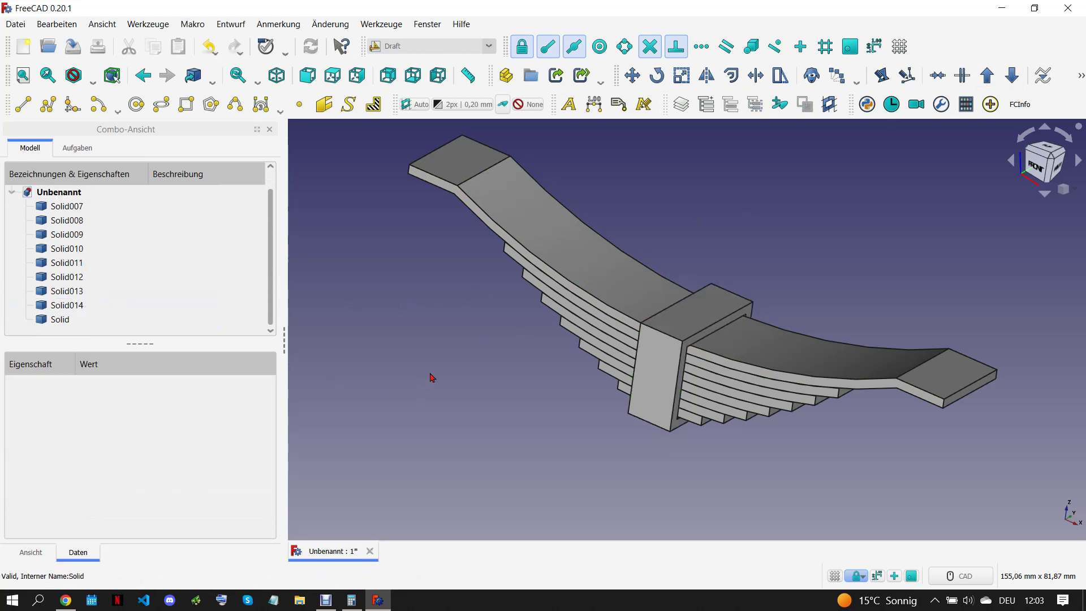
Step: Compare the spring with the ROCKET-13.pdf drawing, return to isometric view, and activate Part Design
middle_drag(445, 369, 490, 401)
click(66, 599)
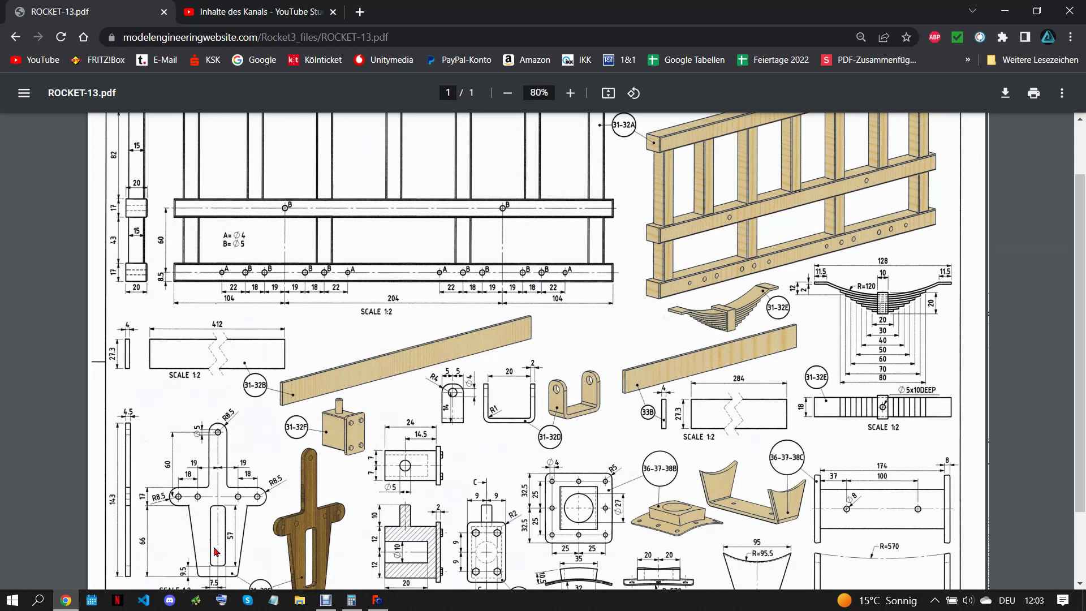
click(378, 600)
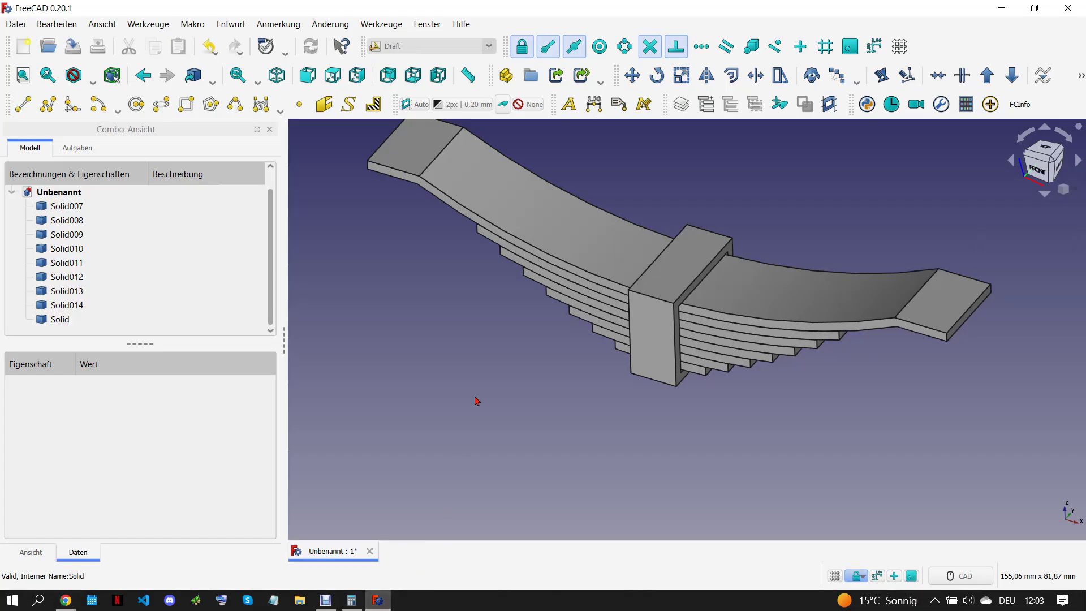
middle_drag(500, 282, 617, 348)
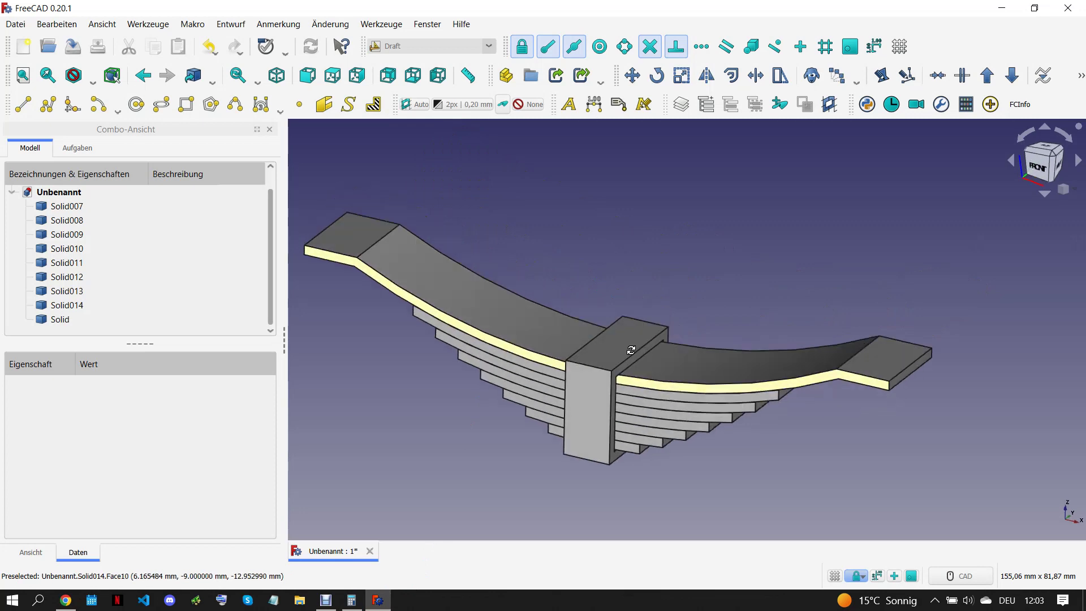
key(0)
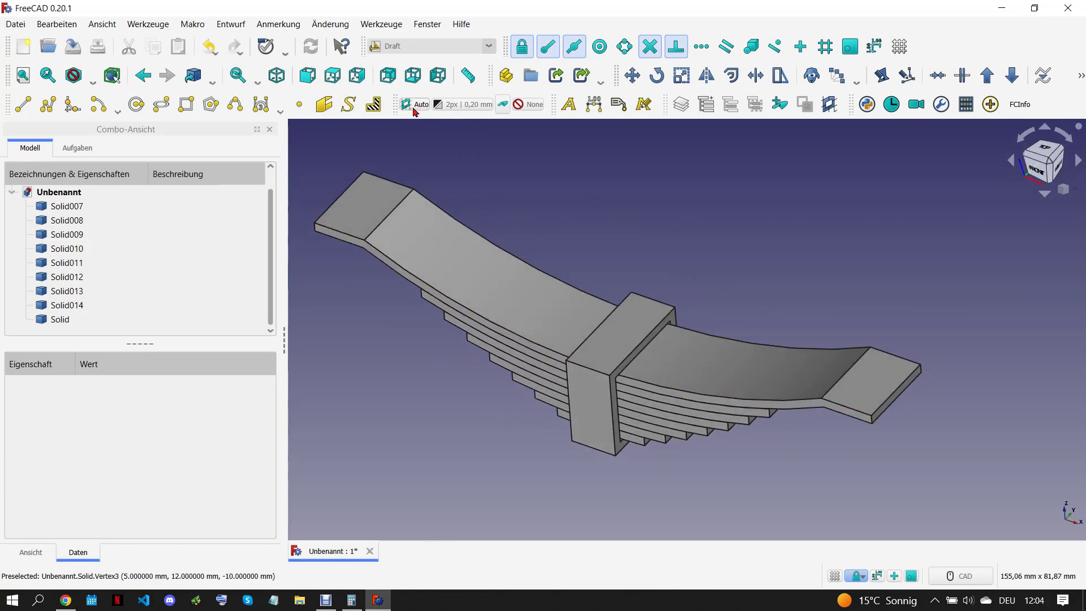
click(424, 45)
click(412, 87)
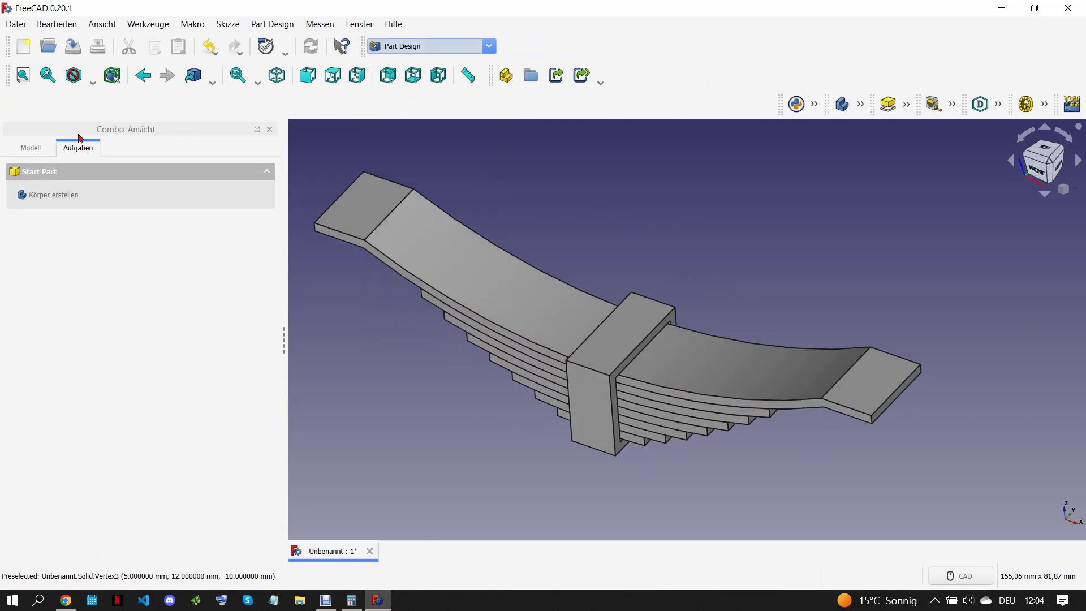
Step: Create a new body with a datum plane on the centre block's top face
click(30, 147)
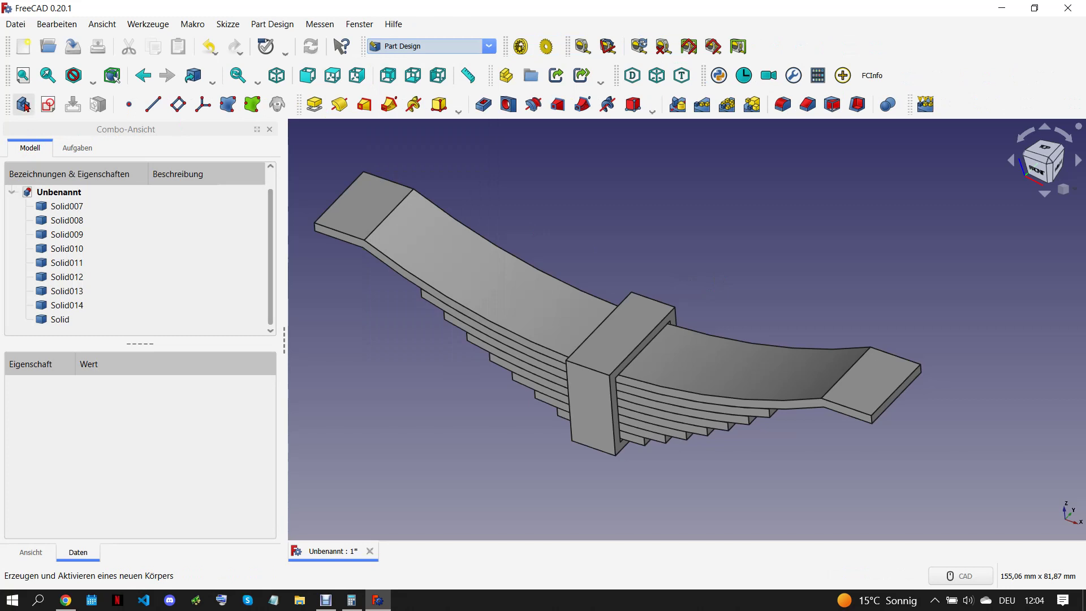
click(23, 105)
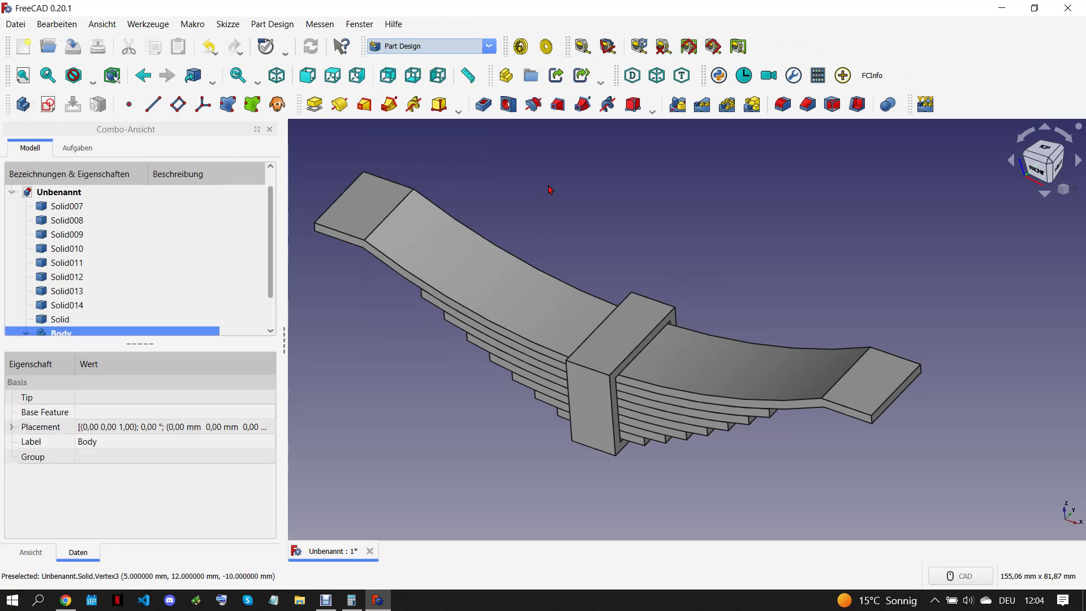
click(629, 338)
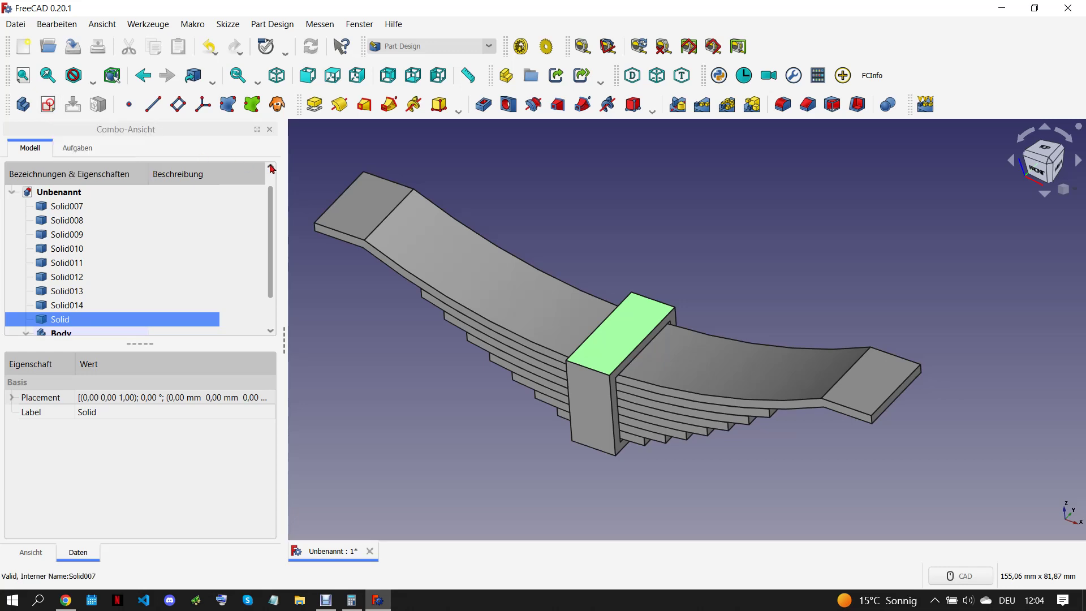
click(179, 104)
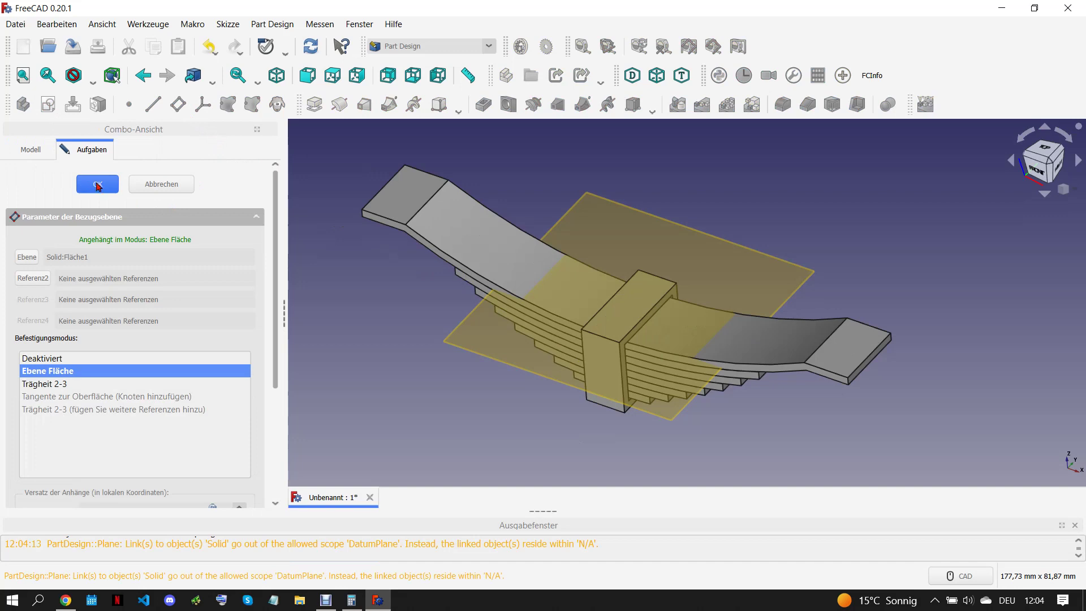
click(98, 185)
click(608, 373)
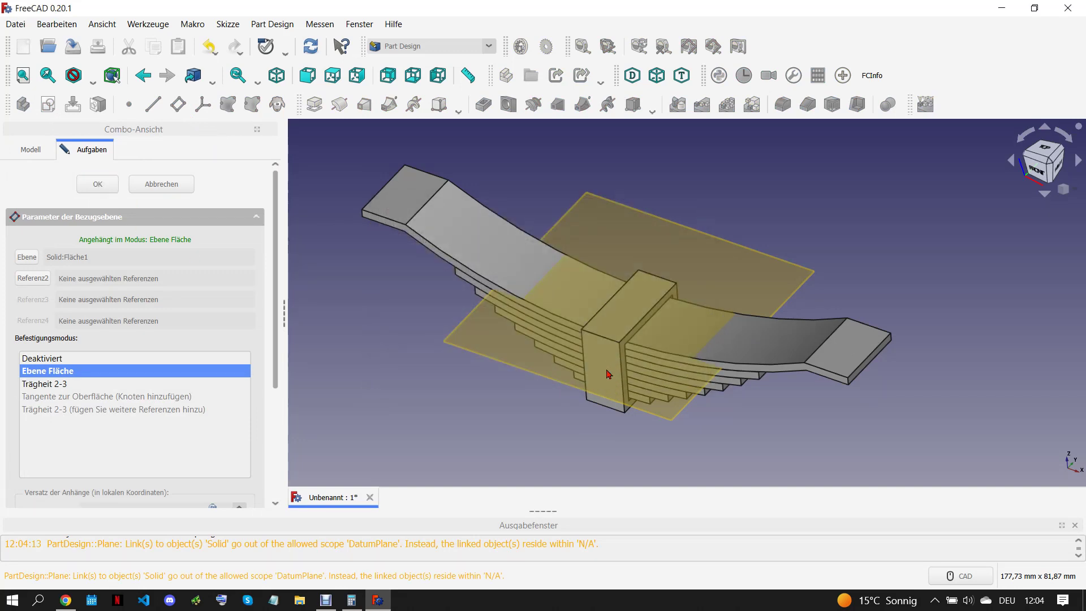
scroll(168, 260, down, 2)
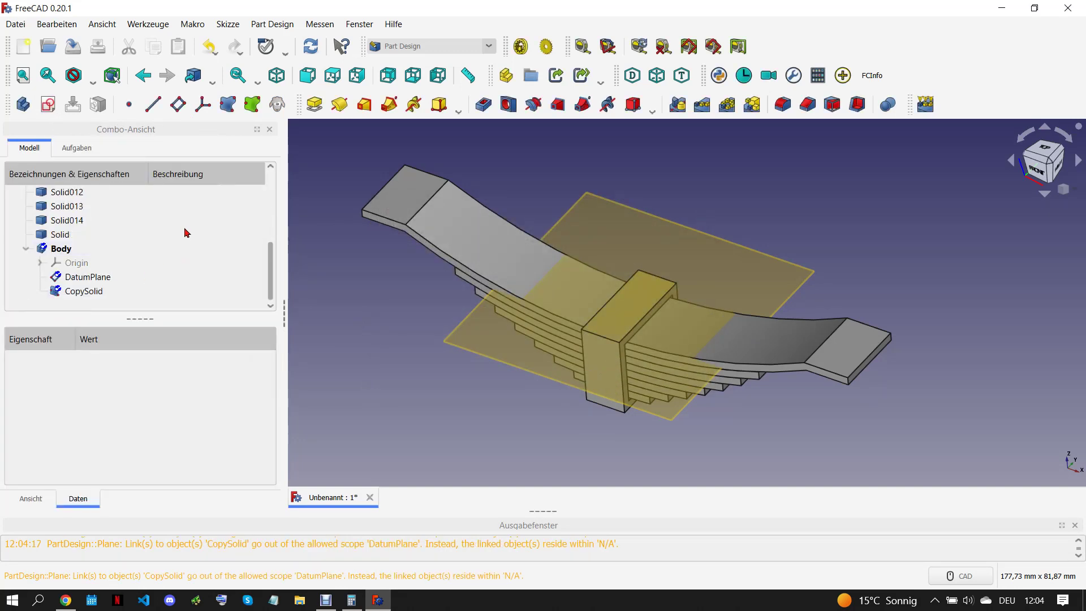
click(311, 50)
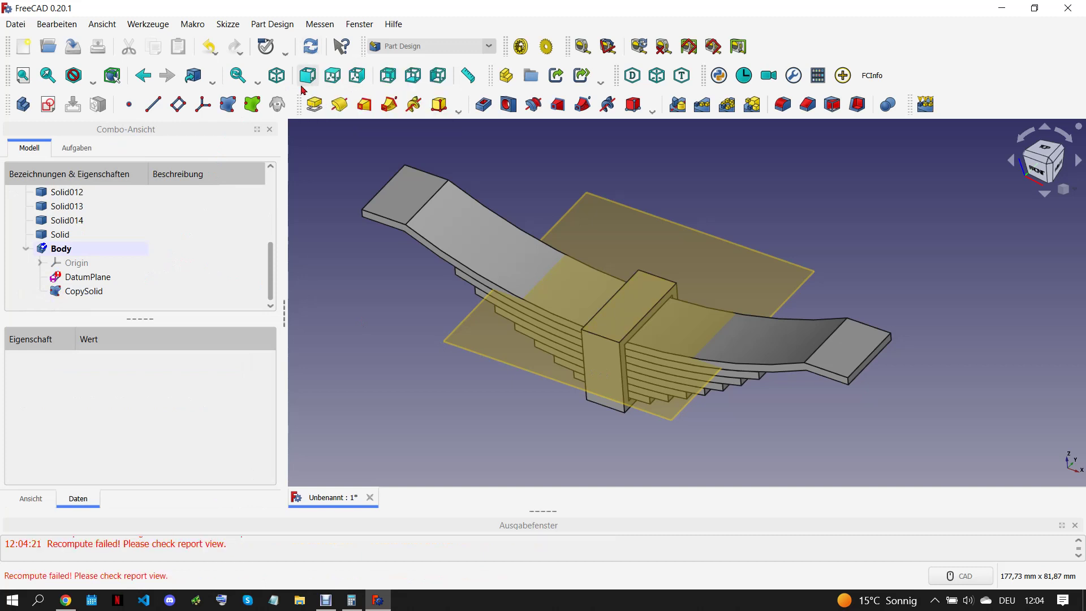
Step: Set the datum plane's attachment mode to Deactivated, keeping it in place
click(97, 279)
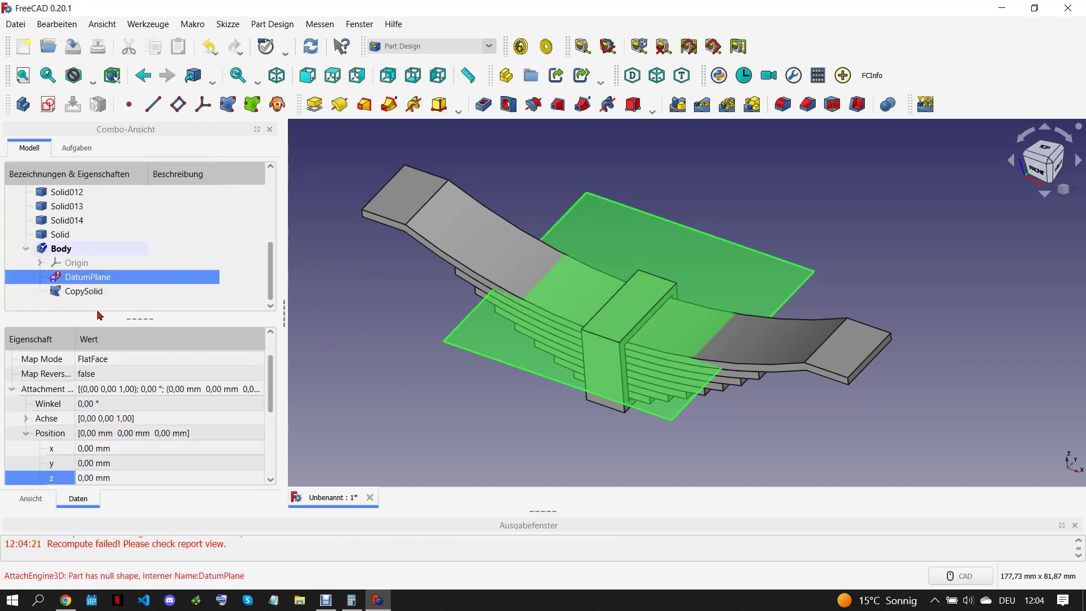
double_click(99, 279)
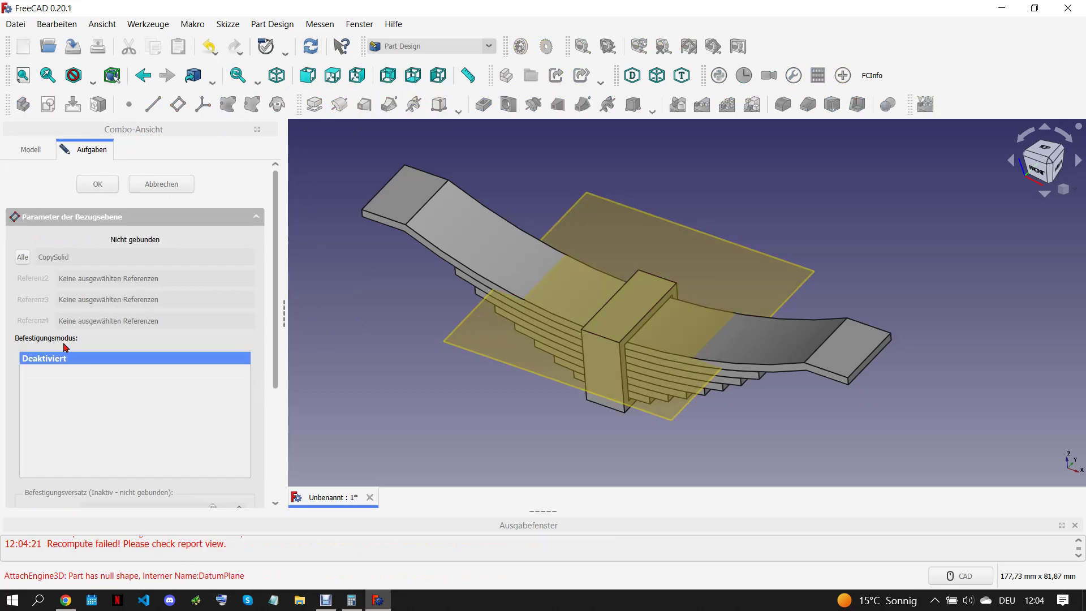
click(98, 184)
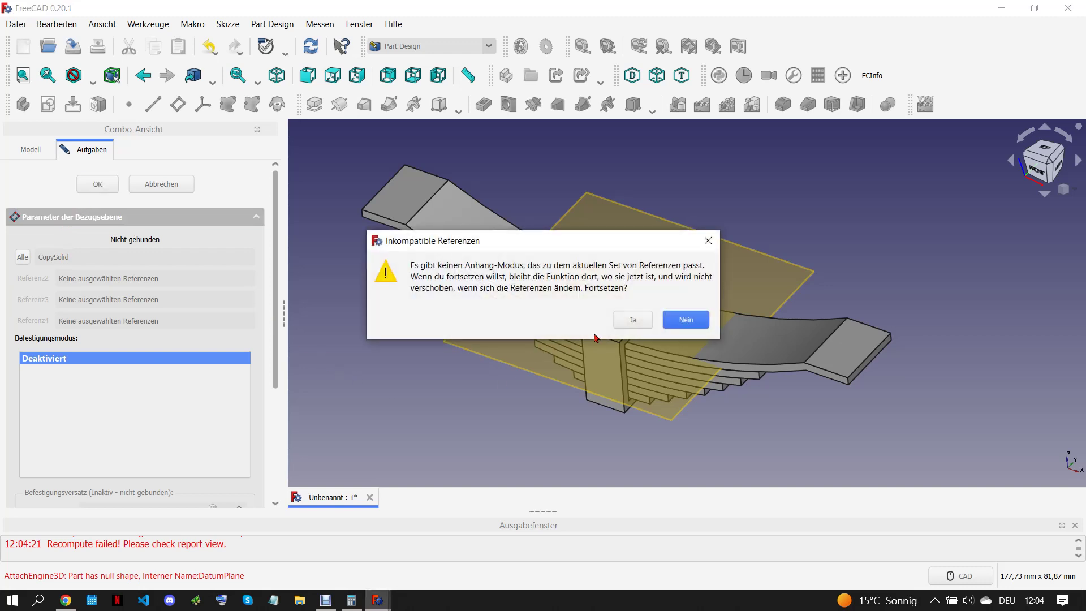
click(625, 323)
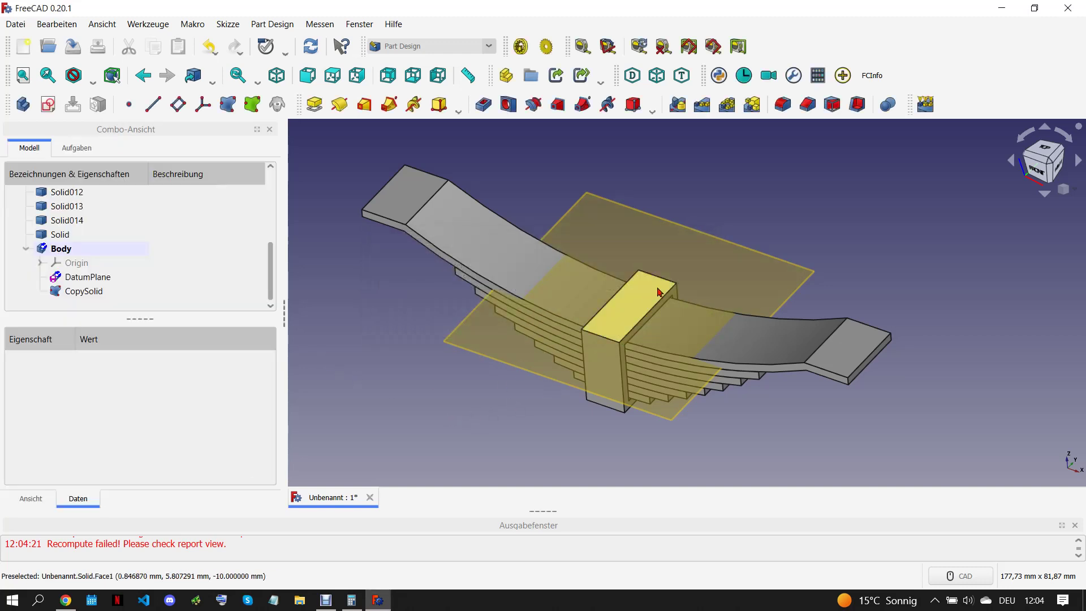
click(673, 255)
click(49, 105)
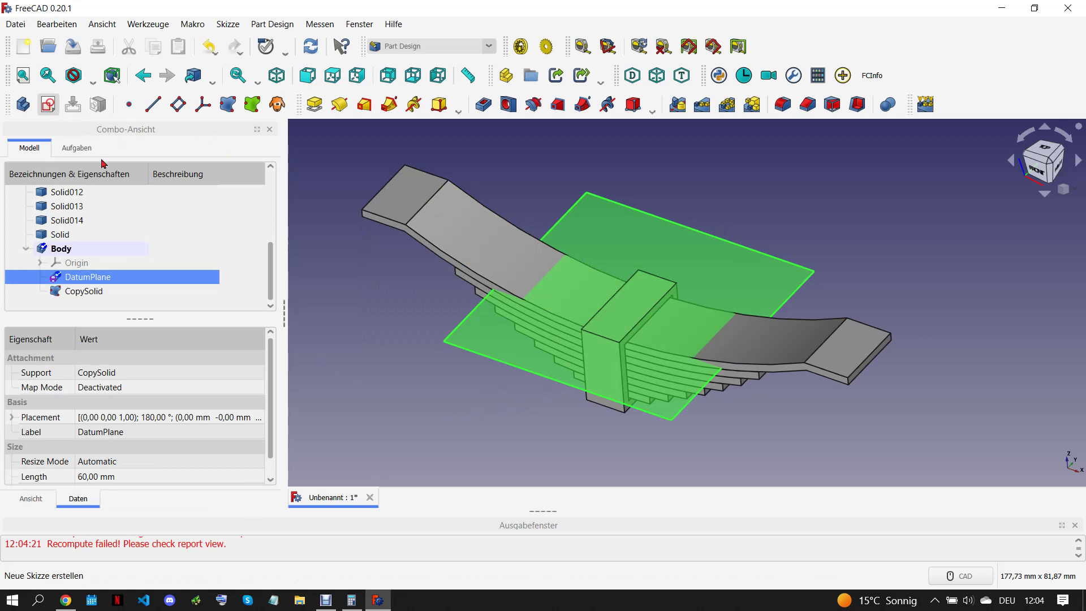
Step: Sketch a 5 mm diameter circle centred on the datum plane's origin
click(424, 104)
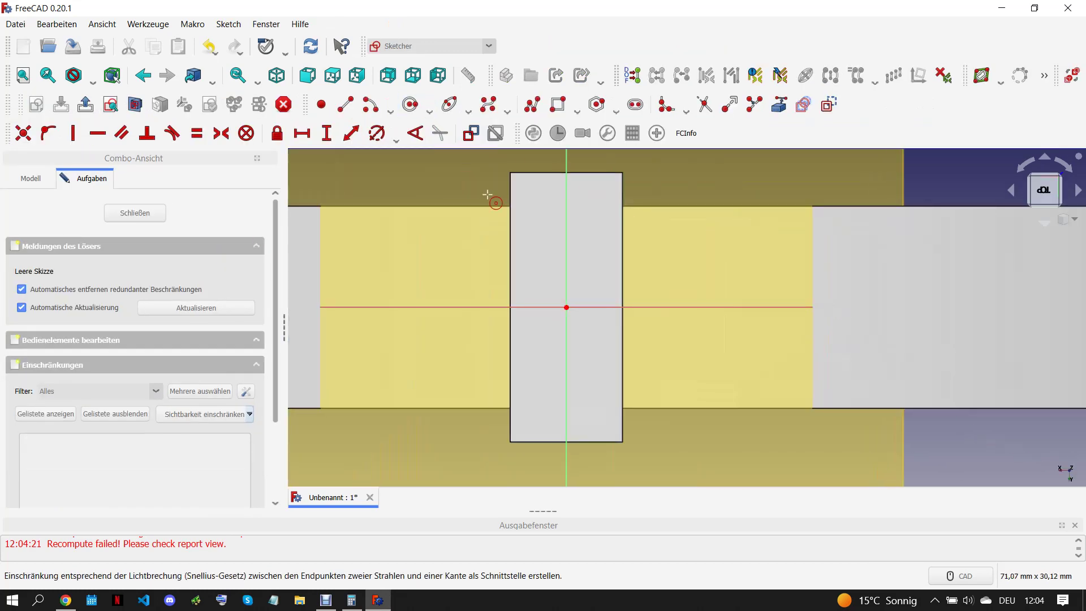
click(566, 307)
click(595, 295)
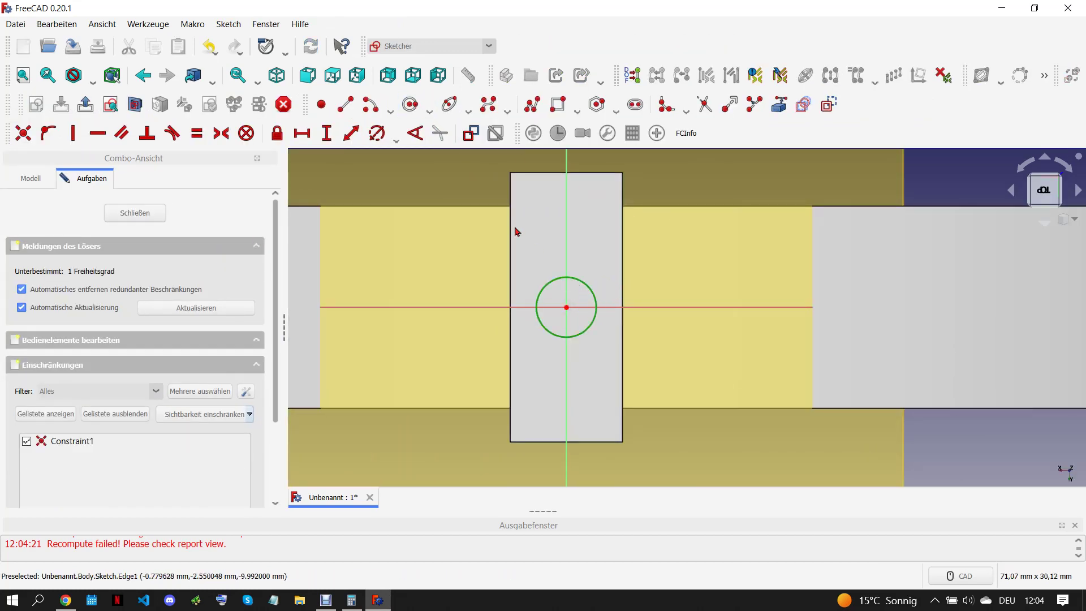
click(376, 133)
text(5)
key(Return)
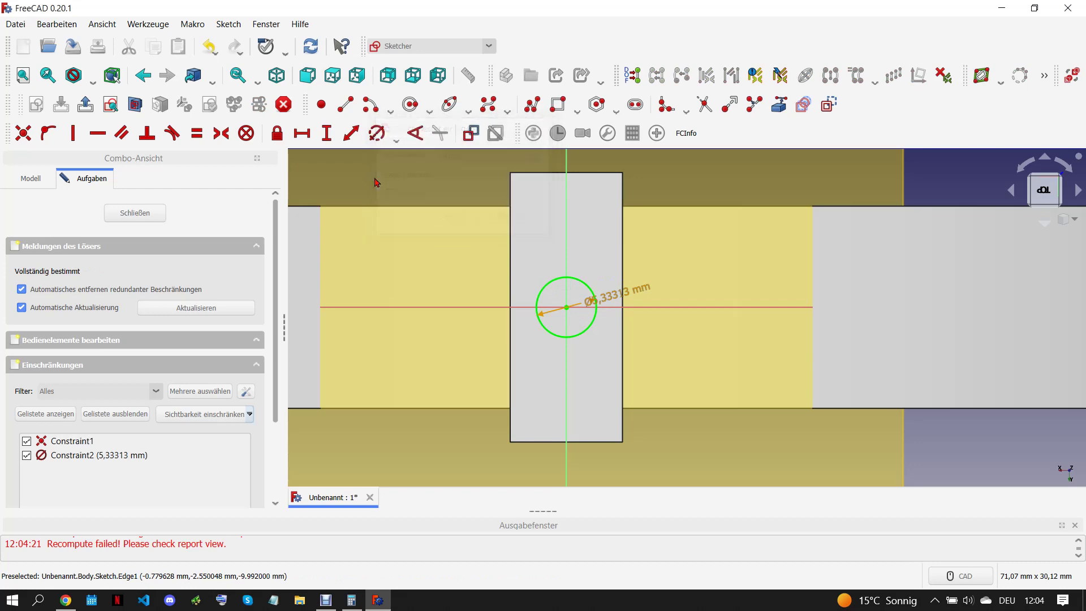
click(135, 213)
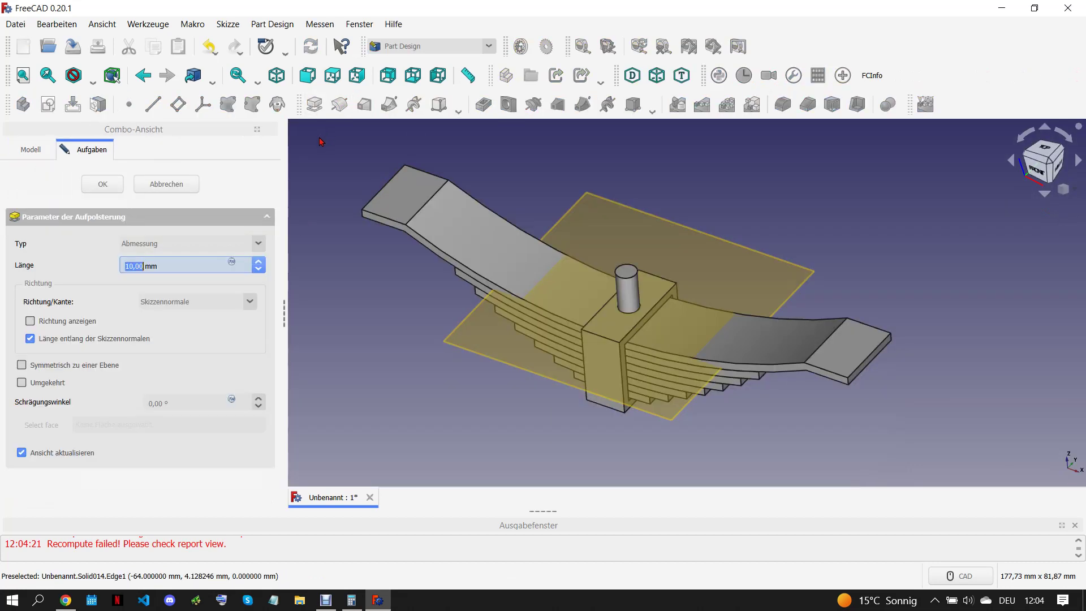
Step: Pad the circle 10 mm reversed into the clamp block and hide CopySolid
click(22, 382)
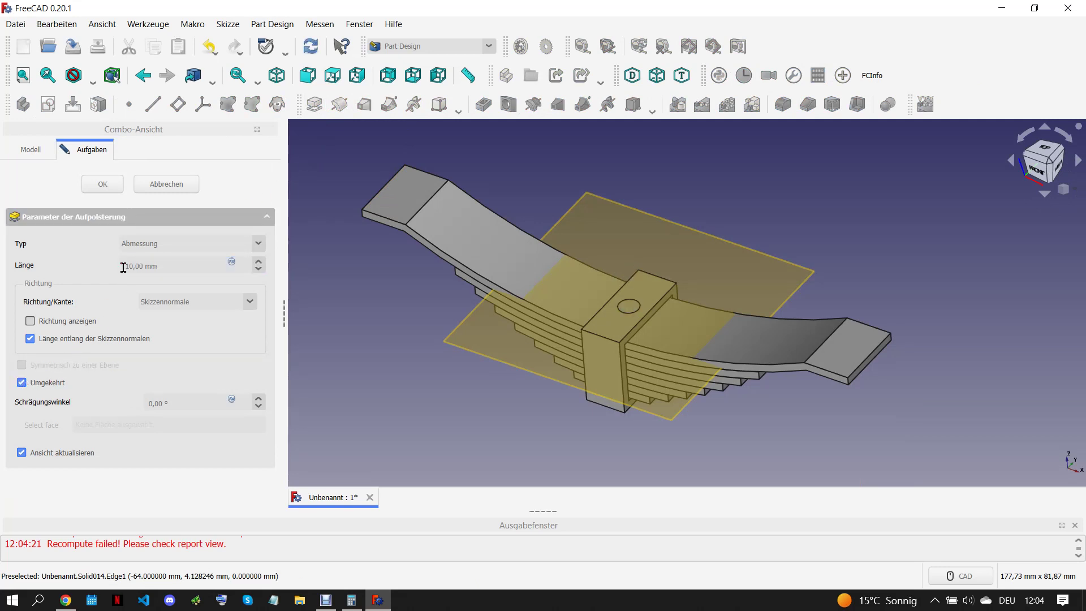
key(Return)
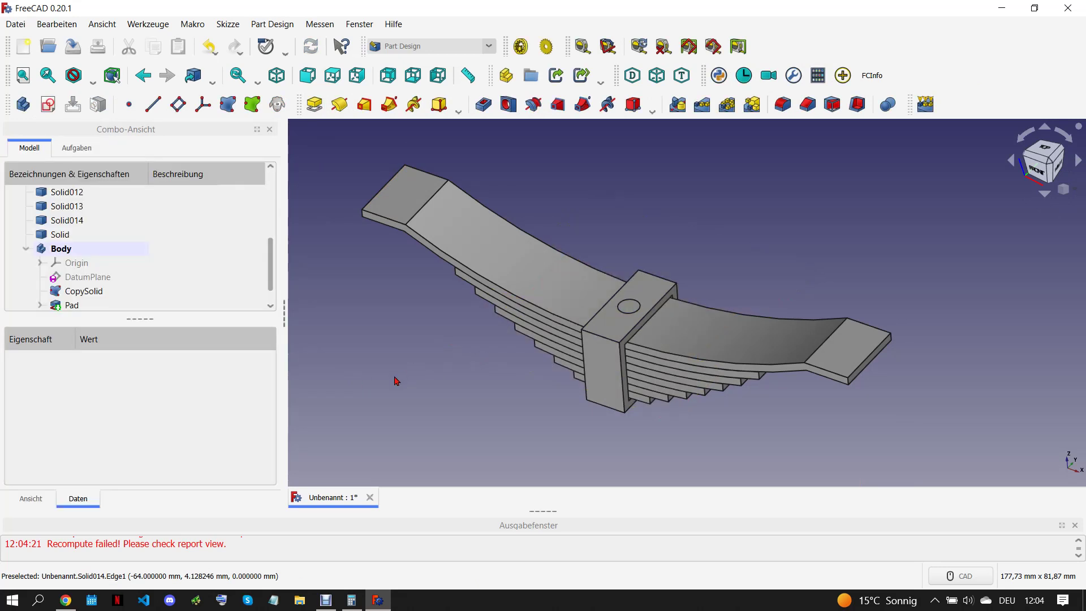
click(120, 293)
key(space)
click(366, 371)
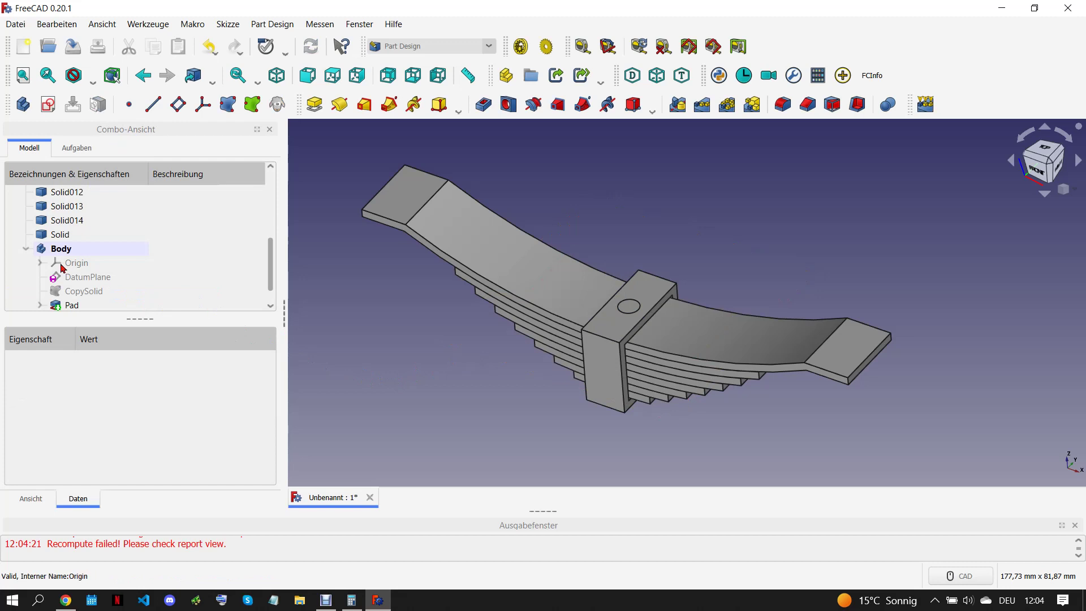
click(26, 249)
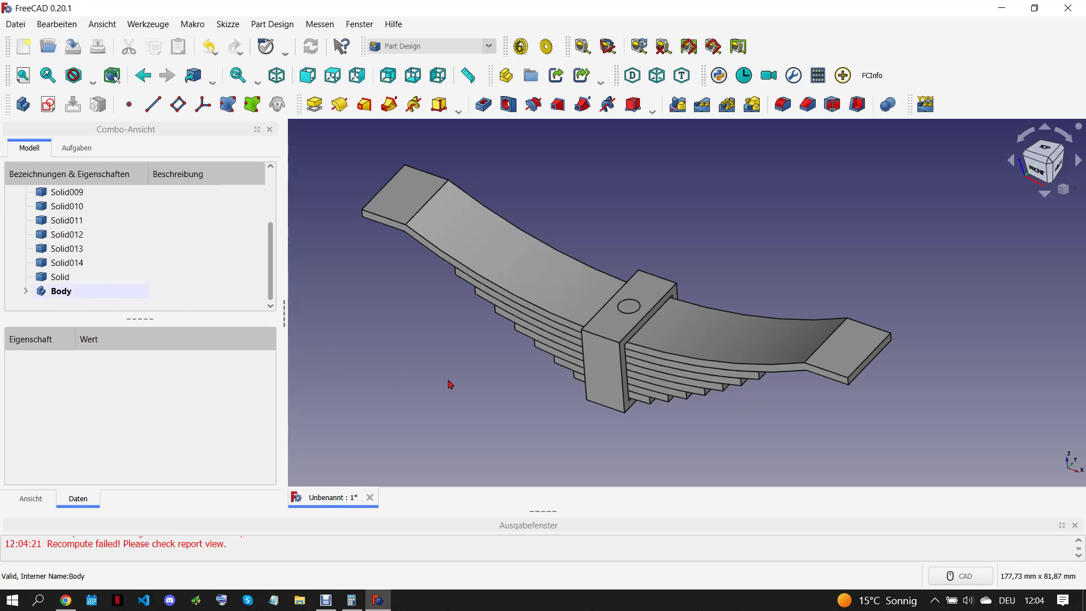
Step: In the Part workbench, merge leaf solids Solid007 through Solid into one Compound
scroll(450, 384, down, 2)
scroll(548, 383, up, 2)
scroll(150, 291, up, 3)
scroll(150, 289, down, 3)
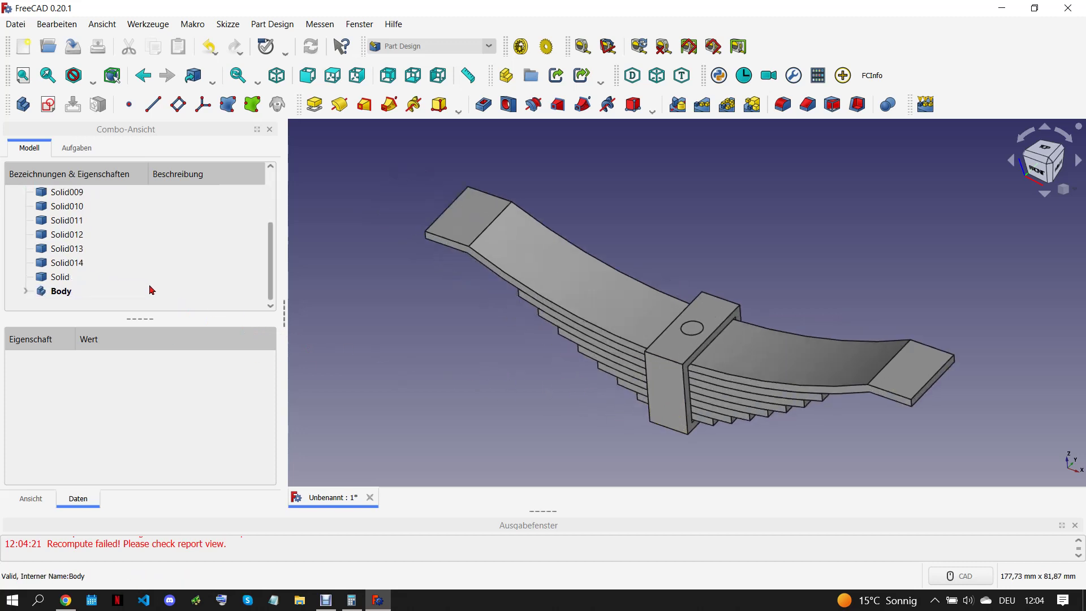
scroll(90, 215, up, 1)
click(91, 209)
scroll(107, 296, down, 1)
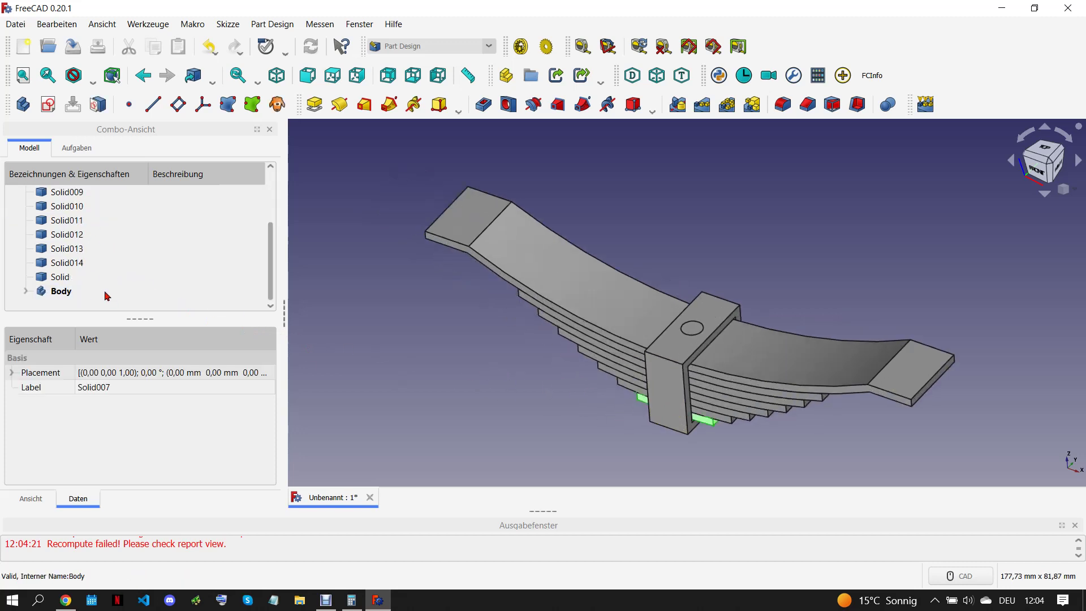
shift+click(94, 277)
click(429, 50)
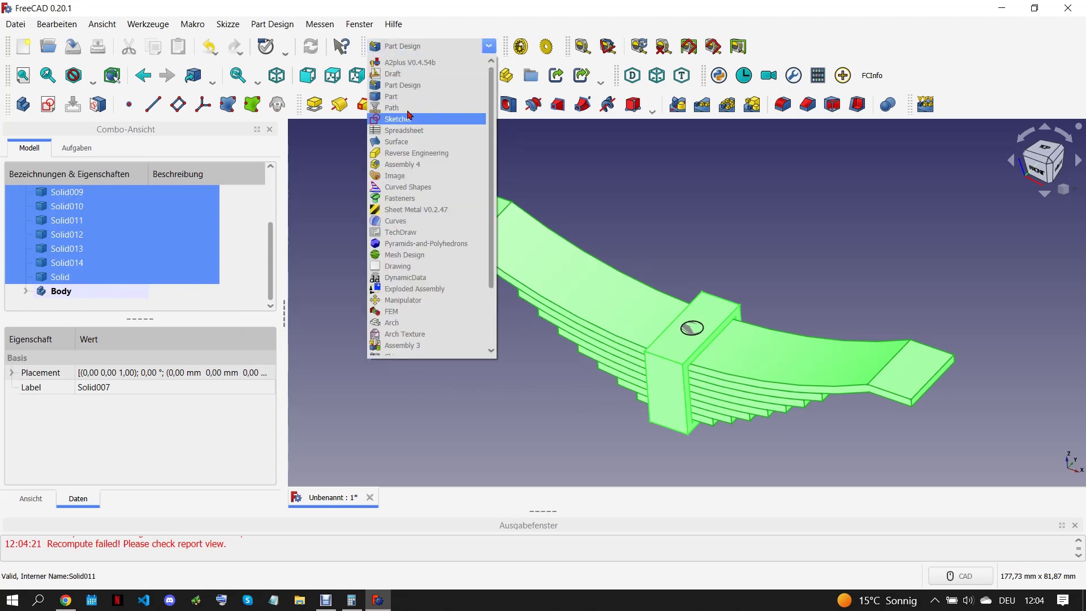
click(406, 97)
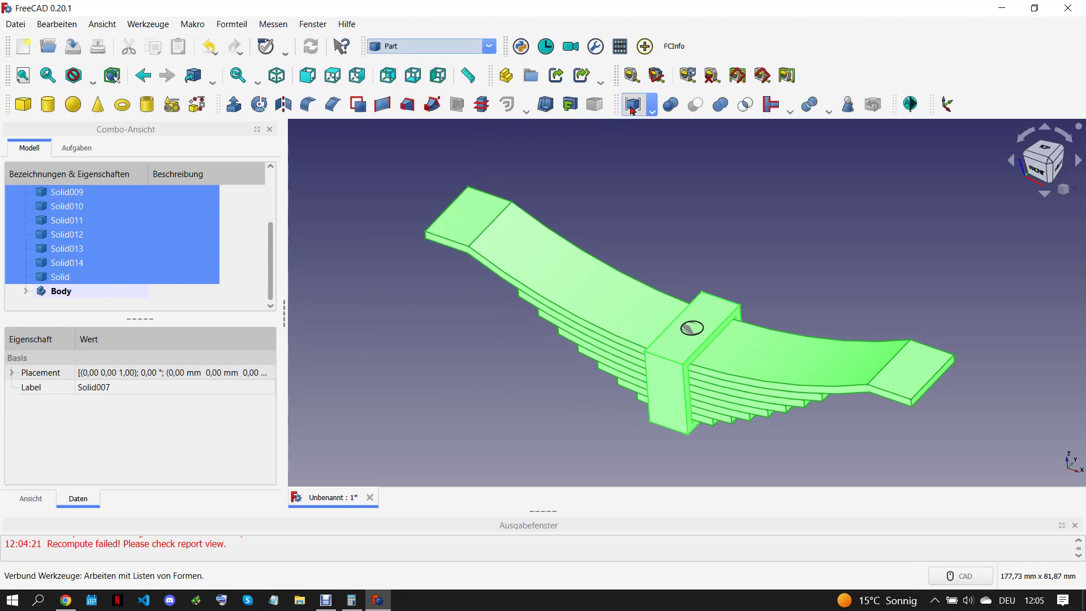
click(633, 104)
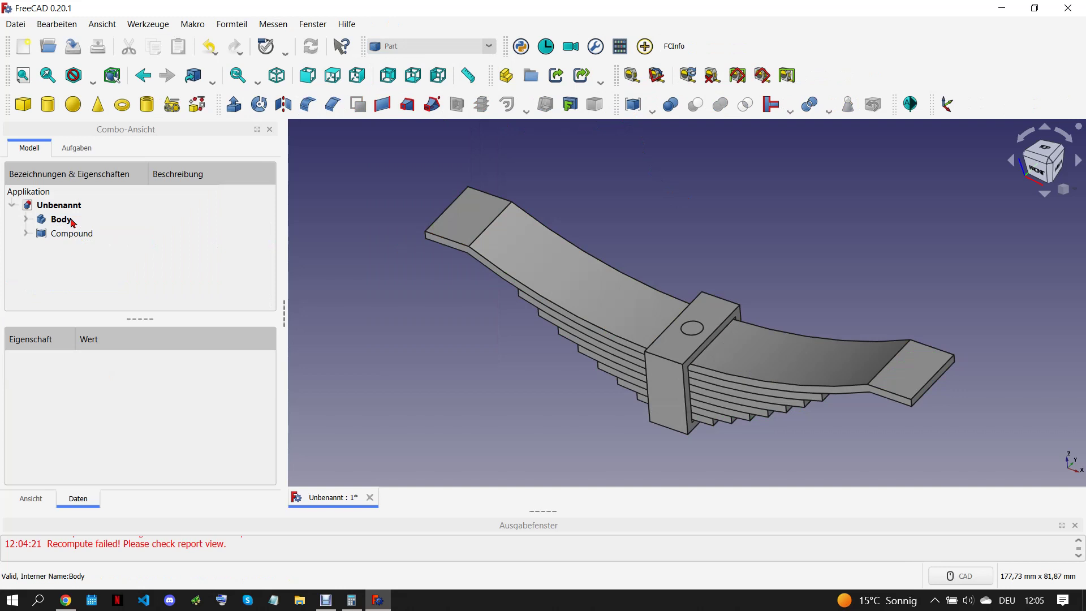
Step: Cut Body from the Compound to leave a Cut object with the clamp hole
click(74, 233)
ctrl+click(78, 220)
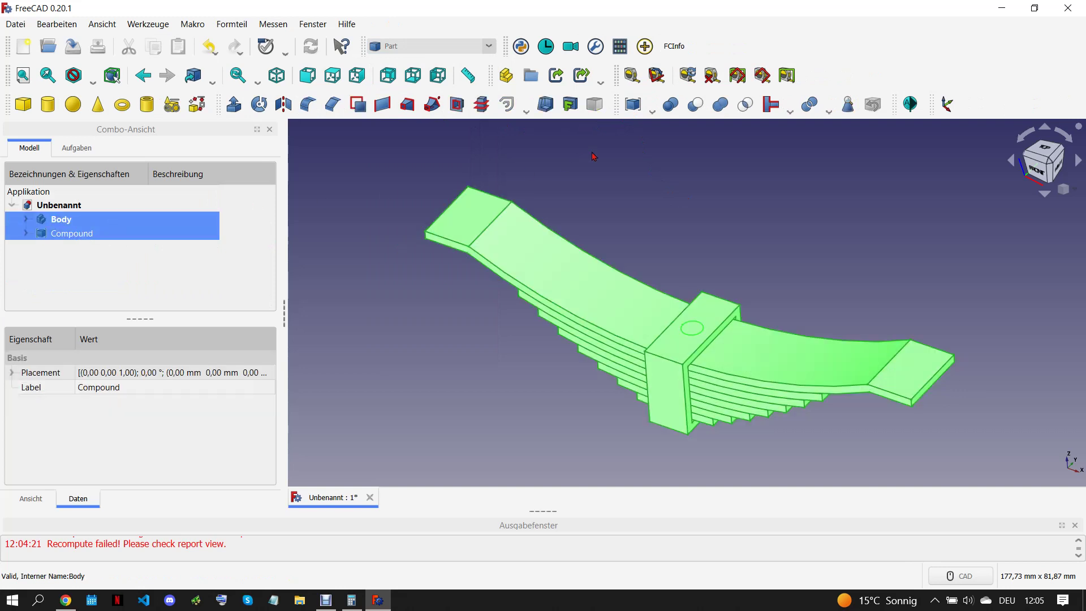
click(696, 104)
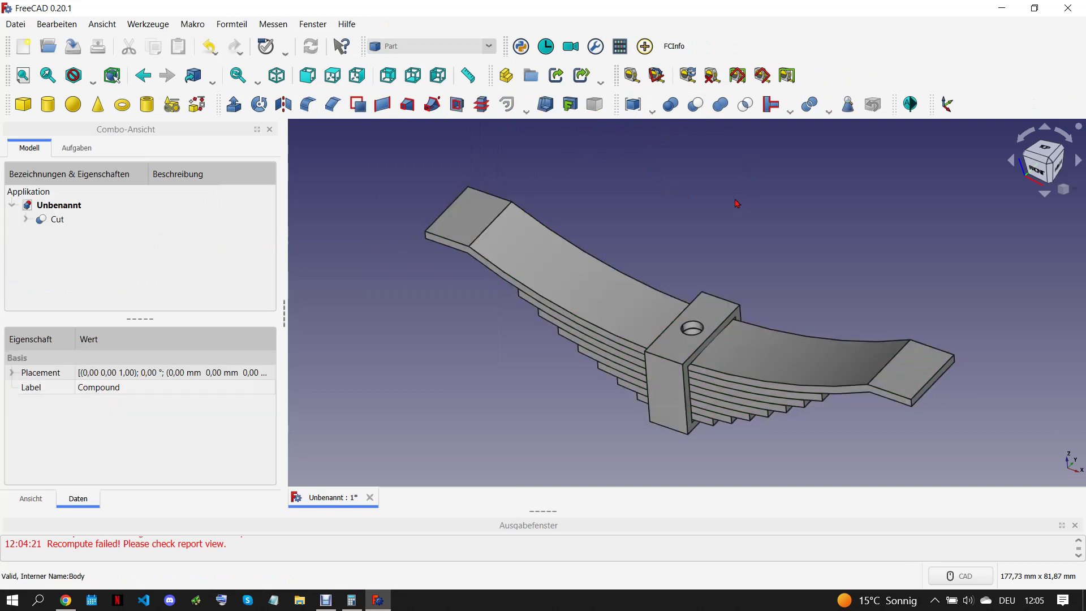
click(57, 219)
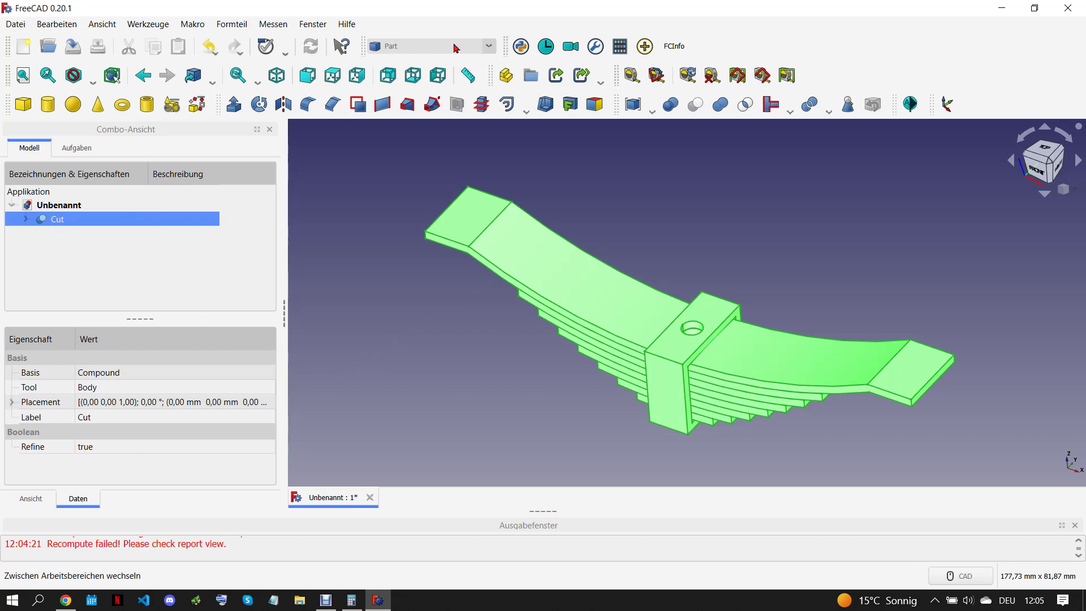
click(456, 49)
Step: Break the Cut into separate solids with Draft Downgrade, undoing the attempted re-merge
click(418, 81)
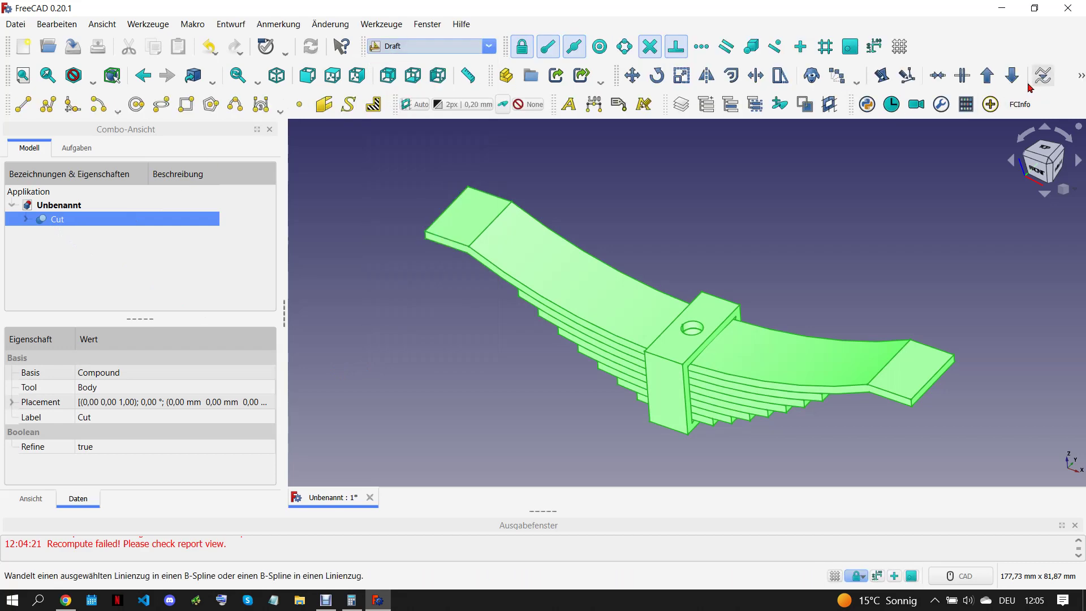
click(1012, 75)
click(988, 75)
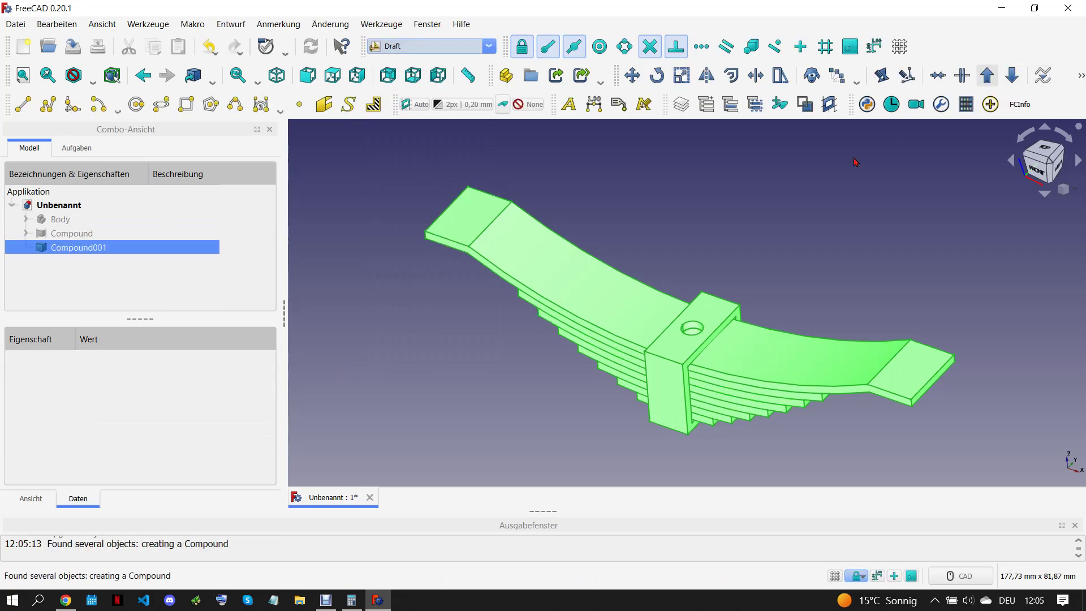
click(210, 50)
click(217, 54)
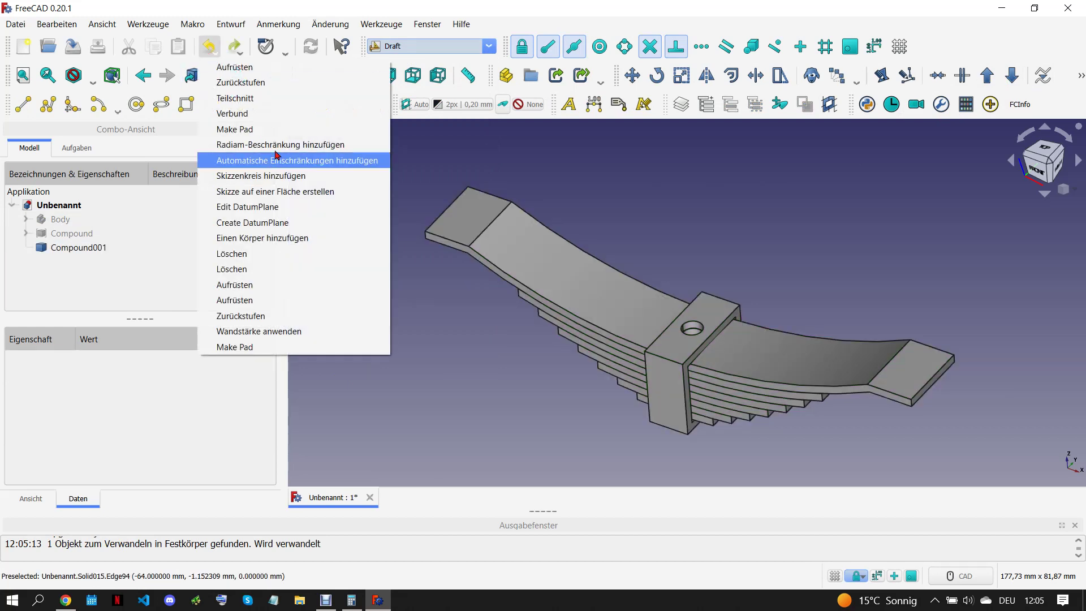
click(255, 67)
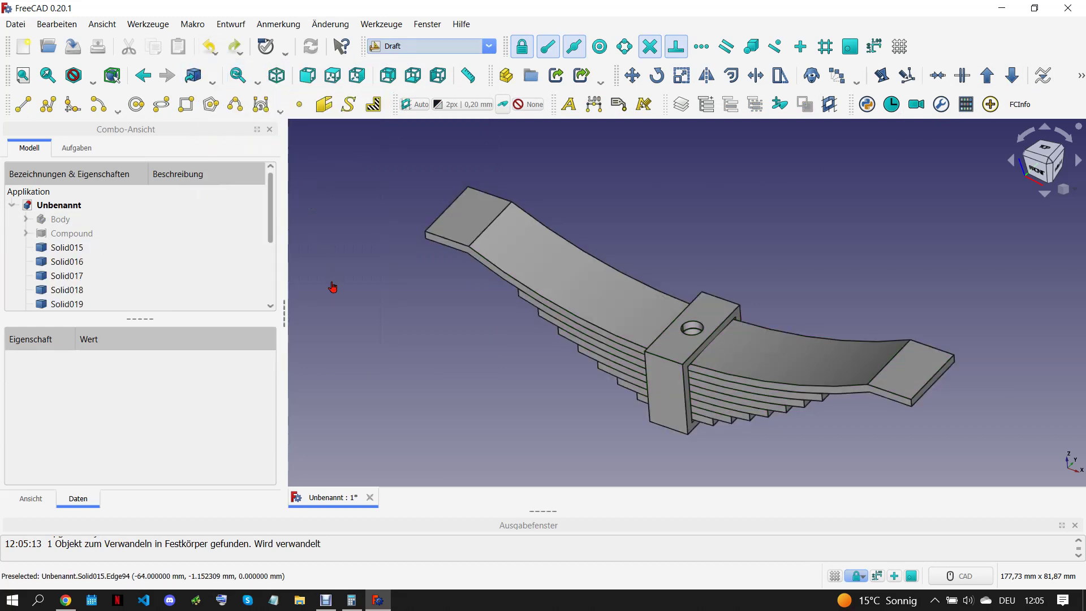
Step: Delete the old Body, Compound and leaf solids down to Solid
click(94, 239)
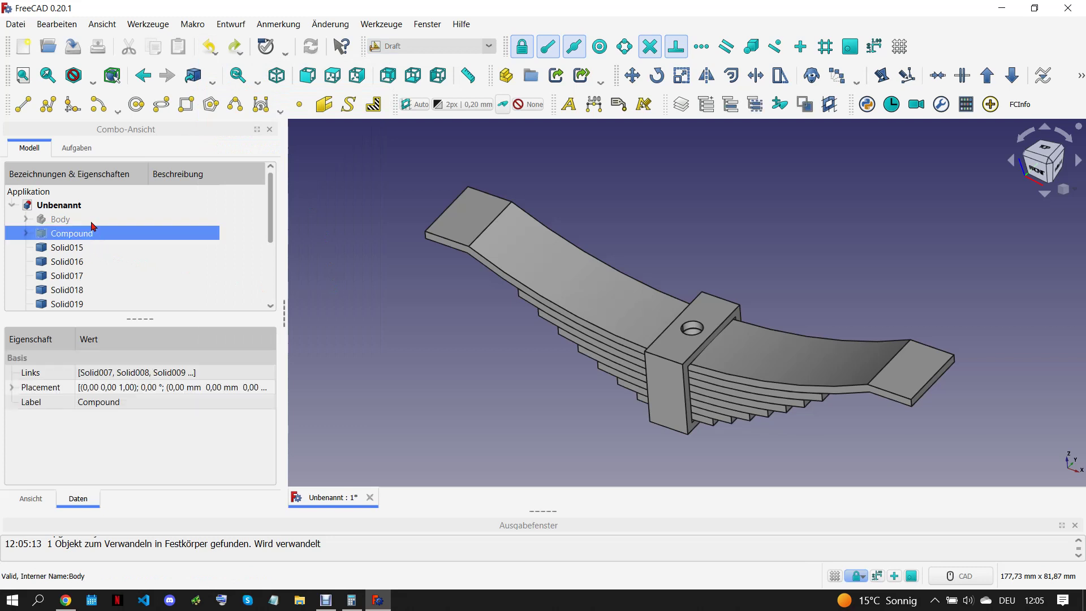
click(26, 233)
click(62, 206)
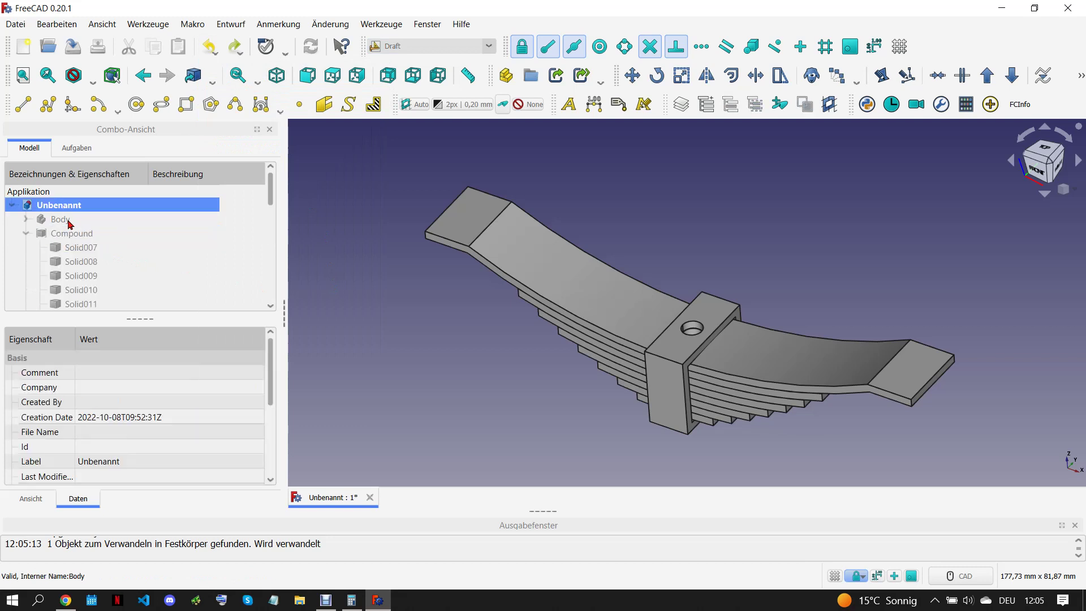
click(70, 222)
scroll(131, 246, down, 1)
scroll(113, 266, down, 1)
shift+click(89, 293)
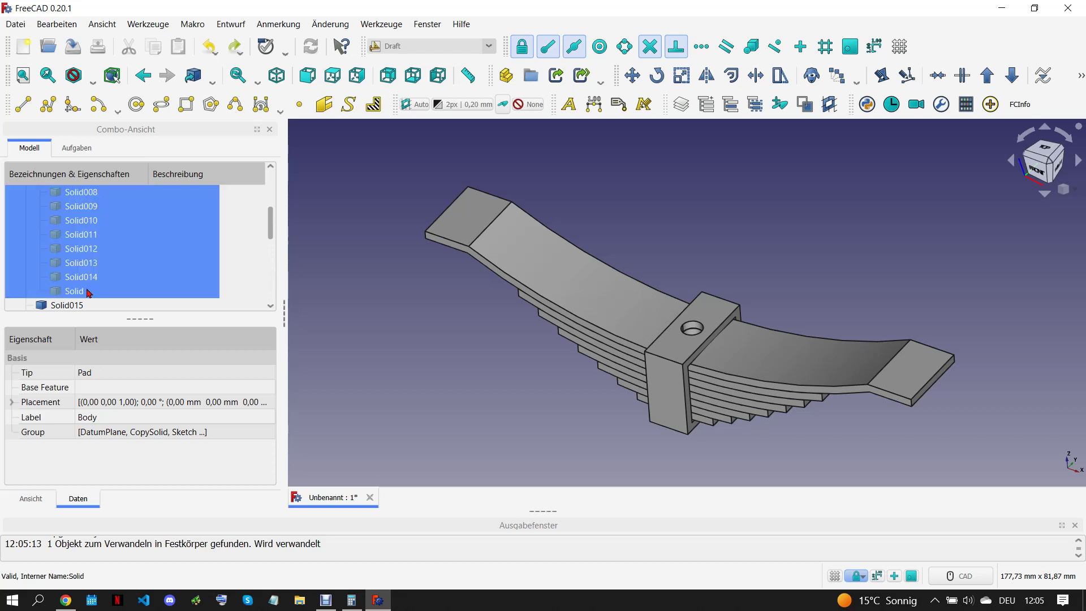
key(Delete)
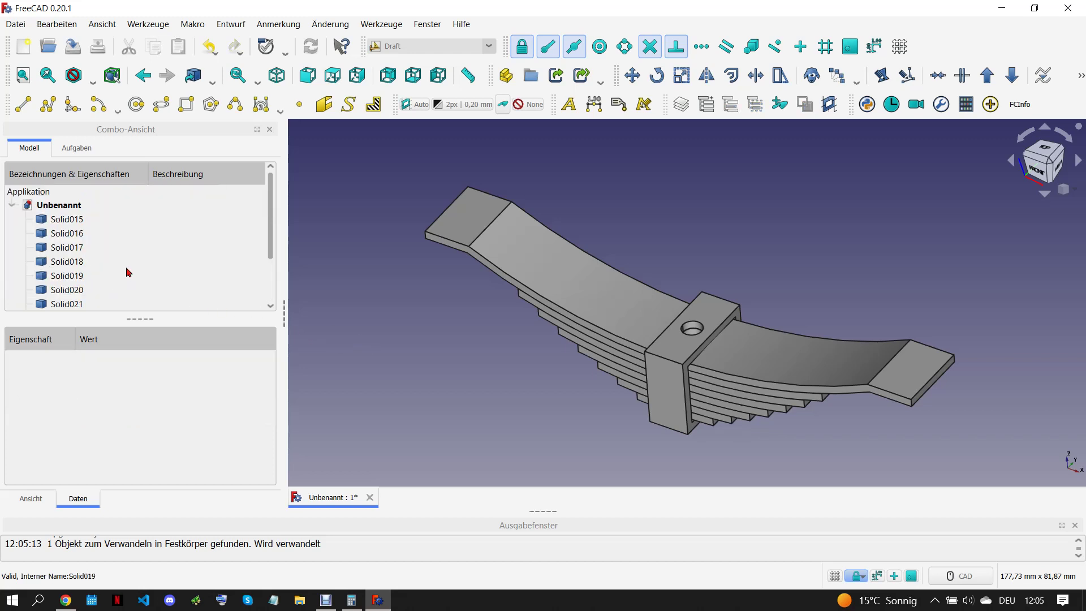
Step: Make a Compound of Solid015–Solid023 in Part and close the Report view
click(74, 219)
scroll(91, 265, down, 1)
shift+click(102, 291)
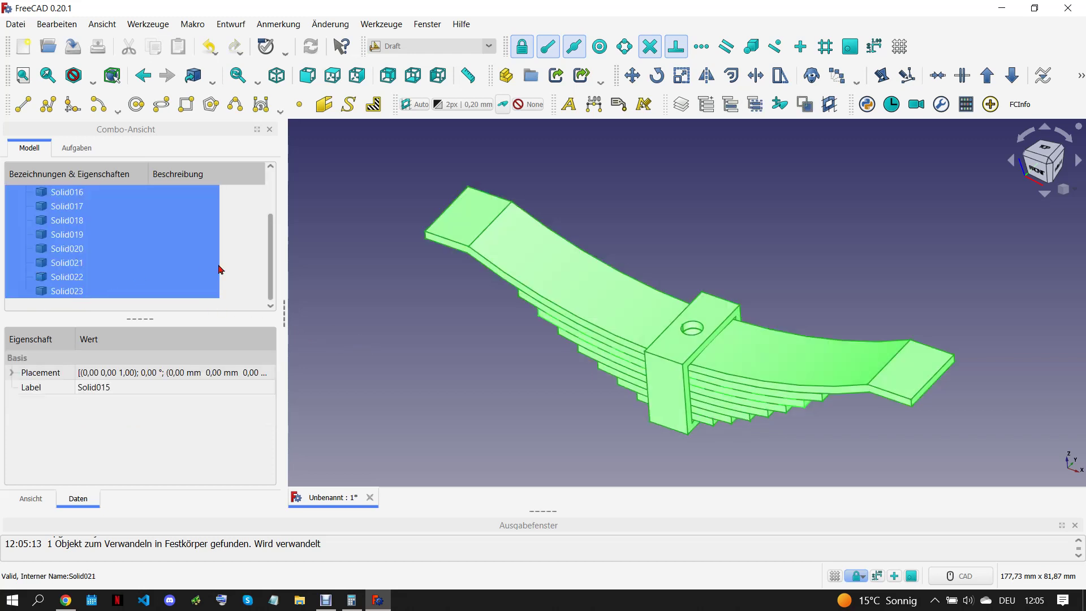
click(430, 46)
click(419, 97)
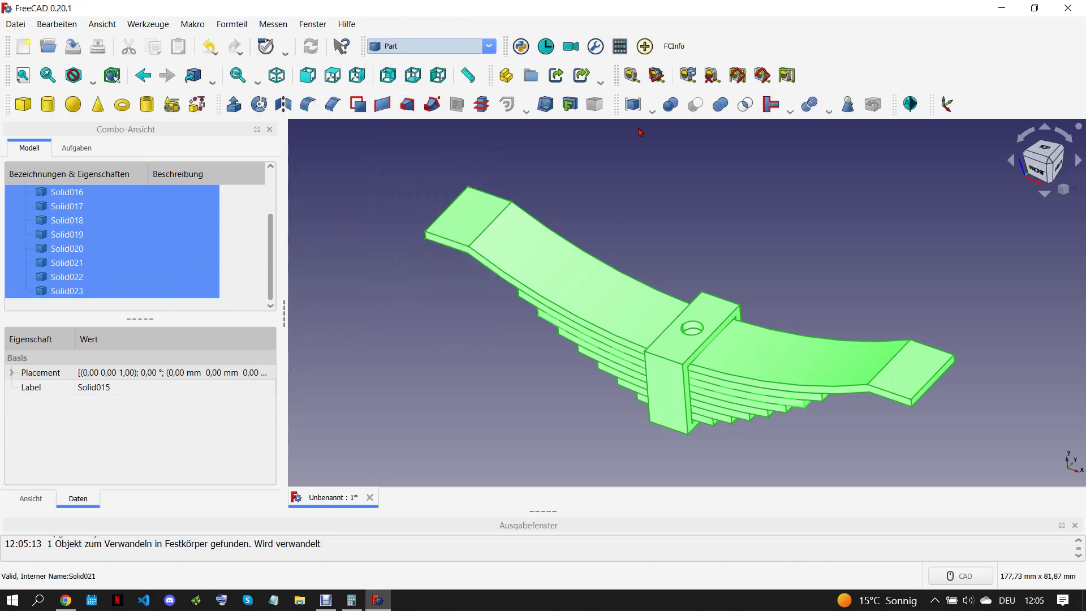
click(635, 107)
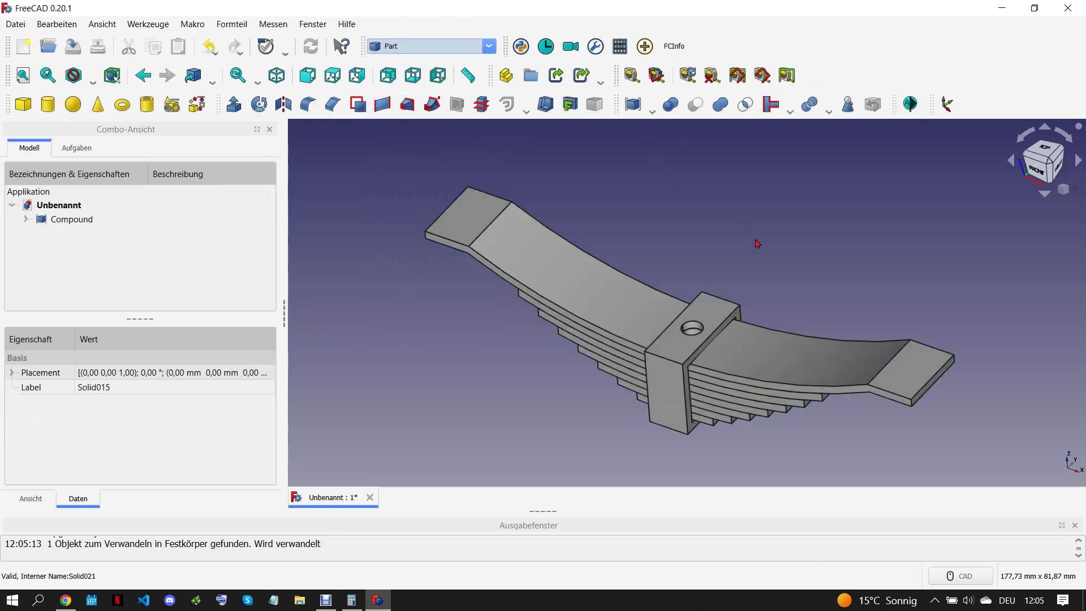
click(1075, 525)
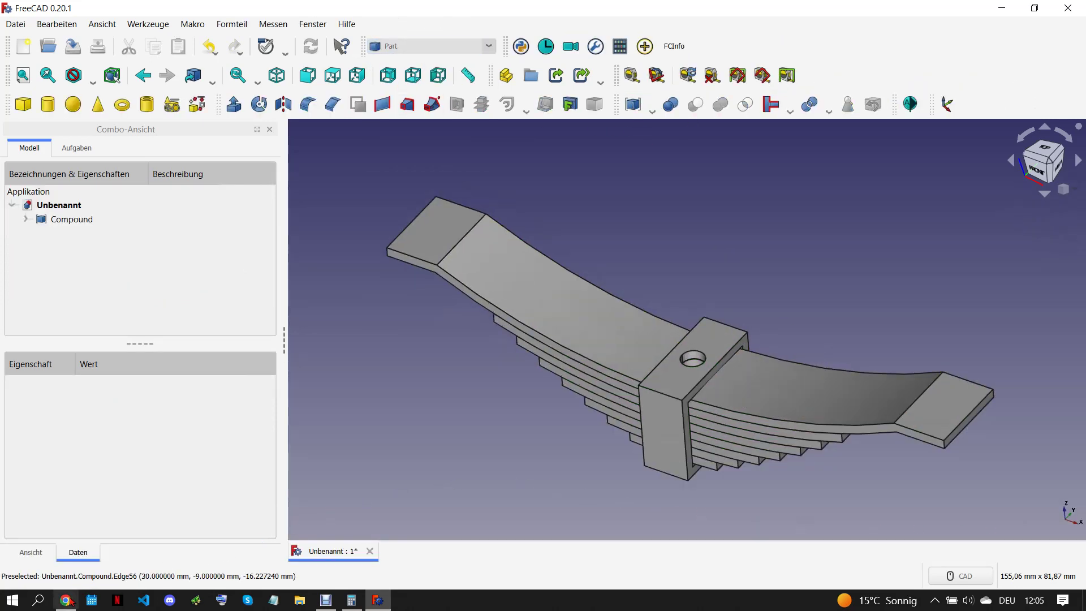
Step: Start saving under a new name, checking the part number in the reference drawing
key(alt+Tab)
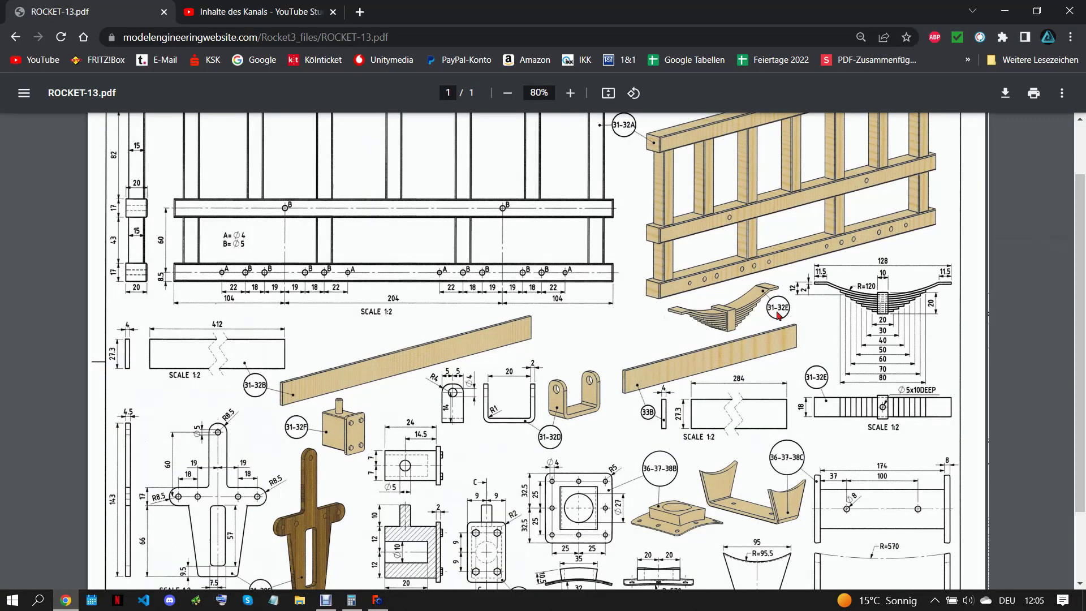
click(378, 599)
click(16, 23)
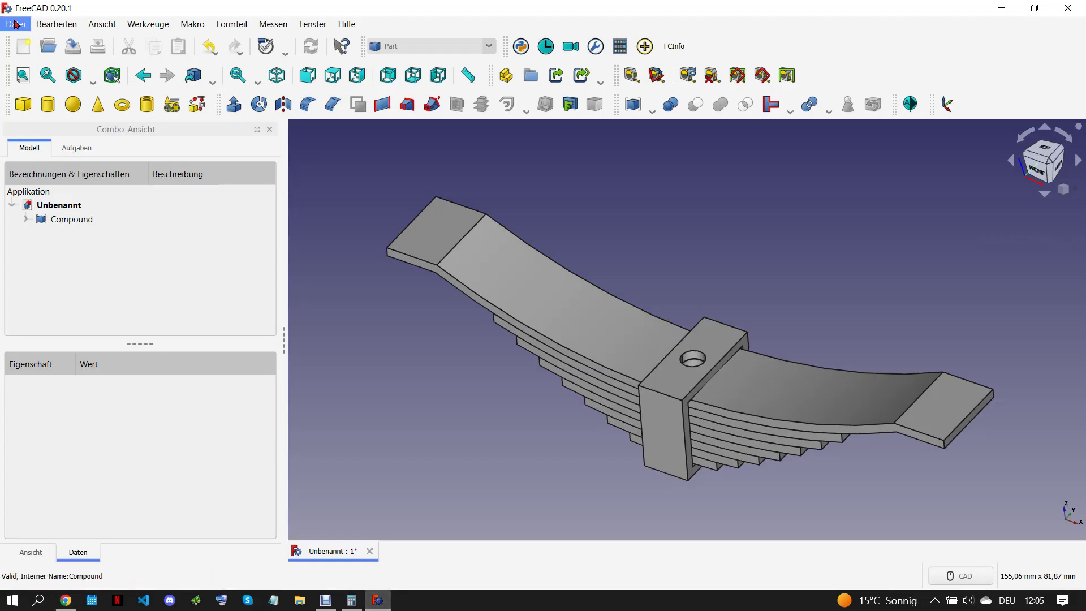
click(23, 130)
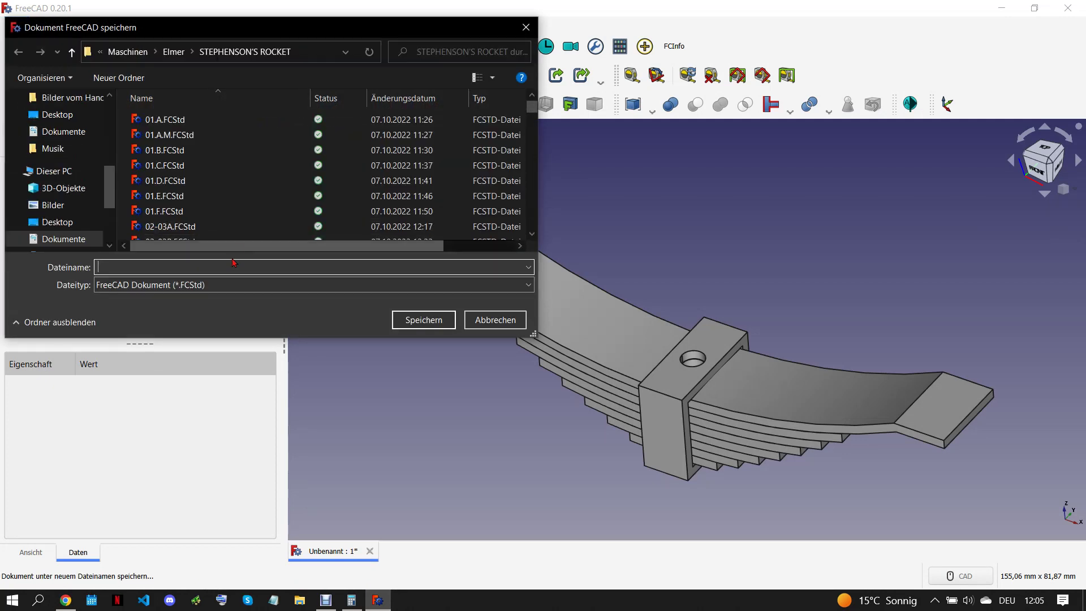
text(31)
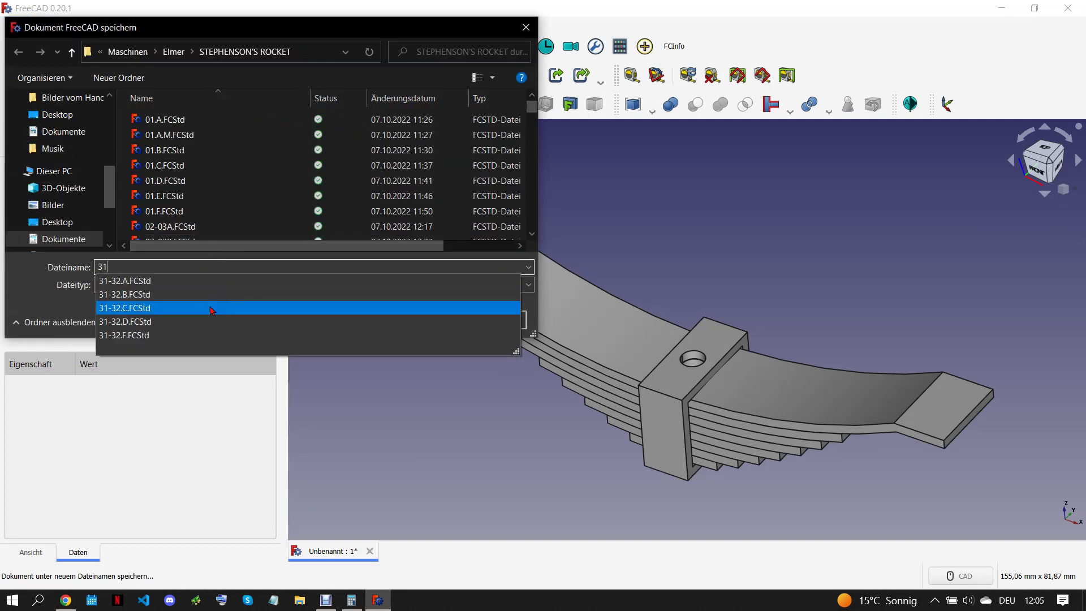
click(65, 603)
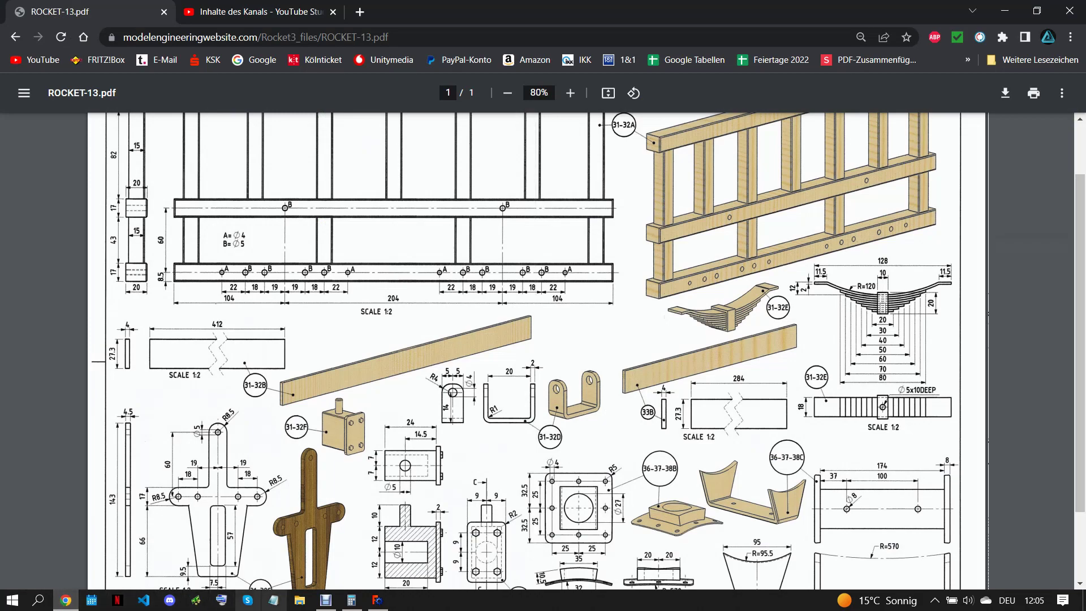
click(378, 600)
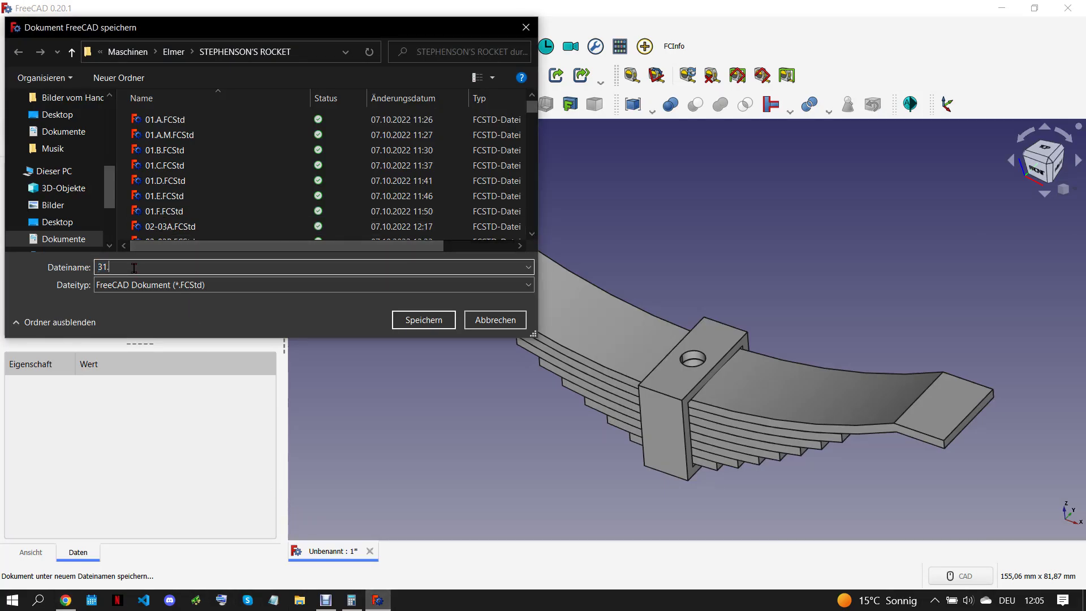
Step: Save the model as 31-32.E.FCStd and close the document
key(BackSpace)
text(-)
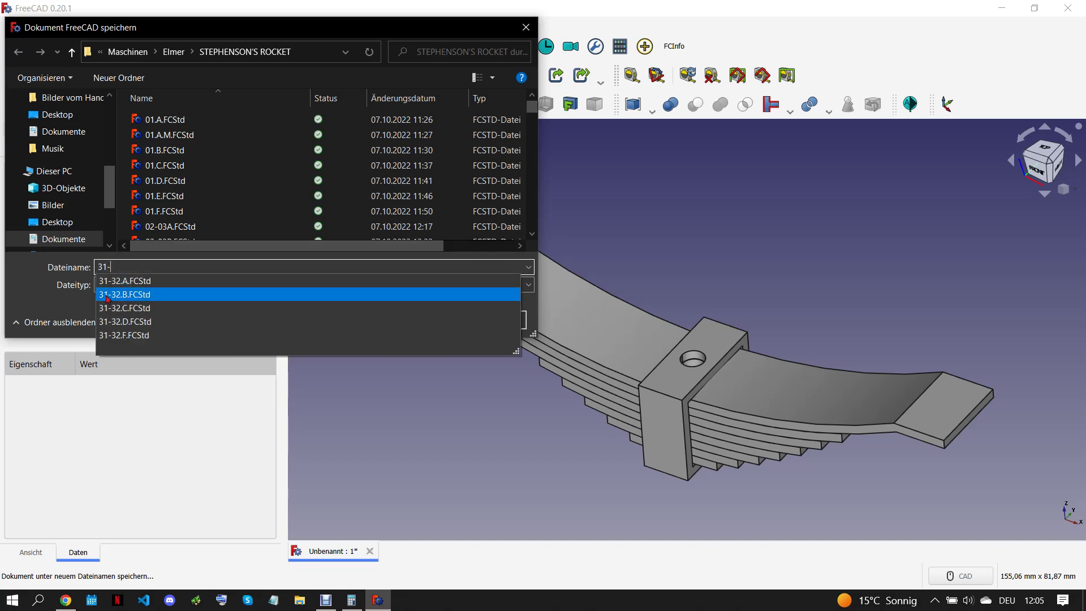
click(140, 339)
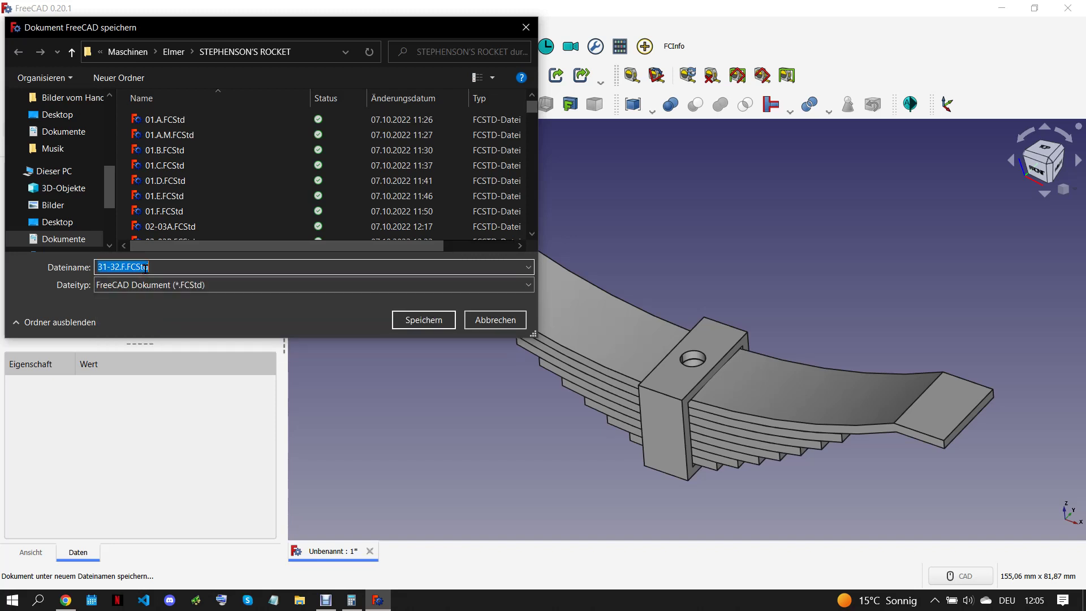
click(123, 266)
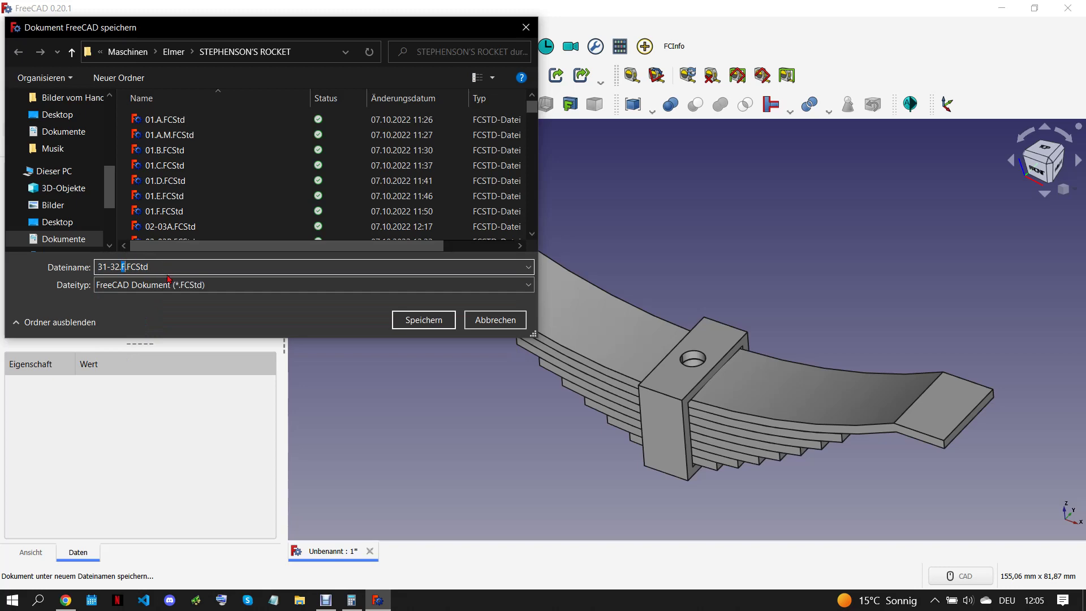
text(E)
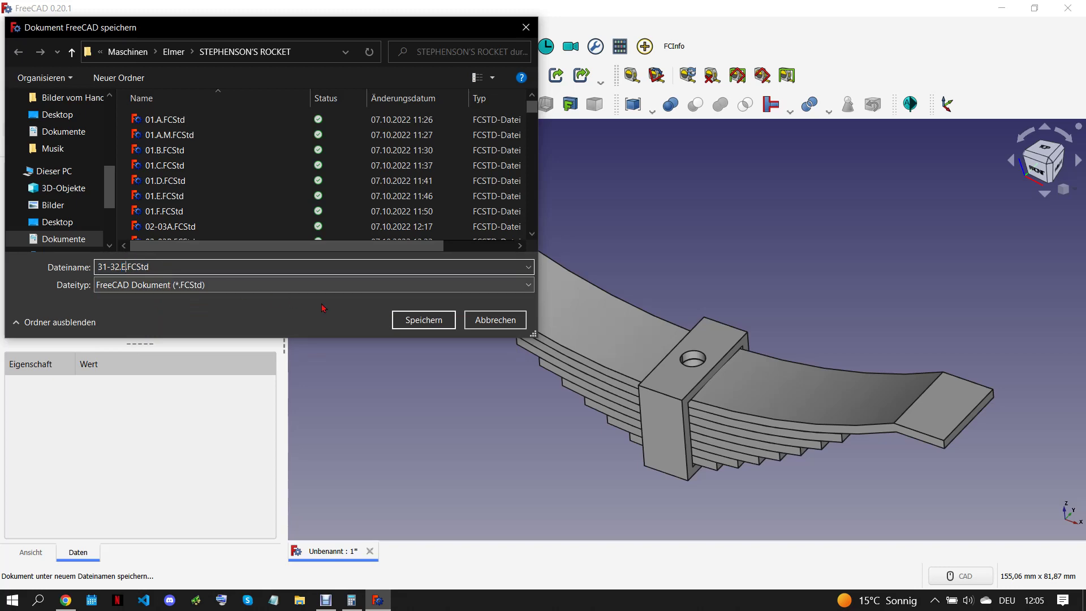
click(424, 319)
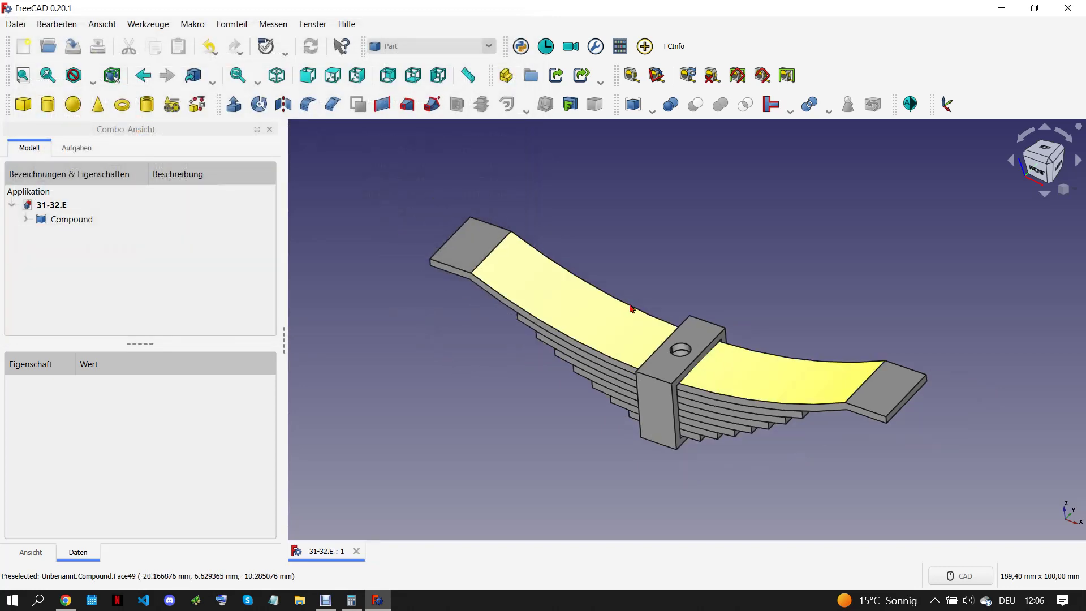
click(356, 551)
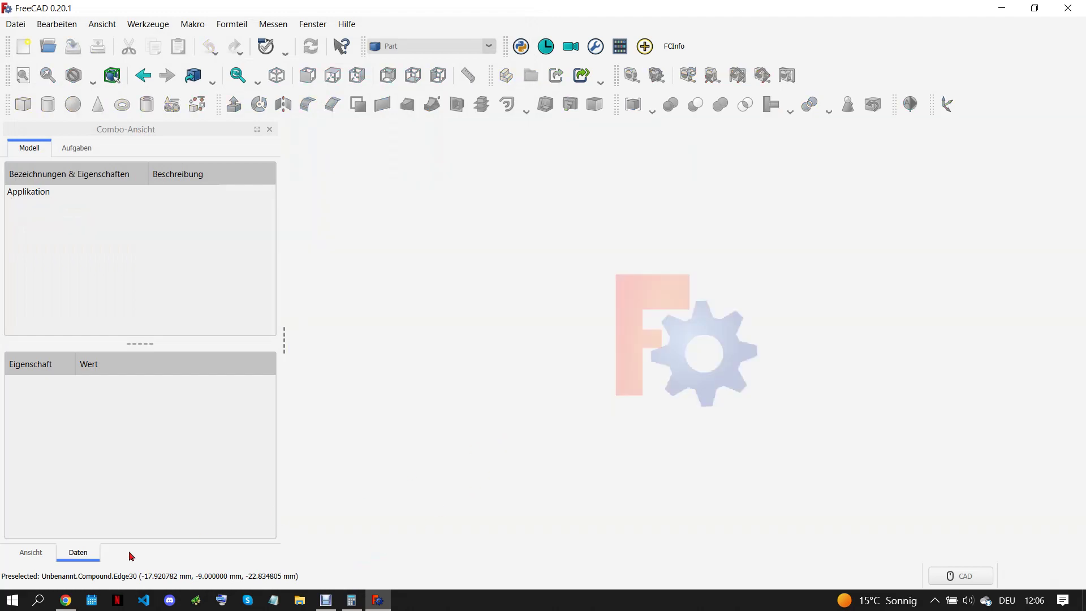
click(65, 599)
Step: Scroll through the ROCKET-13.pdf locomotive parts drawing in Chrome
scroll(484, 412, down, 3)
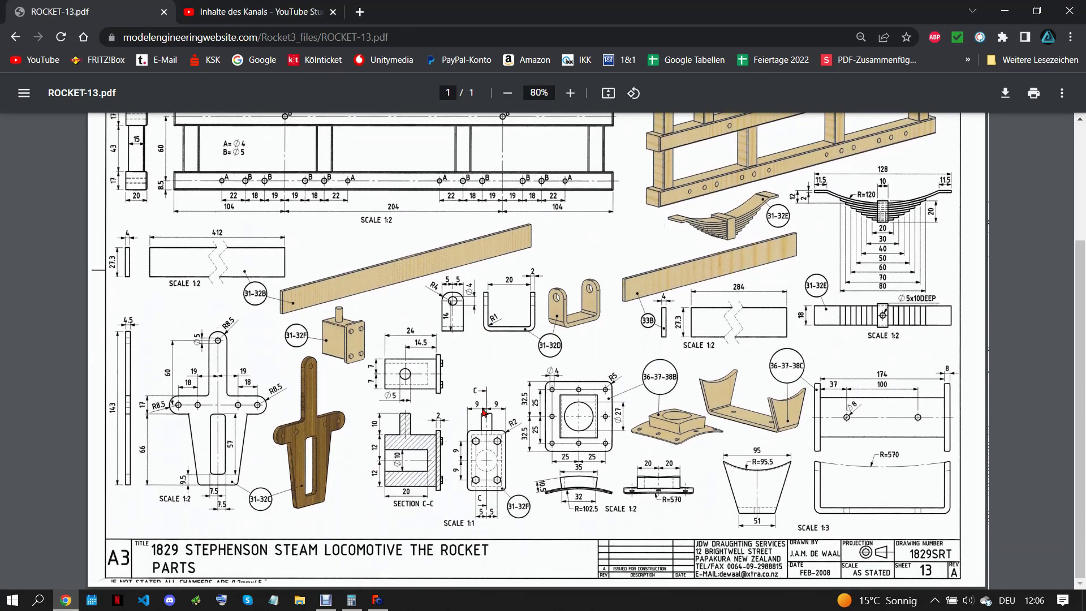
scroll(482, 413, up, 3)
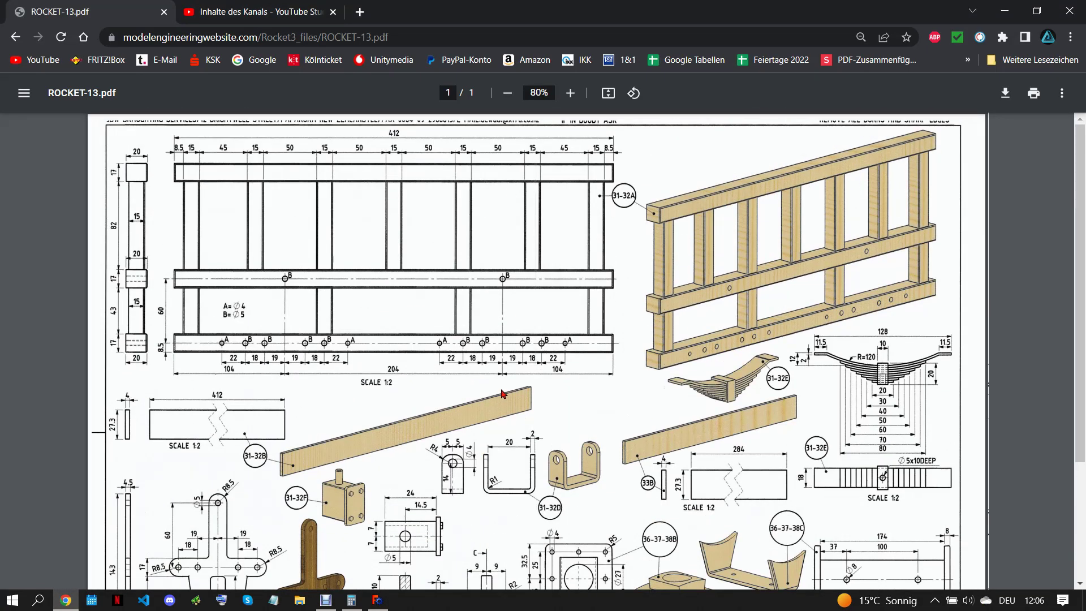
scroll(502, 394, down, 3)
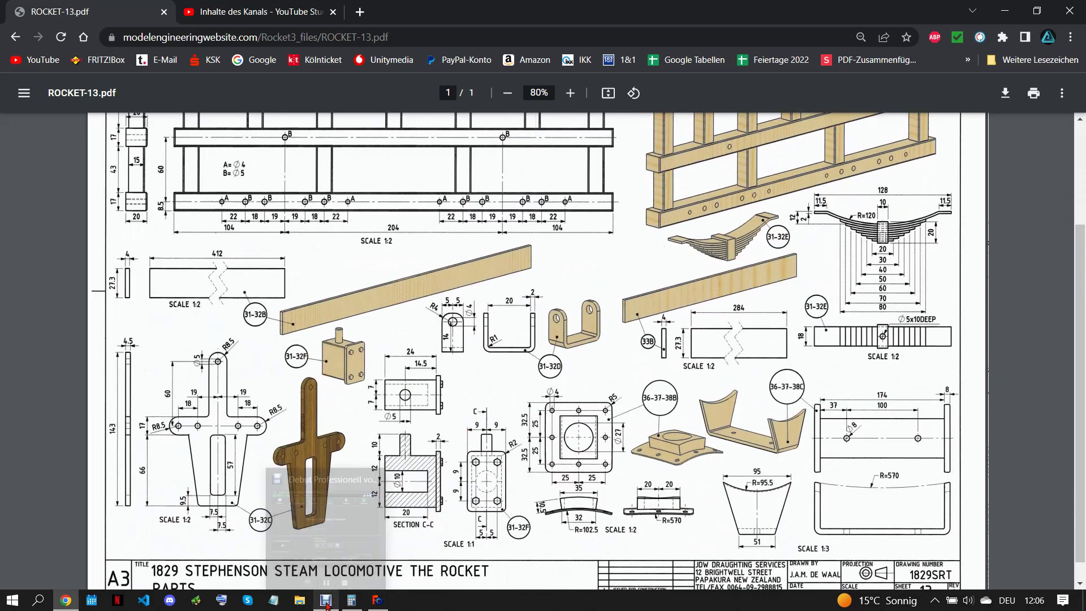